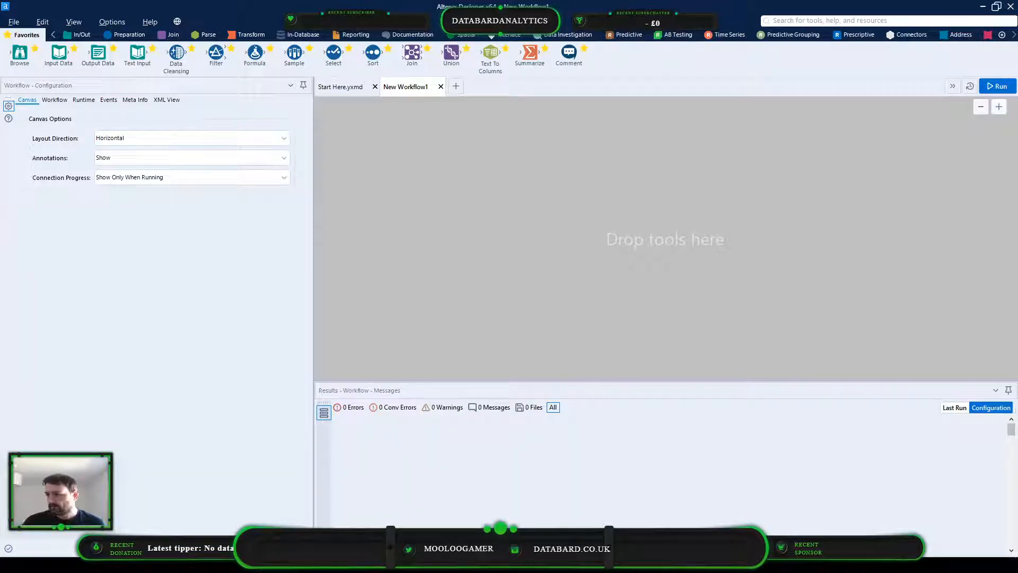
left_click(723, 427)
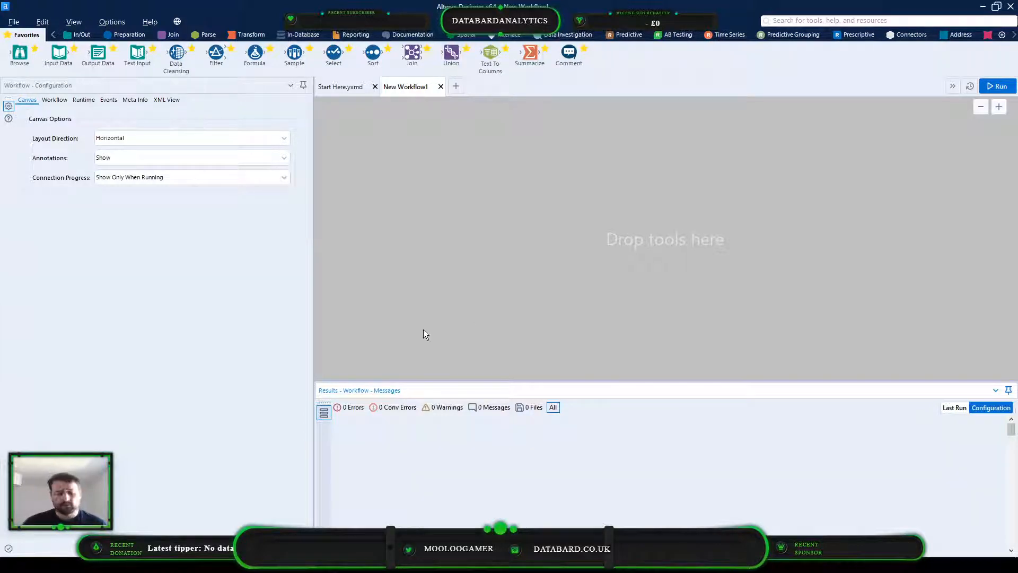
left_click(7, 23)
mouse_move(69, 52)
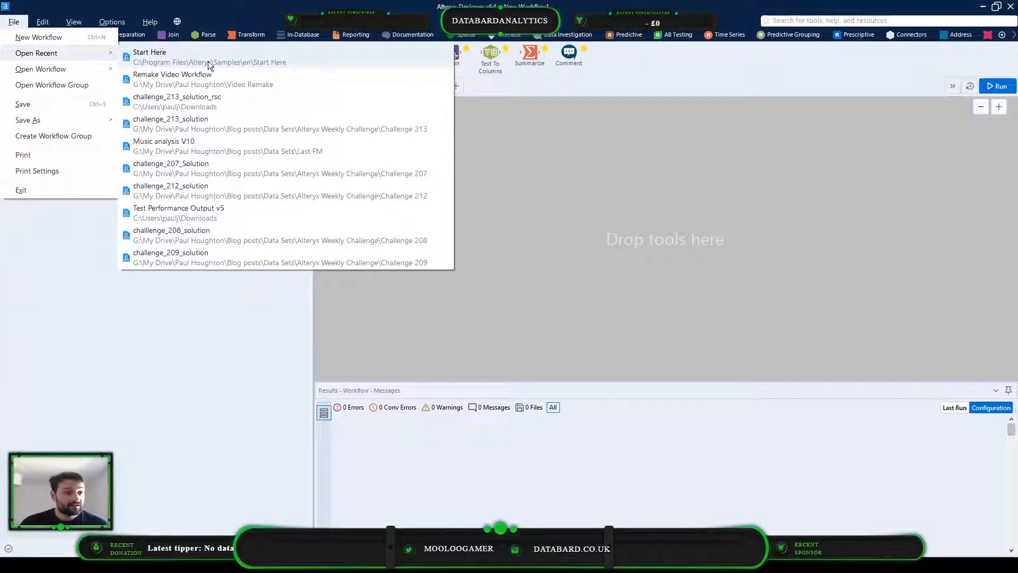
left_click(683, 140)
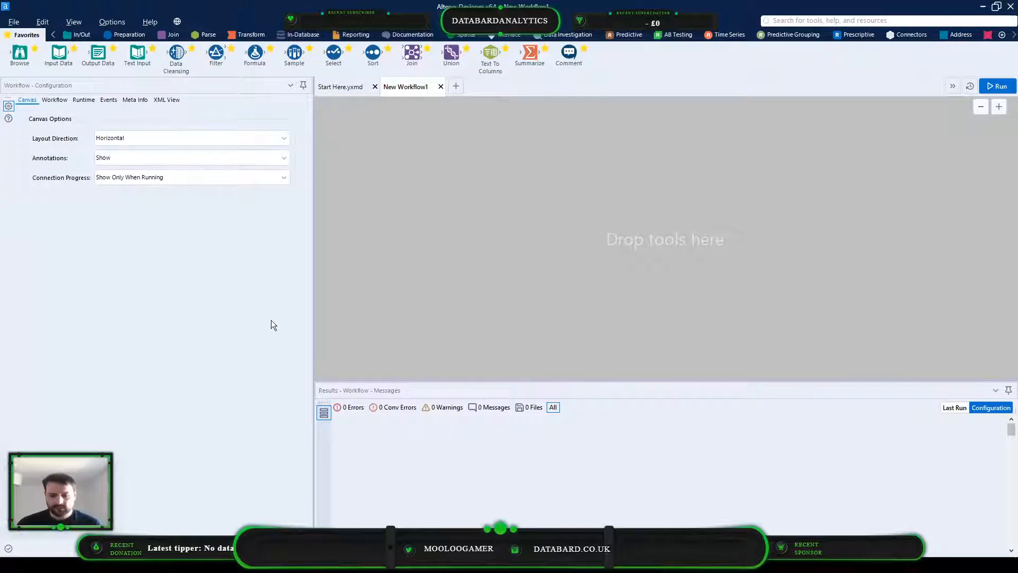
Open File Explorer, browse Google Drive File Stream to the owner's folder in My Drive, and move the window off this screen
key("super+e")
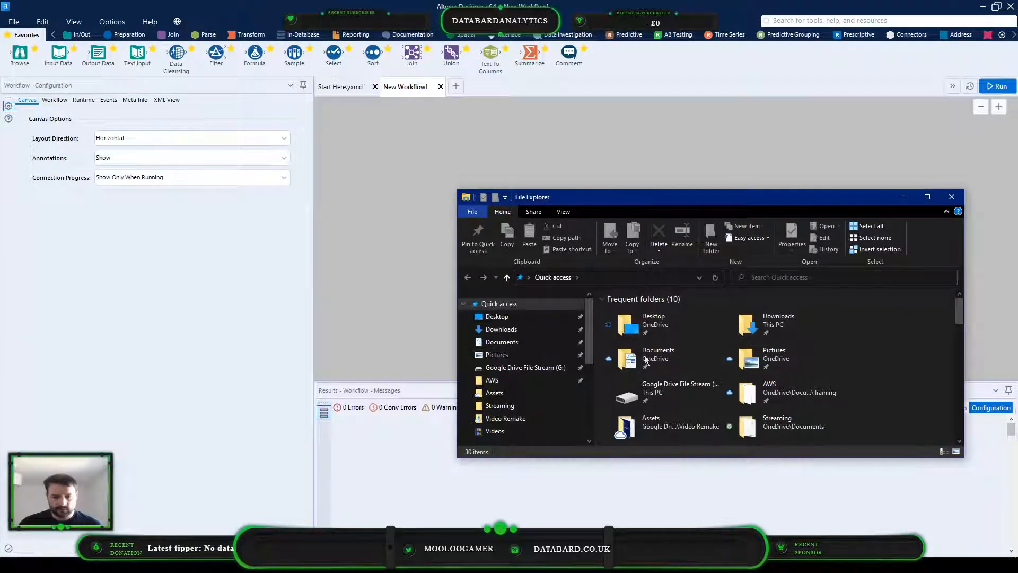
scroll(743, 364, "down", 5)
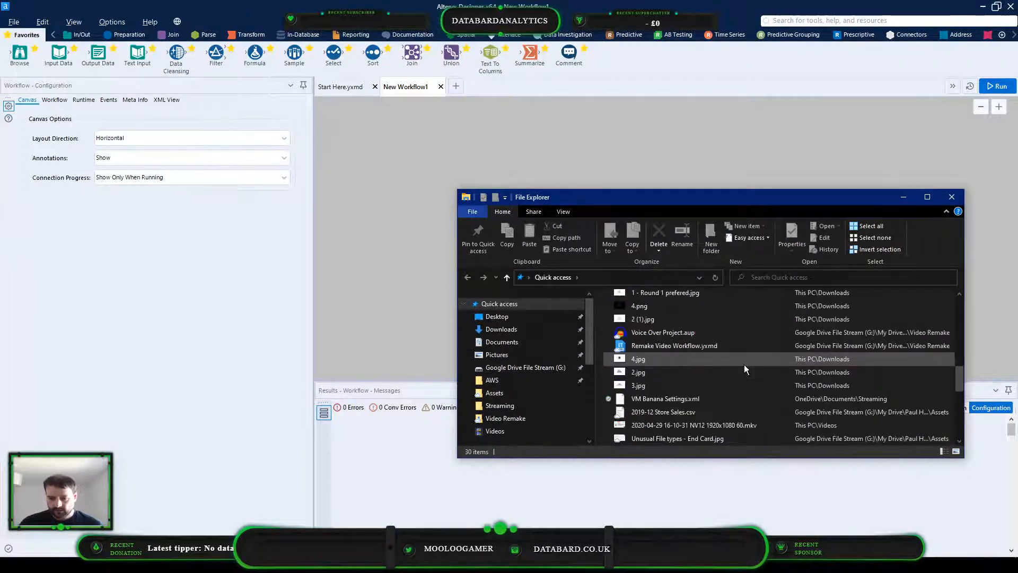
scroll(743, 365, "up", 5)
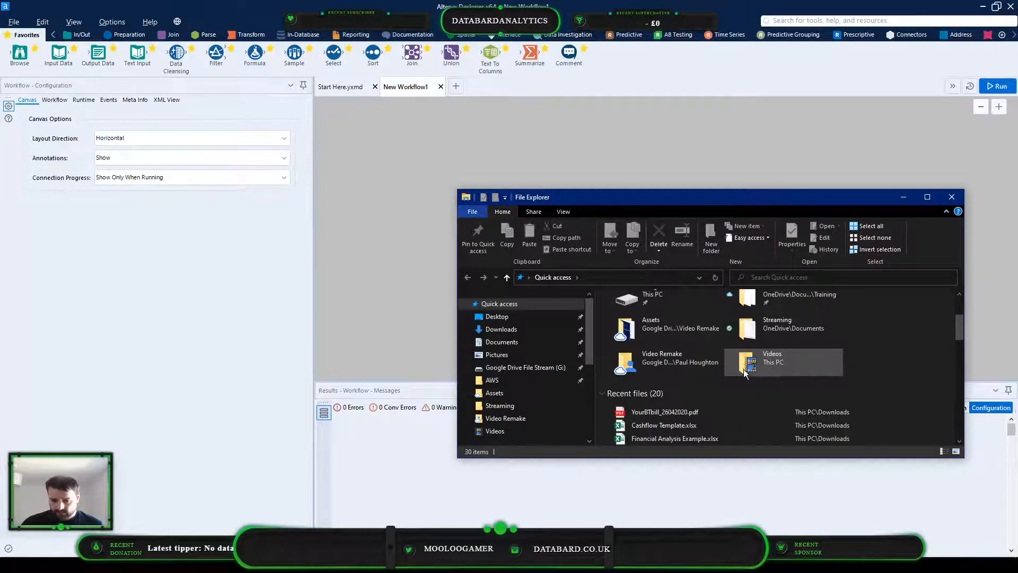
scroll(743, 364, "up", 3)
left_click(525, 406)
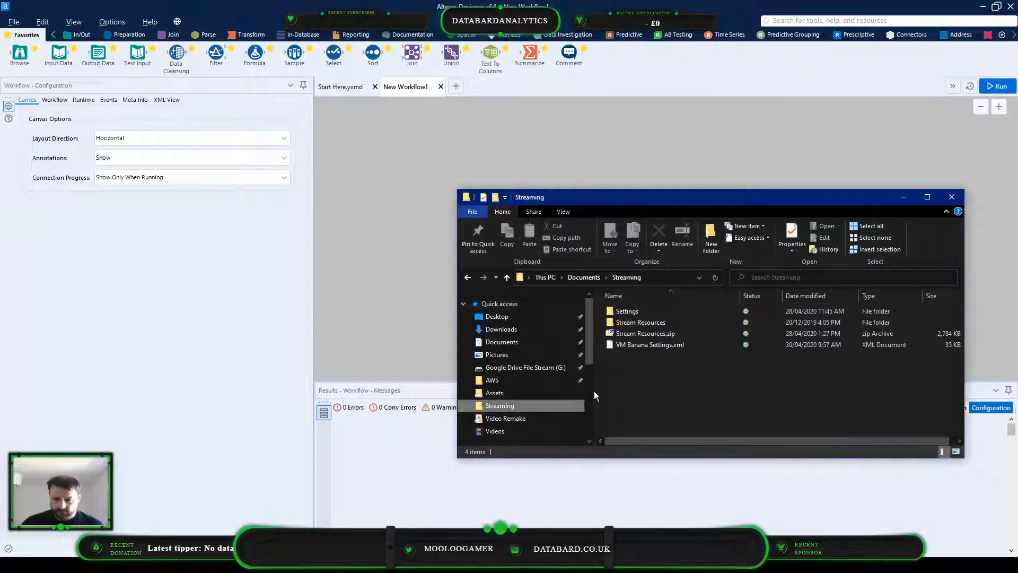
scroll(524, 397, "down", 1)
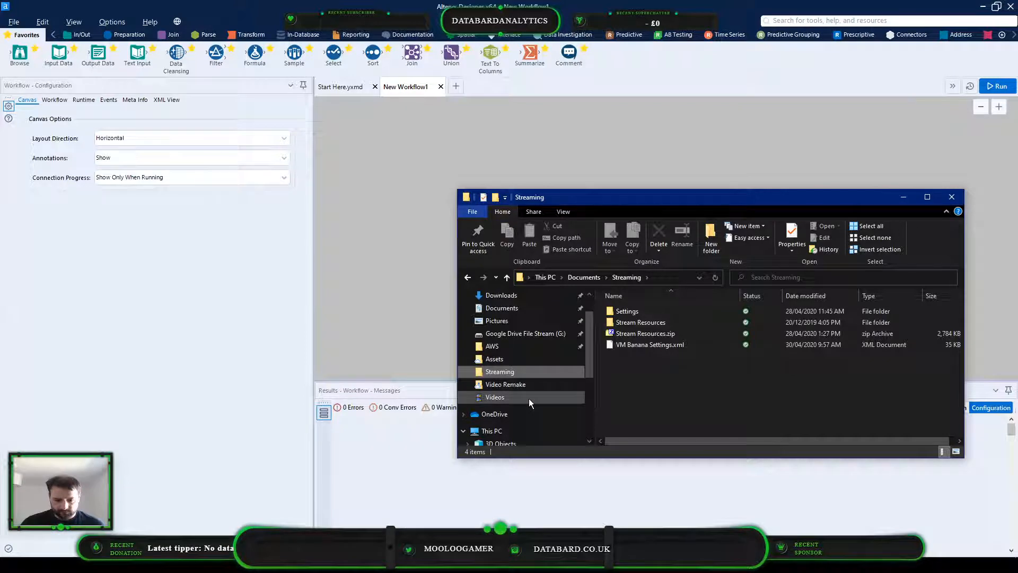
scroll(529, 394, "up", 1)
left_click(525, 346)
double_click(647, 311)
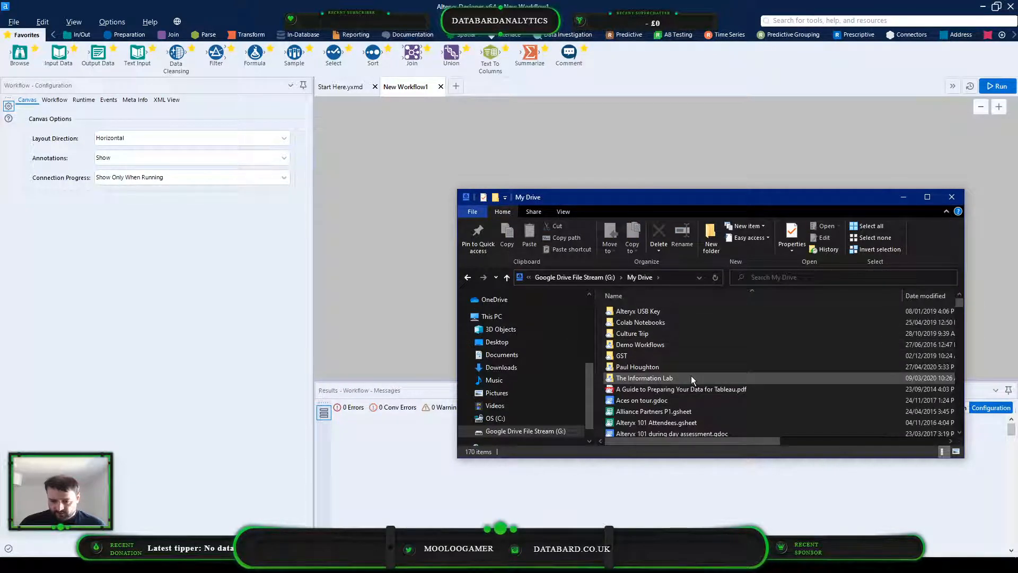
double_click(689, 367)
left_click_drag(740, 204, 1017, 203)
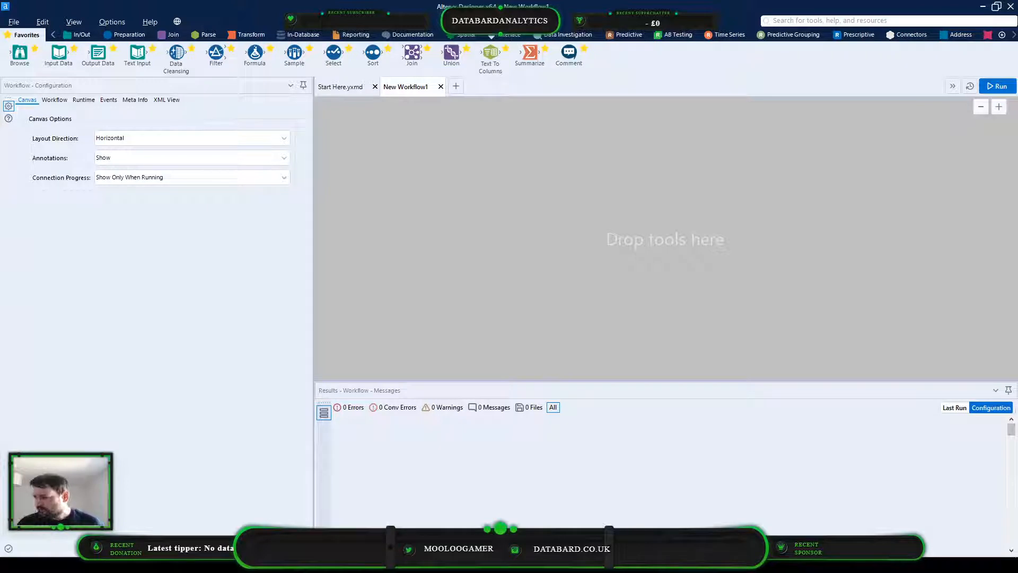
Open the challenge_213_solution old.yxmd workflow from the Challenge 213 folder in Alteryx Designer, without keeping the .yxdb file as an input
left_click_drag(595, 520, 518, 266)
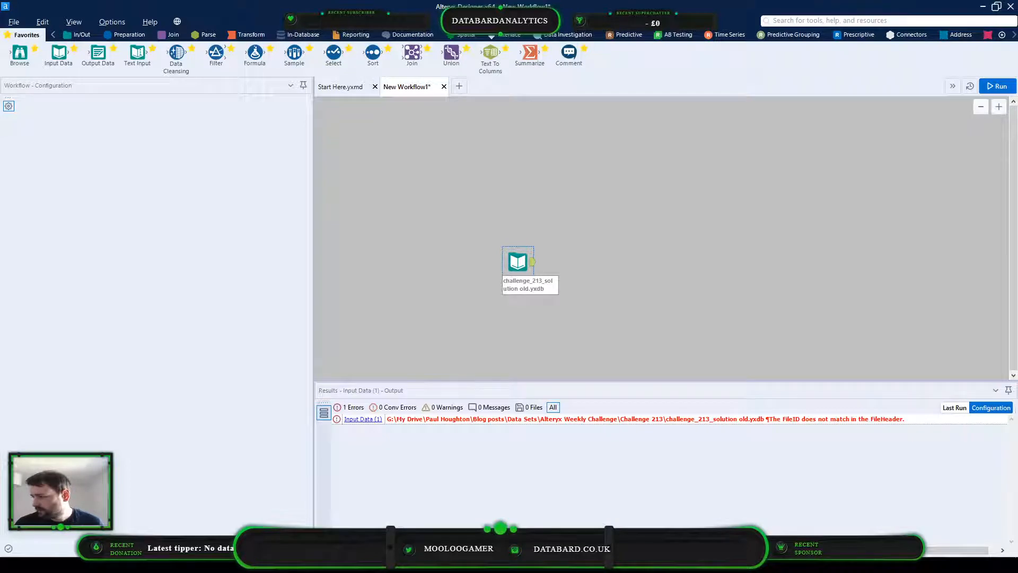
key("Delete")
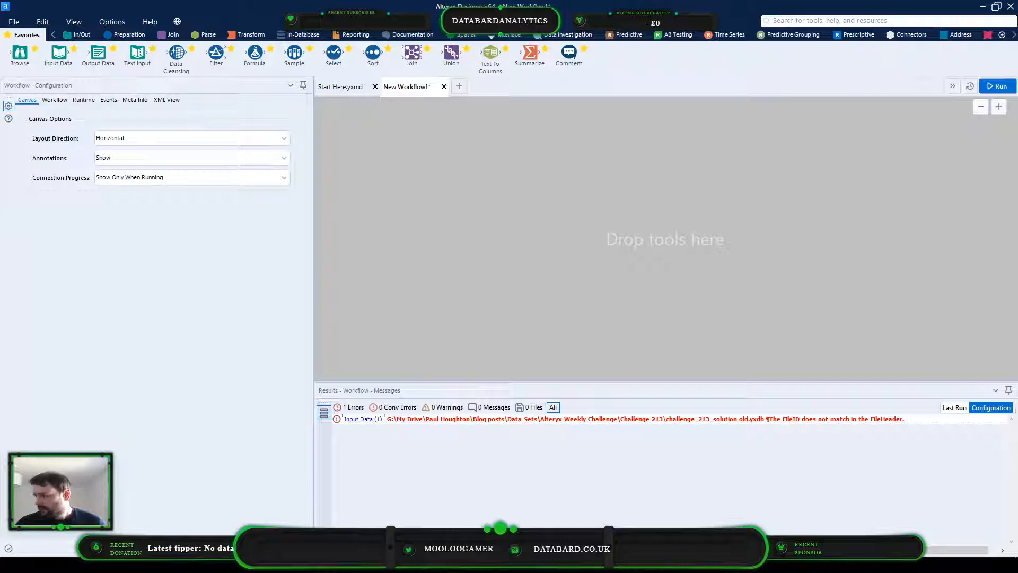
left_click_drag(938, 504, 533, 265)
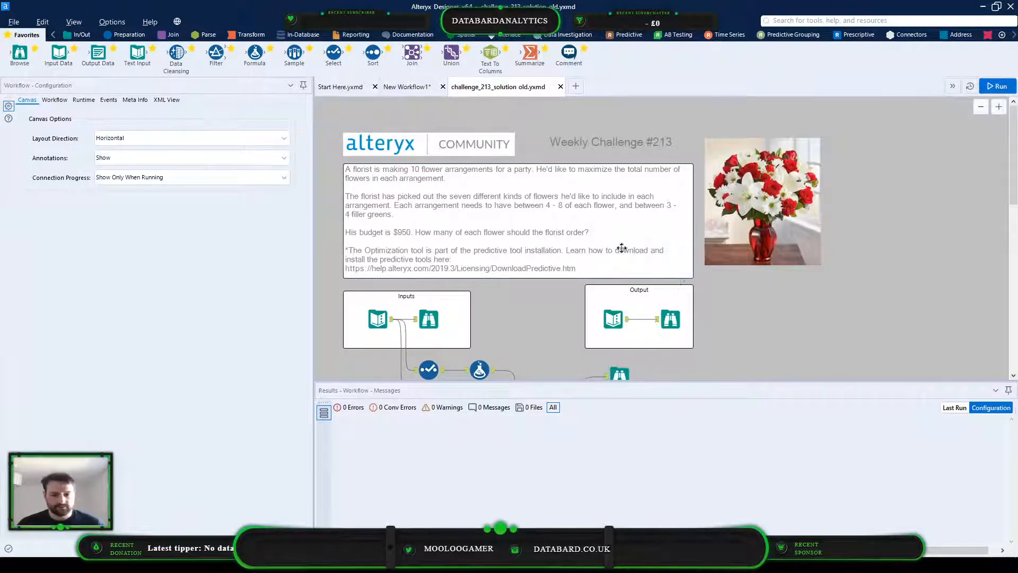
Delete all the old solution tools and their connections below the Inputs and Output containers, keeping both containers
scroll(752, 290, "down", 2)
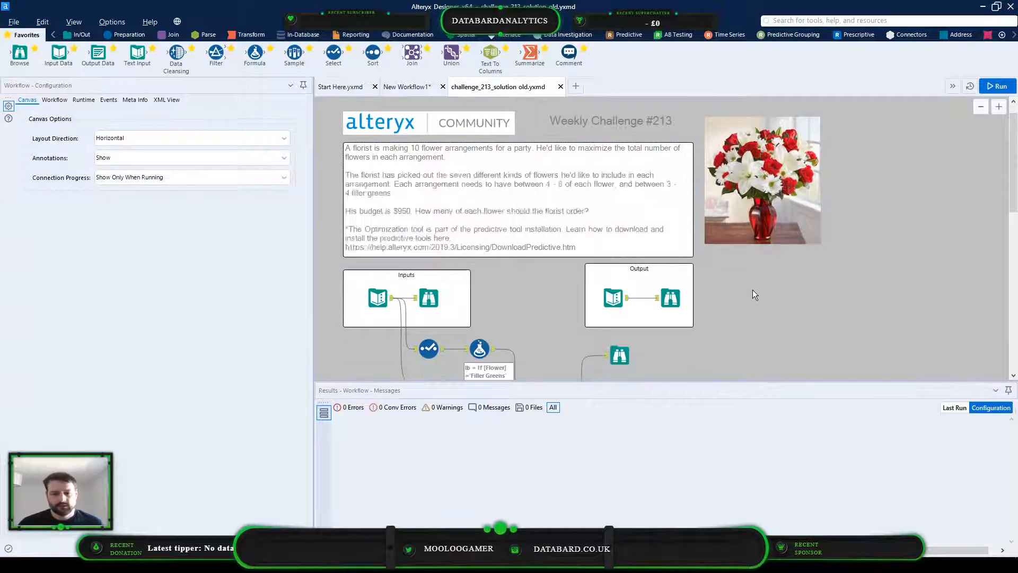
scroll(750, 288, "up", 2)
scroll(749, 289, "down", 2)
scroll(749, 288, "up", 1)
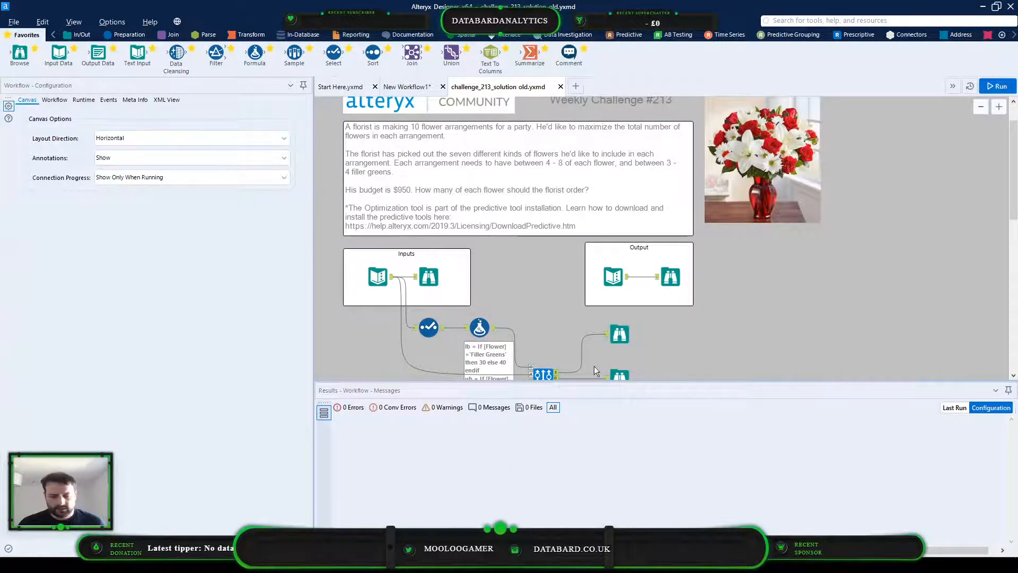
scroll(594, 366, "down", 2)
left_click_drag(710, 360, 383, 231)
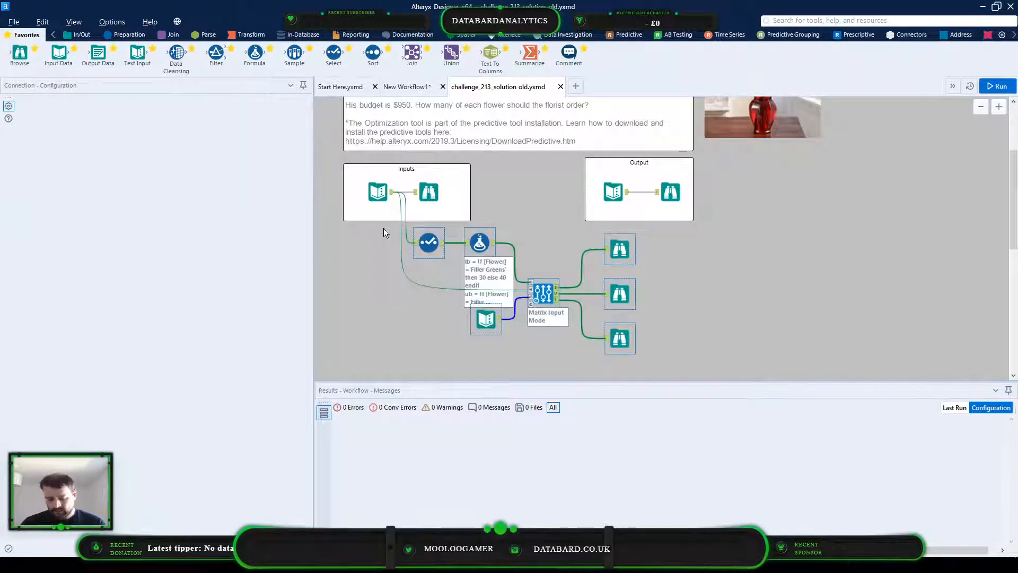
key("Delete")
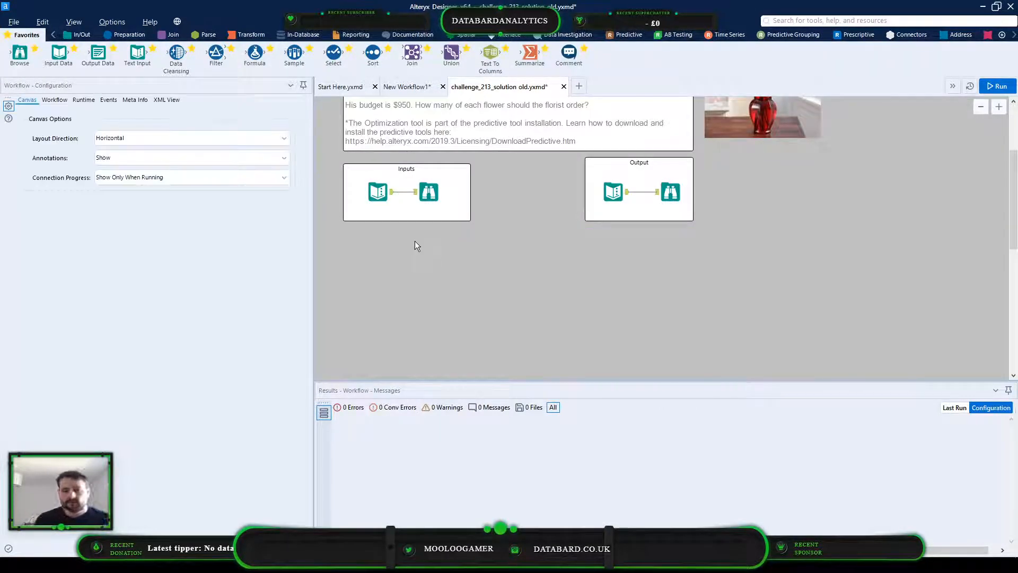
scroll(414, 242, "up", 3)
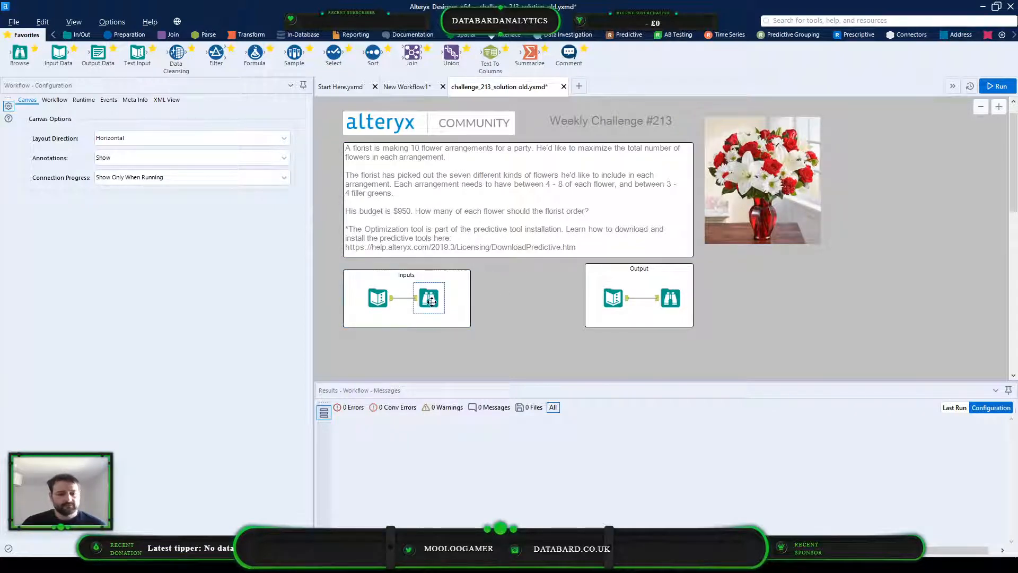
scroll(632, 212, "down", 3)
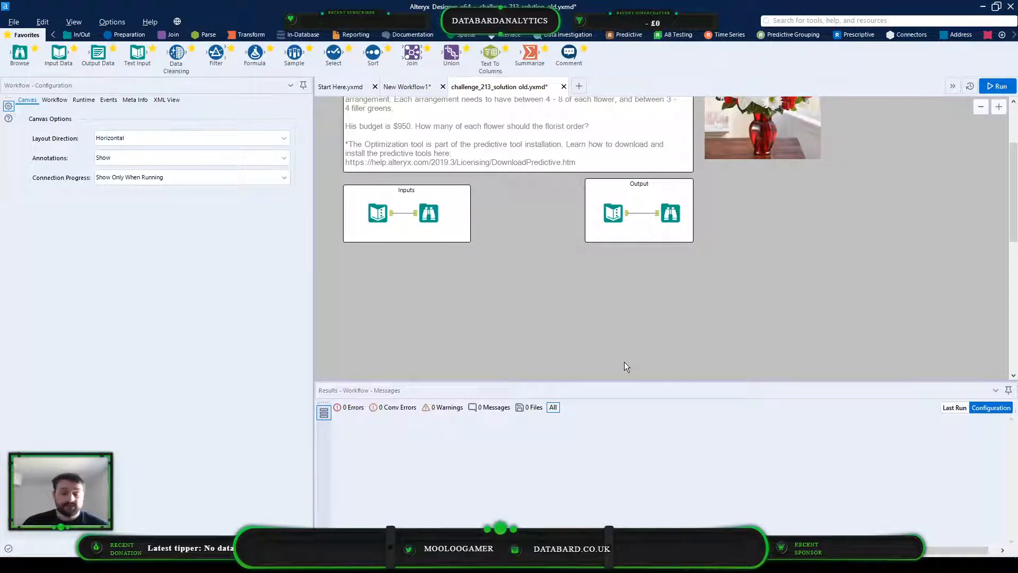
scroll(586, 320, "up", 3)
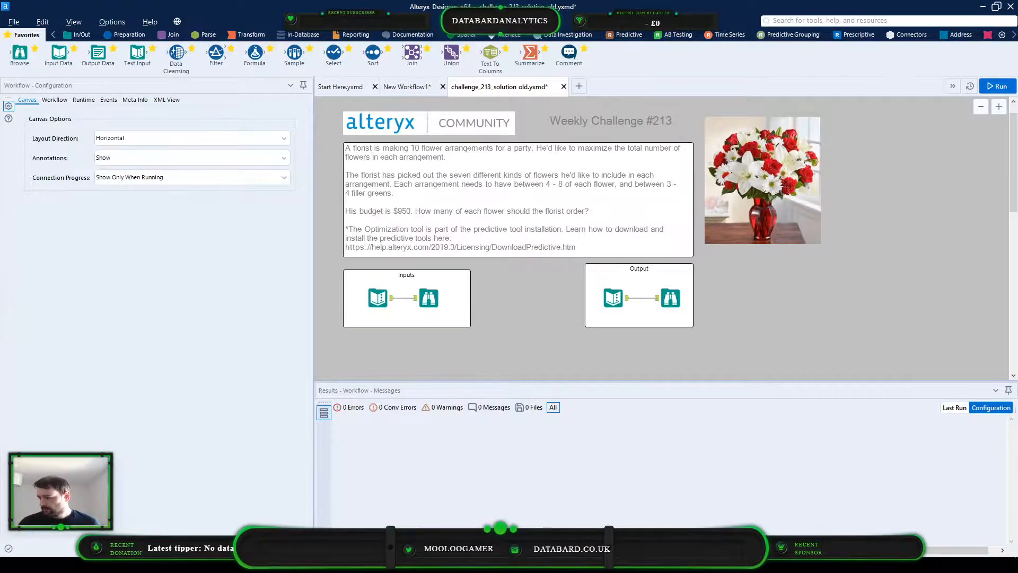
key("alt+Tab")
left_click(978, 6)
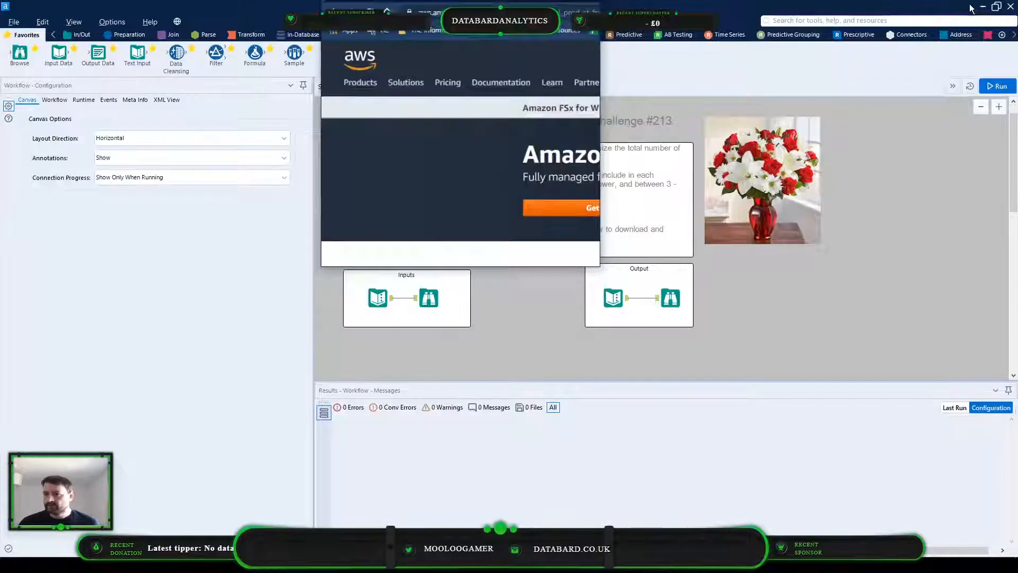
left_click(565, 11)
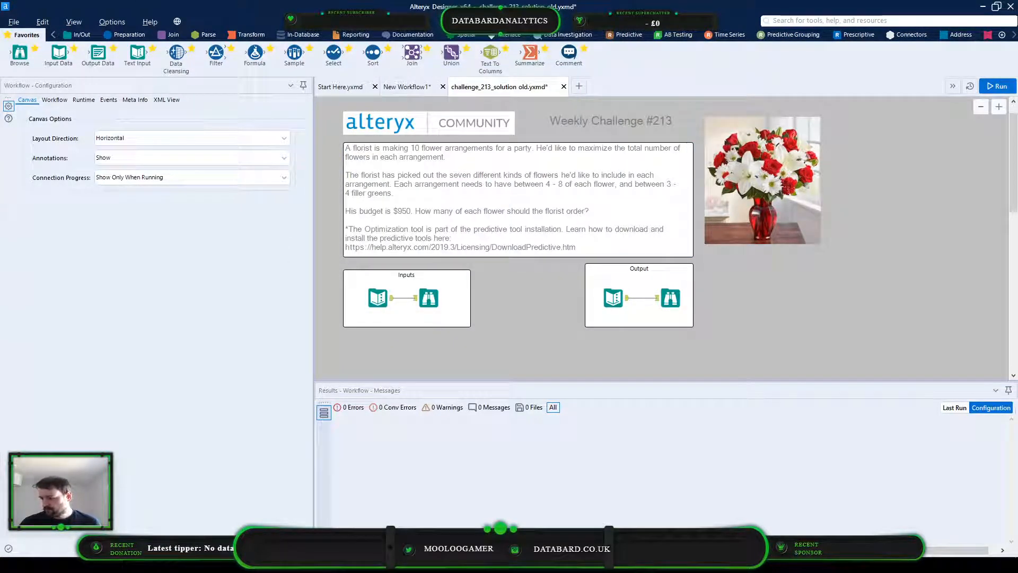
key("super+d")
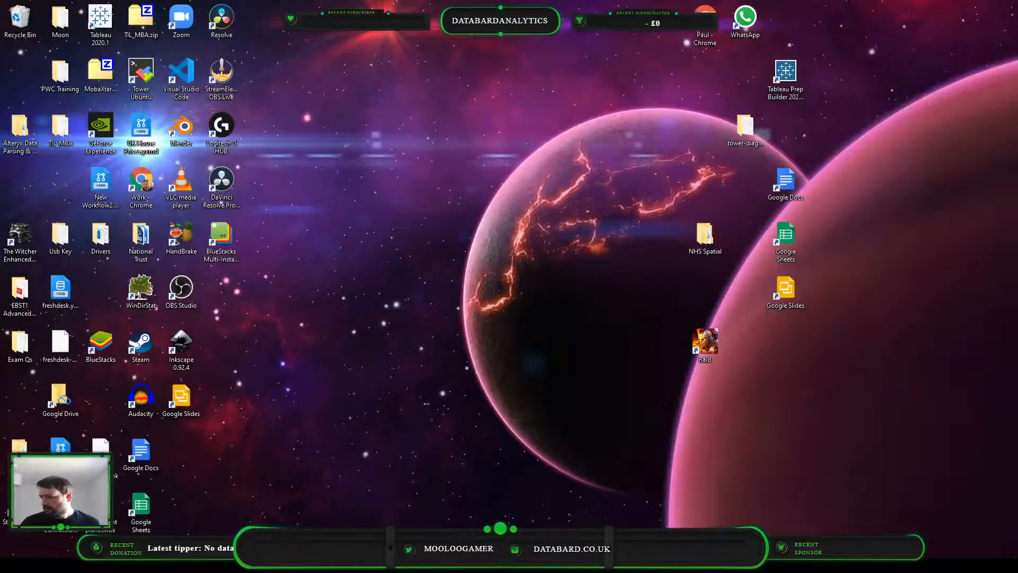
key("super+d")
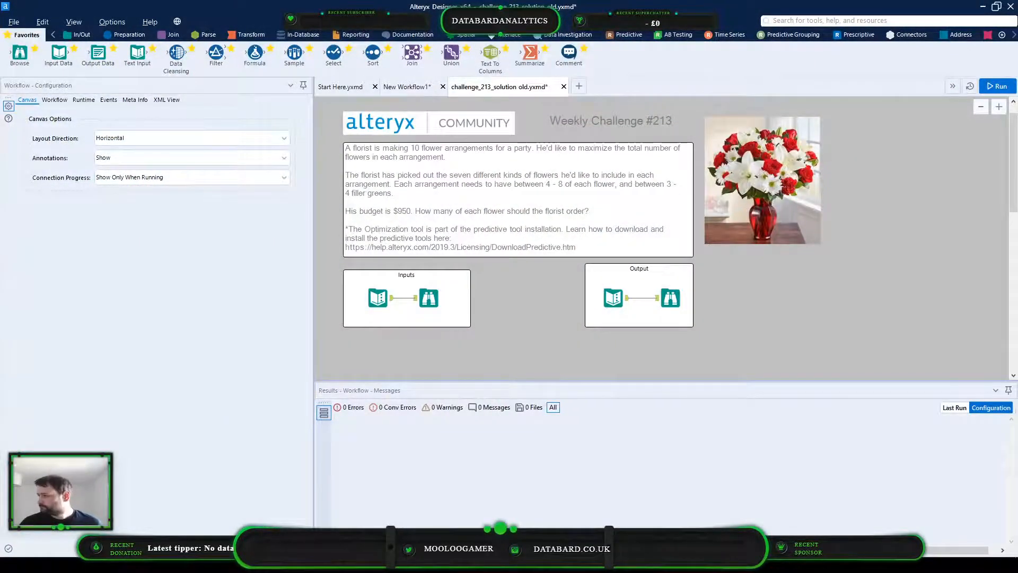
Bring the Chrome window onto this screen, enter "alteryx" and open the suggested Weekly Challenge - Alteryx Community page
left_click_drag(1017, 212, 352, 6)
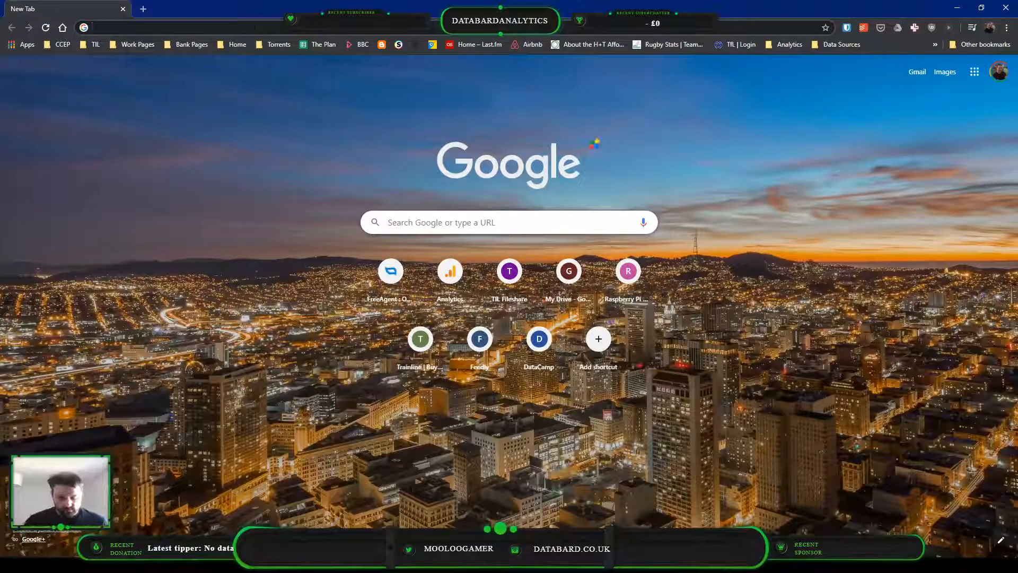
type("al")
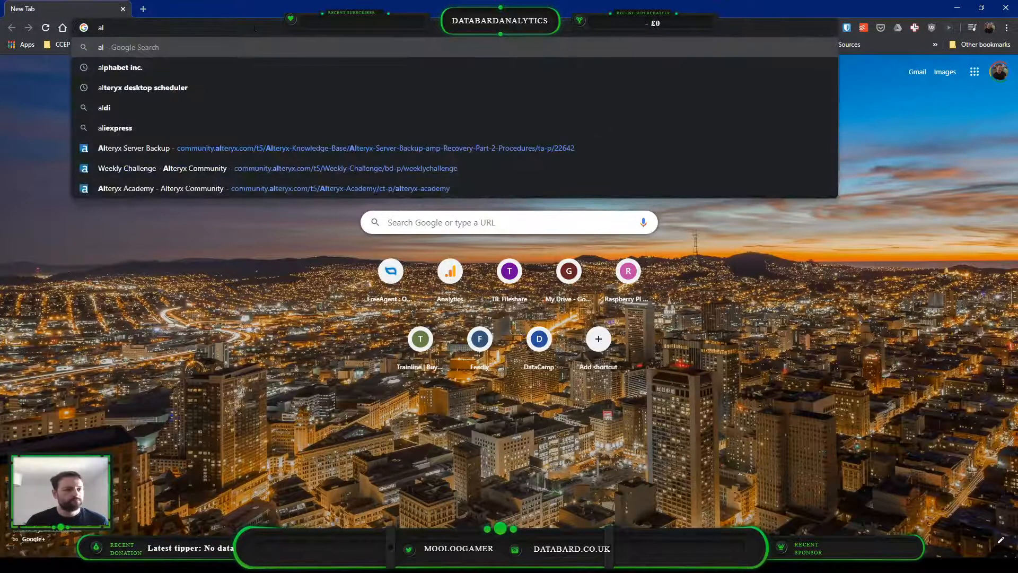
type("teryx")
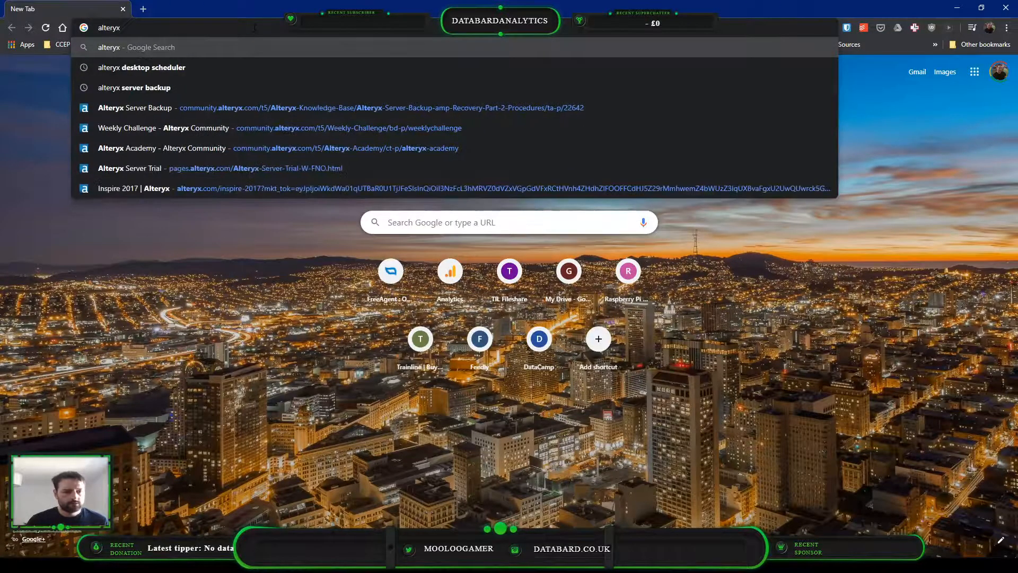
key("Down")
key("Down")
key("Down")
key("Down")
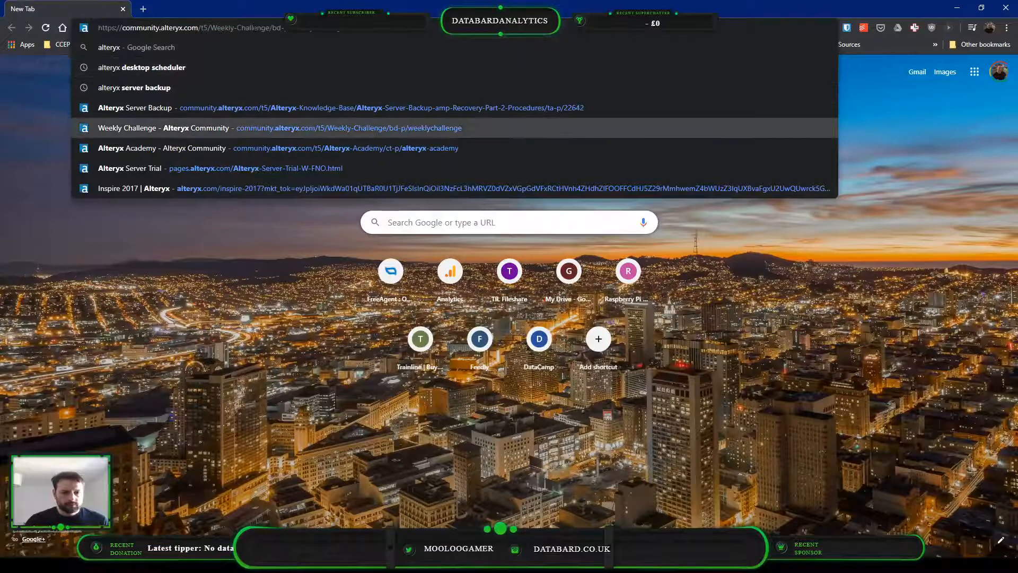
key("Return")
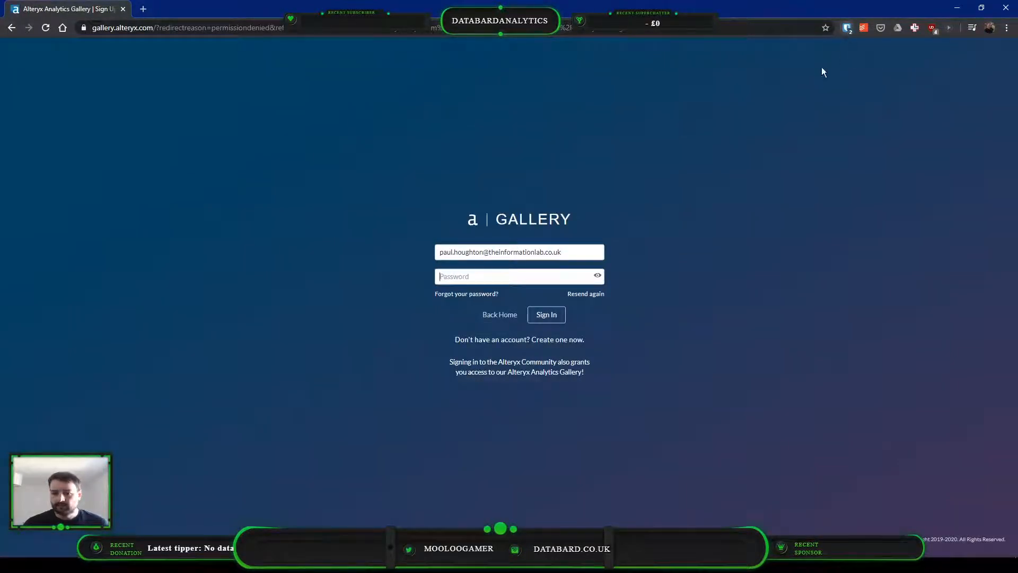
Fill in the saved account password on the Alteryx Gallery sign-in form
key("ctrl+shift+y")
left_click(718, 89)
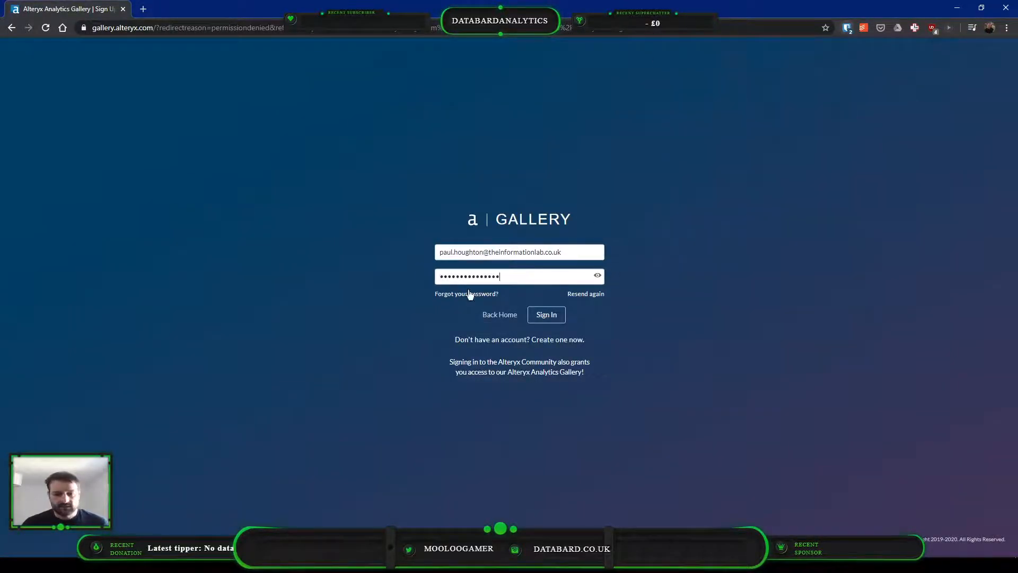
Search Google in a new tab for "alteryx optimize workflow"
key("ctrl+t")
type("al")
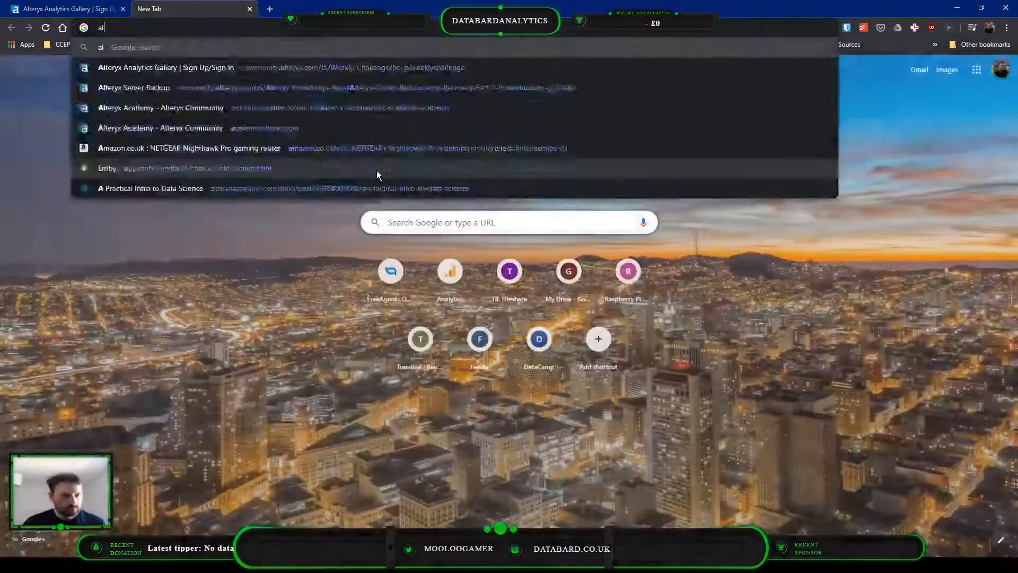
type("teryx op")
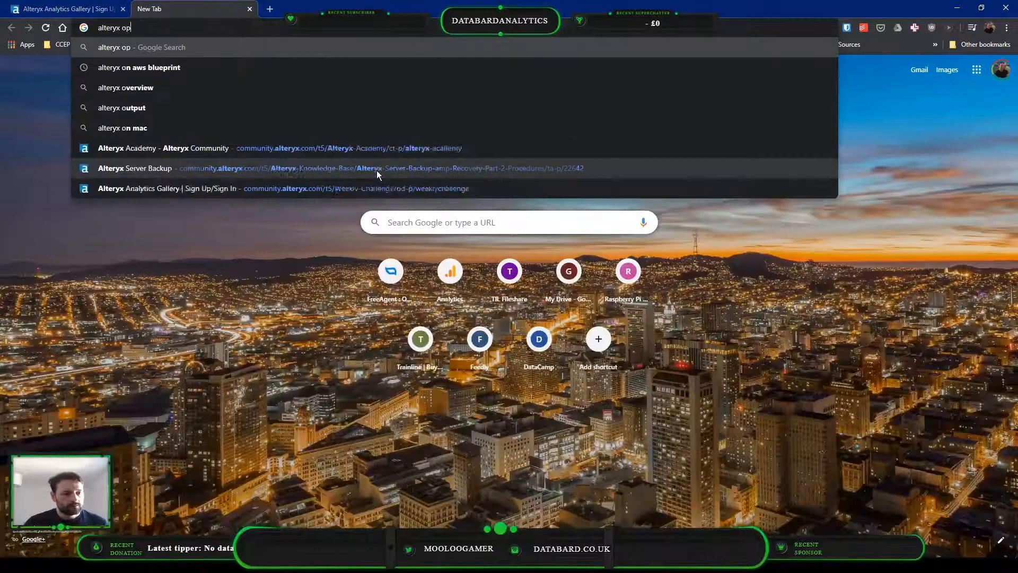
type("to")
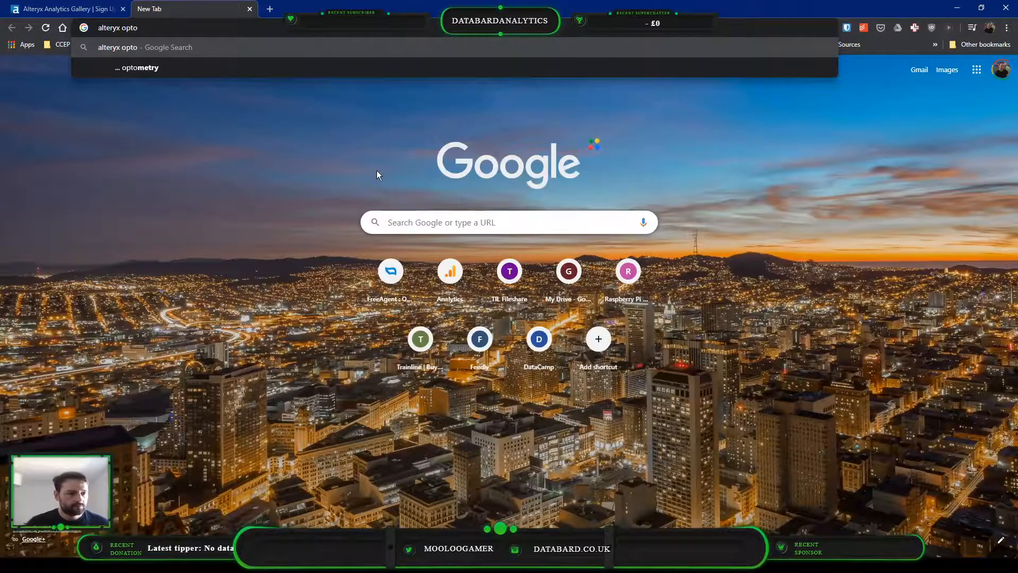
type("misa")
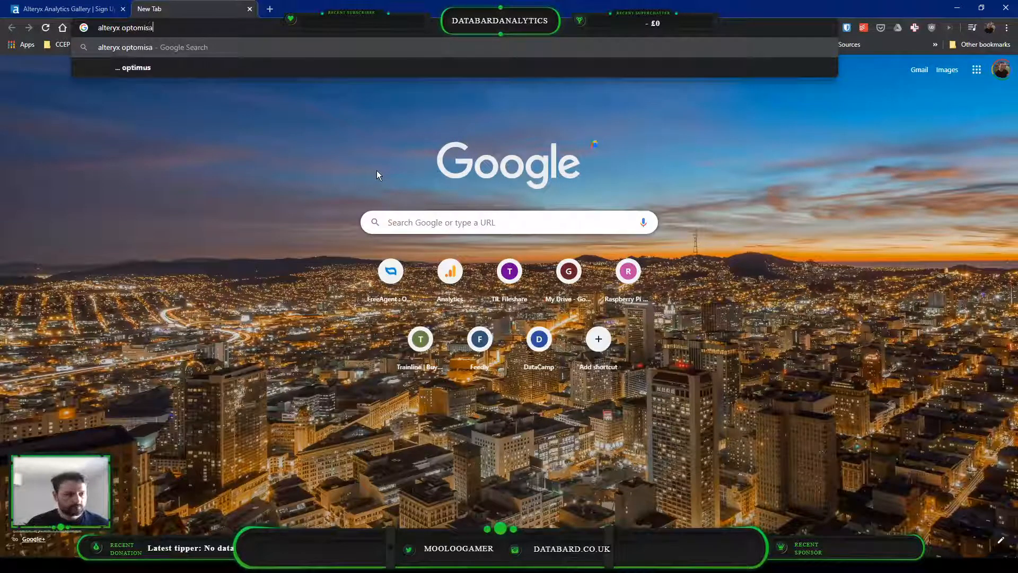
key("Down")
key("Return")
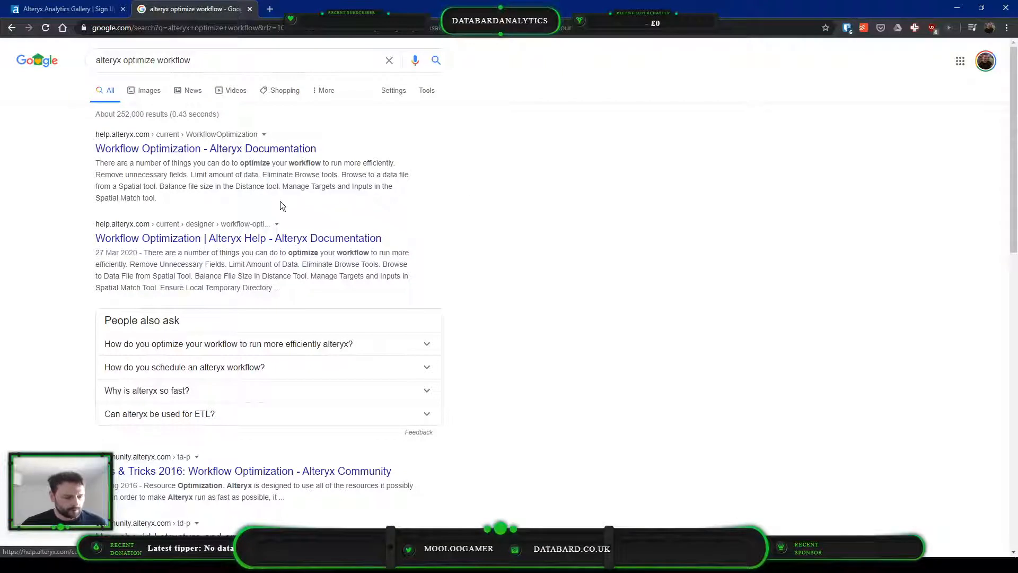
Search Google for "alteryx optimization tool" and open the Tool Mastery | Optimization article on Alteryx Community
double_click(182, 61)
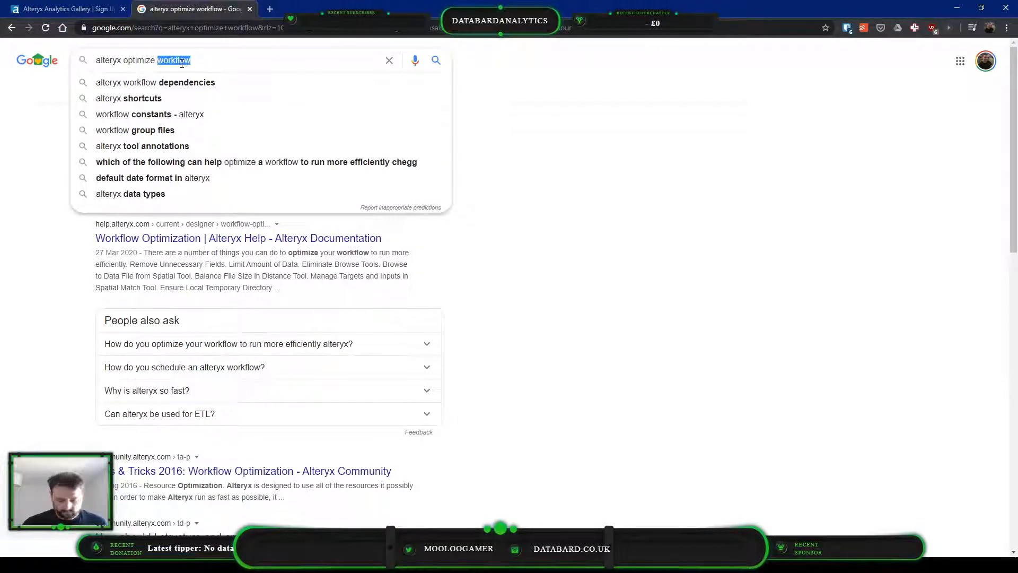
key("BackSpace")
key("BackSpace")
key("BackSpace")
type("ation tool")
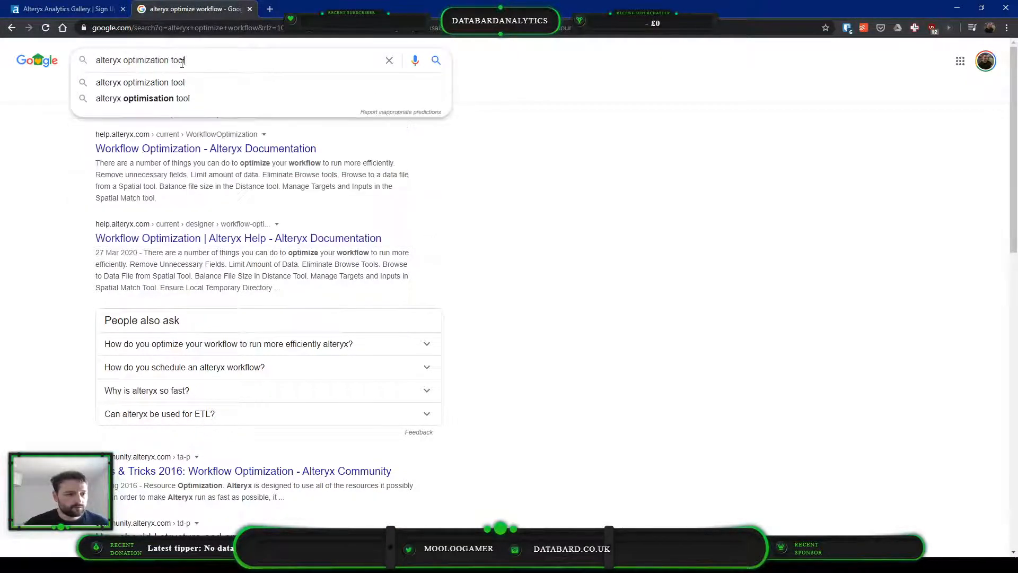
key("Return")
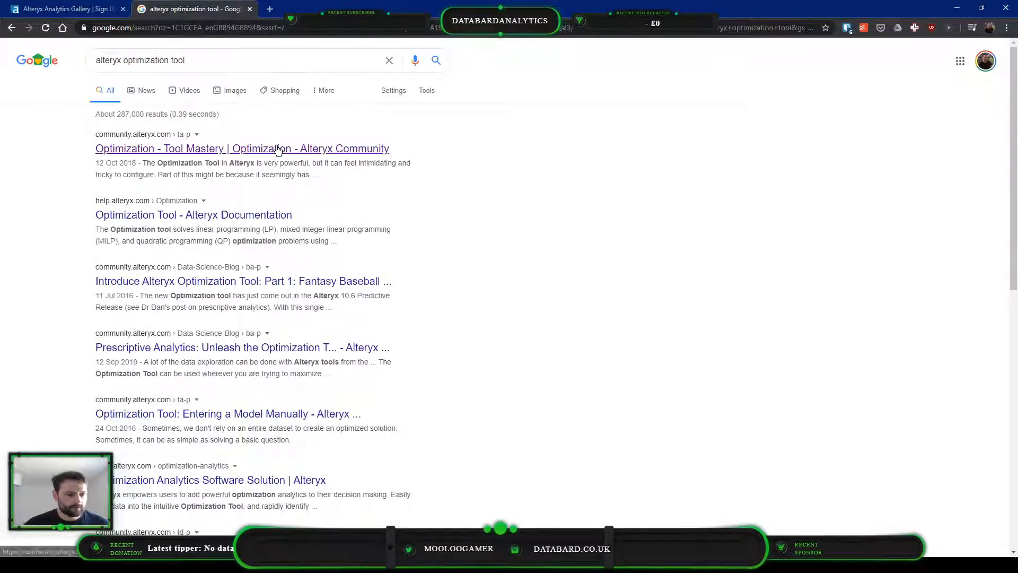
left_click(277, 149)
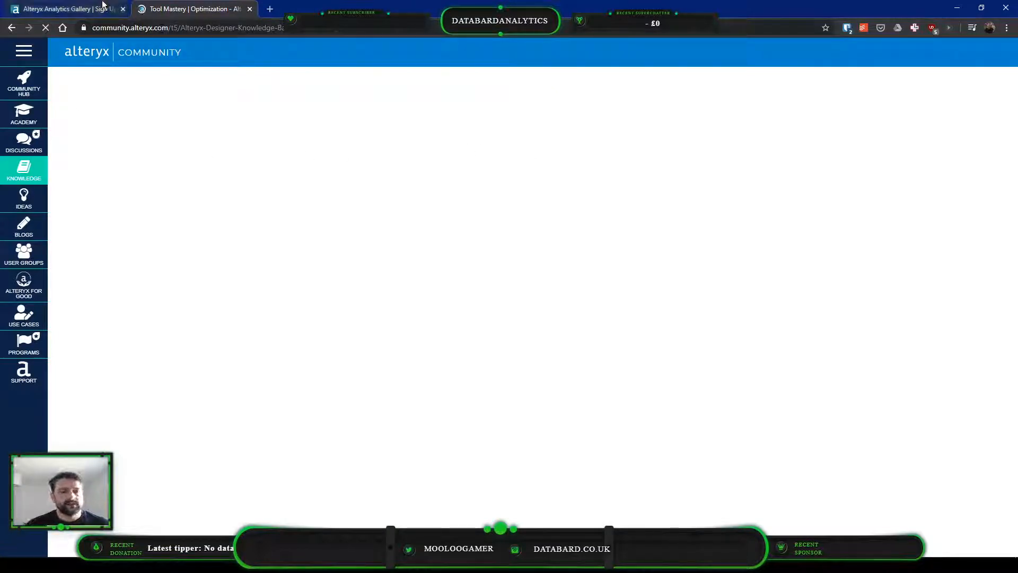
Read the article's Inputs section, examining the matrix input mode and the O anchor's variables, coefficients, bounds and types
scroll(372, 218, "down", 5)
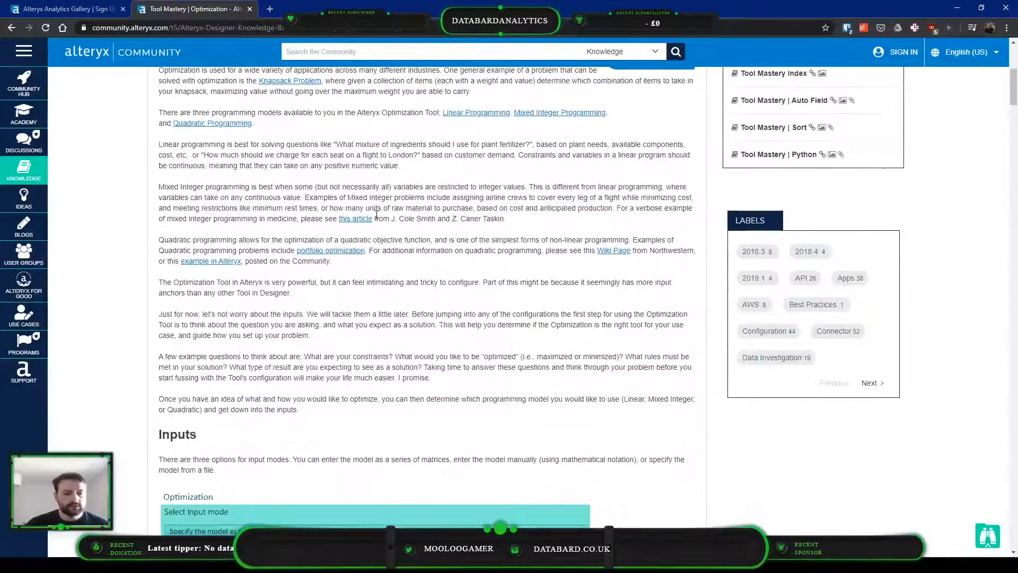
scroll(377, 215, "down", 4)
scroll(378, 215, "down", 2)
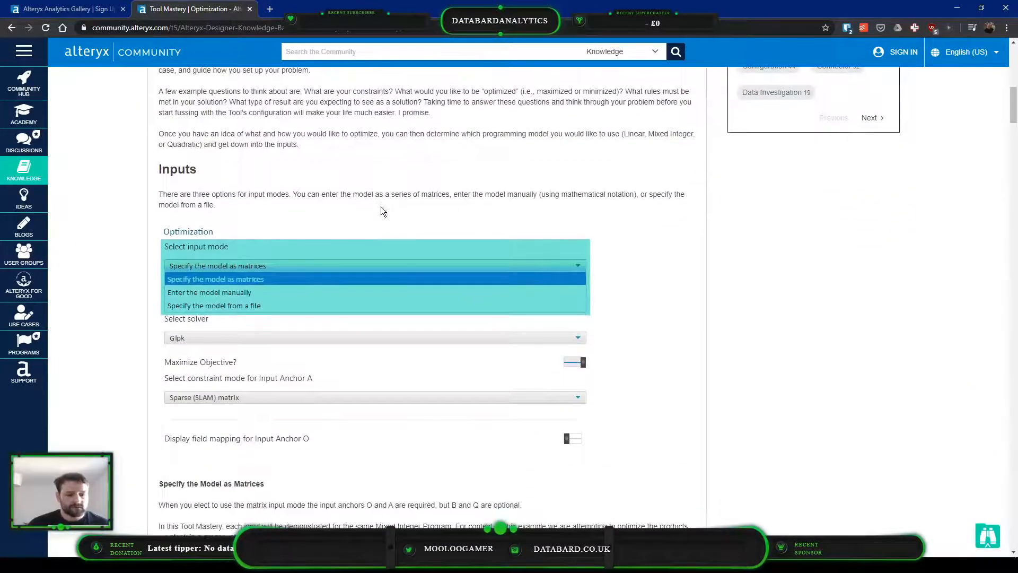
scroll(565, 138, "down", 5)
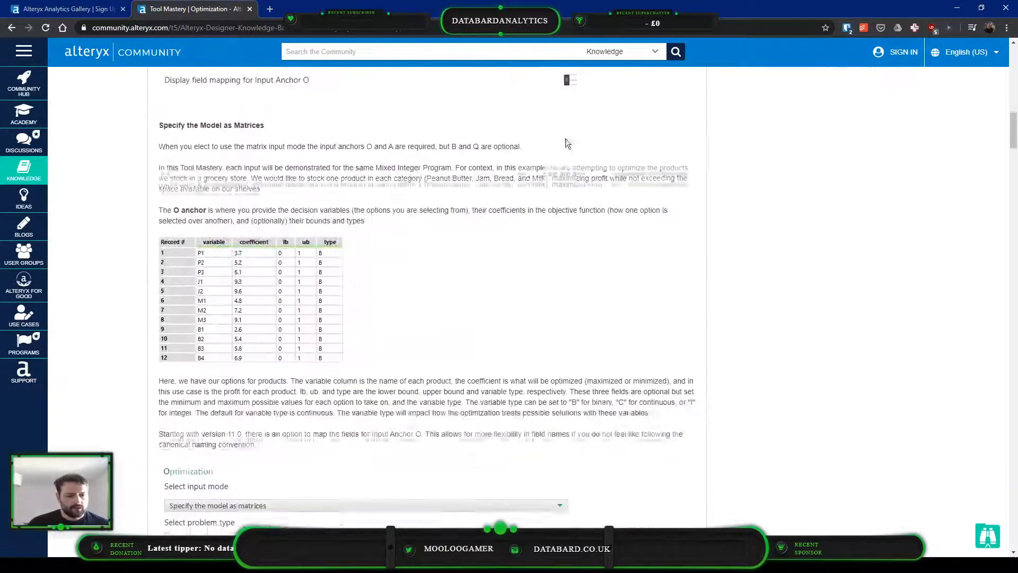
scroll(378, 201, "down", 1)
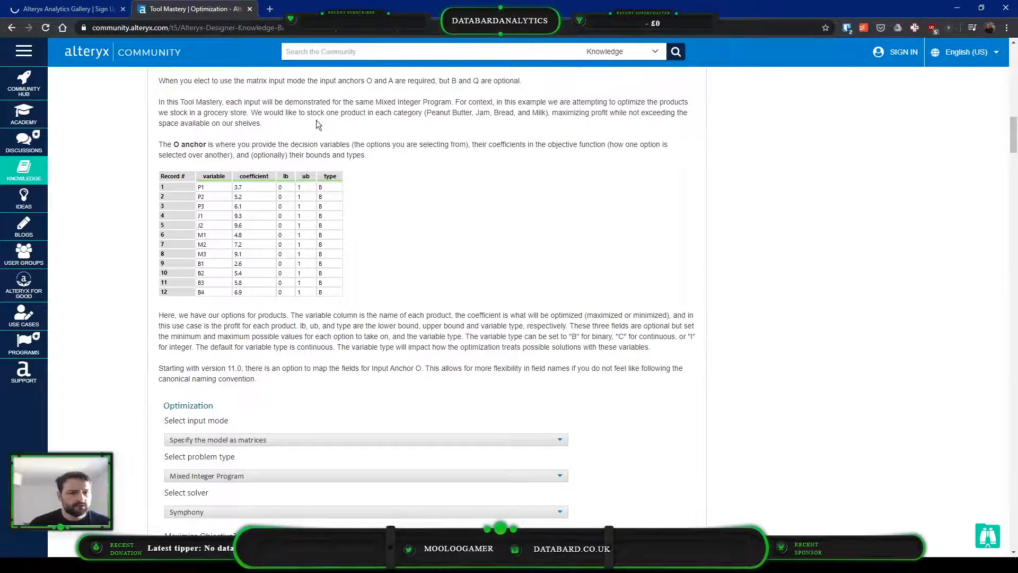
scroll(316, 119, "up", 1)
left_click_drag(180, 197, 218, 197)
left_click(218, 196)
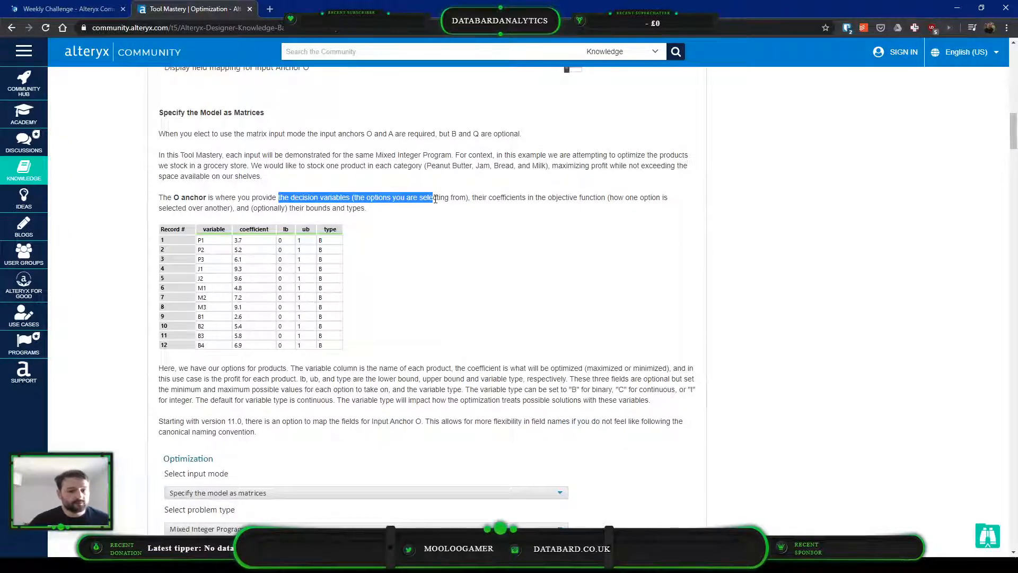
left_click(435, 199)
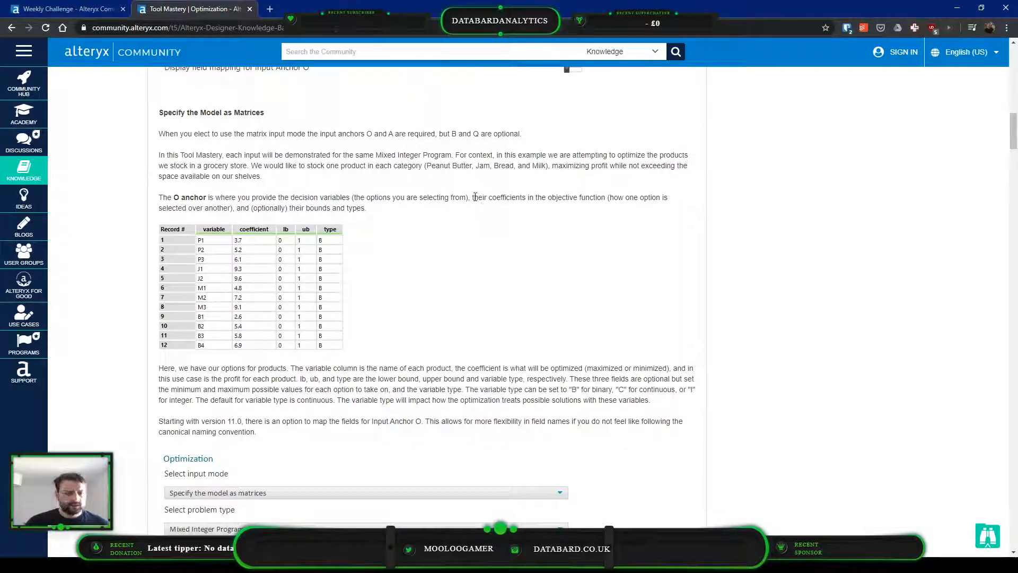
left_click_drag(475, 198, 611, 196)
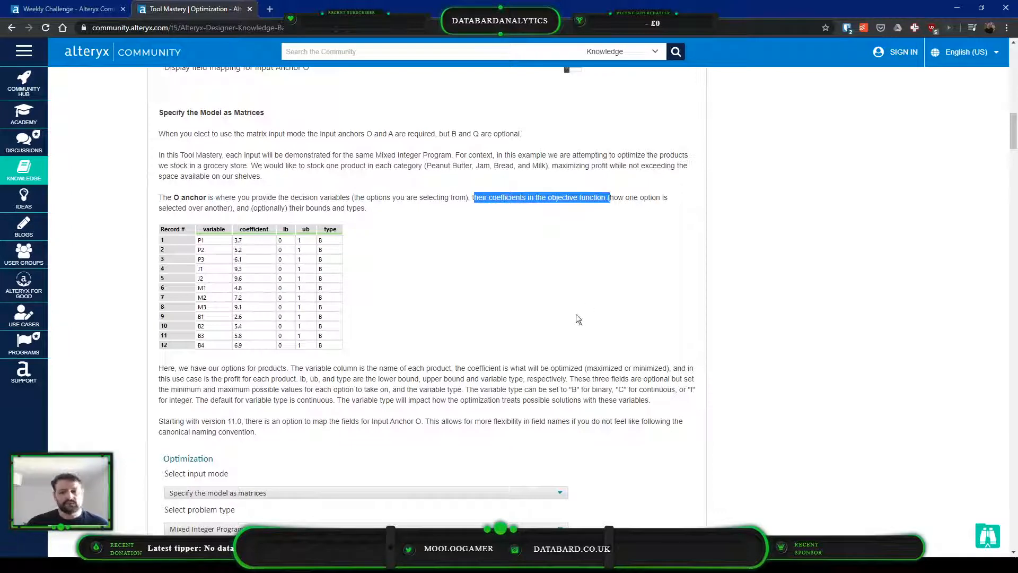
left_click(464, 231)
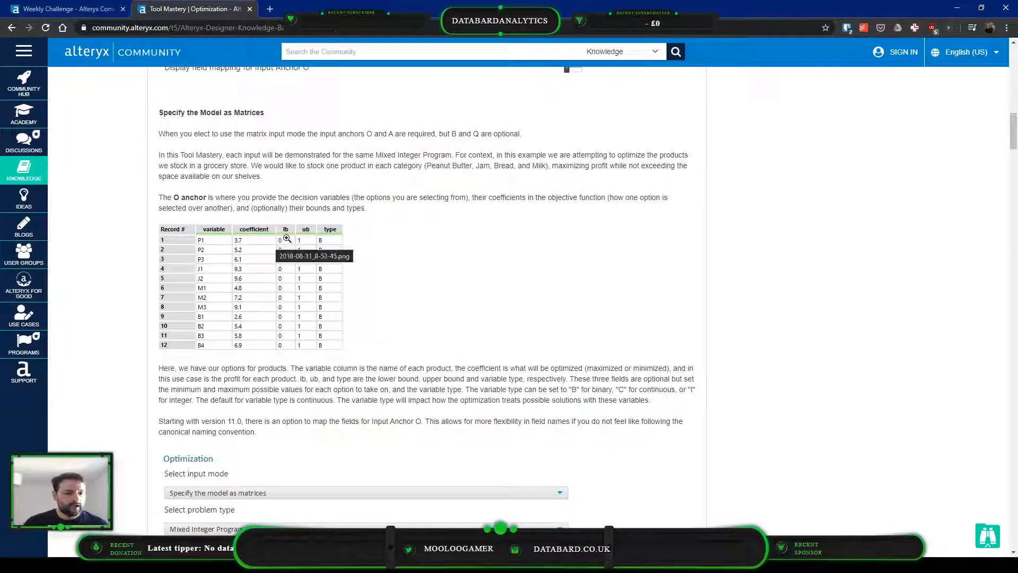
scroll(512, 273, "down", 1)
scroll(512, 276, "down", 3)
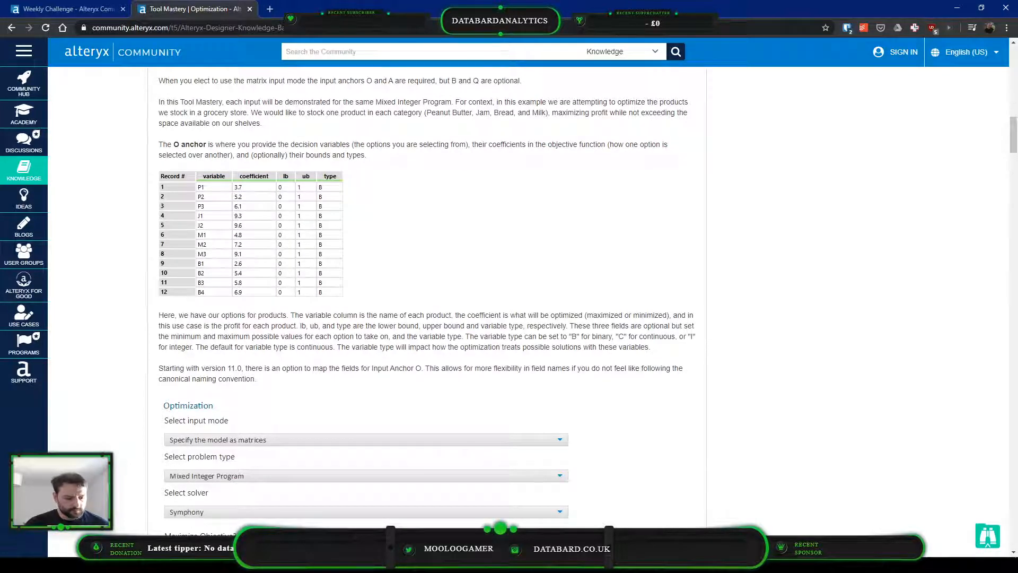
Switch to Alteryx Designer, run the workflow and inspect the flower prices in the Inputs container's Browse tool
key("alt+Tab")
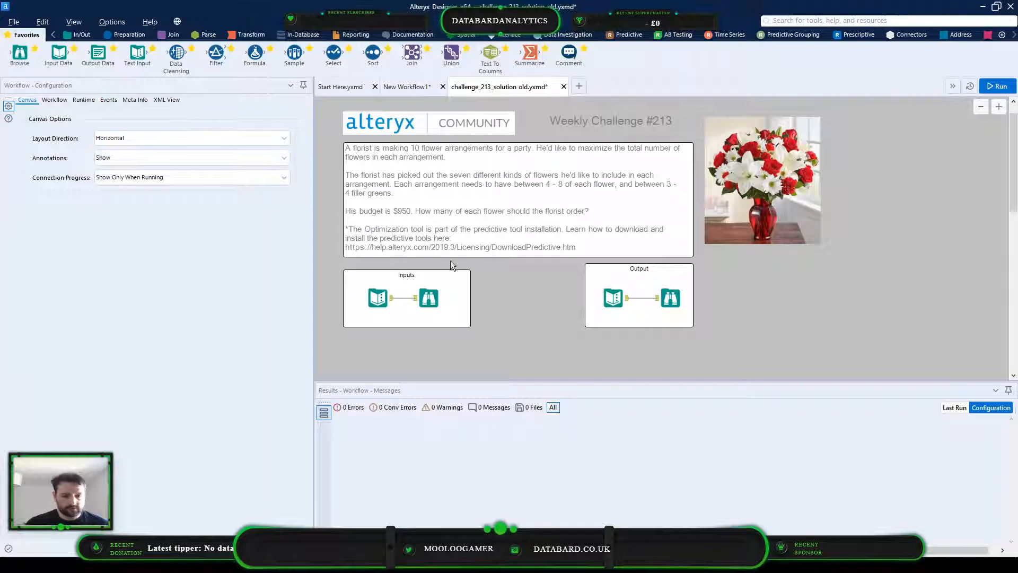
left_click(430, 299)
scroll(502, 256, "down", 1)
left_click(501, 256)
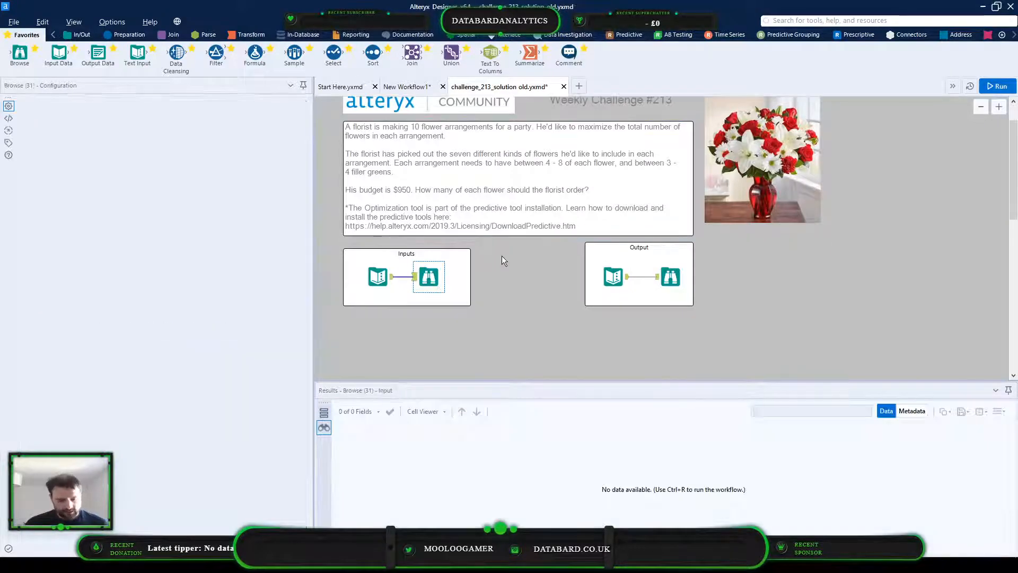
key("ctrl+r")
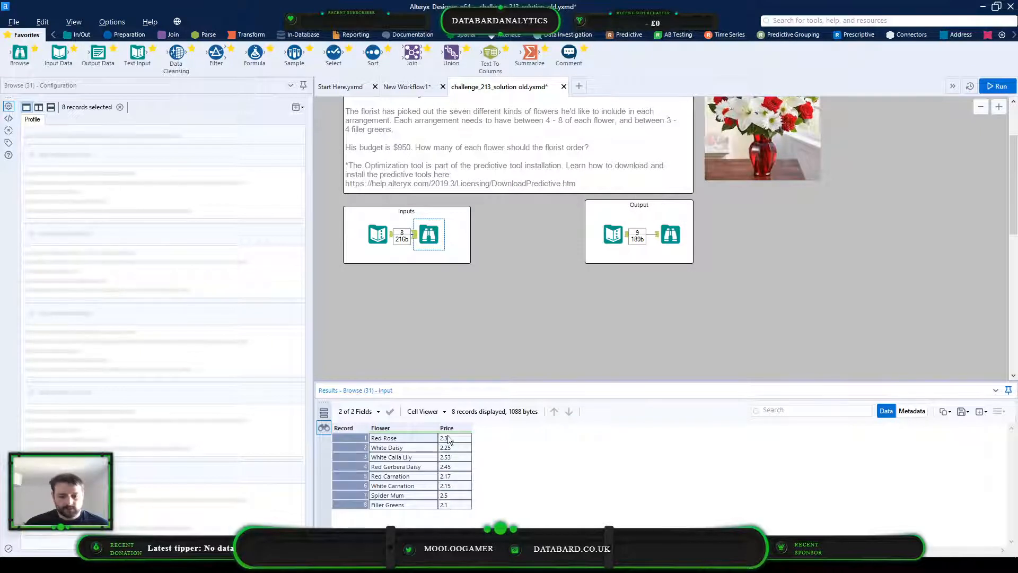
left_click_drag(449, 447, 450, 501)
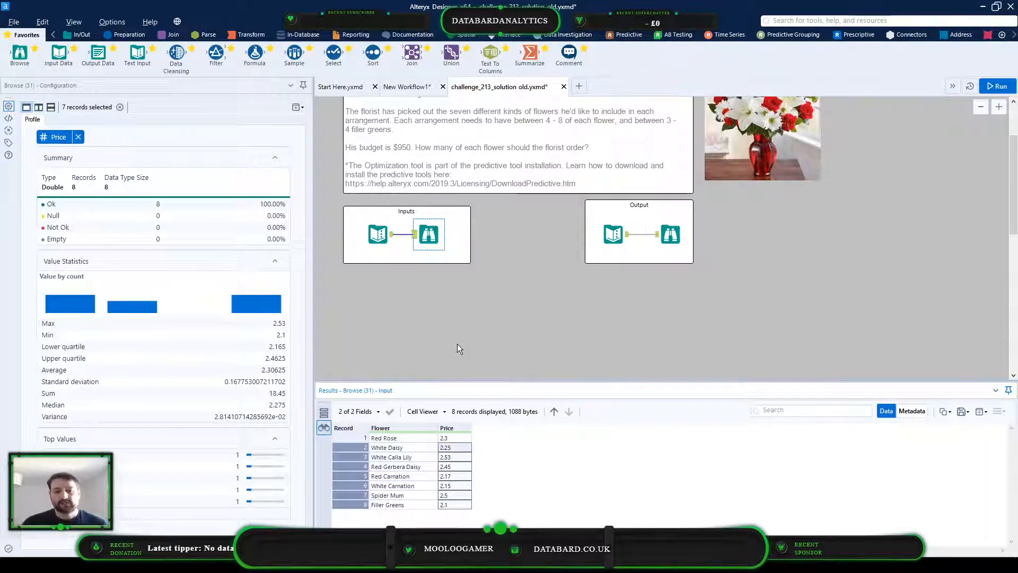
Place a new Text Input tool on the canvas below the Inputs container
scroll(472, 245, "up", 2)
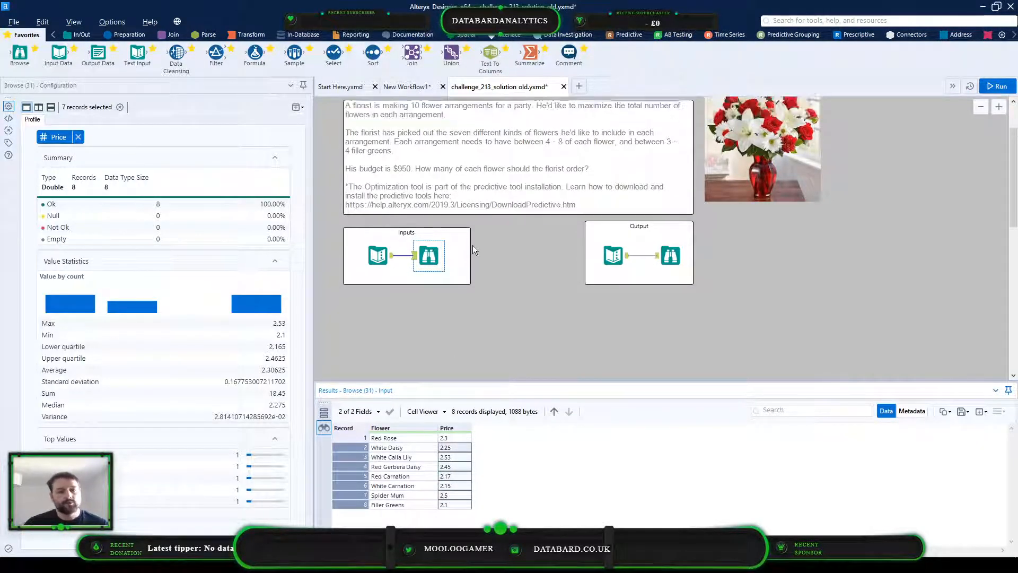
left_click(453, 139)
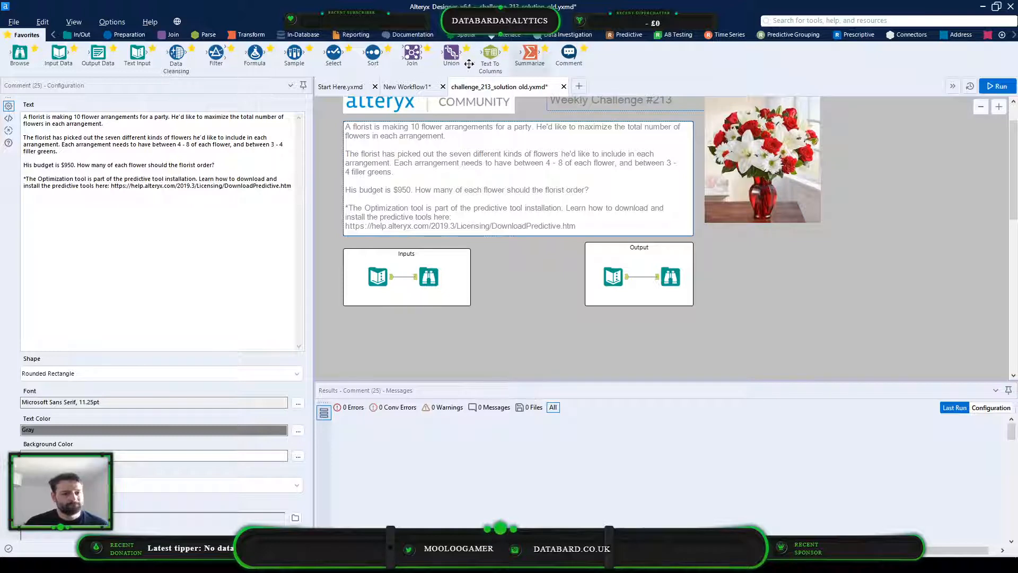
left_click_drag(138, 53, 436, 339)
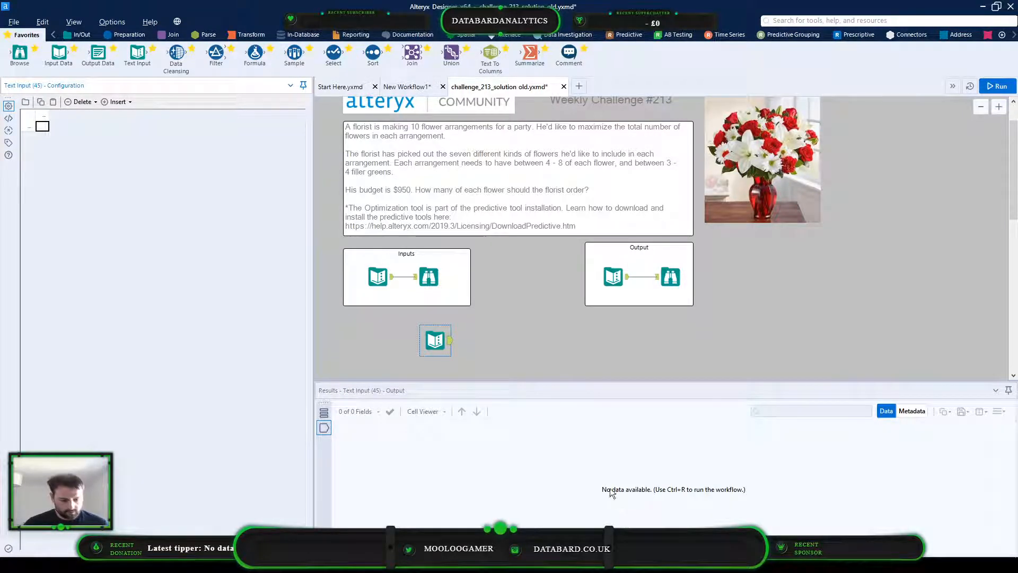
Switch to Chrome, examine how the article structures the optimization inputs, and enlarge the B anchor's example constraint table
left_click(983, 7)
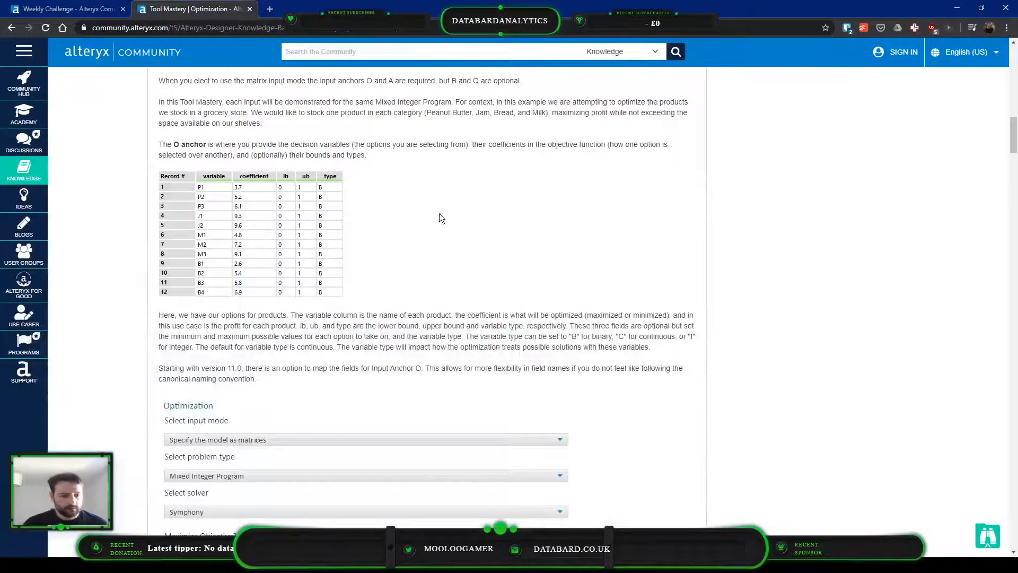
scroll(419, 291, "down", 10)
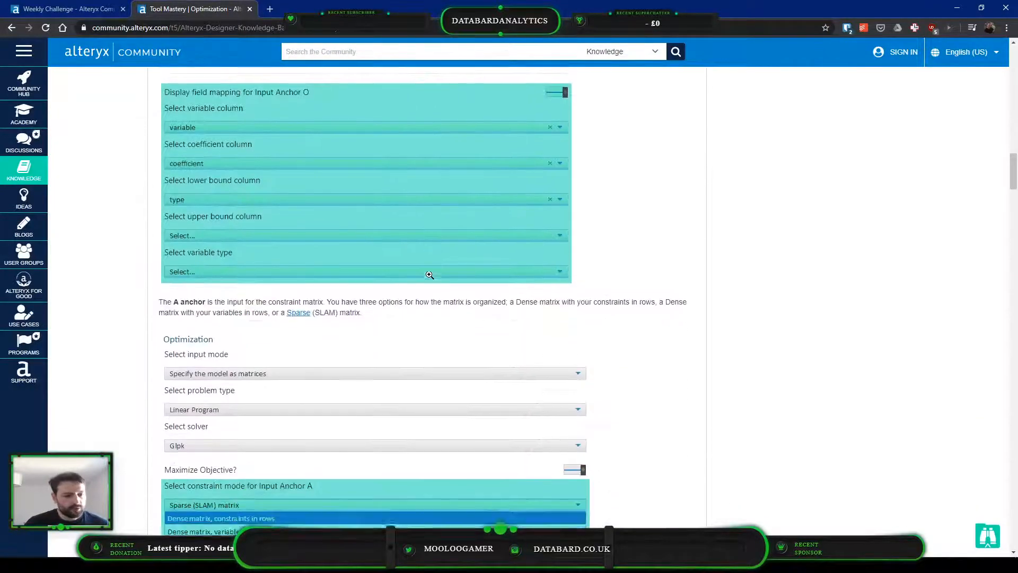
scroll(429, 275, "down", 7)
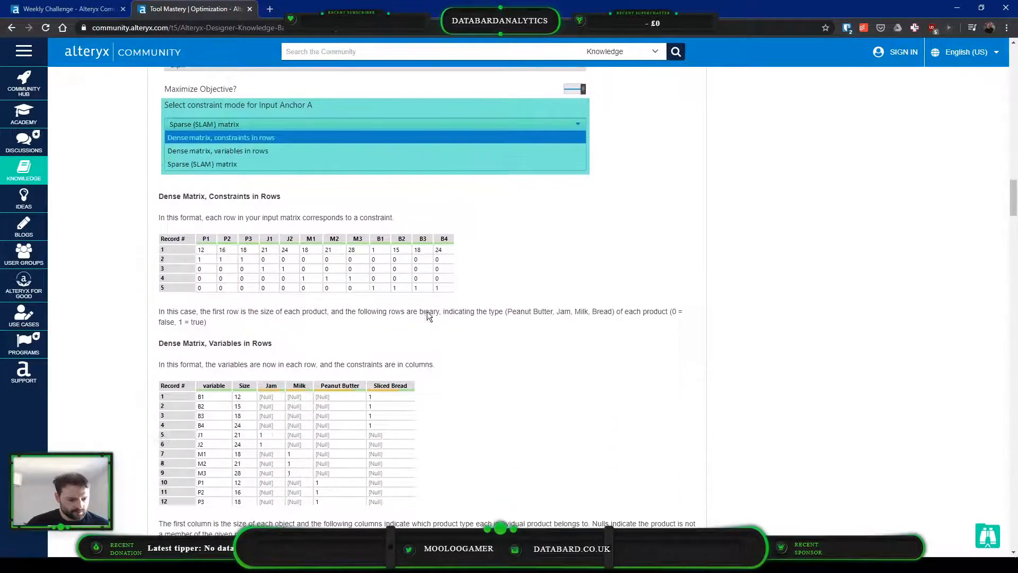
scroll(428, 311, "up", 14)
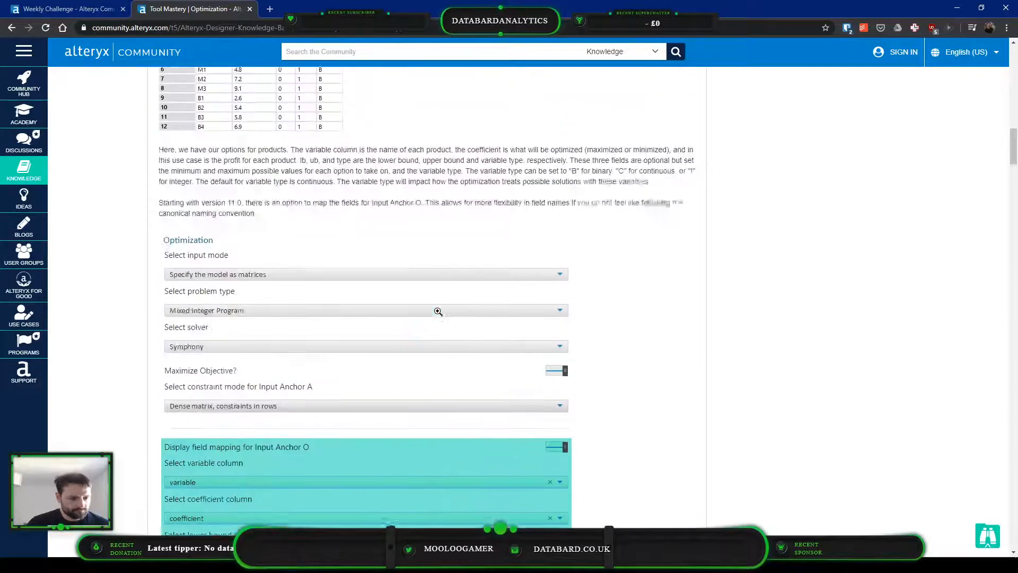
scroll(437, 311, "up", 4)
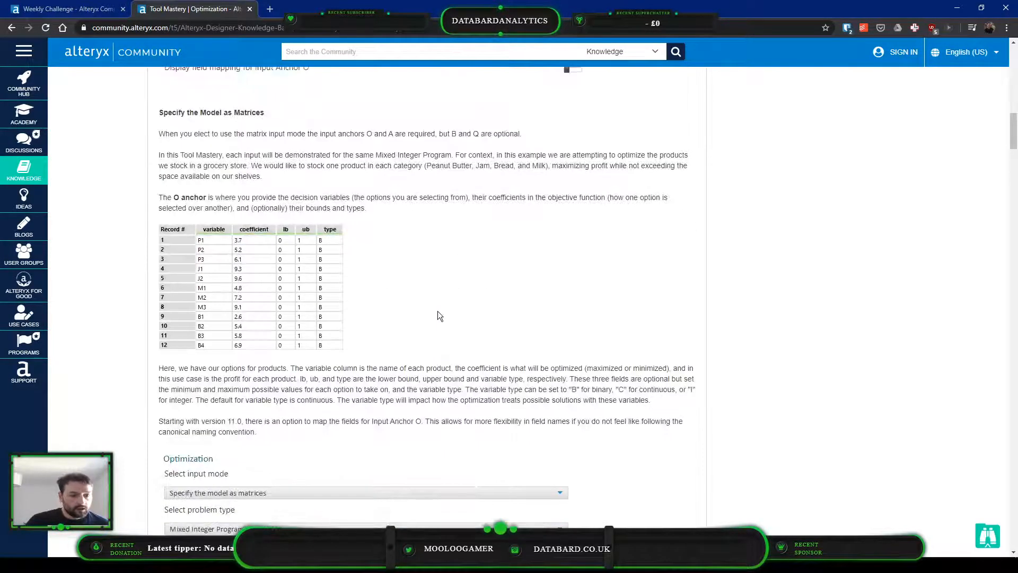
scroll(437, 311, "up", 9)
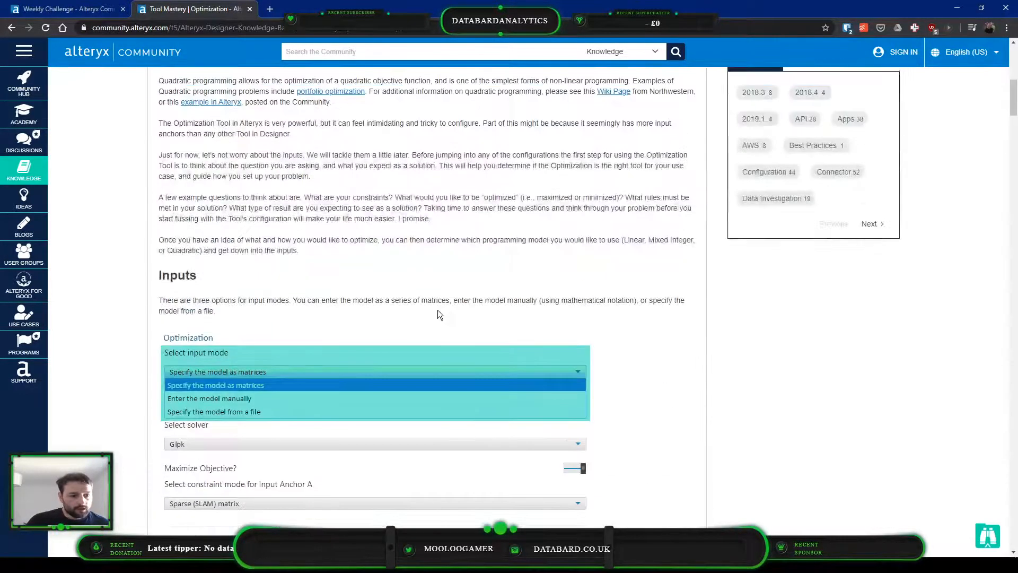
scroll(438, 310, "up", 5)
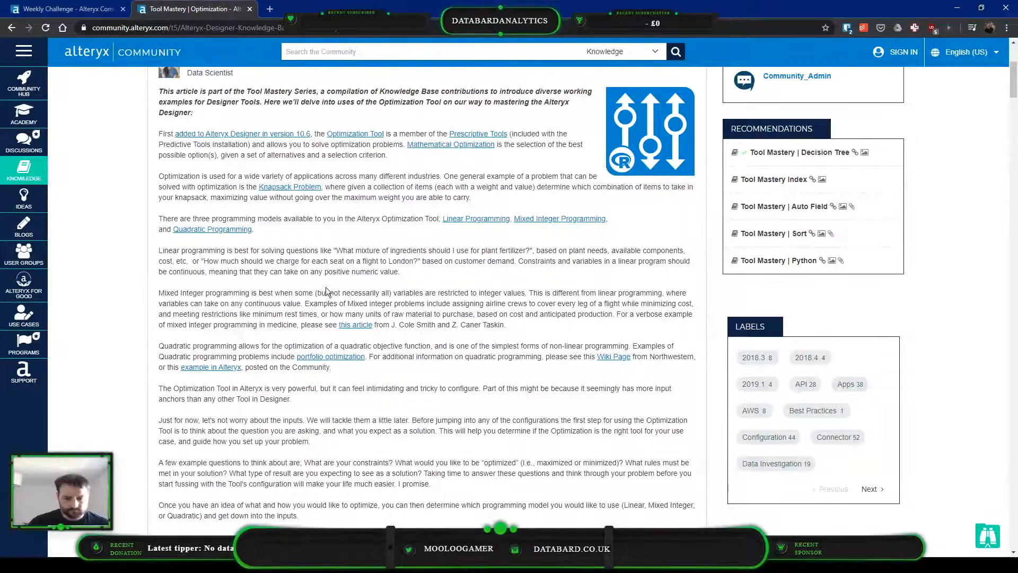
scroll(326, 291, "down", 16)
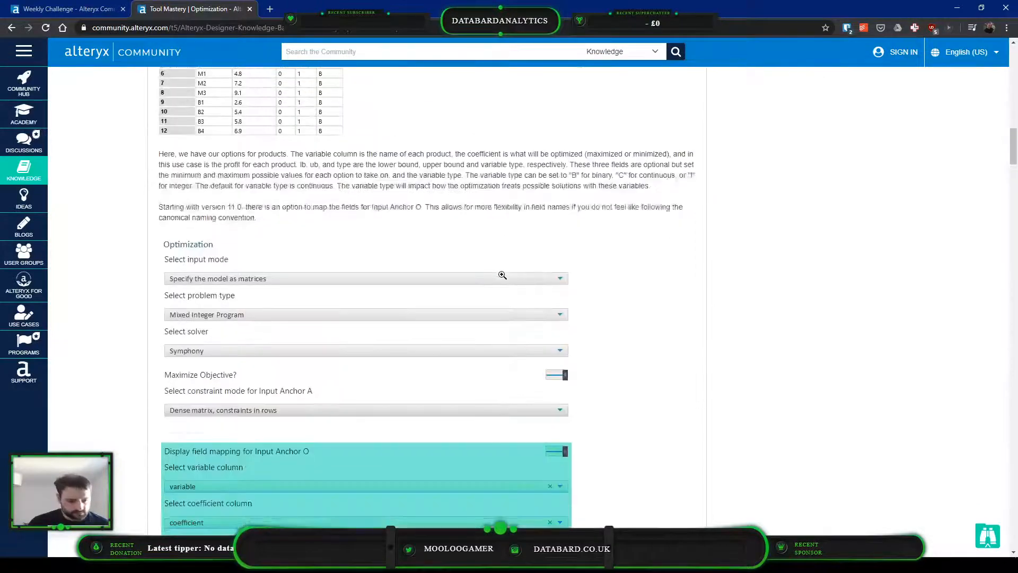
scroll(502, 274, "down", 12)
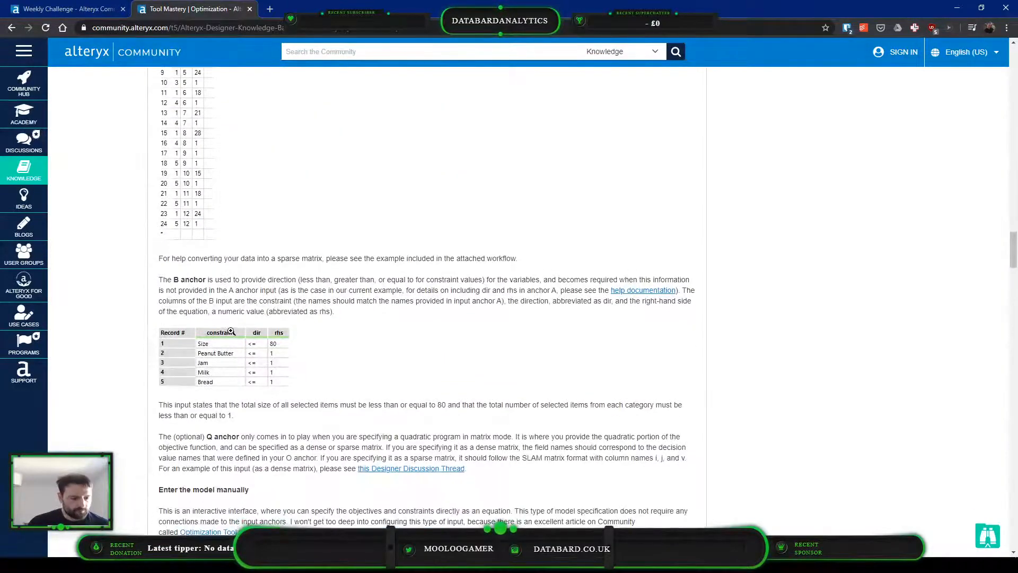
left_click(232, 332)
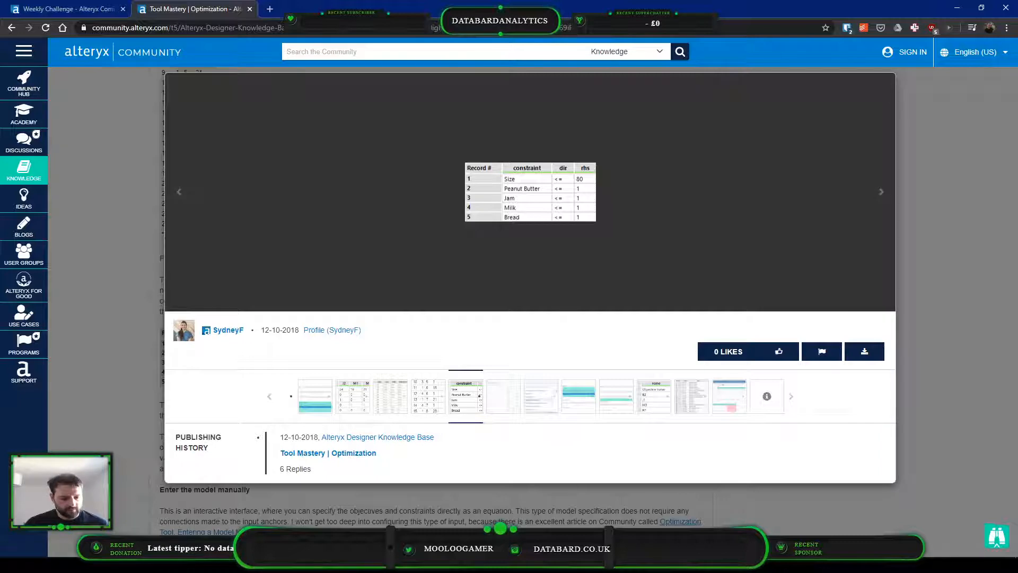
Switch to Alteryx Designer and create a constraint column with the value Price in the new Text Input
key("alt+Tab")
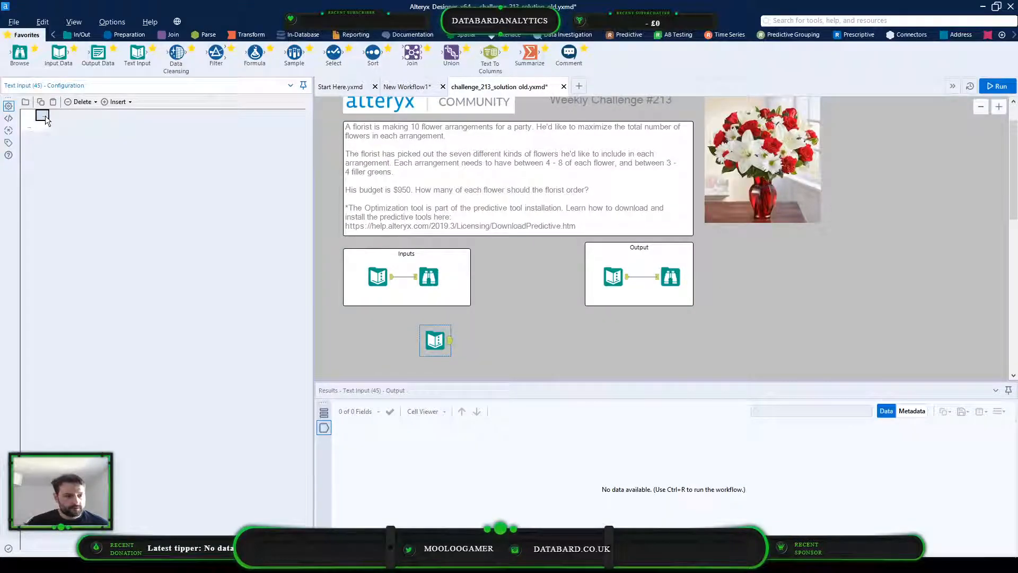
type("constraint")
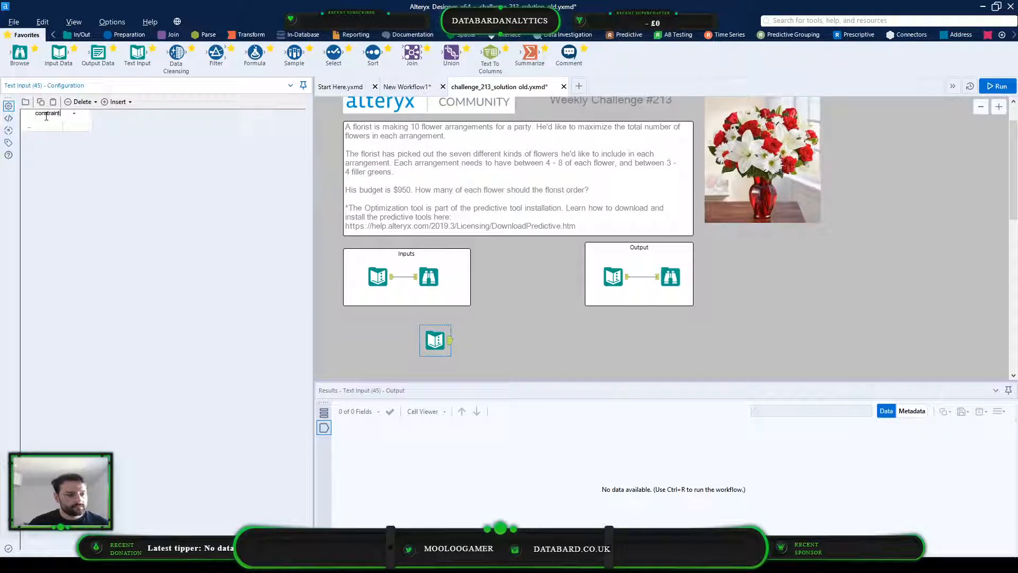
key("Return")
type("Price")
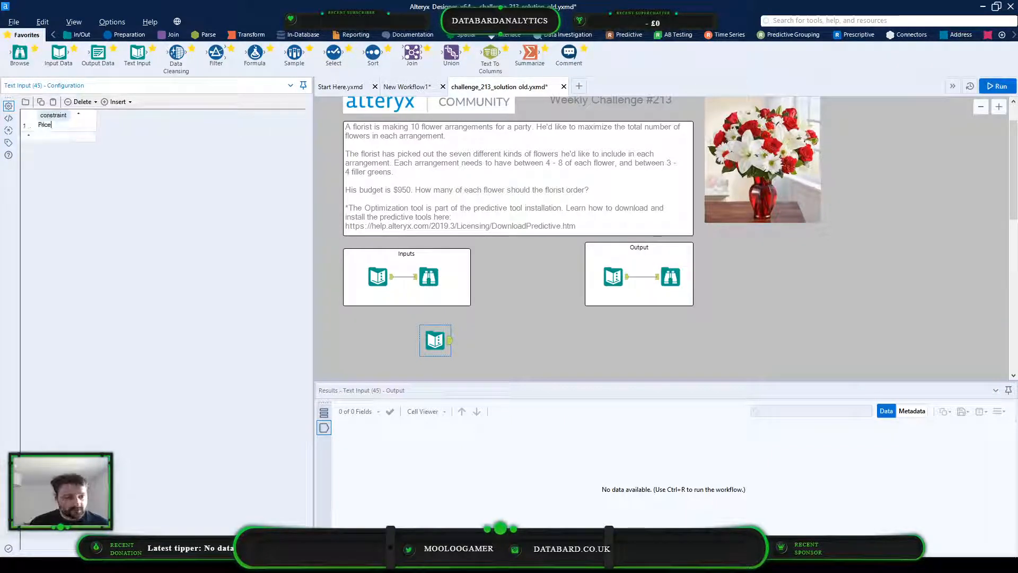
Add a dir column containing <= and an rhs column containing 950 to the Price constraint row
key("Tab")
key("Up")
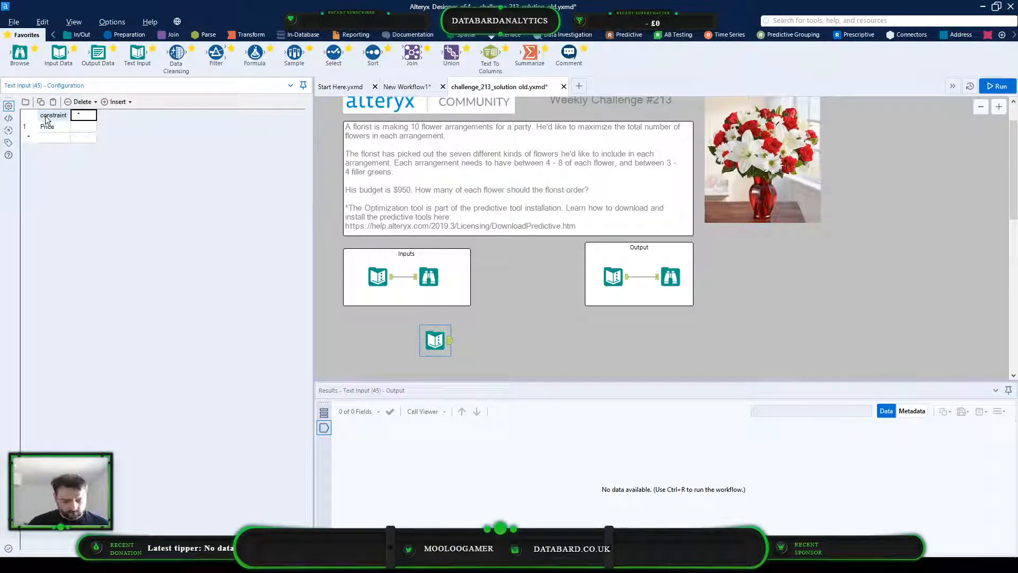
type("dir<=")
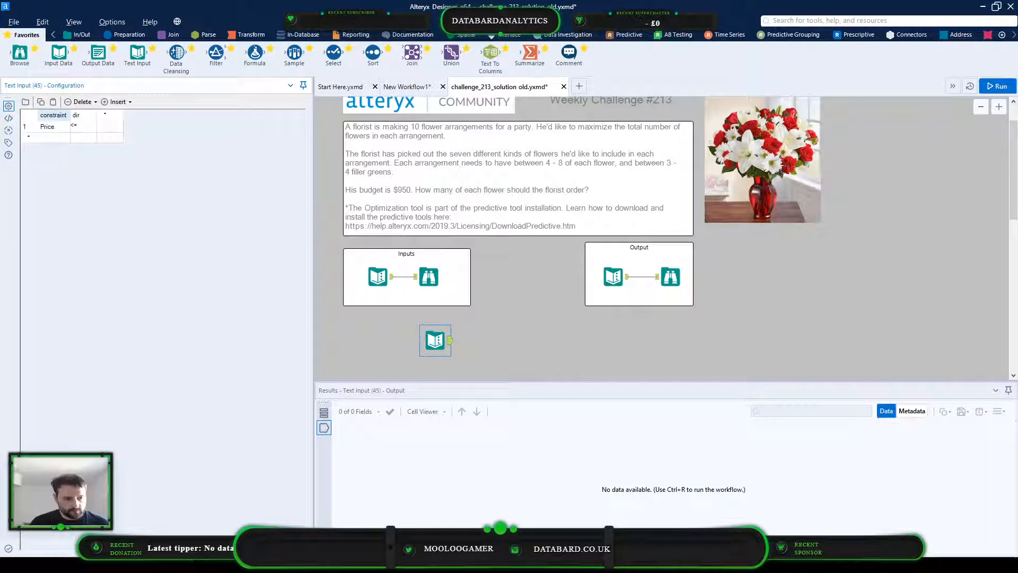
key("Tab")
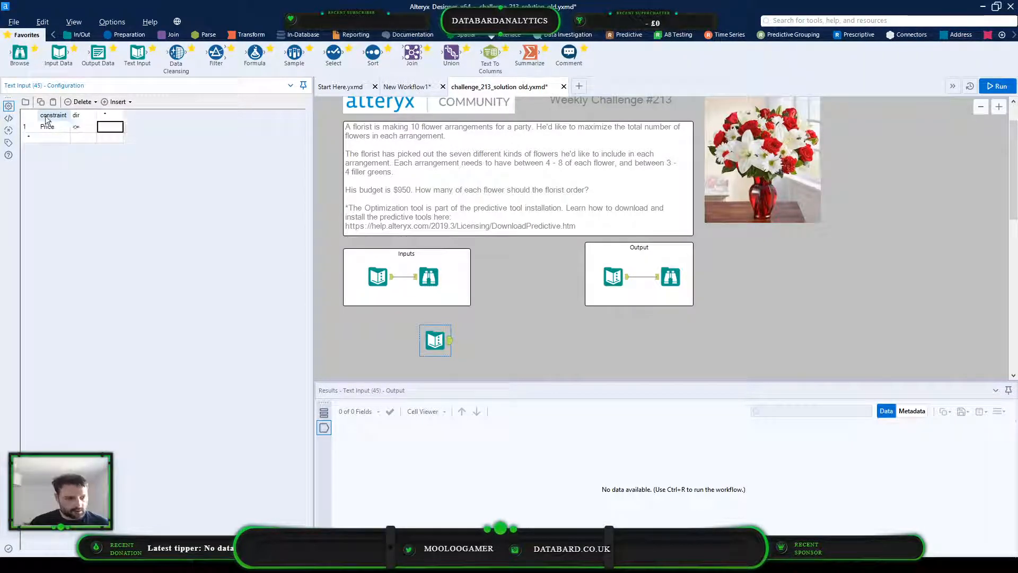
key("Up")
type("rhs")
key("Return")
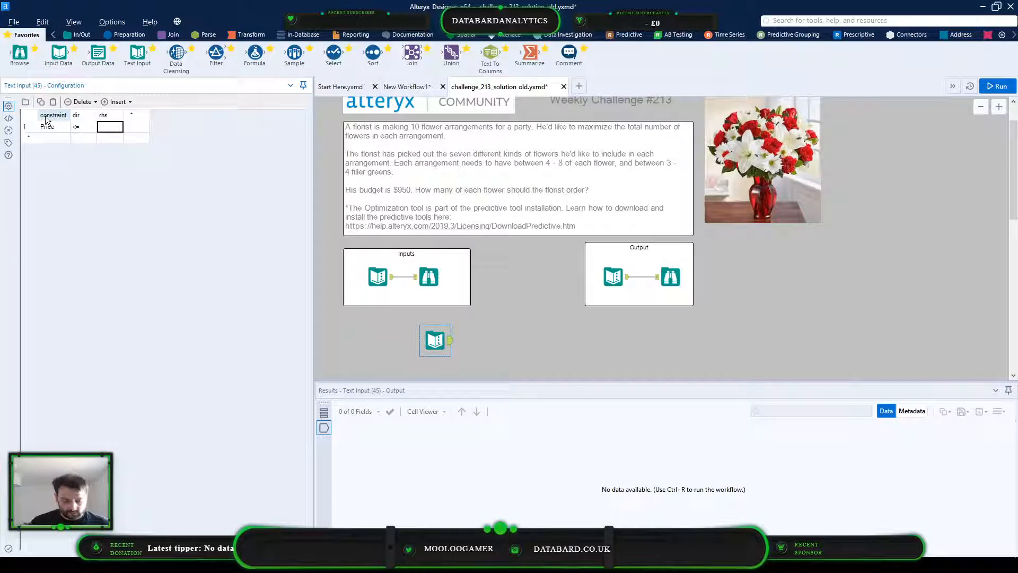
type("950")
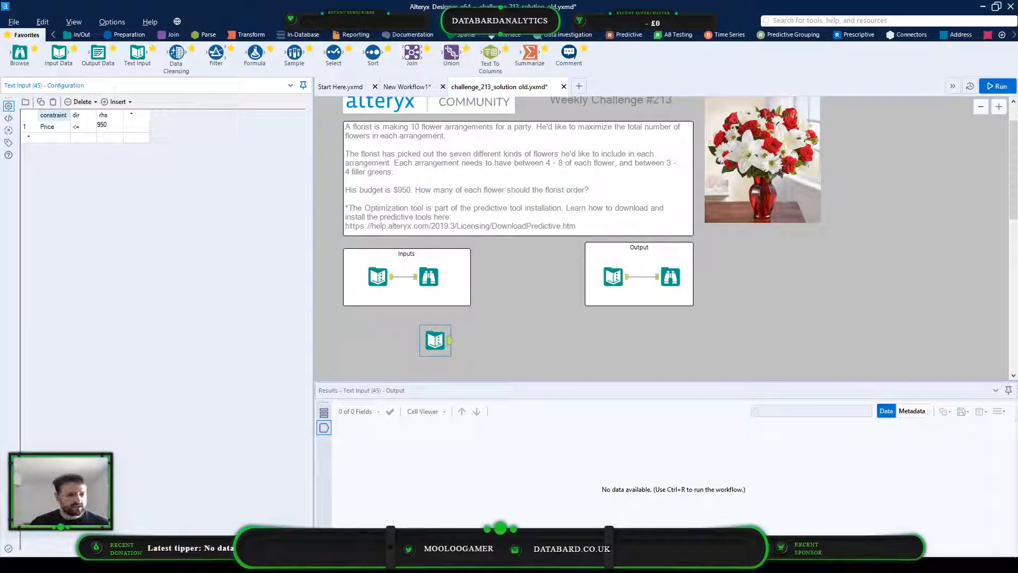
Place an Optimization tool below the Inputs container and connect the constraint Text Input to its B anchor
left_click_drag(435, 339, 442, 364)
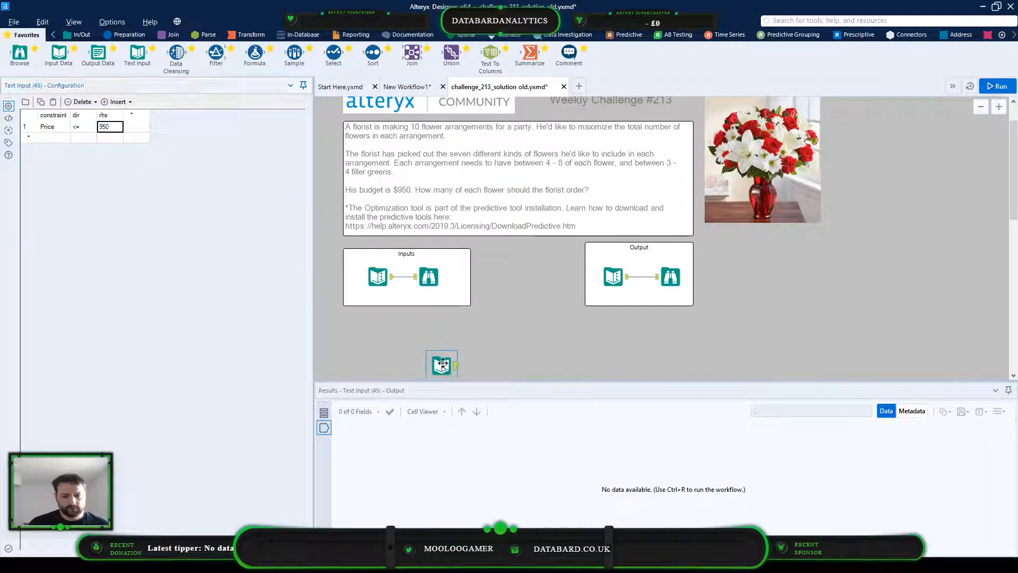
scroll(491, 316, "down", 1)
left_click(855, 33)
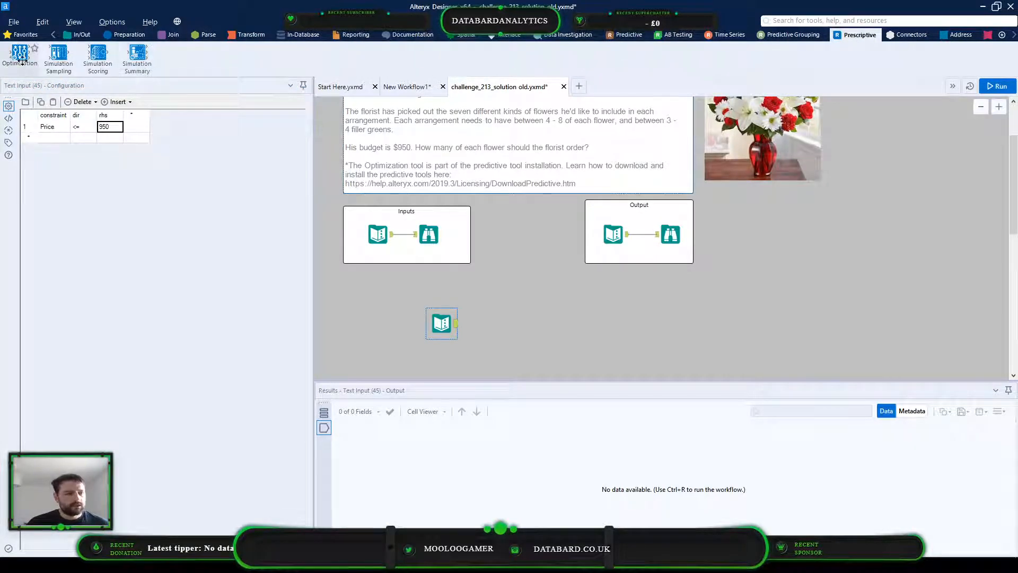
left_click_drag(19, 52, 518, 291)
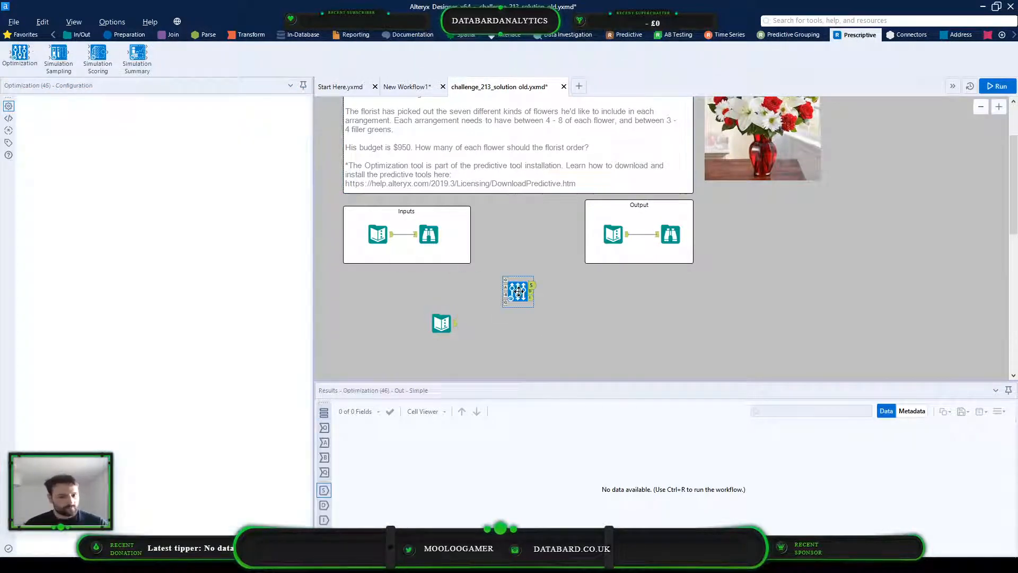
left_click_drag(456, 326, 507, 296)
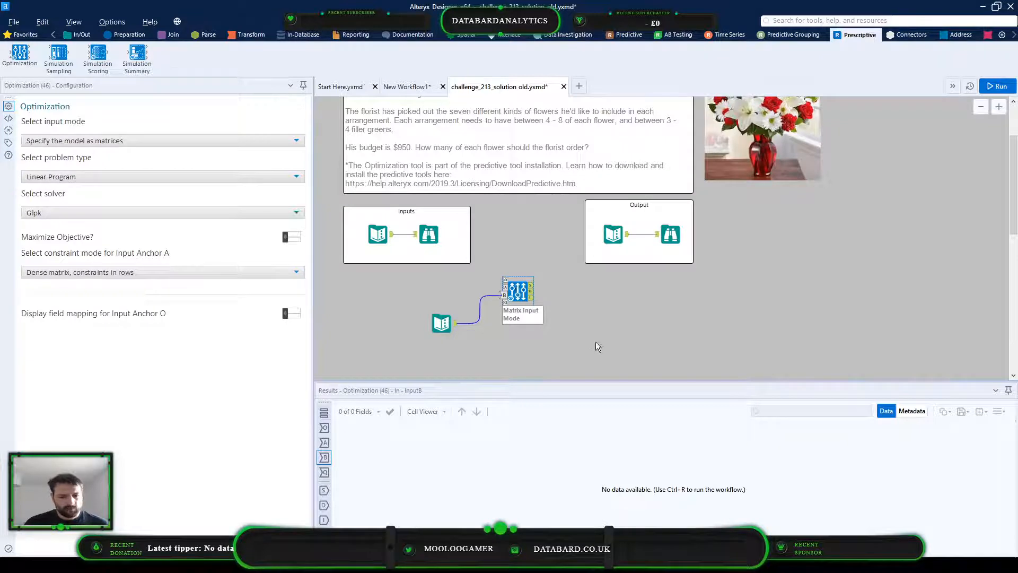
Space out the Optimization tool and the constraint Text Input on the canvas, leaving room between them
left_click_drag(523, 288, 547, 302)
left_click(435, 323)
left_click_drag(434, 324, 441, 342)
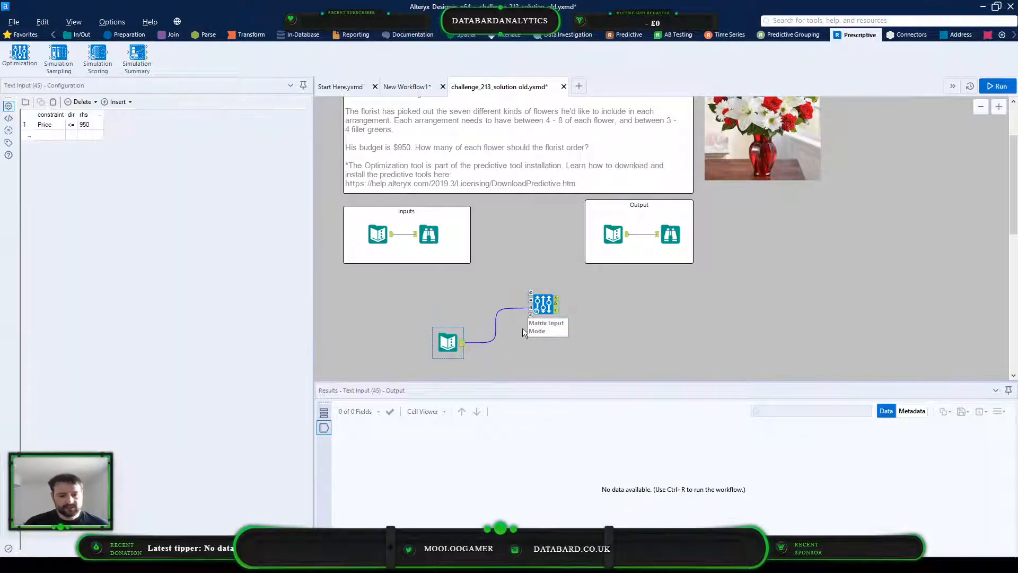
left_click_drag(542, 304, 567, 307)
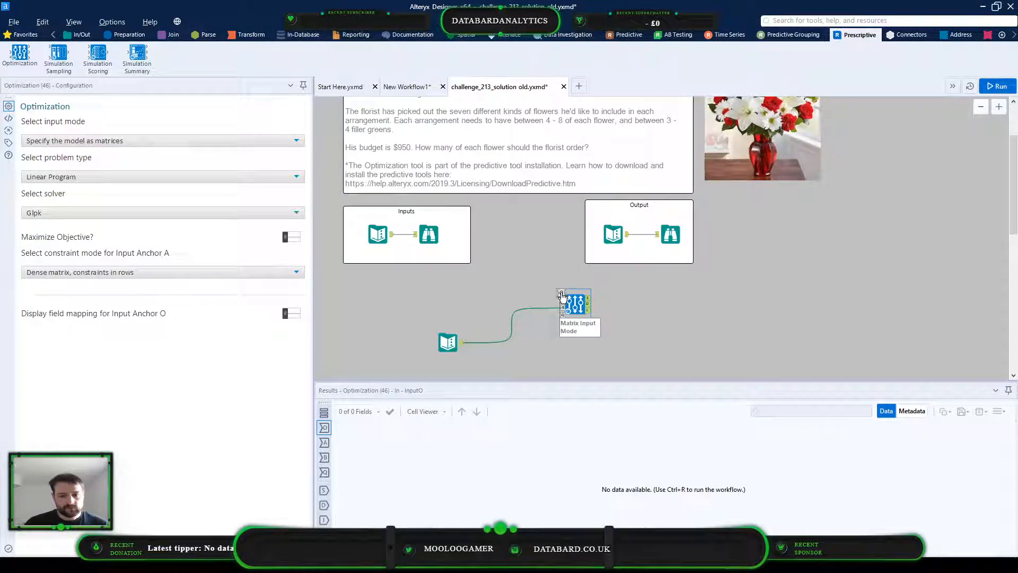
Insert a Formula tool feeding the Optimization tool's O anchor and connect the Inputs container's Text Input to it
left_click(135, 35)
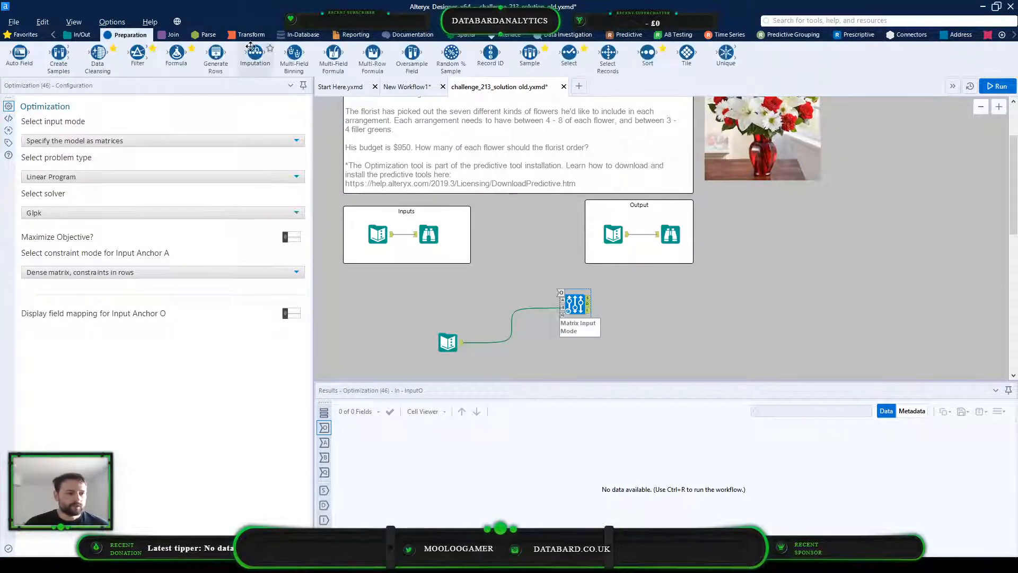
left_click_drag(179, 62, 563, 292)
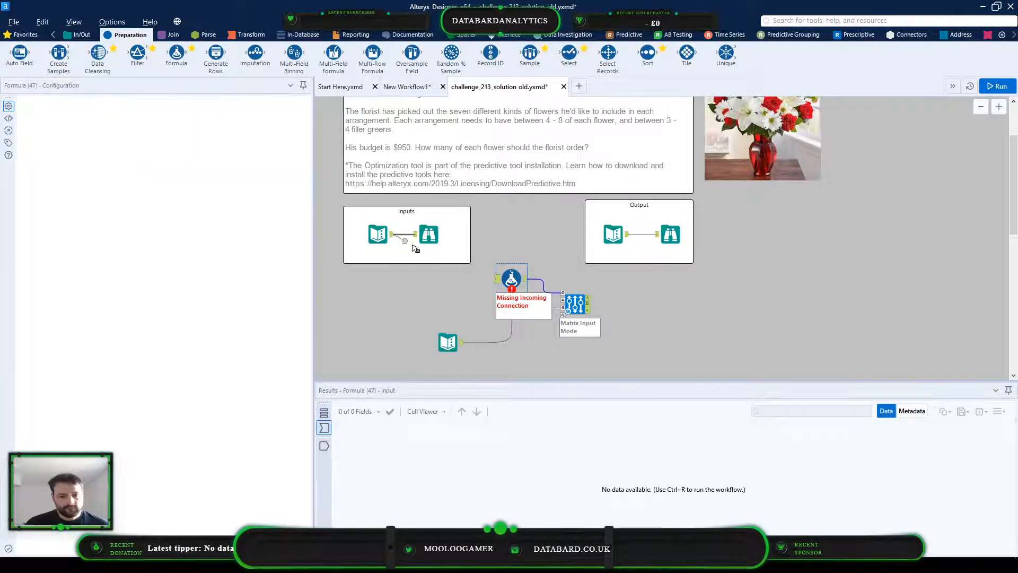
left_click_drag(395, 236, 497, 279)
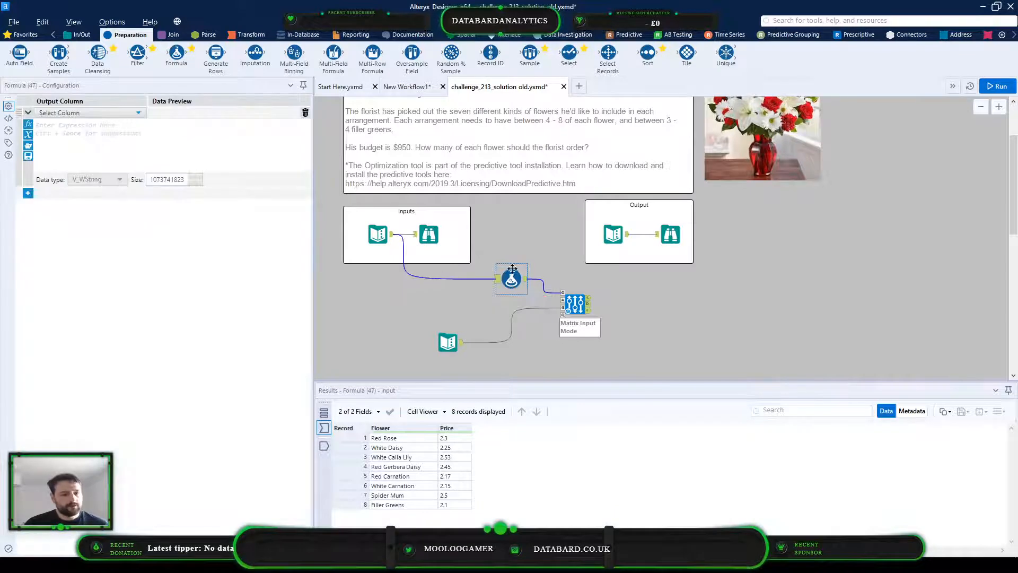
Add a new output column named lb in the Formula tool
left_click(126, 113)
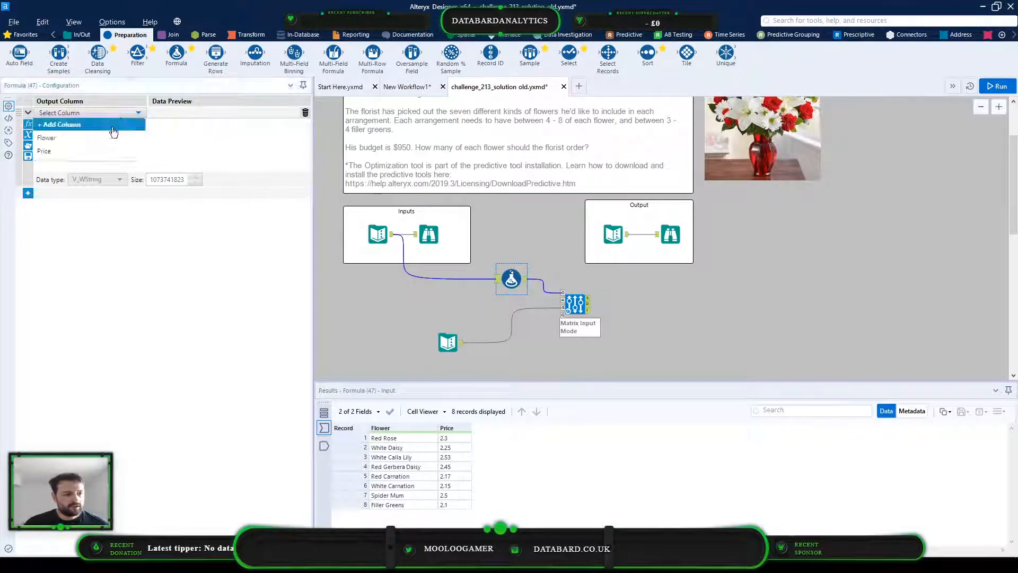
left_click(114, 125)
left_click(111, 108)
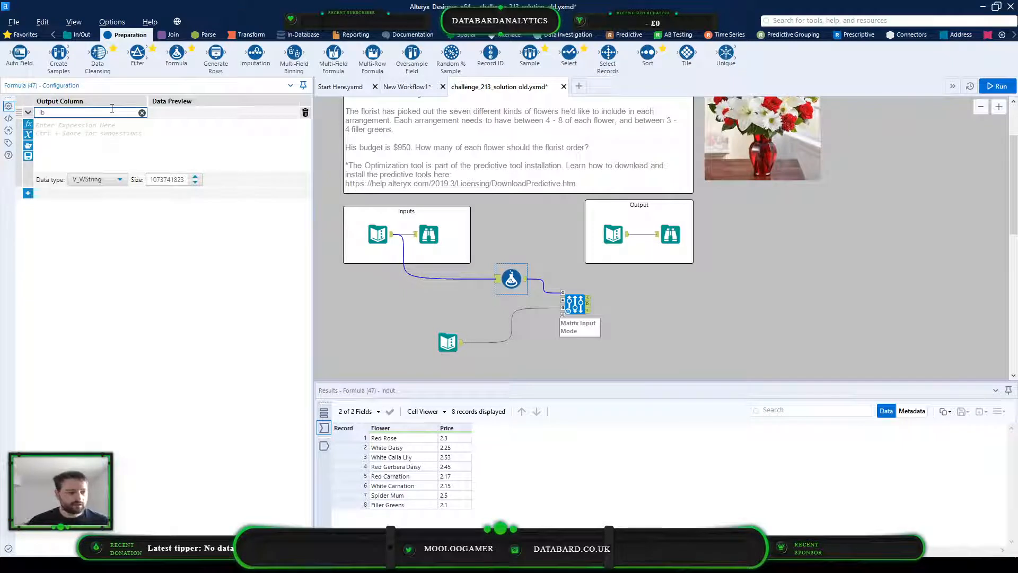
left_click(126, 142)
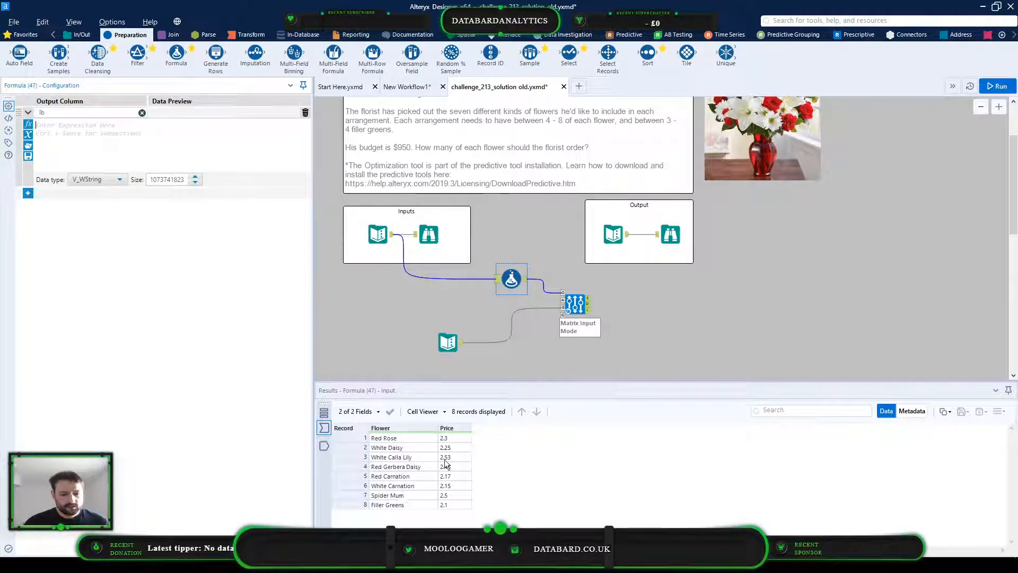
Check the flower quantity rules against the flower rows and begin the lb expression with if [Flower]= 'Filler Greens' then
left_click_drag(393, 438, 460, 493)
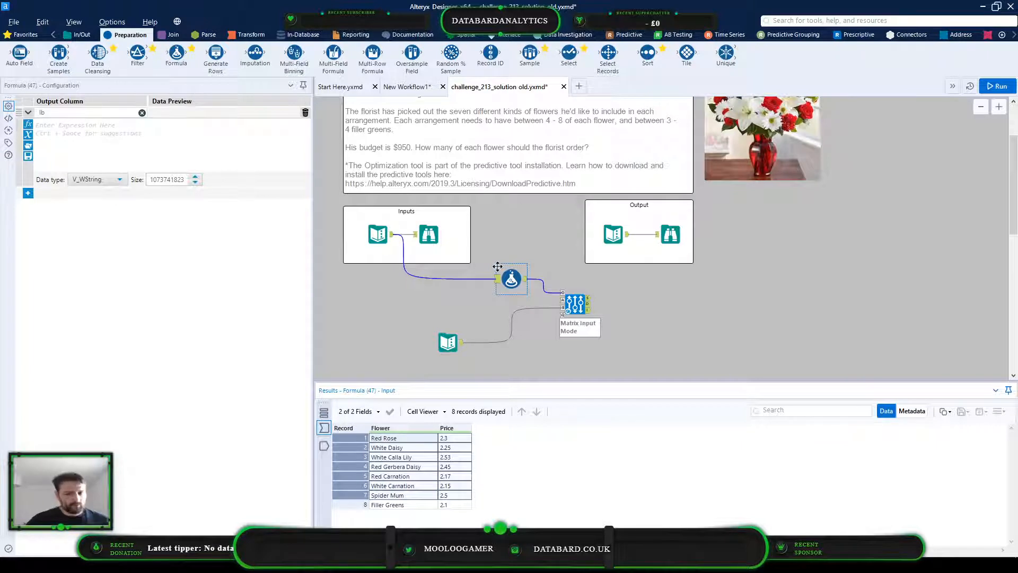
scroll(497, 266, "up", 1)
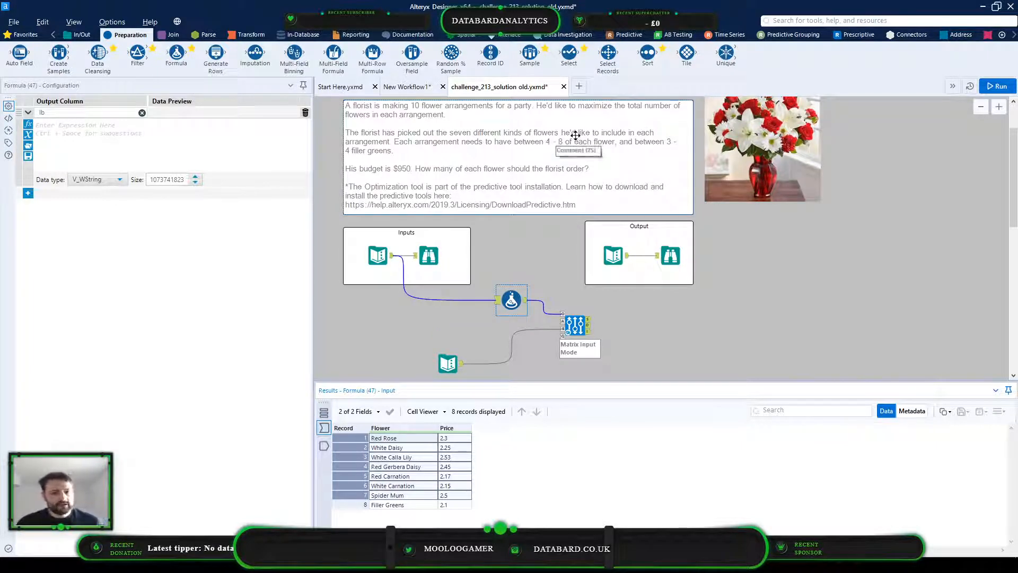
left_click(398, 505)
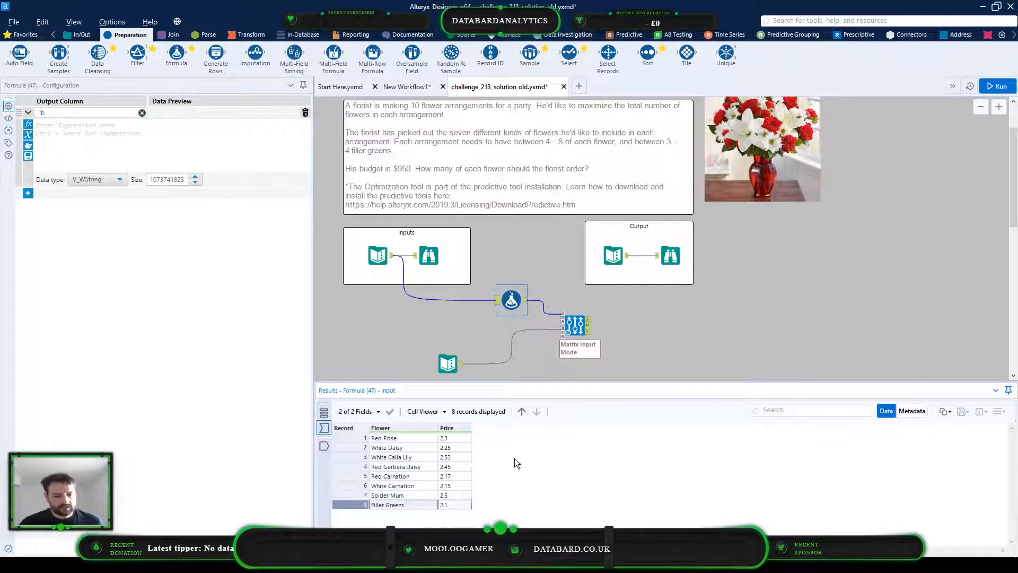
left_click(96, 115)
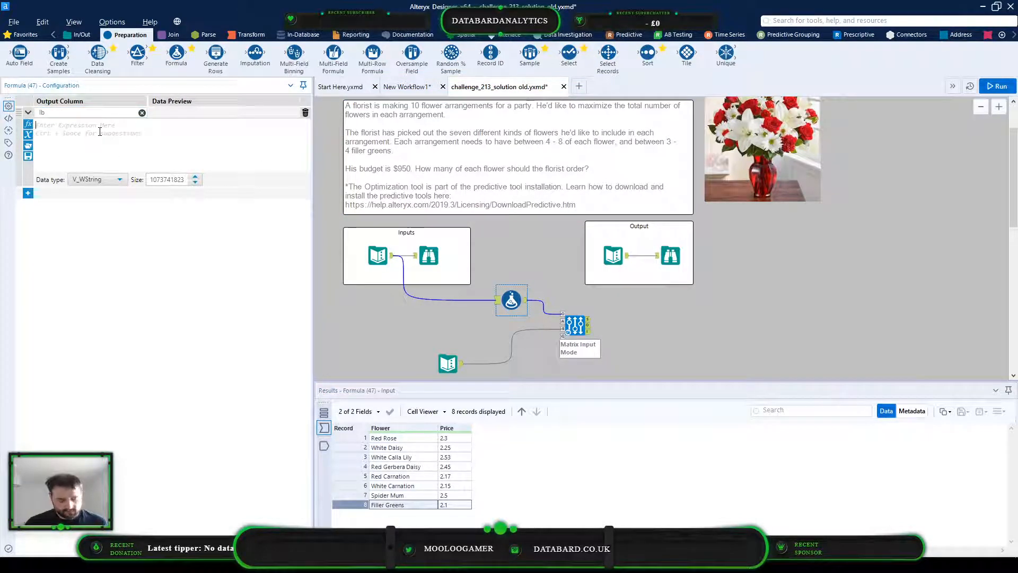
type("flo")
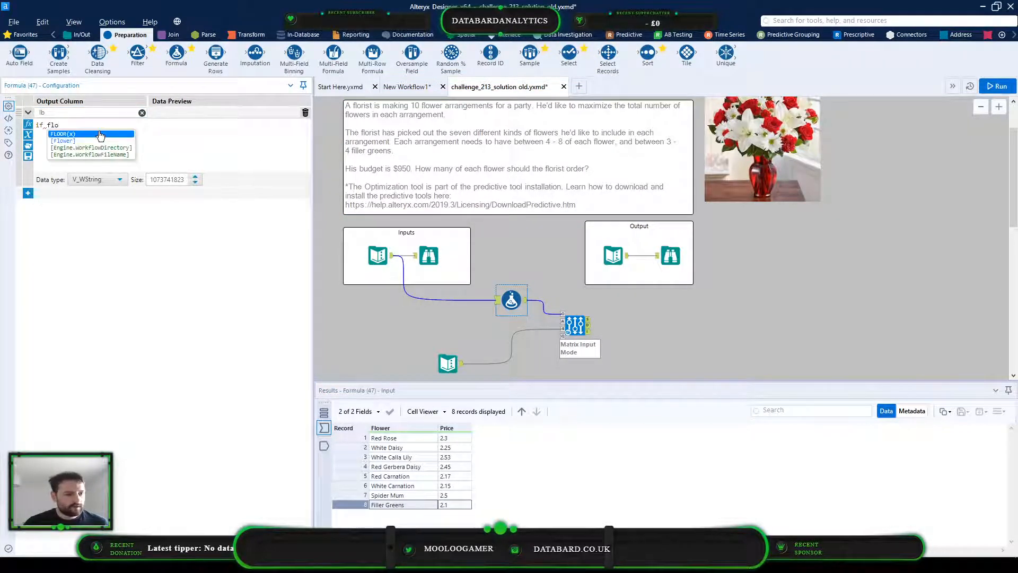
key("Down")
key("Return")
key("BackSpace")
type("= ")
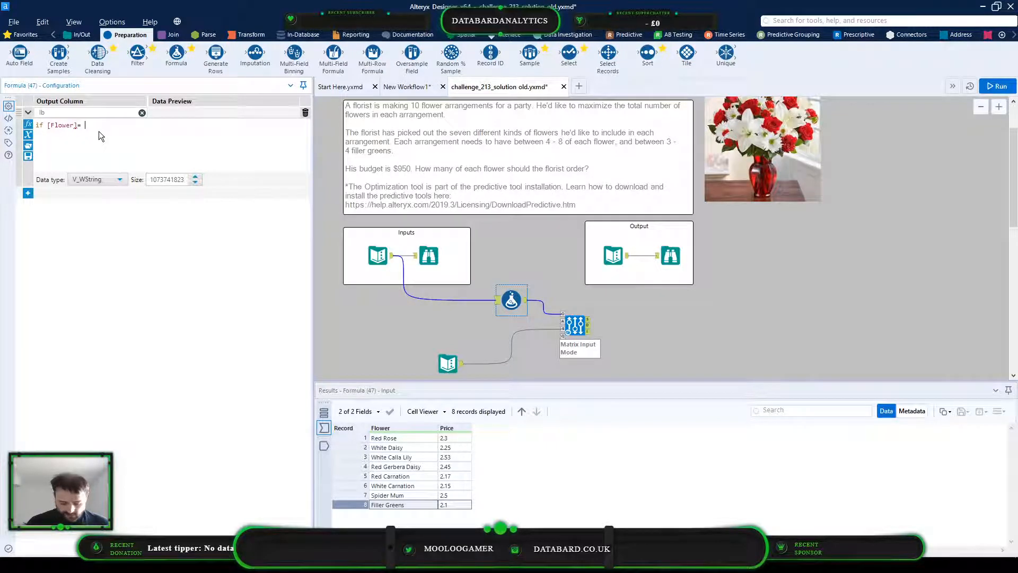
type("'Fille")
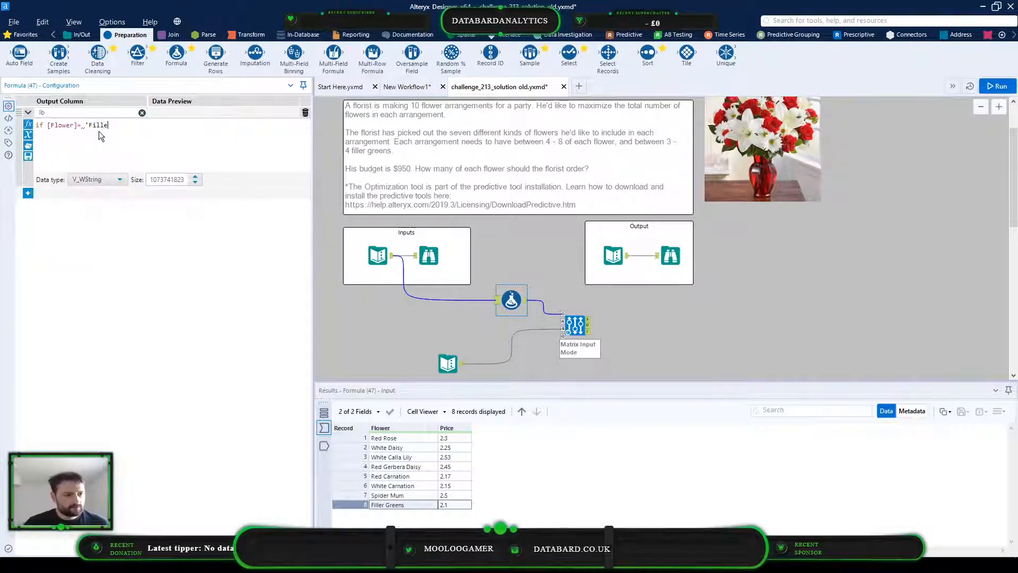
type("r Greens")
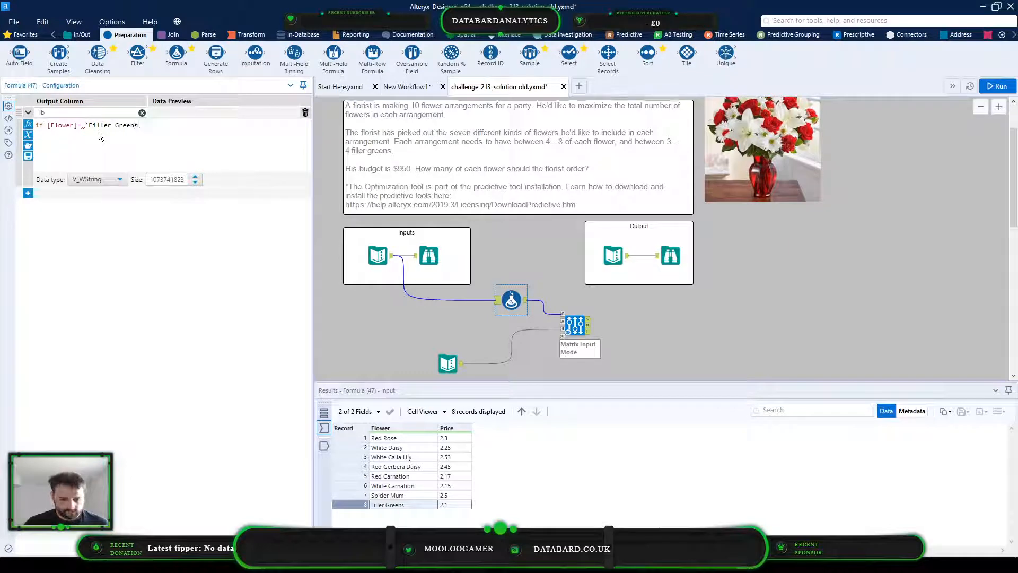
type("' then ")
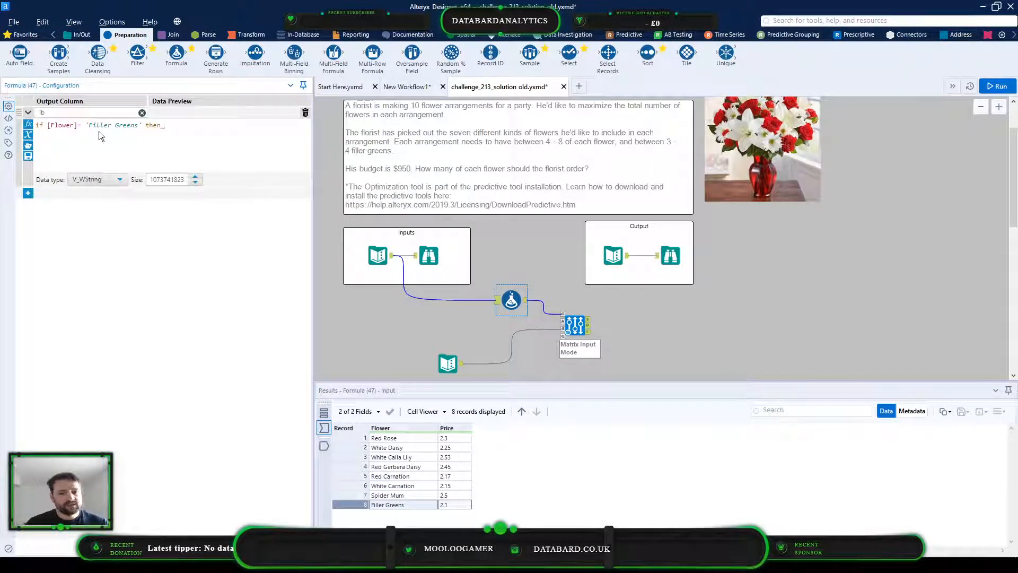
type("30")
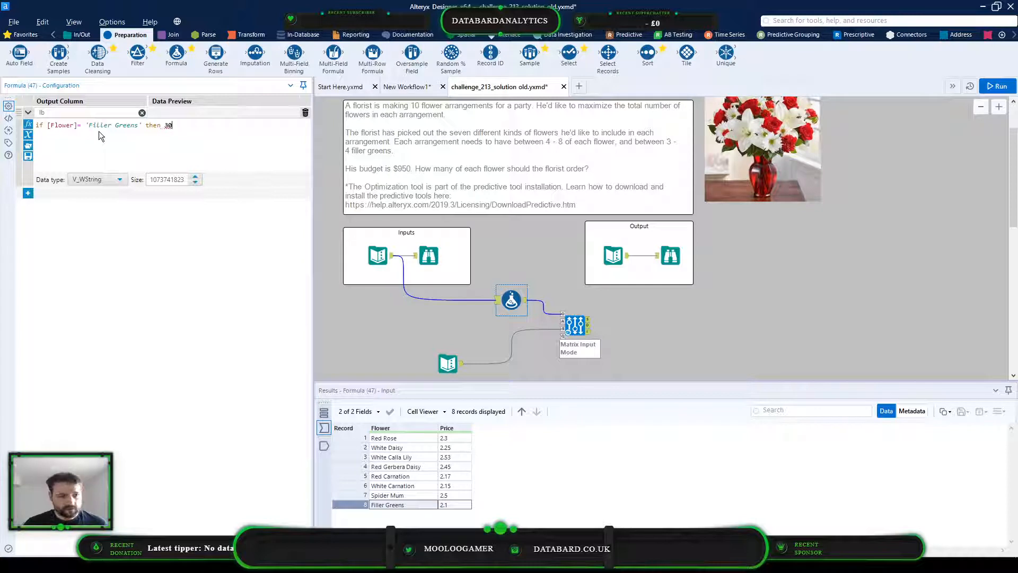
type(" ekls")
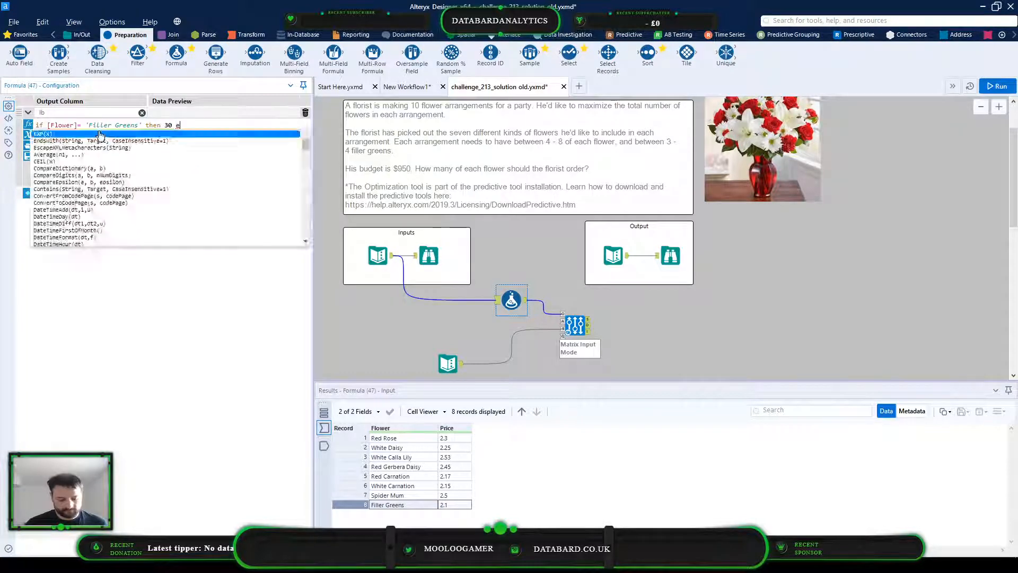
Complete the lb expression with 30 else 40 endif and set the column's data type to Int16
key("BackSpace")
key("BackSpace")
key("BackSpace")
type("l")
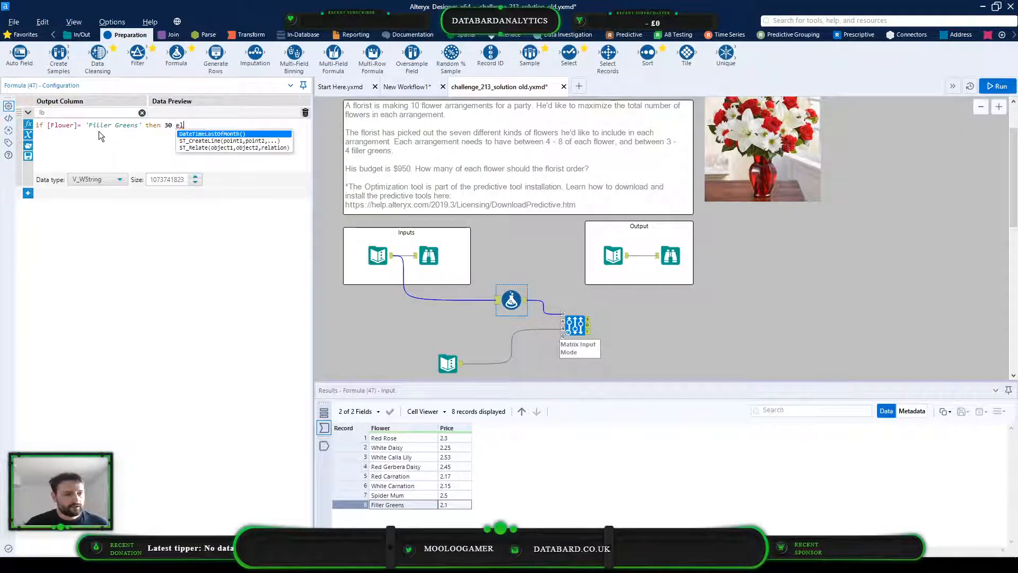
type("se ")
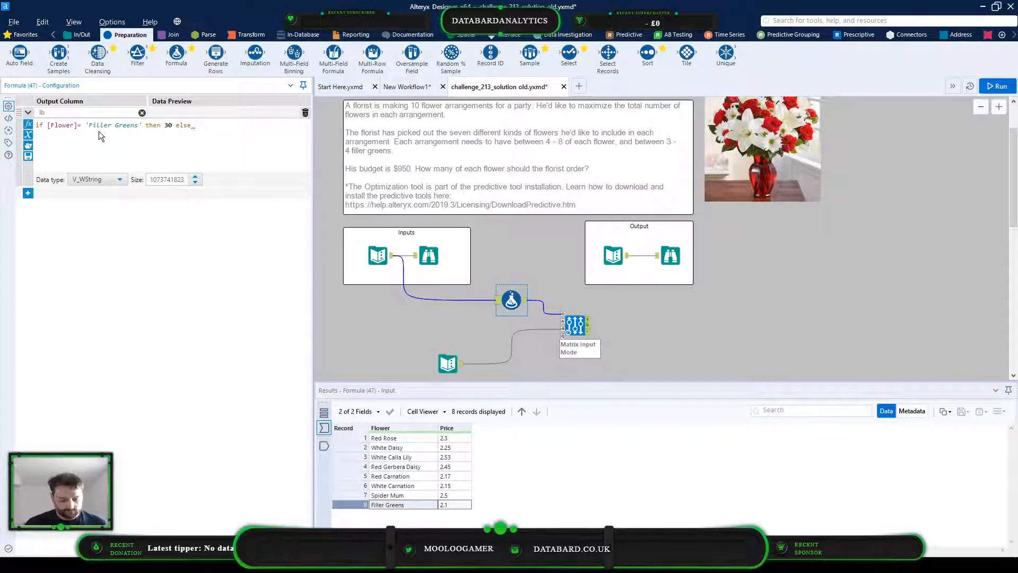
type("40 endif")
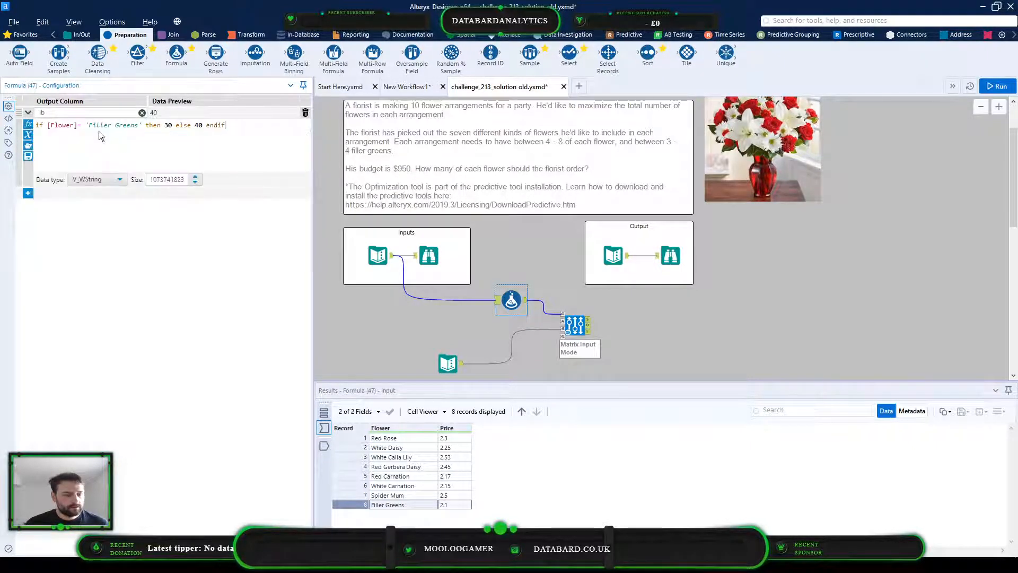
left_click(93, 179)
left_click(98, 232)
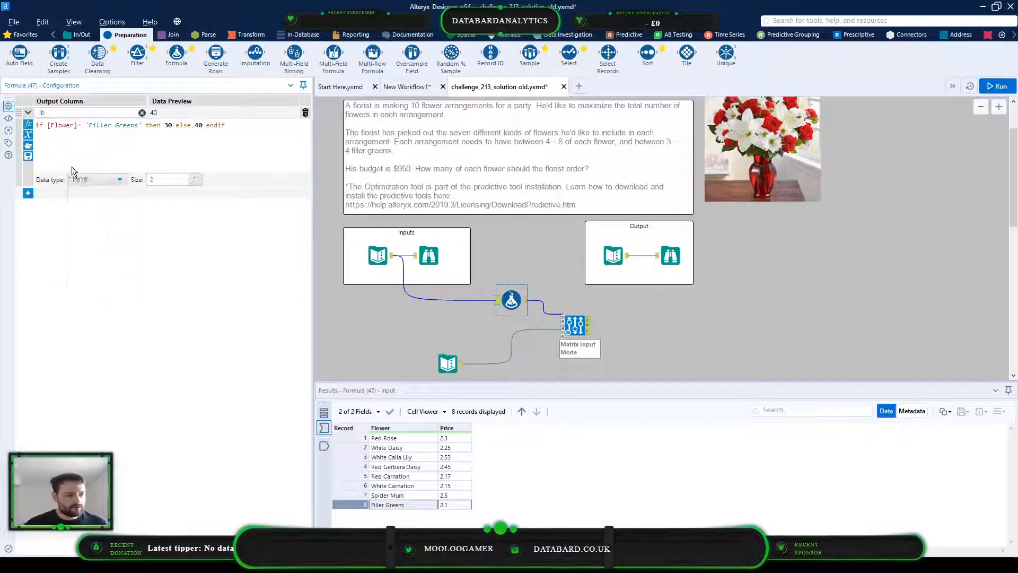
Add a second output column named ub to the Formula tool
left_click(28, 193)
left_click(66, 196)
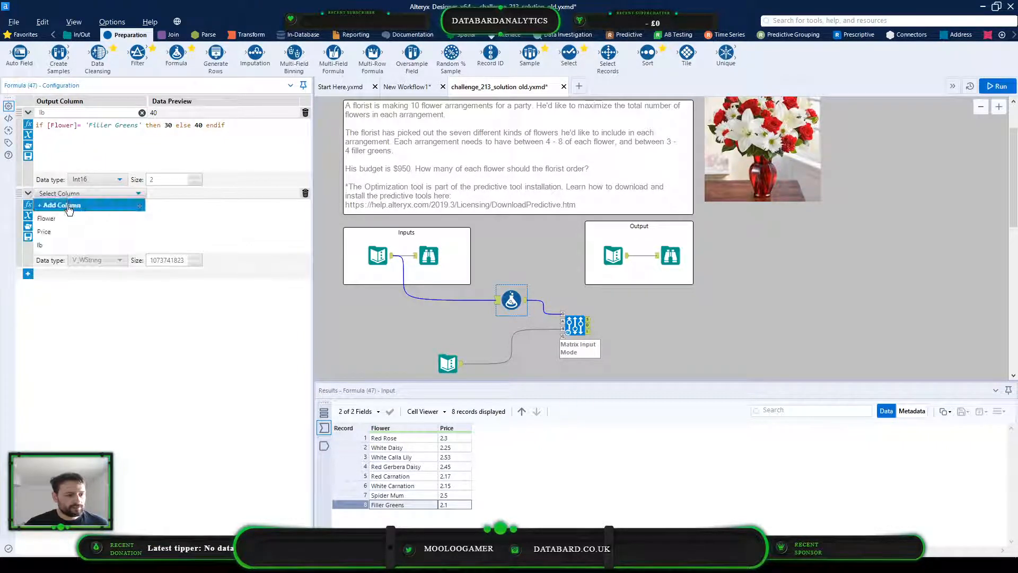
type("u")
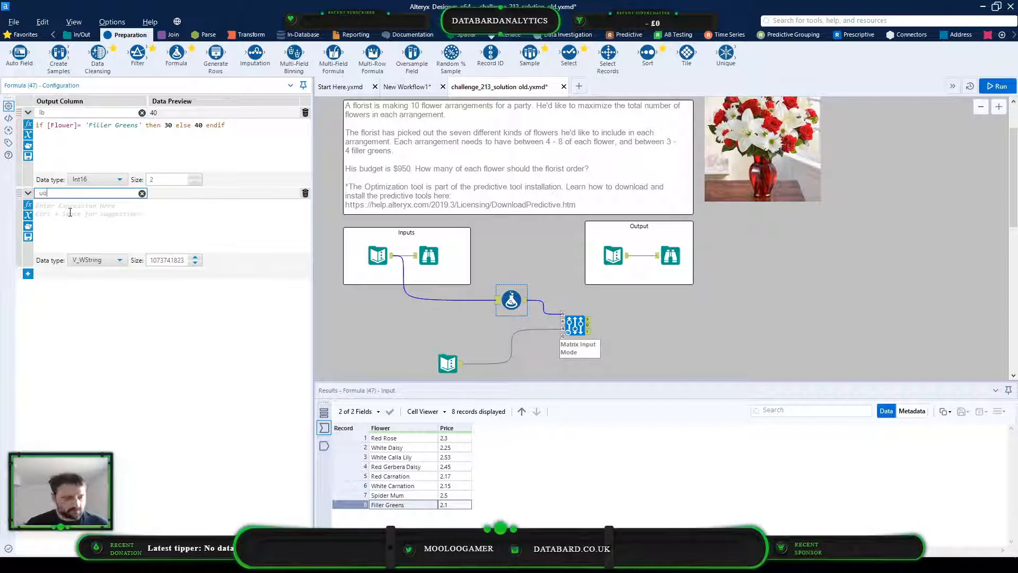
type("b")
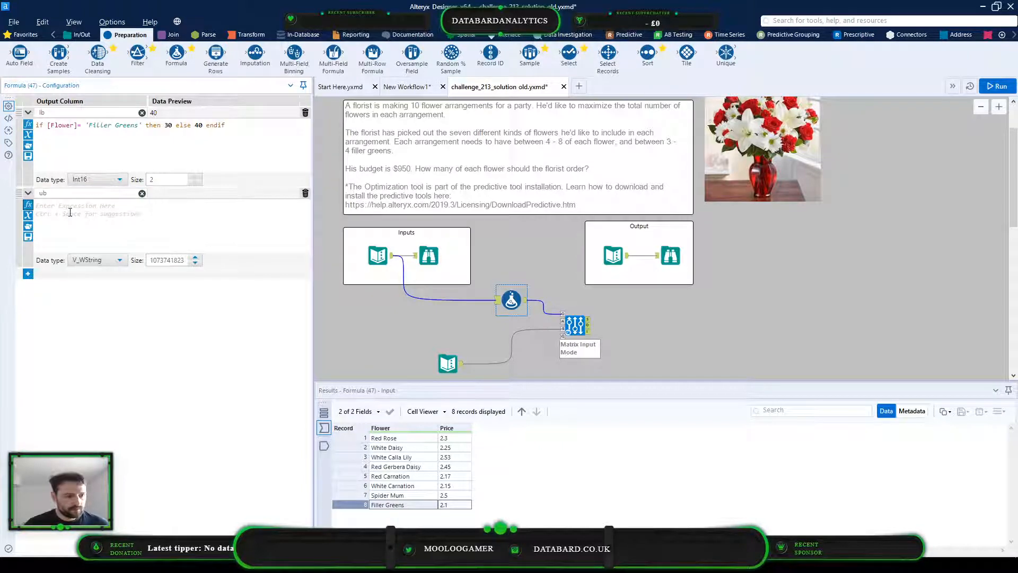
Reuse the recent lb expression for ub, changing it to then 40 else 80 endif, and set its data type to Int16
left_click(30, 232)
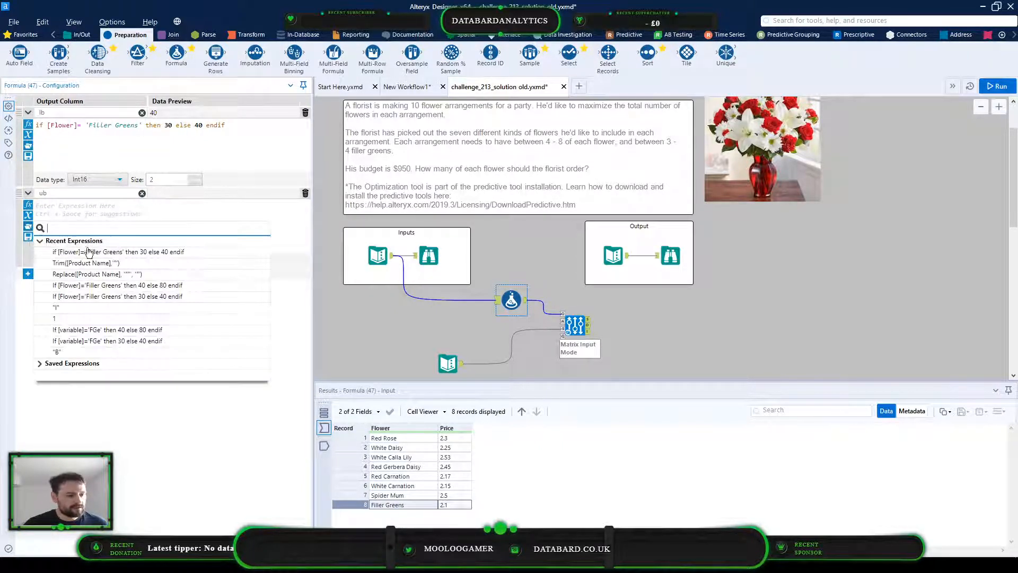
left_click(132, 253)
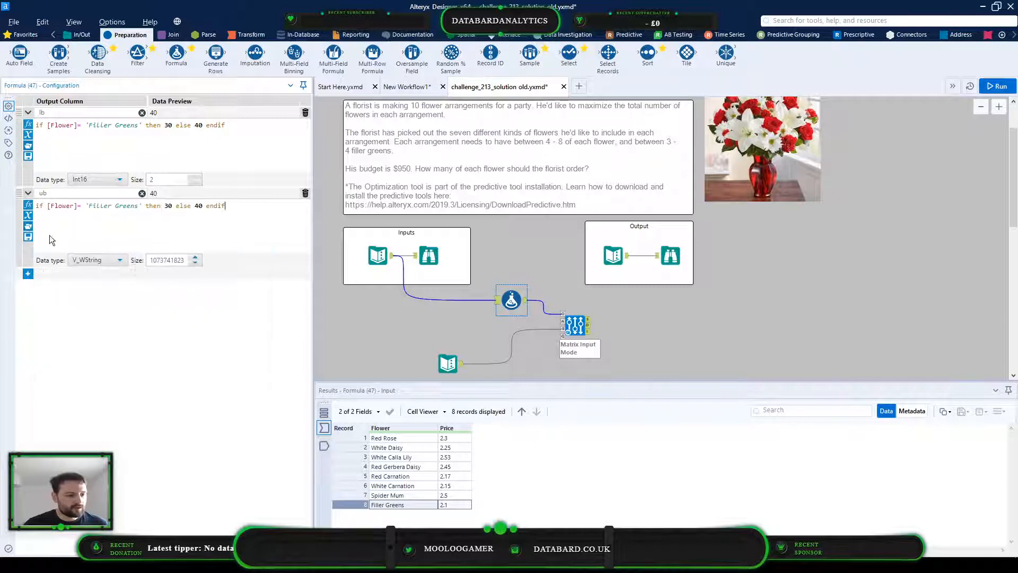
double_click(167, 206)
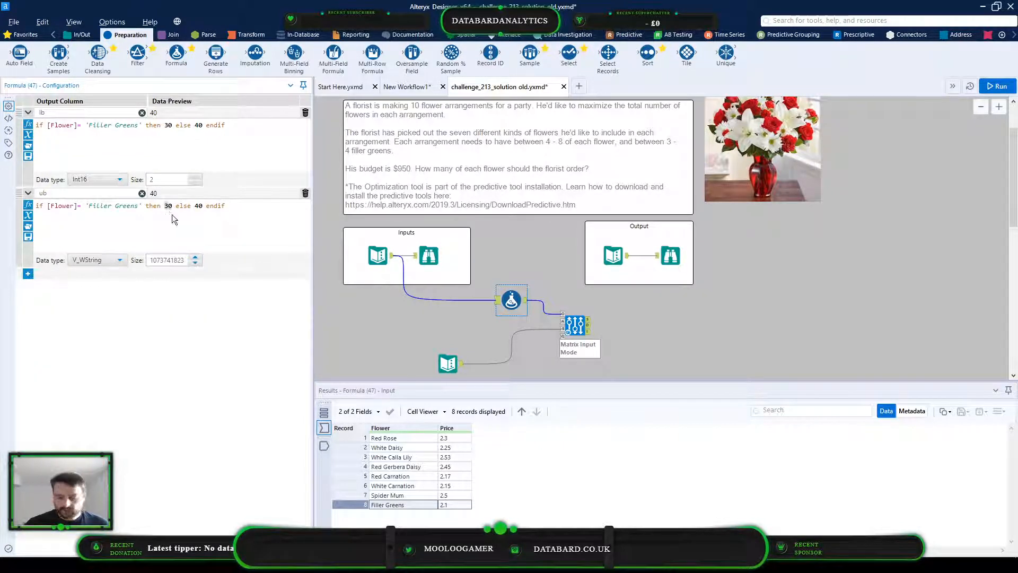
type("40")
key("ctrl+Right")
key("ctrl+Right")
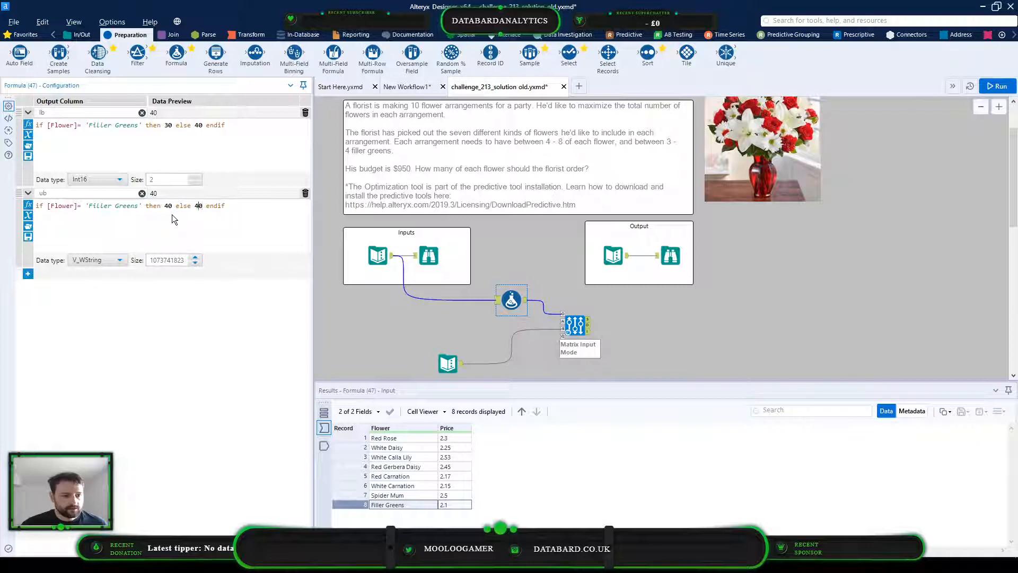
key("BackSpace")
type("8")
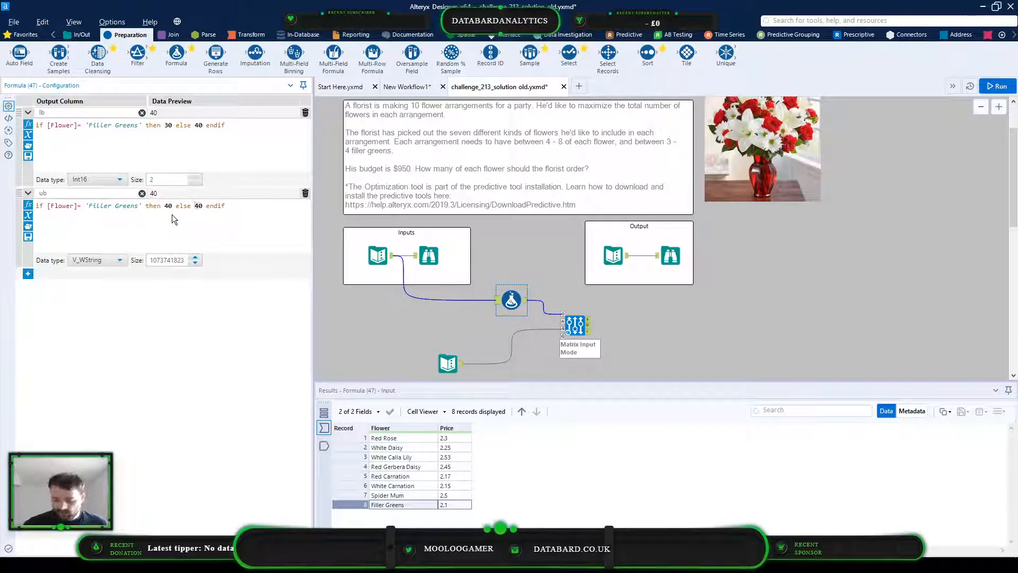
left_click(111, 259)
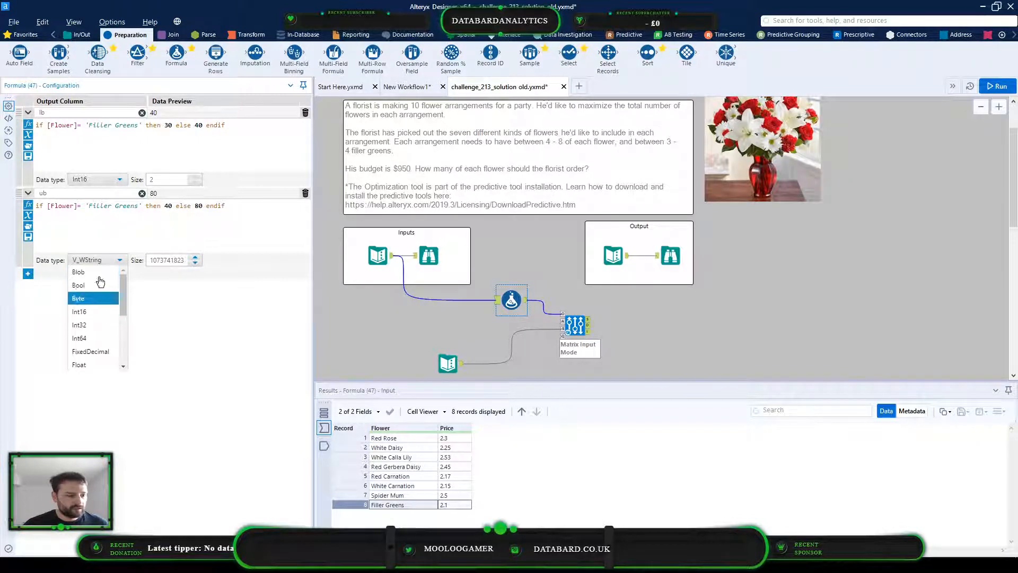
left_click(87, 312)
Add a third output column named type to the Formula tool with the expression 'I', keeping the V_WString data type
left_click(29, 274)
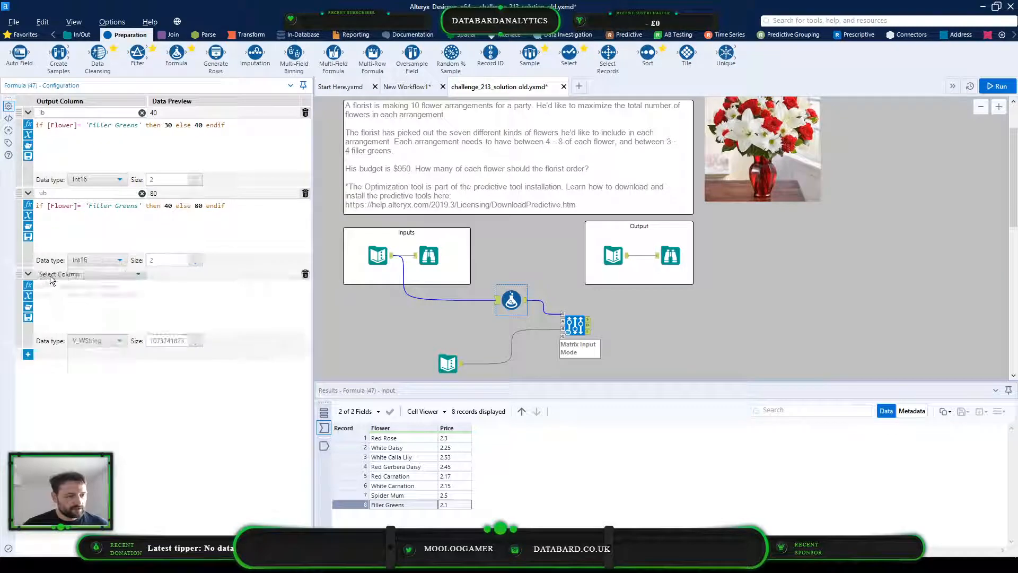
left_click(53, 274)
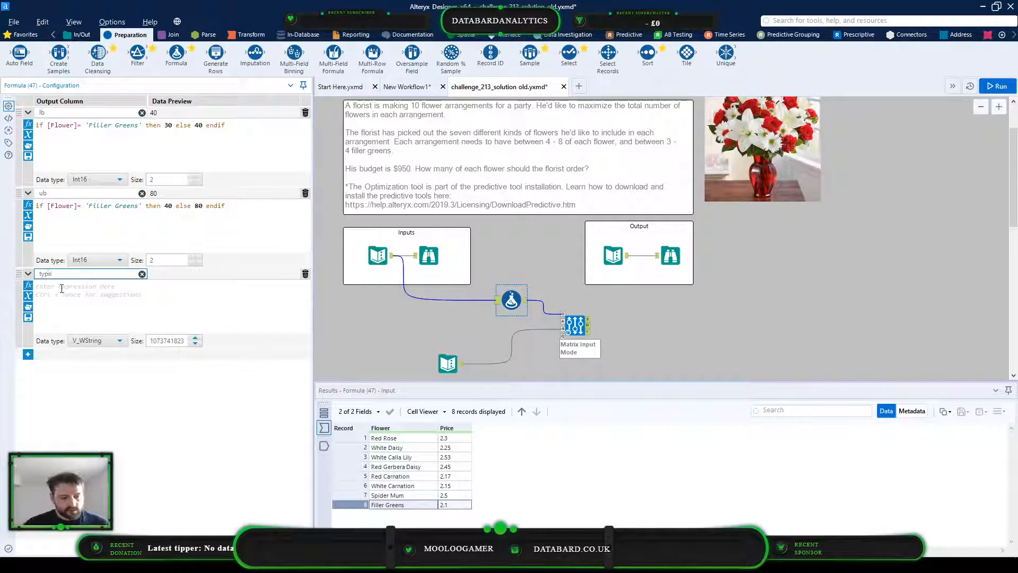
left_click(73, 289)
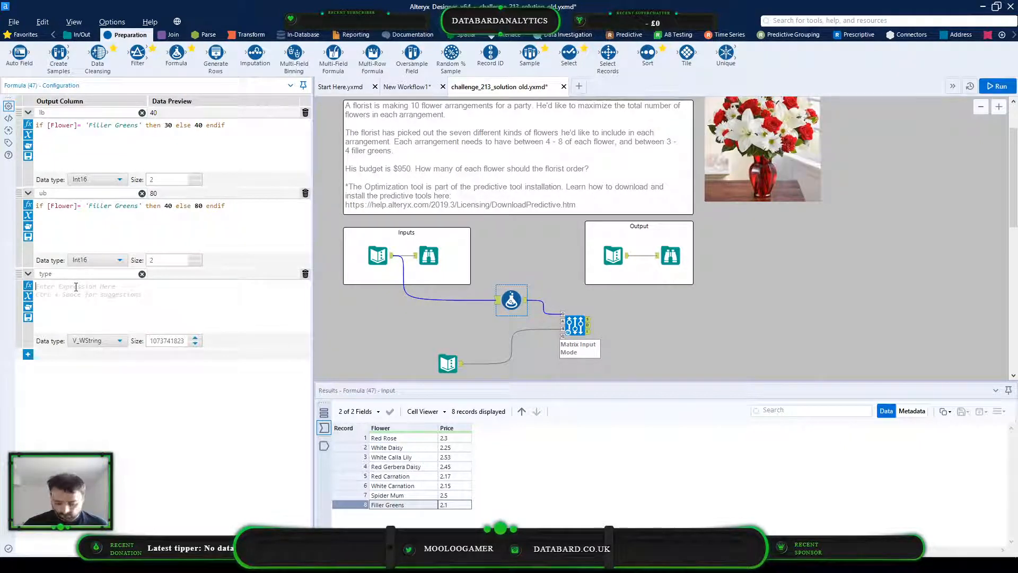
type("I")
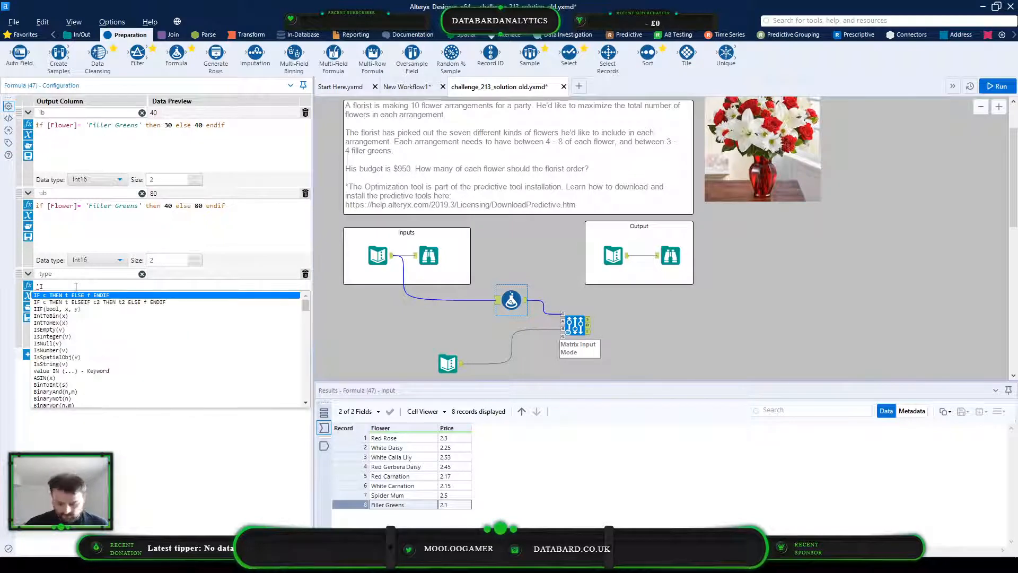
type("'")
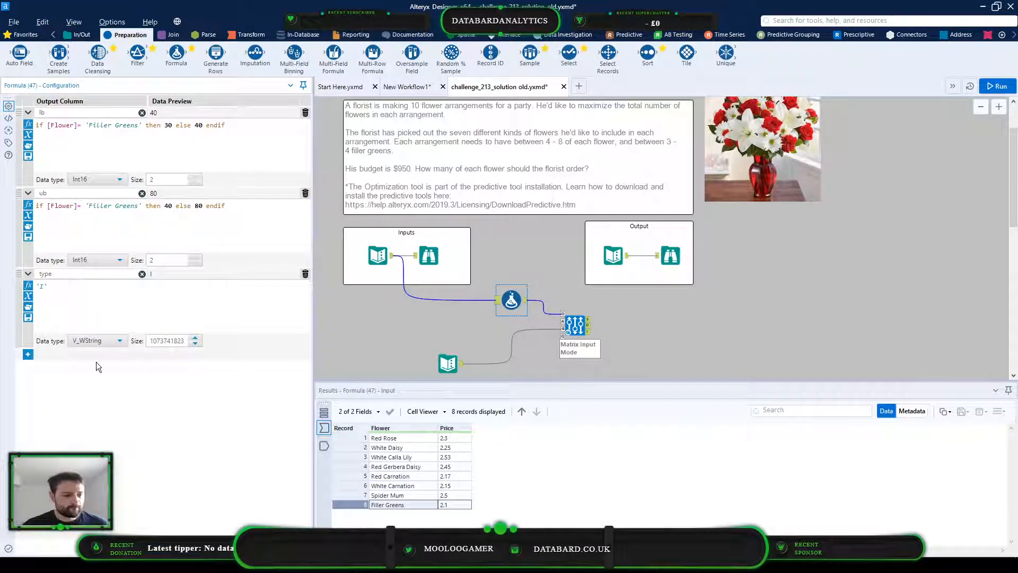
left_click(107, 339)
left_click(100, 340)
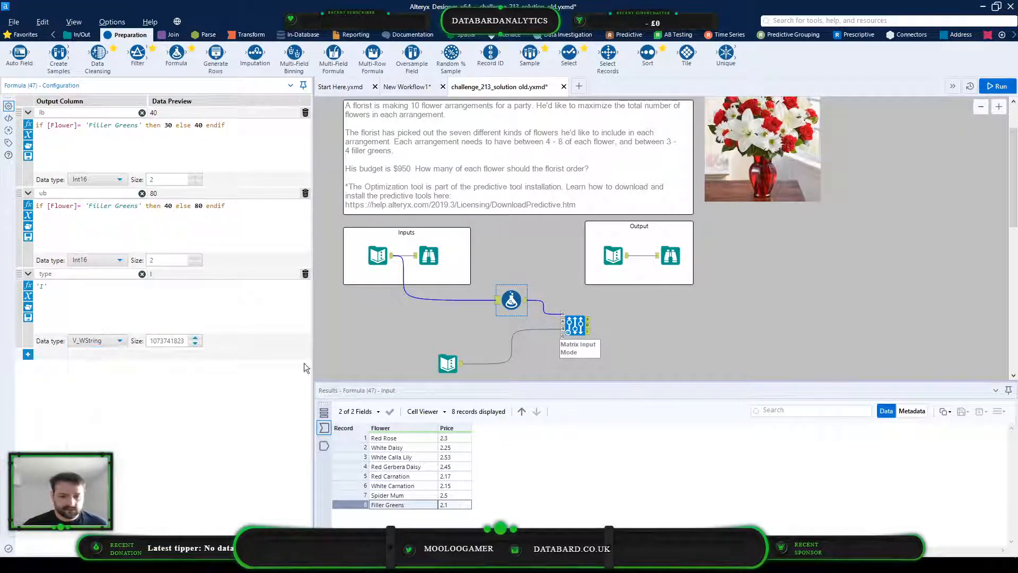
Link the flower input to the Optimization tool's A anchor through a Select tool, and delete the Select tool while keeping the connection
left_click(576, 327)
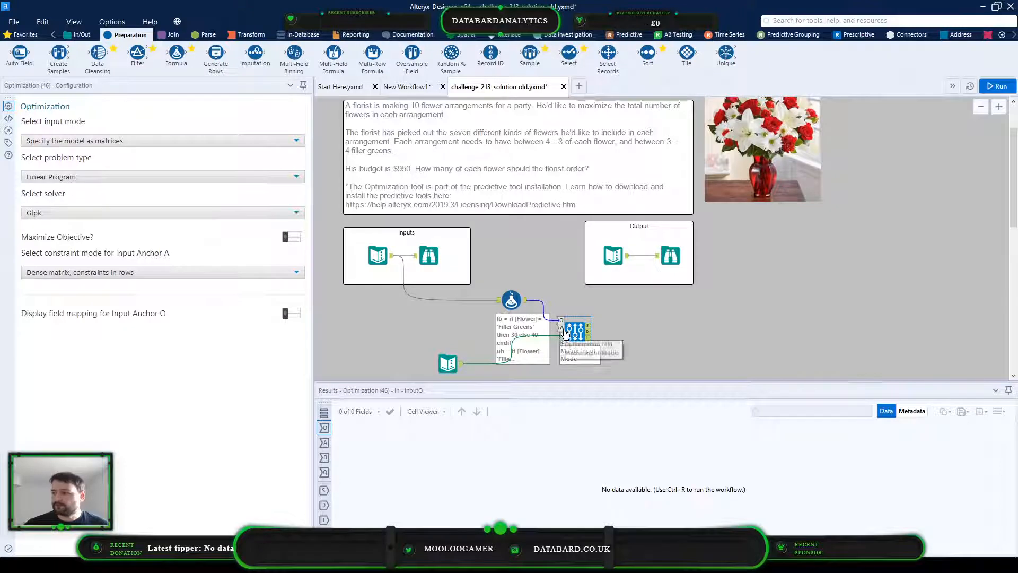
left_click(561, 327)
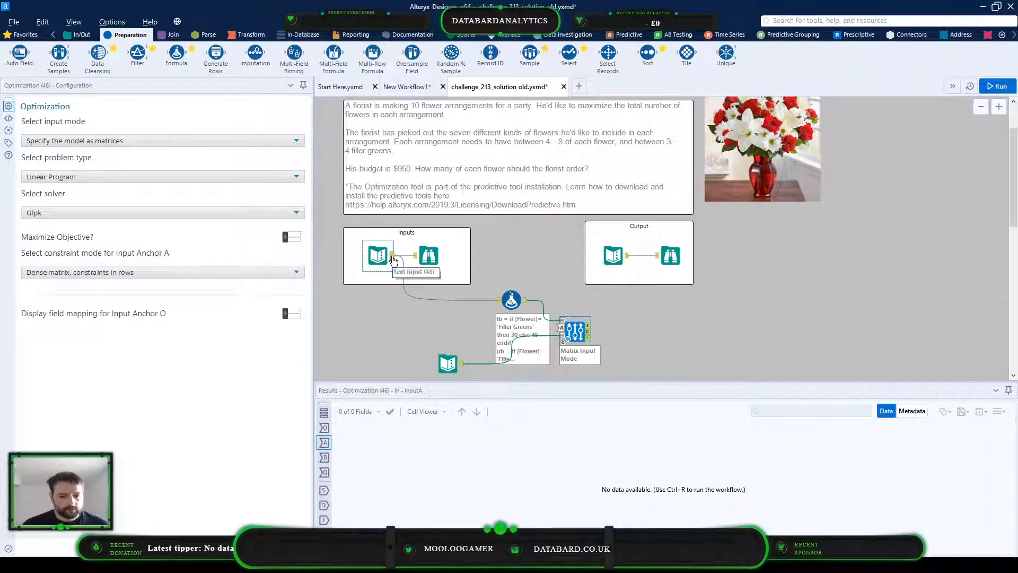
left_click_drag(569, 53, 467, 324)
left_click_drag(392, 255, 451, 325)
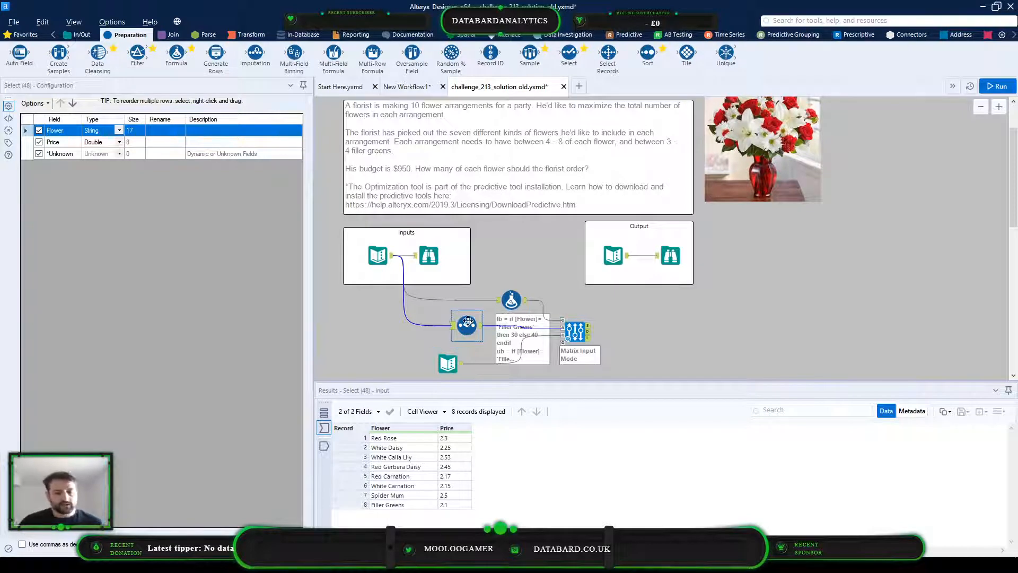
right_click(488, 334)
left_click(537, 378)
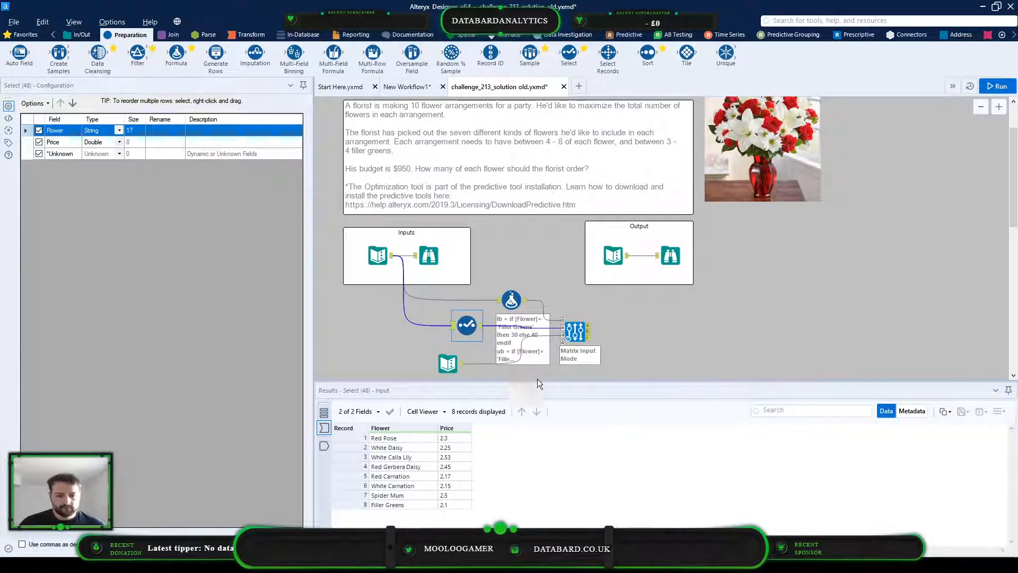
Keep the Optimization tool's matrix input mode, enable Maximize Objective, and display the field mapping for Input Anchor O
left_click(541, 311)
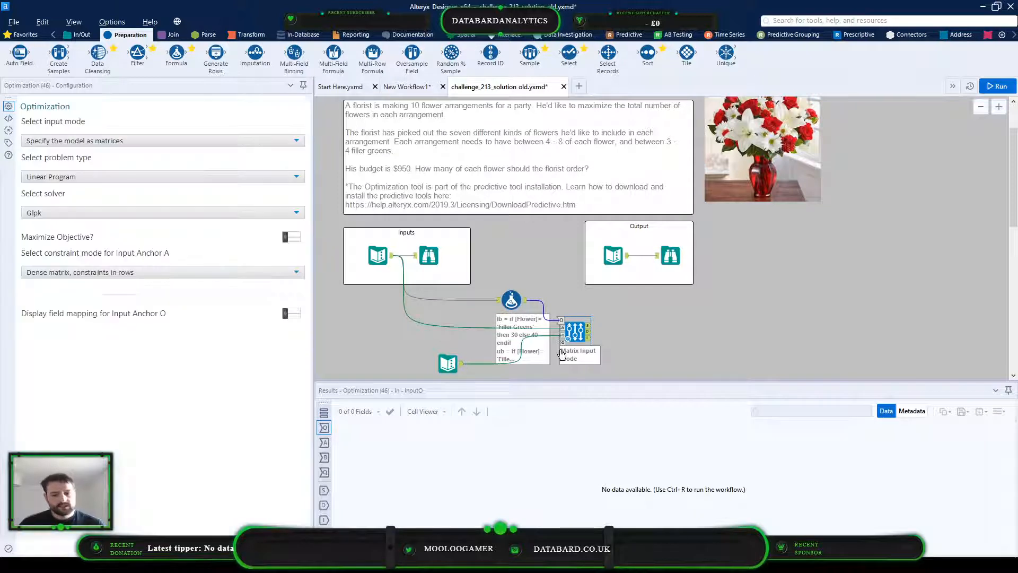
left_click(211, 138)
left_click(48, 153)
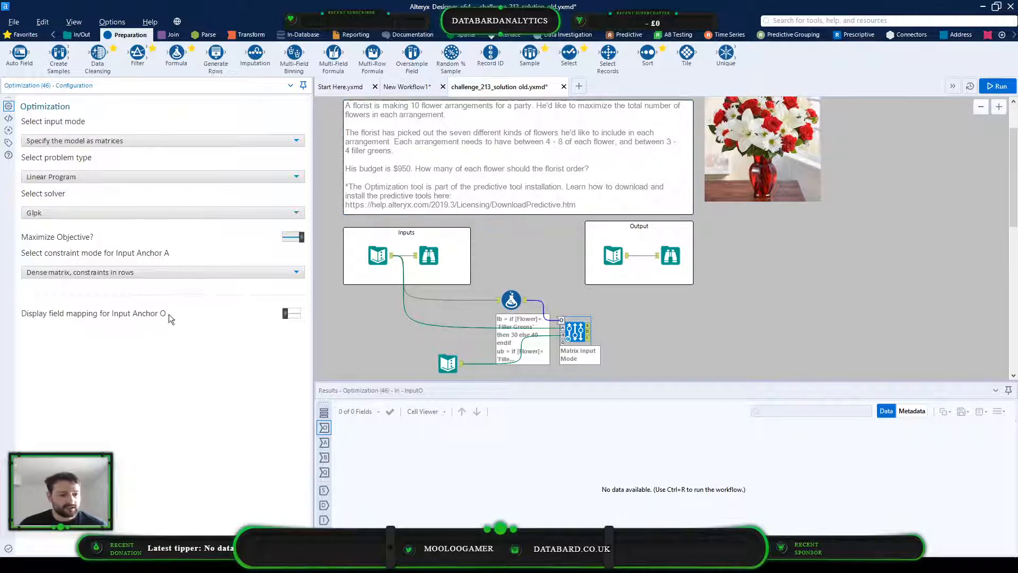
left_click(283, 314)
Map the Optimization tool's variable column to Flower and its coefficient column to Price
left_click(120, 348)
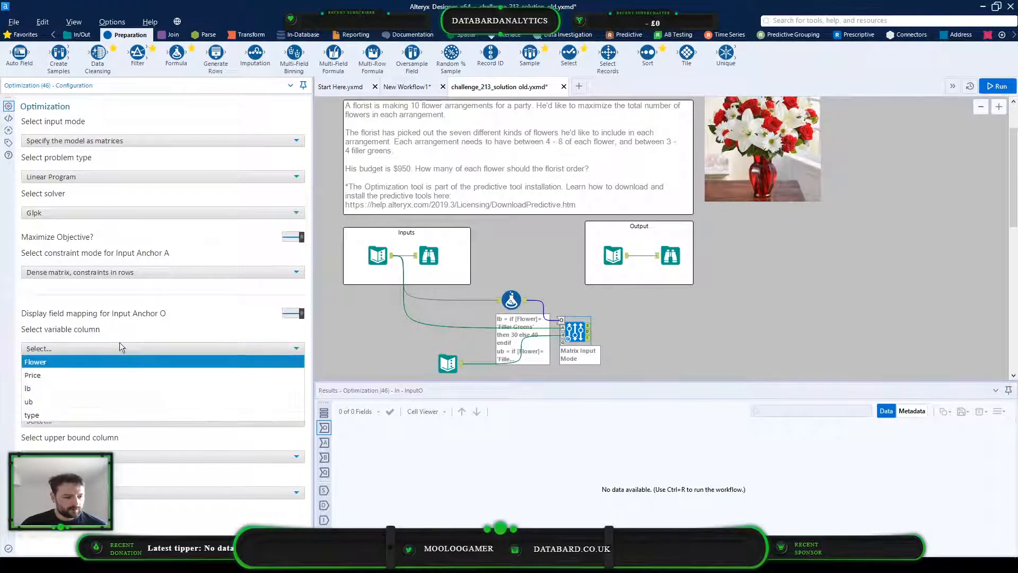
left_click(96, 374)
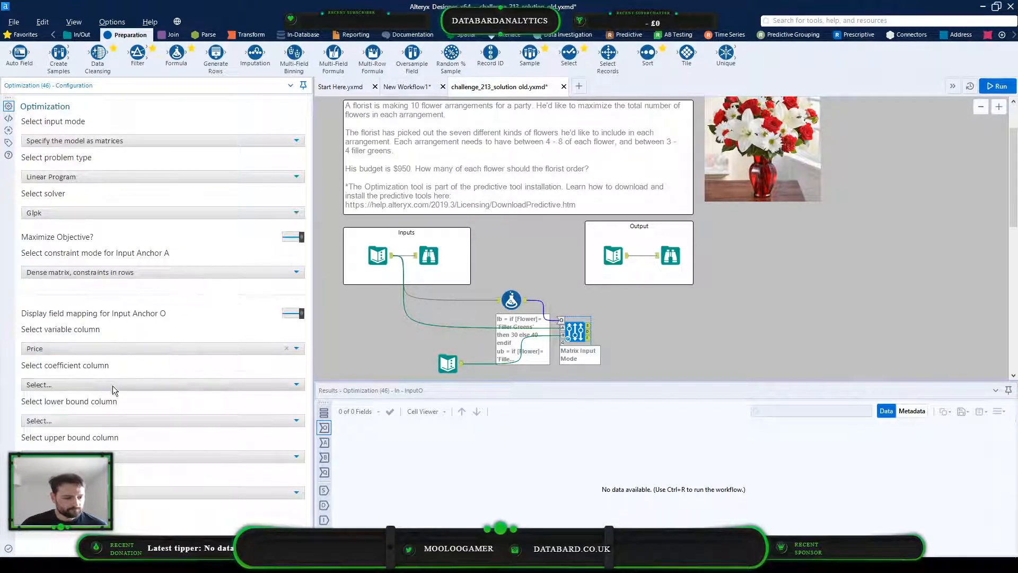
left_click(112, 386)
left_click(119, 346)
left_click(125, 359)
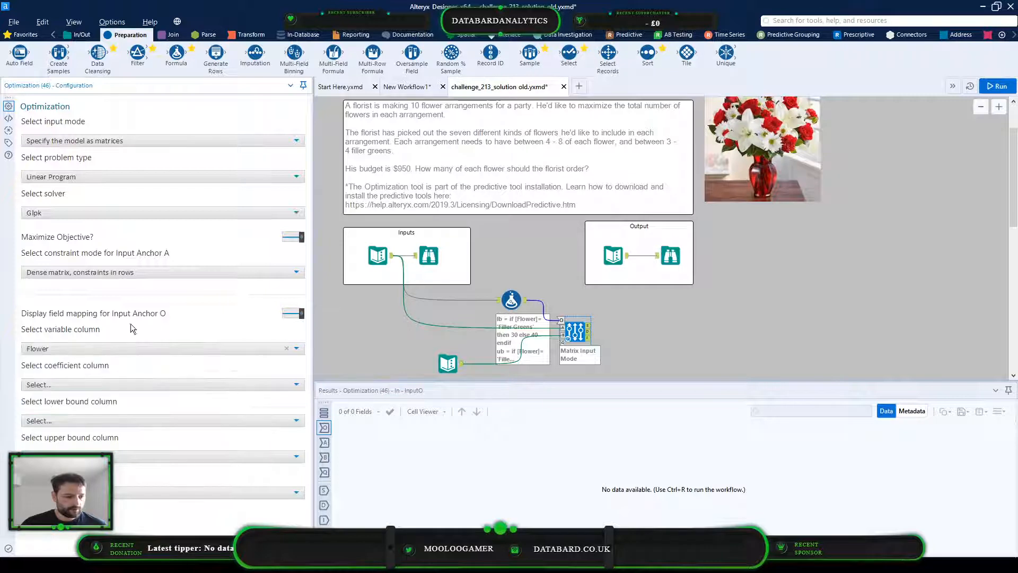
left_click(177, 384)
left_click(138, 412)
Map the lower bound column to lb and the upper bound column to ub, and choose the column for the remaining type mapping
left_click(127, 419)
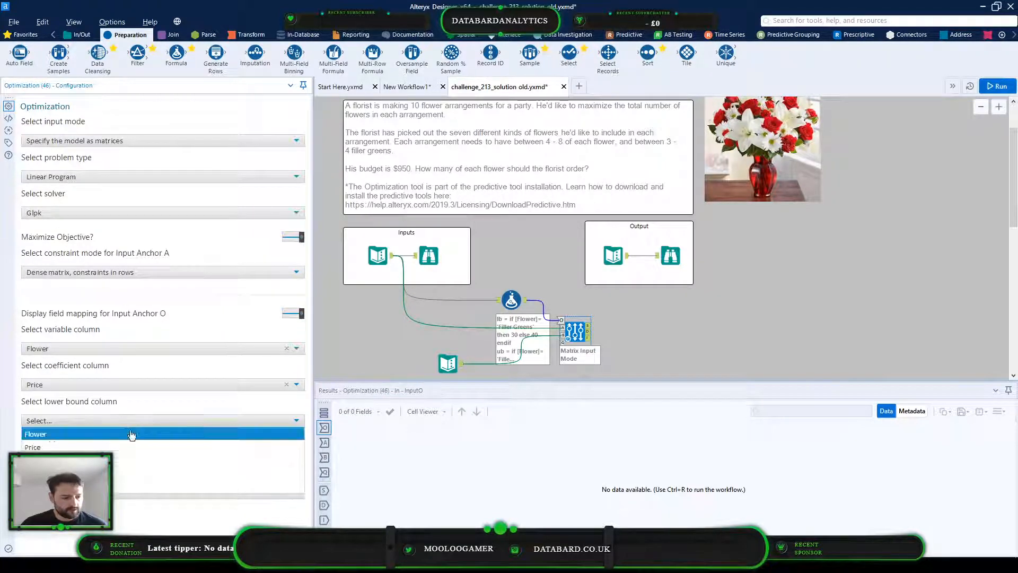
left_click(119, 459)
left_click(119, 455)
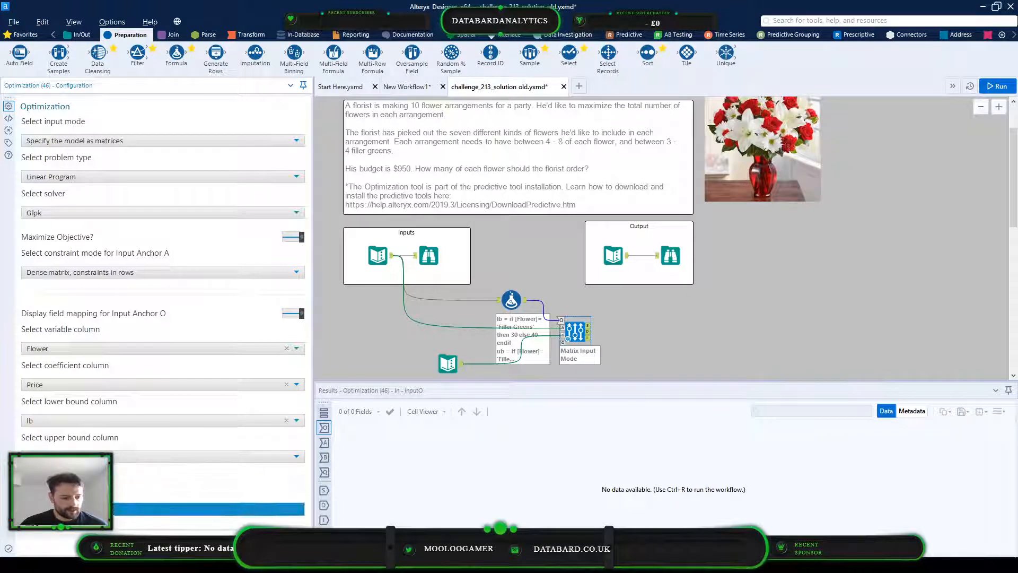
left_click(120, 509)
left_click(120, 494)
left_click(123, 480)
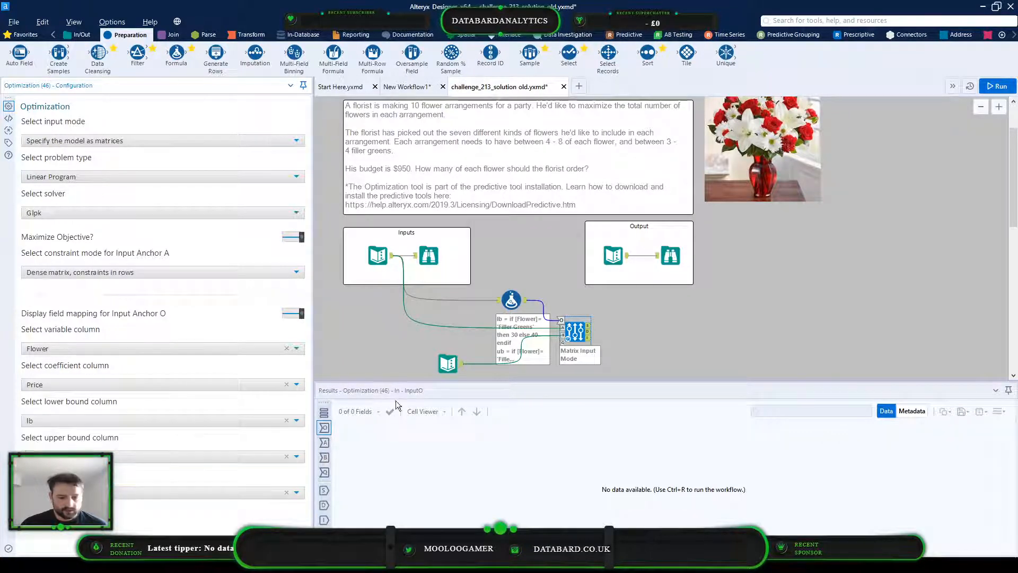
Add Browse tools to all outputs of the Optimization tool and run the workflow
right_click(583, 331)
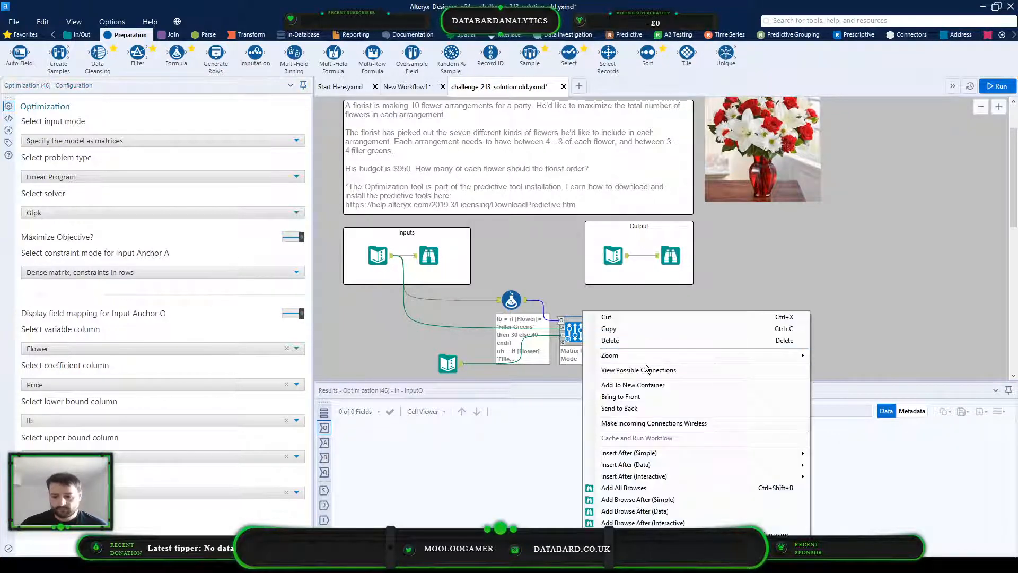
left_click(623, 487)
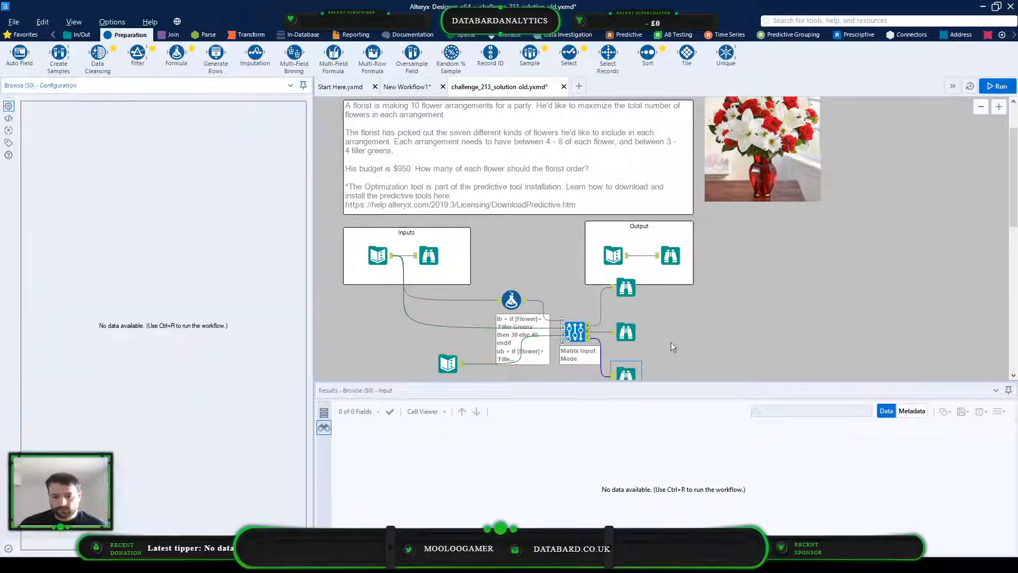
key("ctrl+r")
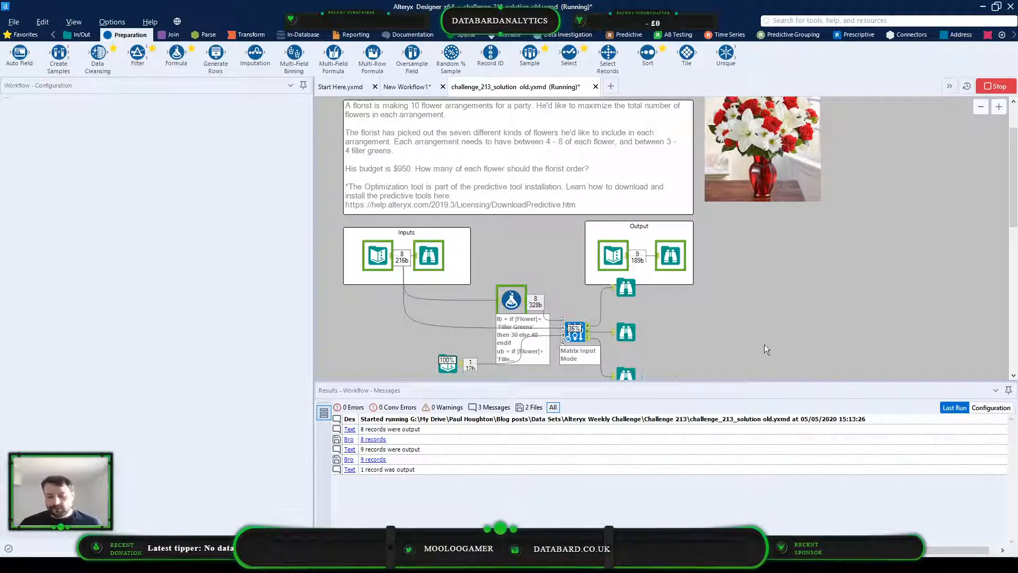
Inspect the Optimization tool's run messages and the contents of its three output Browse tools
left_click(623, 283)
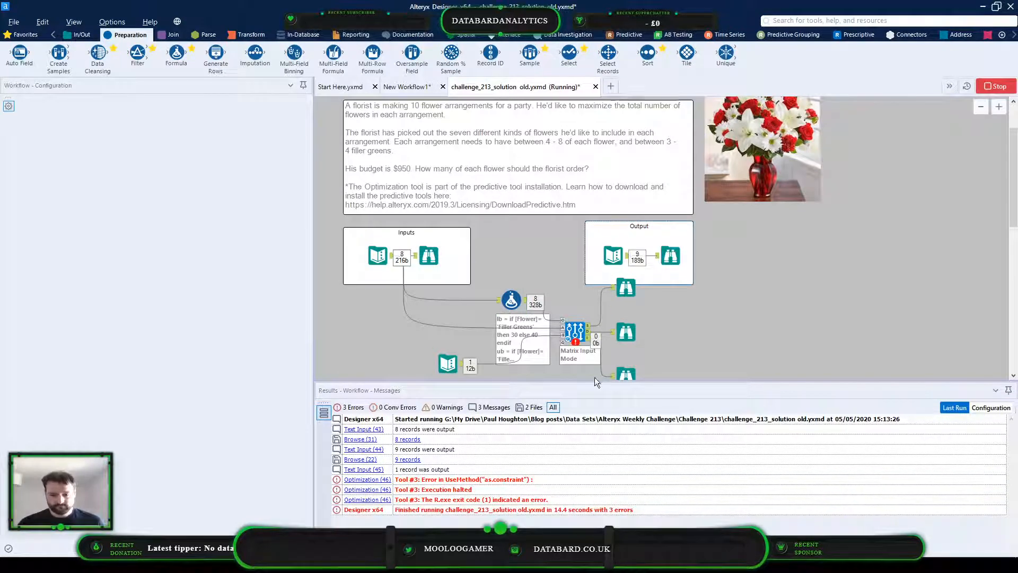
left_click(565, 322)
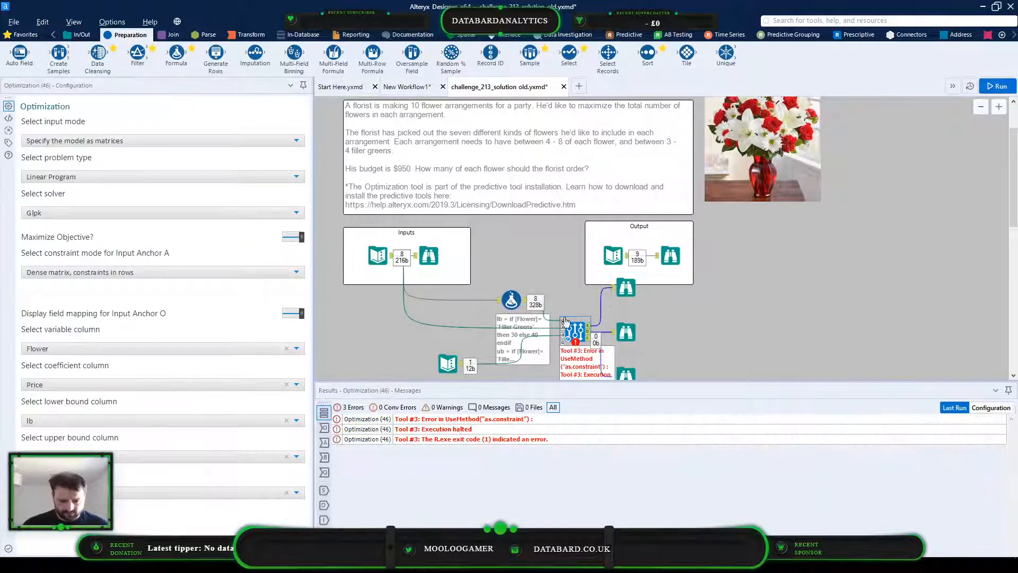
left_click(632, 283)
left_click(624, 335)
left_click(624, 374)
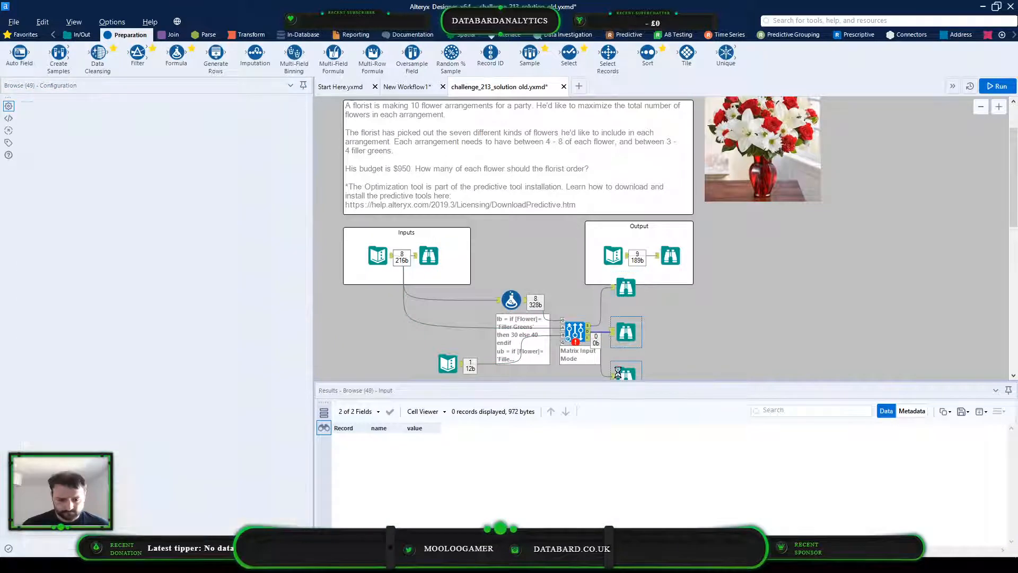
Change the type column's expression in the Formula tool to lowercase 'i'
left_click(505, 305)
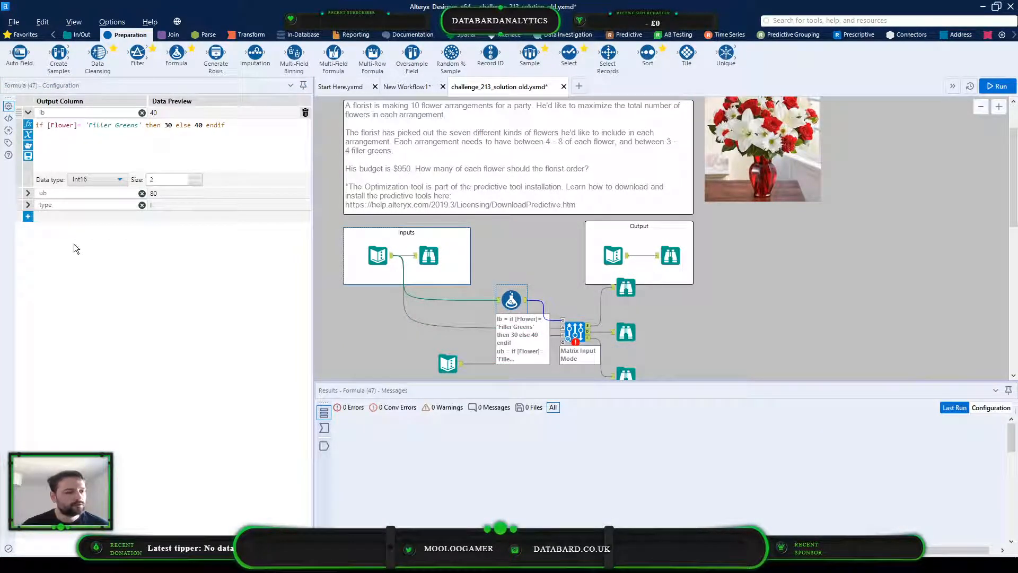
left_click(28, 205)
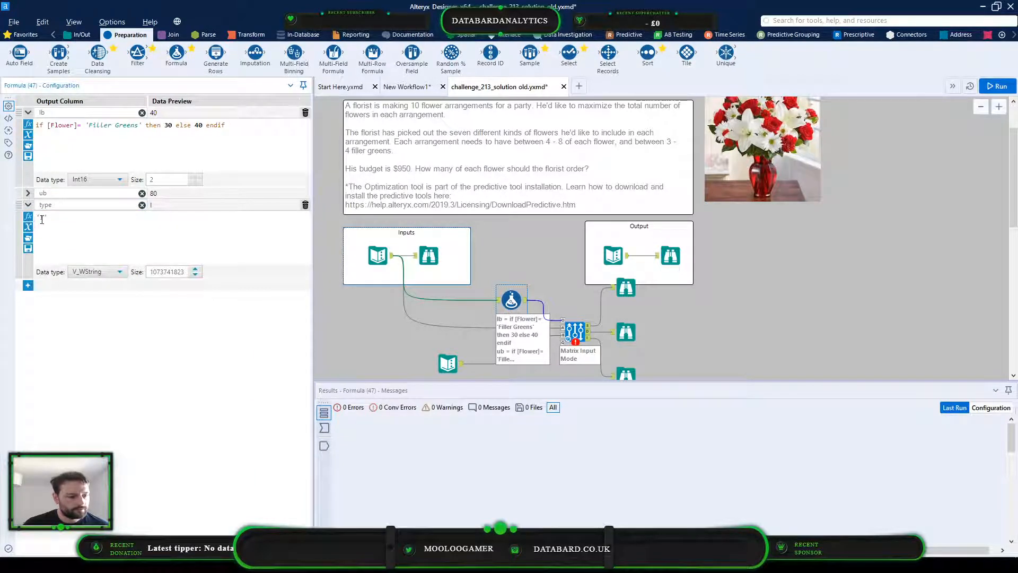
type("i")
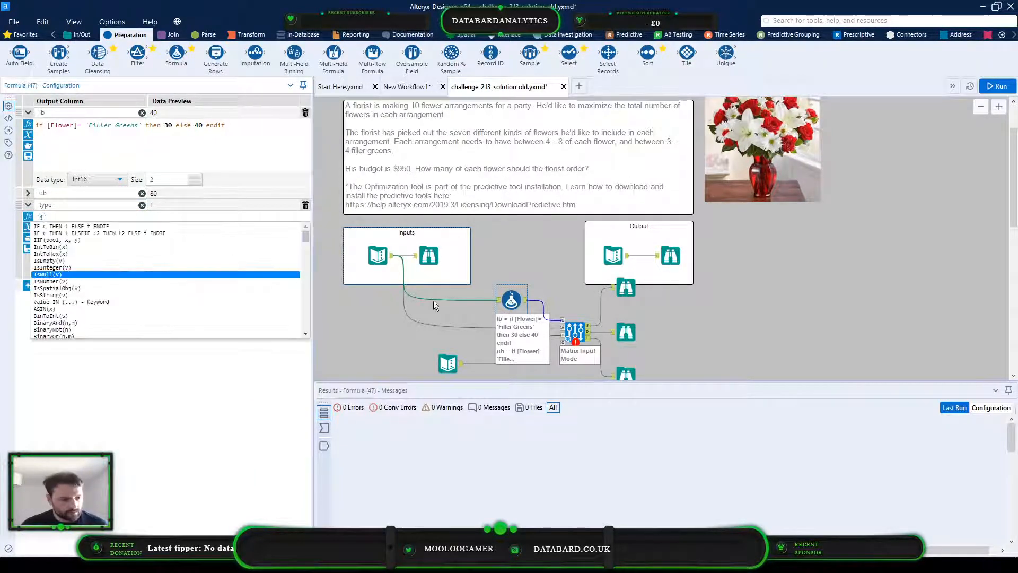
left_click(165, 436)
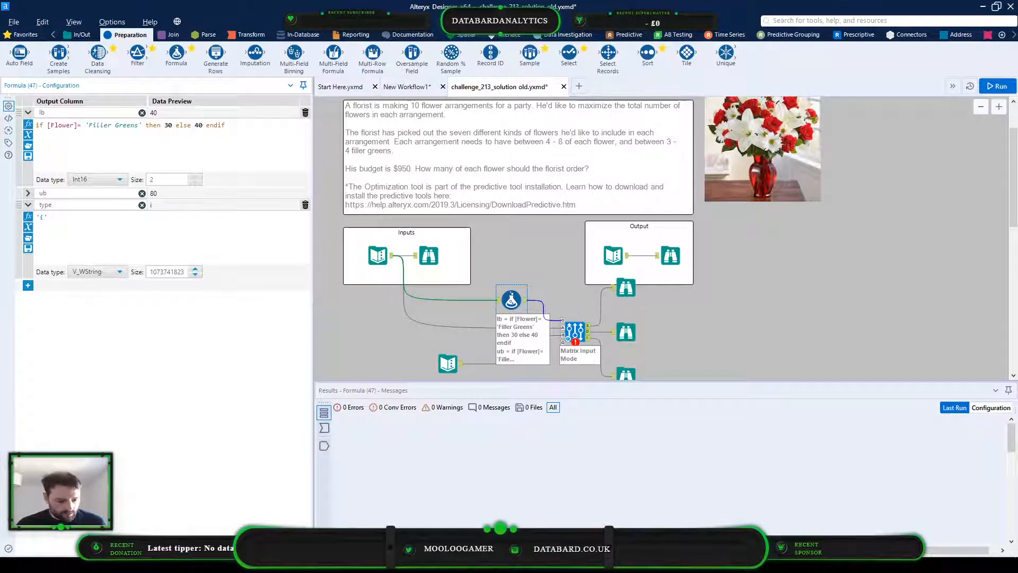
Switch to the Tool Mastery Optimization article in the browser and review the O anchor's bounds, variable types and field mapping
mouse_move(401, 564)
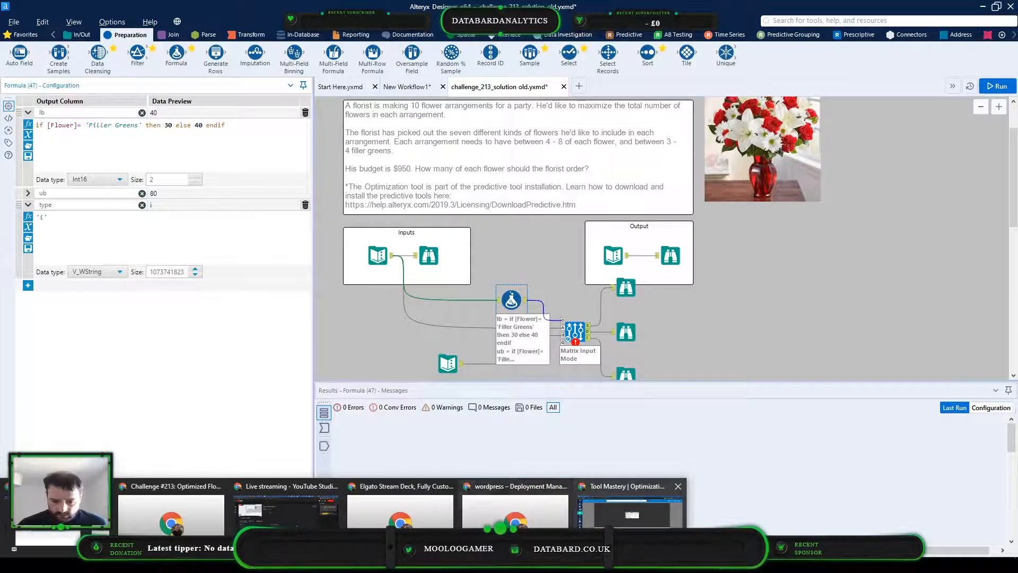
left_click(625, 504)
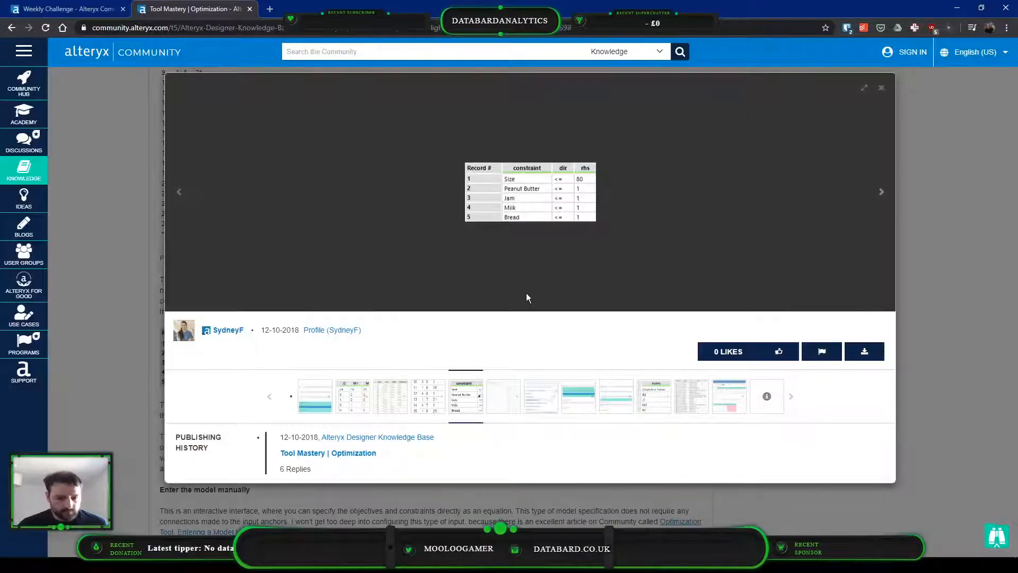
left_click(125, 250)
scroll(376, 341, "down", 2)
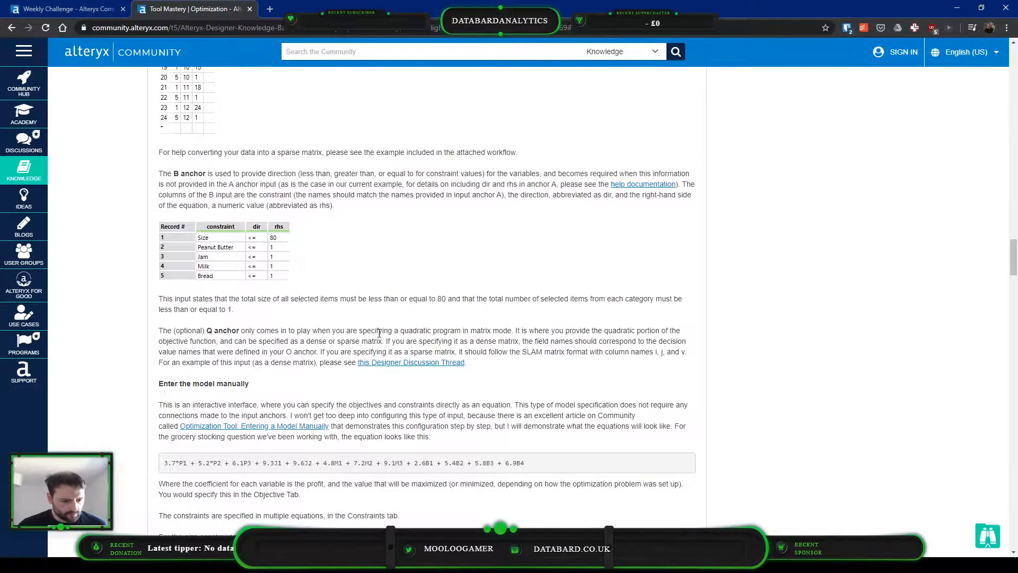
scroll(379, 333, "up", 12)
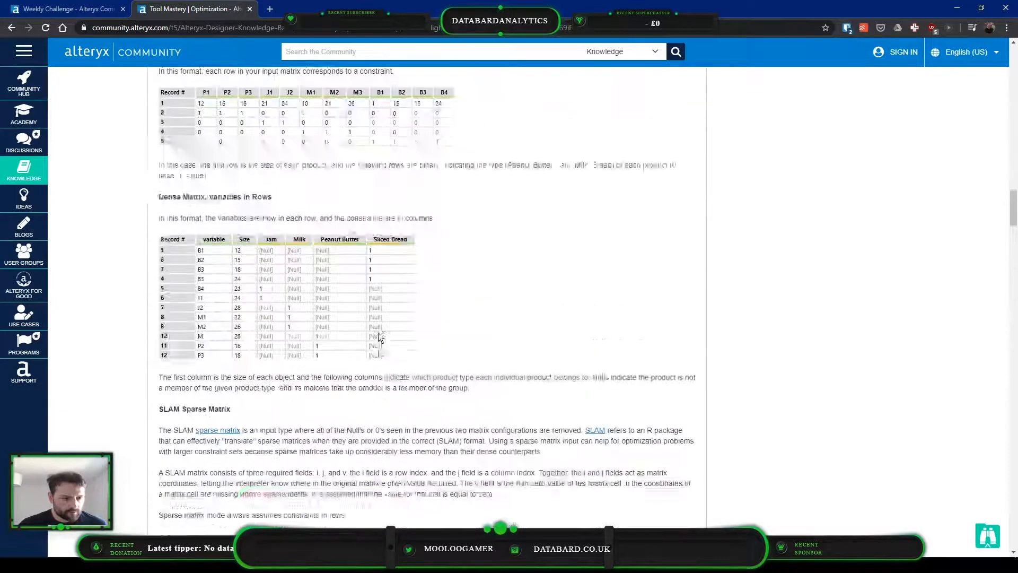
scroll(378, 334, "up", 14)
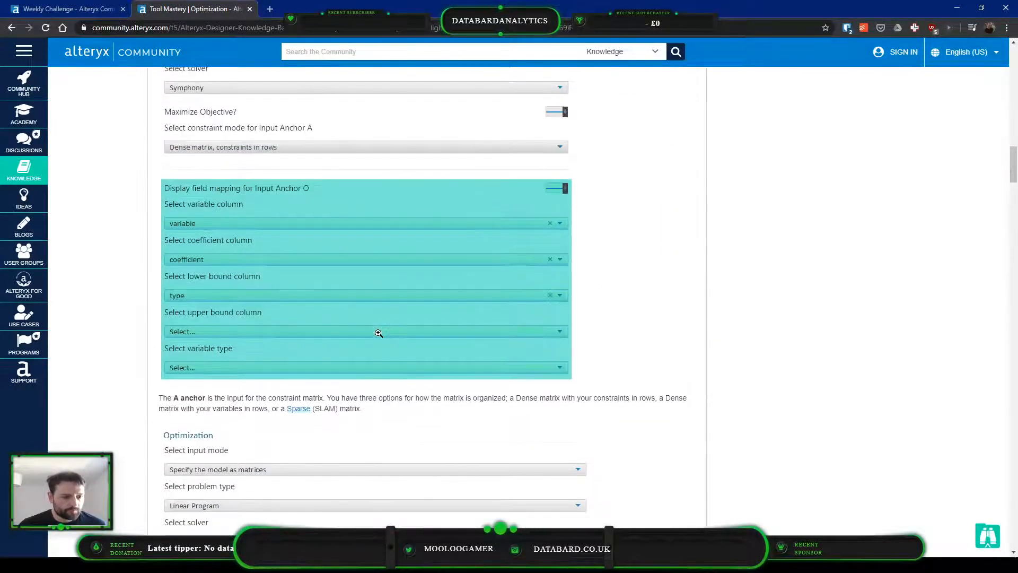
scroll(233, 206, "up", 6)
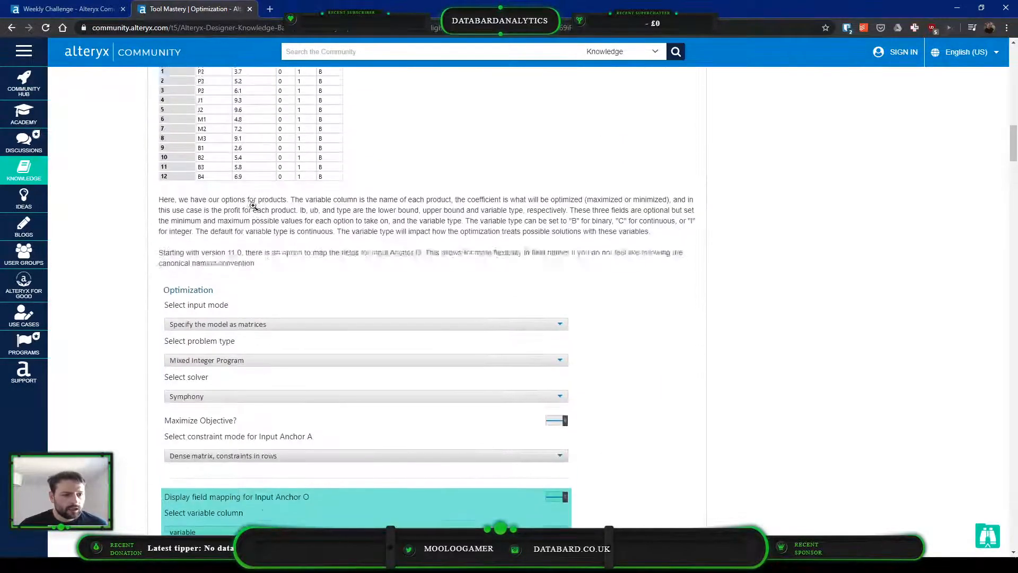
scroll(435, 218, "up", 1)
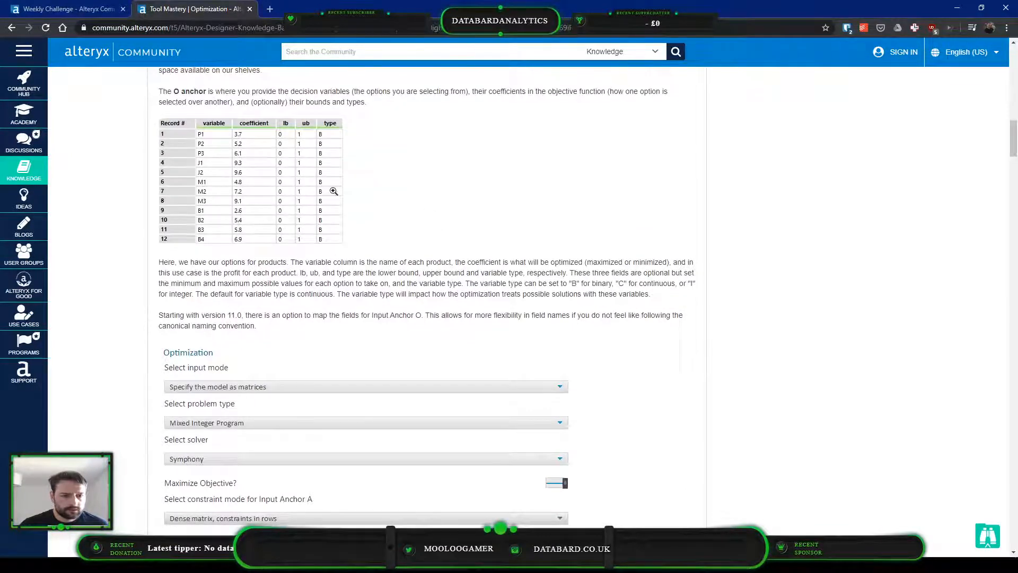
scroll(468, 221, "up", 1)
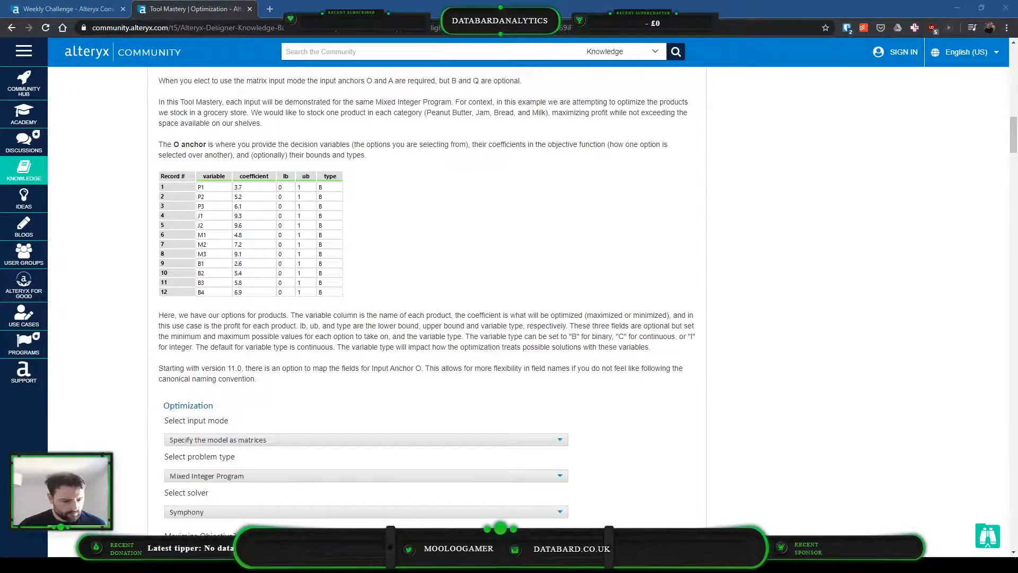
Back in Alteryx Designer, set the Formula tool's type column to 'I' with data type String and size 1
key("alt+Tab")
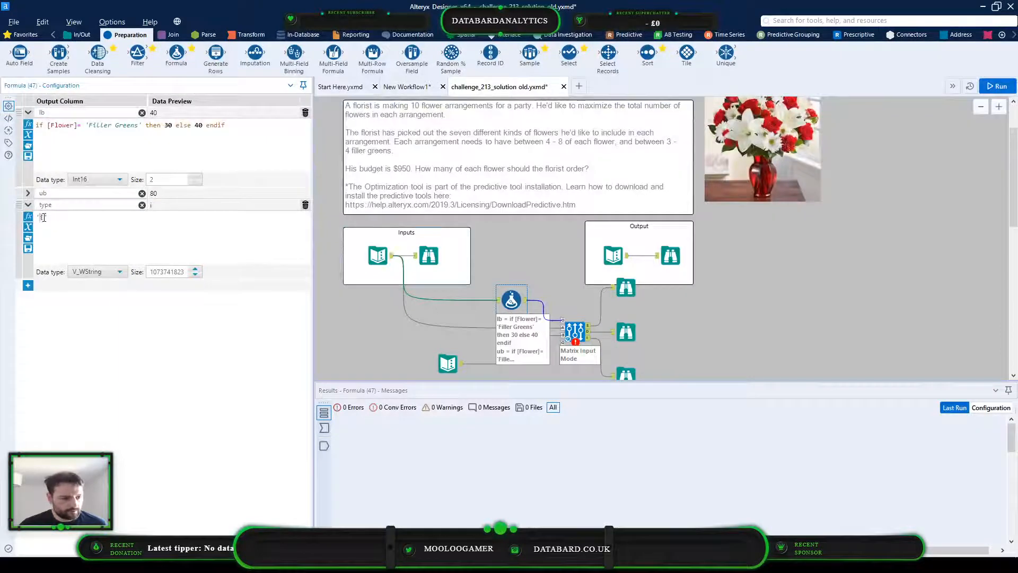
type("I")
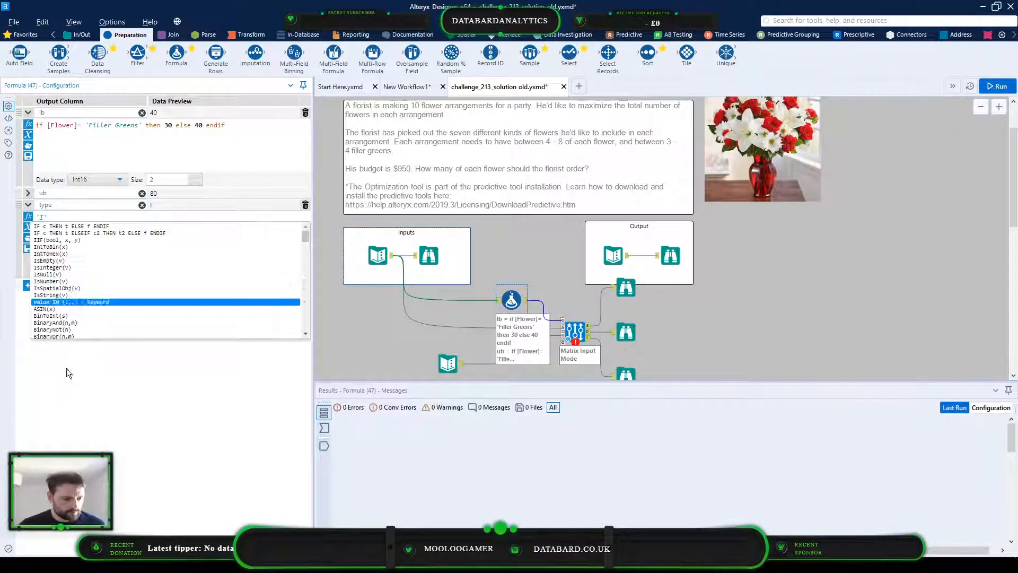
left_click(66, 368)
left_click(106, 270)
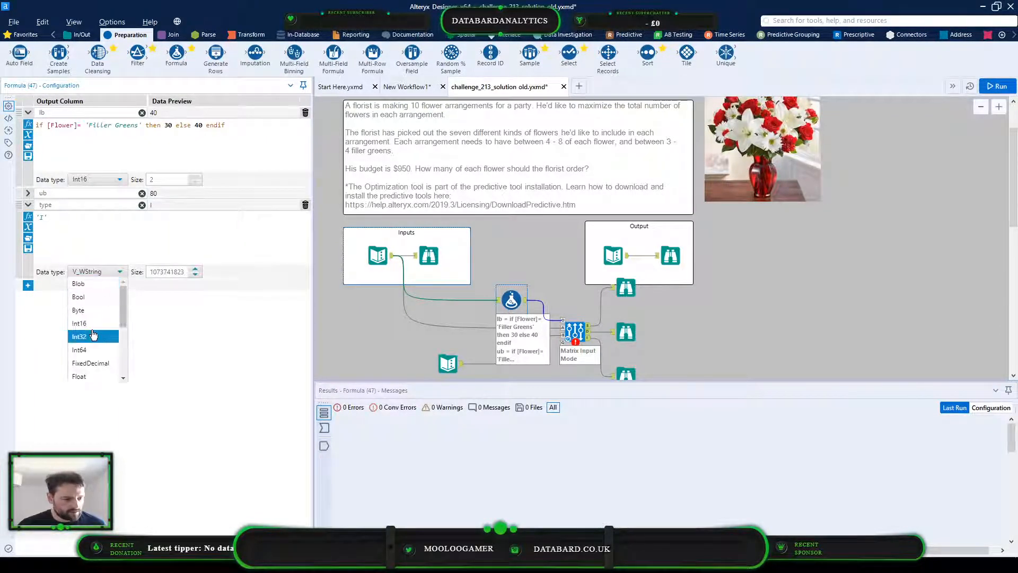
scroll(99, 350, "down", 2)
left_click(101, 349)
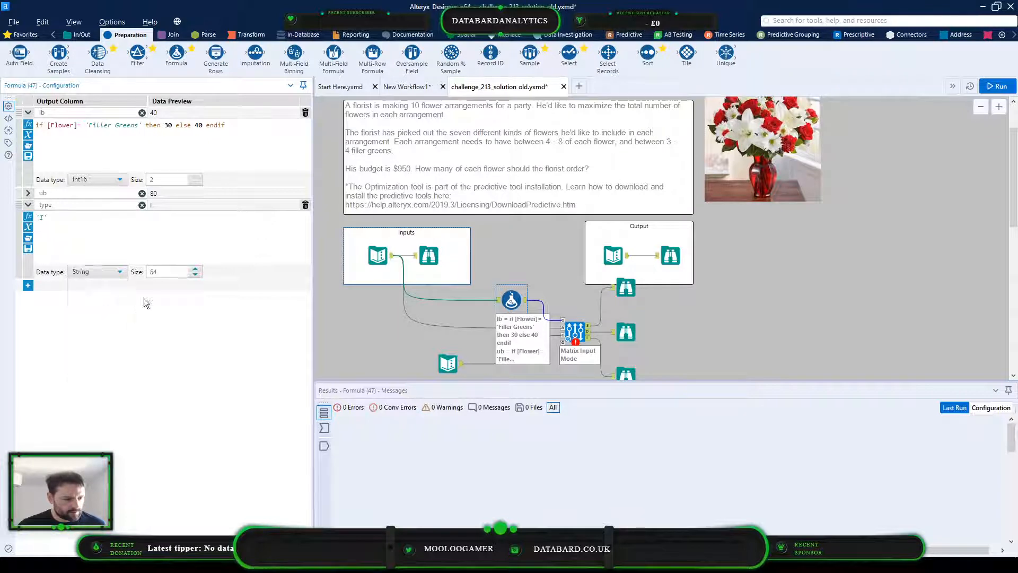
double_click(166, 271)
type("1")
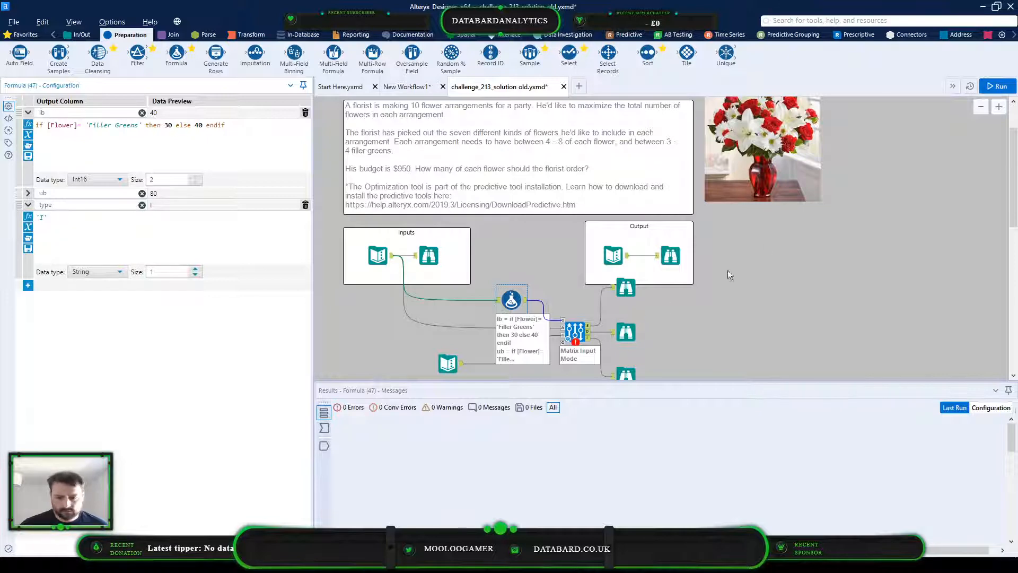
Check the budget constraint Text Input and the flower price input data
left_click(699, 337)
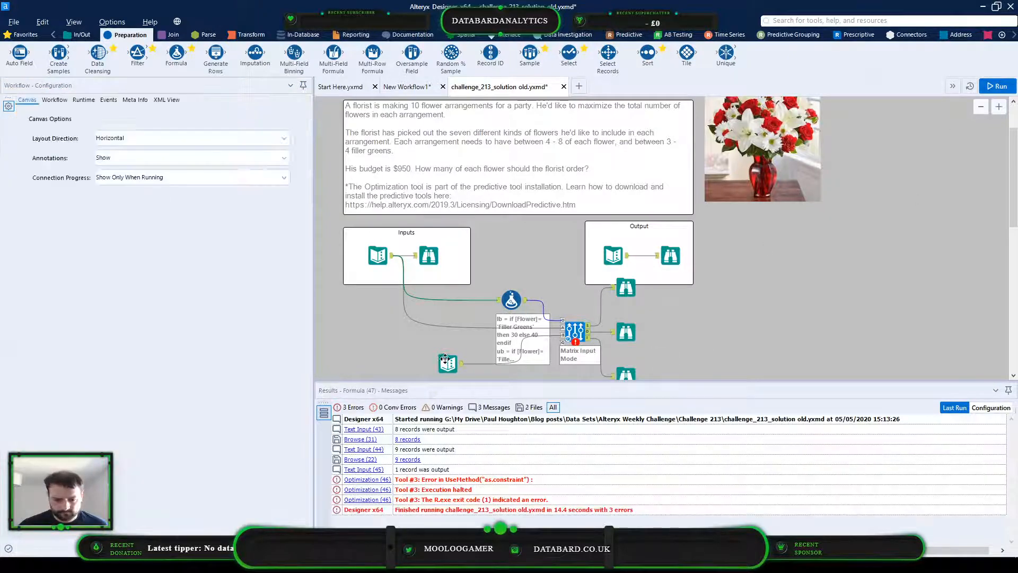
left_click(447, 363)
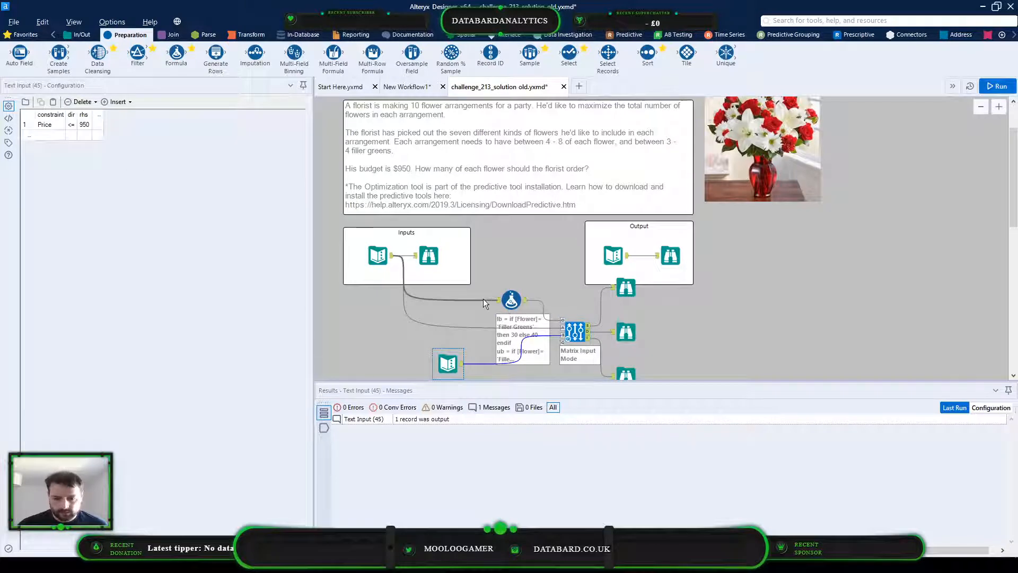
left_click(378, 255)
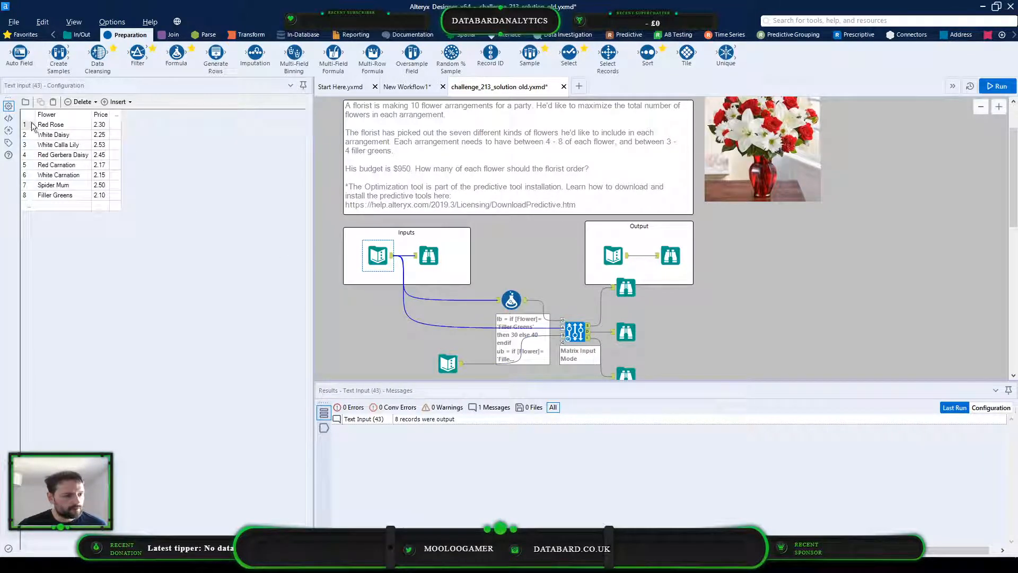
left_click(428, 254)
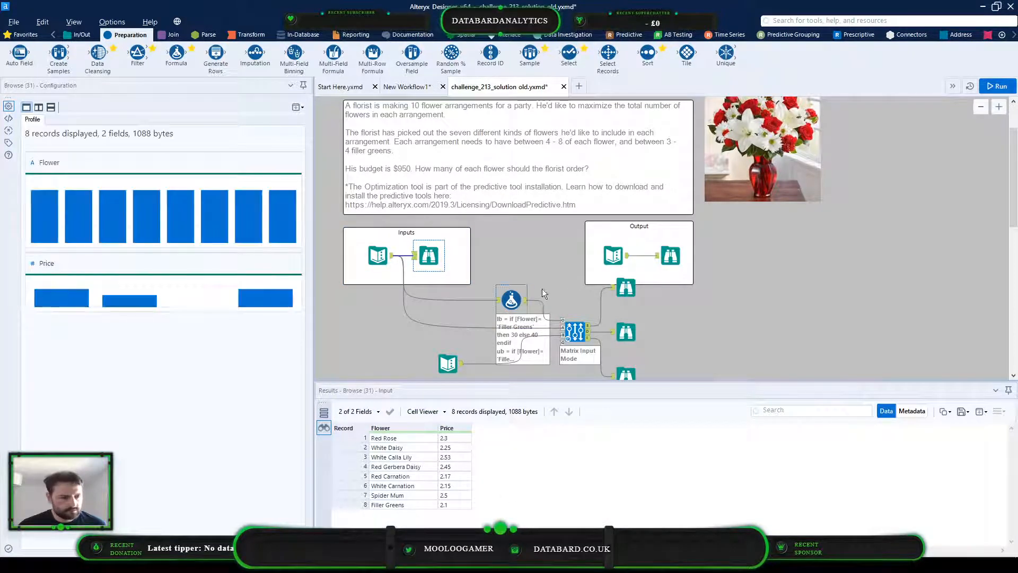
Run the workflow and inspect the Optimization tool's messages and the Formula tool's output data
key("ctrl+r")
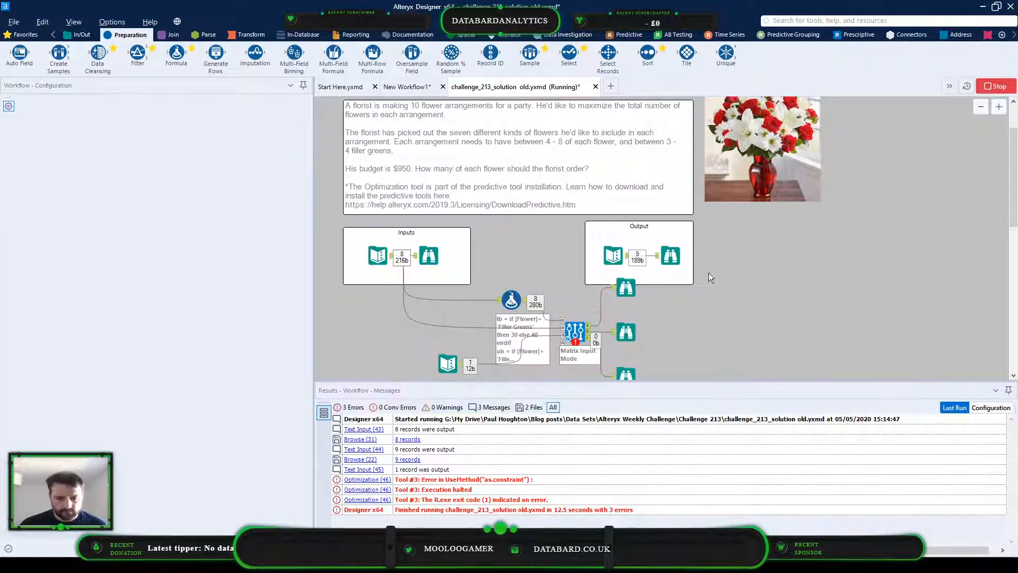
left_click(624, 331)
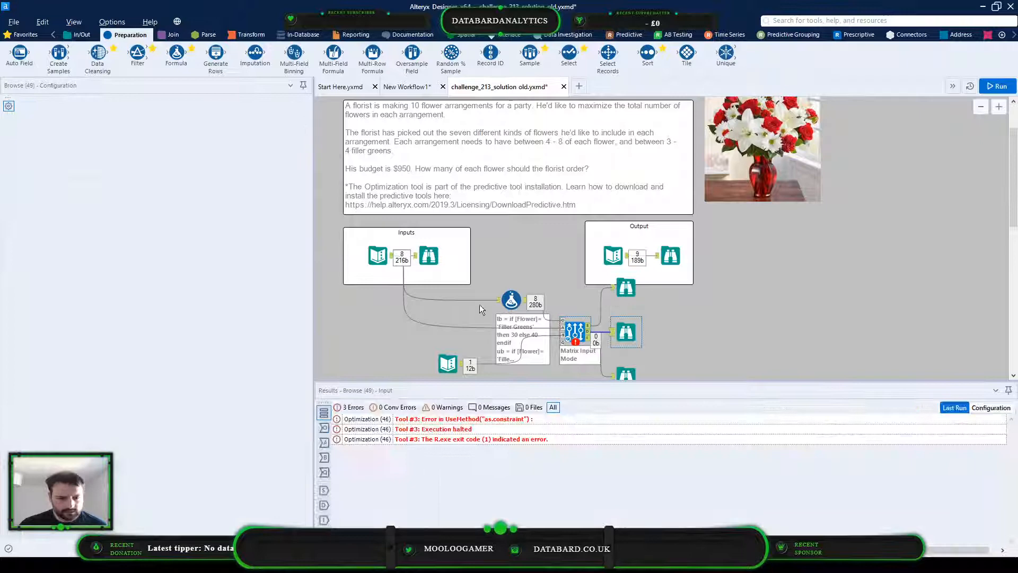
left_click(511, 300)
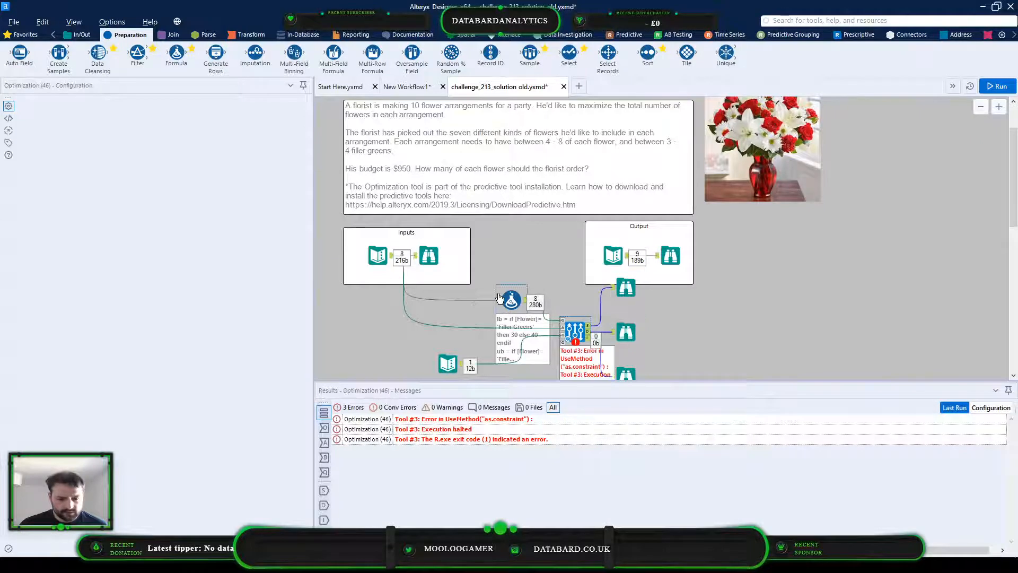
left_click(324, 414)
left_click(325, 441)
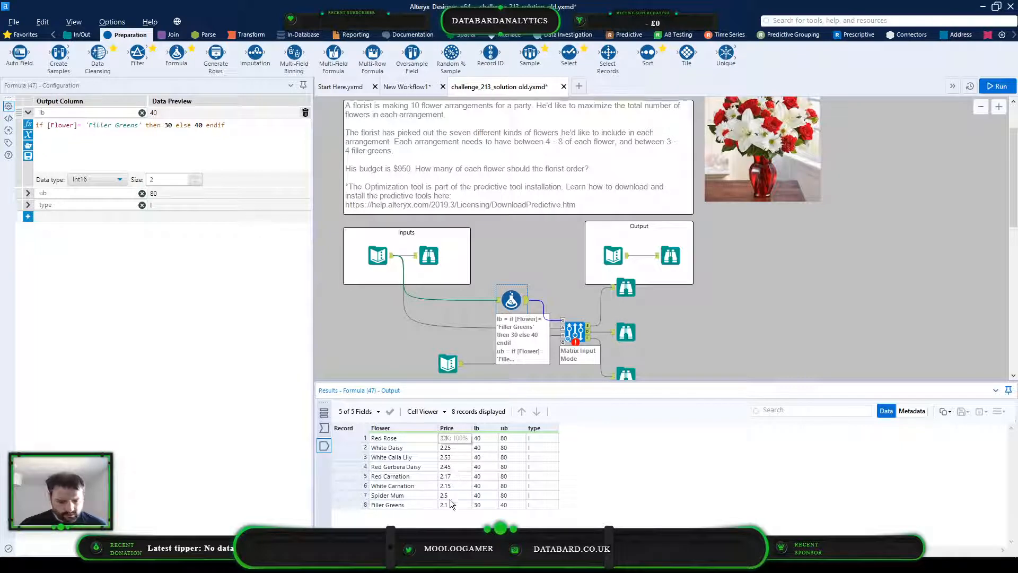
Insert a Select tool between the Formula and Optimization tools, exclude the Price field, and run the workflow
left_click_drag(509, 296, 472, 296)
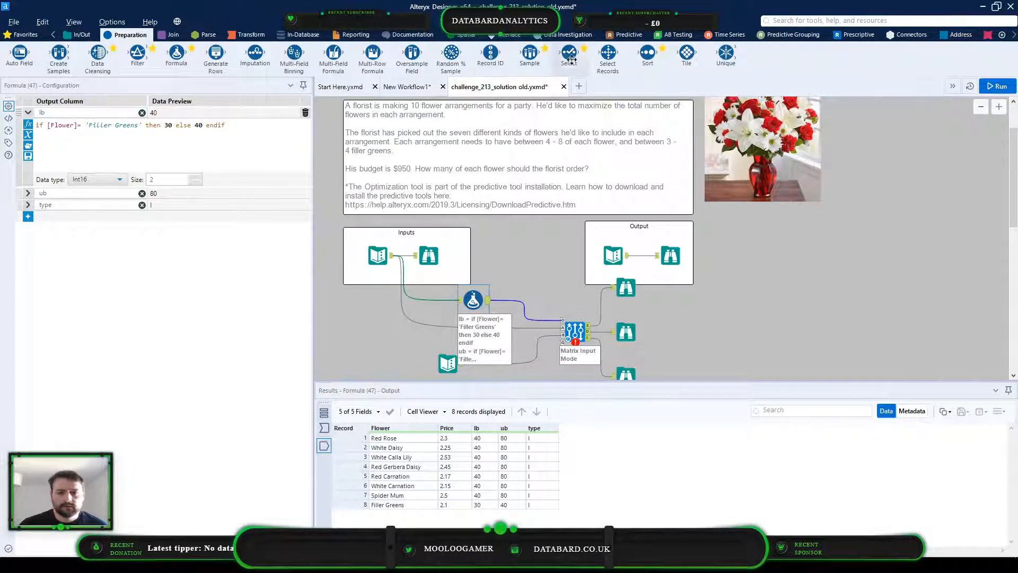
left_click_drag(569, 53, 517, 302)
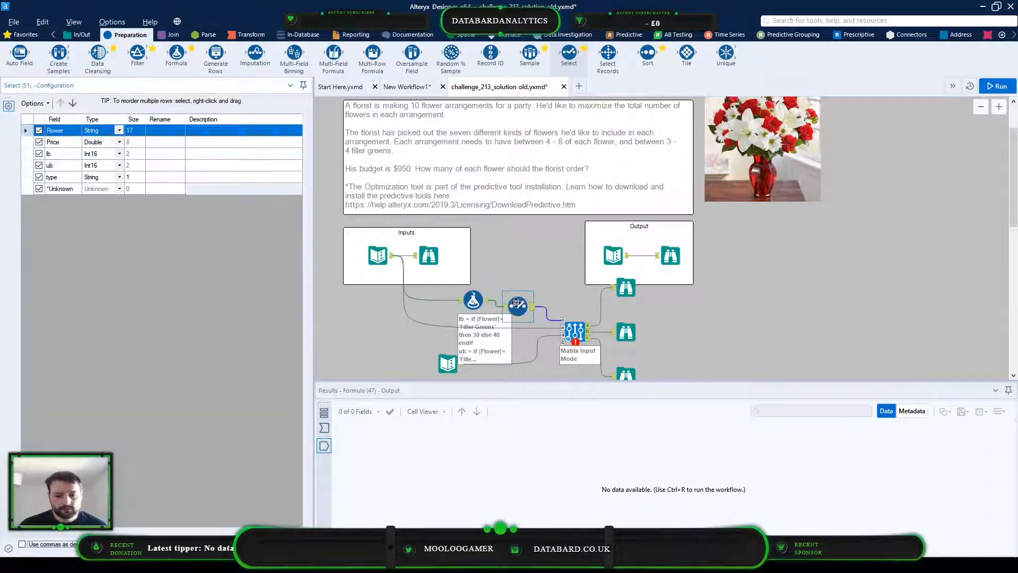
left_click(39, 143)
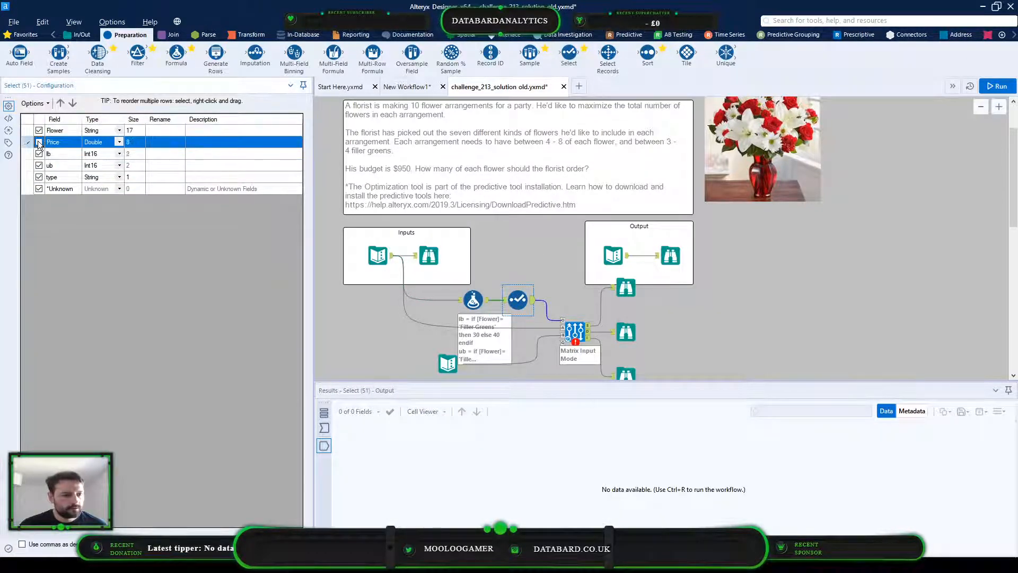
left_click(995, 89)
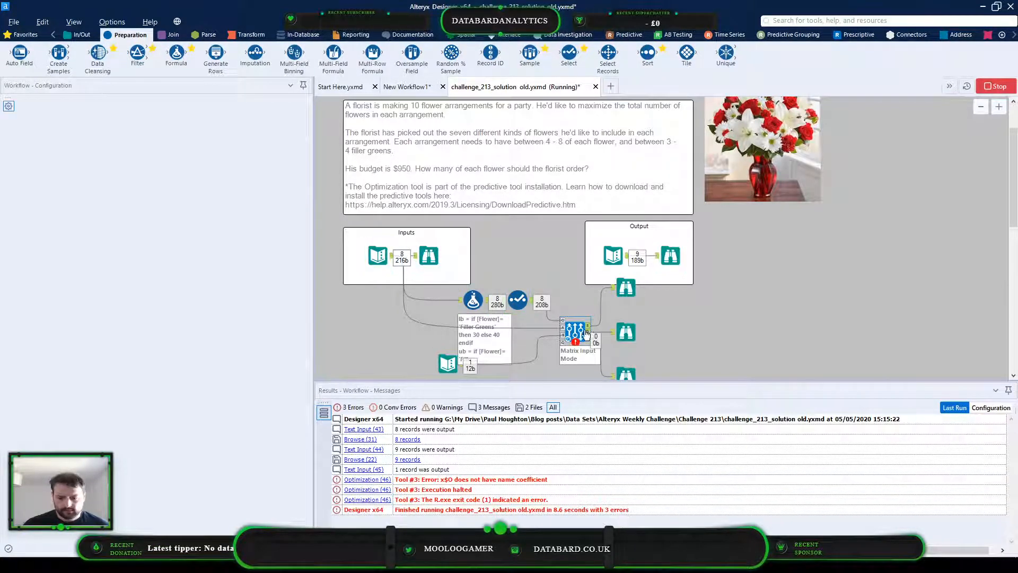
Inspect the Optimization tool's B and O input data, its coefficient column choices, the run messages and the Select tool's fields
left_click(561, 335)
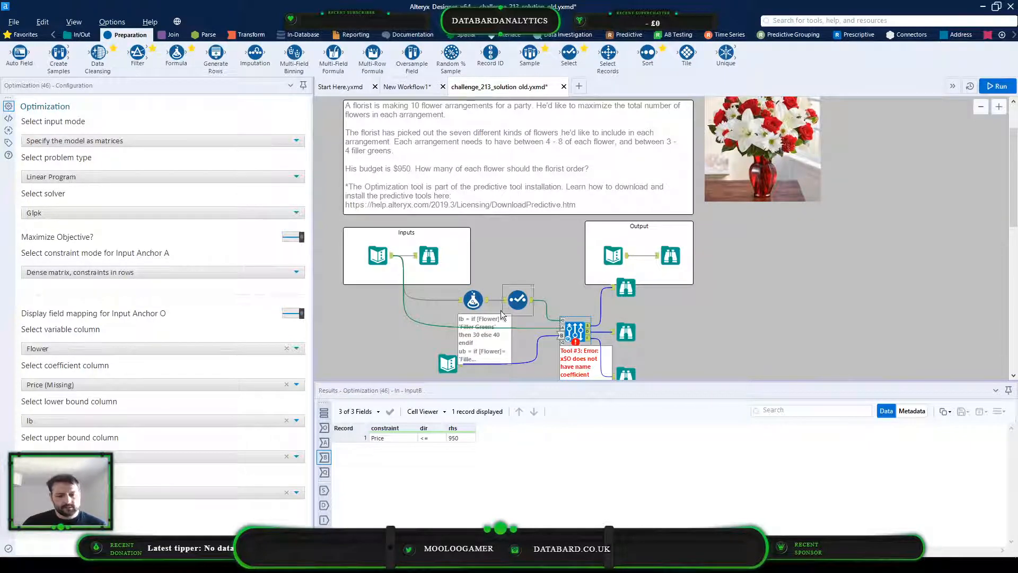
left_click(517, 300)
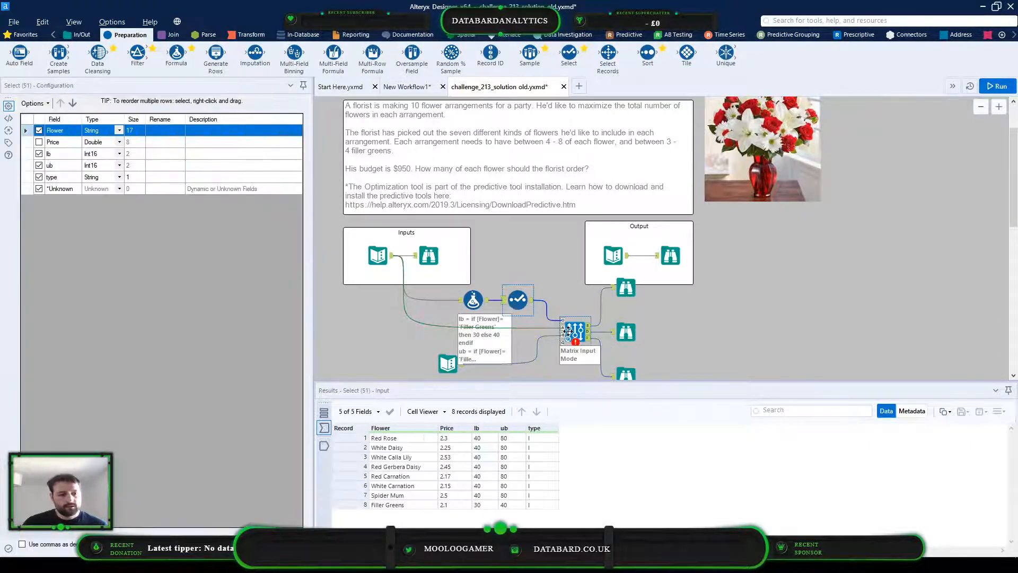
left_click(562, 321)
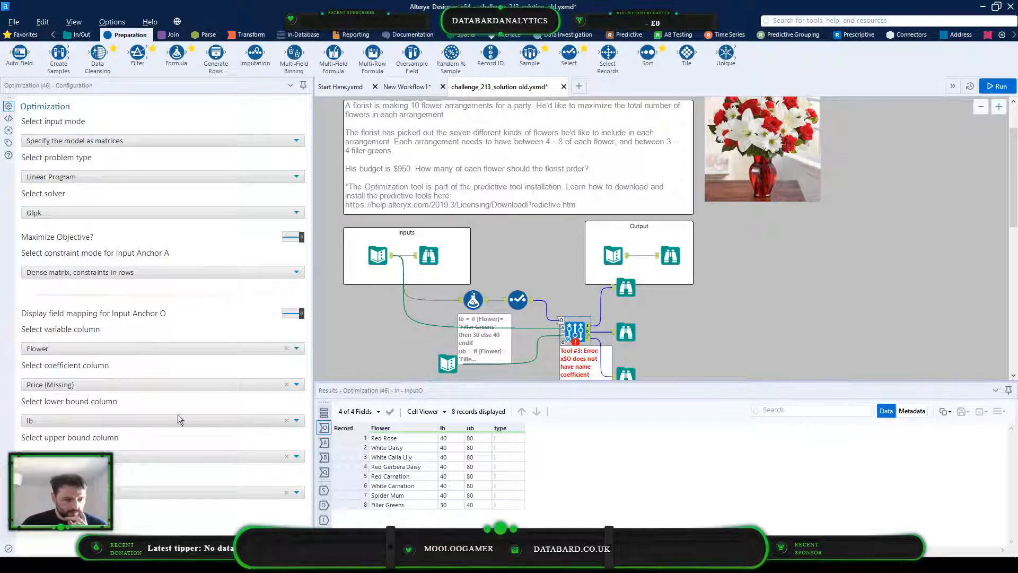
left_click(54, 386)
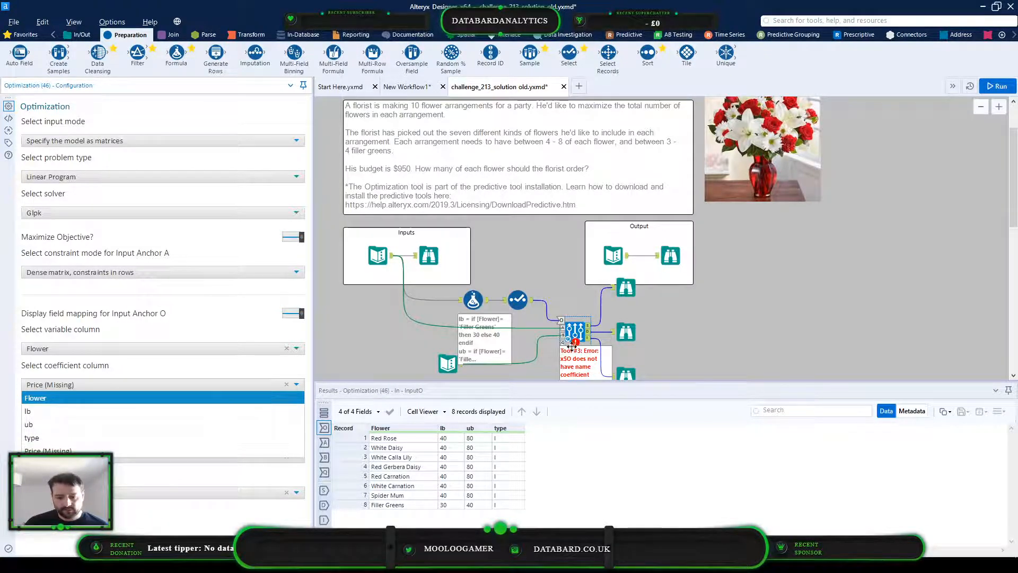
left_click(727, 333)
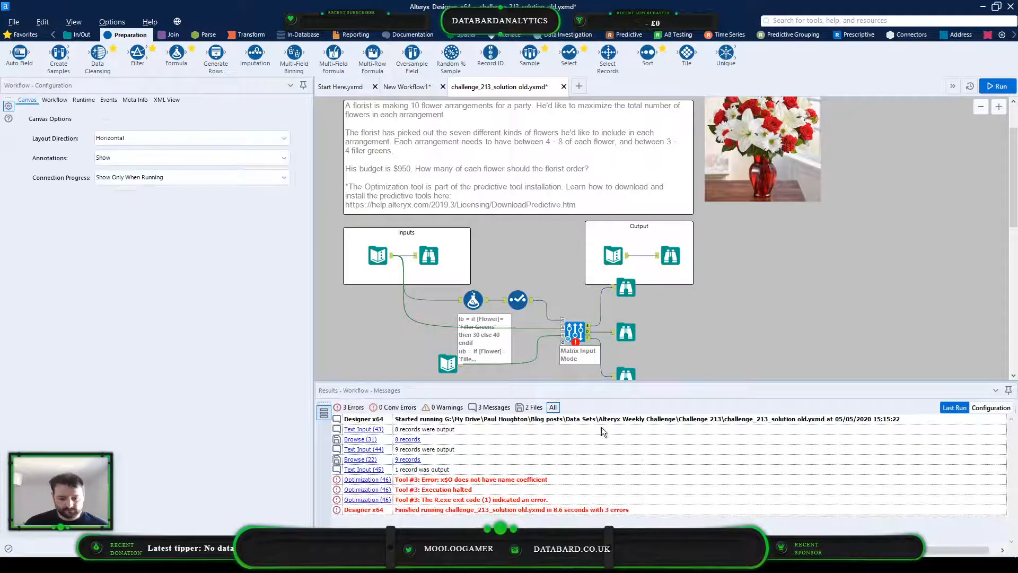
left_click(518, 299)
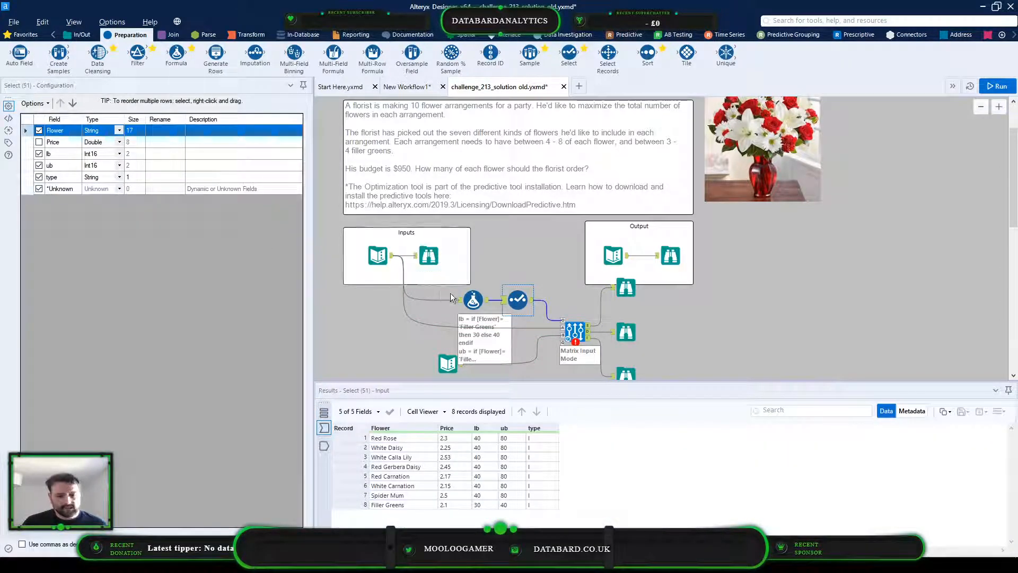
Add a count column to the Formula tool with the expression 1 and the Byte data type
left_click(473, 300)
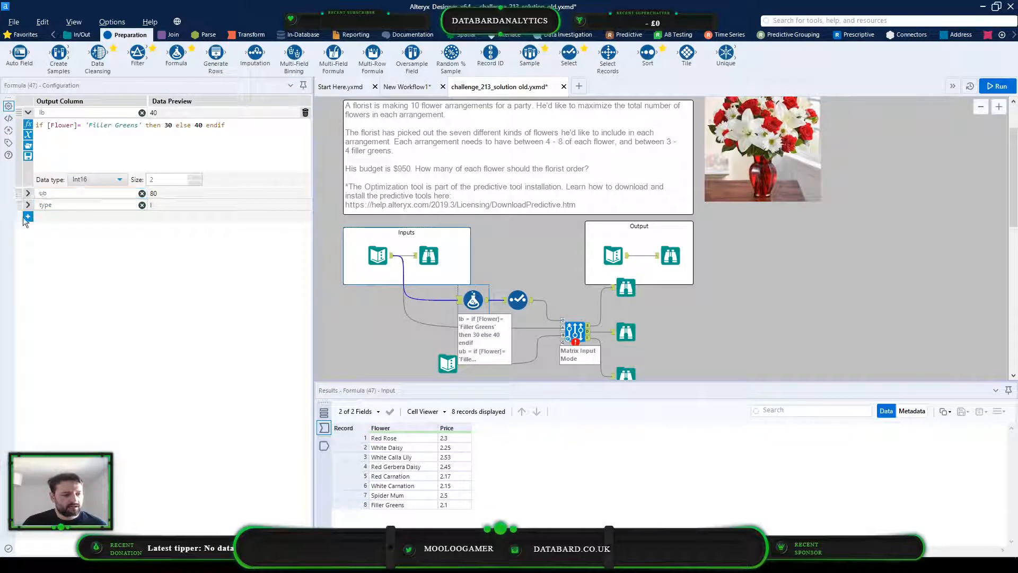
left_click(26, 217)
left_click(79, 216)
left_click(83, 228)
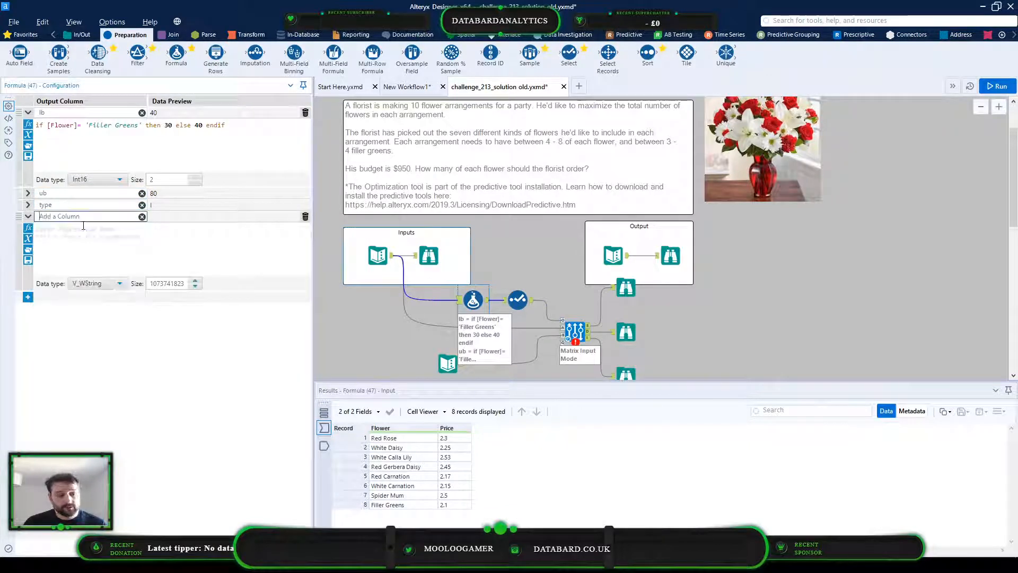
type("count")
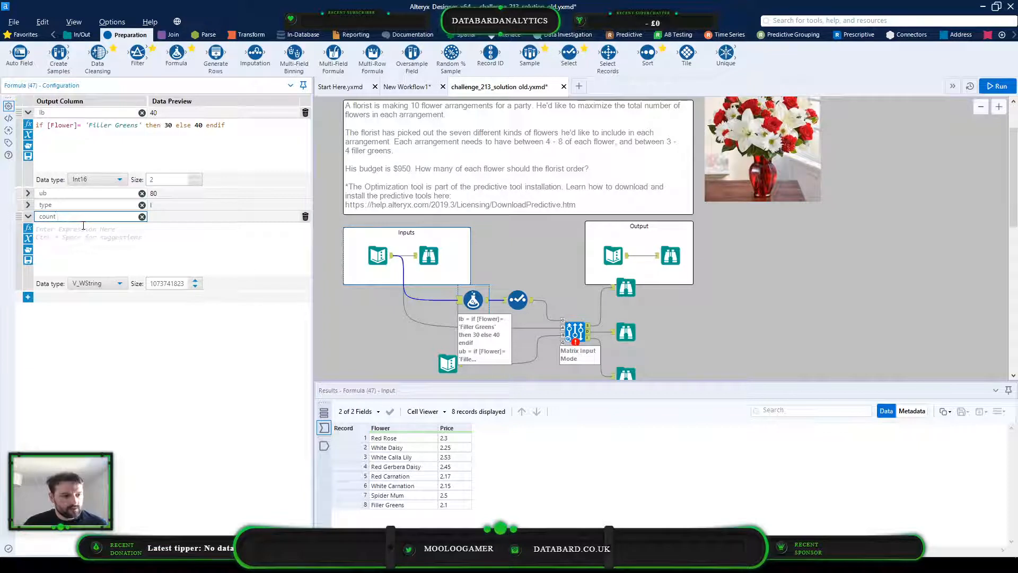
left_click(83, 227)
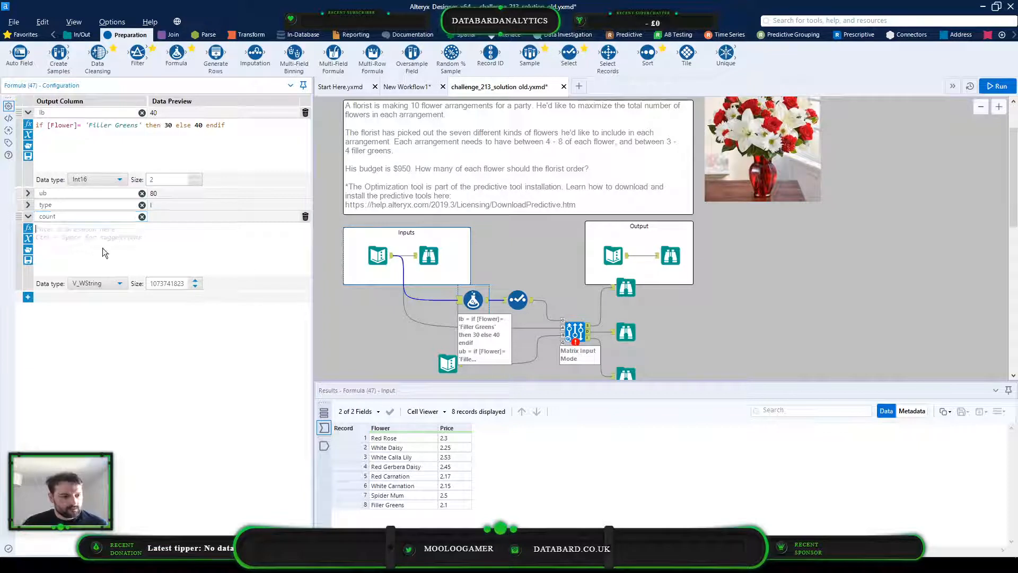
type("1")
left_click(124, 281)
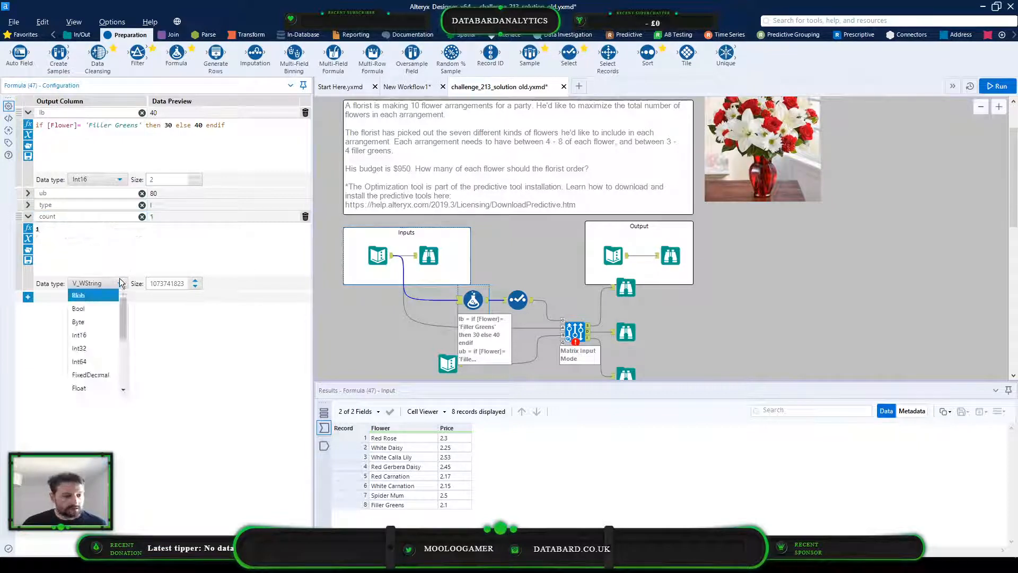
left_click(106, 321)
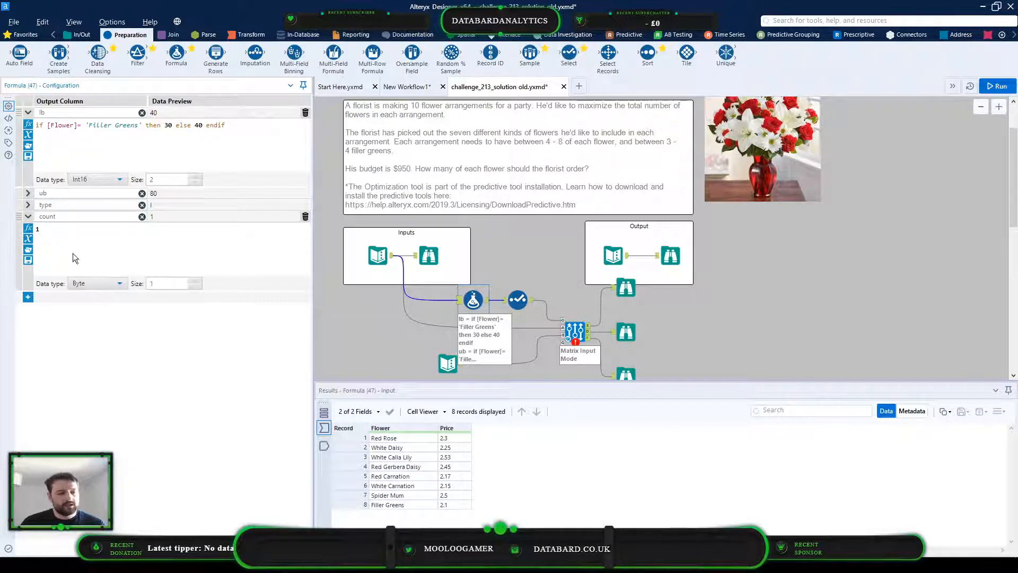
Set the Optimization tool's coefficient column to count and run the workflow
left_click(575, 331)
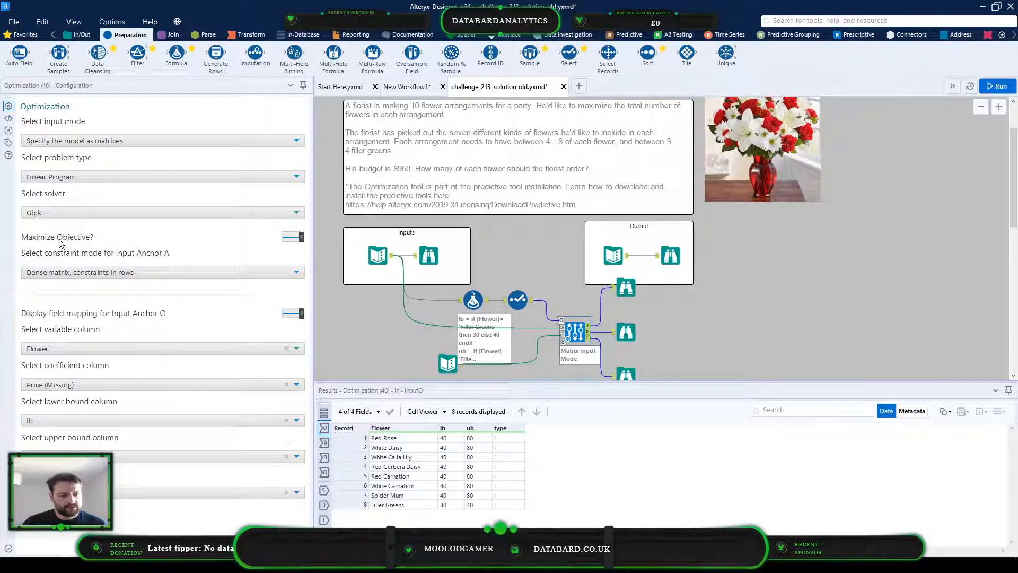
left_click(93, 382)
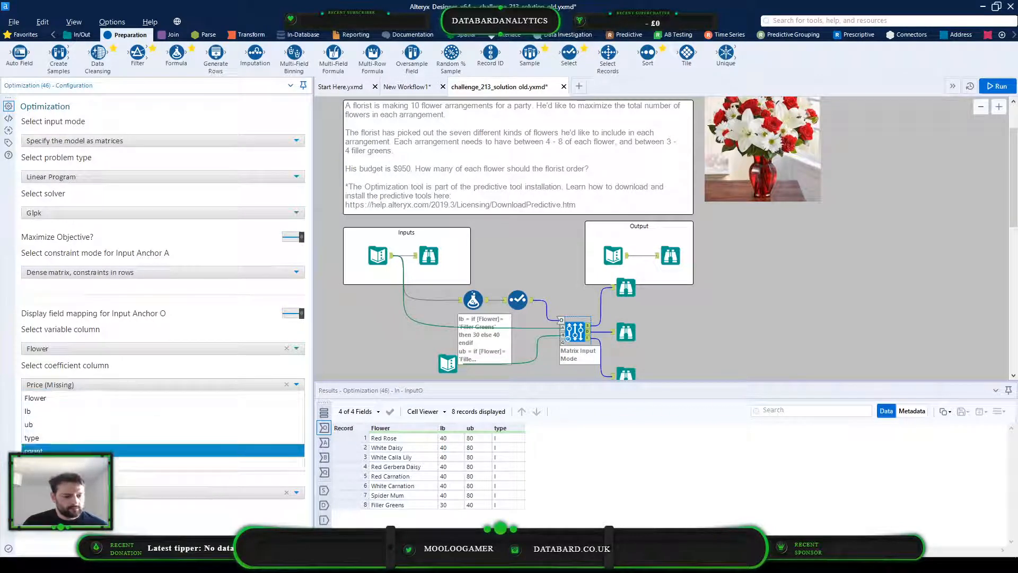
left_click(79, 451)
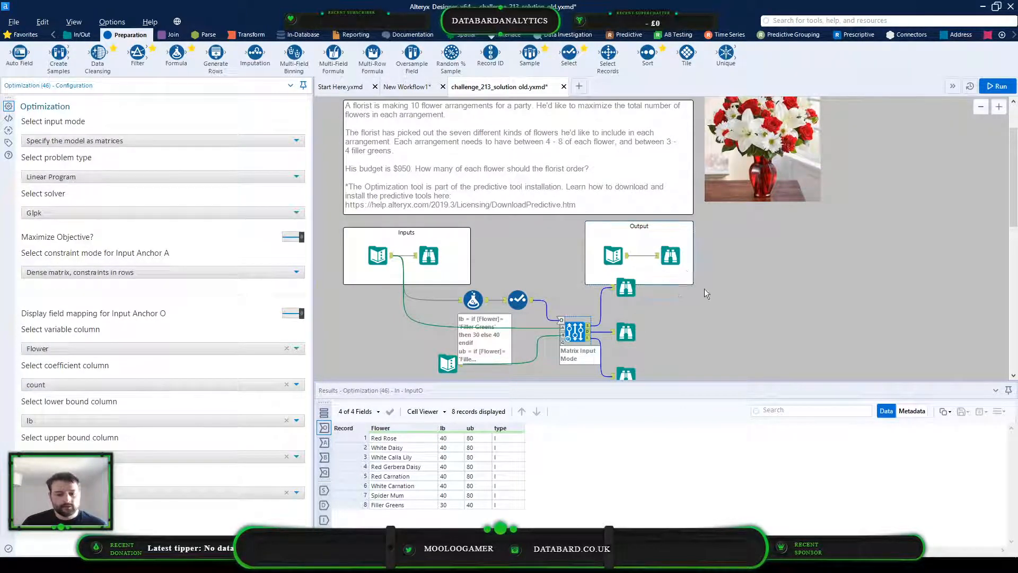
left_click(996, 85)
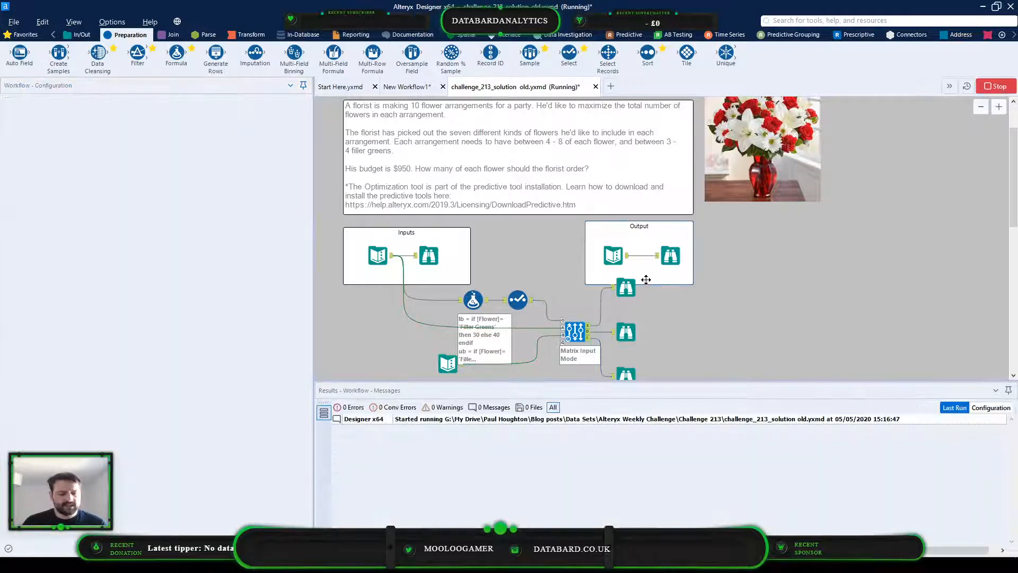
left_click(626, 289)
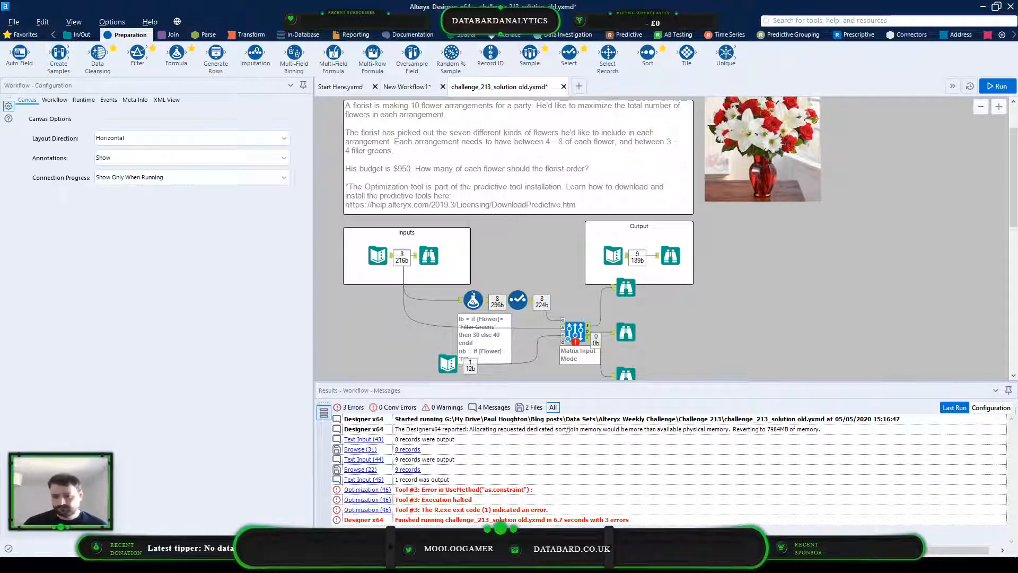
Inspect the Optimization tool's error messages, the Select tool's fields, the Formula tool's type expression and the budget constraint Text Input
left_click(573, 327)
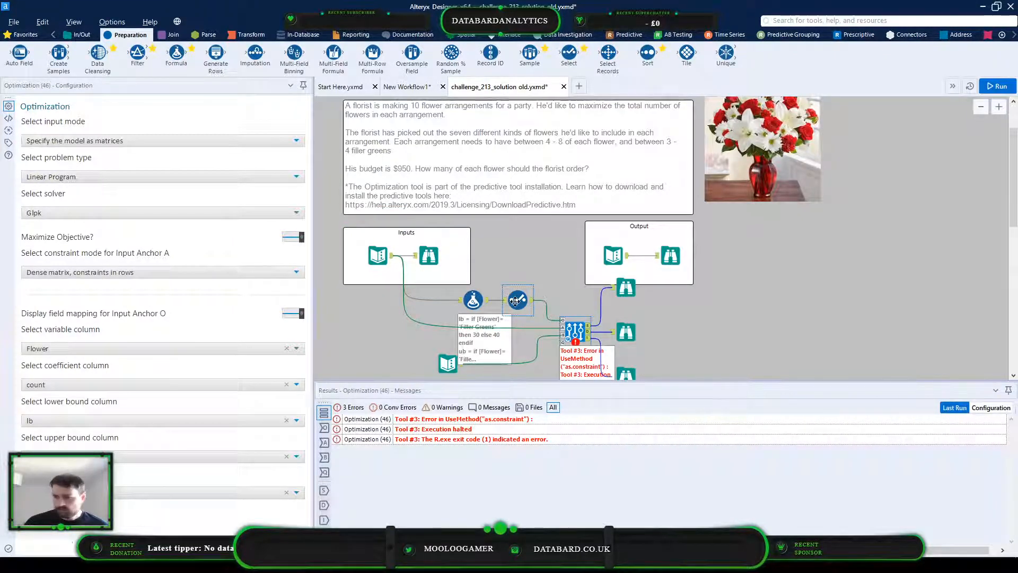
left_click_drag(531, 301, 563, 320)
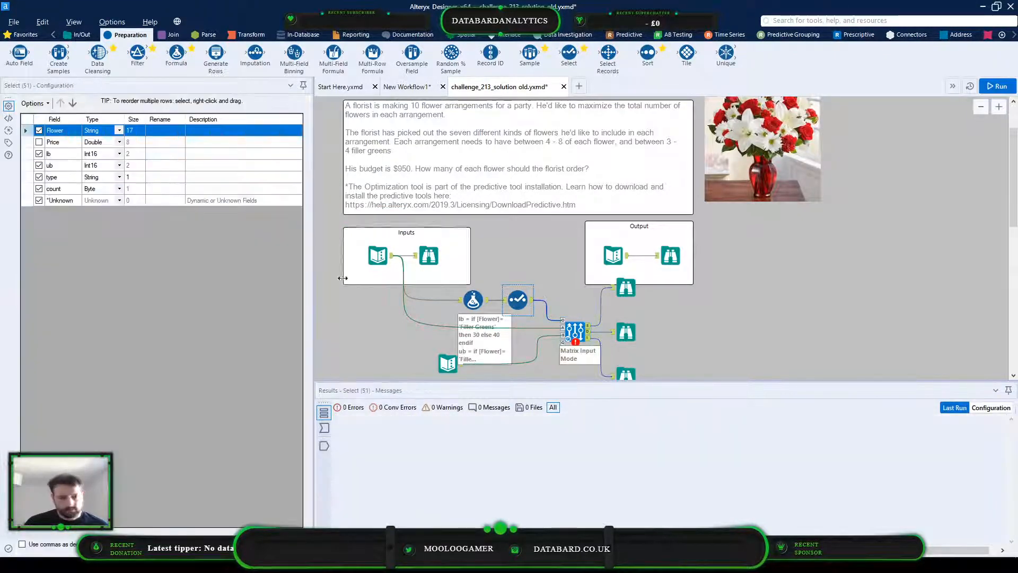
left_click(38, 200)
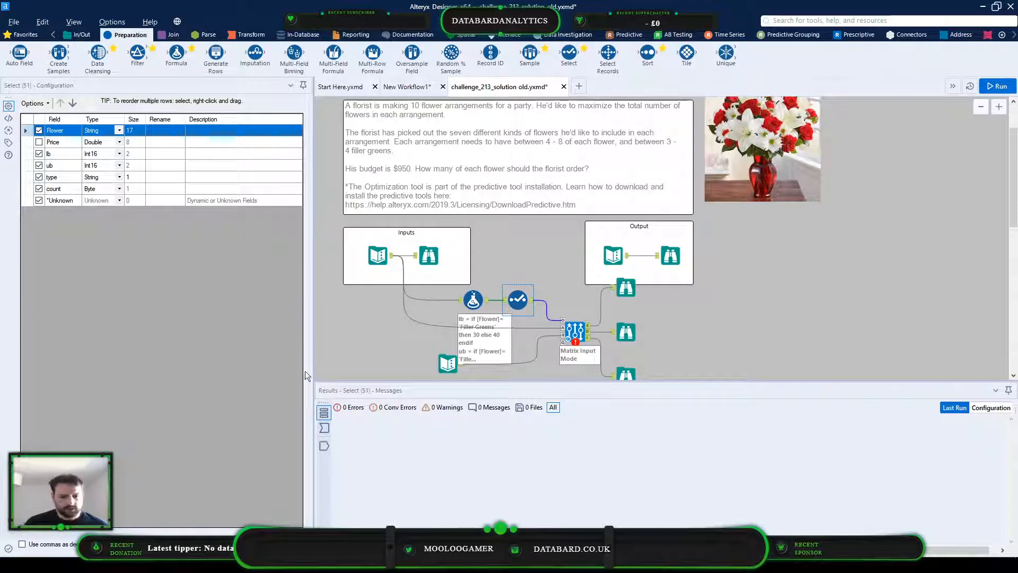
left_click(472, 301)
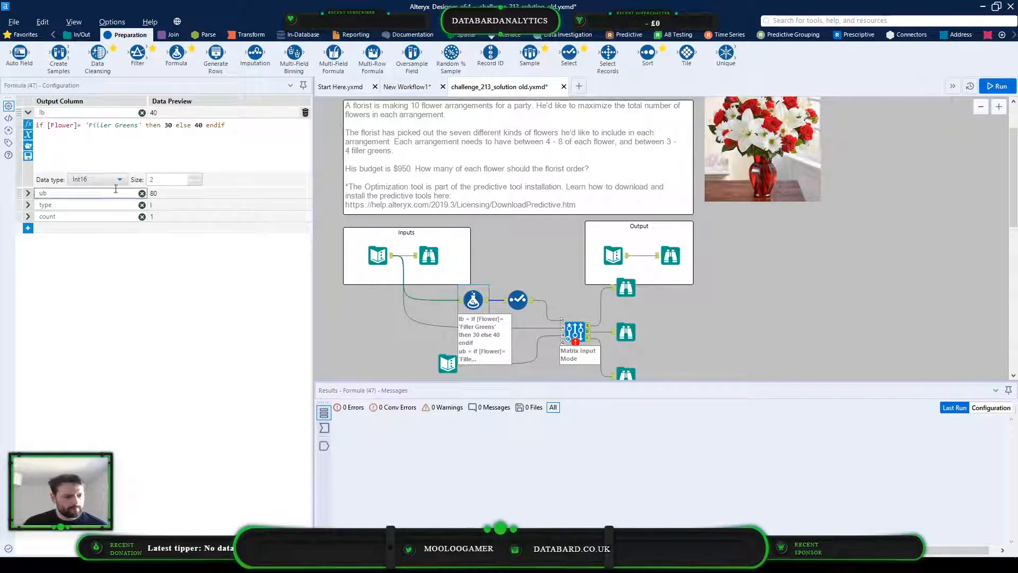
left_click(29, 205)
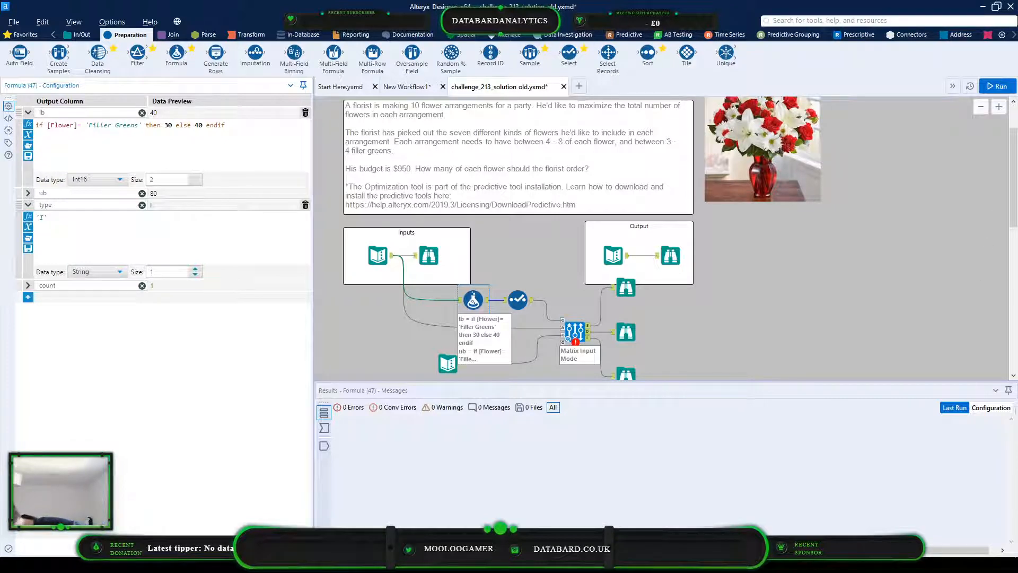
left_click(449, 366)
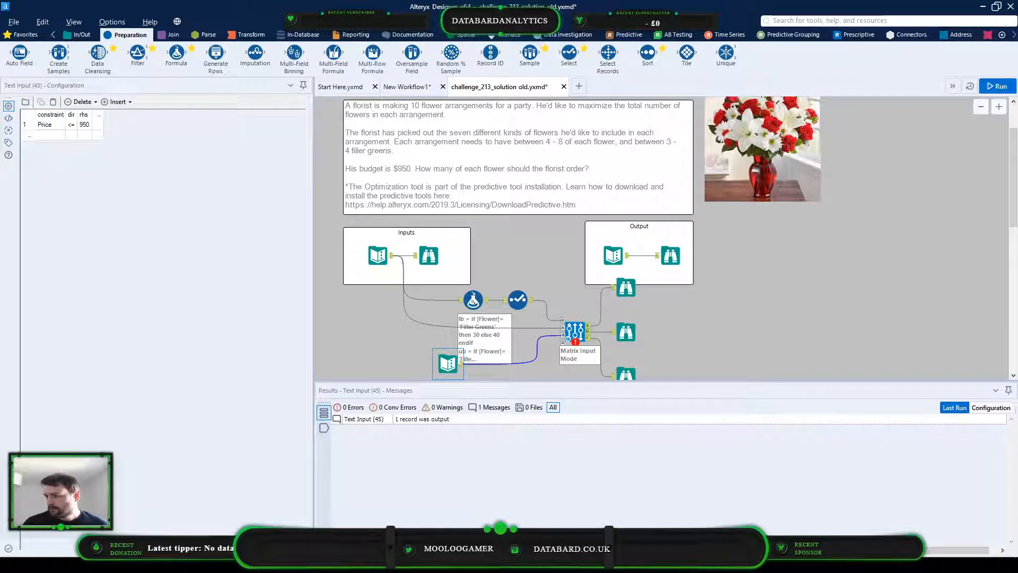
left_click(56, 118)
right_click(57, 121)
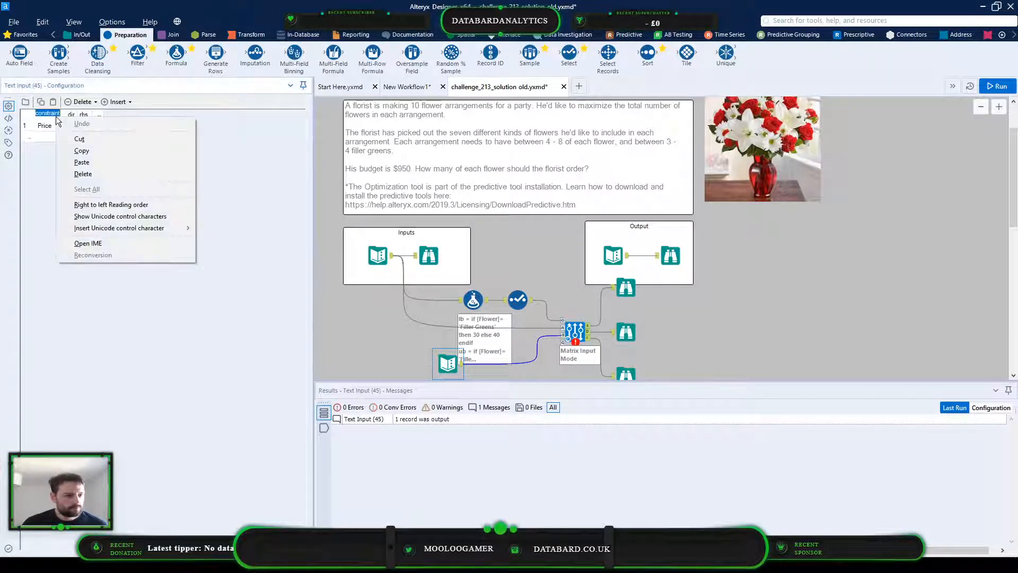
left_click(91, 164)
left_click(186, 189)
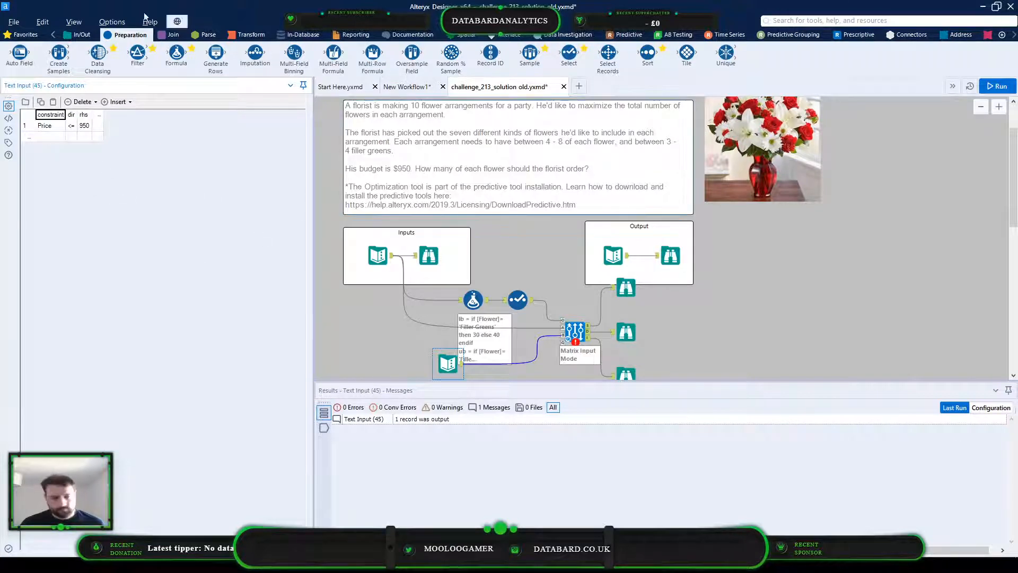
Try the budget constraint's dir value with a space between < and =, and run the workflow
left_click(74, 128)
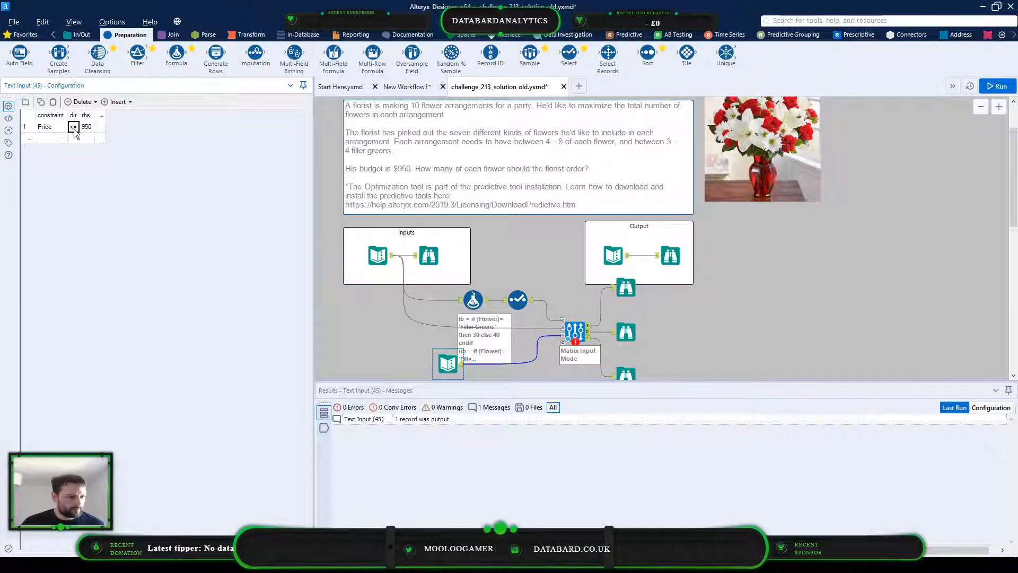
left_click(75, 127)
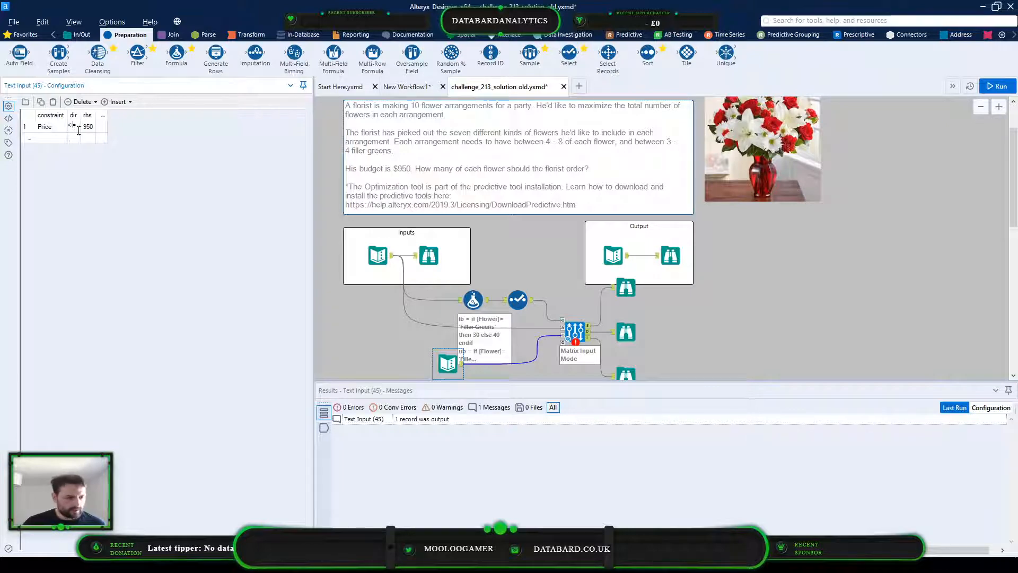
left_click(780, 316)
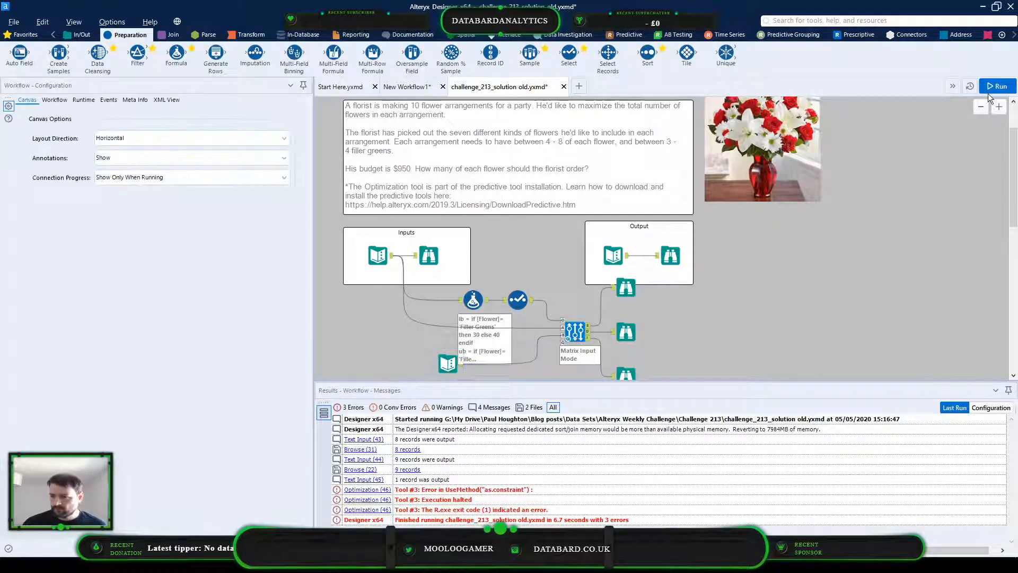
left_click(989, 88)
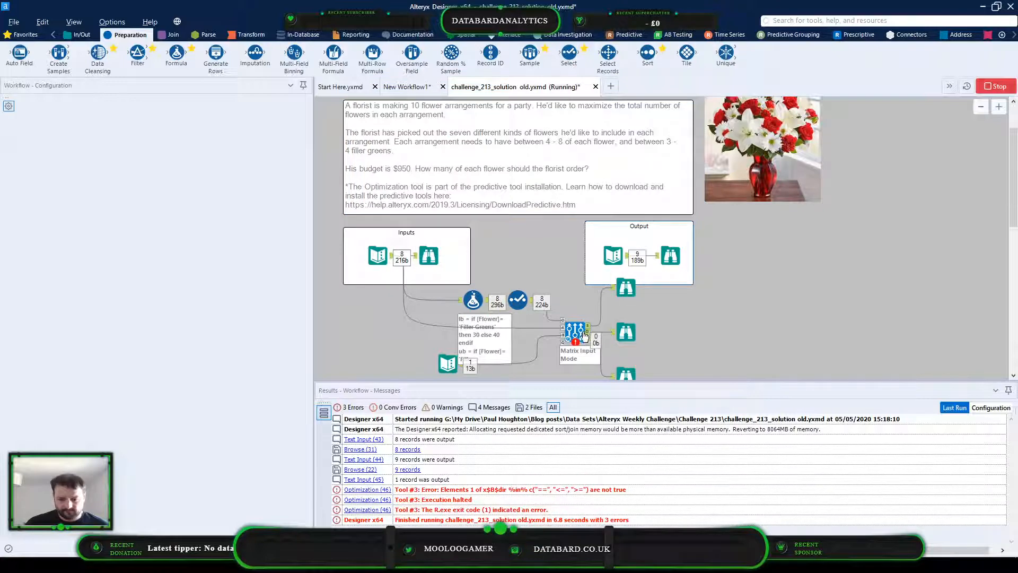
Restore the budget constraint's dir value to <= without the space and rerun the workflow
left_click(582, 496)
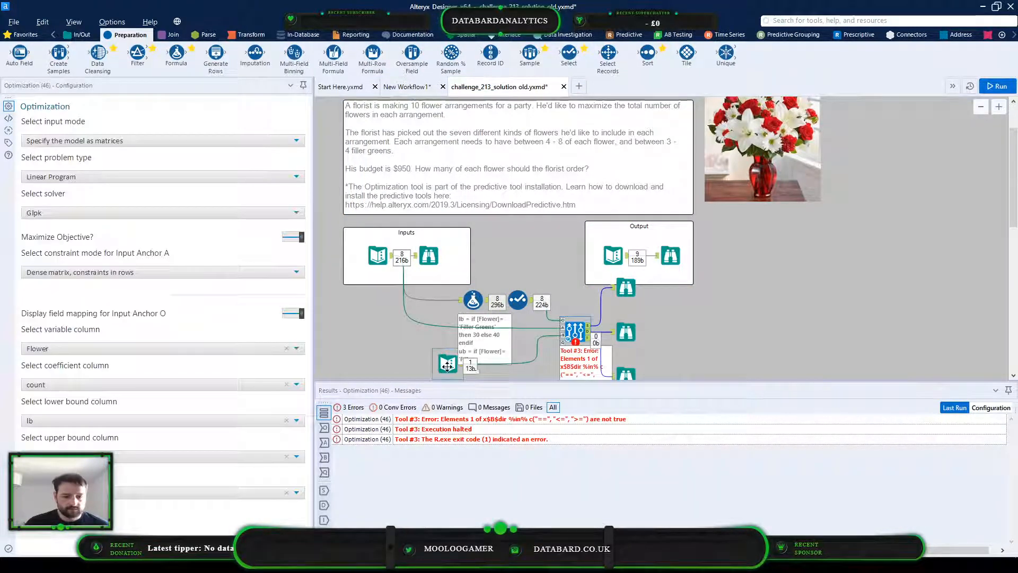
left_click(447, 365)
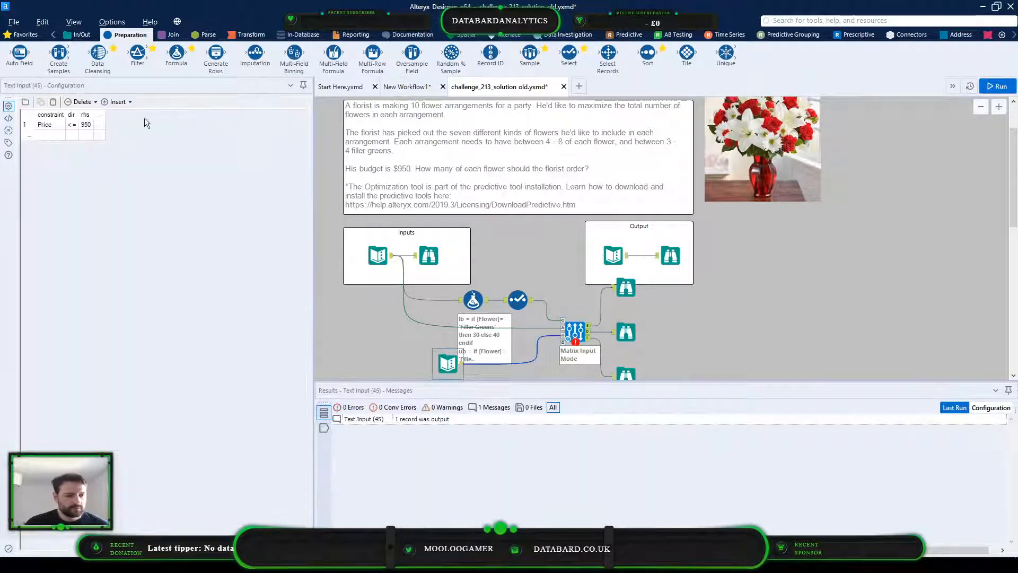
left_click(72, 127)
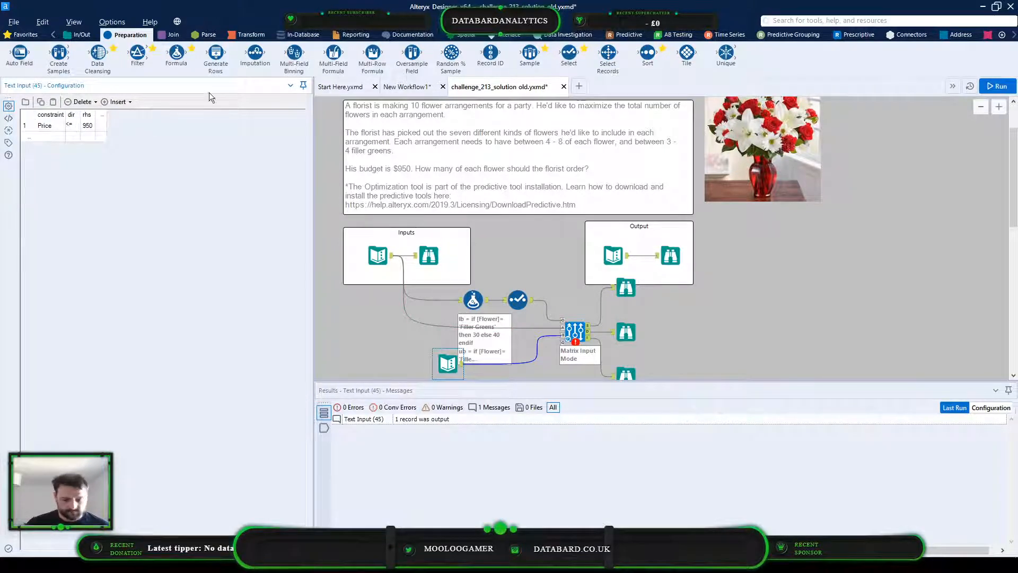
left_click(799, 227)
left_click(997, 90)
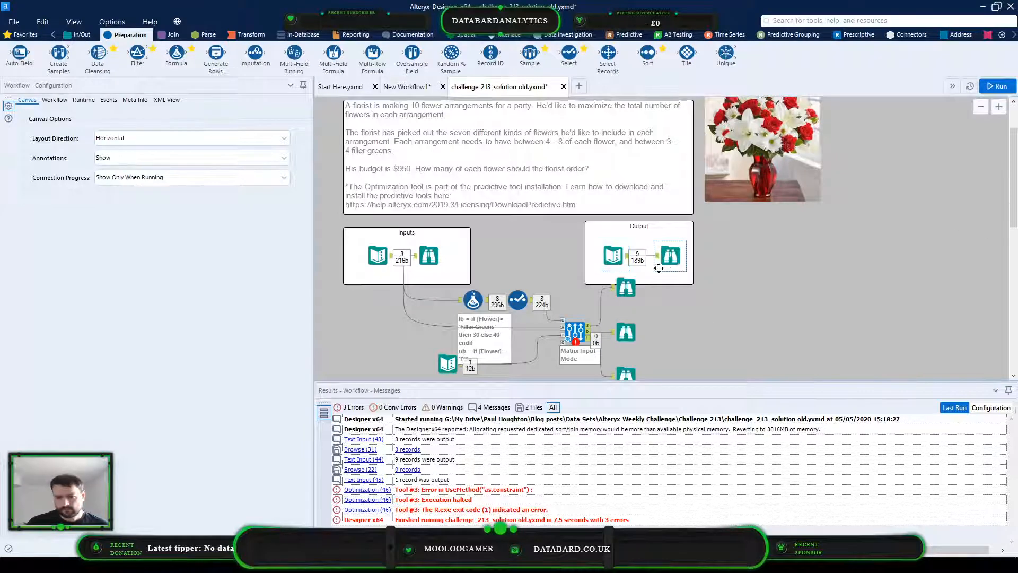
Set the Optimization tool's constraint mode for input anchor A to "Dense matrix, variables in rows" and run the workflow
left_click(575, 332)
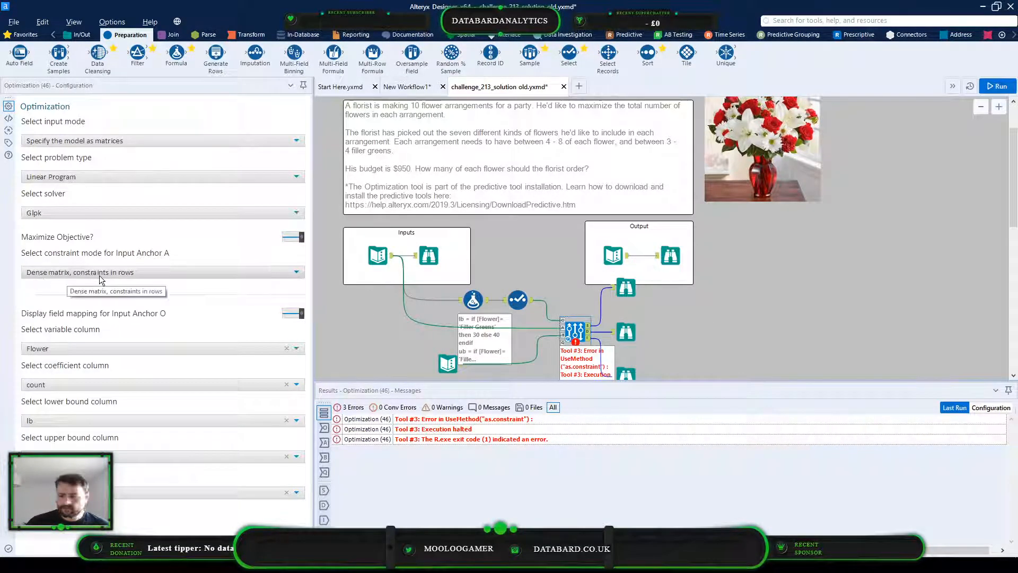
left_click(99, 273)
left_click(91, 302)
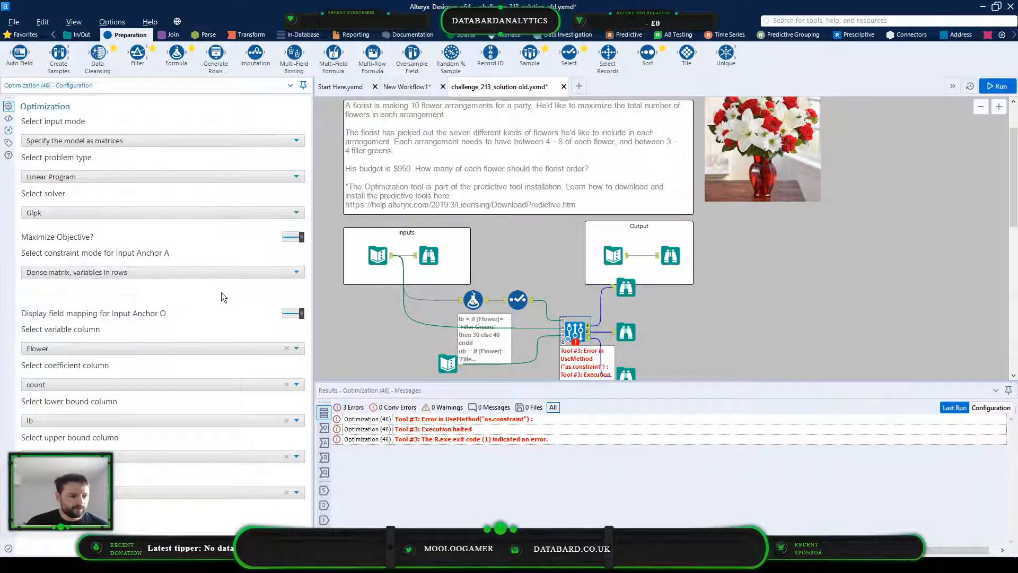
left_click(86, 271)
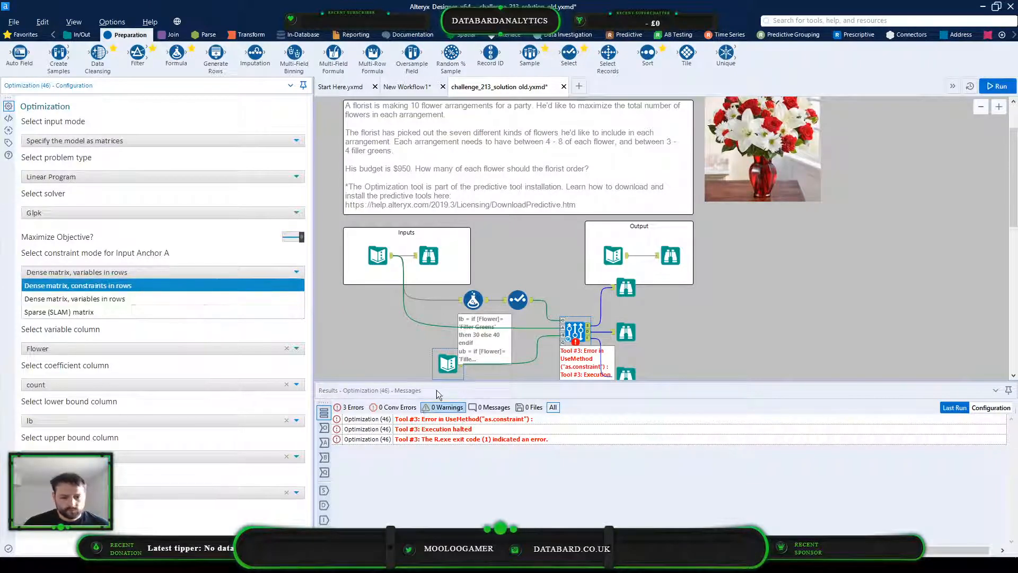
left_click(184, 297)
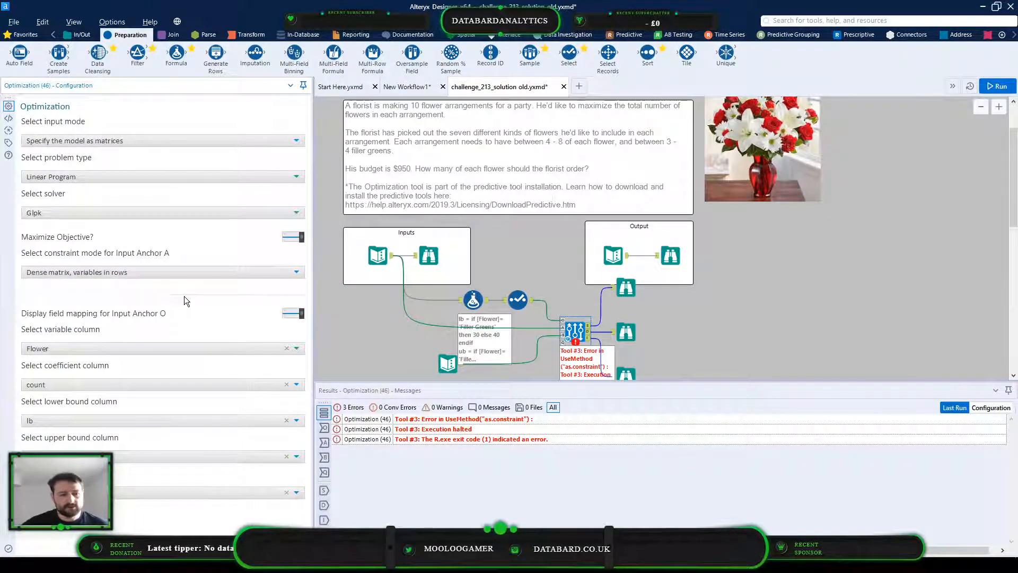
key("ctrl+r")
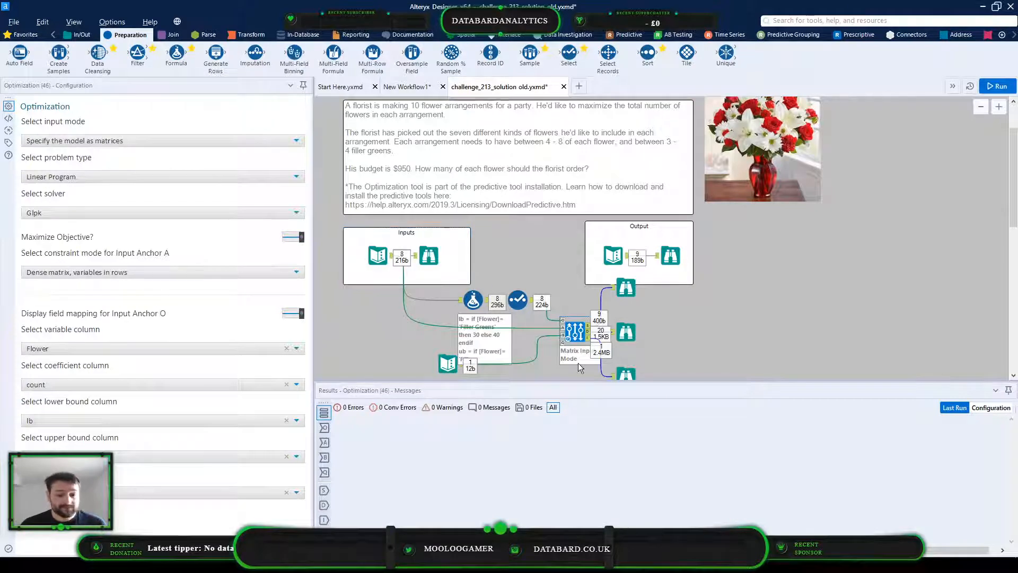
Compare the expected output's Browse data with the Browse data from the Optimization tool's first output
left_click(625, 287)
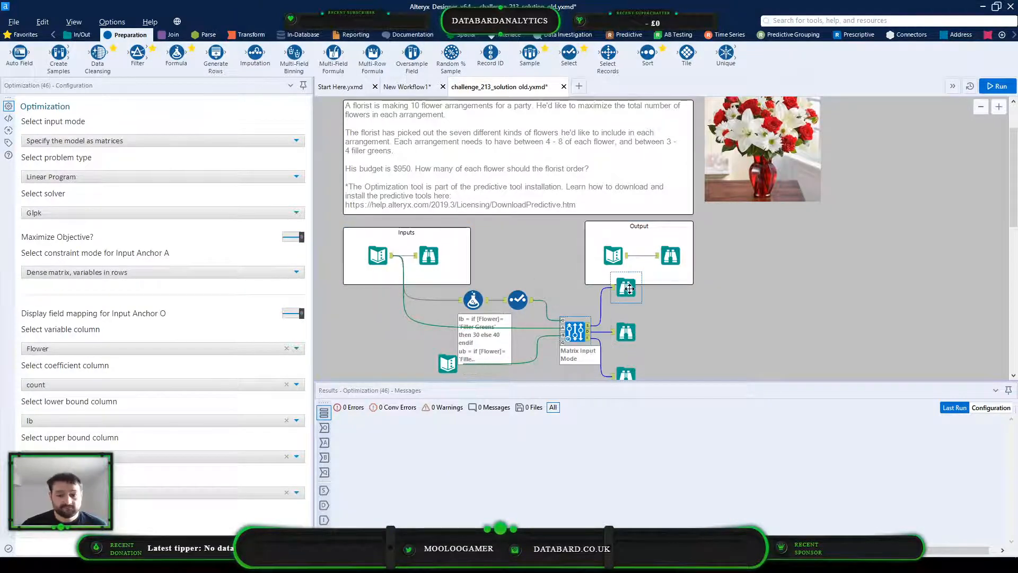
left_click(669, 256)
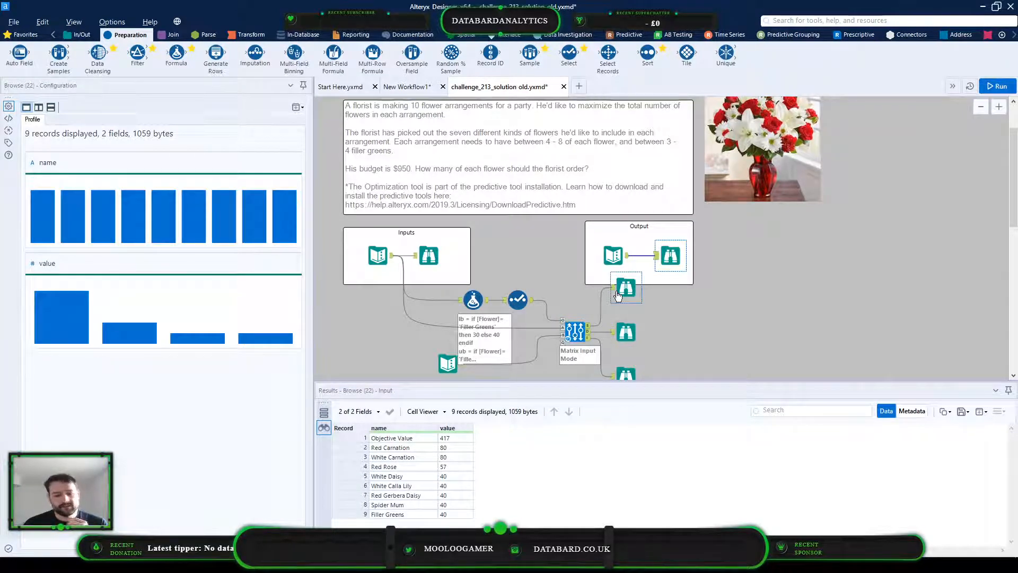
left_click(618, 295)
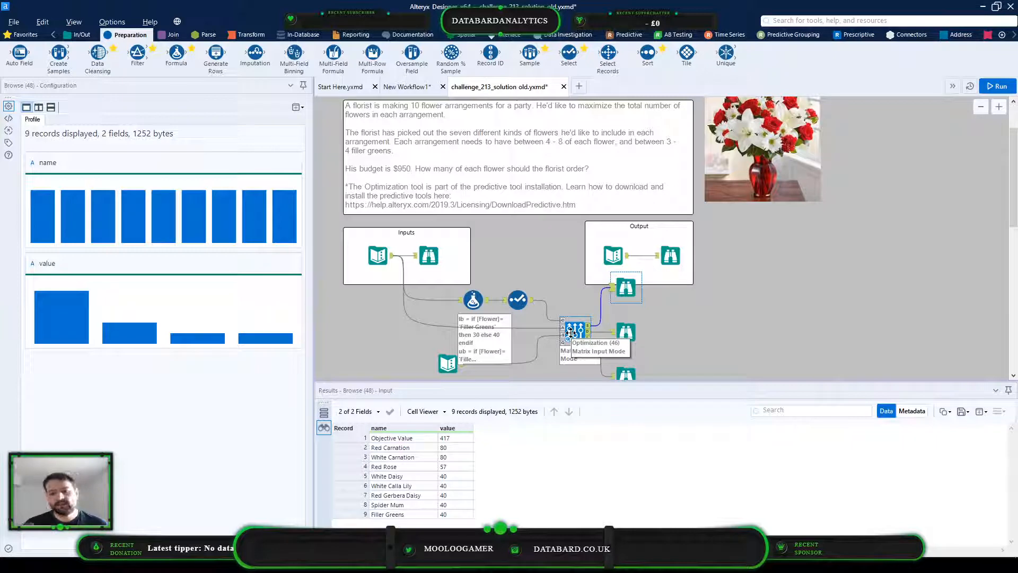
Review the Optimization tool's configuration and compare its first output's Browse data with the expected output's Browse data
left_click(570, 333)
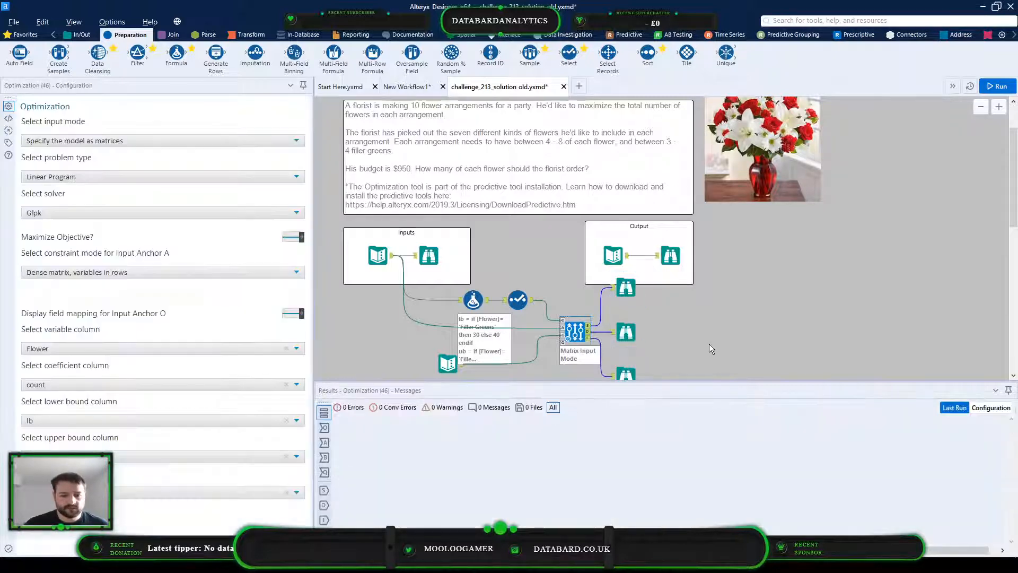
left_click(625, 286)
left_click(448, 438)
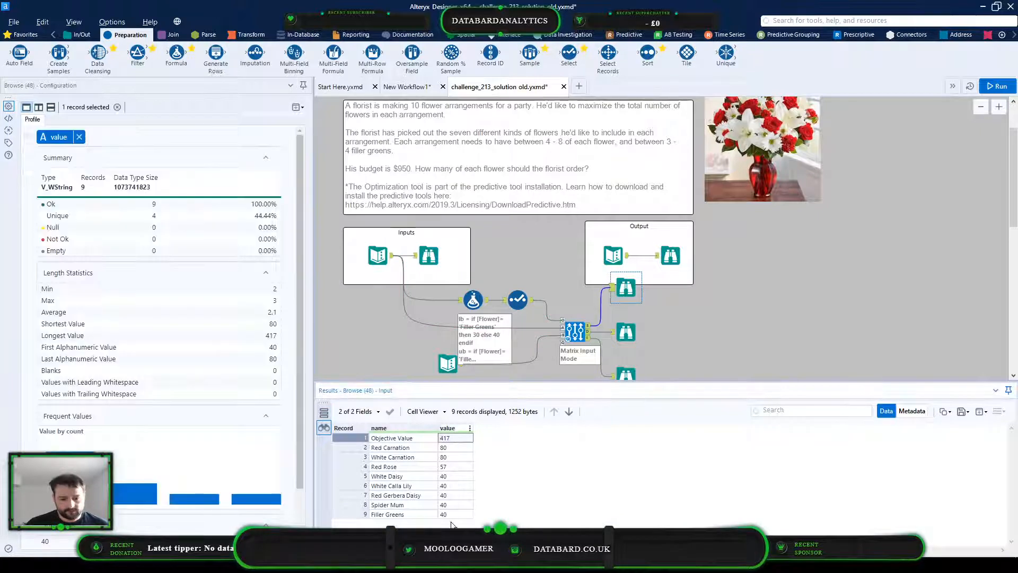
left_click(670, 255)
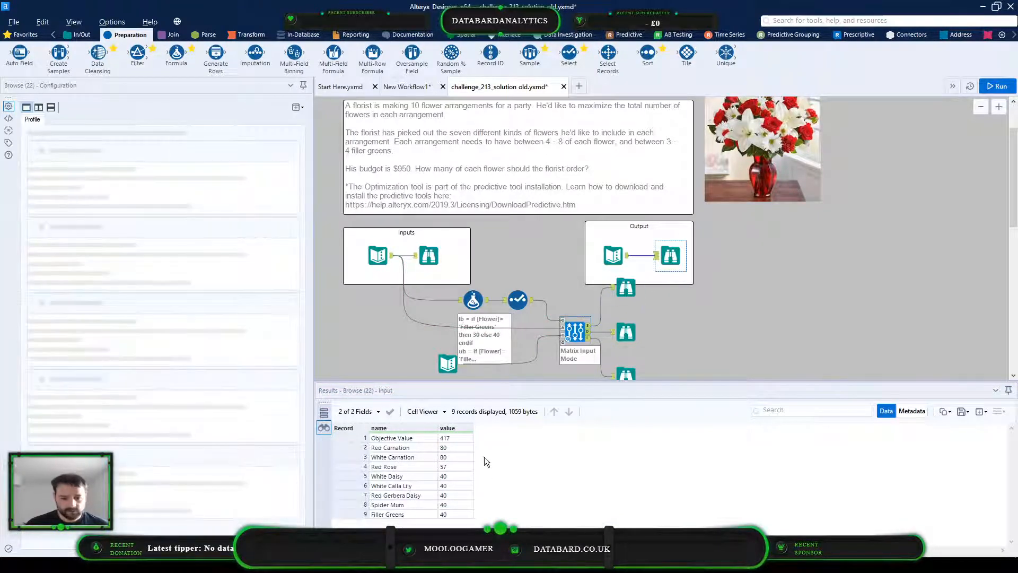
left_click(620, 292)
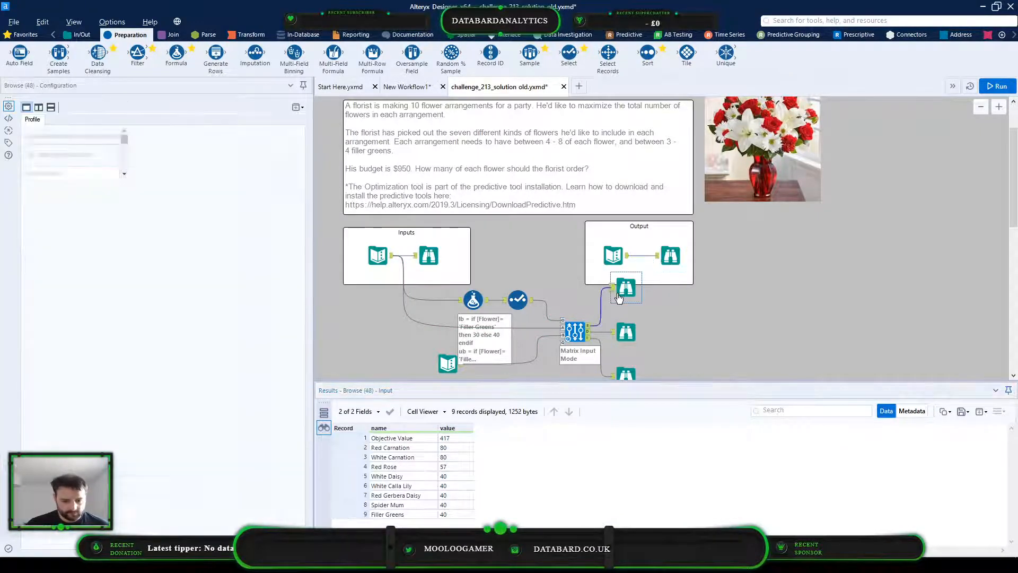
left_click(670, 255)
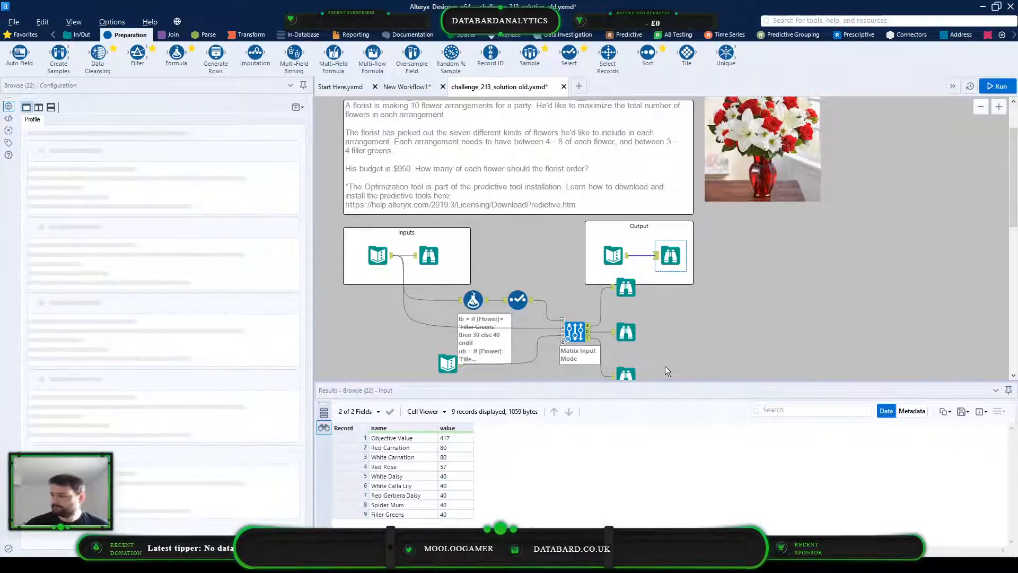
Close the challenge_213_solution old.yxmd workflow without saving its changes
left_click(847, 205)
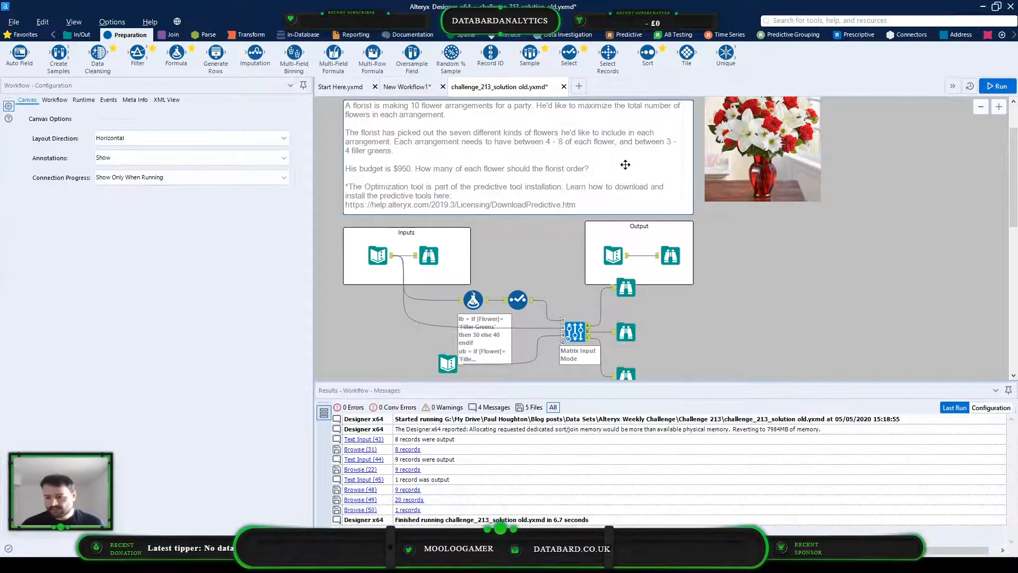
left_click(564, 88)
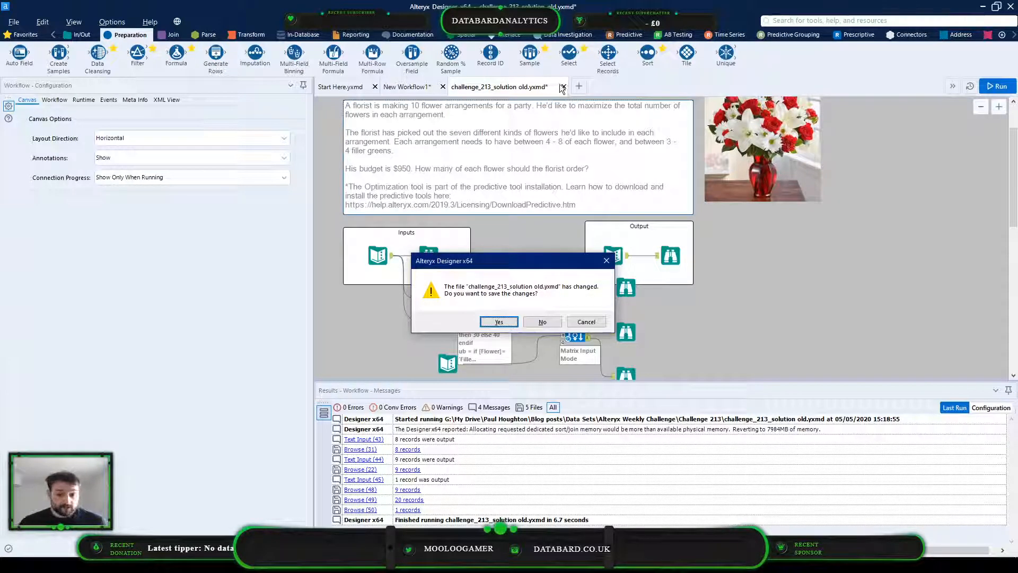
left_click(542, 322)
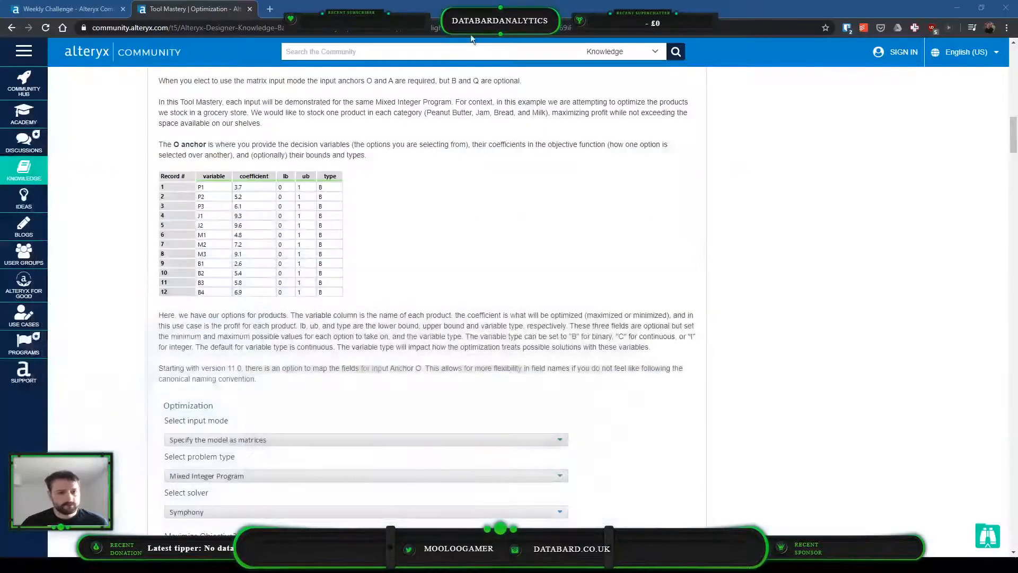
Switch to the browser and open "Challenge #214: US Military and High Points" from the Weekly Challenge list
left_click(983, 6)
left_click(37, 9)
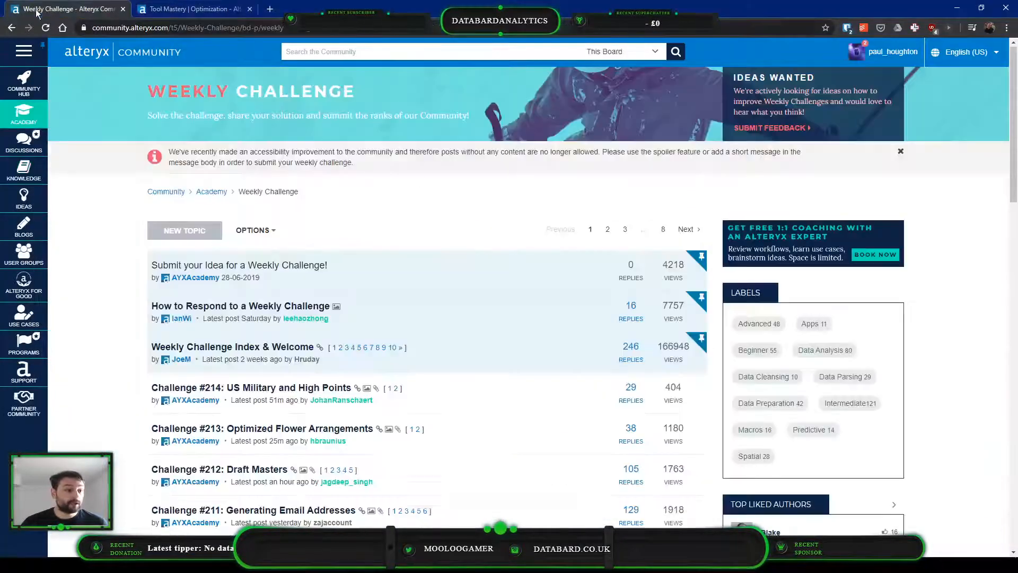
left_click(299, 390)
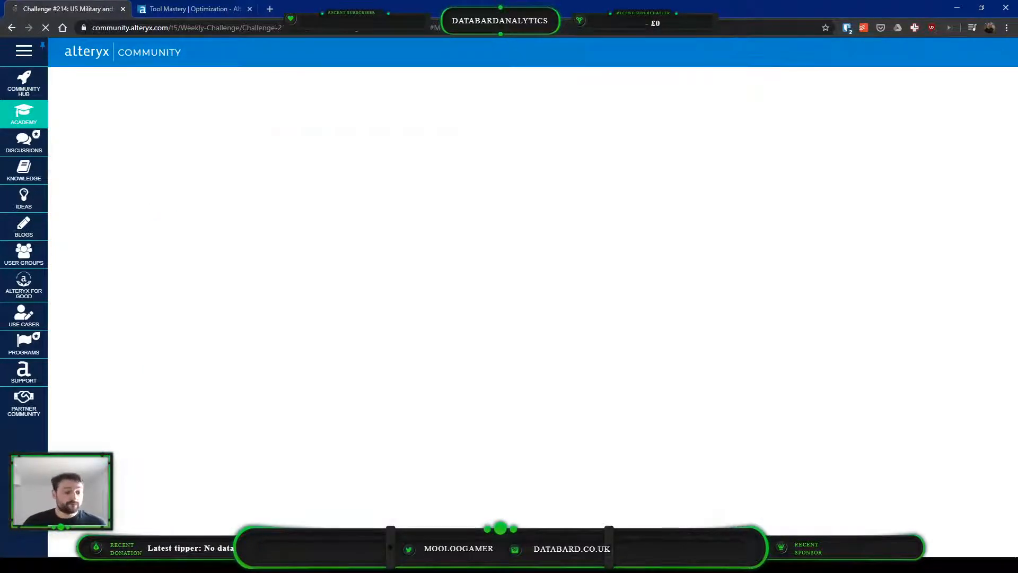
Switch back to Alteryx Designer and close Start Here.yxmd and New Workflow1, discarding the changes
left_click(112, 564)
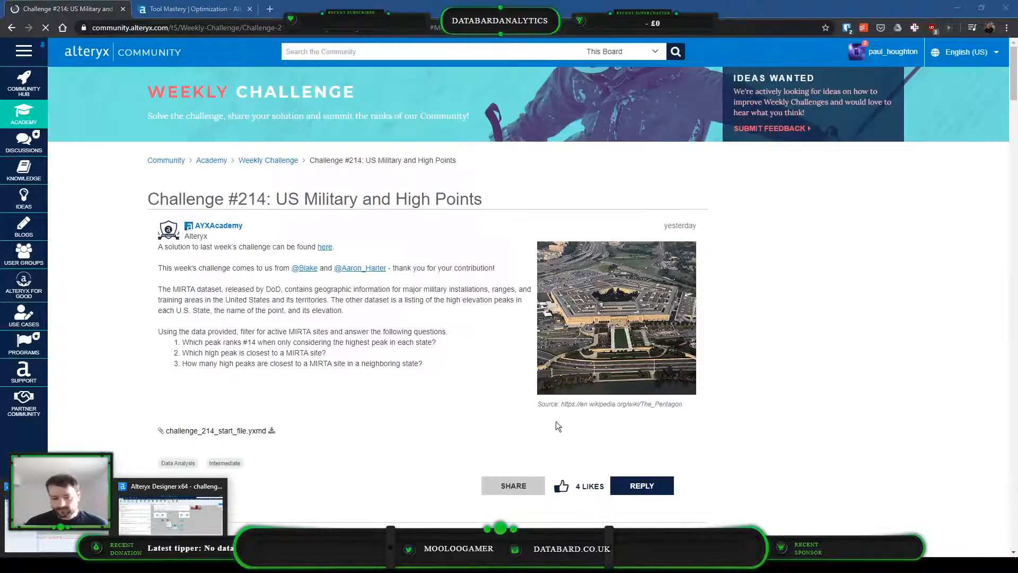
left_click(170, 509)
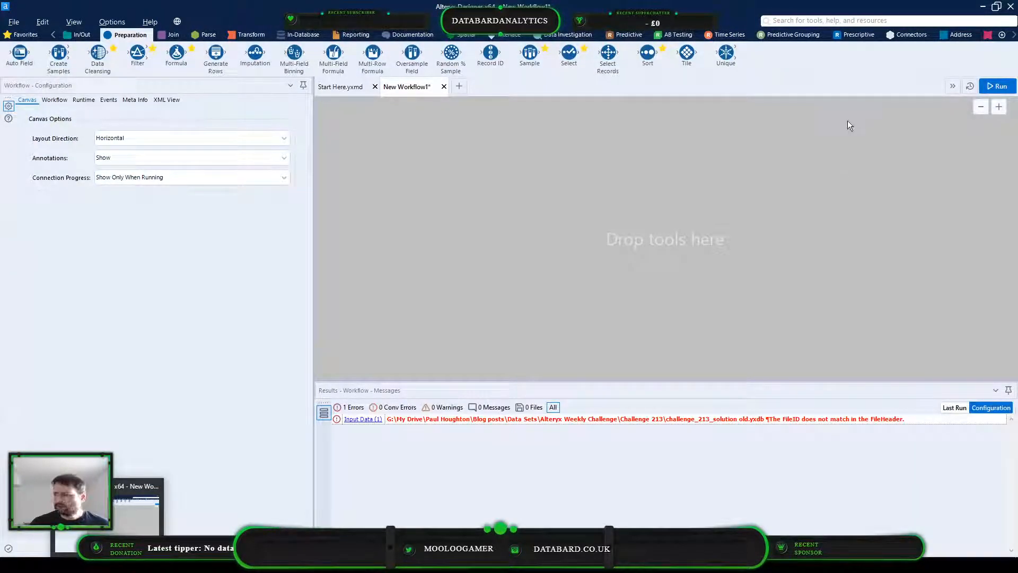
left_click(375, 87)
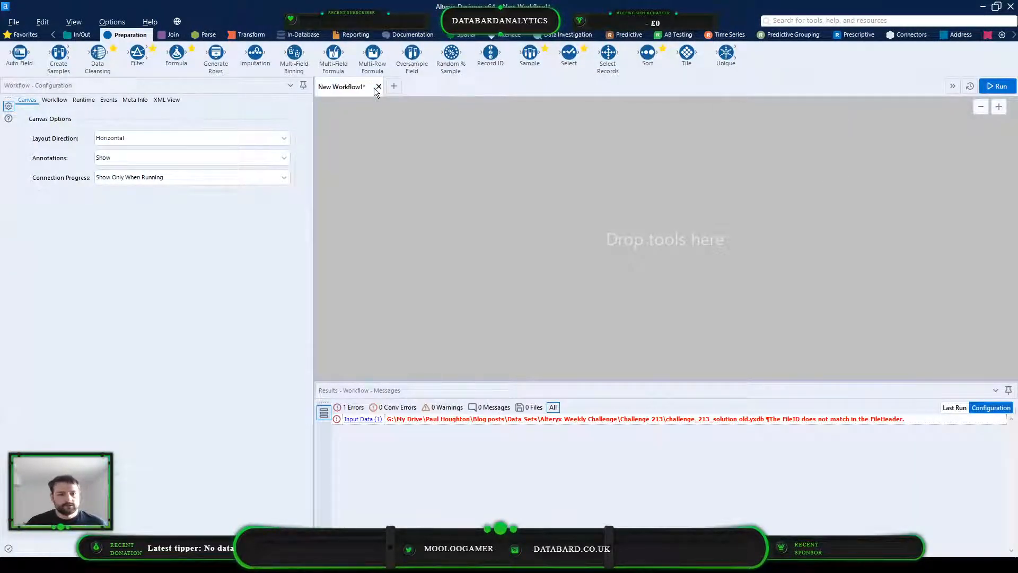
left_click(379, 87)
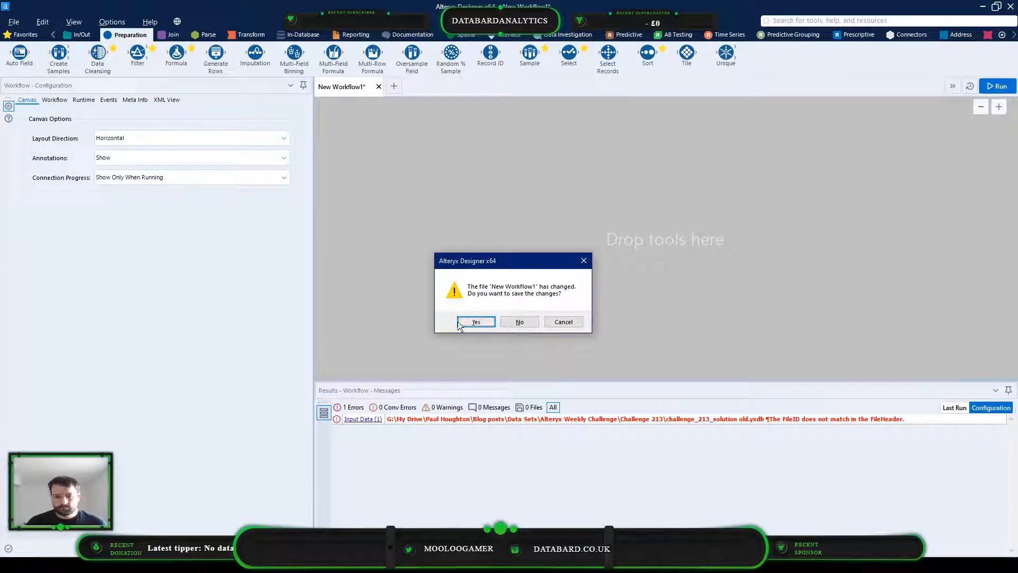
left_click(525, 322)
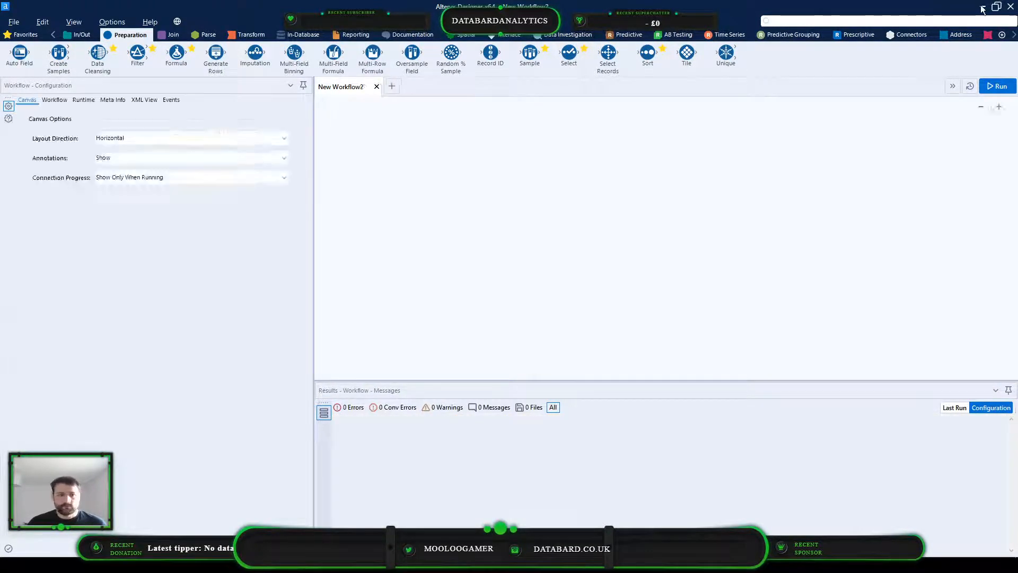
Return to the browser and read the Challenge #214 description of the MIRTA and high-peak datasets and its three questions
left_click(982, 6)
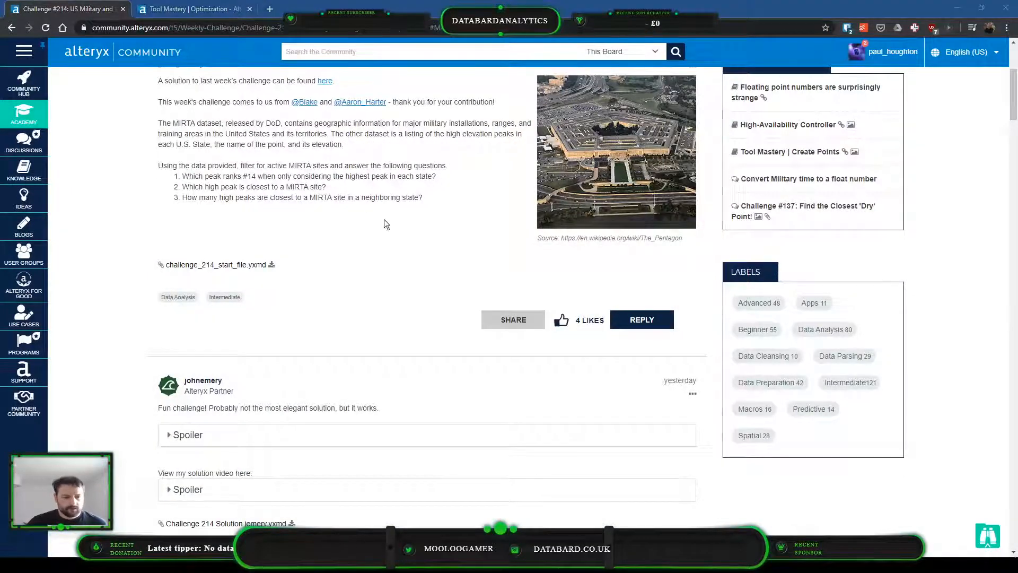
scroll(385, 224, "up", 3)
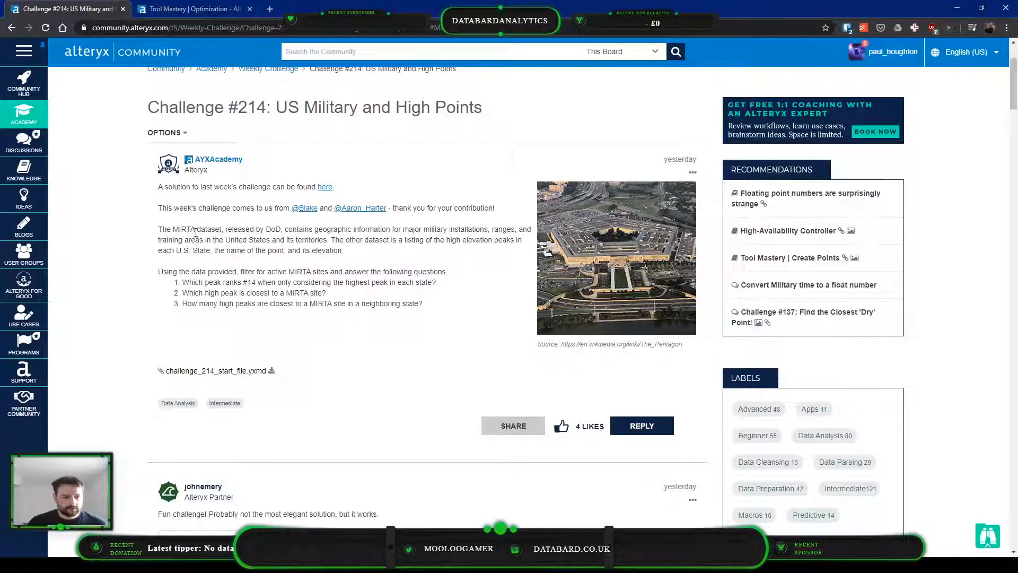
left_click_drag(196, 232, 364, 251)
left_click(457, 234)
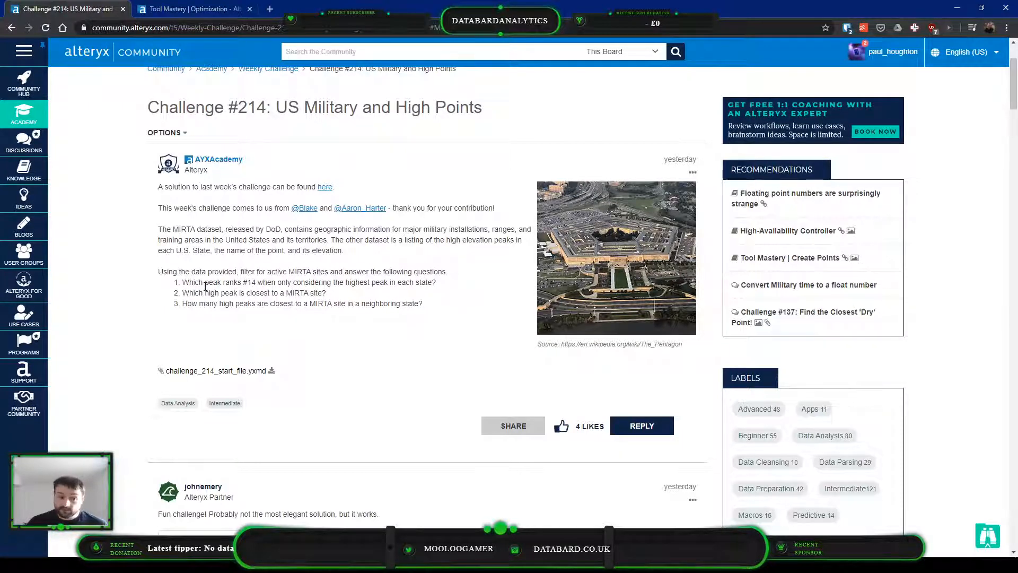
left_click_drag(205, 285, 346, 282)
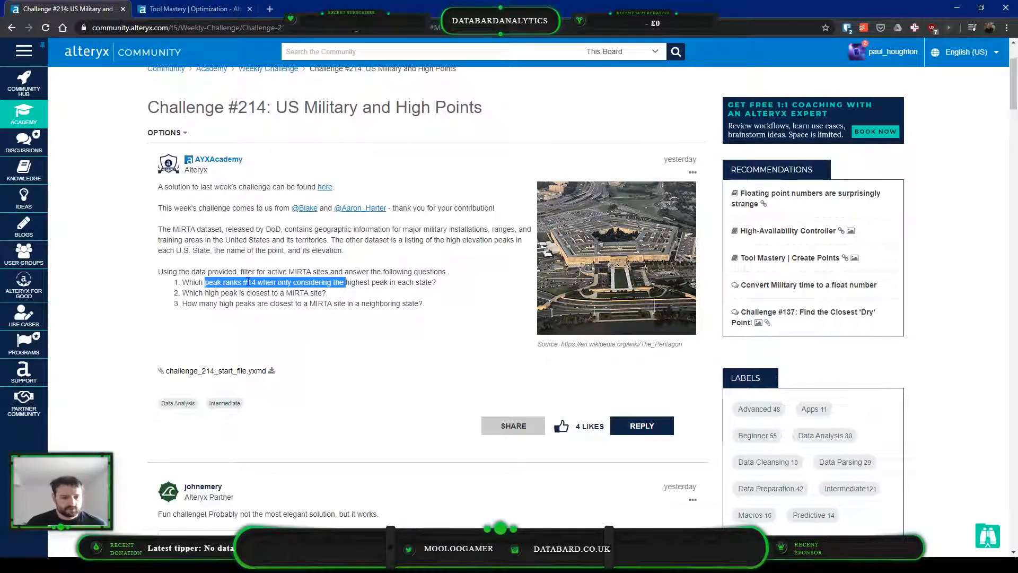
left_click(251, 282)
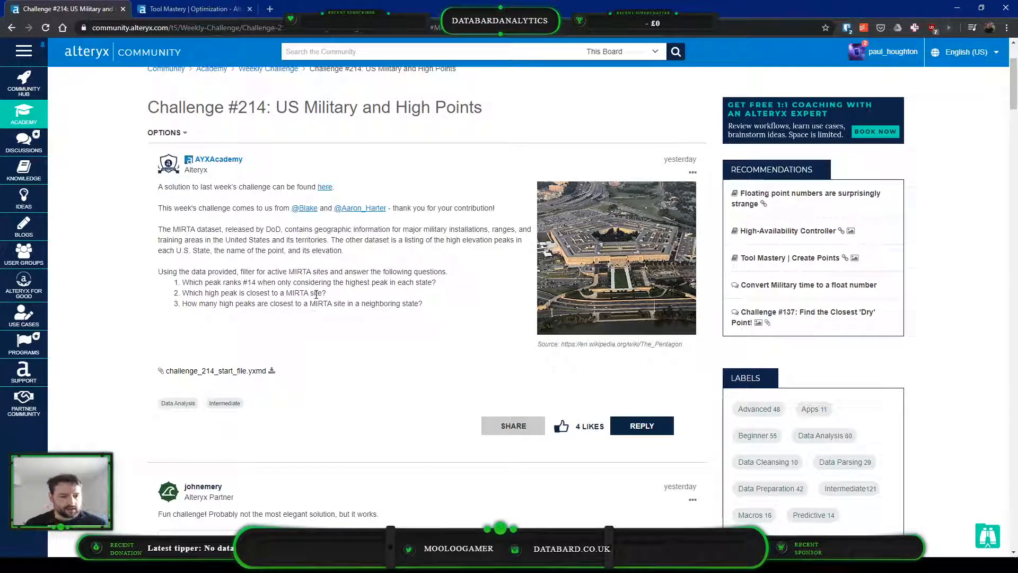
left_click_drag(219, 300, 384, 300)
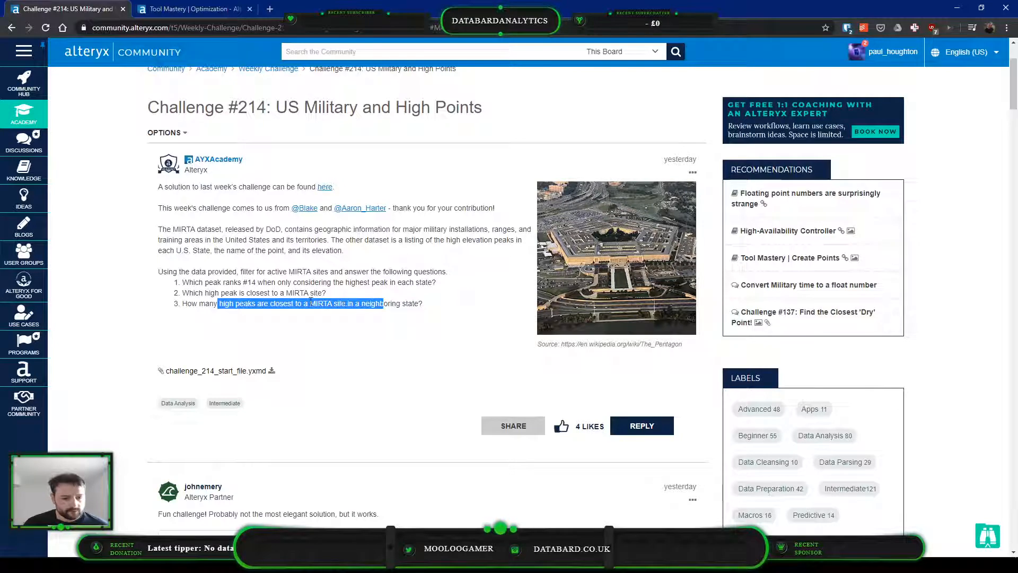
left_click(373, 303)
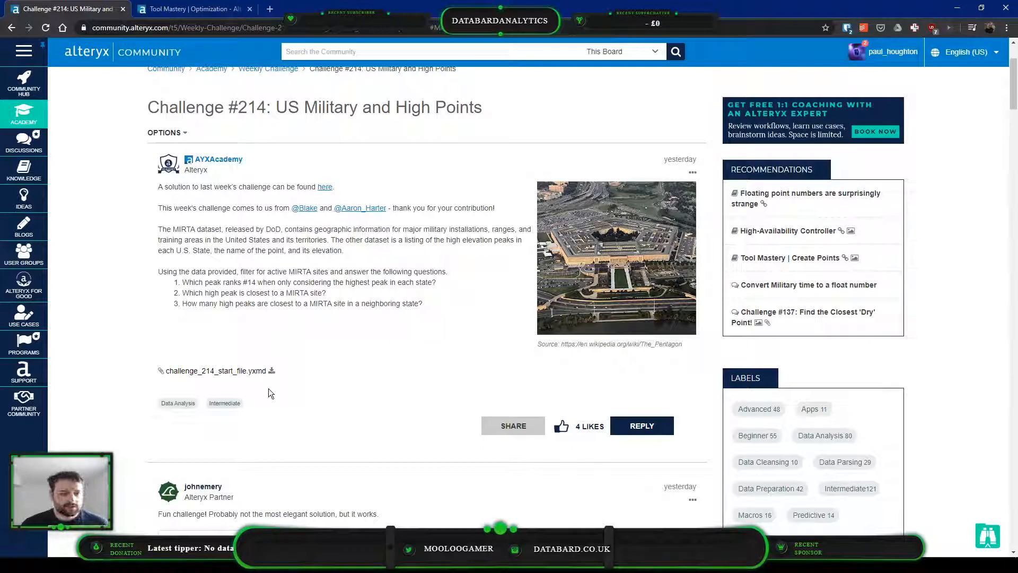
Download challenge_214_start_file.yxmd and bring up the Downloads folder that contains it
left_click(272, 369)
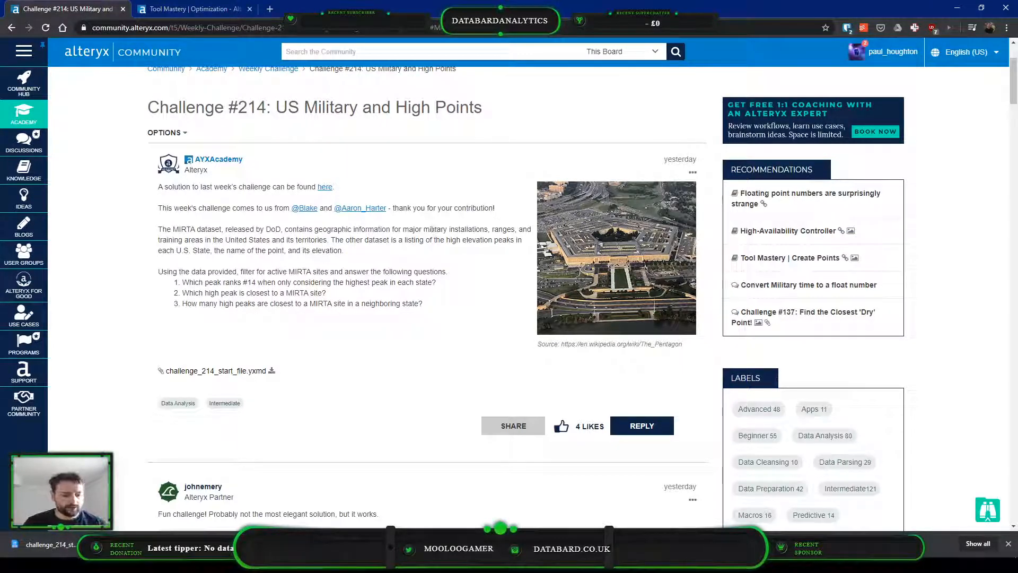
left_click(107, 544)
left_click(134, 509)
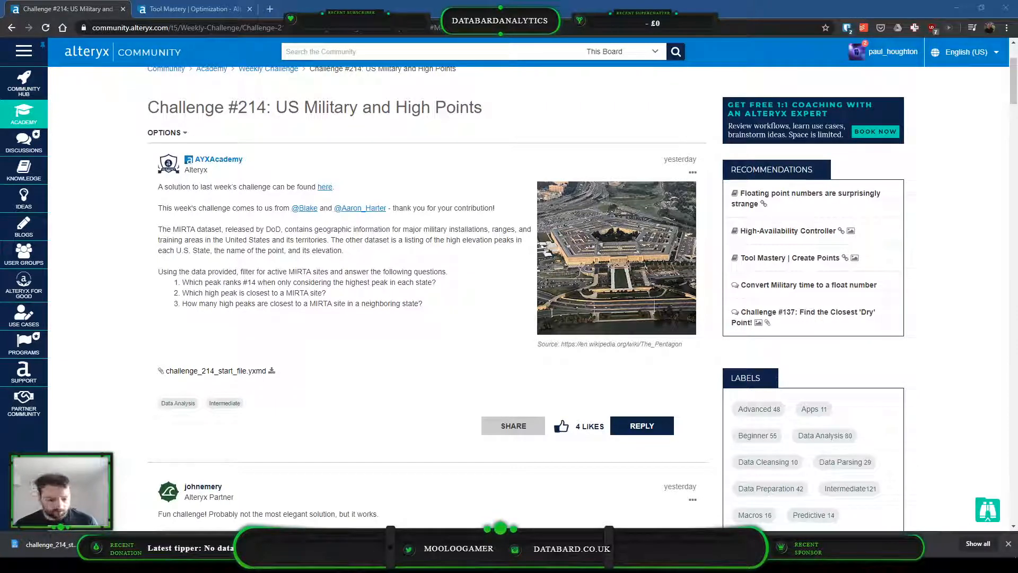
left_click(167, 563)
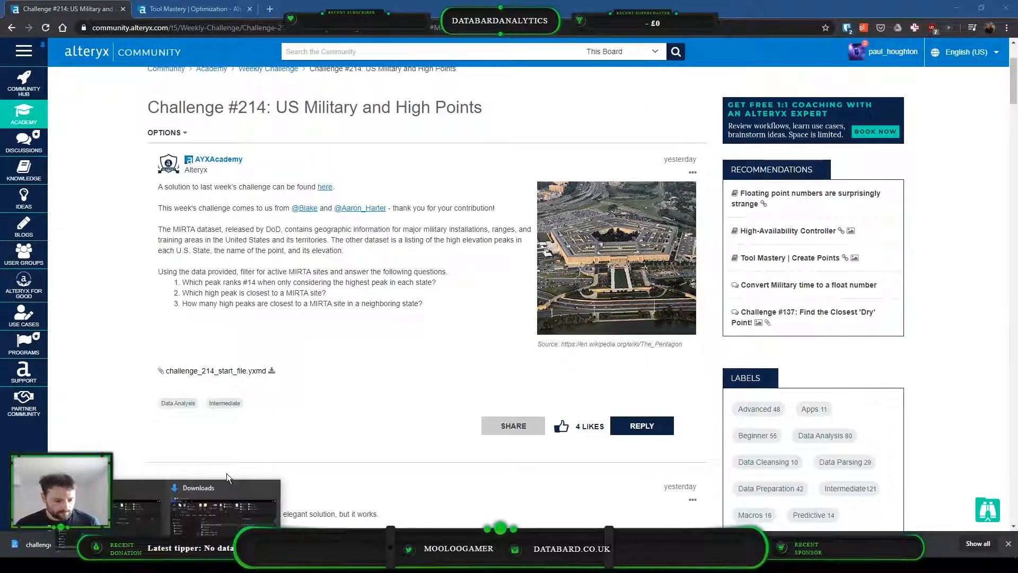
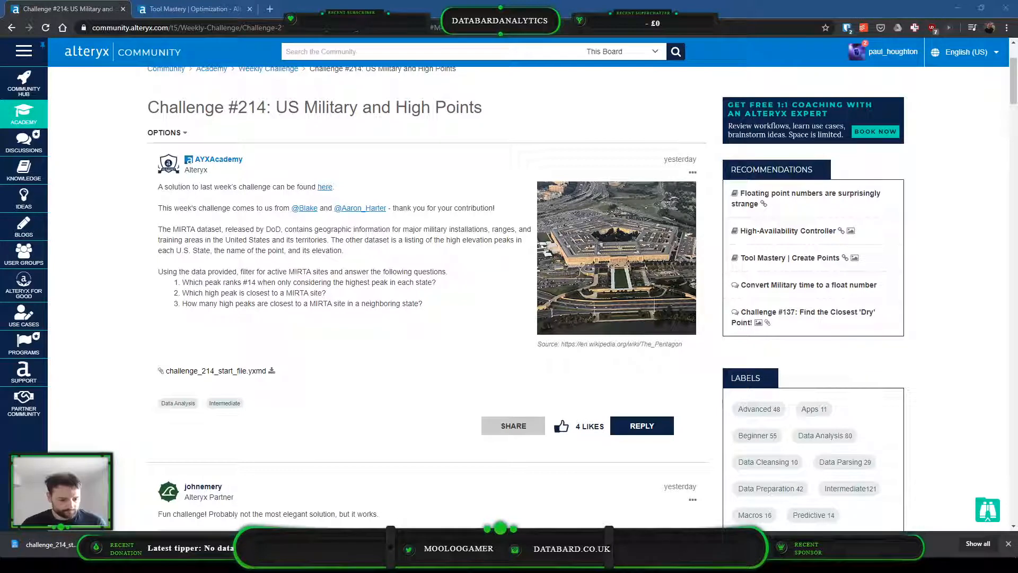
Switch to Alteryx Designer, open the Challenge 214 workflow challenge_214_solution.yxmd and bring its Starting Data and Solution containers into view
key("alt+Tab")
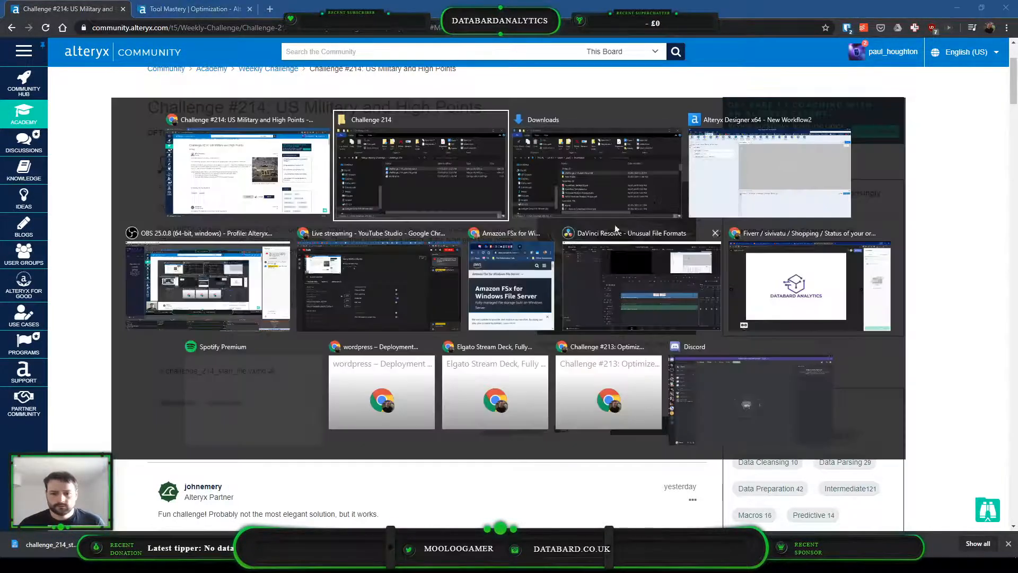
left_click(769, 170)
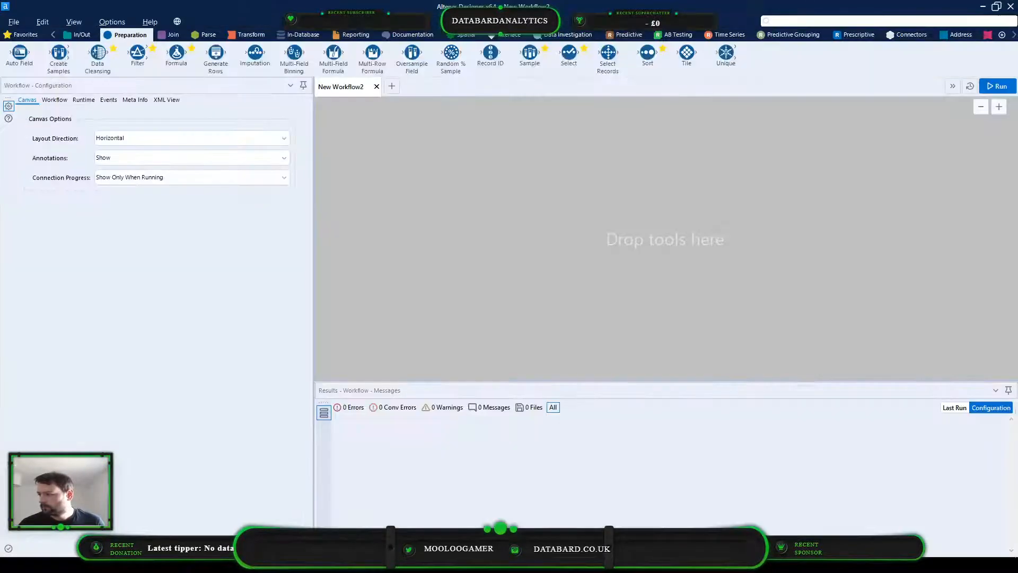
left_click_drag(484, 332, 469, 248)
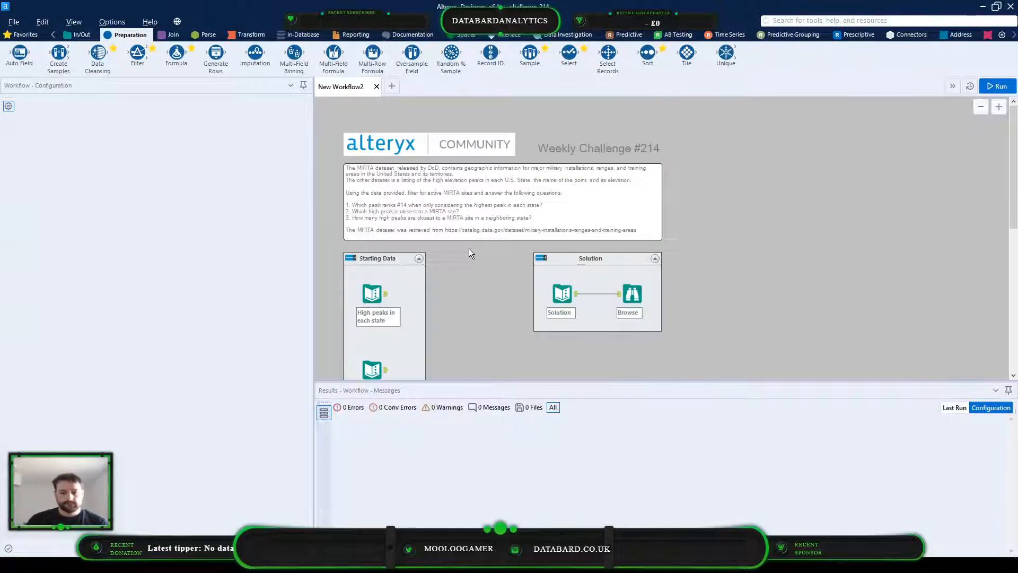
scroll(477, 233, "down", 2)
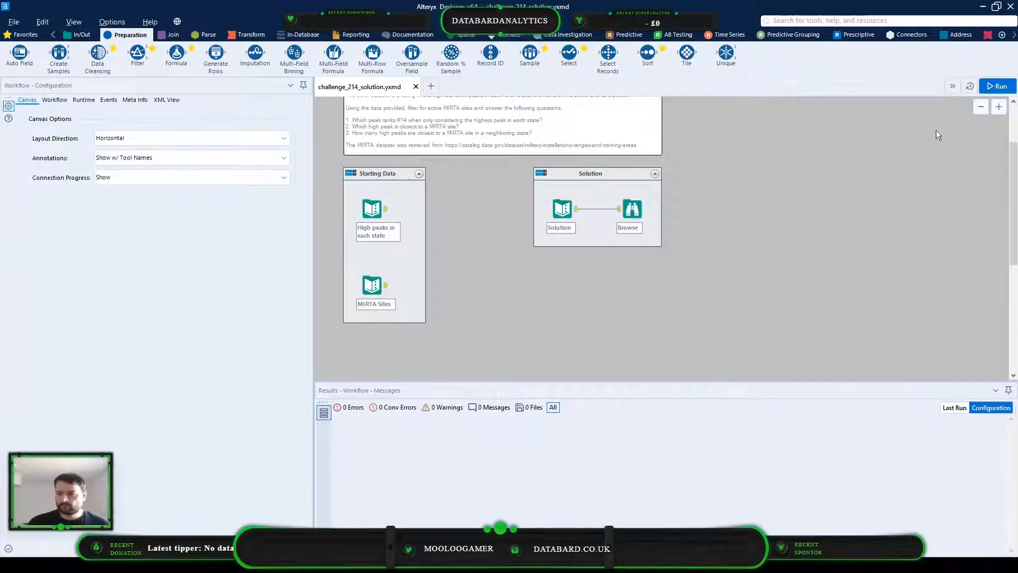
Run the workflow and check the expected answers in the Solution Browse tool against the three challenge questions
left_click(1010, 89)
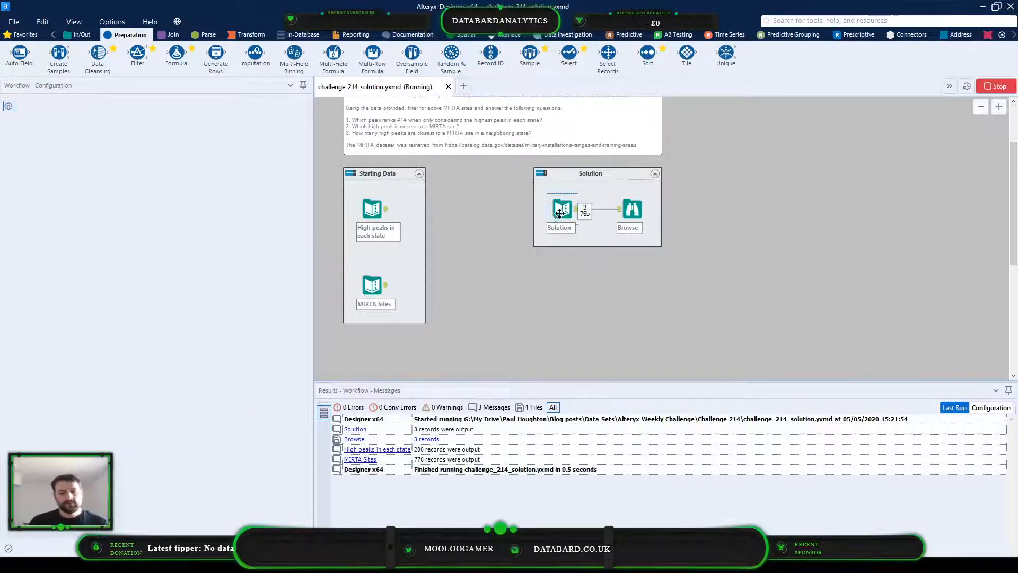
left_click(427, 439)
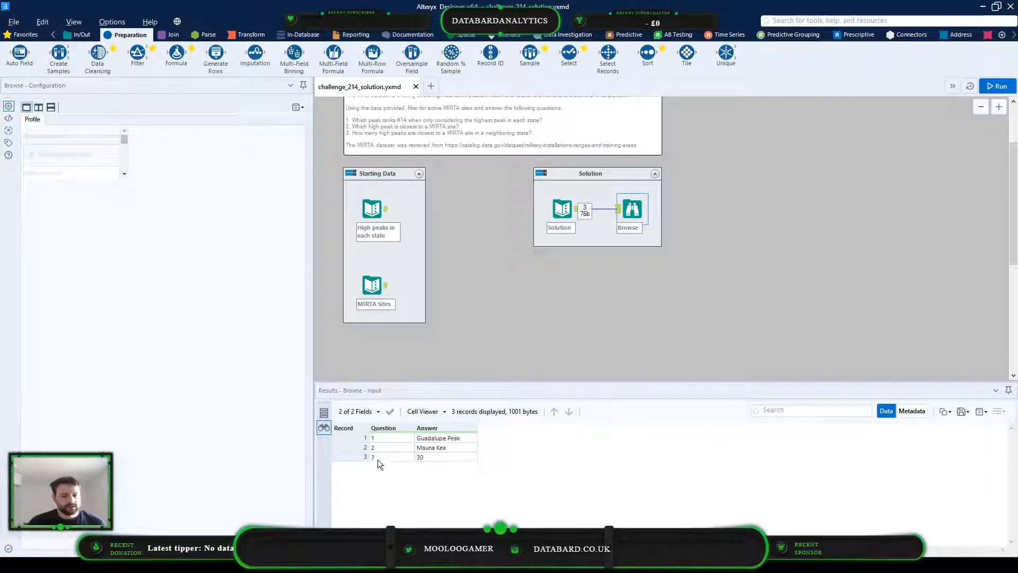
scroll(466, 174, "up", 1)
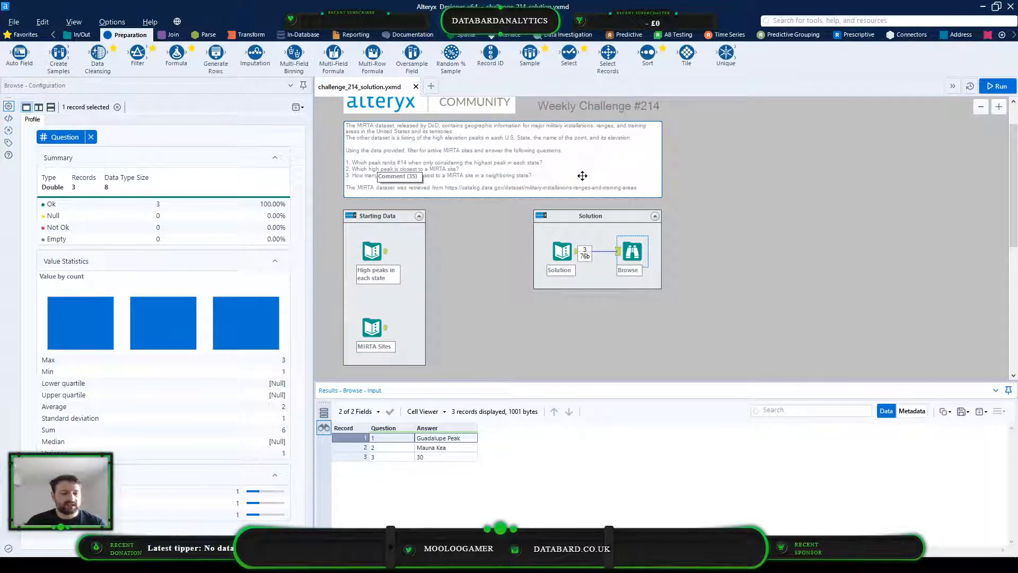
View the MIRTA Sites records and open the data of the High peaks in each state input
left_click(372, 327)
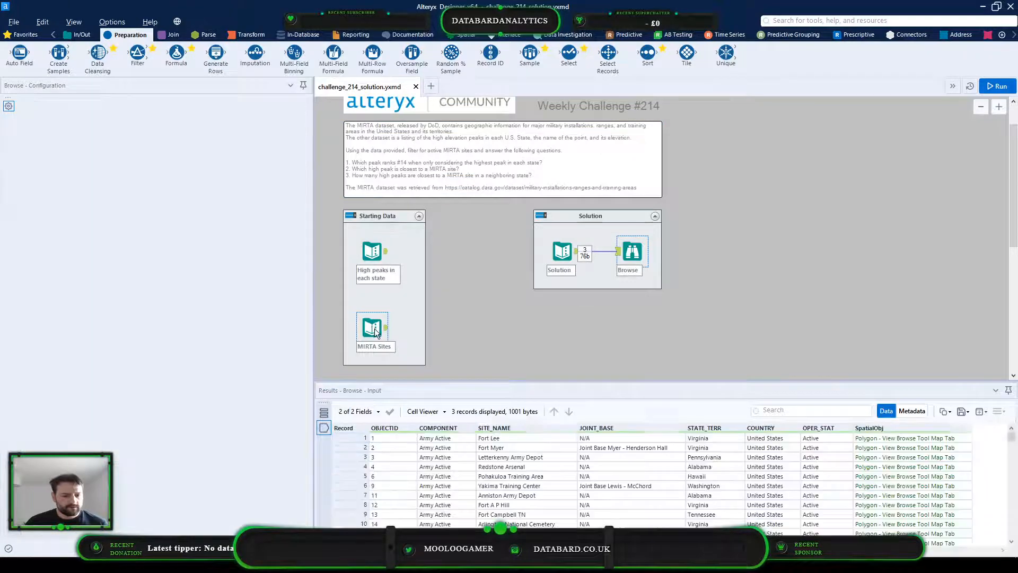
left_click(377, 262)
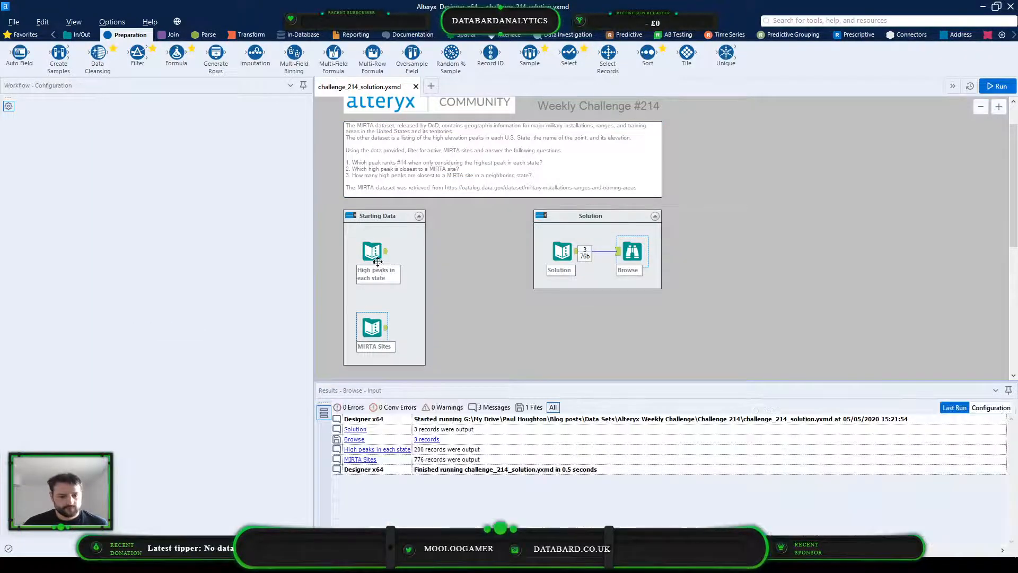
left_click(377, 262)
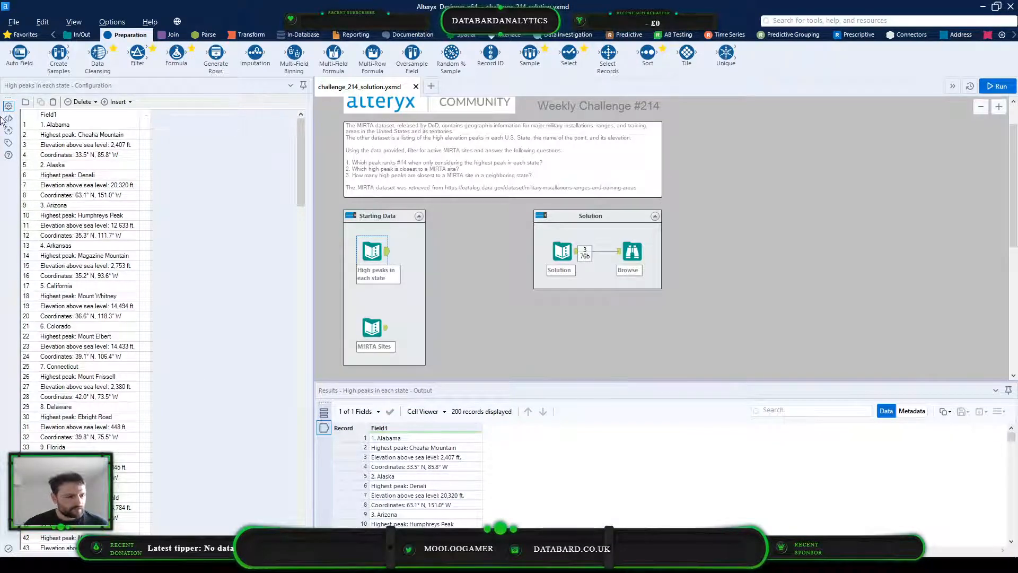
Examine how the high peaks rows in Field1 are laid out by state, highest peak, elevation and coordinates
left_click_drag(72, 124, 80, 530)
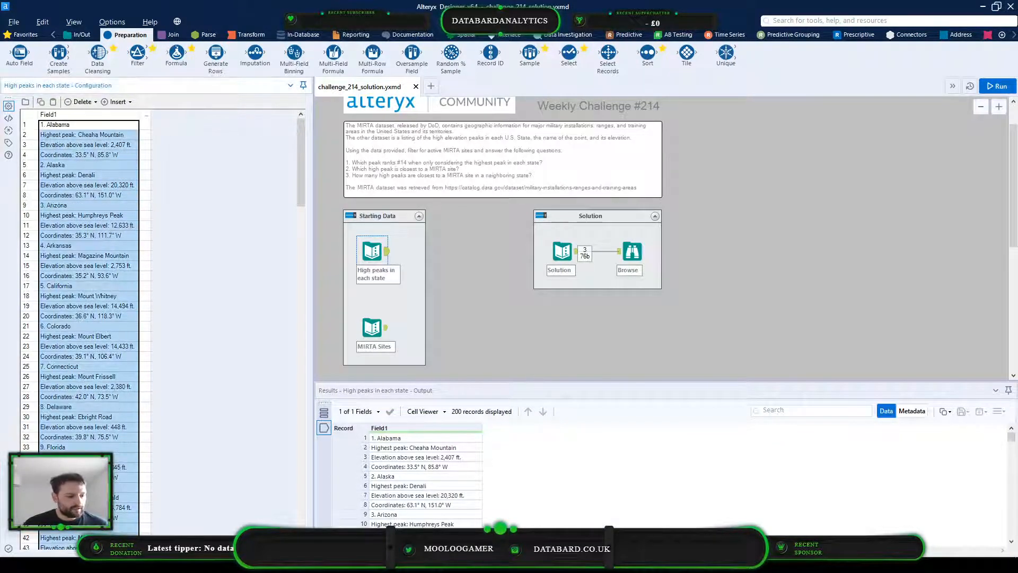
scroll(102, 444, "down", 17)
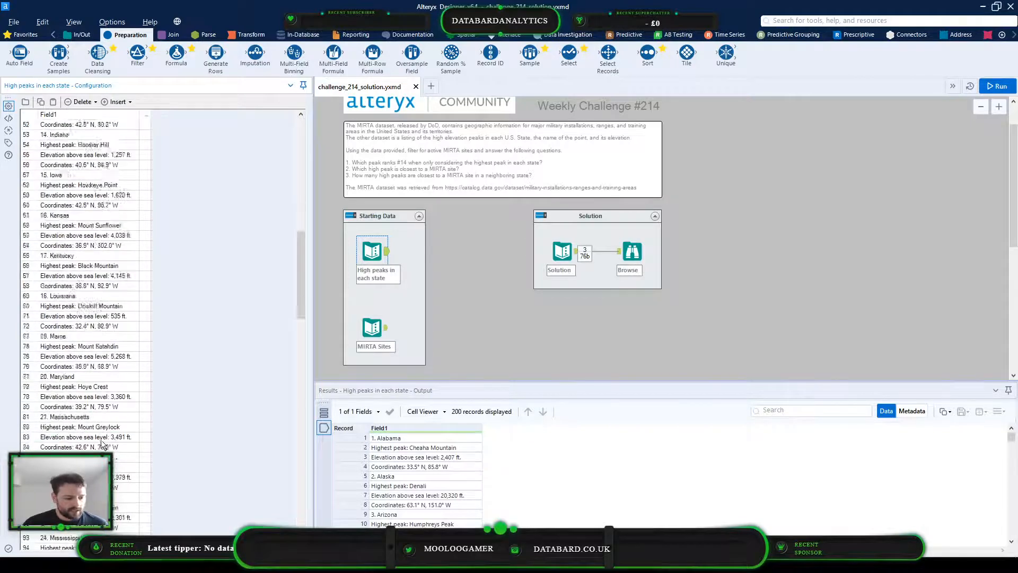
scroll(103, 444, "up", 17)
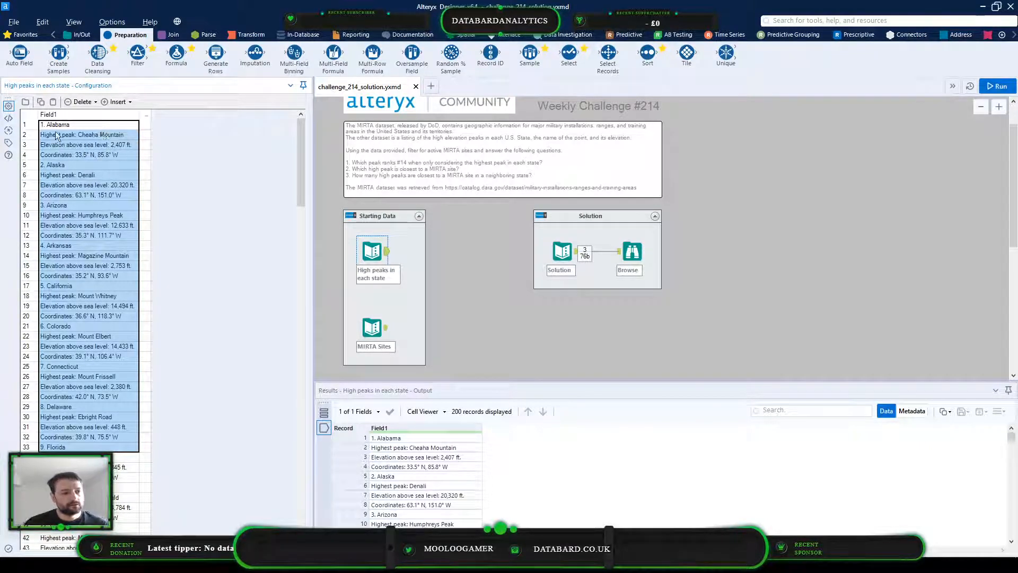
left_click(99, 136)
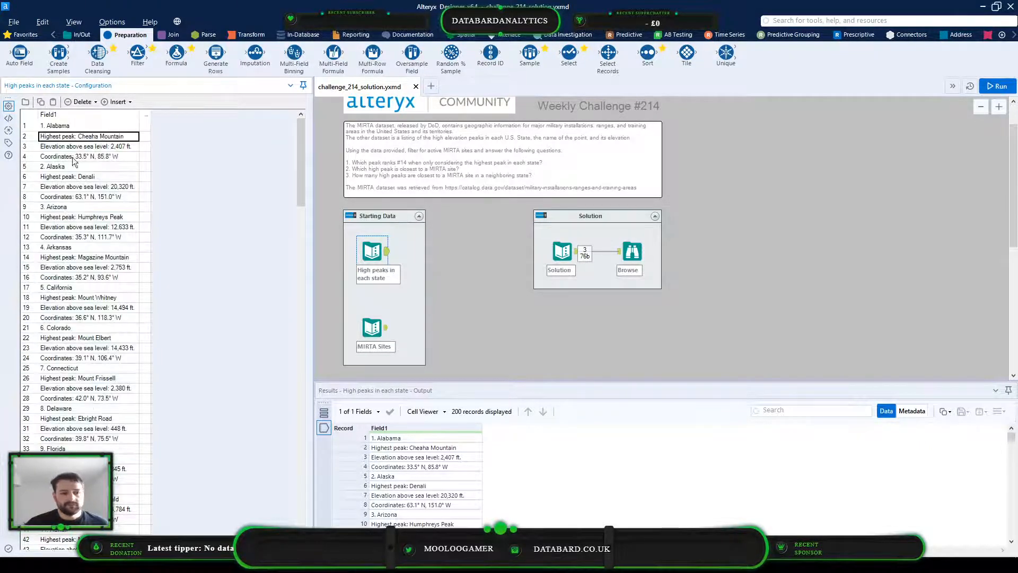
left_click(120, 150)
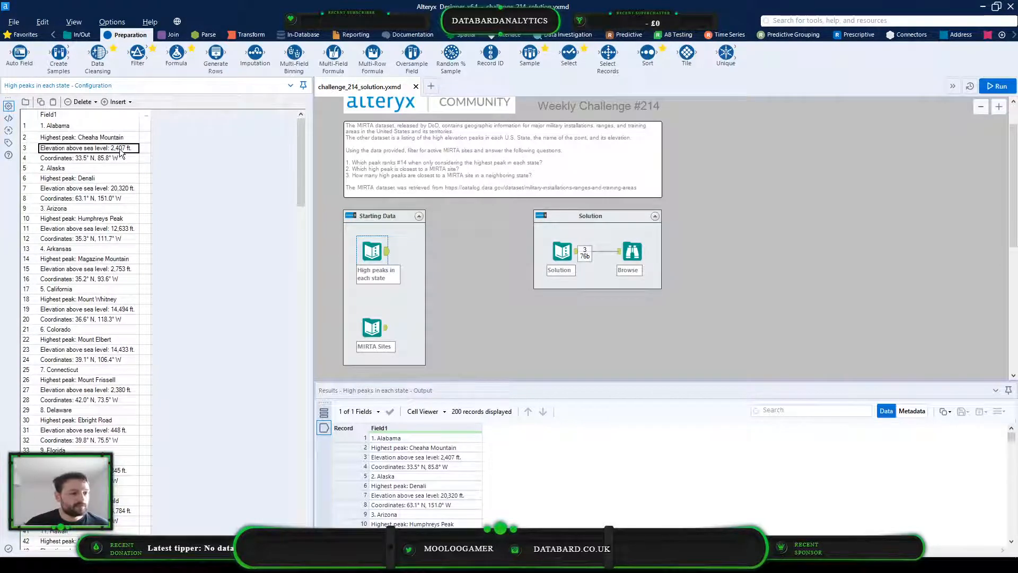
left_click(60, 158)
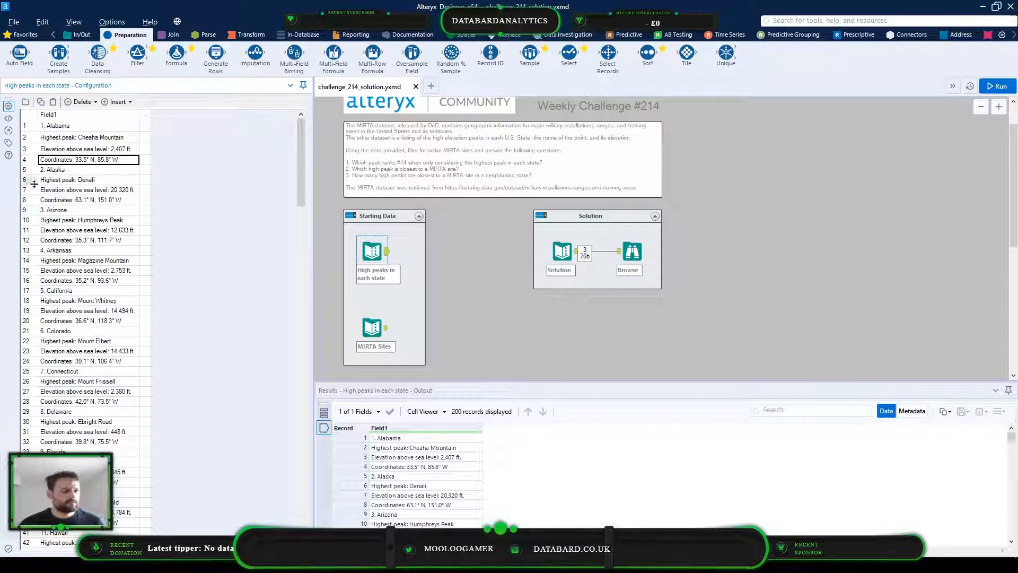
left_click(52, 125)
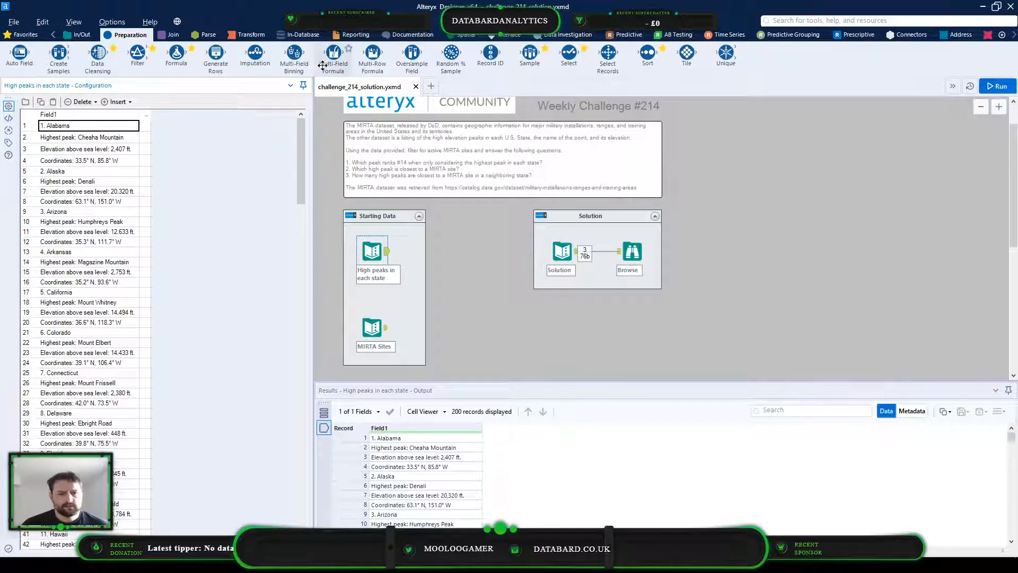
Add a Text To Columns tool beside the Starting Data container and connect the High peaks in each state input to it
left_click(256, 32)
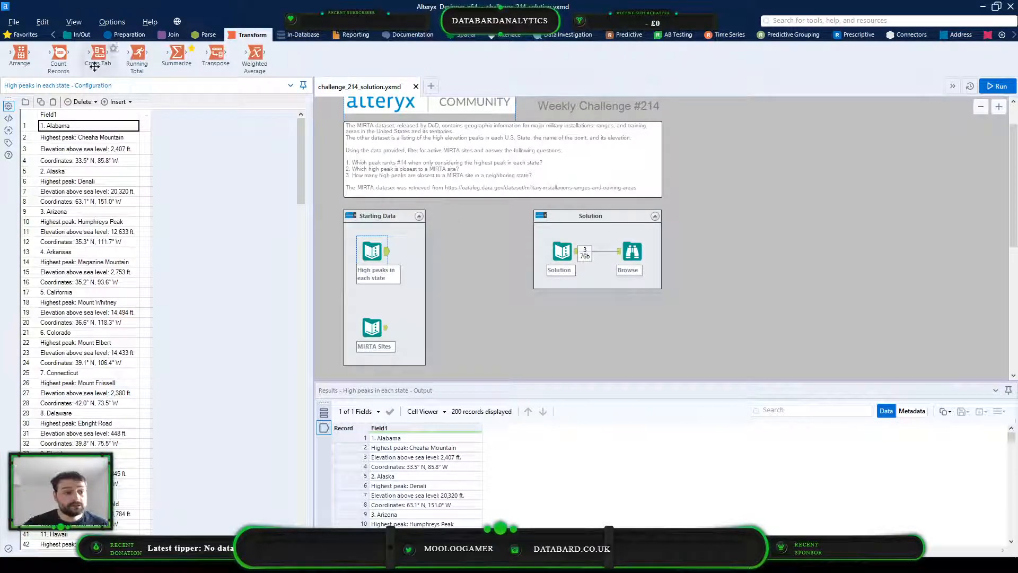
left_click(201, 35)
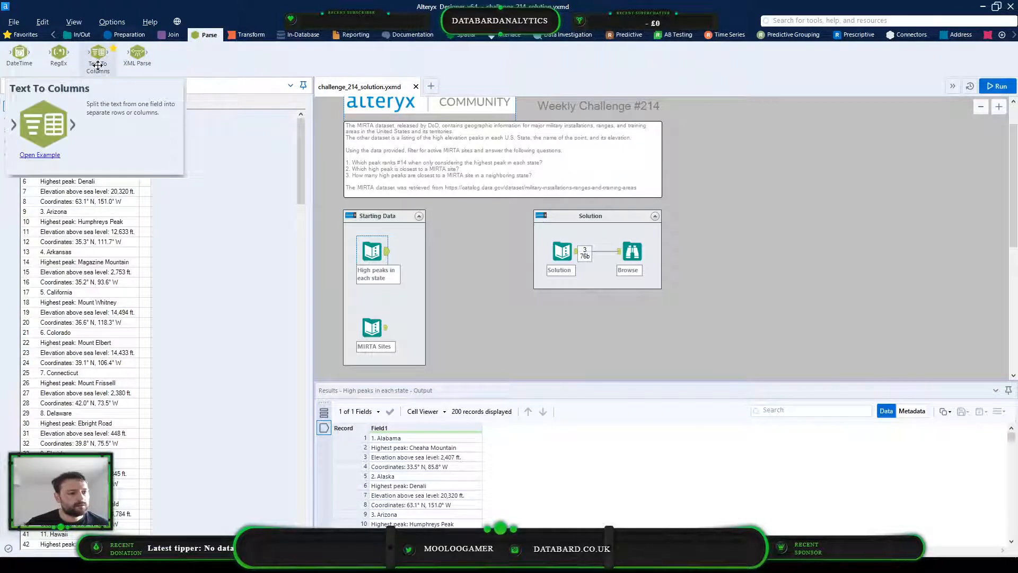
mouse_move(101, 56)
left_mouse_down()
mouse_move(408, 268)
mouse_move(457, 260)
left_mouse_up()
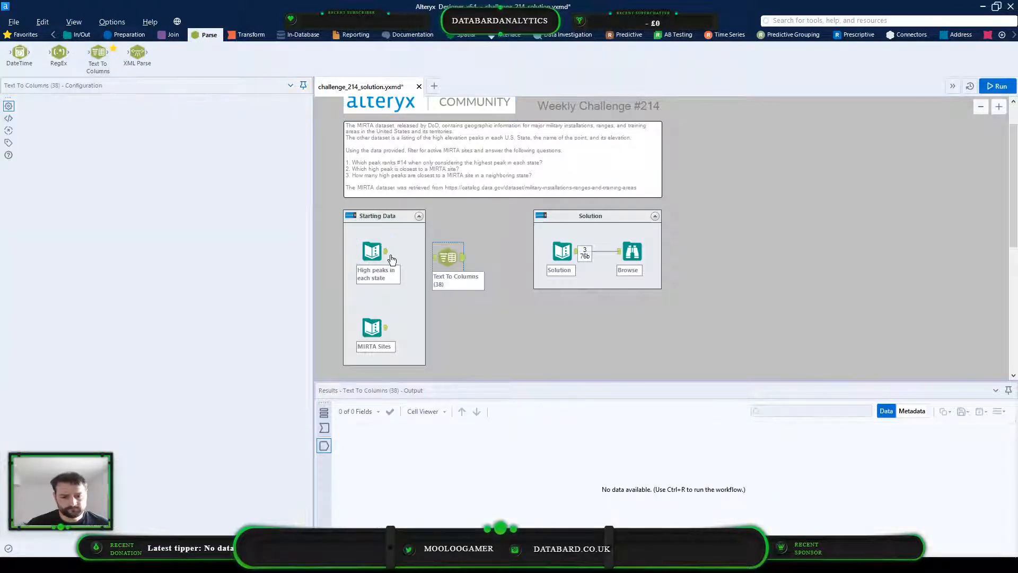
left_click_drag(386, 252, 444, 261)
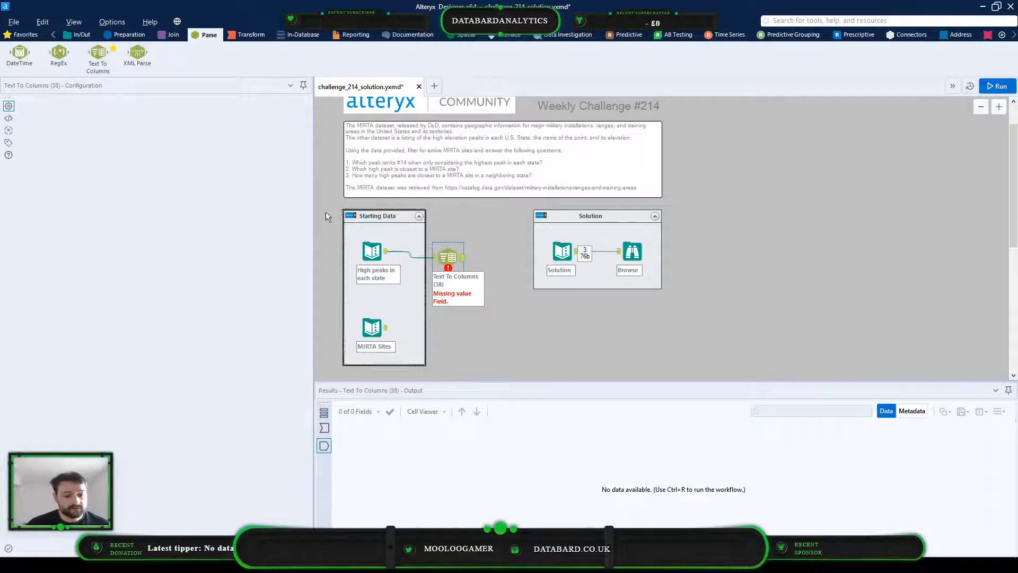
Configure Text To Columns to split Field1 into 2 columns, using the period and colon as delimiters
left_click(77, 143)
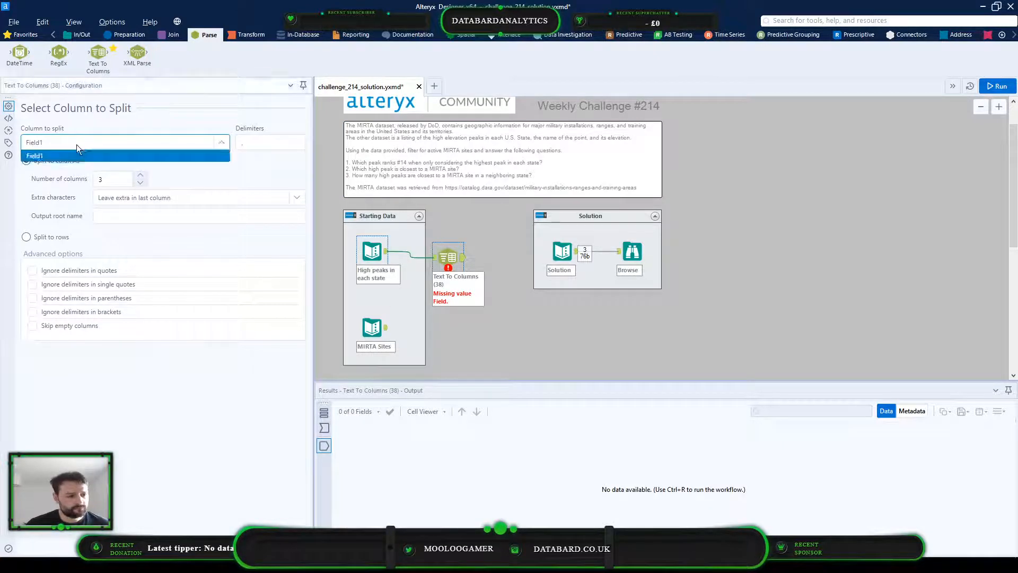
left_click(250, 141)
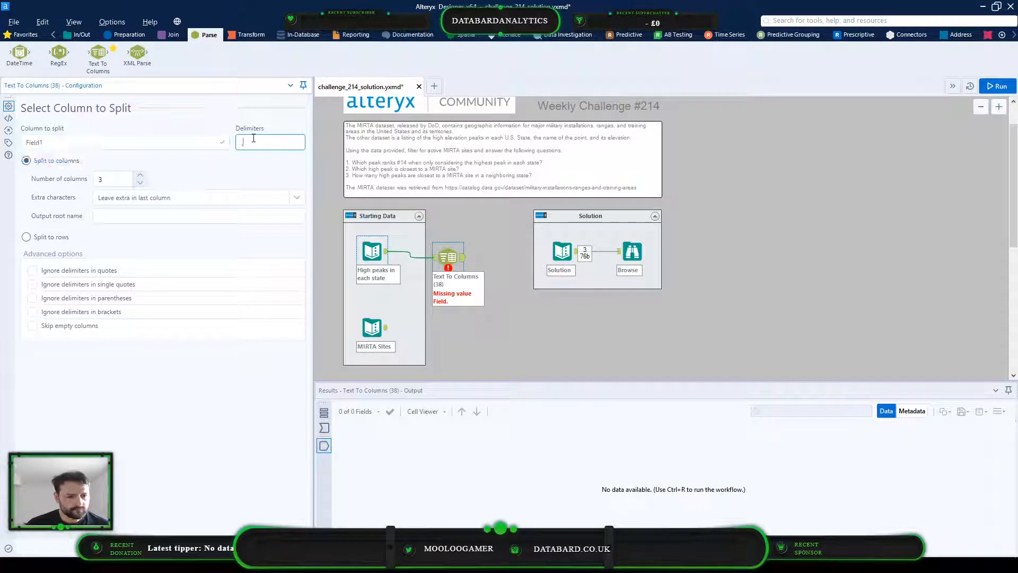
left_click(324, 428)
left_click(377, 439)
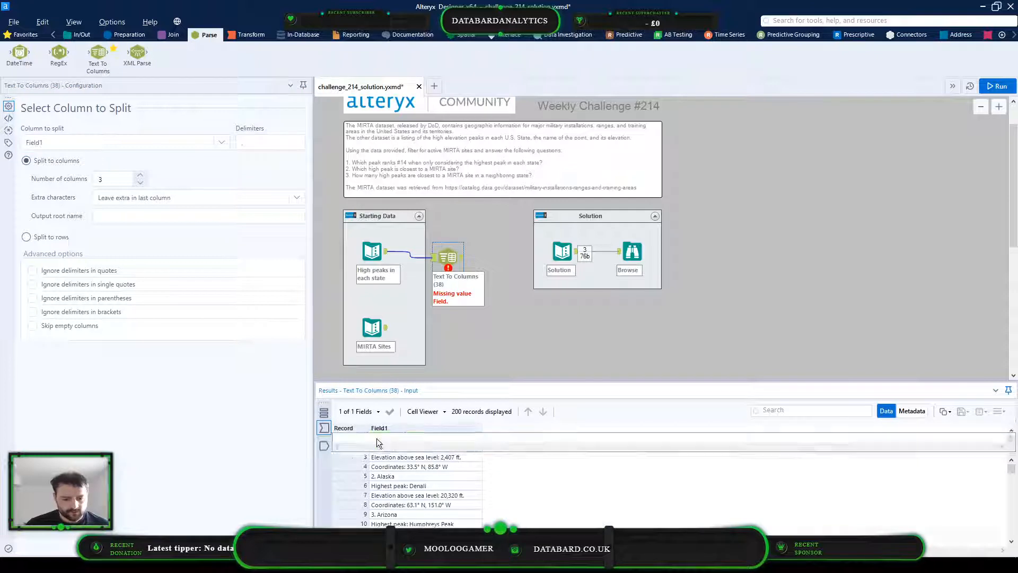
left_click(412, 480)
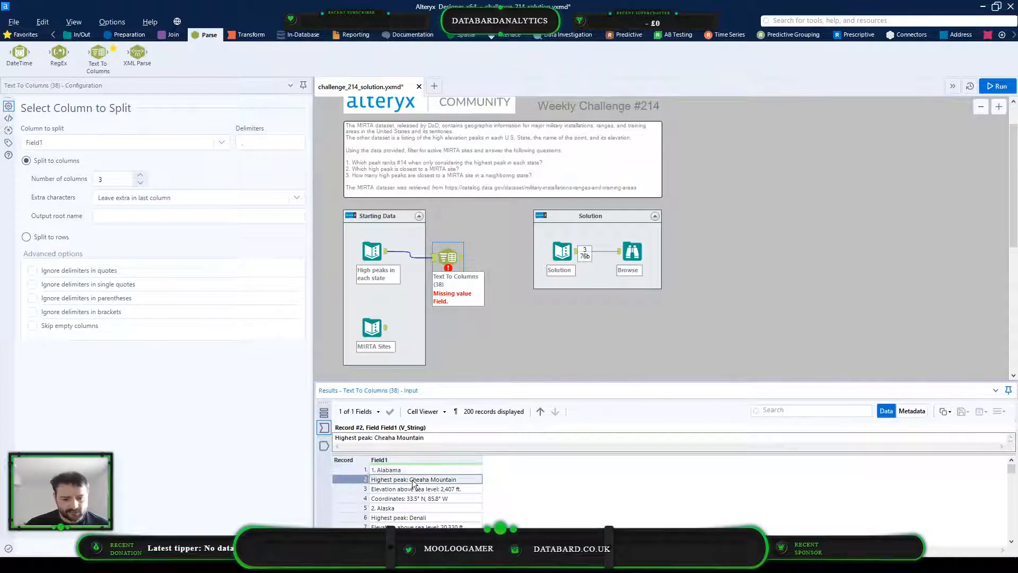
left_click(249, 144)
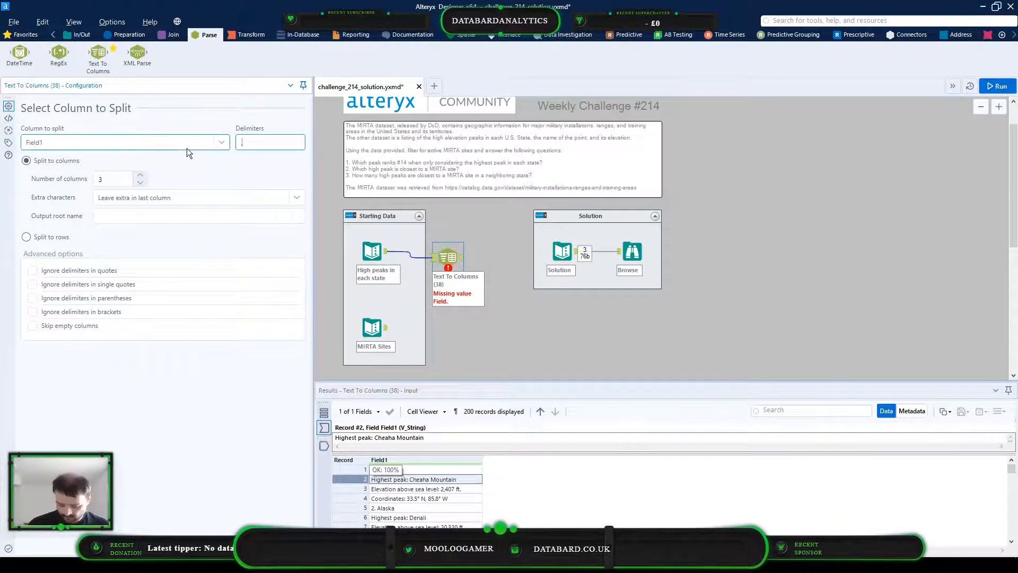
type(":")
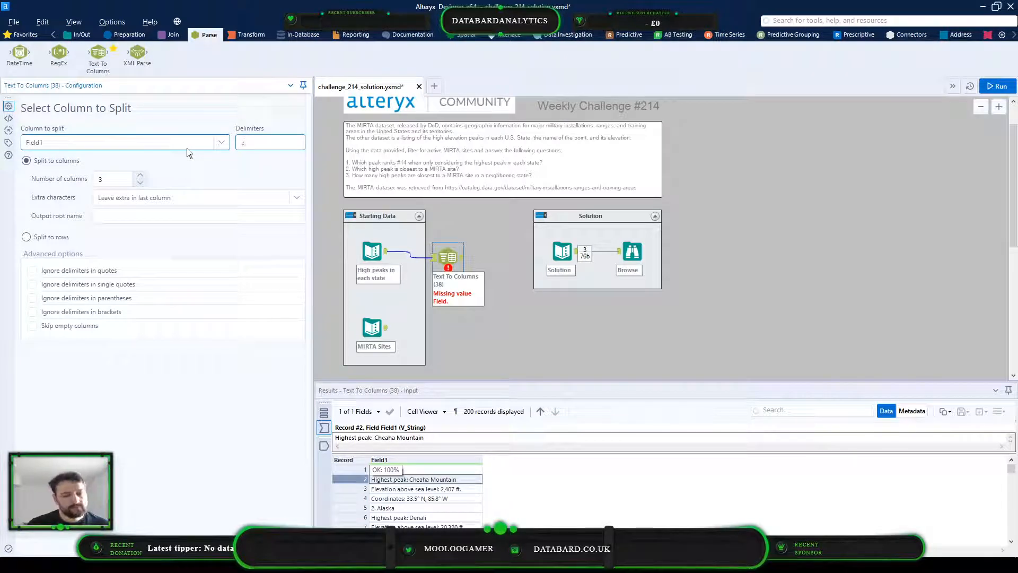
left_click(140, 182)
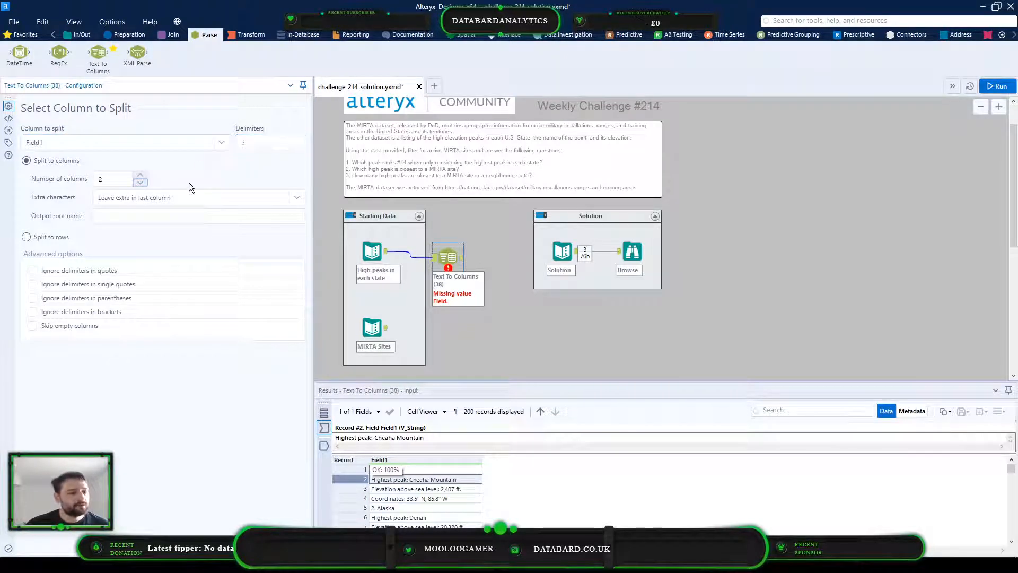
Run the workflow and inspect the two split columns in the Text To Columns output
left_click(536, 292)
left_click(985, 87)
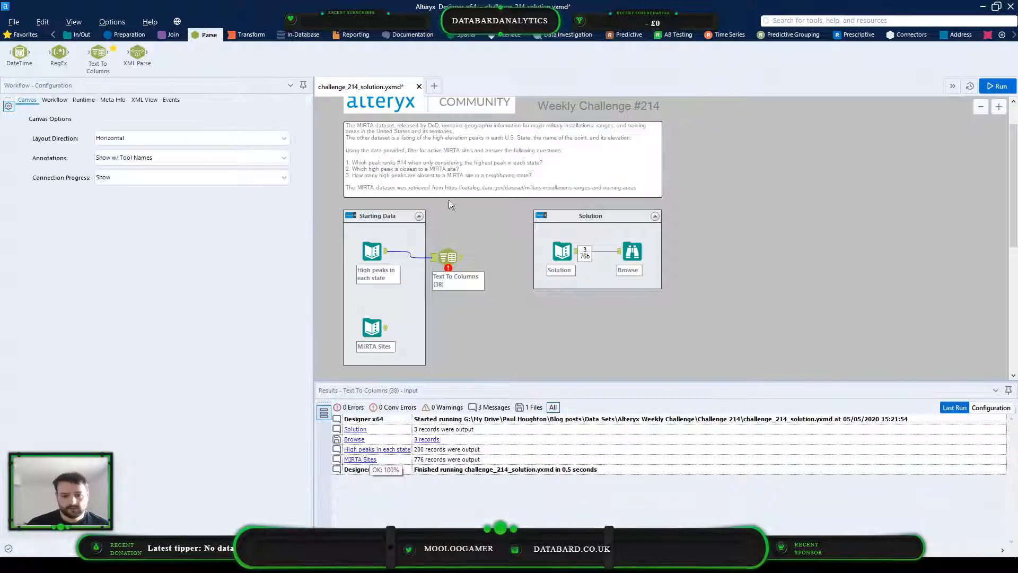
left_click(453, 264)
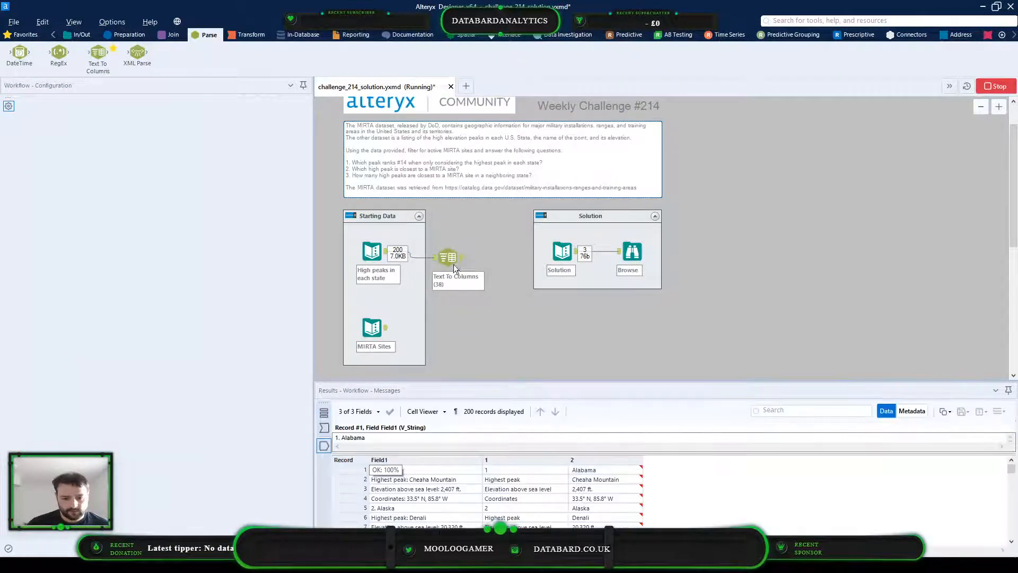
left_click(518, 467)
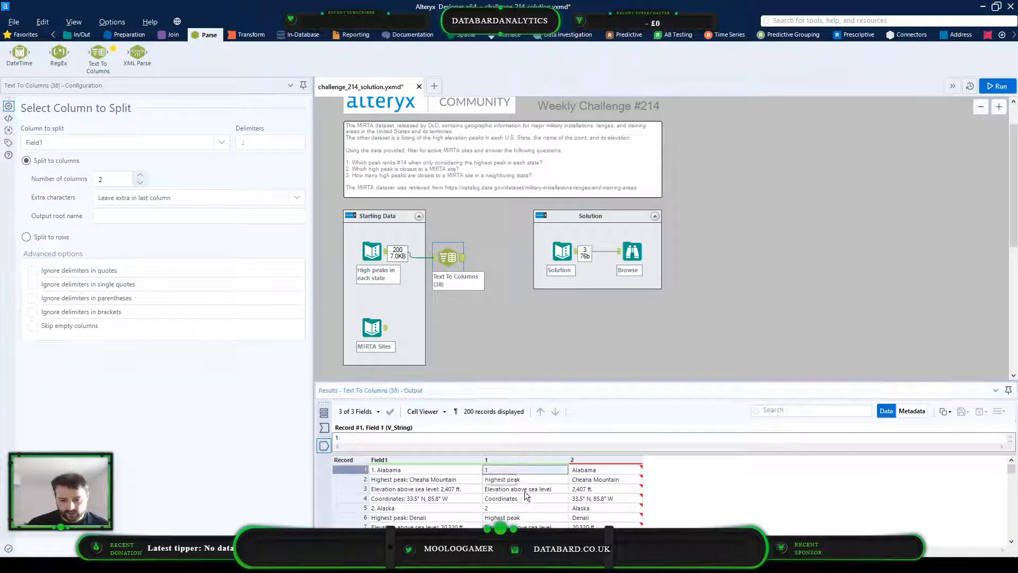
left_click(606, 469)
scroll(622, 490, "down", 3)
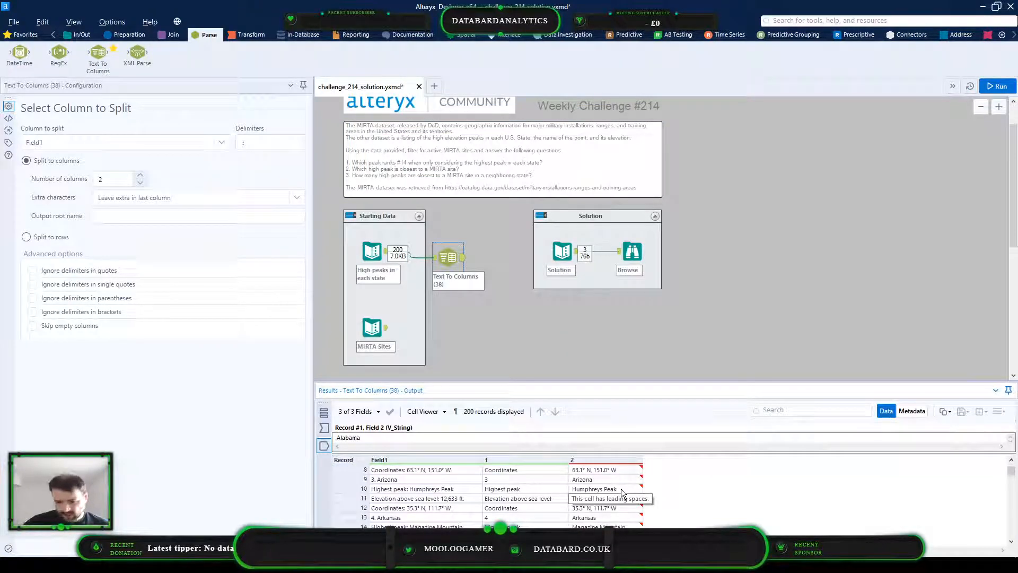
scroll(621, 488, "up", 3)
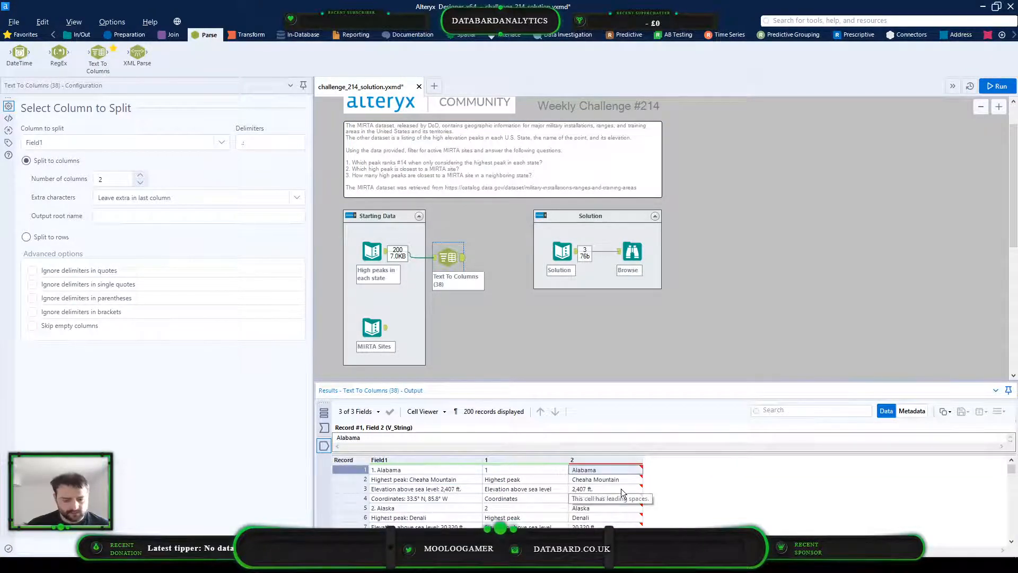
left_click(510, 469)
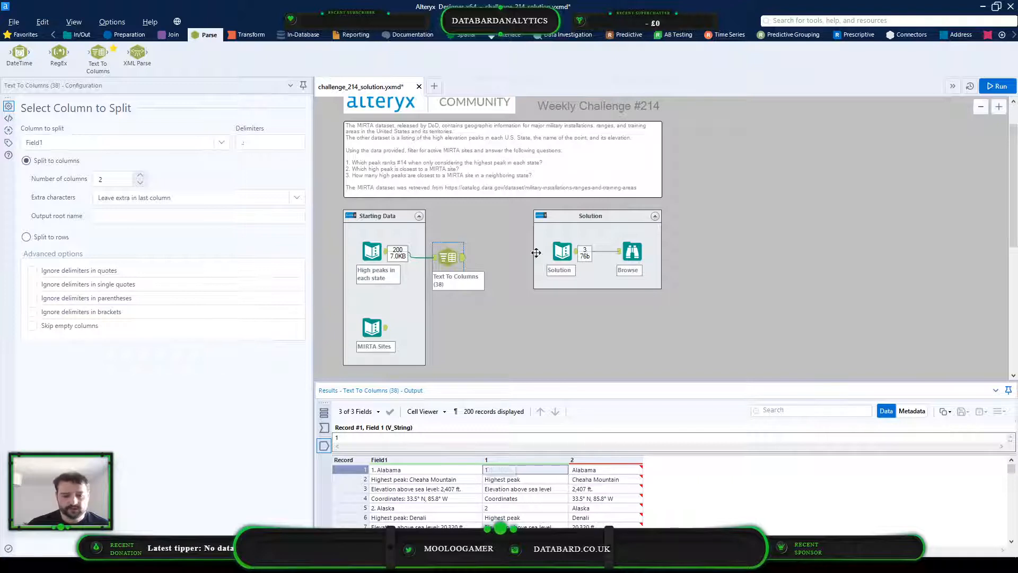
Add a Multi-Row Formula tool after Text To Columns and connect it to the split output
left_click(127, 35)
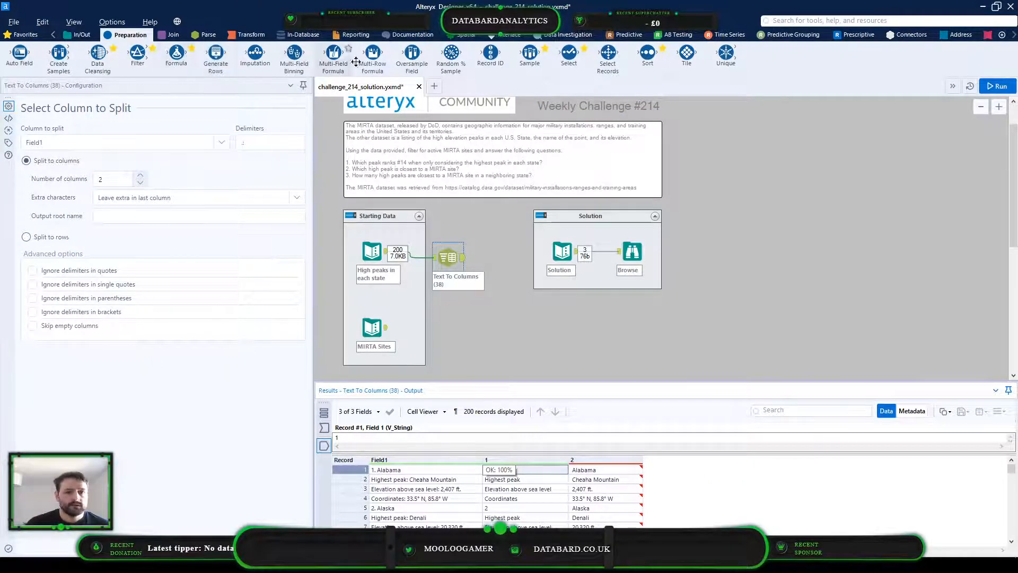
left_click_drag(372, 52, 518, 300)
left_click(572, 330)
key("ctrl+r")
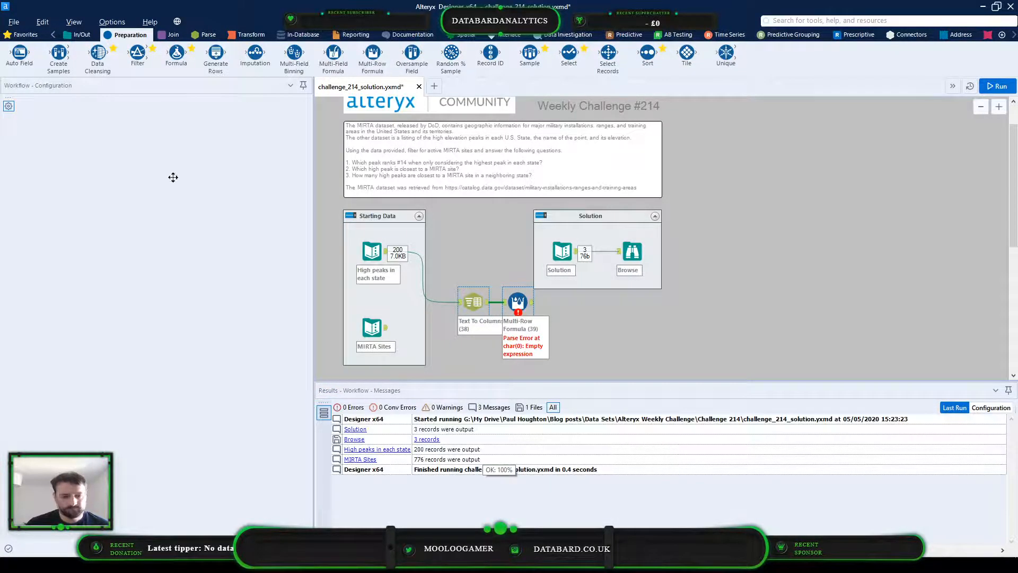
Name the new field created by the Multi-Row Formula Row ID
left_click_drag(63, 131, 9, 134)
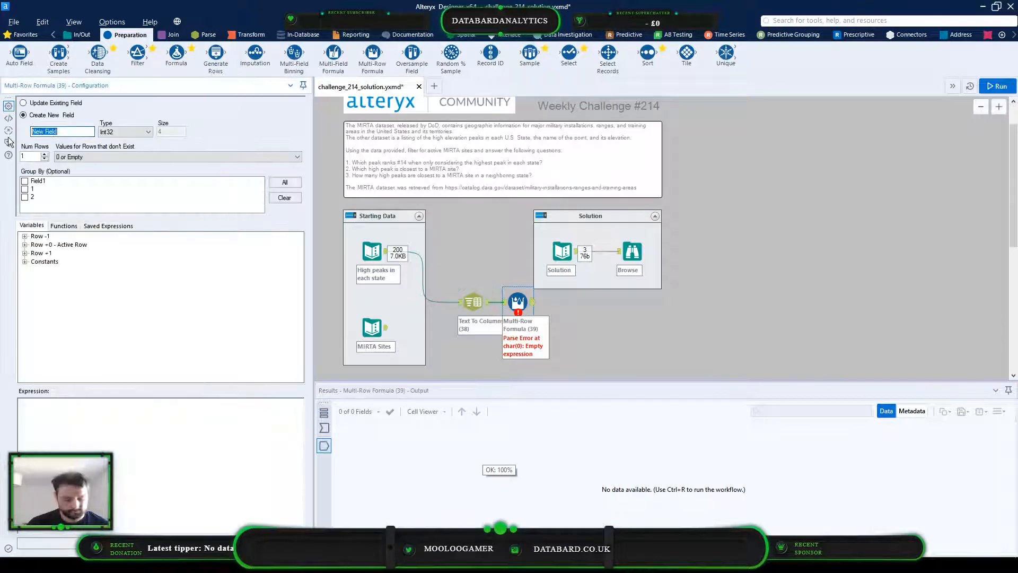
type("Row ID")
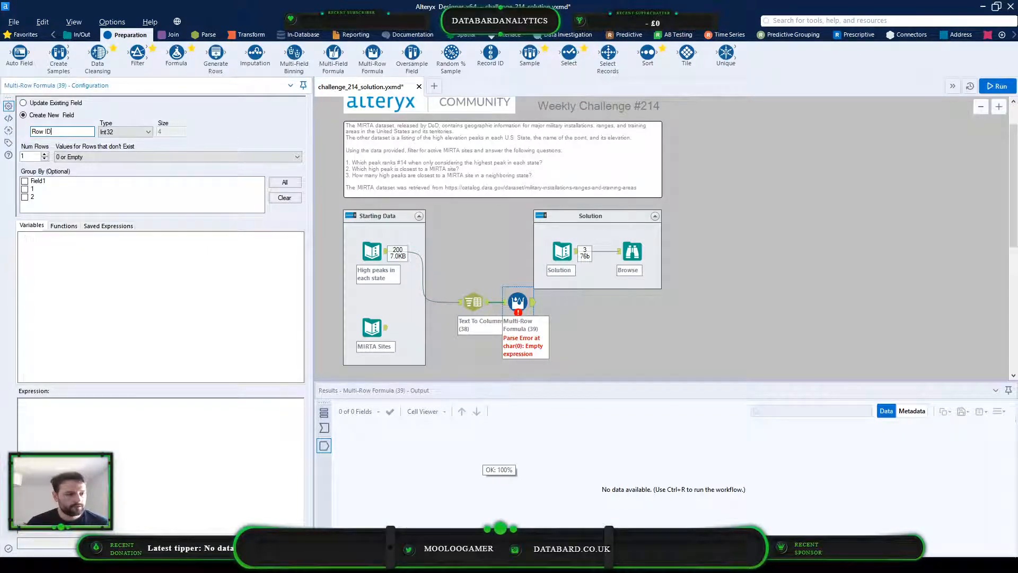
Examine the Multi-Row Formula's input data to see which rows of column 1 start a new state
left_click(324, 428)
left_click(559, 437)
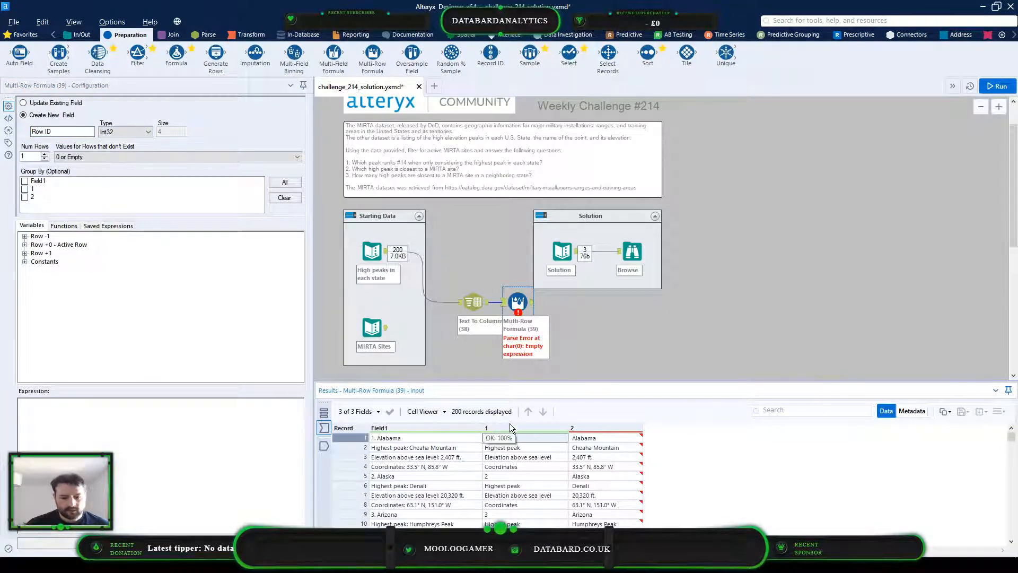
scroll(526, 488, "down", 18)
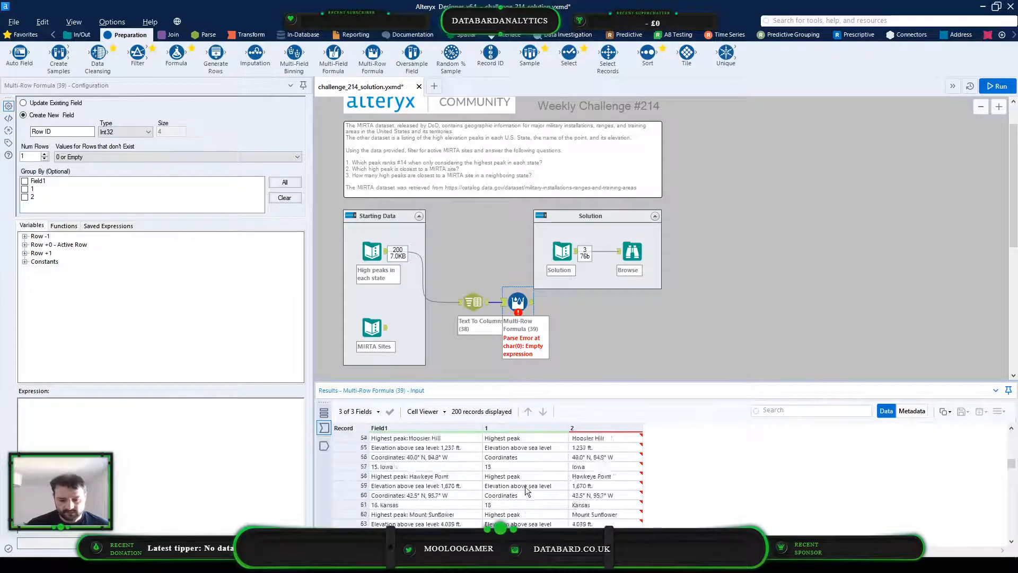
scroll(526, 490, "up", 18)
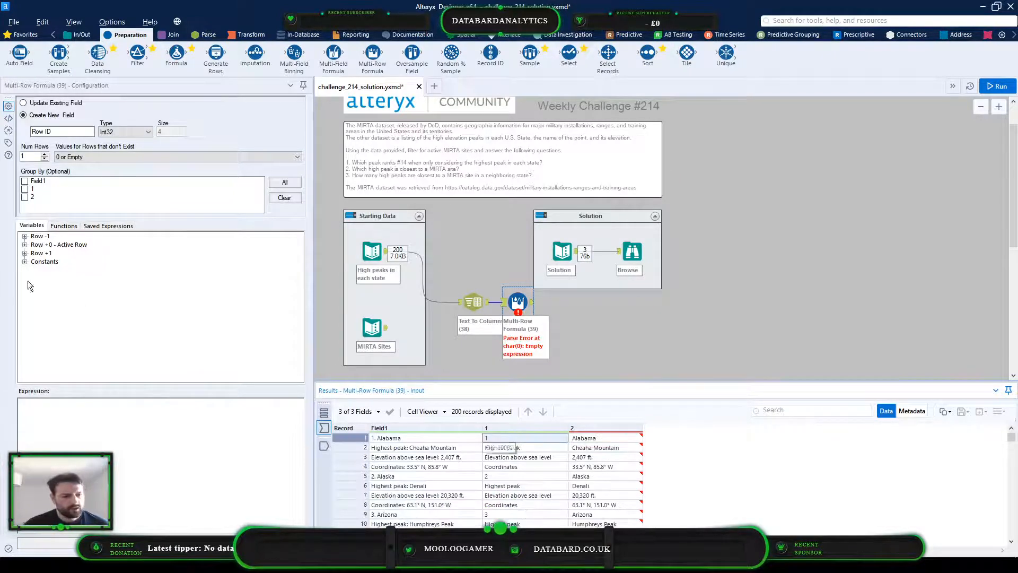
Begin the Row ID expression with IF followed by the REGEX_Match function template
left_click(63, 421)
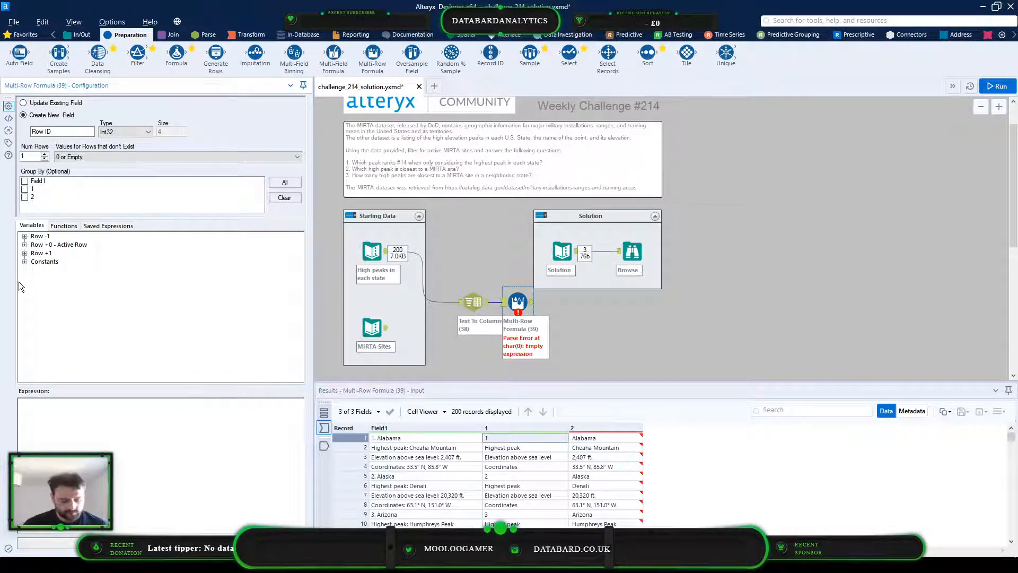
type("IF")
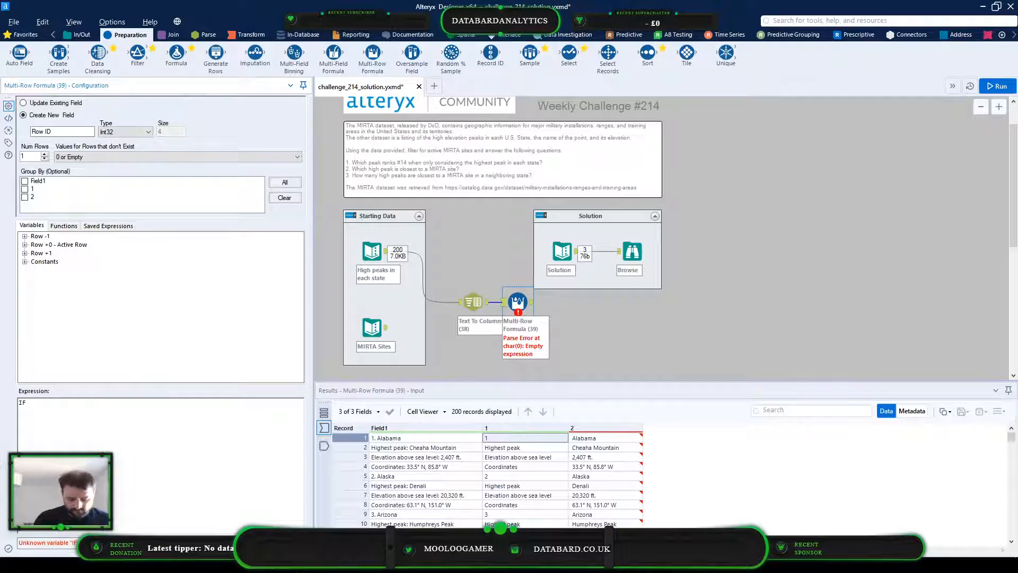
type(" regexma")
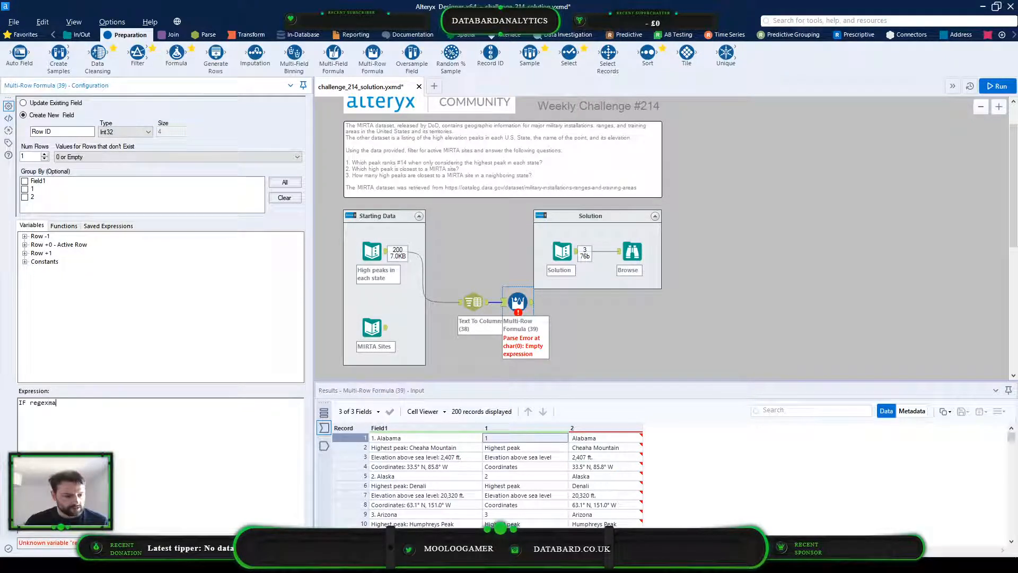
type("tch(")
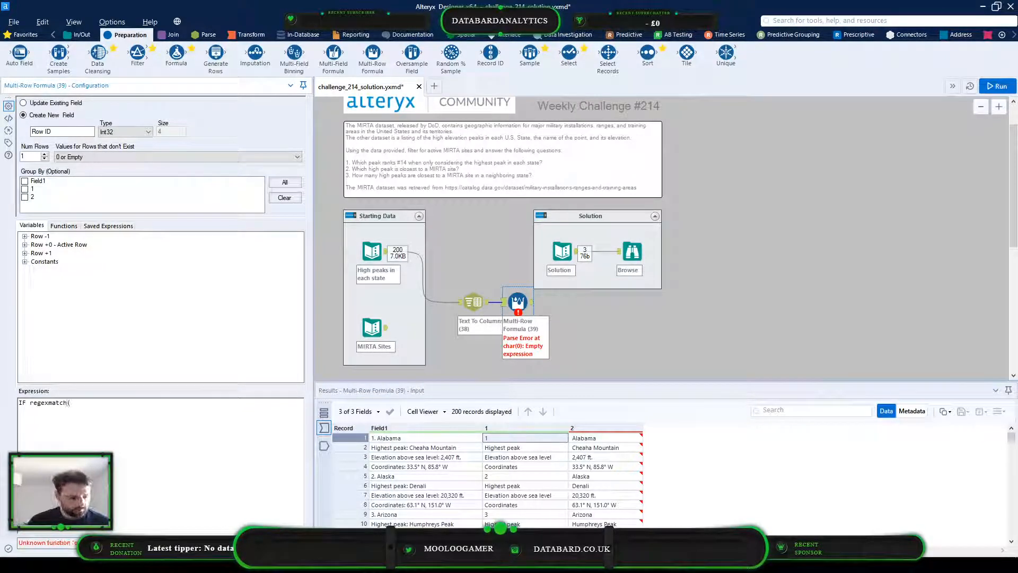
left_click(68, 226)
left_click(24, 321)
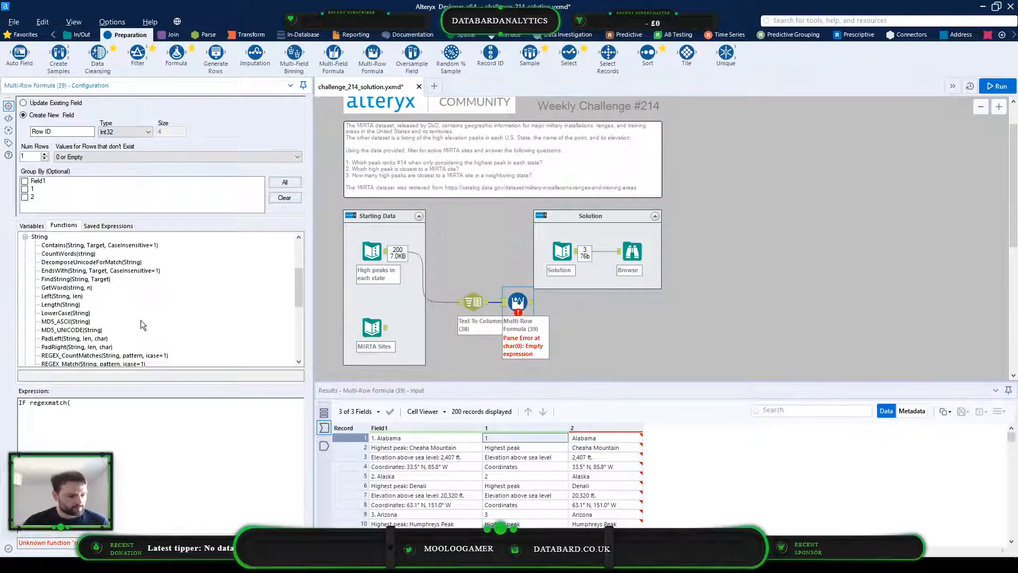
scroll(120, 281, "down", 1)
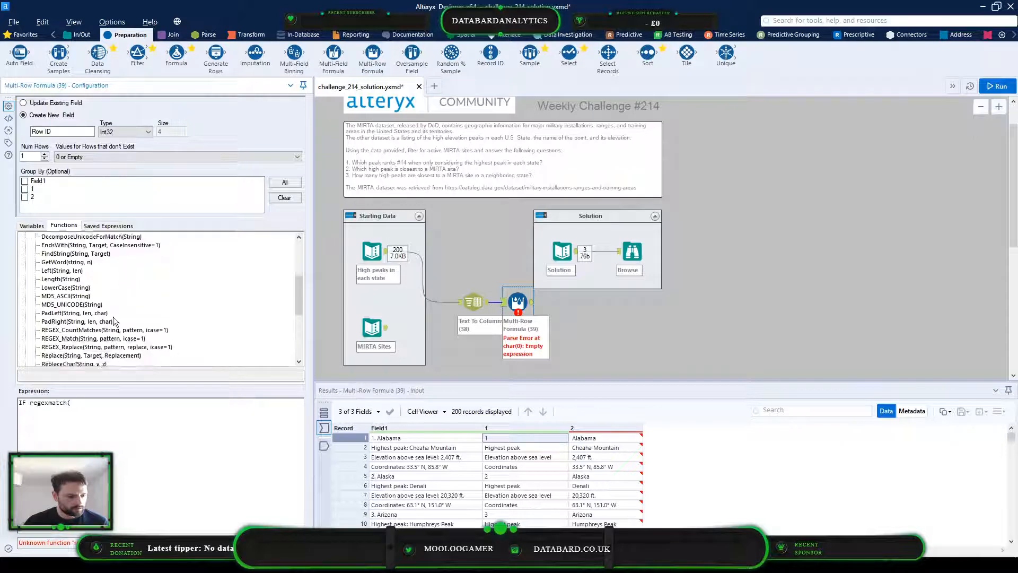
left_click(122, 338)
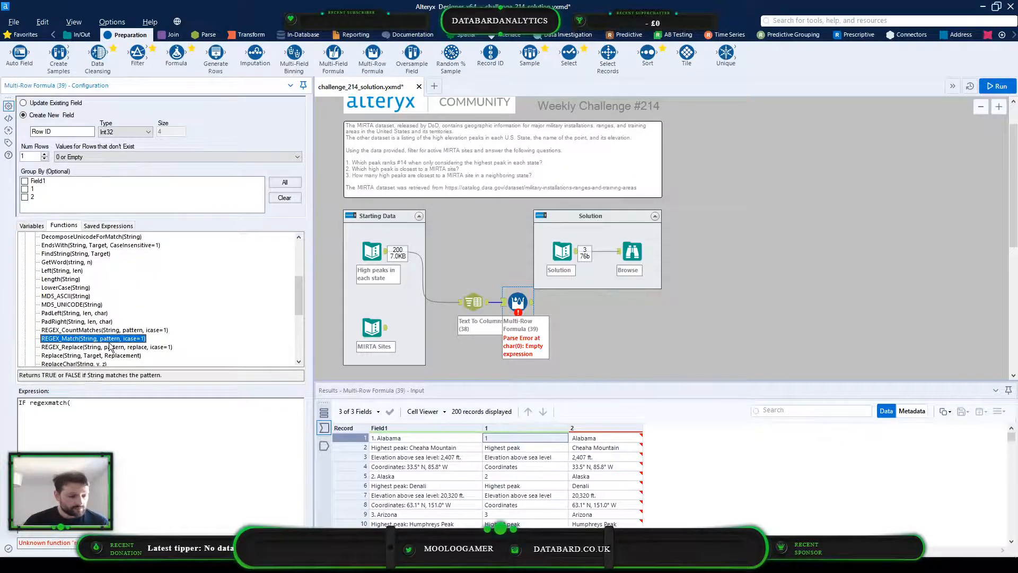
double_click(107, 339)
left_click(70, 402)
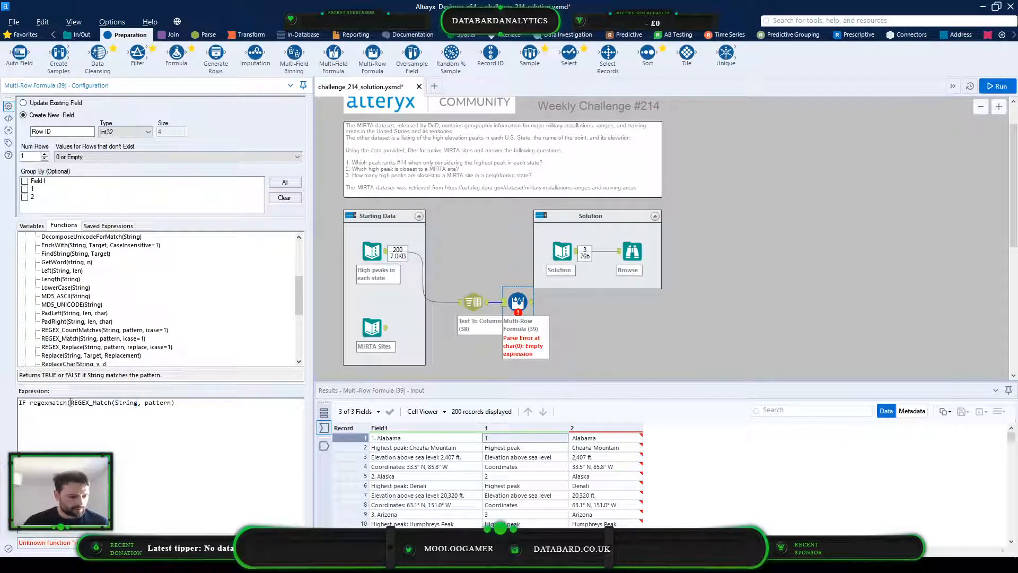
double_click(70, 402)
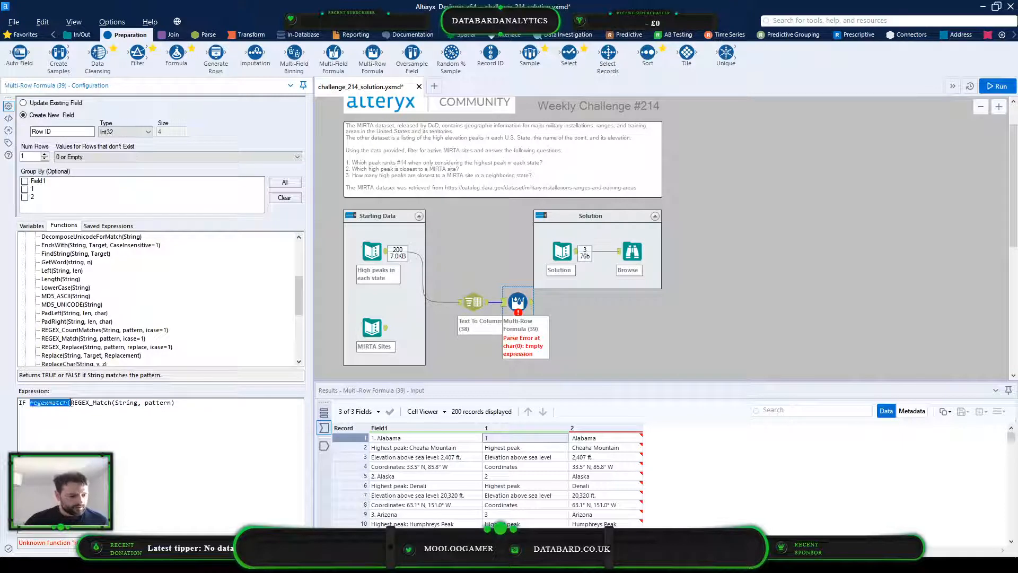
key("BackSpace")
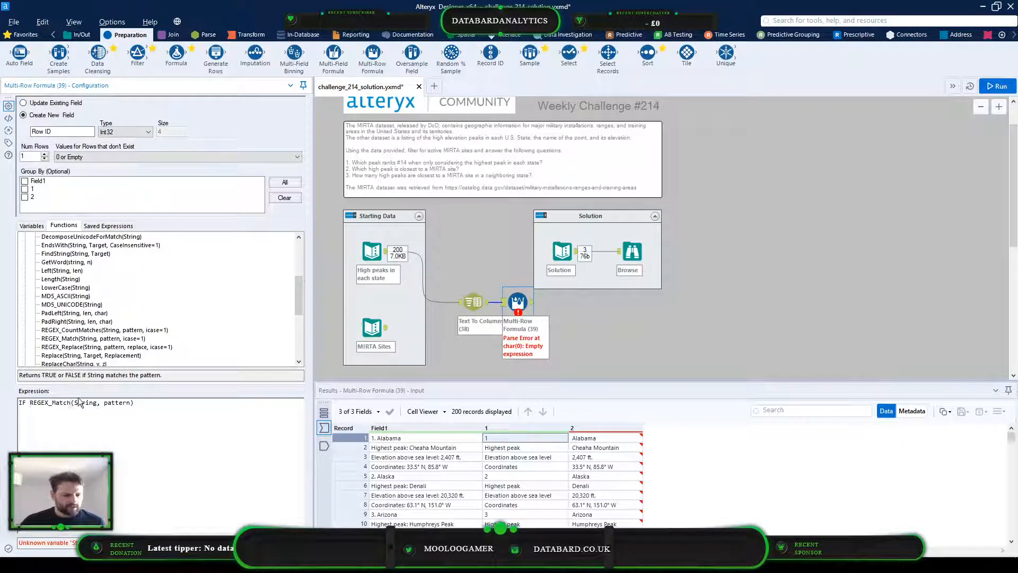
Set REGEX_Match to test the active row's column 1 against the pattern '\d+', followed by then
scroll(67, 301, "up", 5)
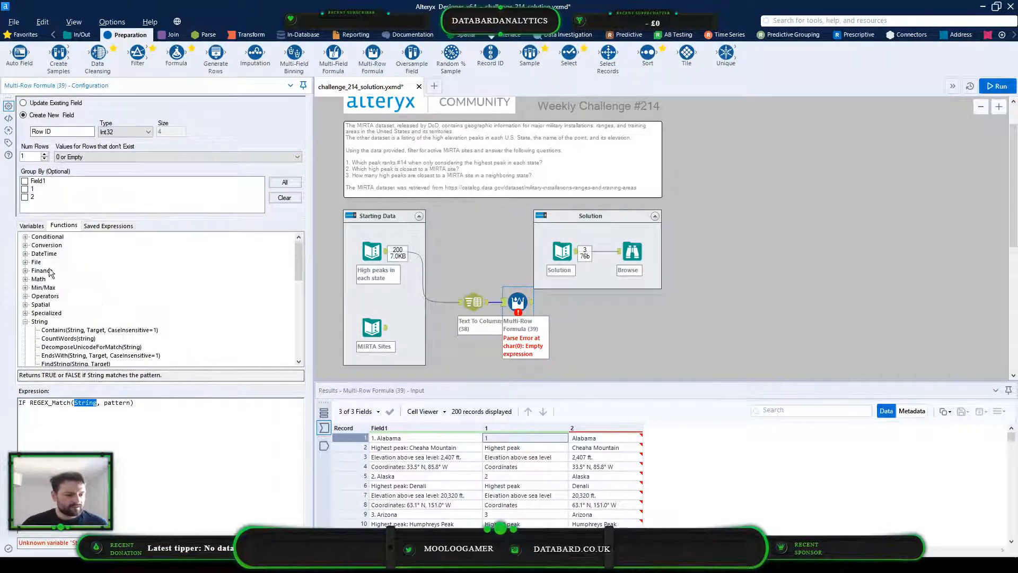
left_click(32, 225)
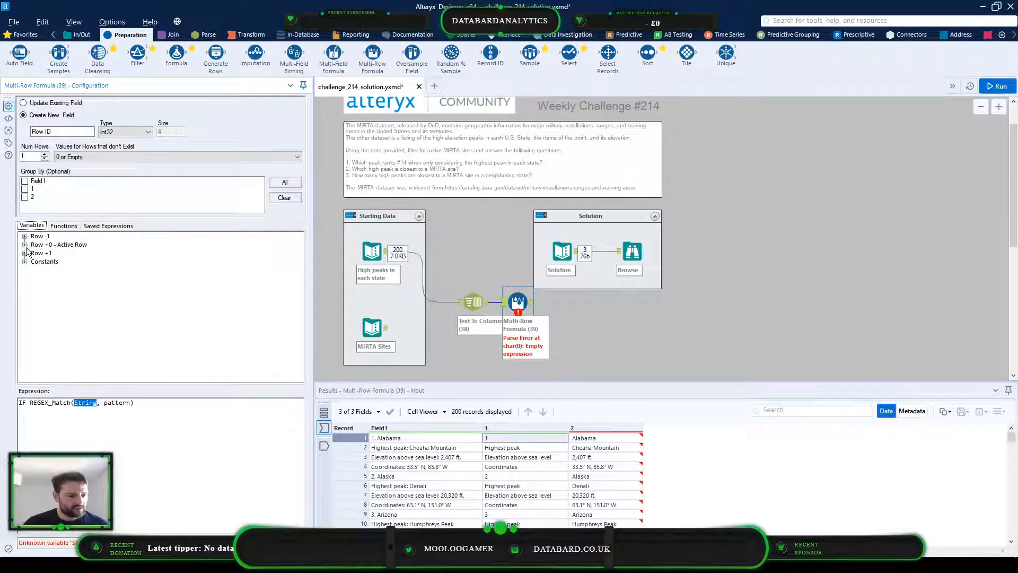
left_click(25, 244)
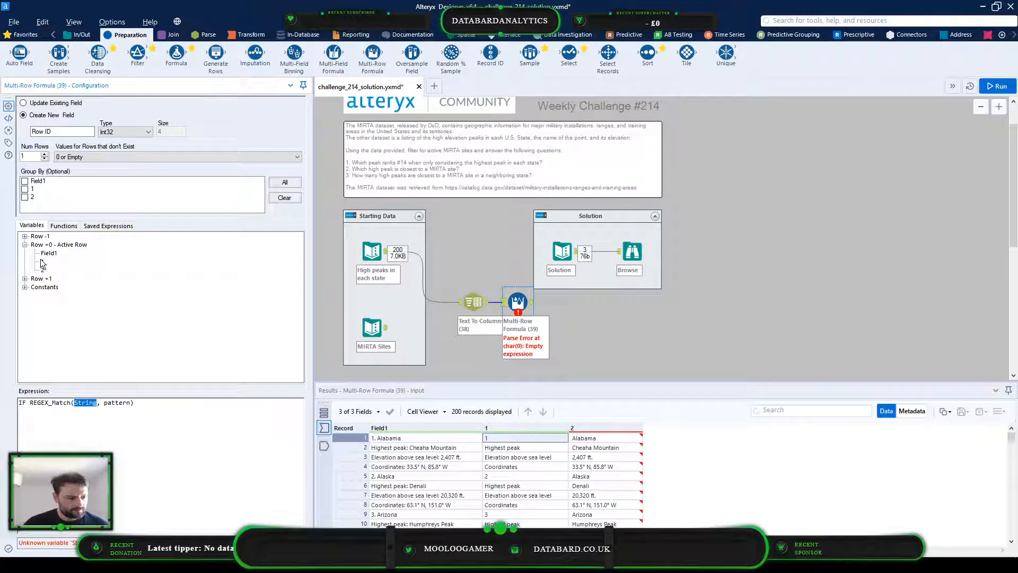
double_click(42, 261)
double_click(104, 403)
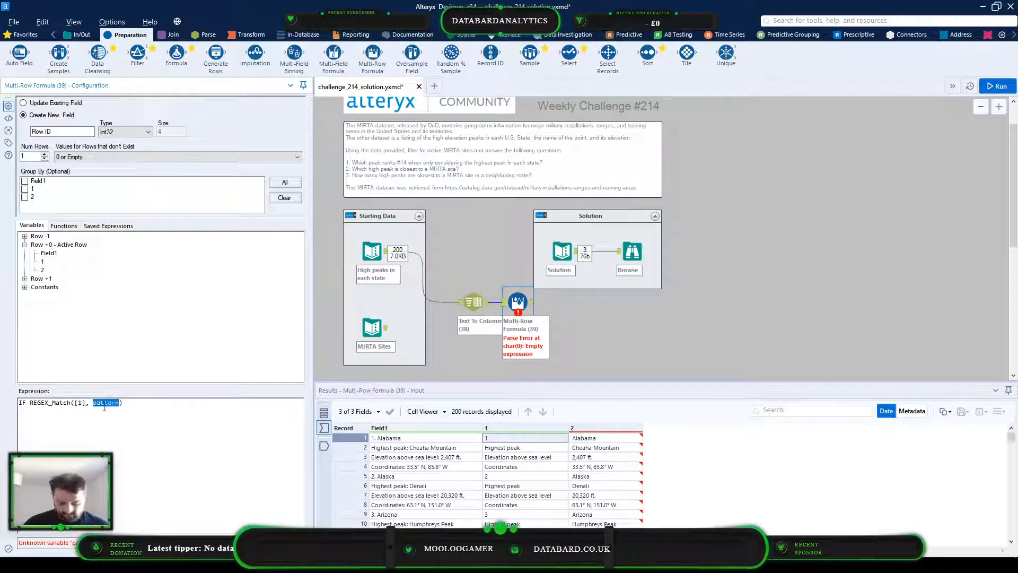
type("'\\d+') th")
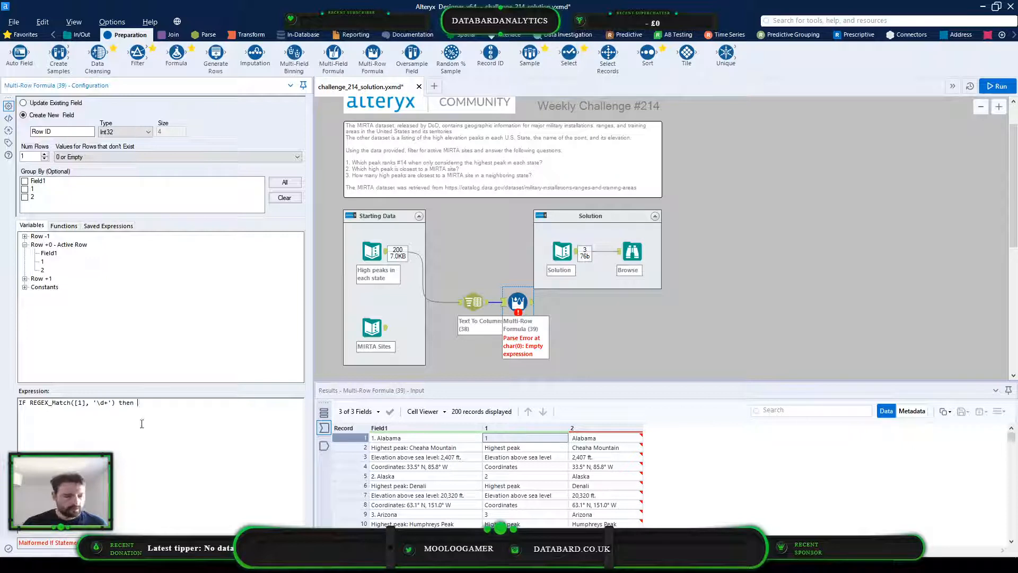
Complete the expression after then with [Row-1:Row ID]+1 else [Row-1:Row ID] endif
left_click(25, 235)
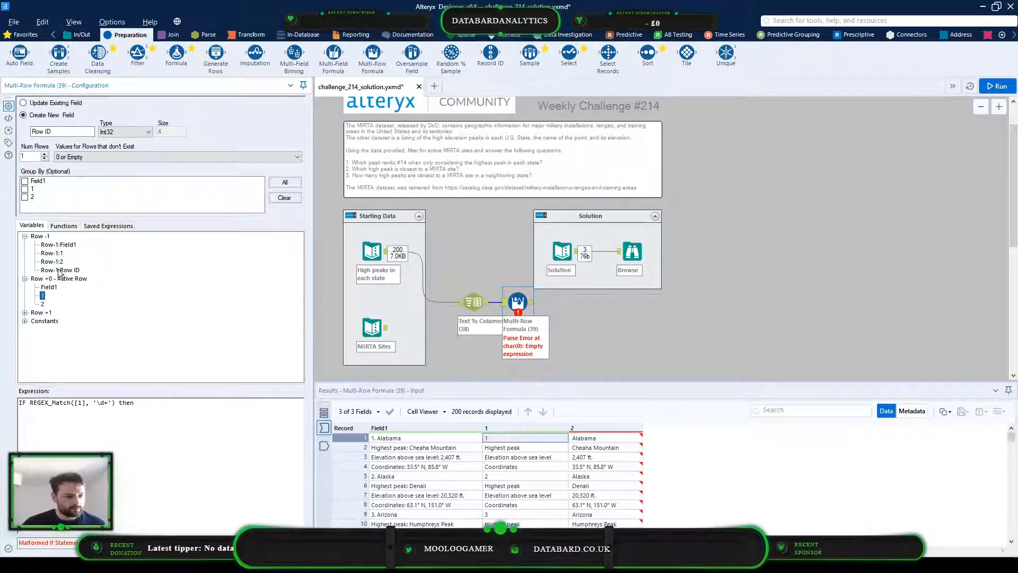
double_click(60, 270)
type("+1 ")
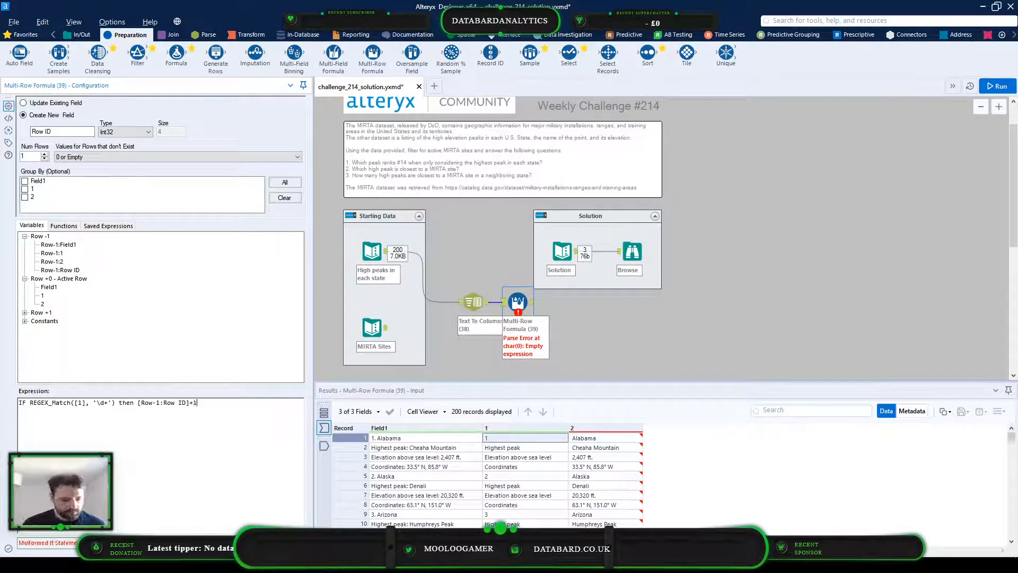
type("else")
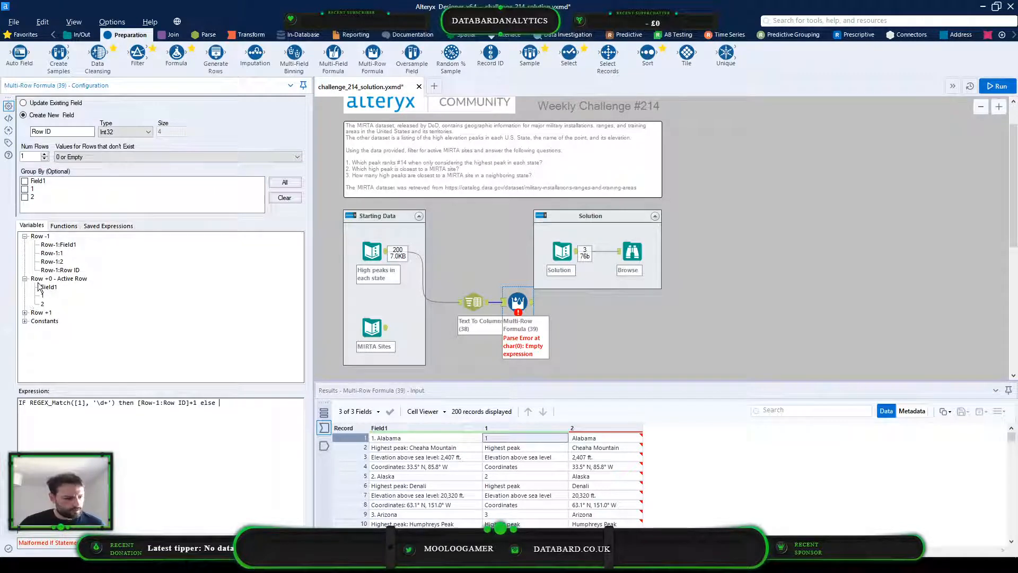
double_click(58, 271)
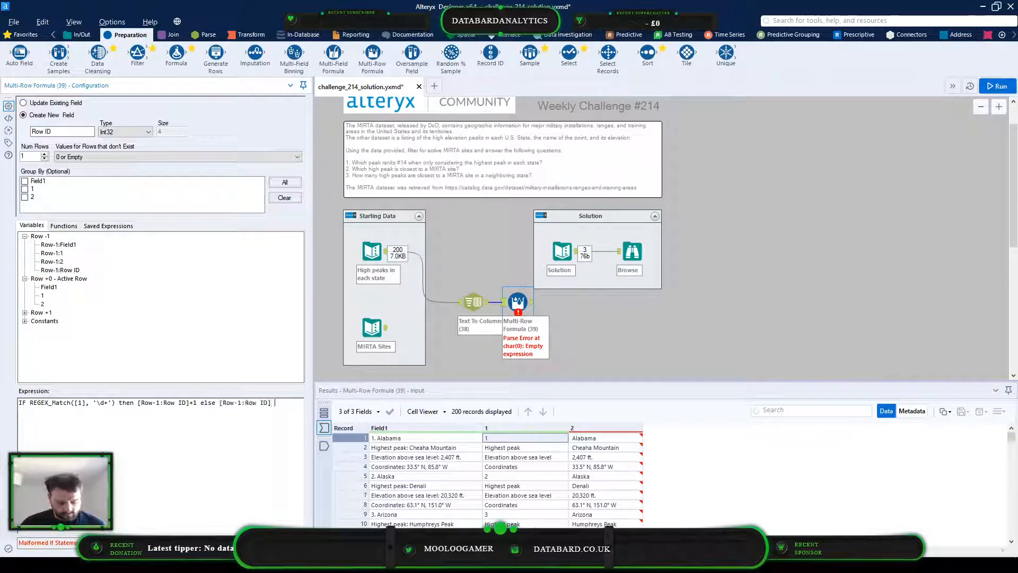
type("endif")
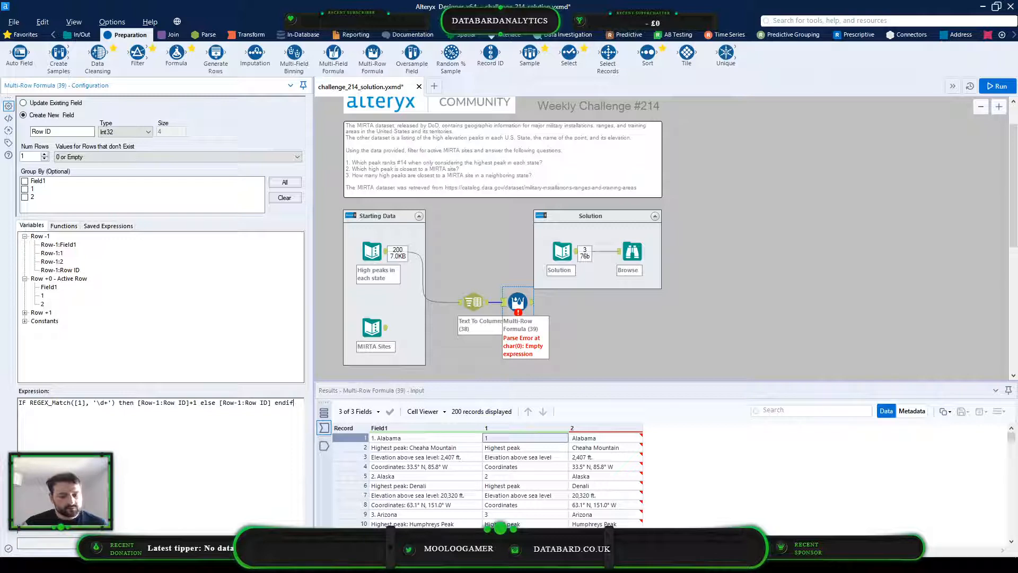
Run the workflow and check the Row ID values for each state's rows against the REGEX_Match condition
left_click(498, 440)
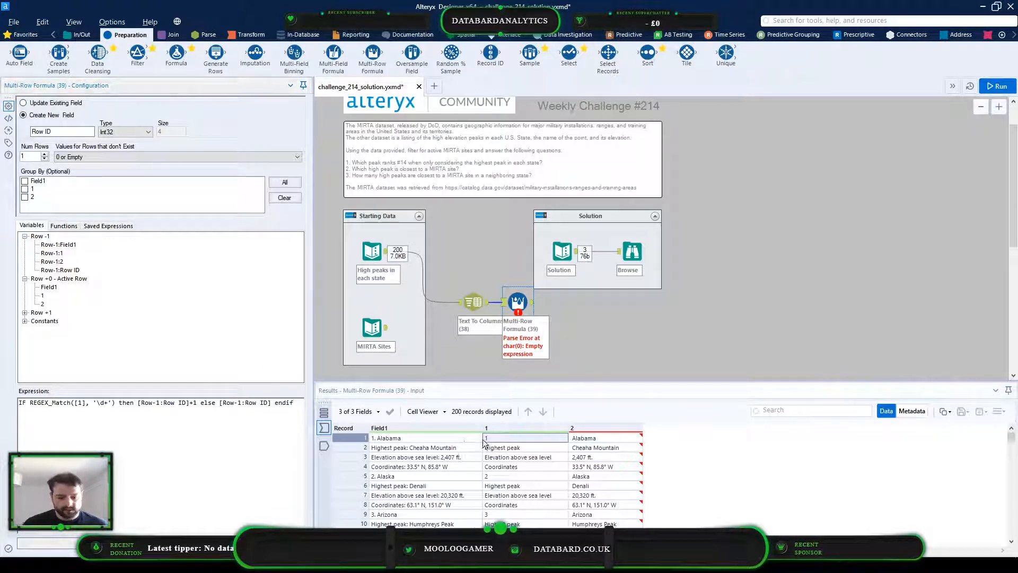
left_click(606, 438)
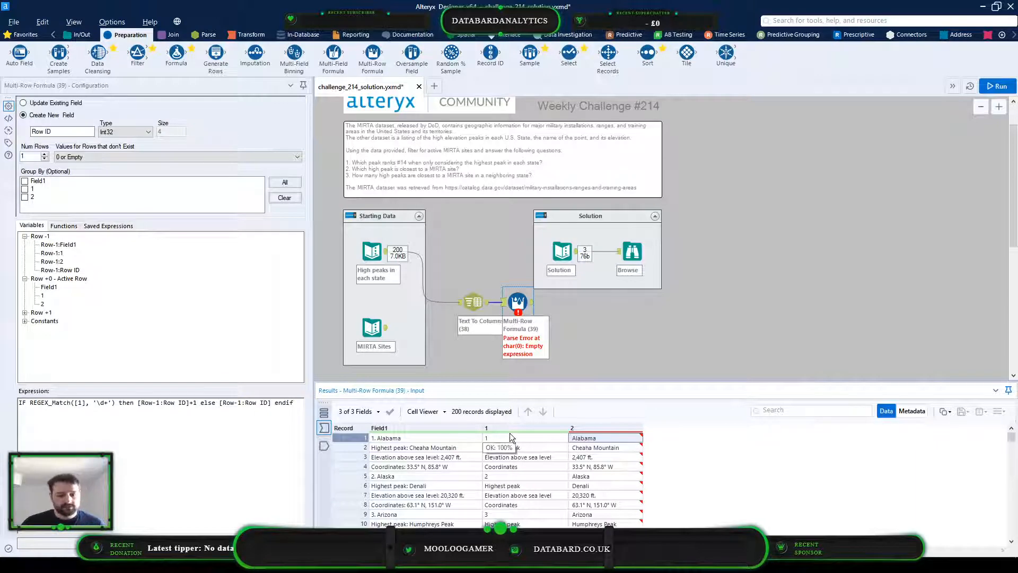
key("ctrl+r")
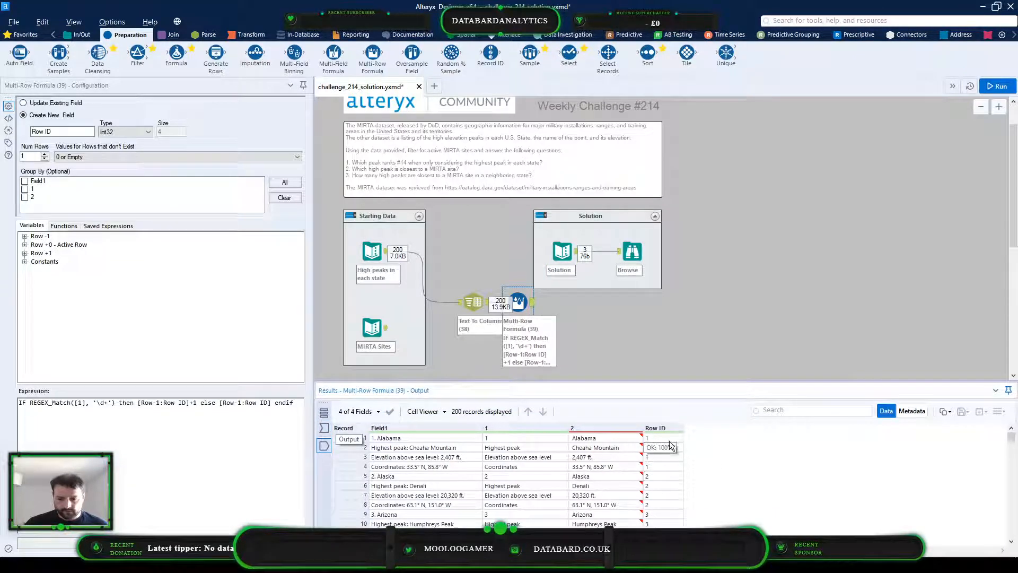
left_click_drag(671, 438, 511, 465)
left_click(654, 469)
left_click(656, 477)
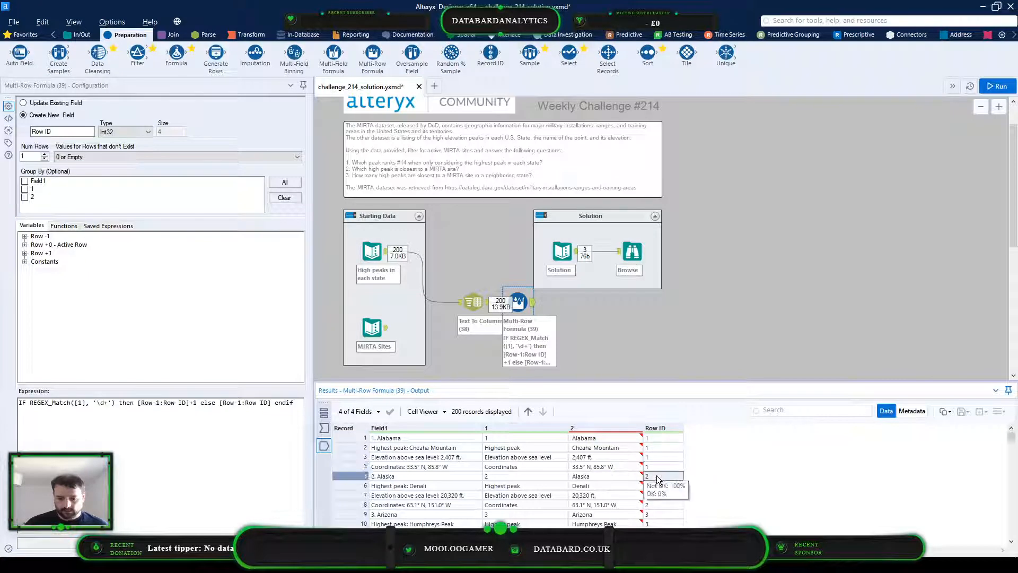
left_click_drag(657, 505, 484, 498)
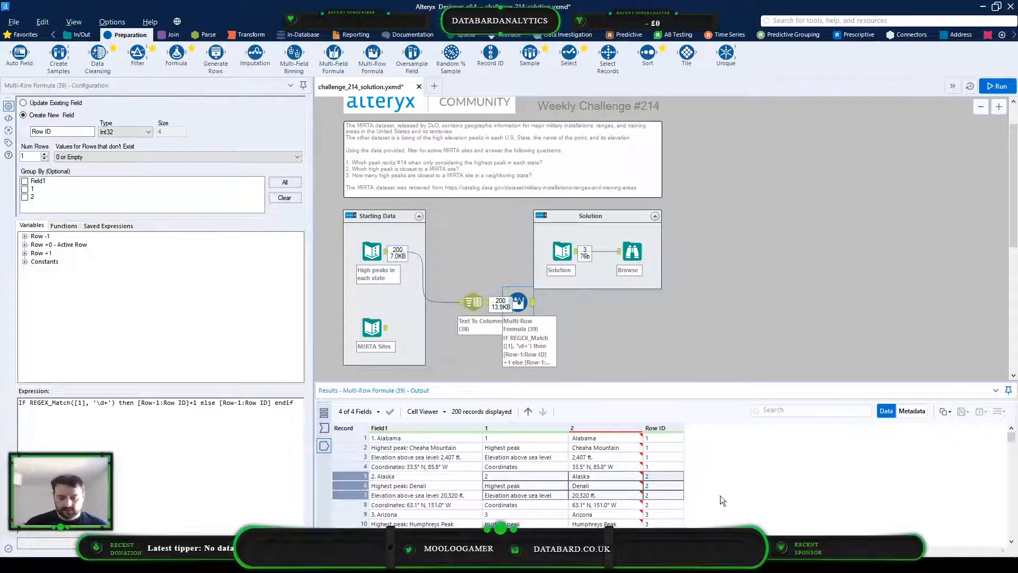
left_click(206, 402)
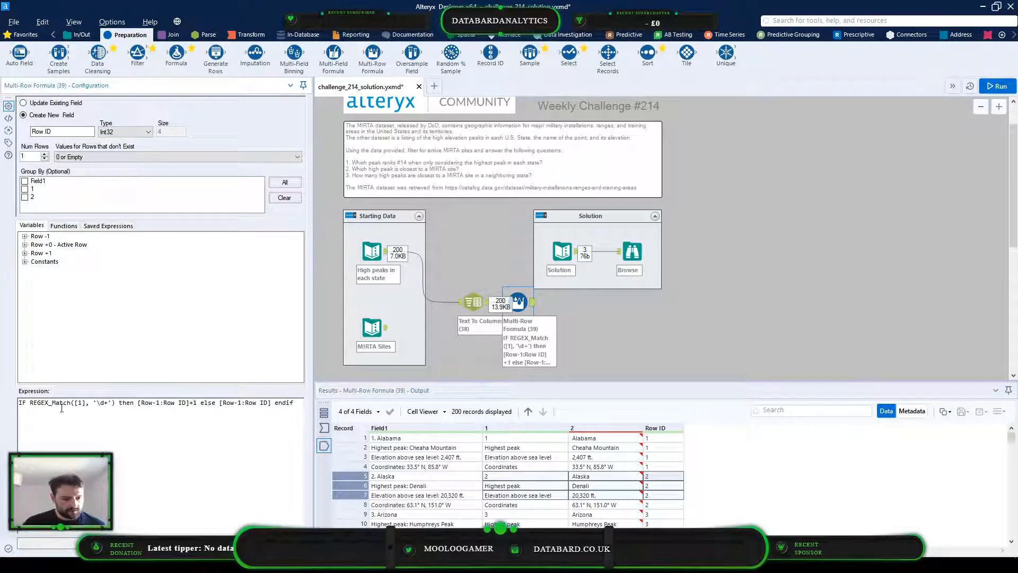
left_click_drag(112, 402, 28, 406)
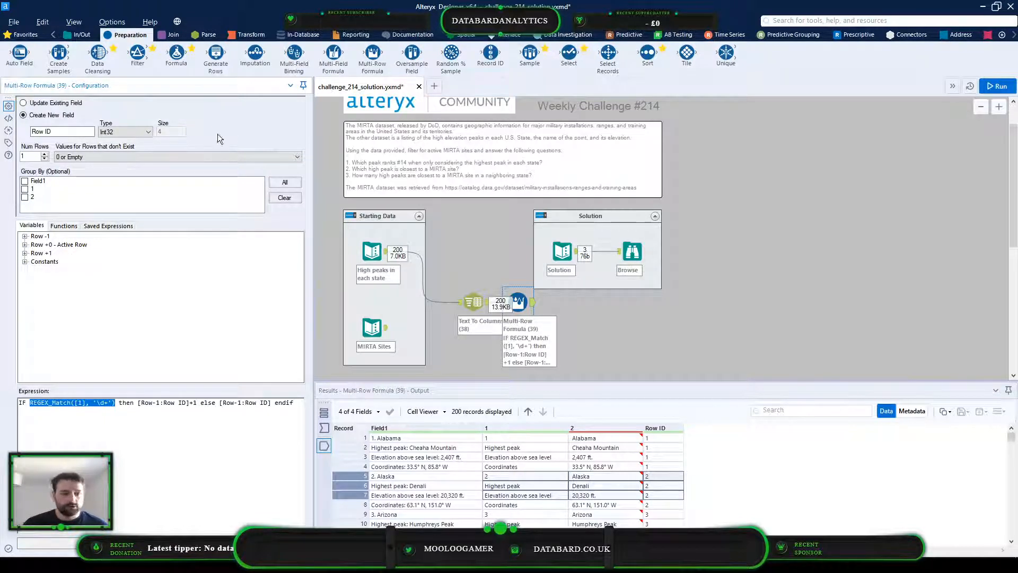
Add a Formula tool after the Multi-Row Formula, paste the copied REGEX_Match([1], '\d+') expression, and set Field1 as its output column
left_click_drag(176, 52, 581, 359)
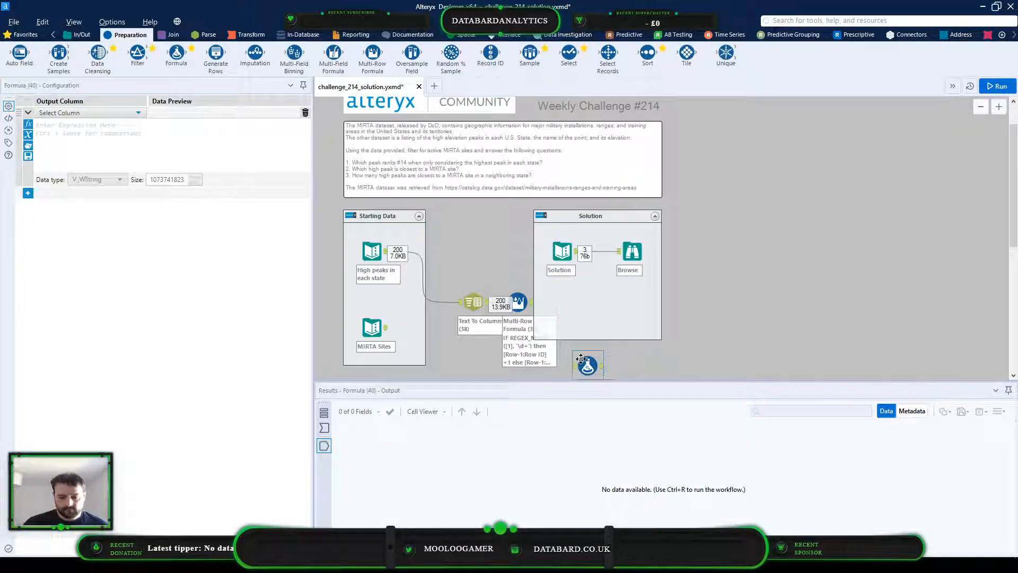
mouse_move(533, 304)
left_mouse_down()
mouse_move(577, 365)
mouse_move(562, 304)
left_mouse_up()
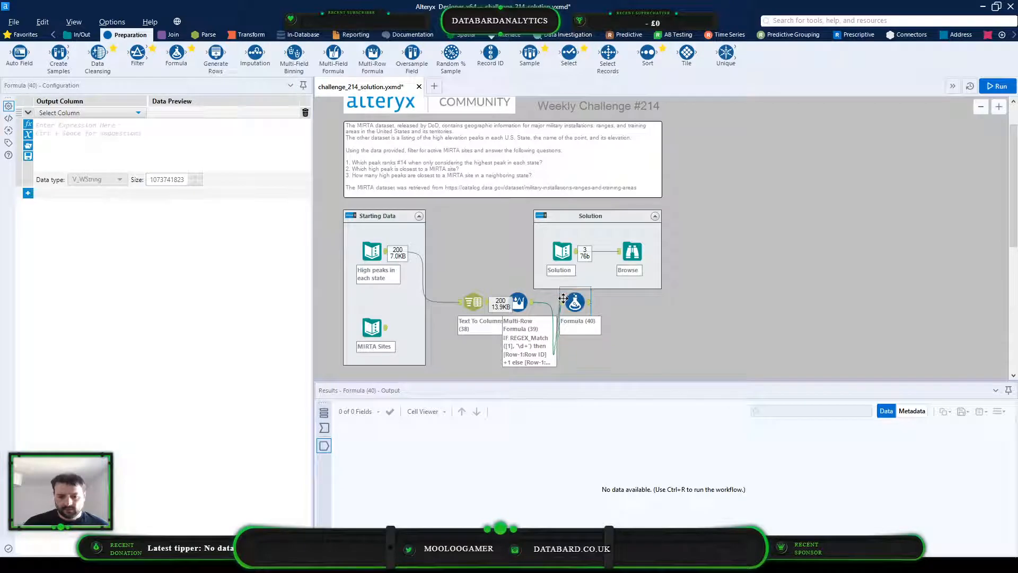
left_click(84, 127)
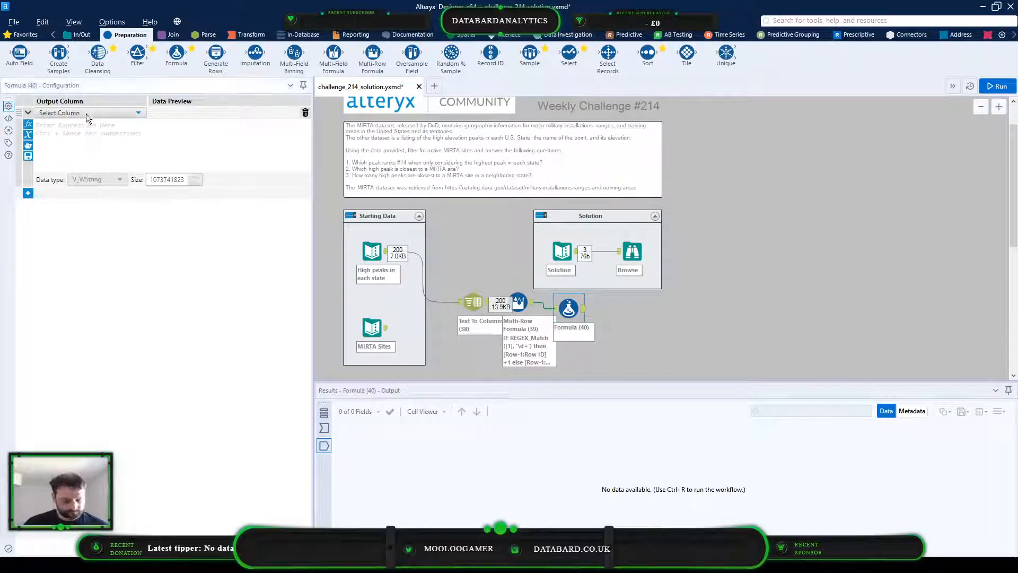
type("REGEX_Match([1], \"\\d+\")")
left_click(96, 114)
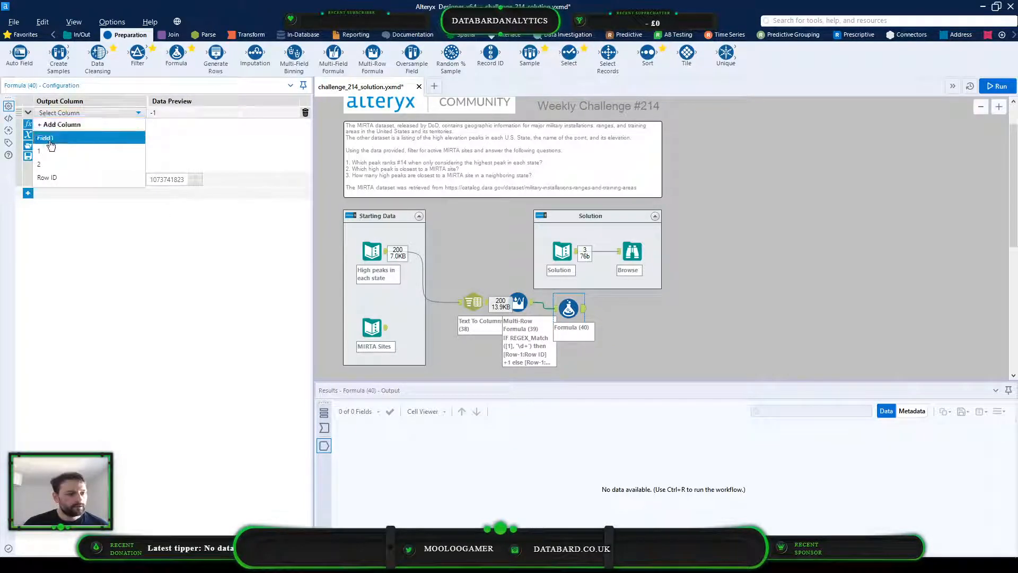
left_click(80, 135)
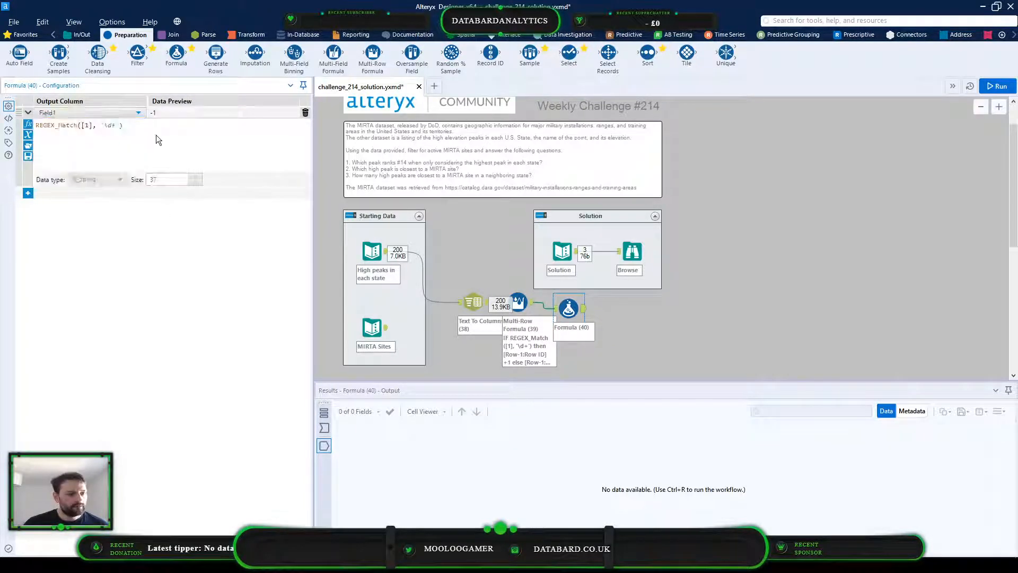
Insert the REGEX_Replace function template on its own line above the pasted REGEX_Match expression
triple_click(60, 127)
left_click(66, 127)
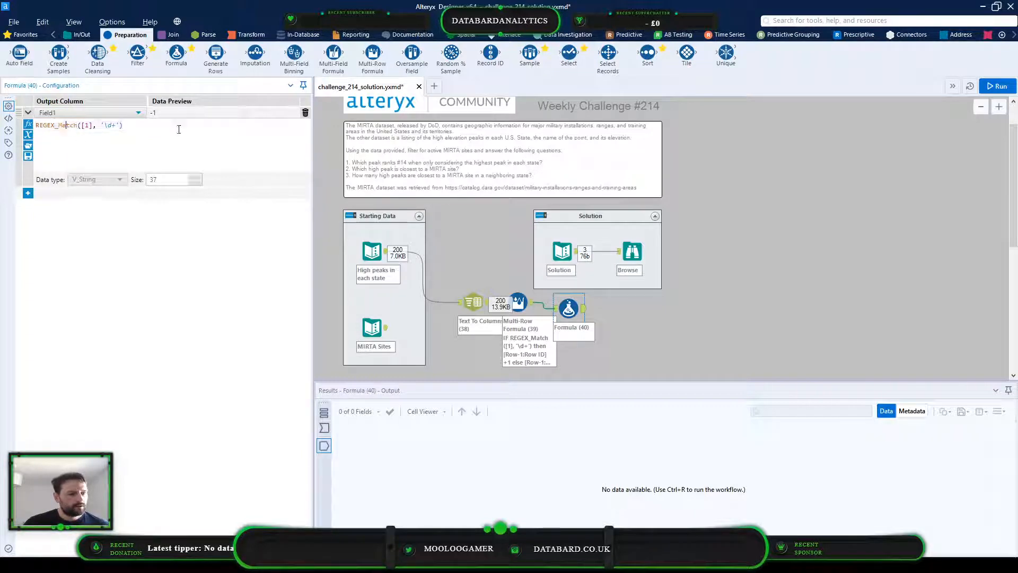
key("Home")
key("Return")
key("Return")
key("Up")
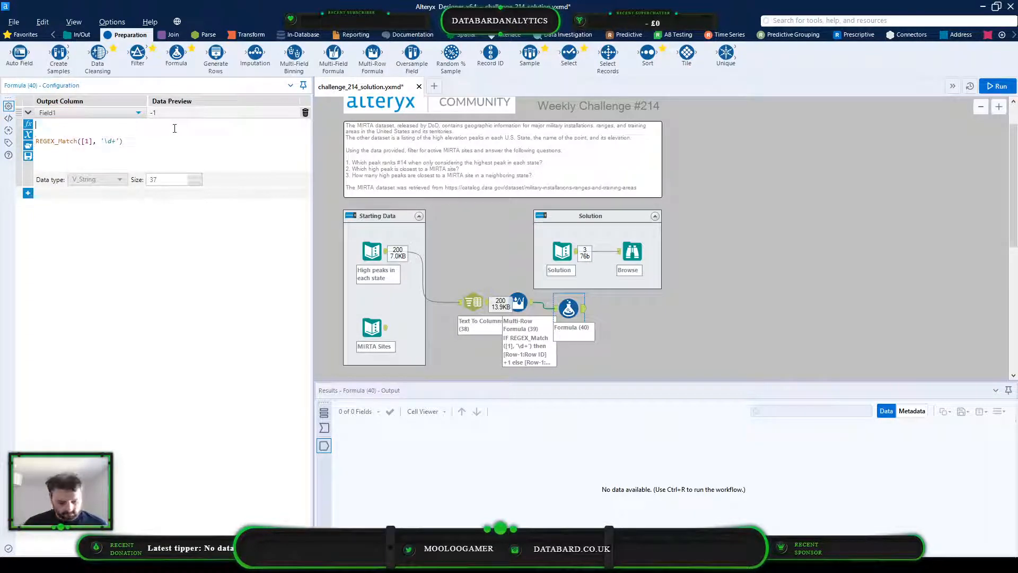
type("reg")
key("Down")
key("Down")
key("Return")
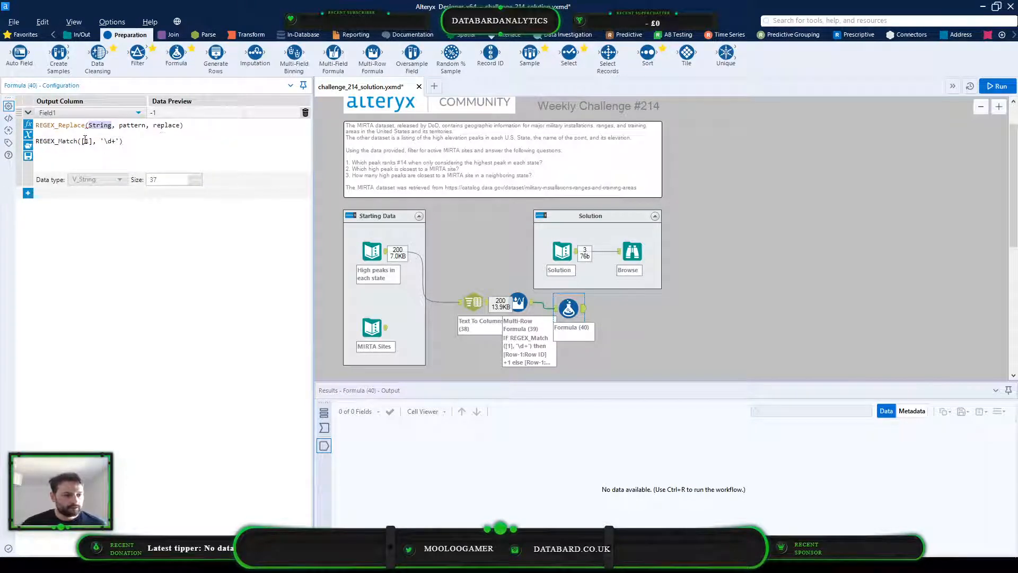
Complete the expression as REGEX_Replace([1], '\d+', 'State'), moving the arguments out of REGEX_Match and deleting the leftover function
left_click_drag(82, 140, 117, 139)
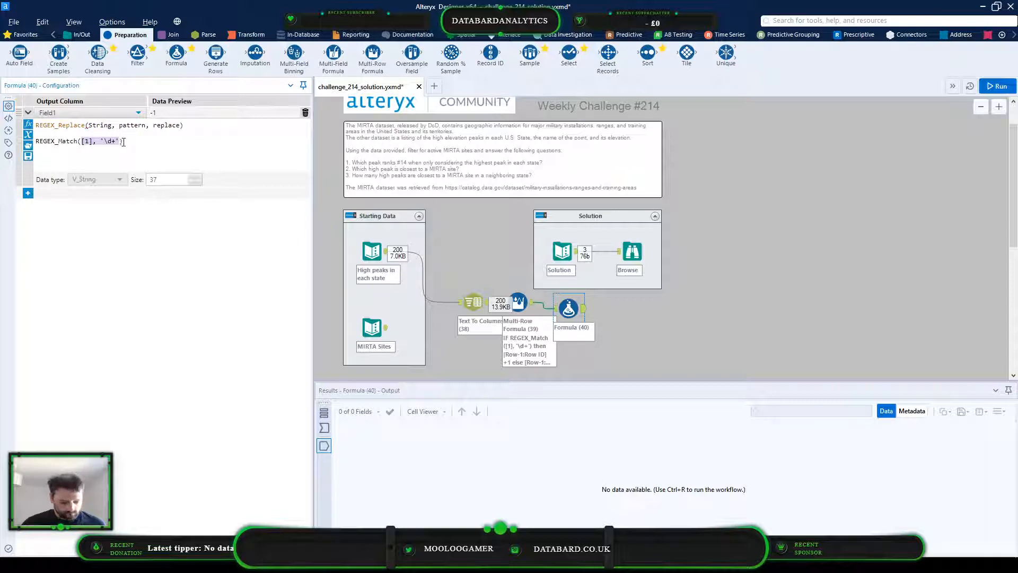
key("ctrl+x")
left_click_drag(88, 125, 153, 125)
key("ctrl+v")
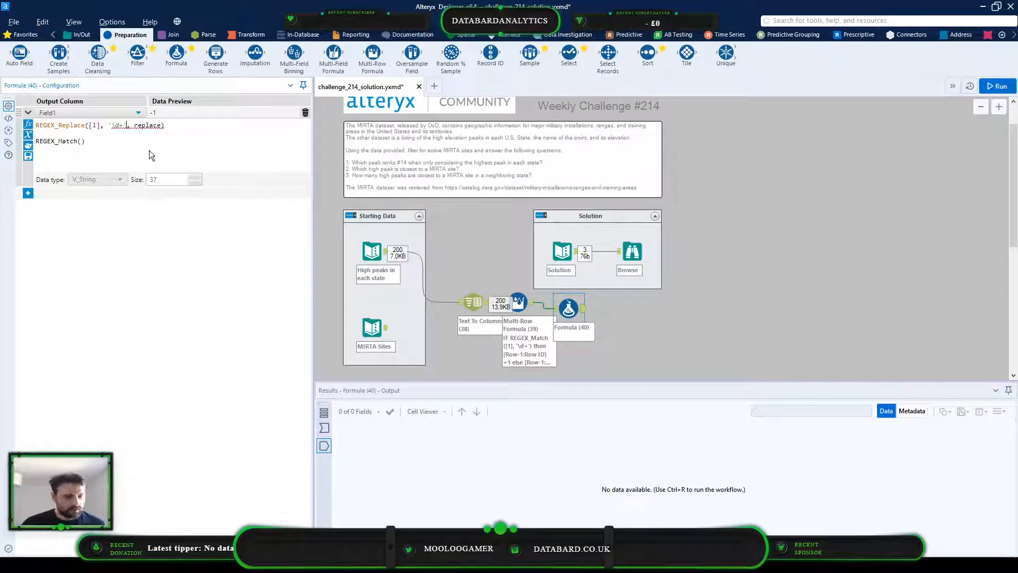
left_click(35, 135)
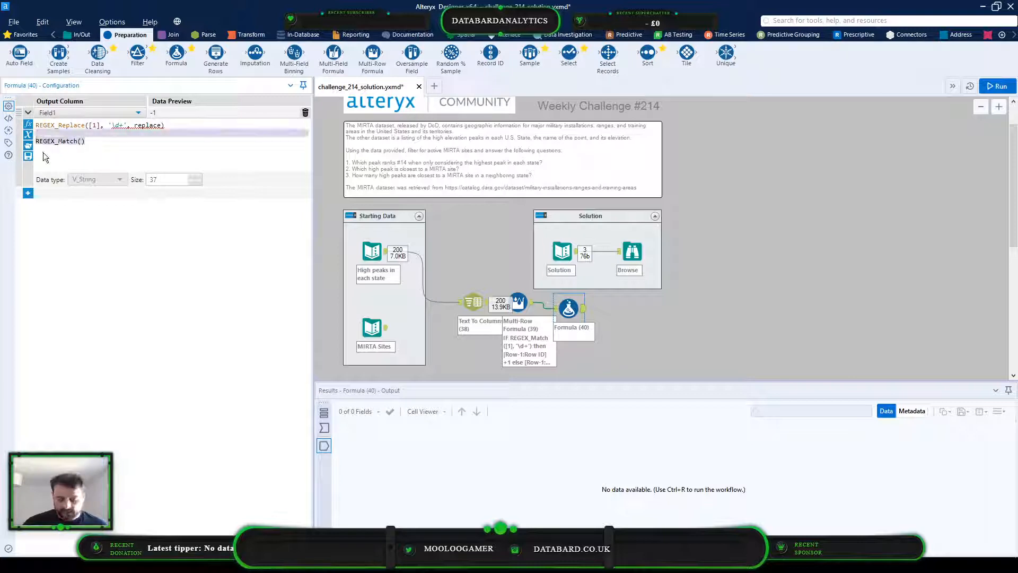
key("BackSpace")
double_click(151, 125)
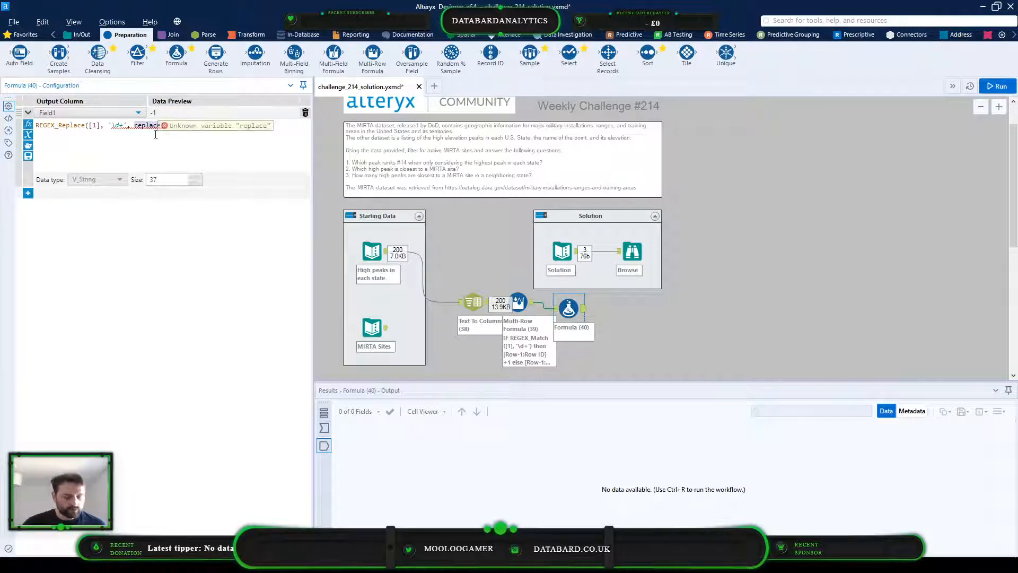
type("''")
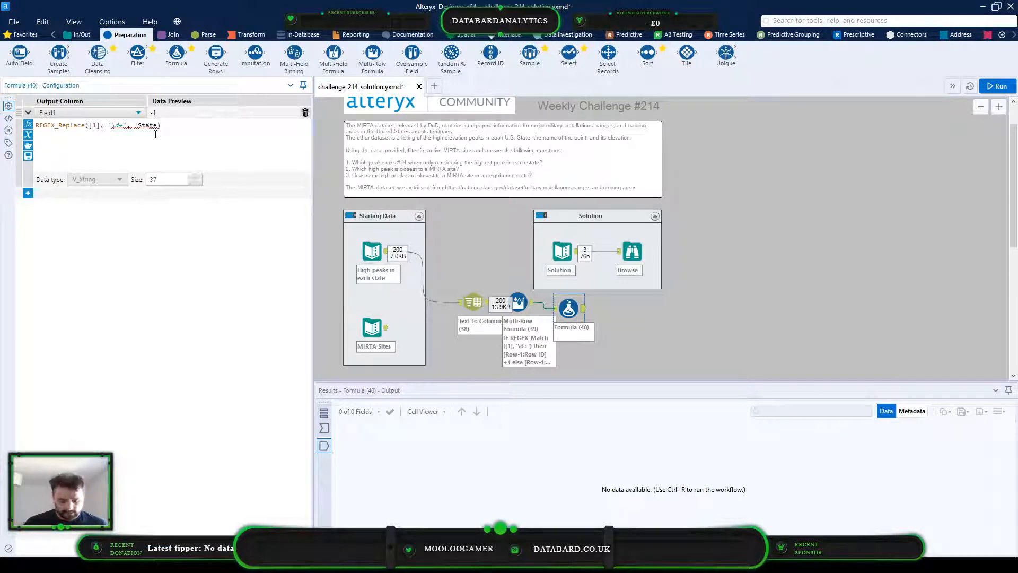
type("'")
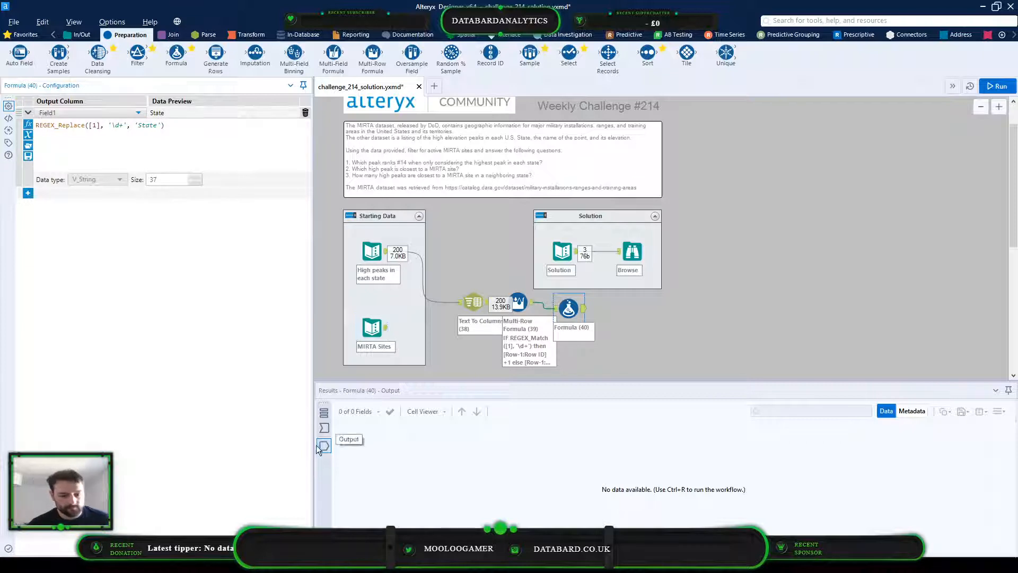
Run the workflow and compare the Formula tool's input and output data to check which column the replacement affects
left_click(324, 428)
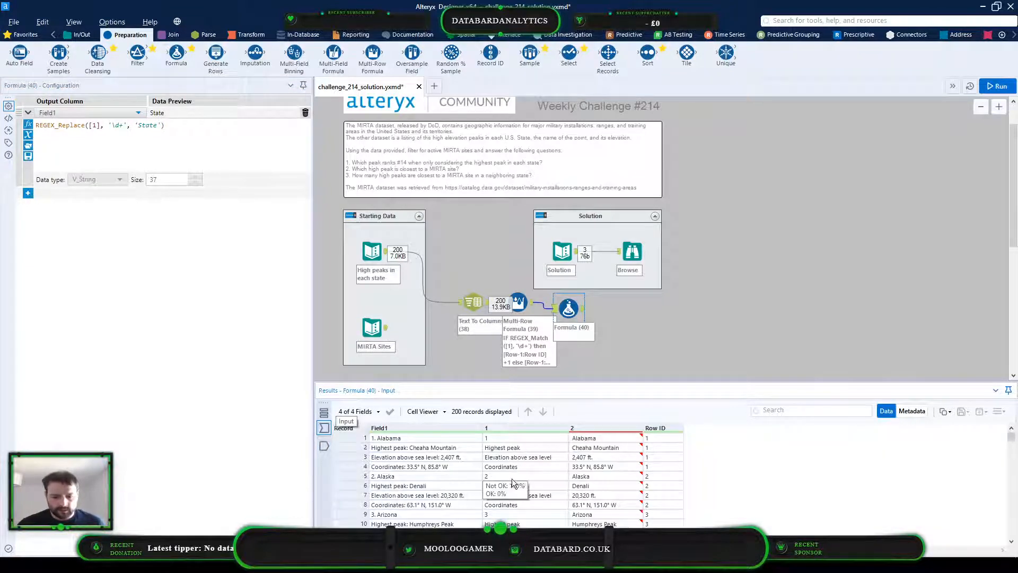
left_click(537, 352)
key("ctrl+r")
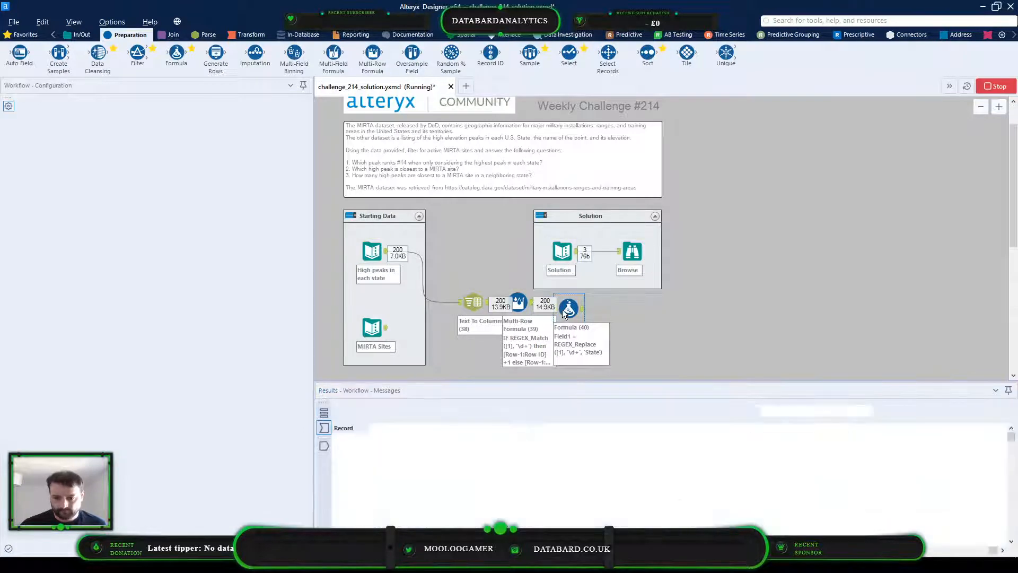
left_click(566, 306)
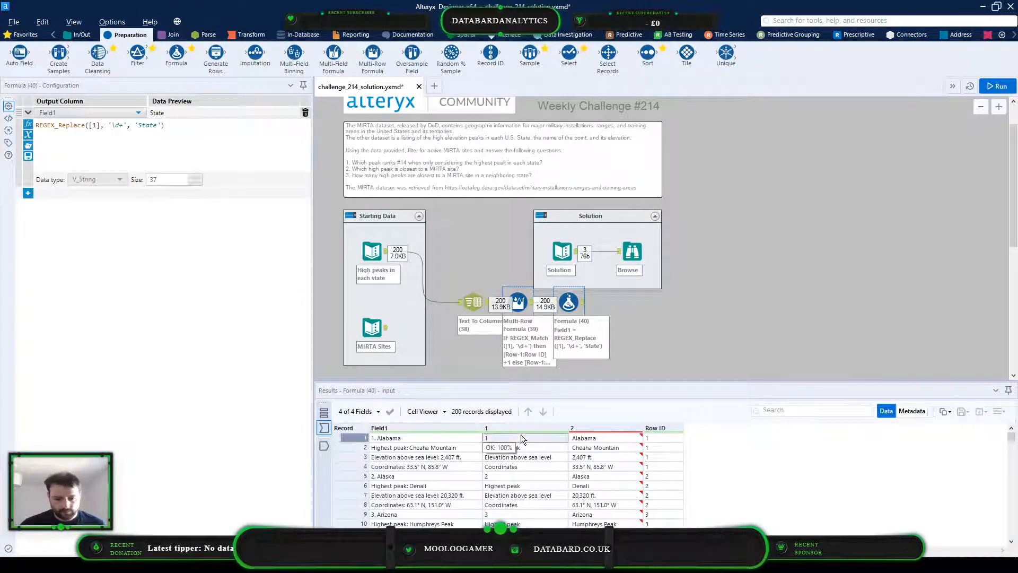
left_click(324, 446)
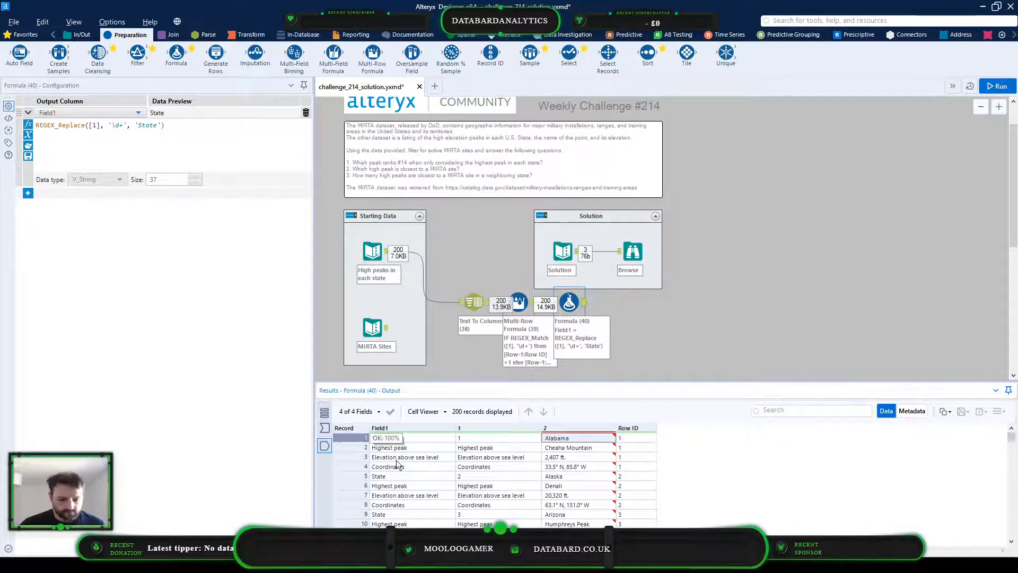
left_click(409, 437)
Change the formula's output column to 1, rerun the workflow, and check the label values in column 1
left_click(115, 114)
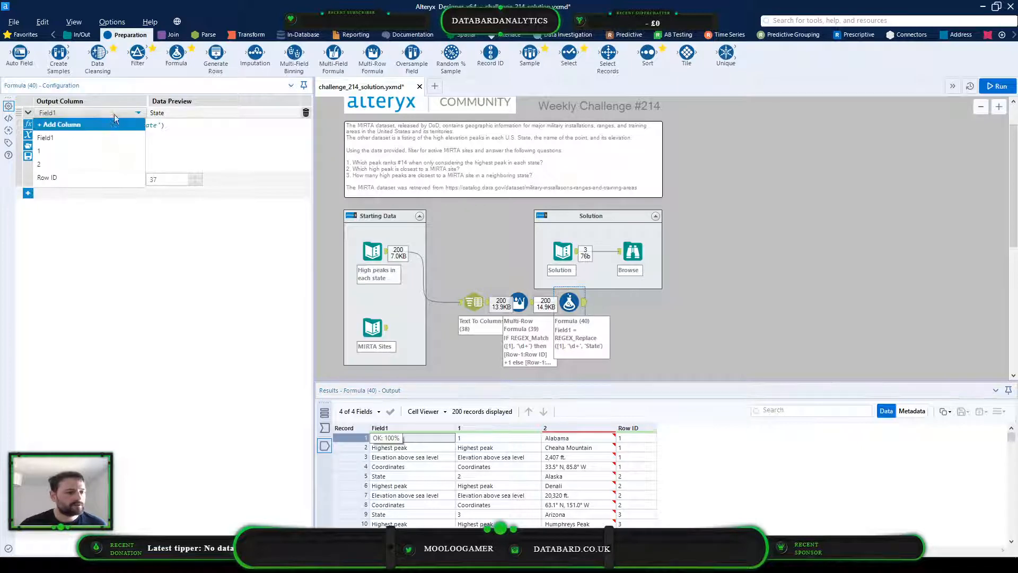
left_click(82, 151)
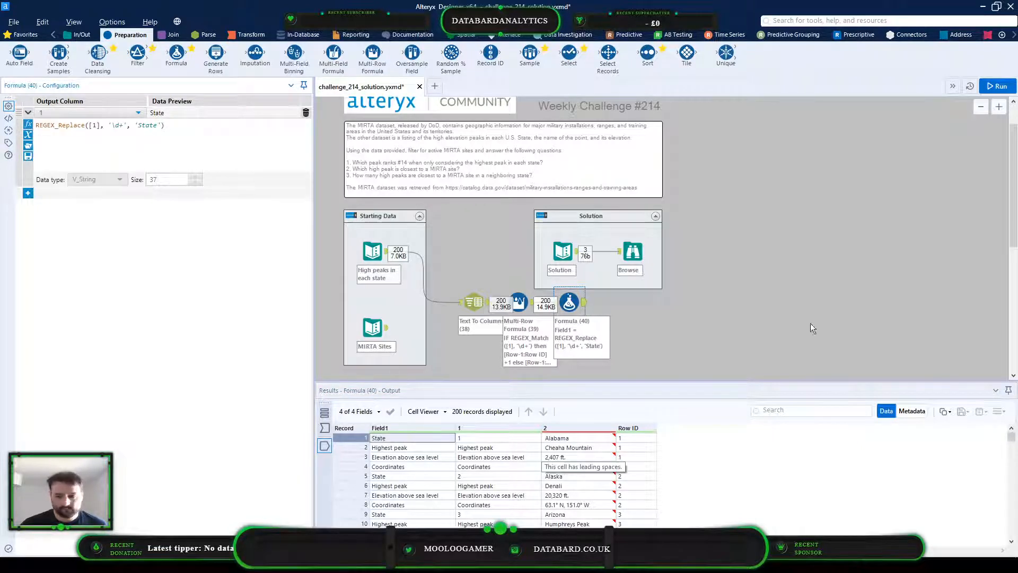
left_click(997, 85)
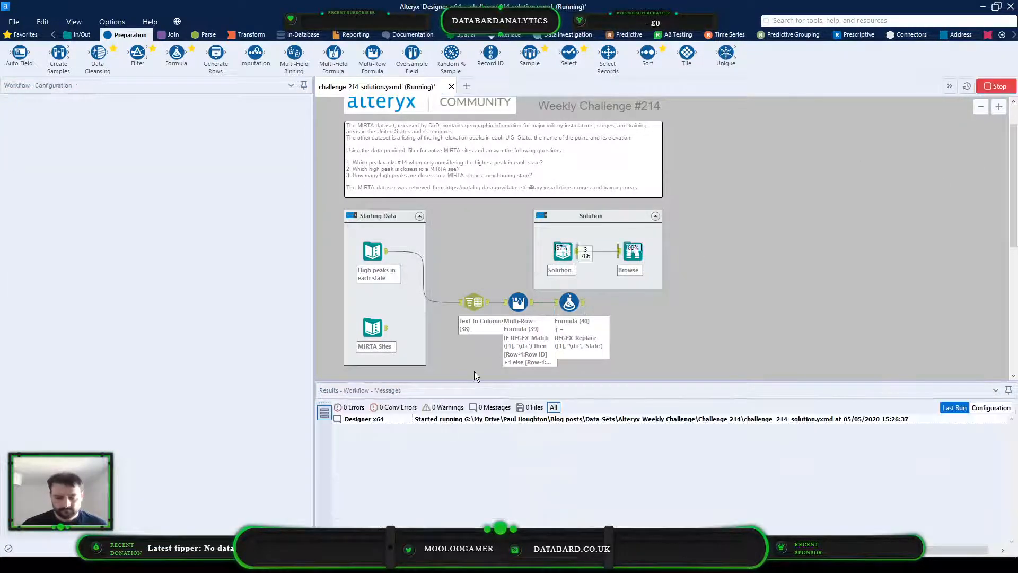
left_click(492, 439)
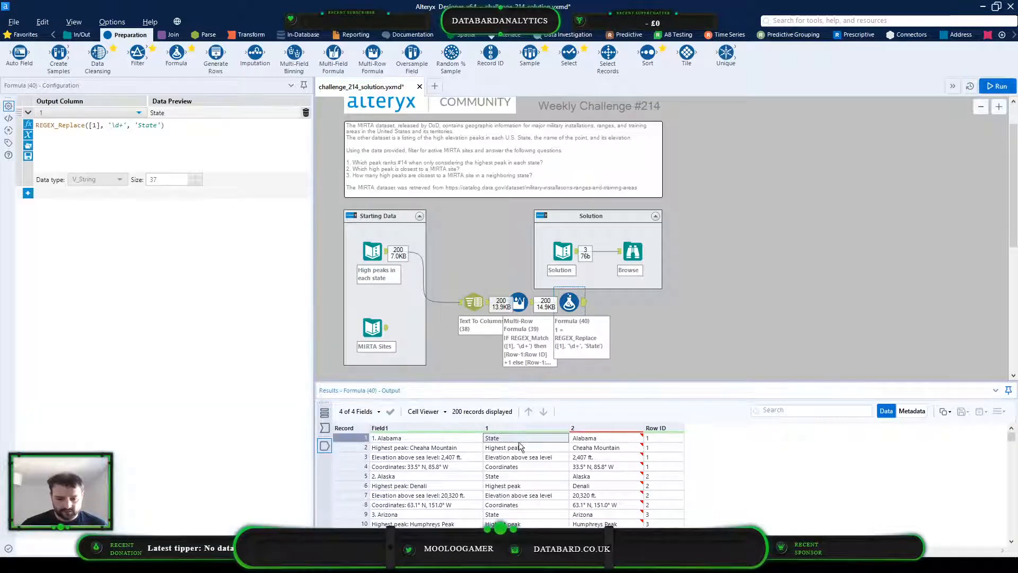
left_click(502, 477)
left_click(502, 515)
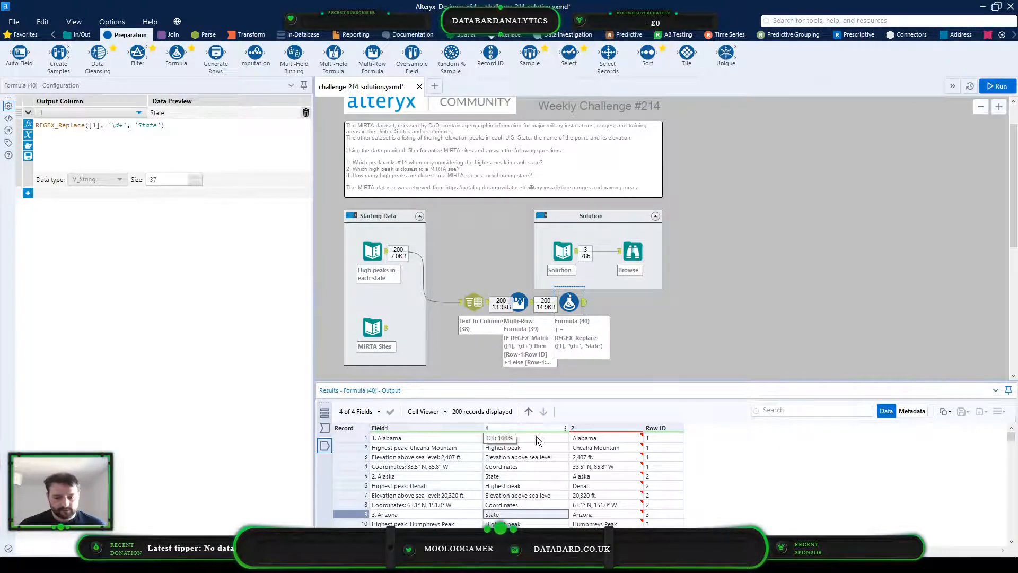
scroll(533, 448, "down", 2)
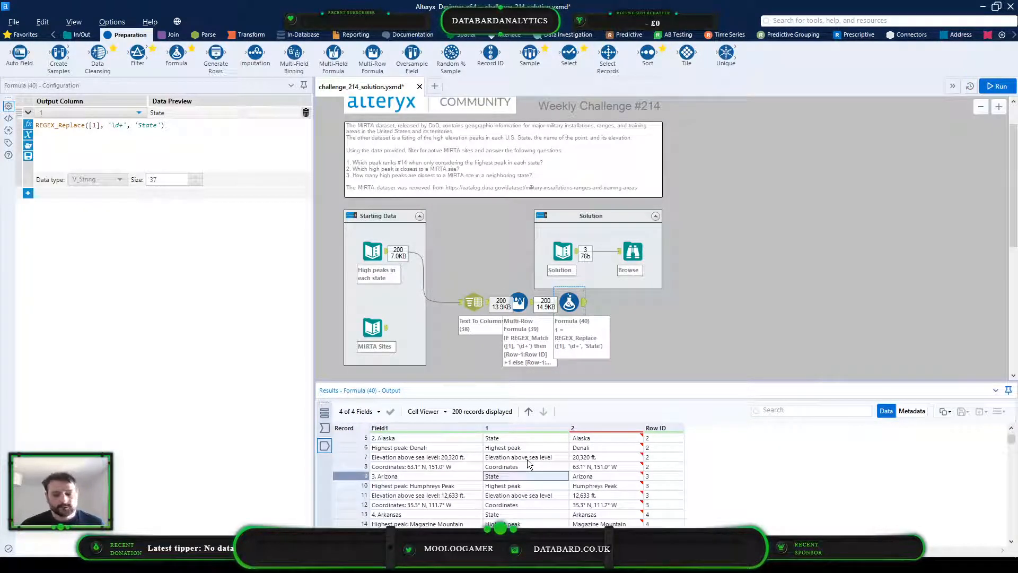
Add a Cross Tab tool connected to the Formula tool's output, moving the Solution container up to make room
left_click(250, 31)
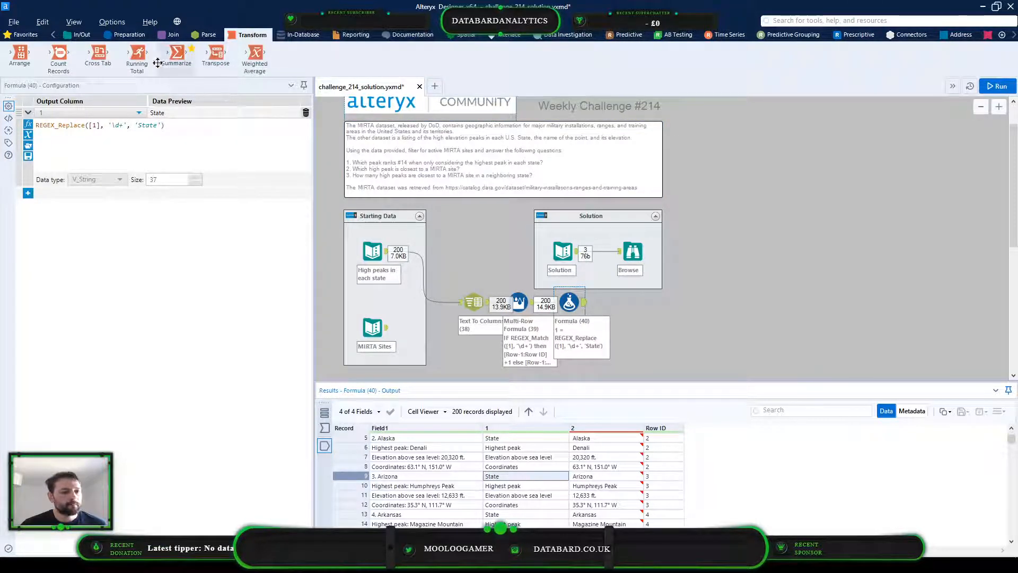
left_click_drag(100, 61, 758, 315)
left_click_drag(609, 215, 608, 196)
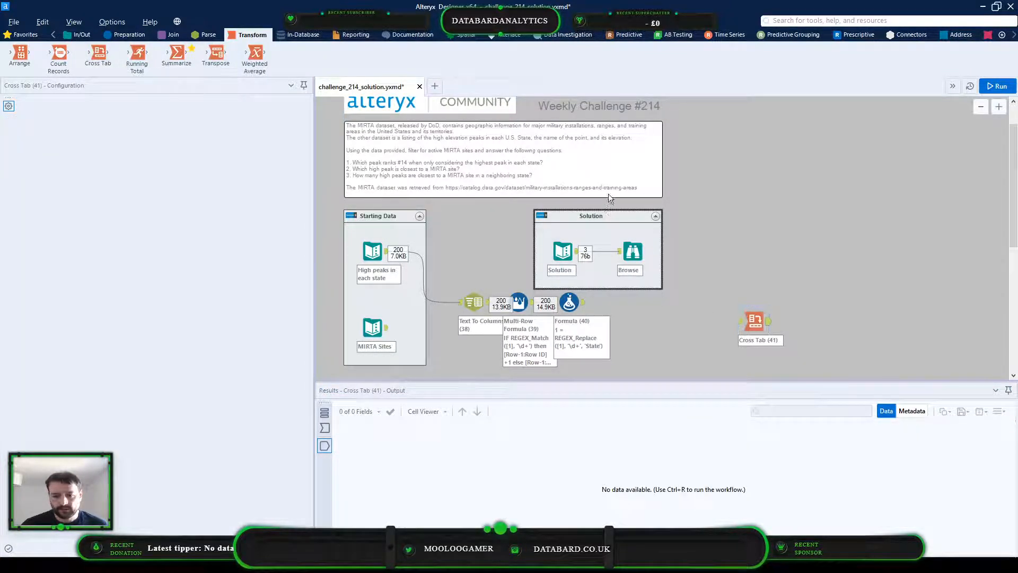
key("ctrl+r")
left_click_drag(746, 319, 619, 302)
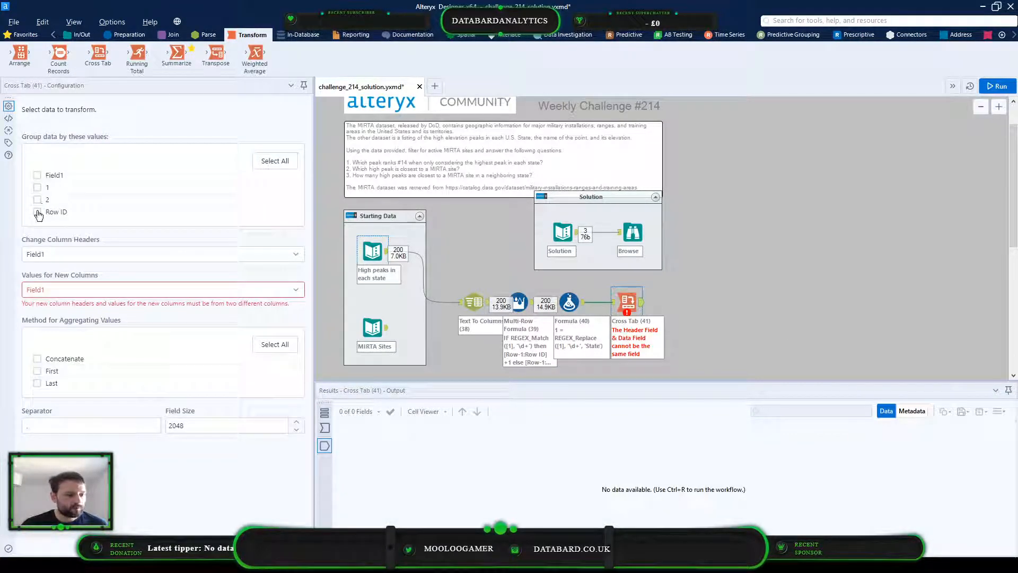
Configure the Cross Tab to group by Row ID, with column headers from 1 and new column values from 2
left_click(37, 213)
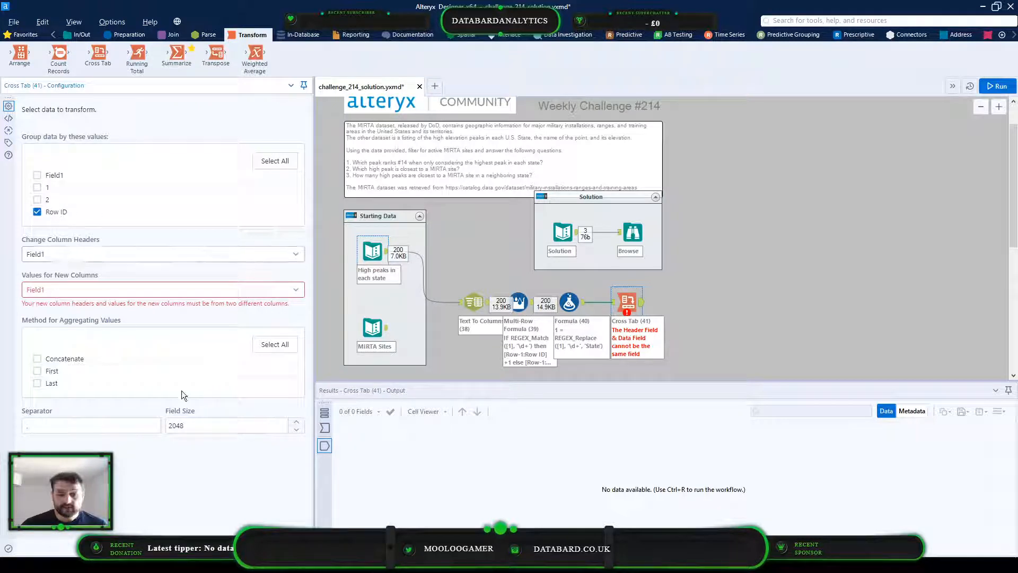
left_click(325, 427)
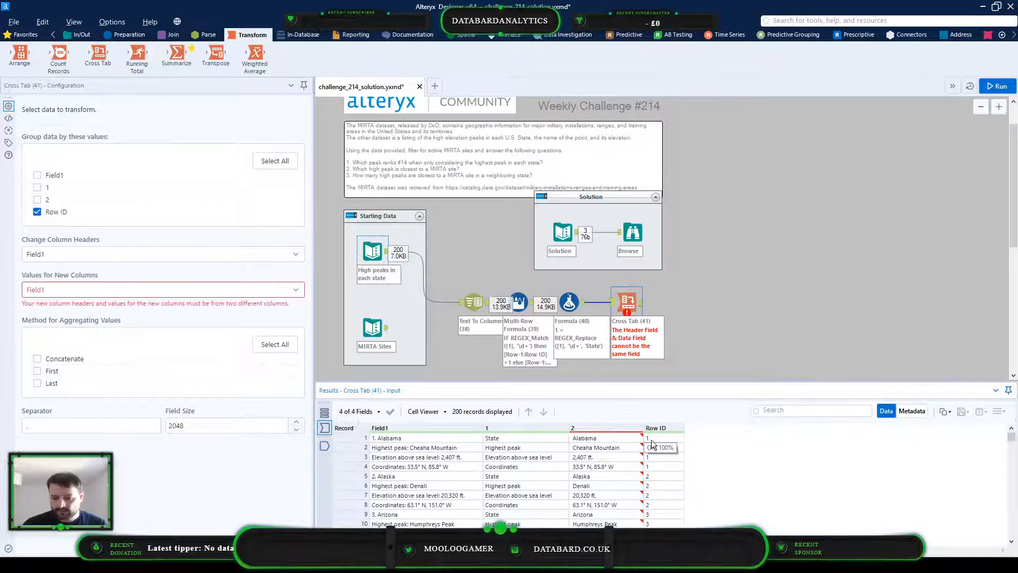
left_click_drag(659, 438, 659, 467)
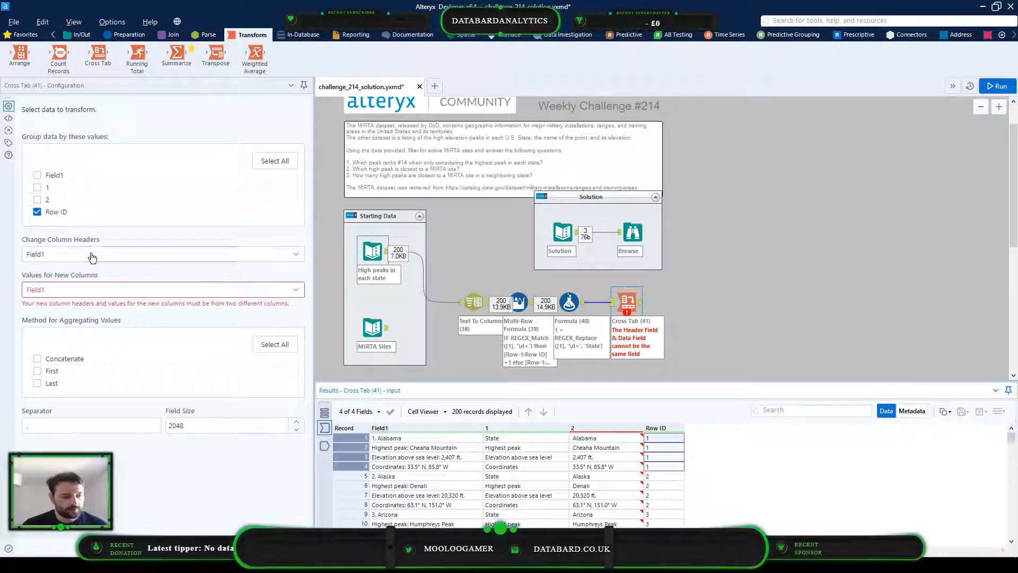
left_click(68, 259)
left_click(69, 290)
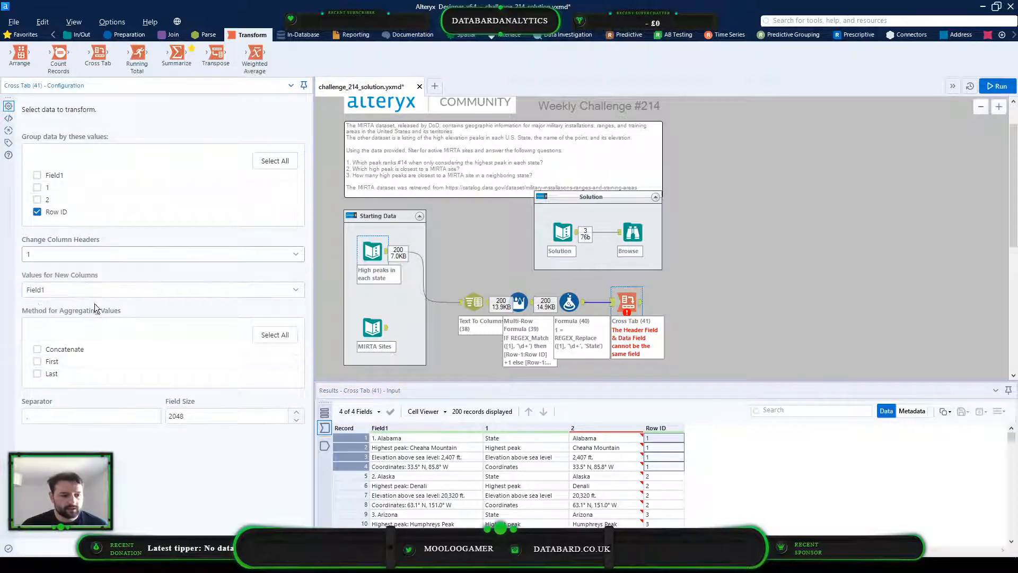
left_click(73, 291)
left_click(59, 343)
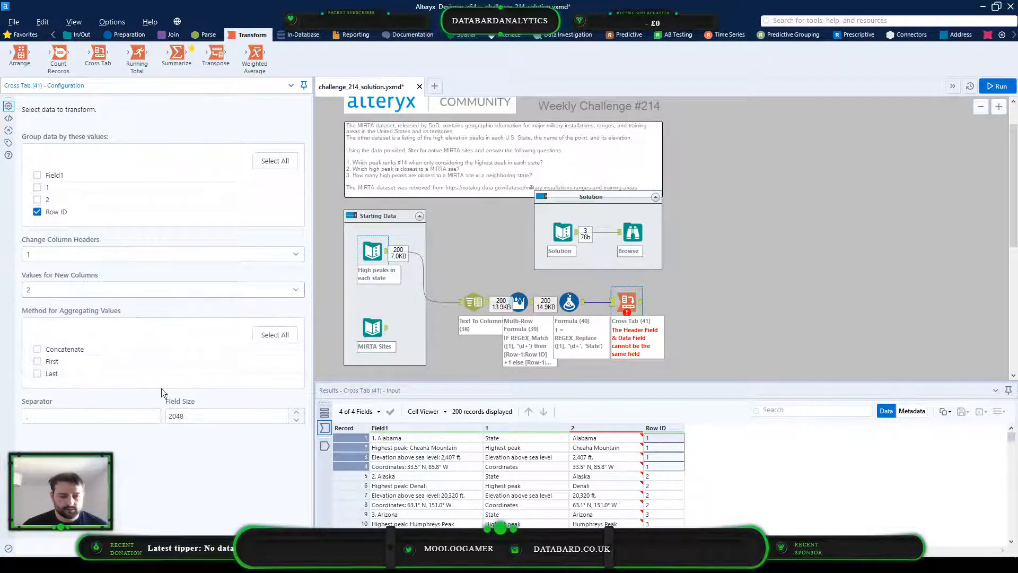
Review the values in column 2 and set the Cross Tab's aggregation method to Concatenate
left_click_drag(609, 438, 610, 543)
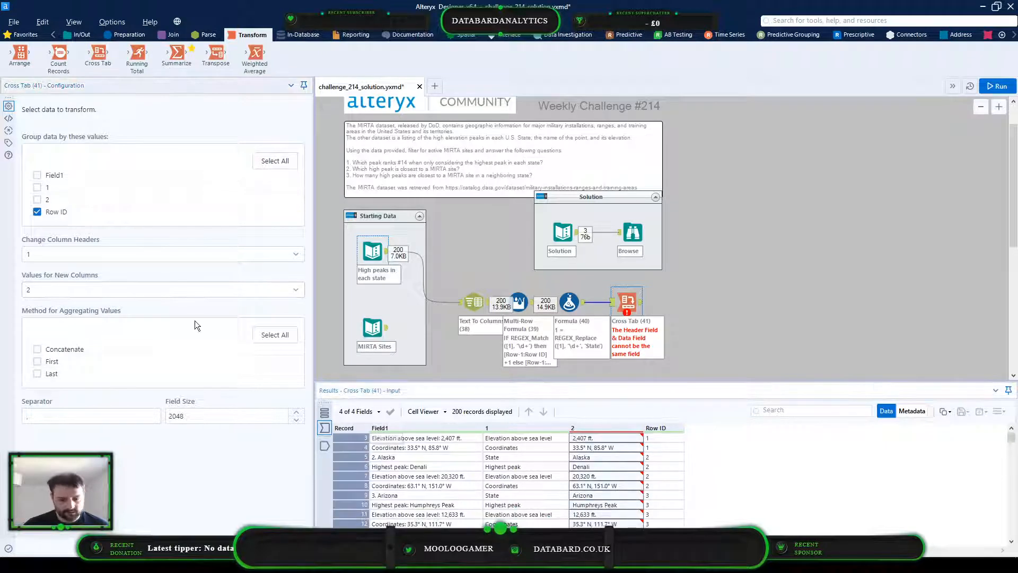
scroll(614, 468, "up", 1)
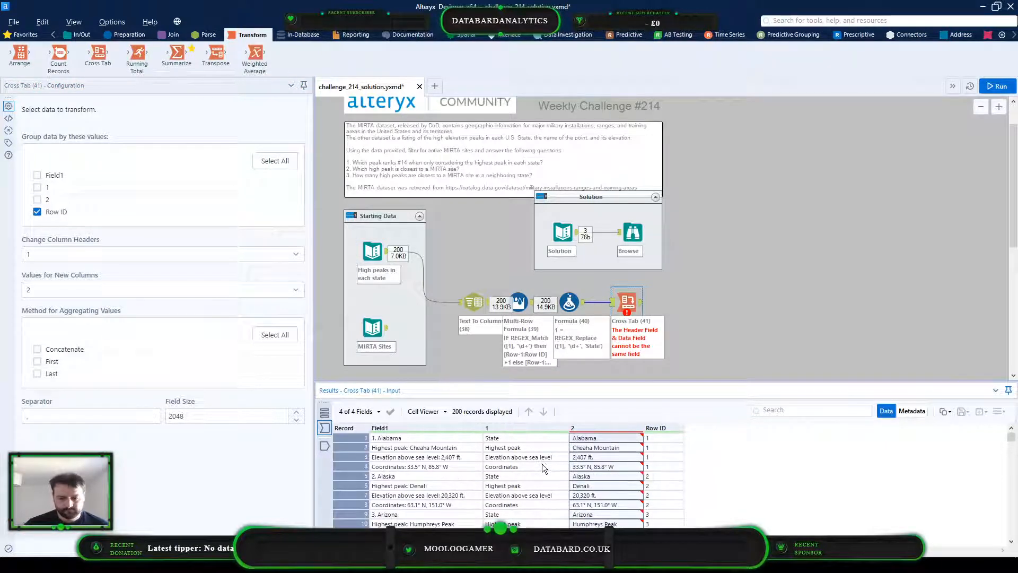
left_click(37, 350)
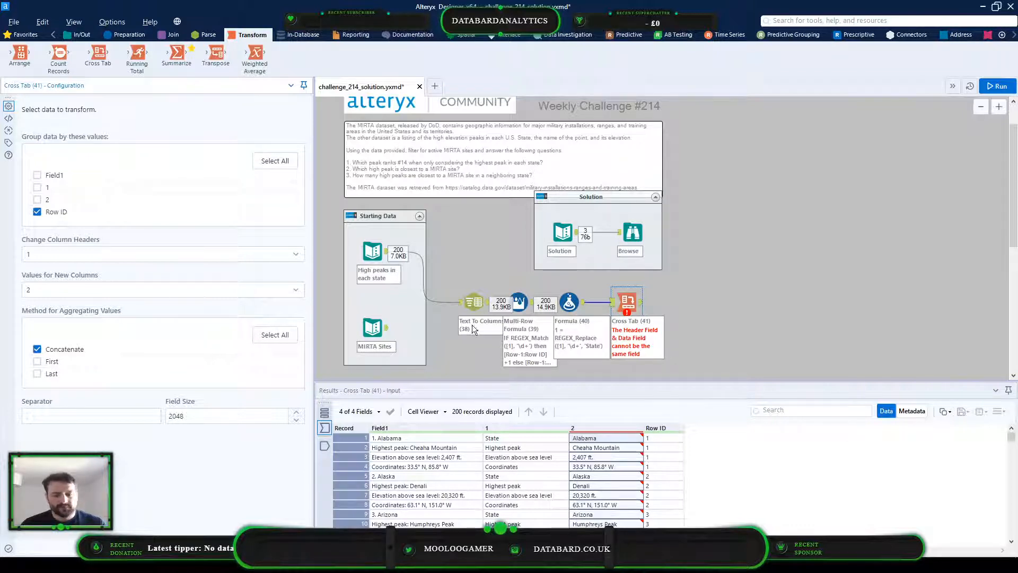
Run the workflow and review the Cross Tab tool's output records
scroll(675, 514, "down", 18)
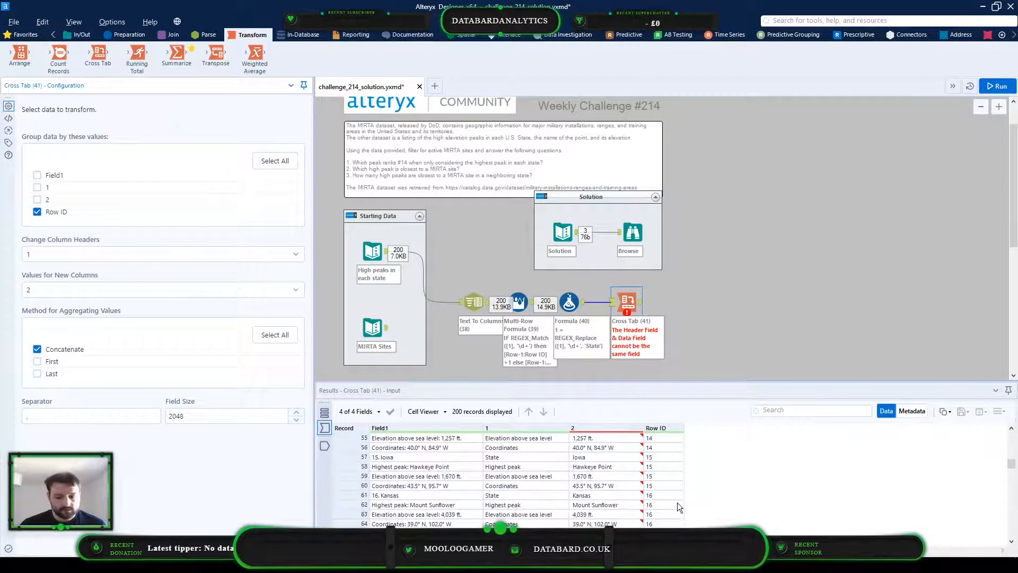
left_click(999, 87)
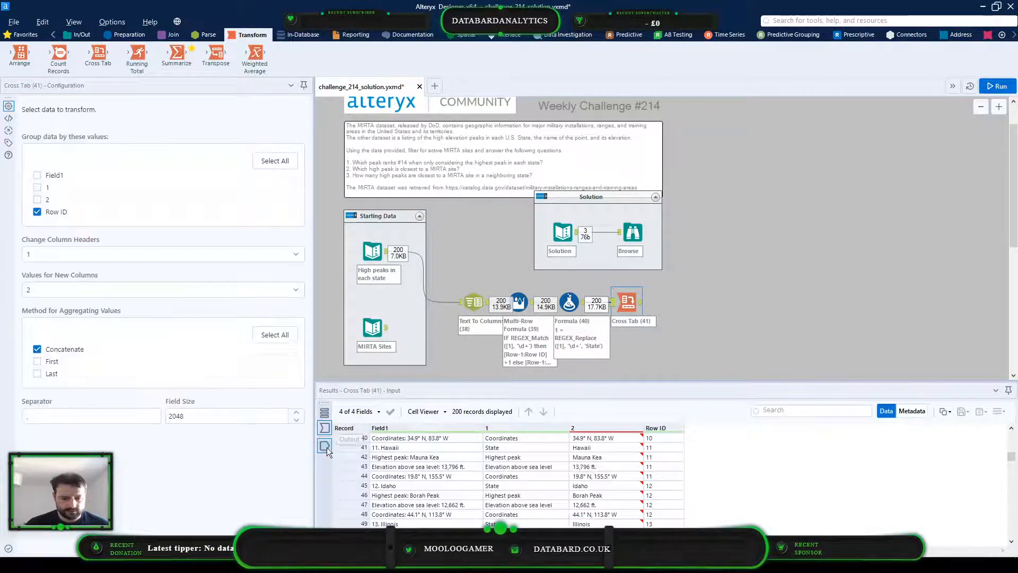
left_click(325, 446)
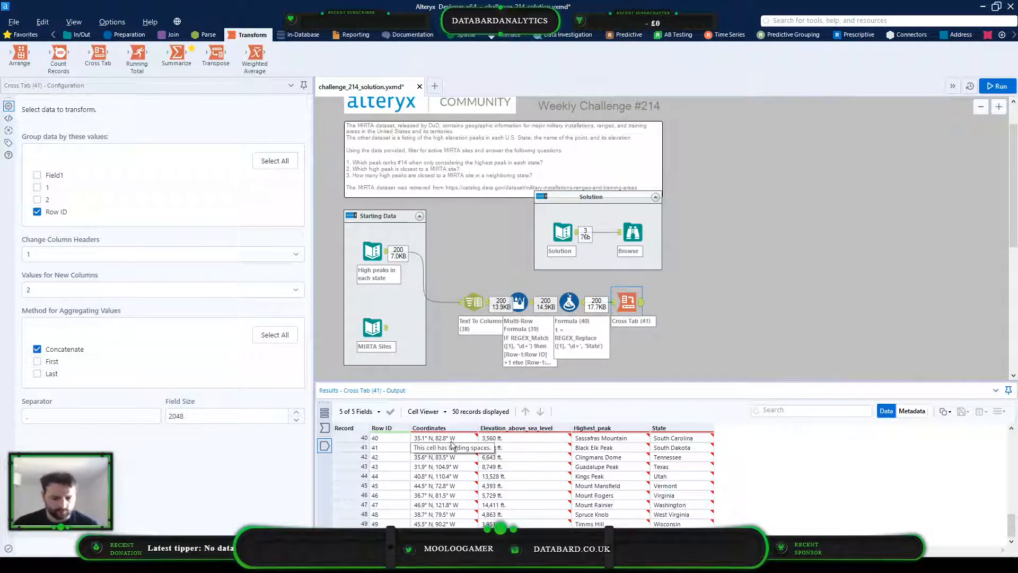
Add a Data Cleansing tool after the Cross Tab that trims leading and trailing whitespace in all fields, with both null replacements turned off
left_click(129, 34)
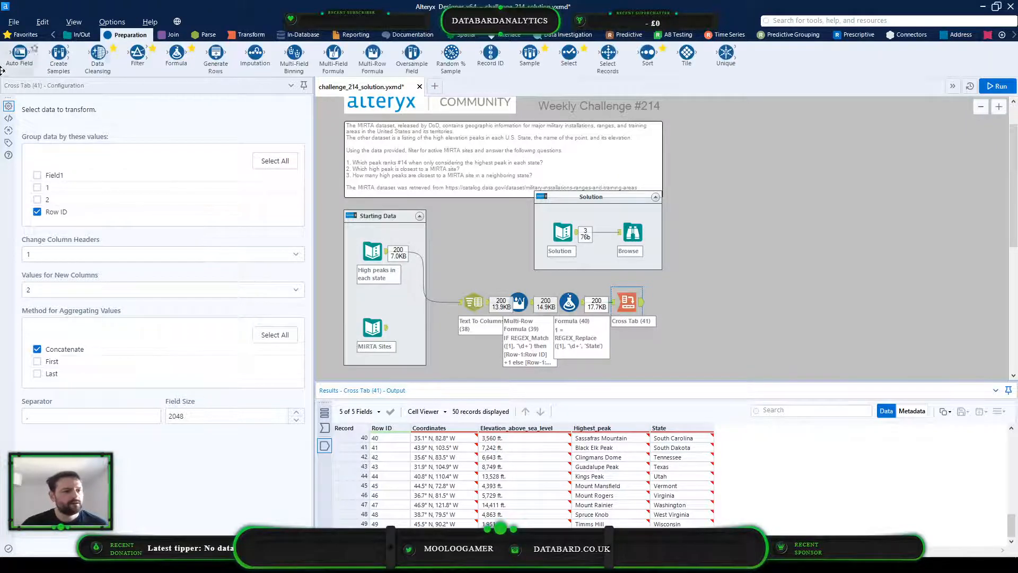
left_click_drag(98, 53, 678, 303)
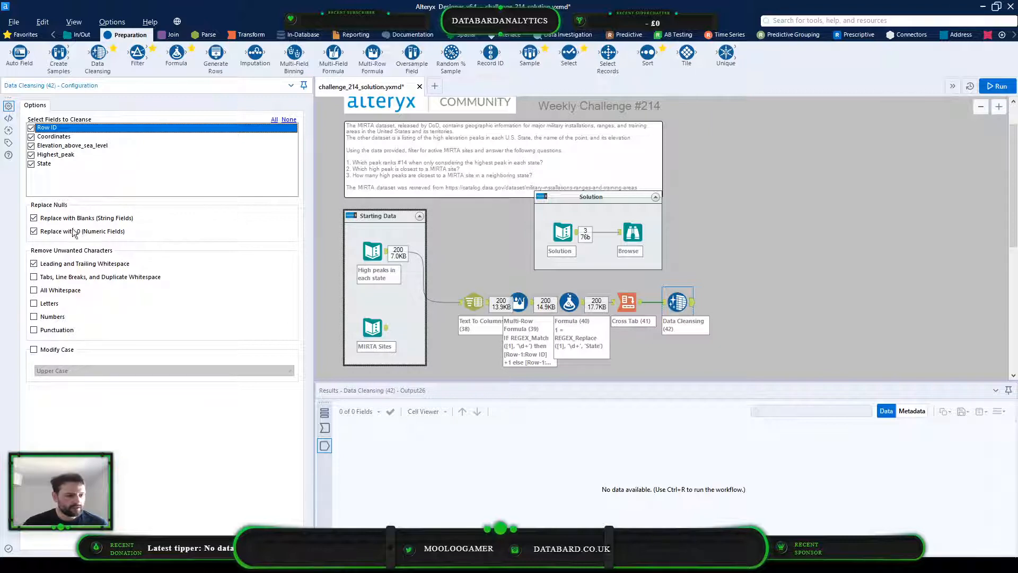
left_click(34, 232)
left_click(34, 218)
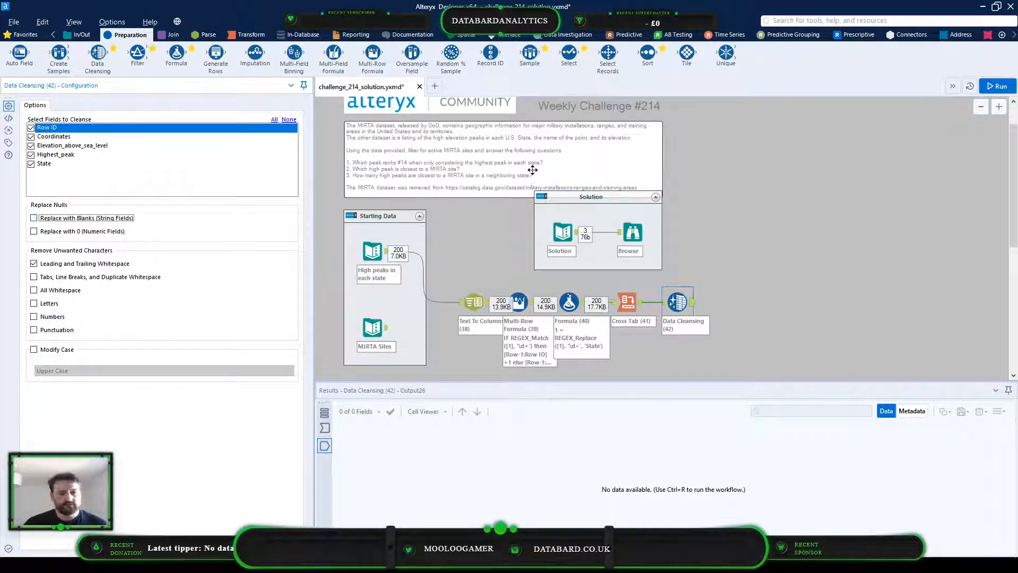
Run the workflow and check the Elevation_above_sea_level values in the Data Cleansing output
left_click(993, 86)
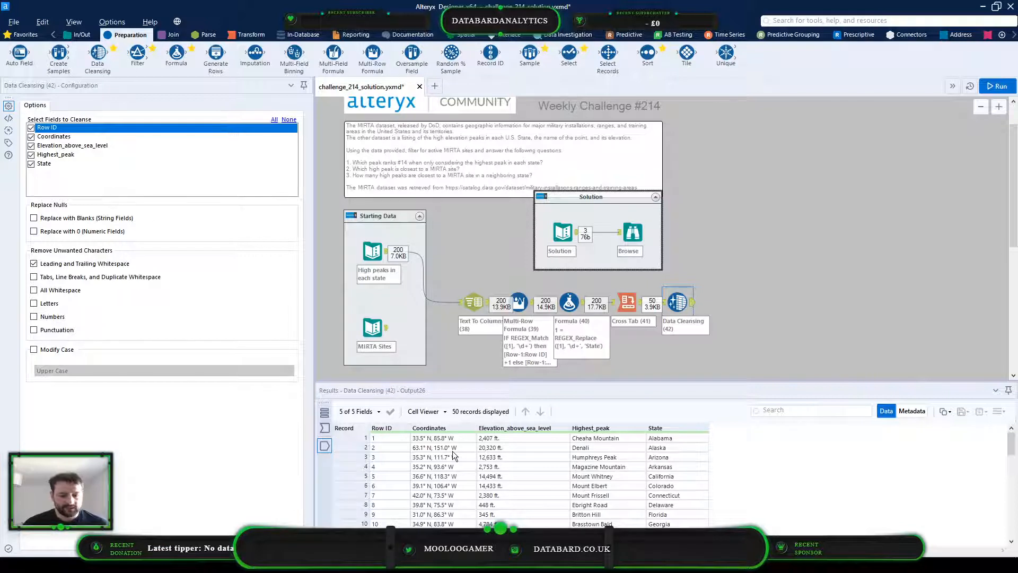
left_click(511, 439)
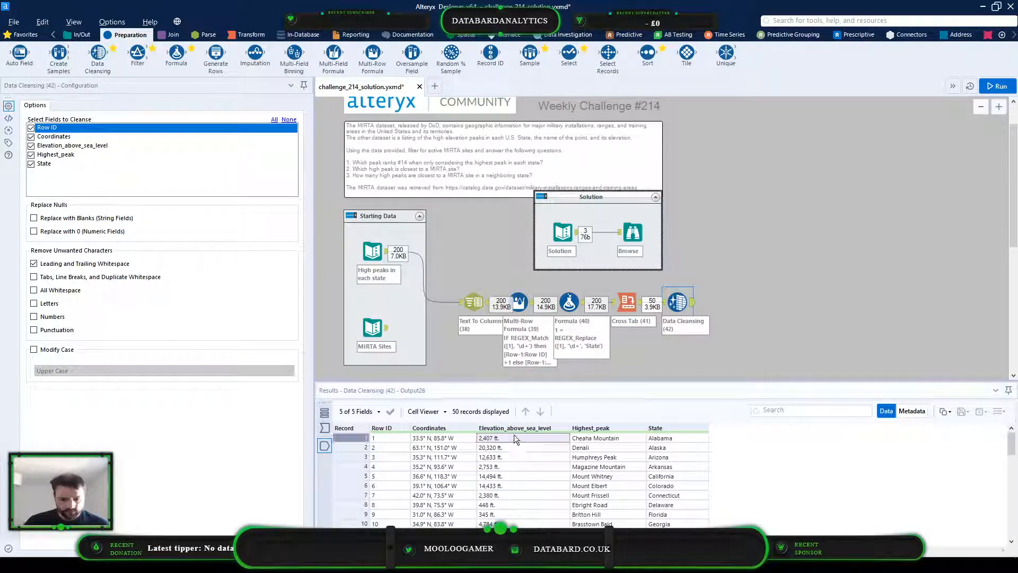
scroll(521, 487, "down", 11)
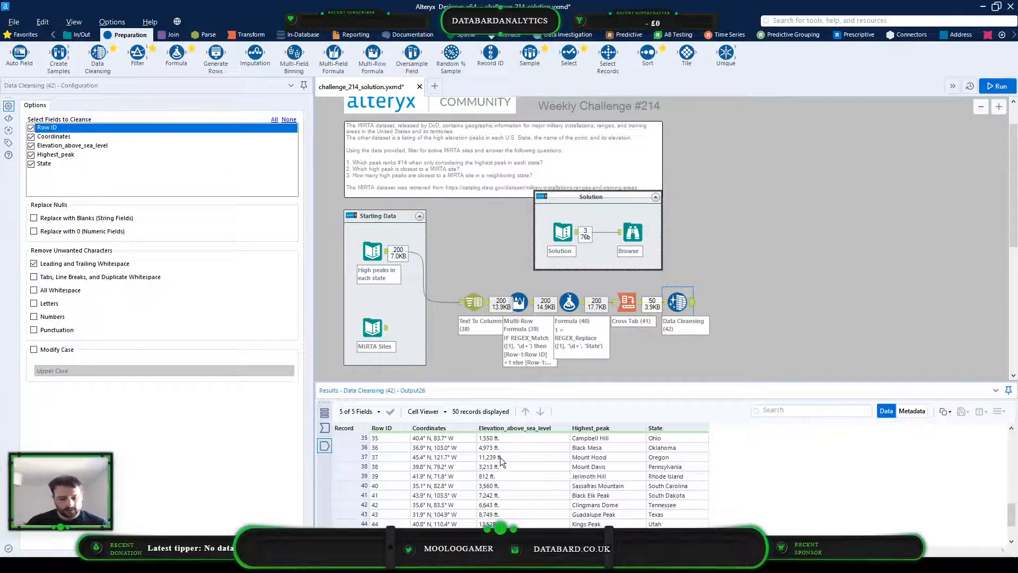
scroll(500, 457, "up", 11)
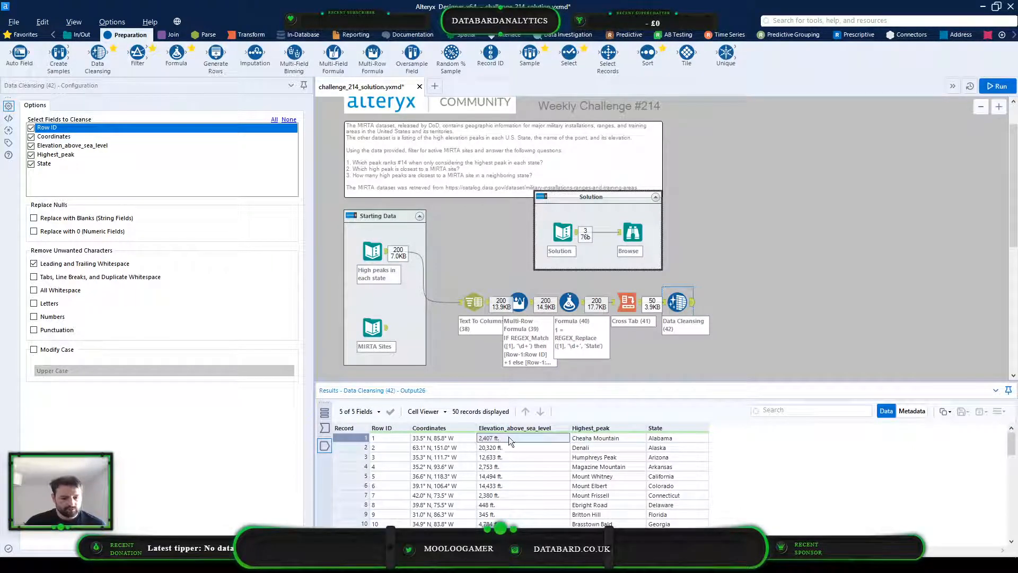
double_click(508, 438)
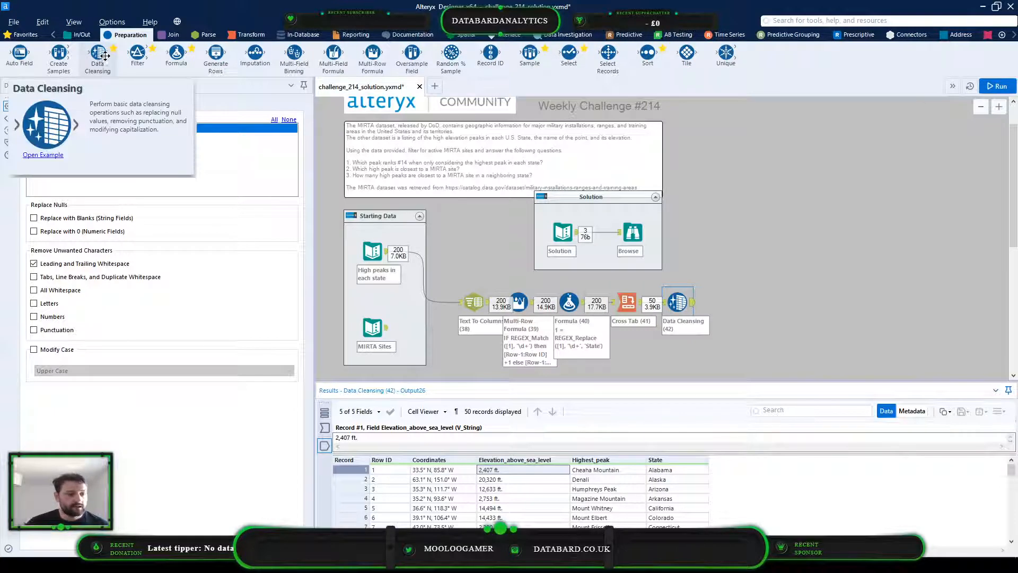
Add a second Data Cleansing tool after the first and limit it to the Elevation_above_sea_level field
left_click_drag(104, 56, 735, 302)
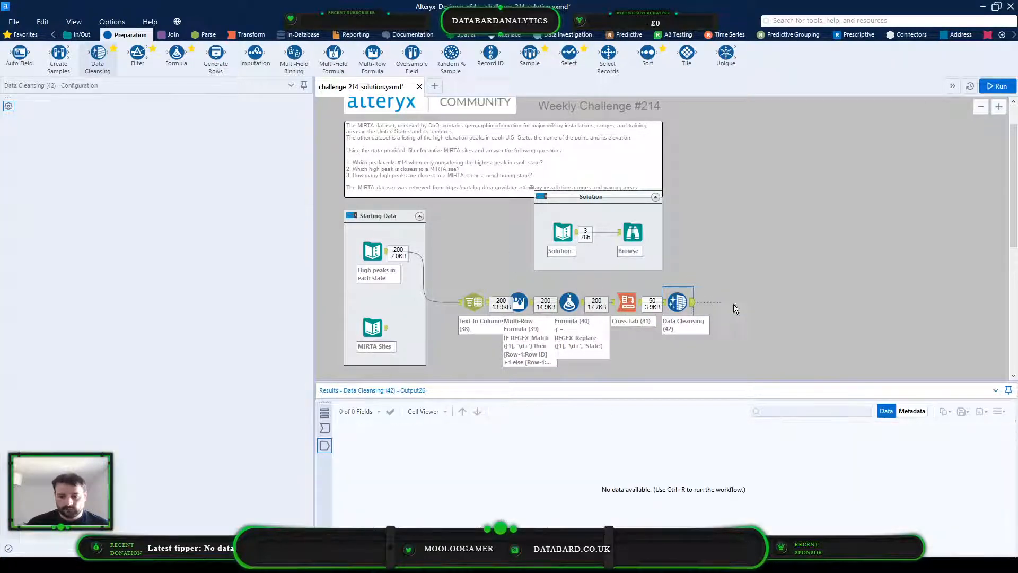
left_click(35, 128)
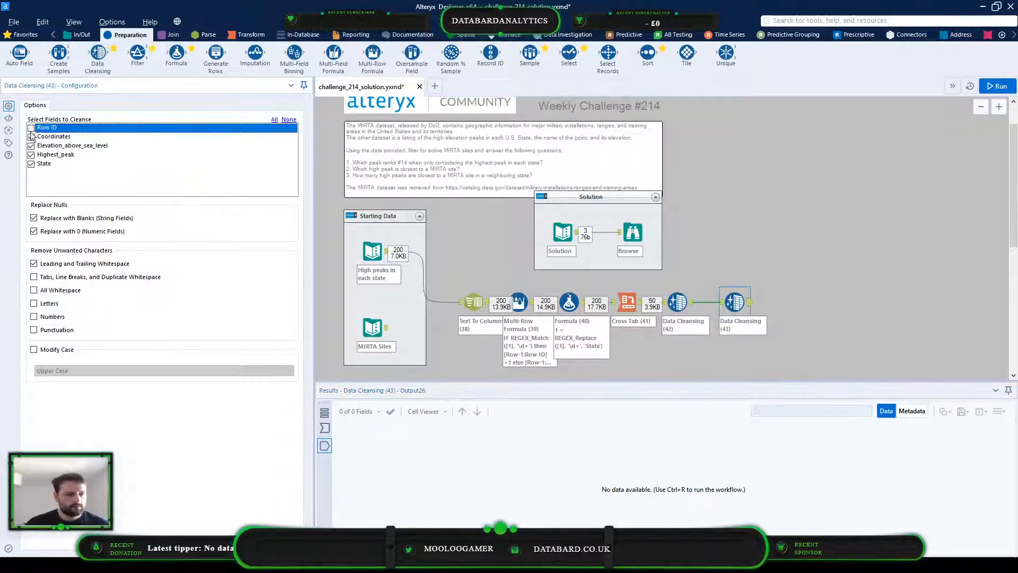
left_click(31, 146)
left_click(31, 137)
left_click(31, 146)
left_click(35, 157)
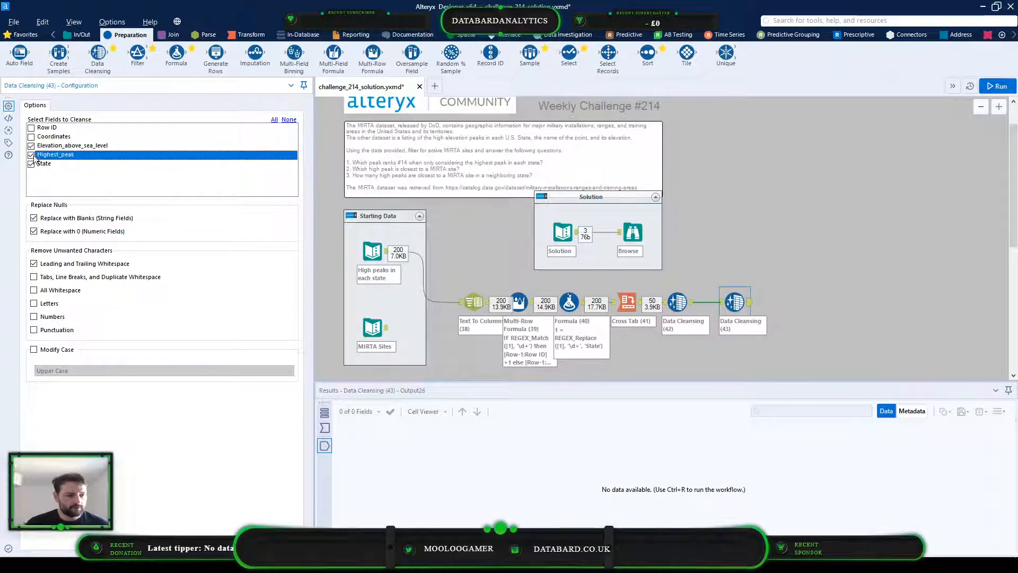
left_click(31, 155)
left_click(31, 164)
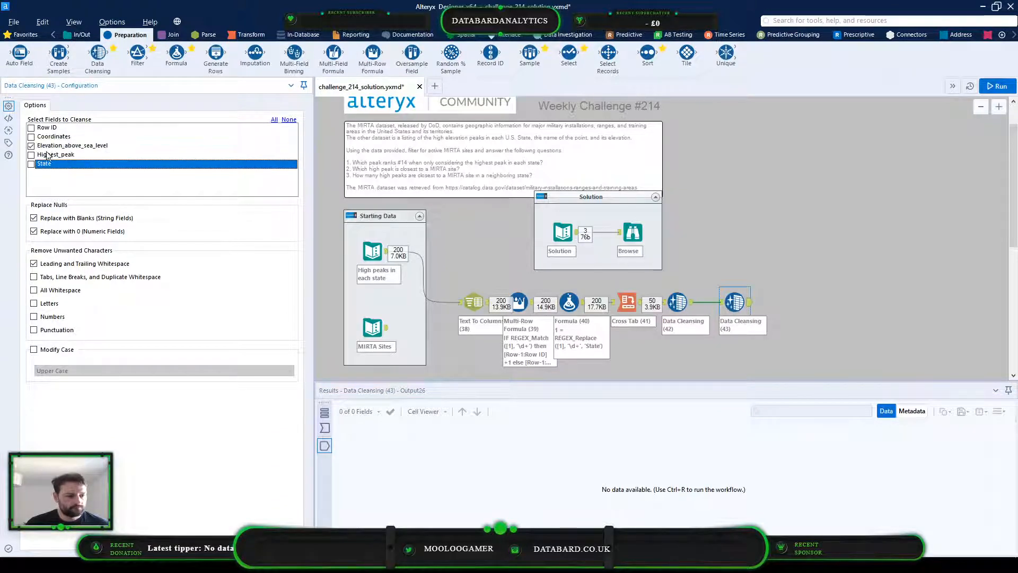
Turn off both null replacements in the second Data Cleansing tool and set it to also remove letters and punctuation
left_click(34, 232)
left_click(34, 218)
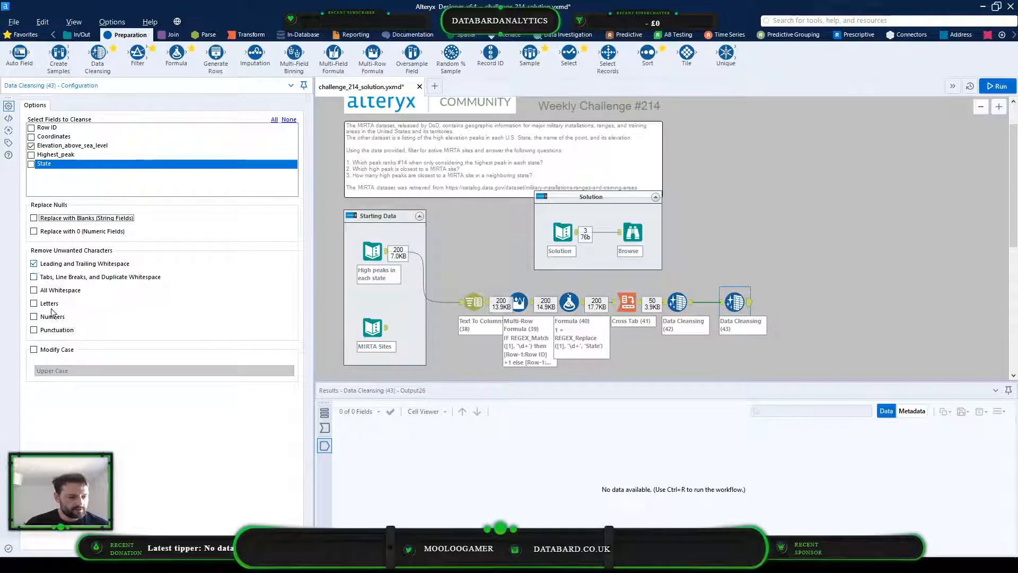
left_click(324, 428)
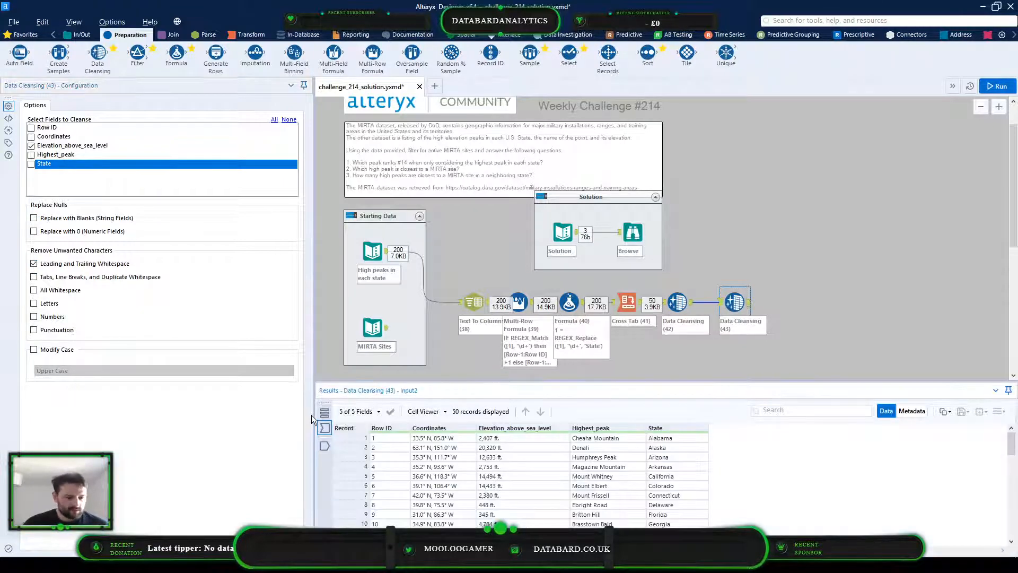
left_click(34, 303)
left_click(34, 330)
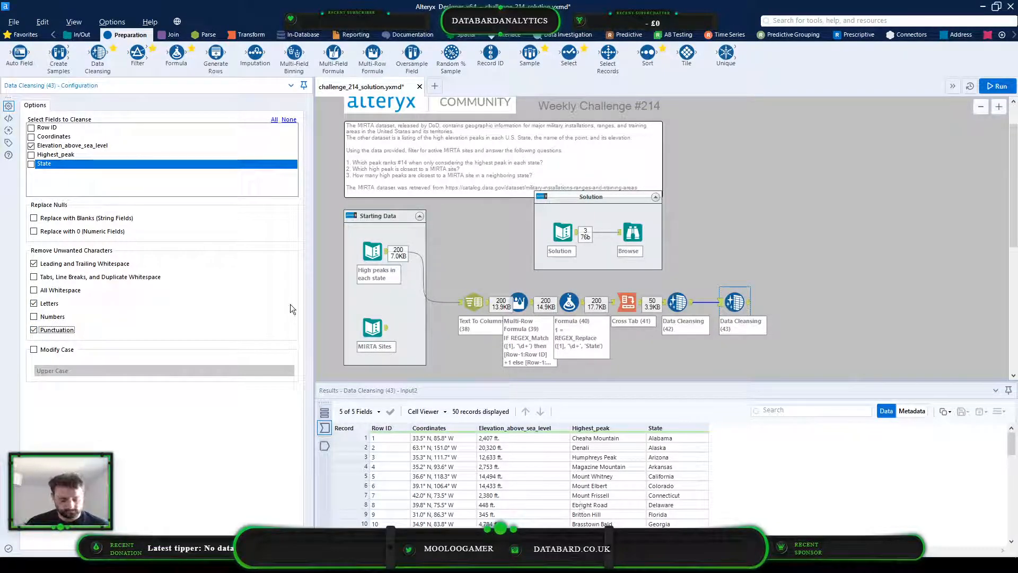
Run the workflow, check the cleansed elevation values, and shift the second Data Cleansing tool slightly away from the first
key("ctrl+r")
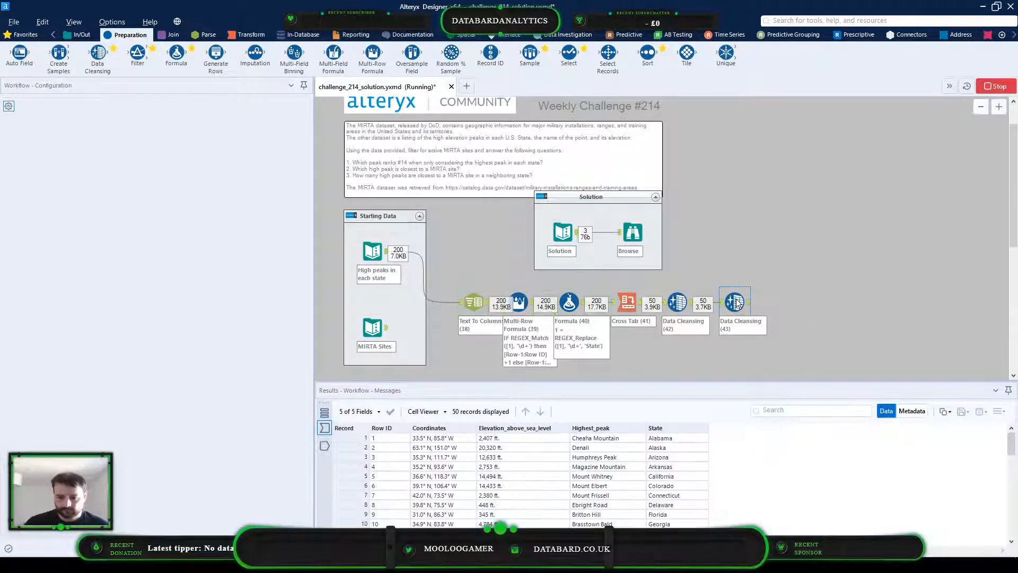
left_click(325, 445)
scroll(508, 446, "down", 13)
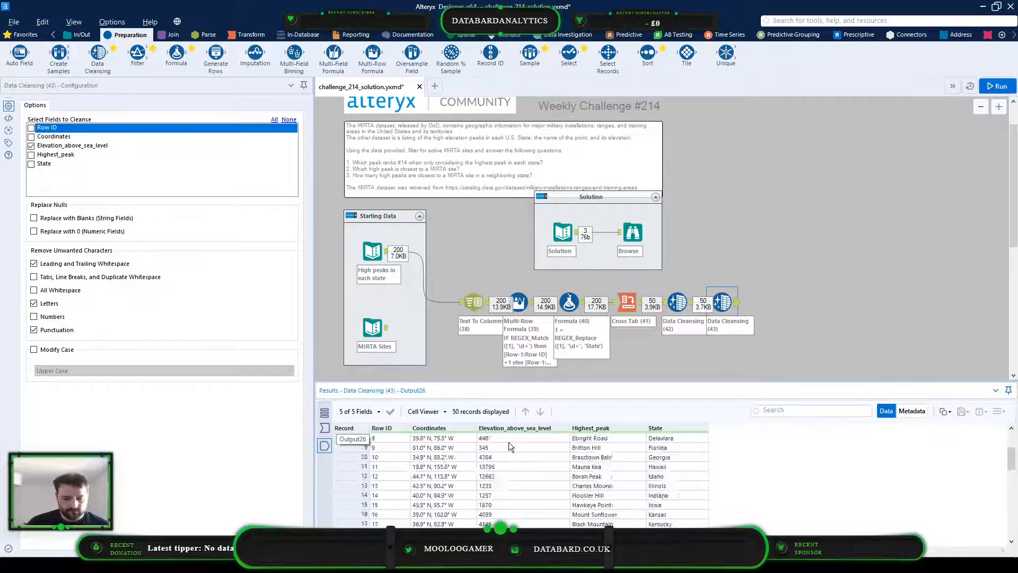
scroll(504, 457, "up", 13)
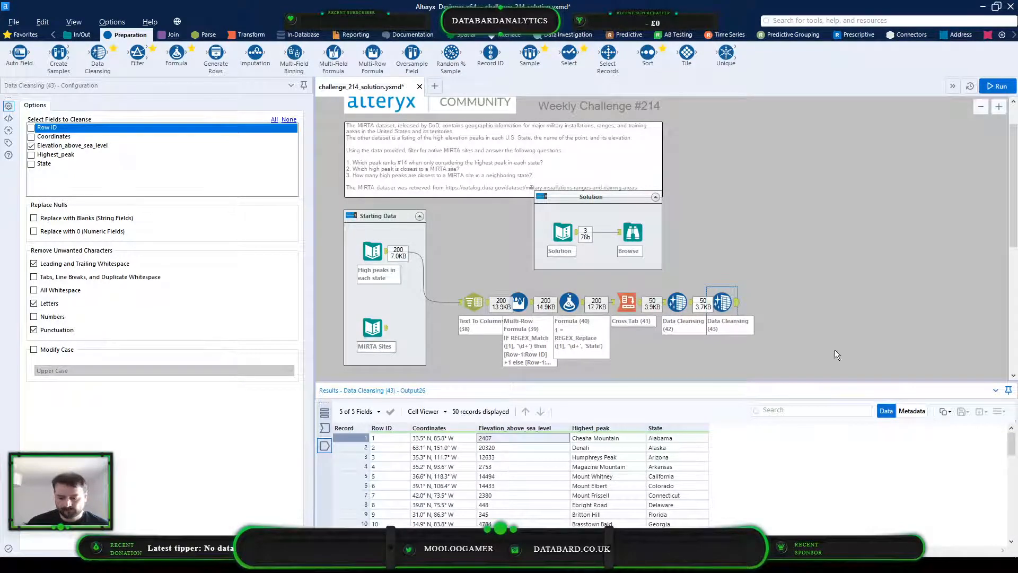
left_click_drag(723, 300, 730, 300)
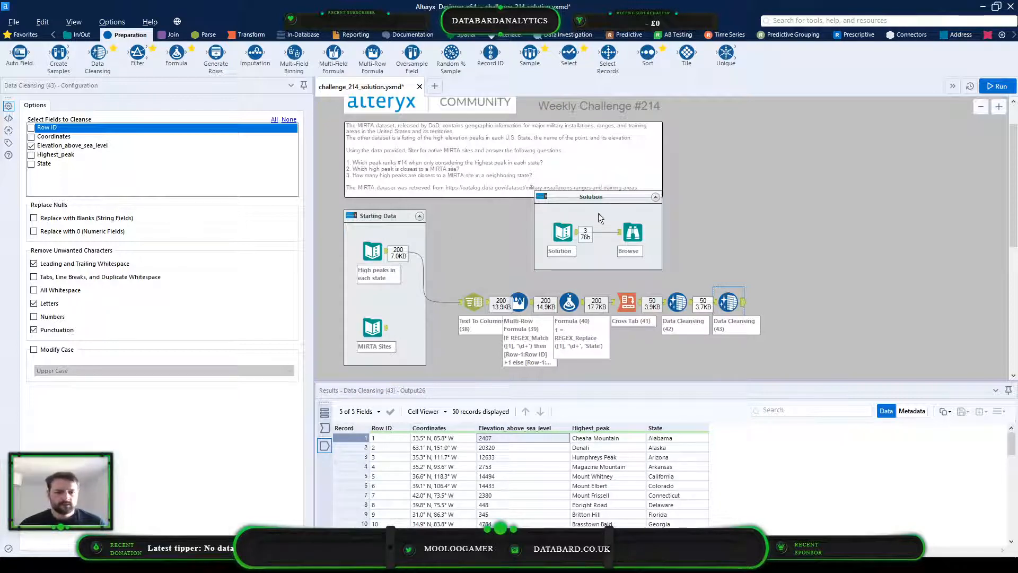
Add a Sample tool above and beyond the workflow's end, connected to the second Data Cleansing tool's output
left_click(517, 158)
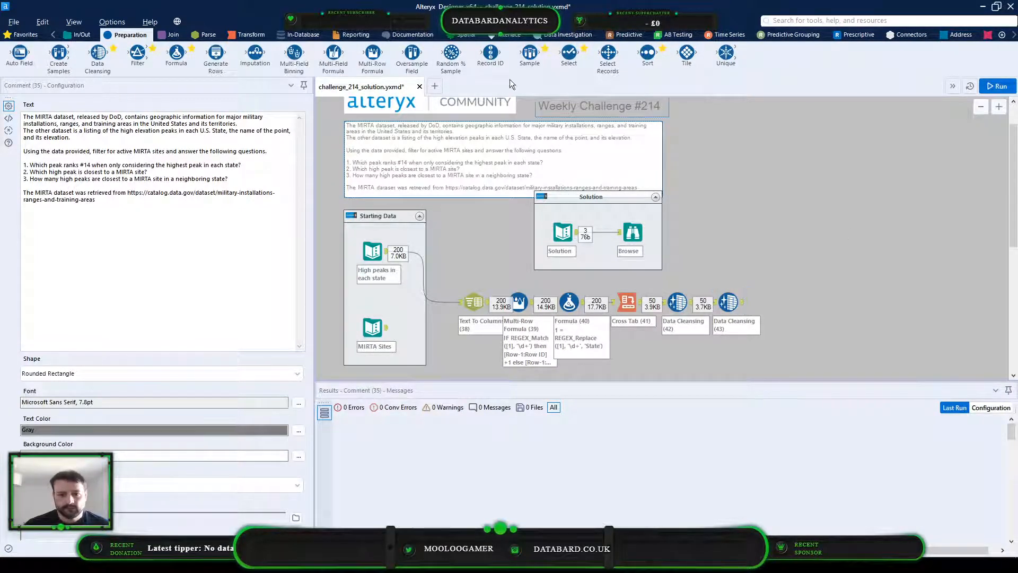
mouse_move(539, 63)
left_mouse_down()
mouse_move(795, 221)
mouse_move(778, 238)
left_mouse_up()
left_click_drag(743, 302, 776, 238)
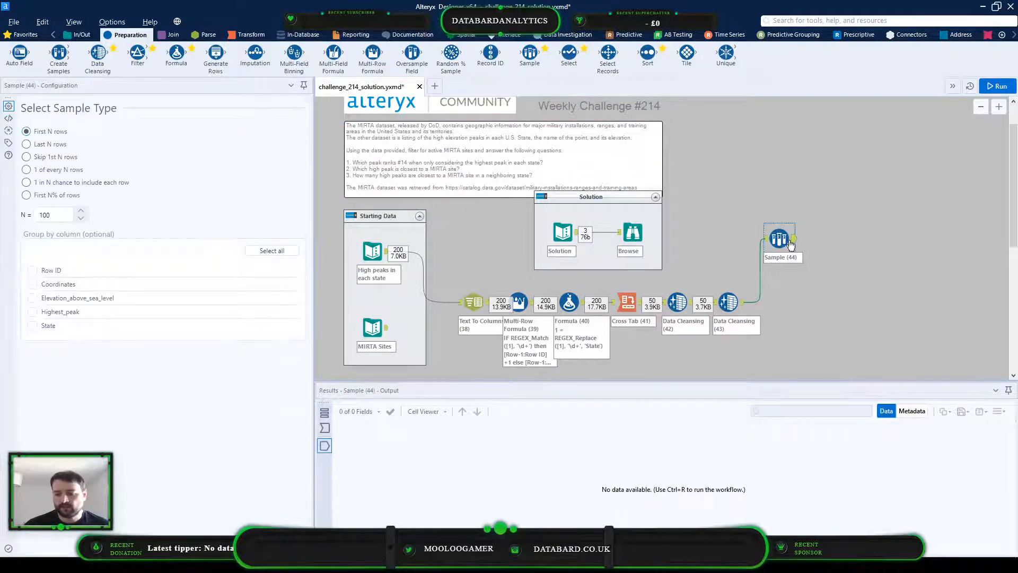
Put the Sample tool in a new container and caption it Question 1
right_click(781, 239)
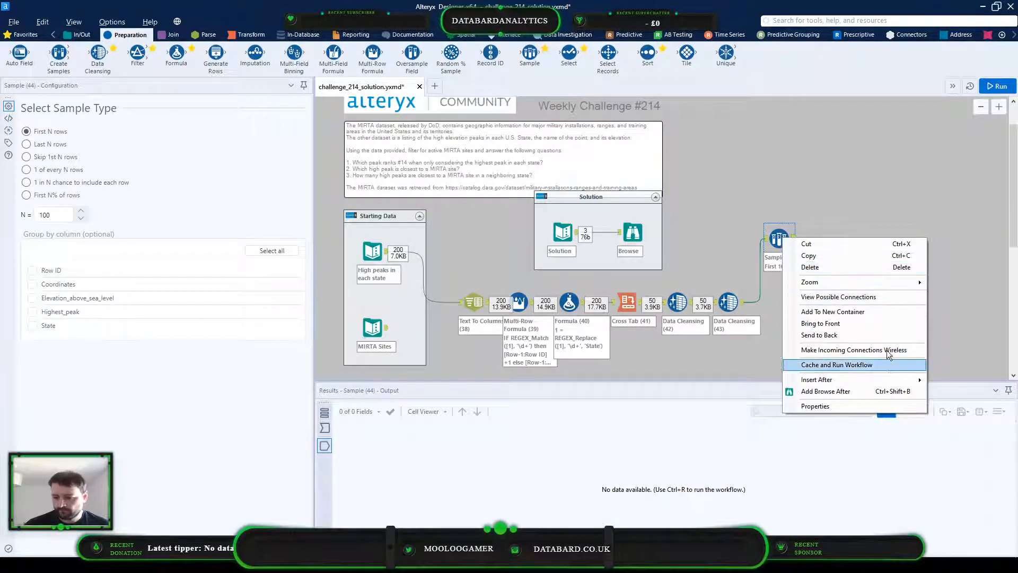
left_click(870, 312)
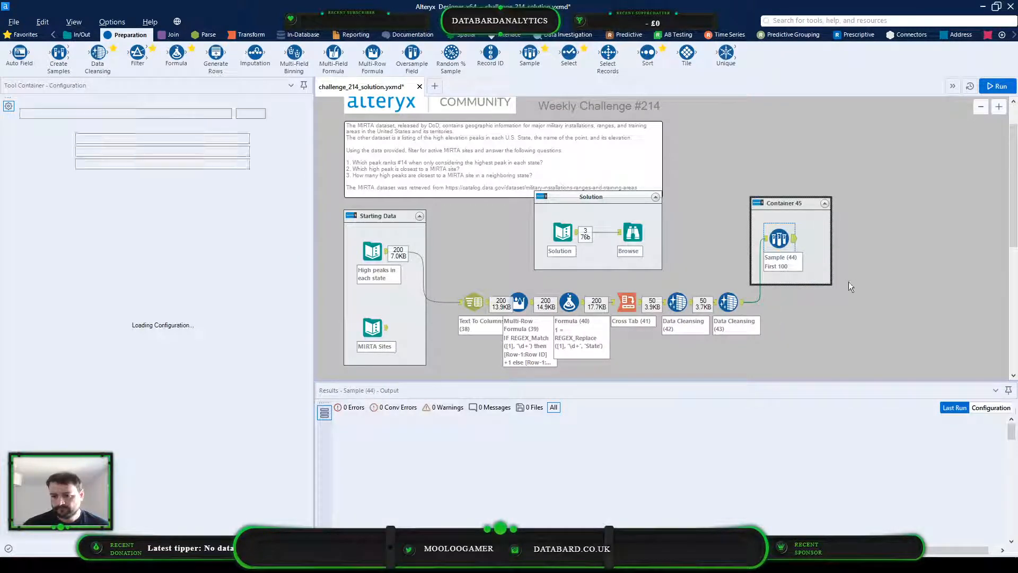
left_click(794, 202)
left_click_drag(114, 113, 2, 123)
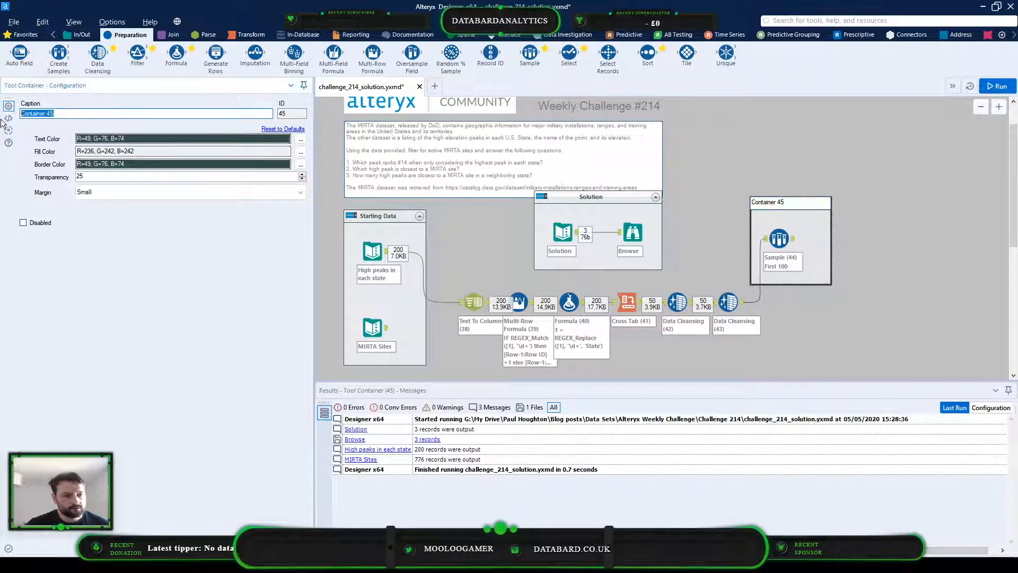
key("Left")
type("uestion ")
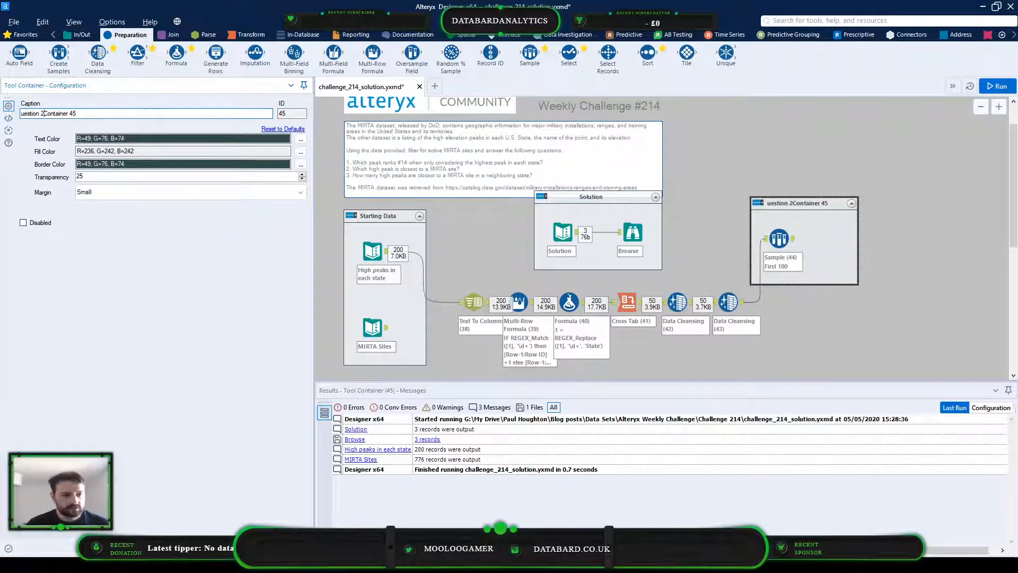
type("1")
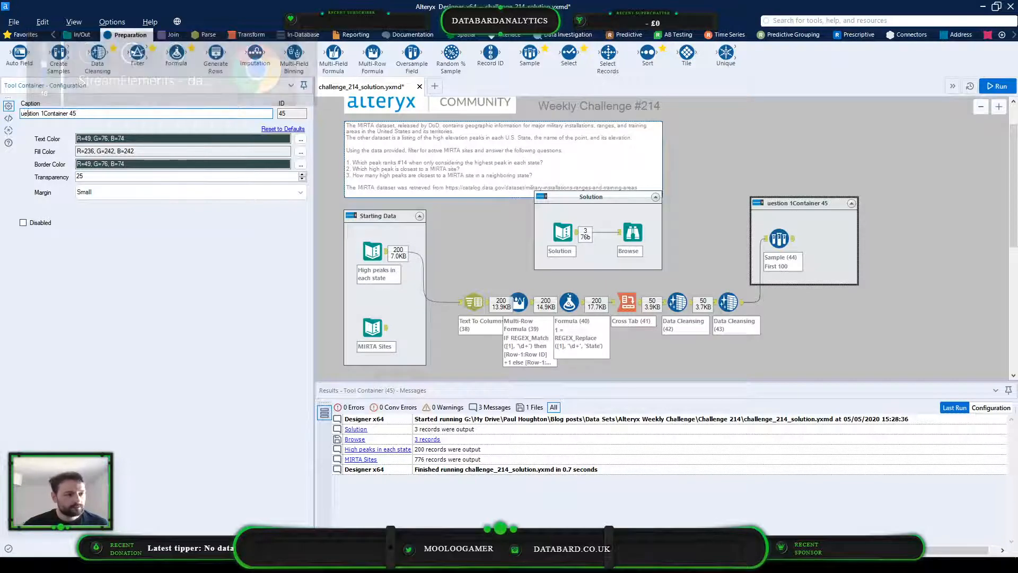
key("shift+End")
key("Delete")
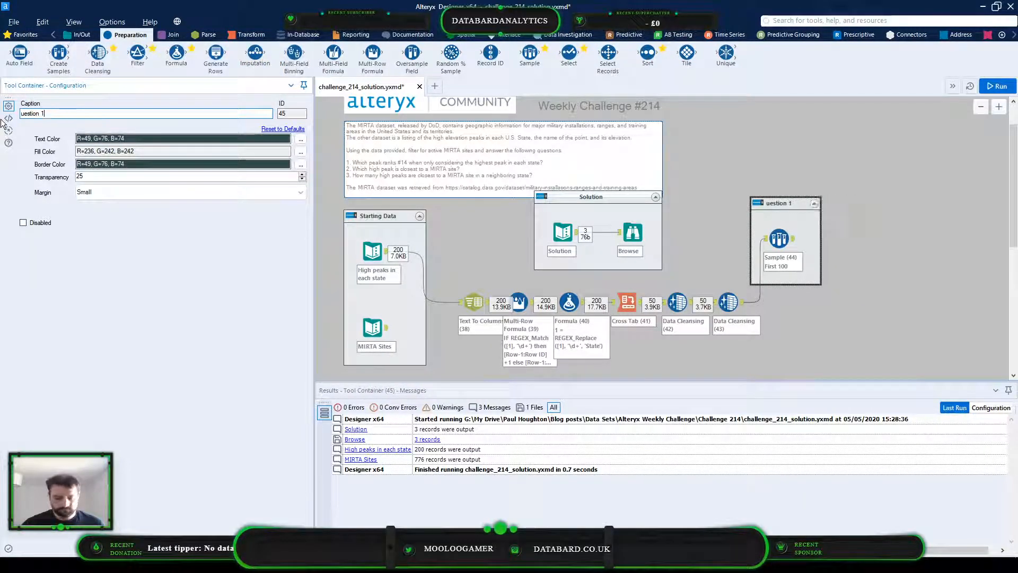
type("Q")
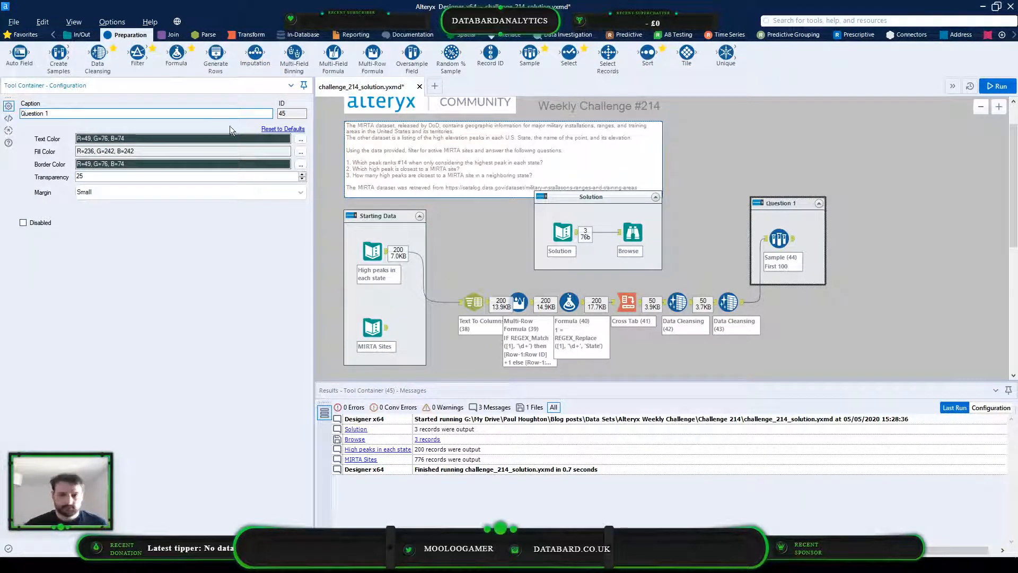
Insert a Sort tool before the Sample tool in the Question 1 container and sort it by State in ascending order
left_click_drag(779, 238, 792, 238)
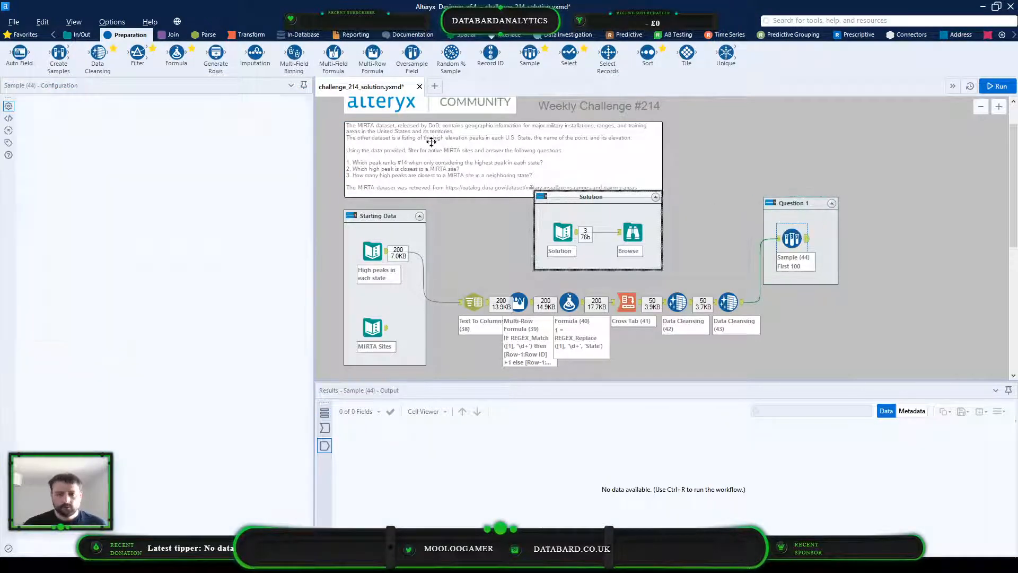
left_click_drag(647, 51, 766, 248)
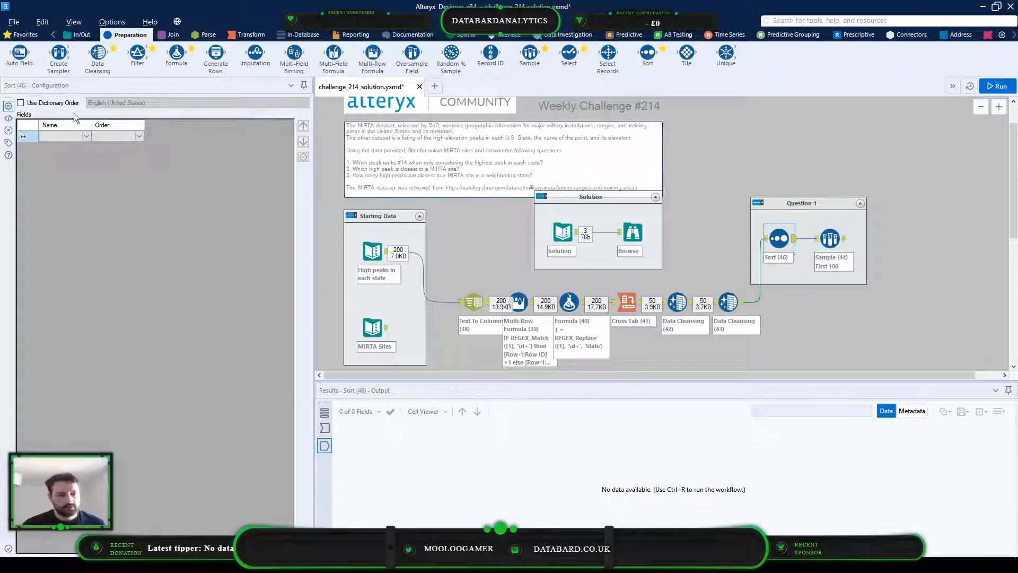
left_click(62, 136)
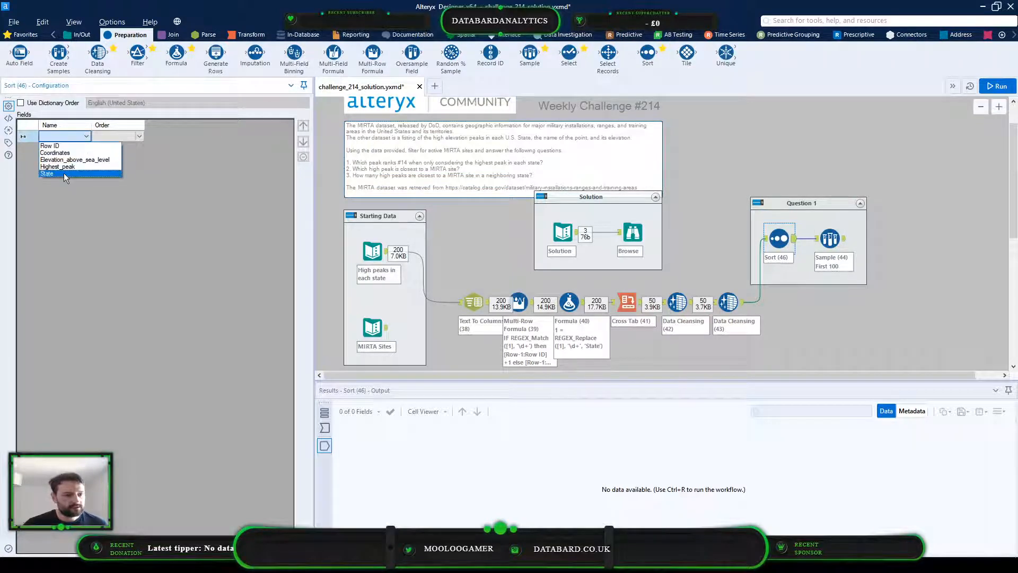
left_click(63, 173)
left_click(75, 148)
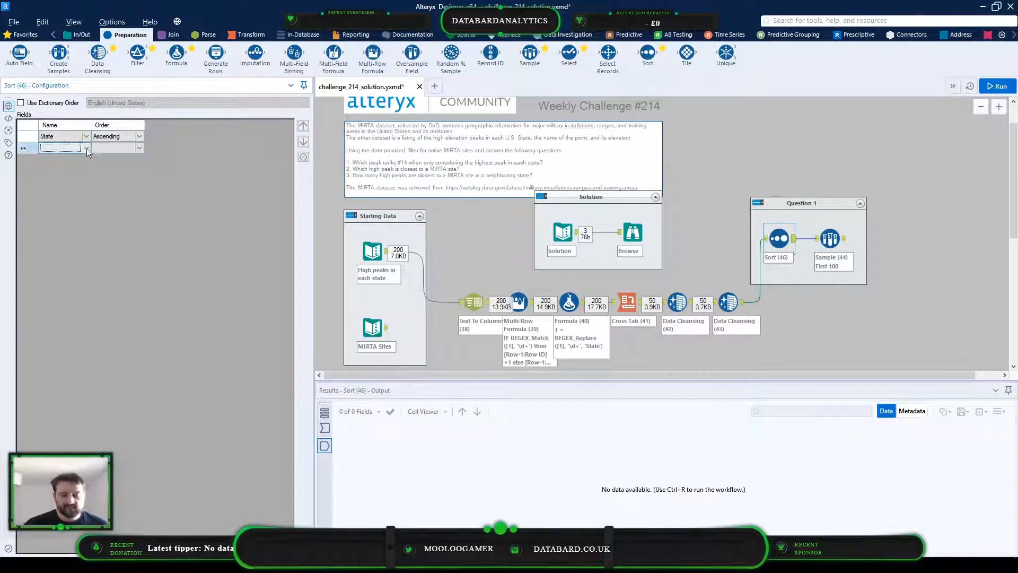
left_click(89, 148)
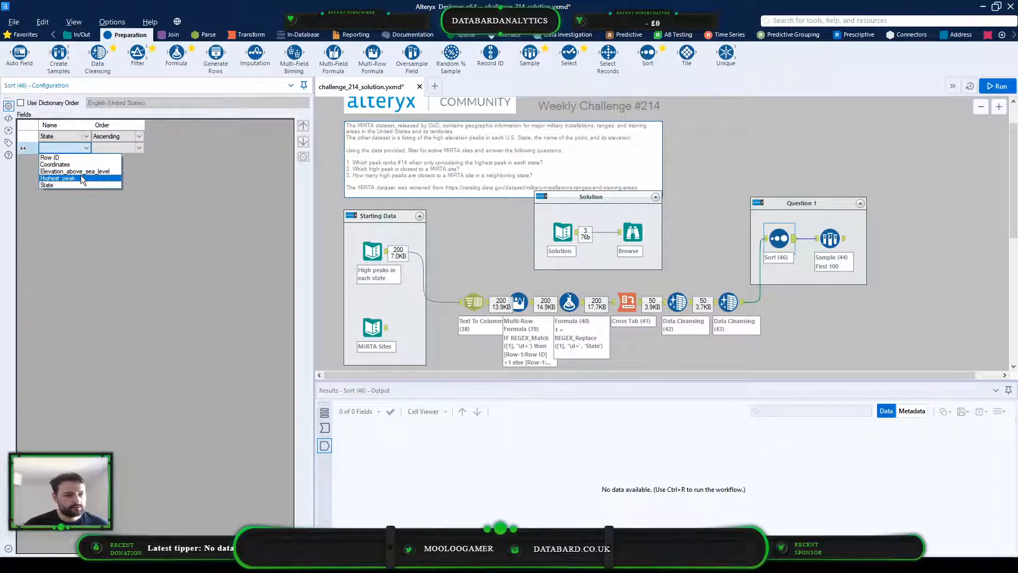
left_click(205, 196)
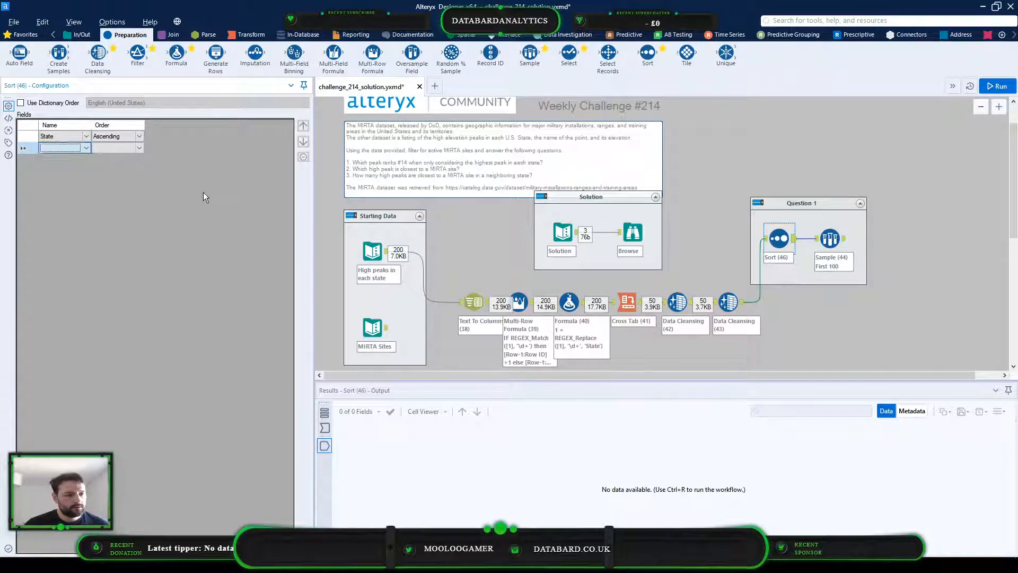
Change the Sort tool's field to Highest_peak and its order to descending
left_click(86, 136)
left_click(80, 169)
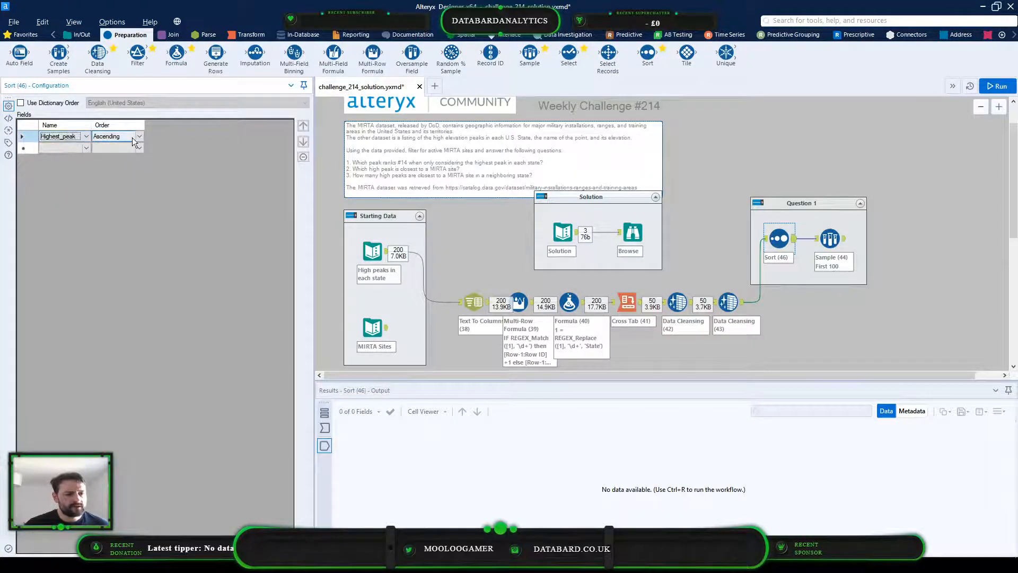
left_click(140, 136)
left_click(133, 151)
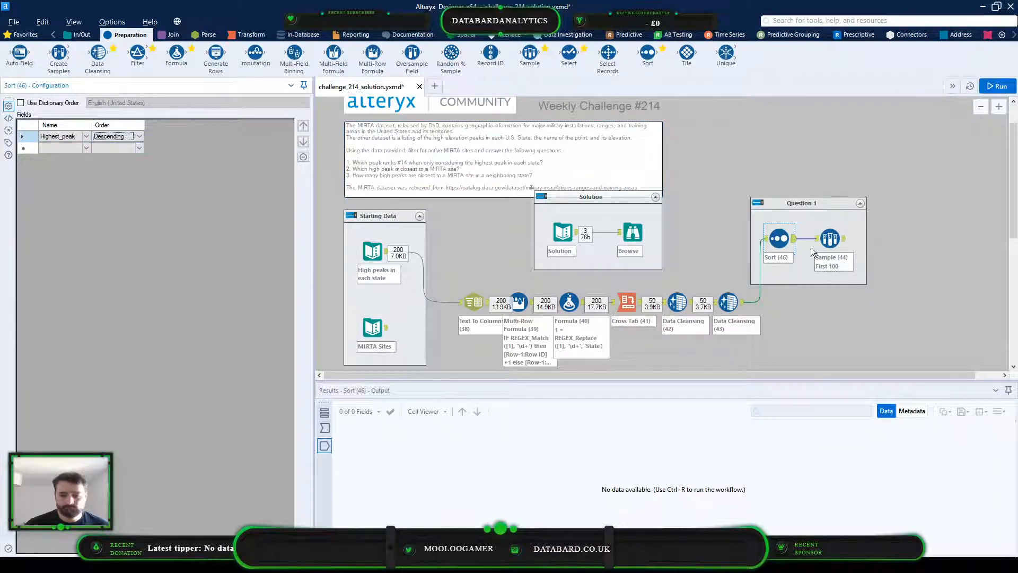
Set the Sample tool to 1 of every N rows with N = 1, grouped by State, and run the workflow
left_click(843, 244)
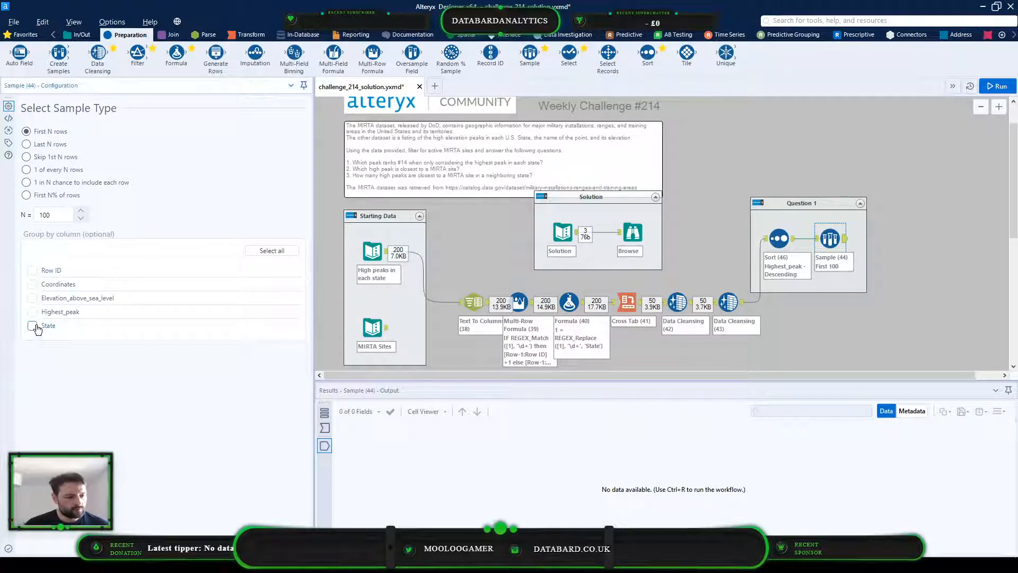
left_click_drag(59, 215, 21, 214)
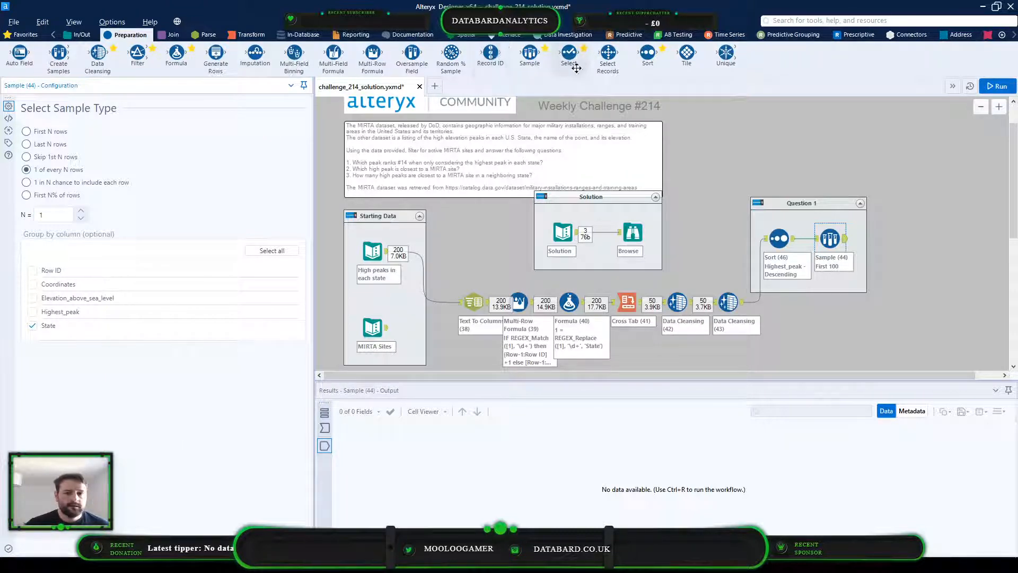
left_click(995, 87)
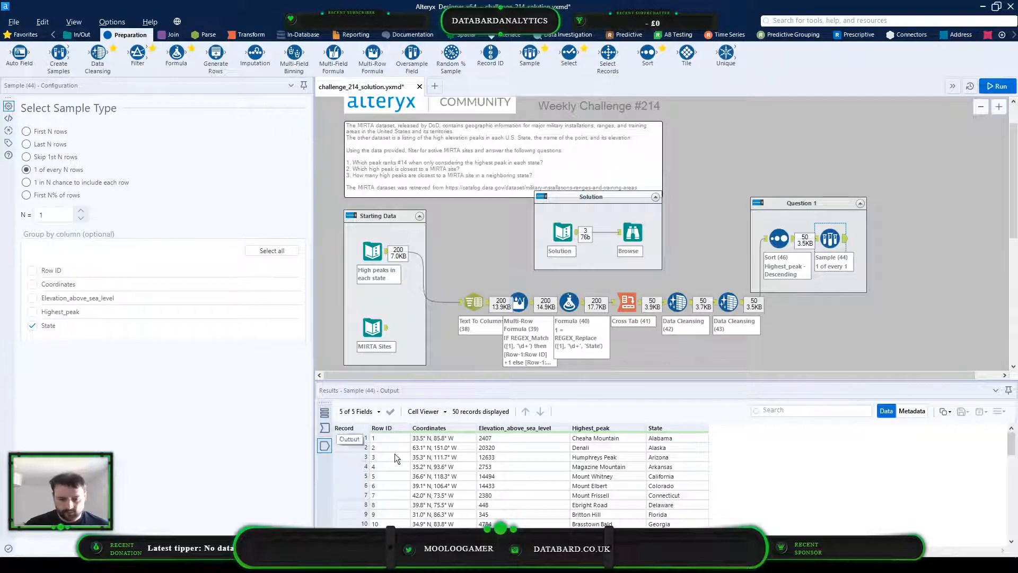
left_click(539, 440)
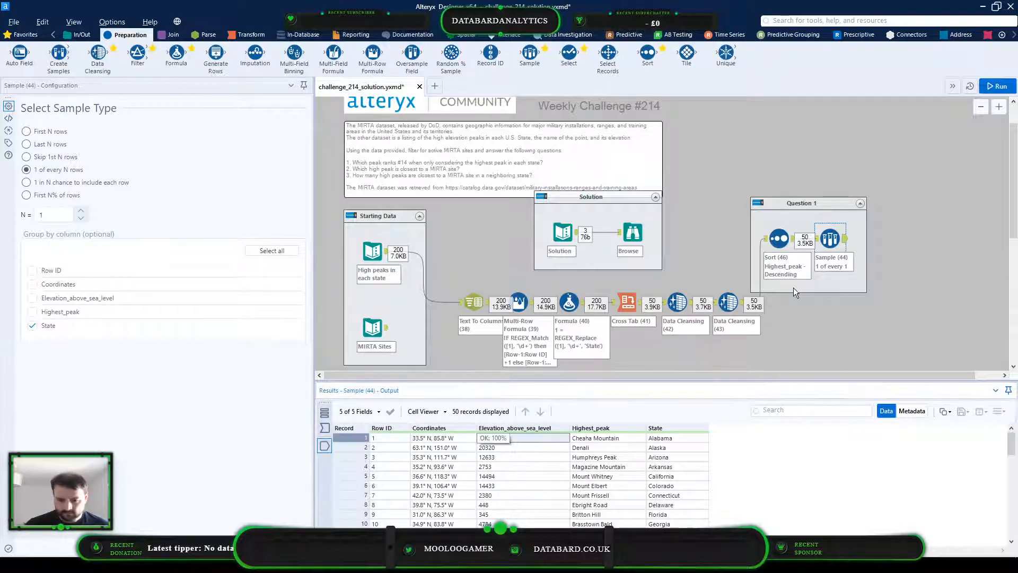
Change the Sort tool's field to Elevation_above_sea_level and run the workflow again
left_click(777, 243)
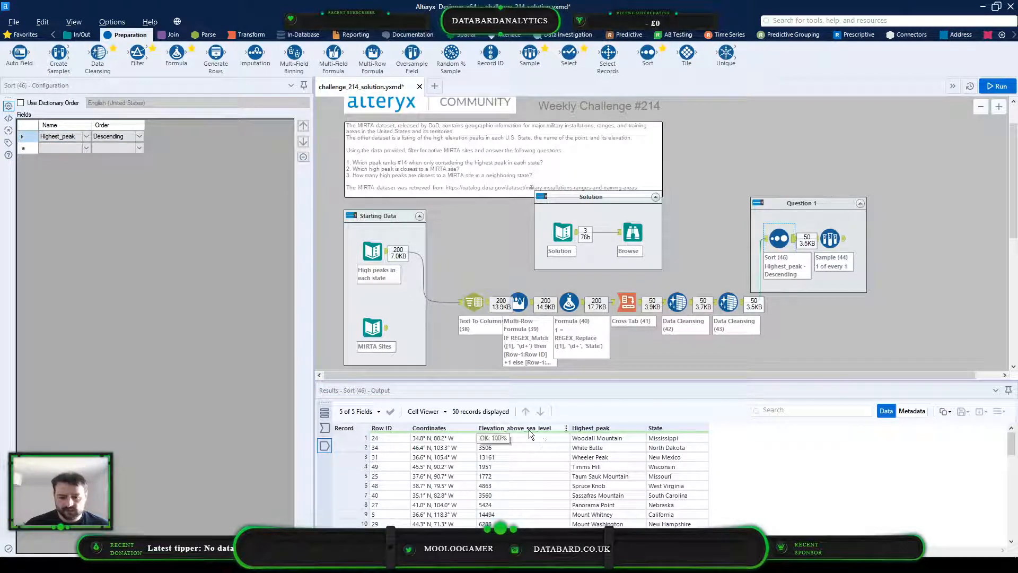
left_click(82, 137)
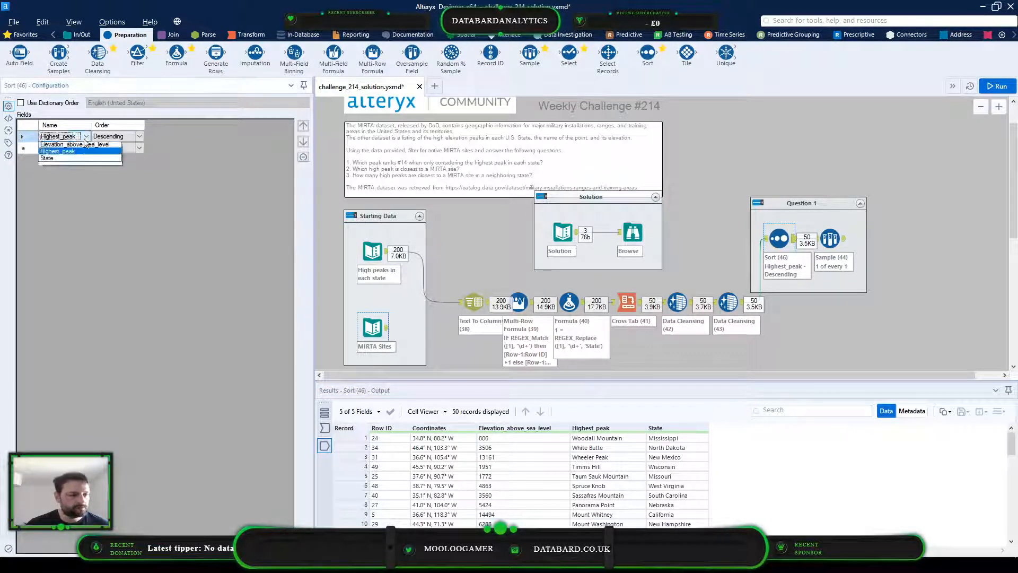
left_click(88, 157)
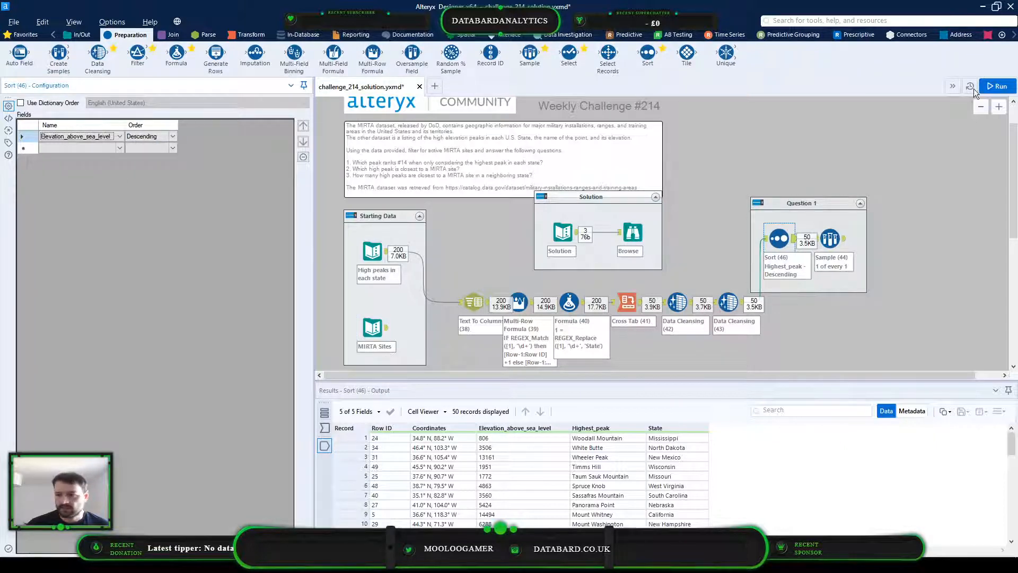
left_click(989, 86)
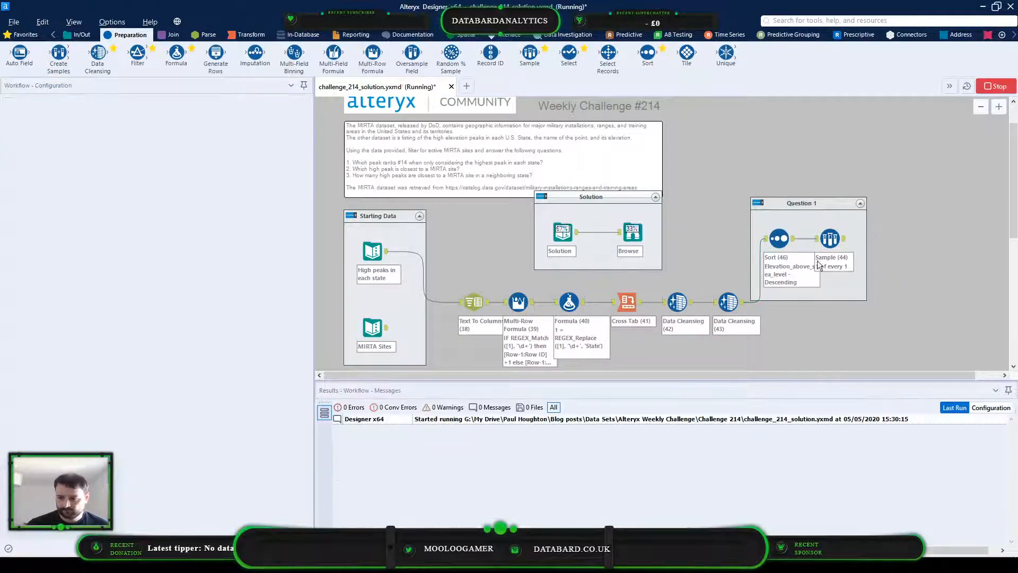
Examine the order of the elevation values in the Sample and Sort tool outputs
left_click(835, 239)
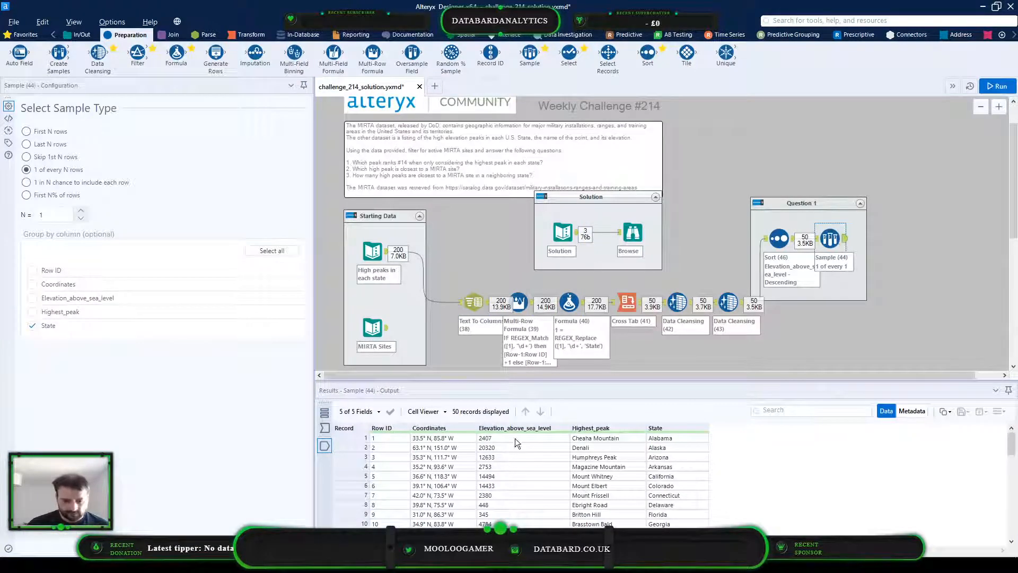
left_click_drag(514, 441, 518, 528)
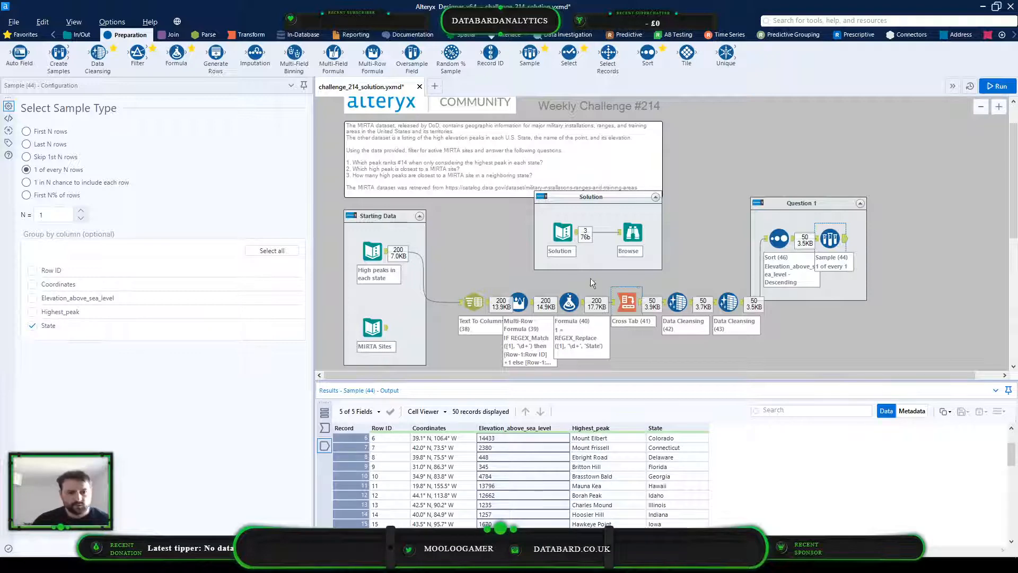
scroll(526, 488, "up", 2)
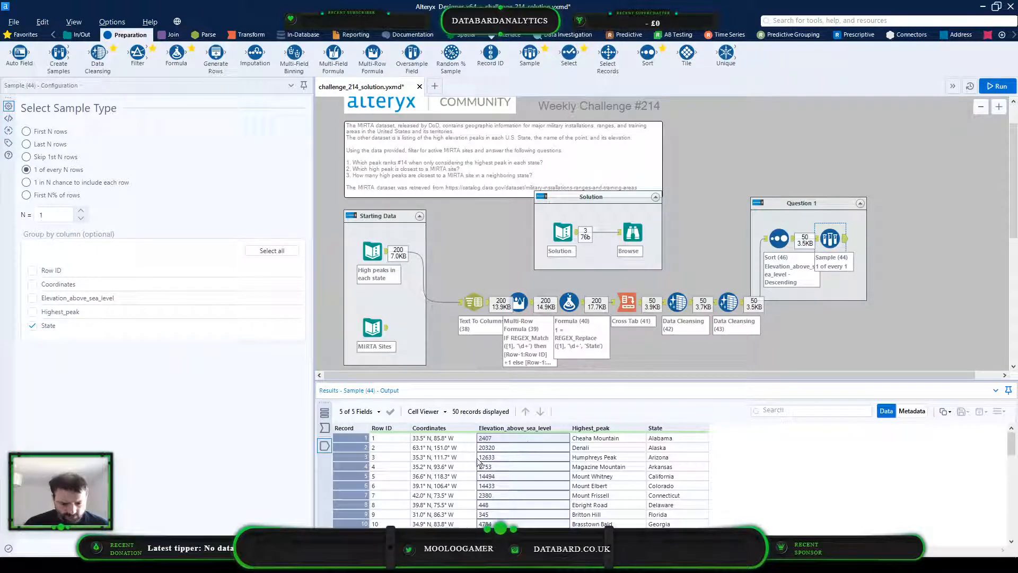
left_click(507, 457)
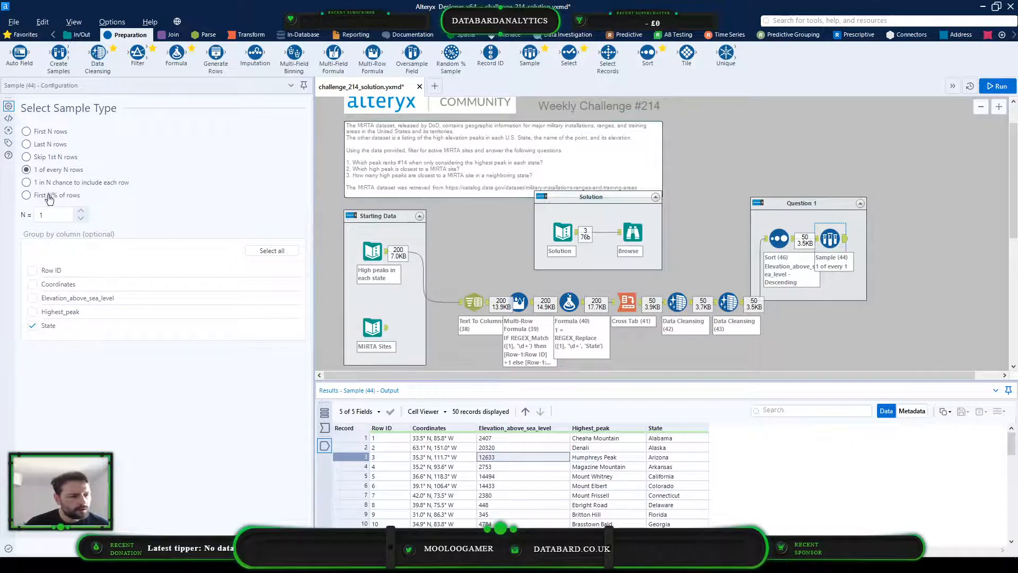
left_click(780, 238)
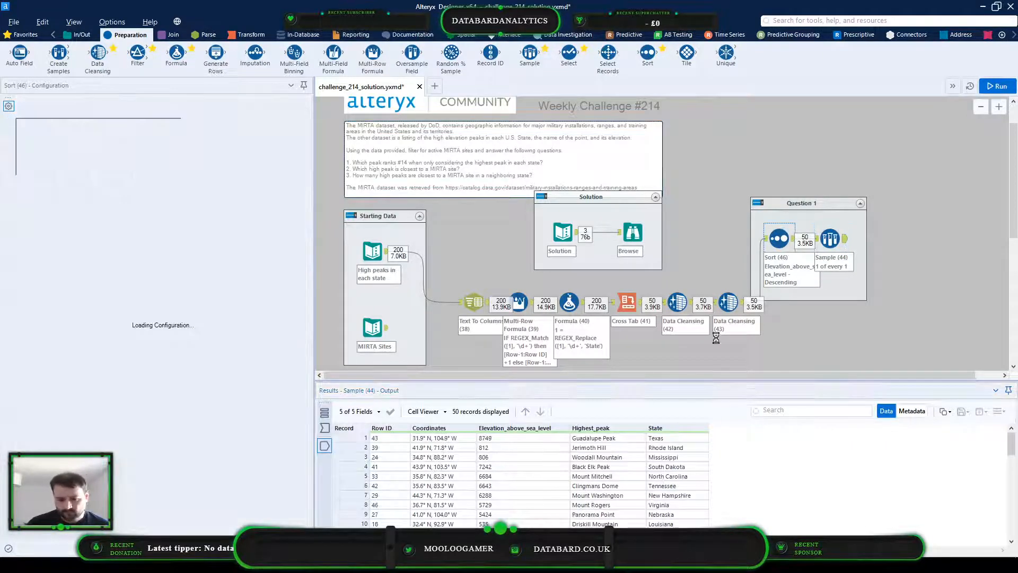
left_click(523, 477)
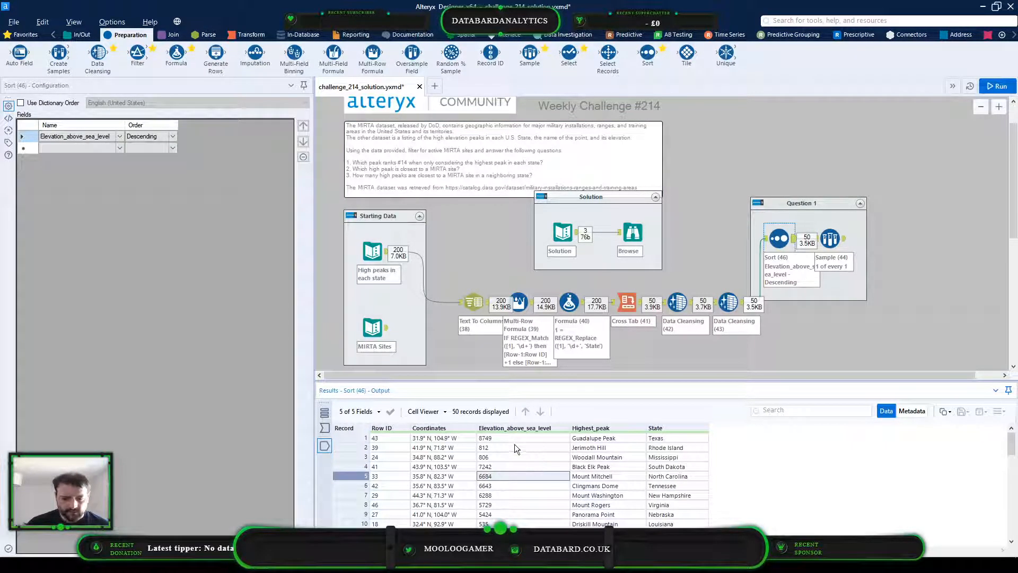
left_click(483, 438)
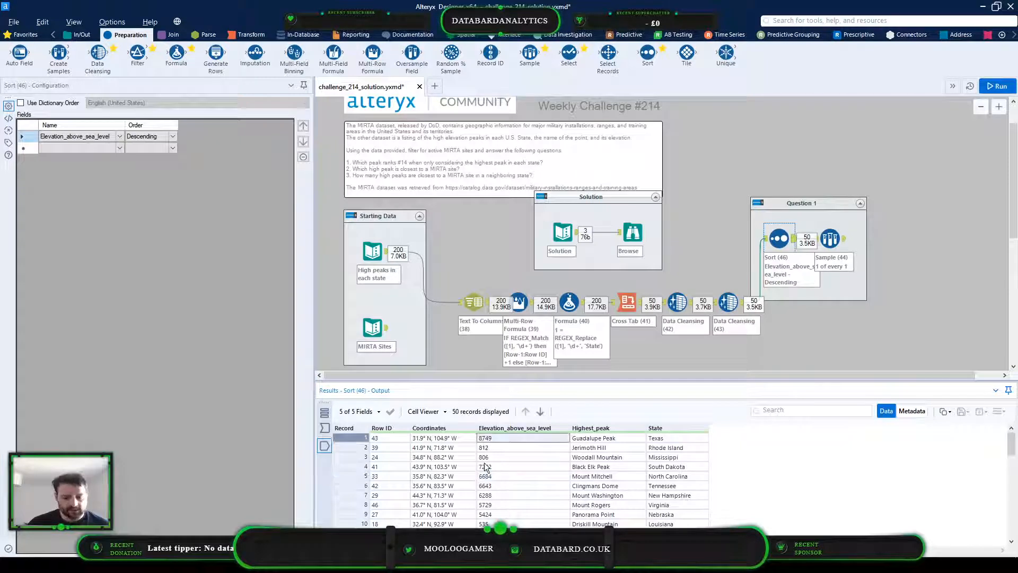
left_click(484, 467)
left_click(482, 495)
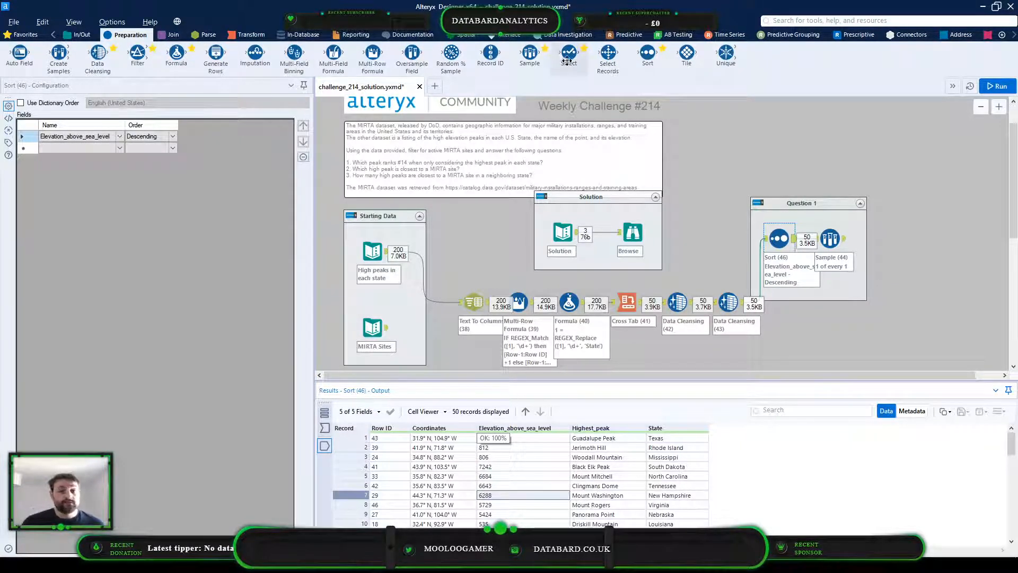
Insert a Select tool between the second Data Cleansing tool and the Question 1 container, and move the container up and farther out
left_click_drag(758, 295, 766, 298)
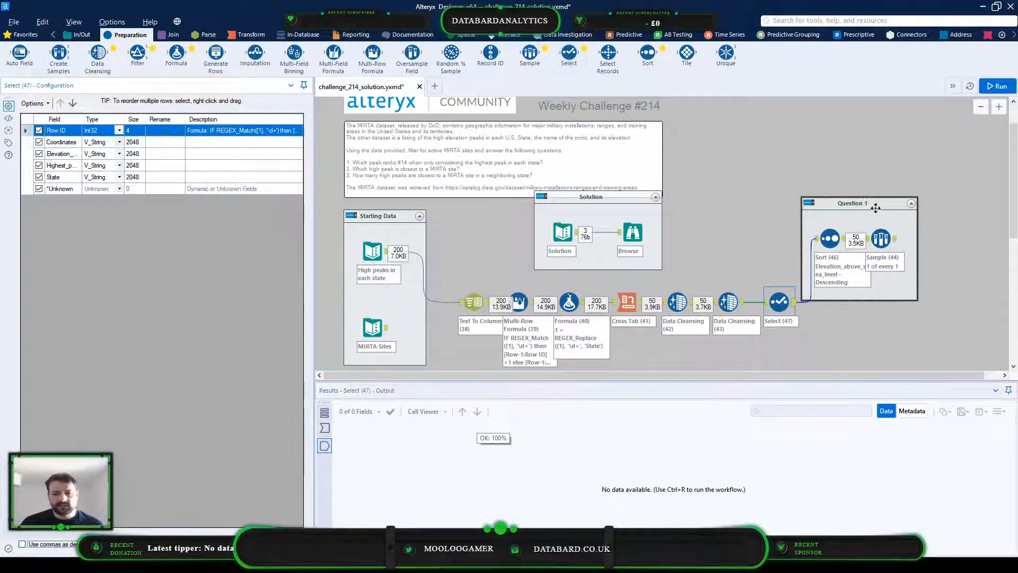
left_click_drag(871, 203, 890, 172)
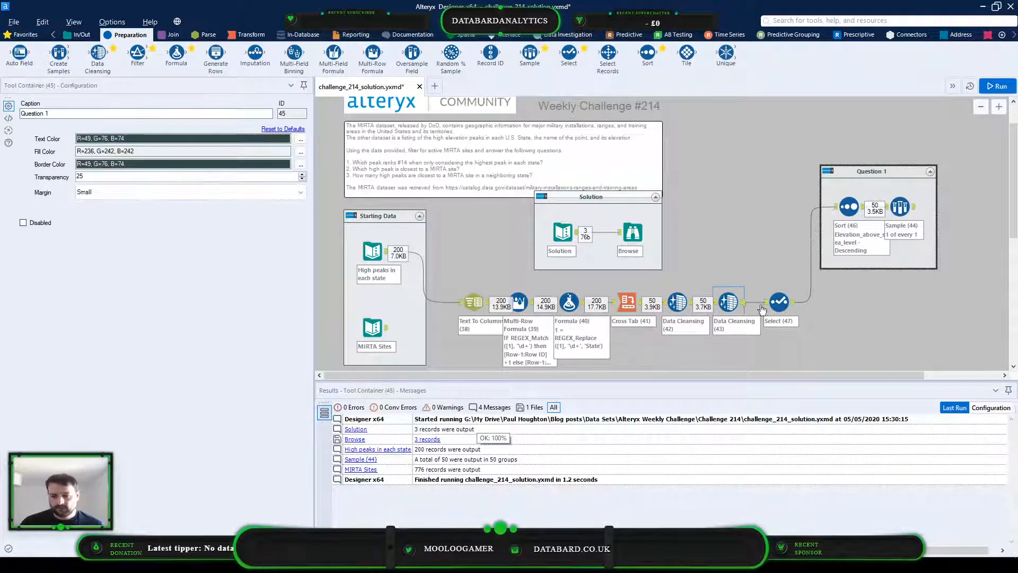
Change the elevation field's data type to Int32 in the Select tool and run the workflow
left_click(775, 304)
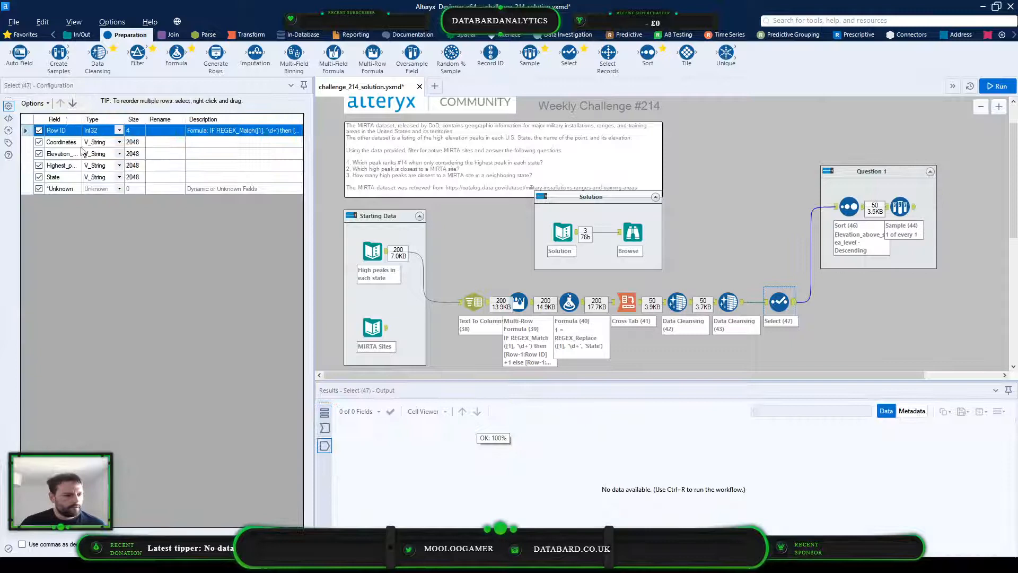
left_click(119, 154)
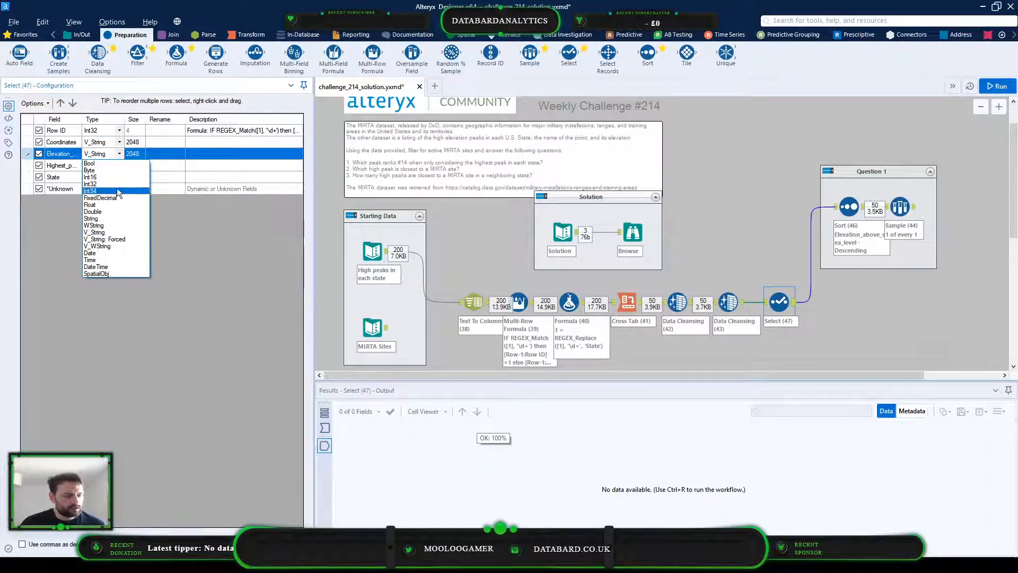
left_click(116, 187)
left_click(117, 187)
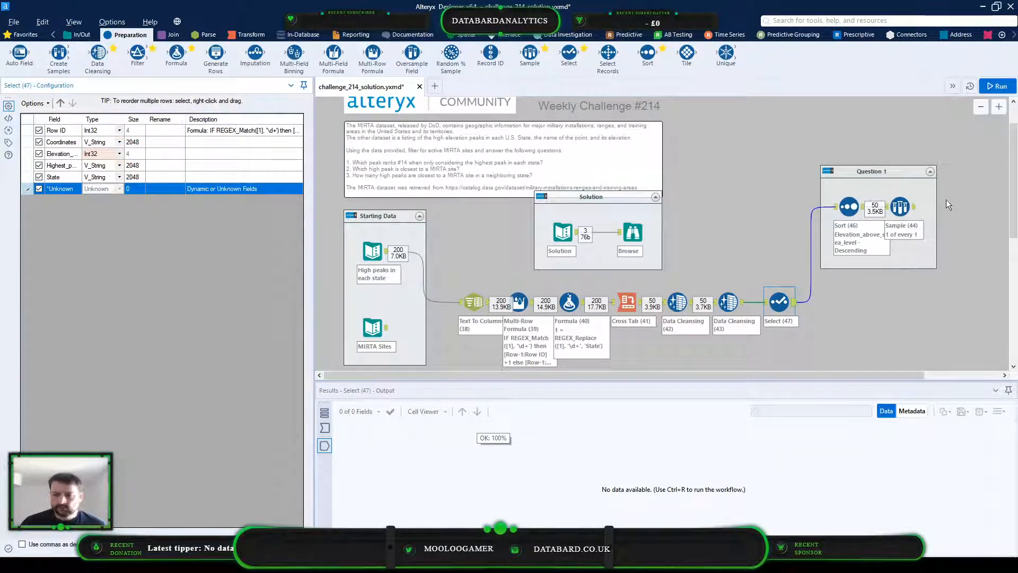
left_click(997, 86)
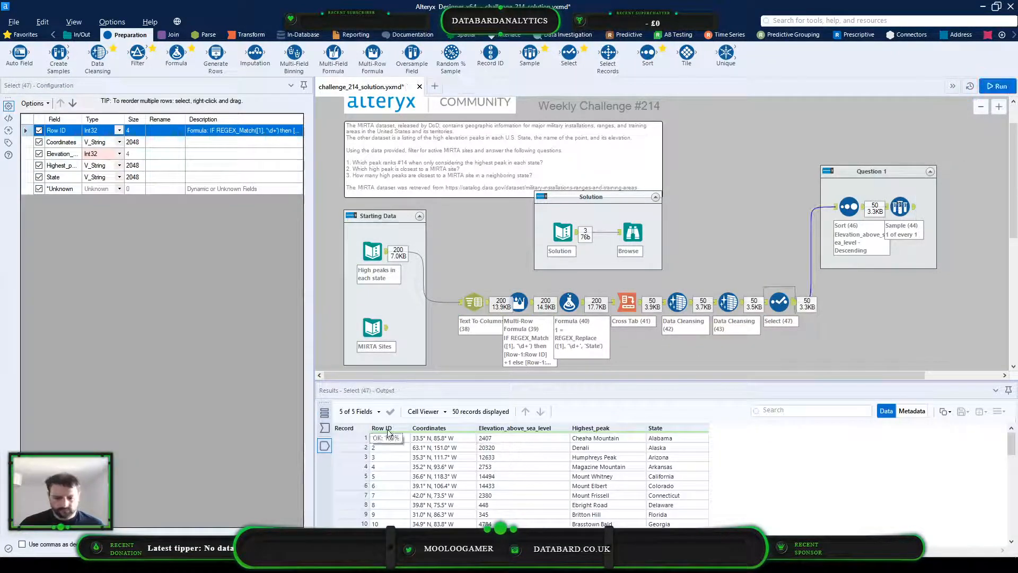
Check the descending elevation order in the Sort output and compare it with the Sample tool's output and settings
left_click(864, 211)
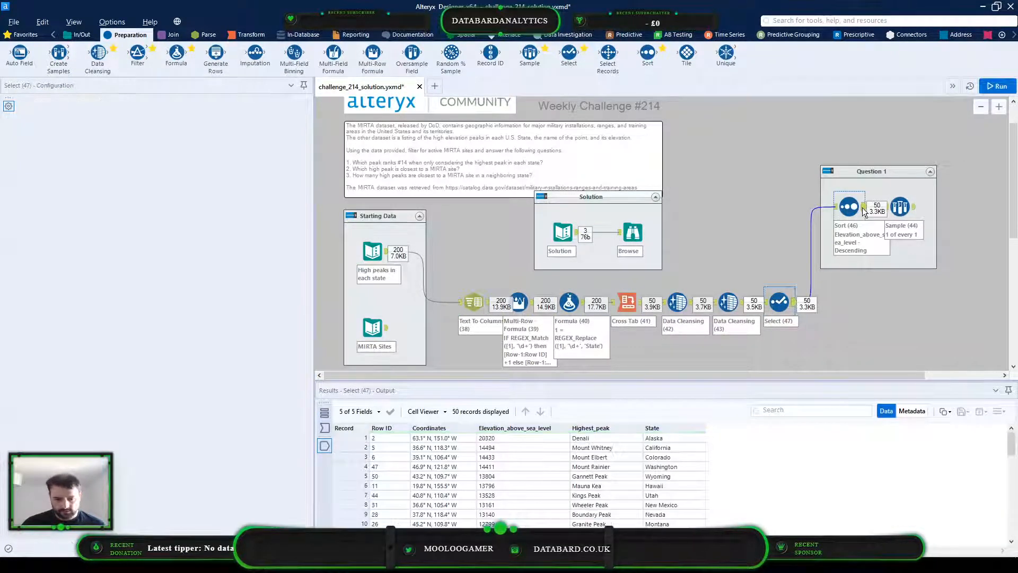
scroll(516, 456, "down", 6)
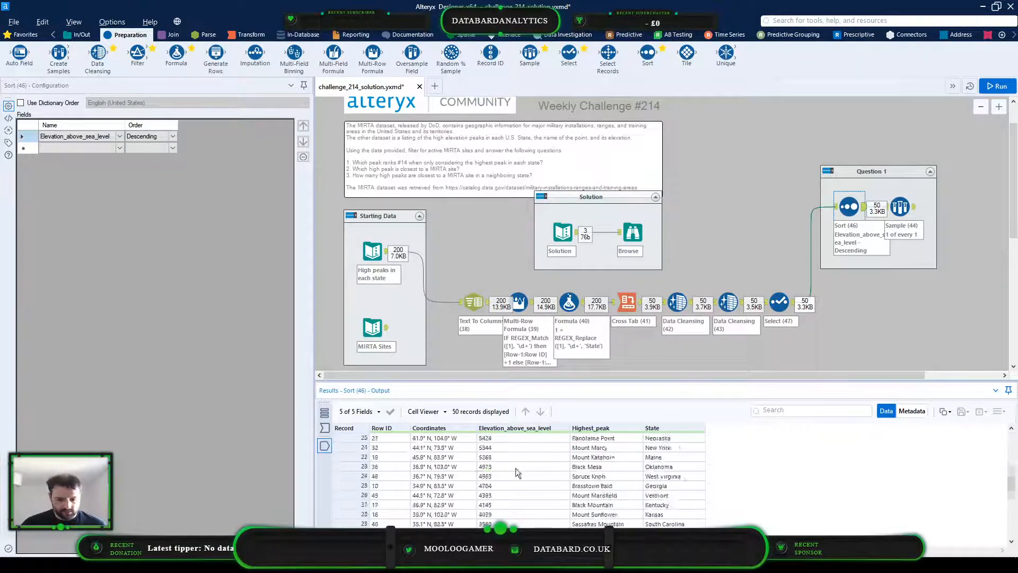
scroll(516, 472, "up", 6)
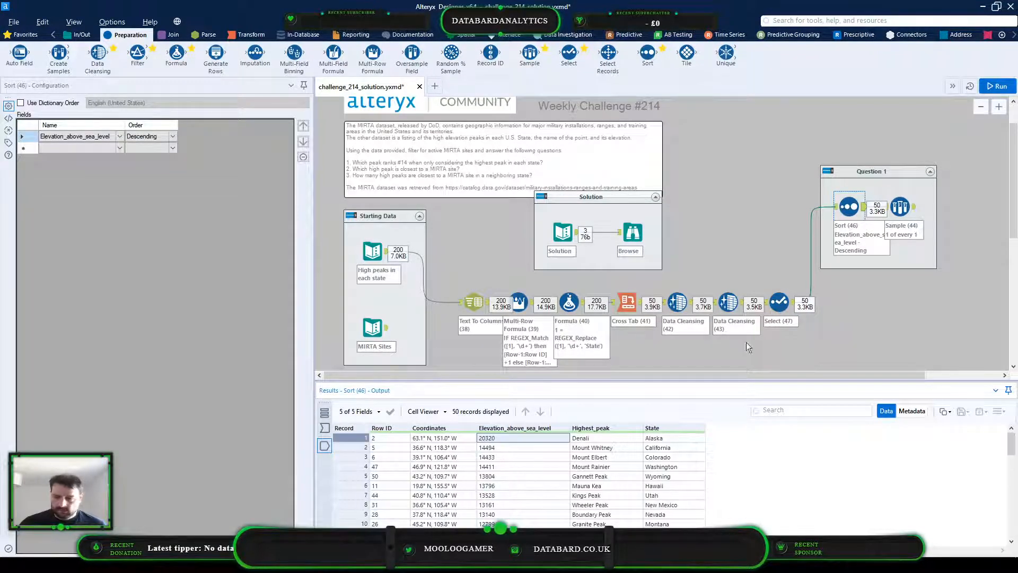
left_click(899, 207)
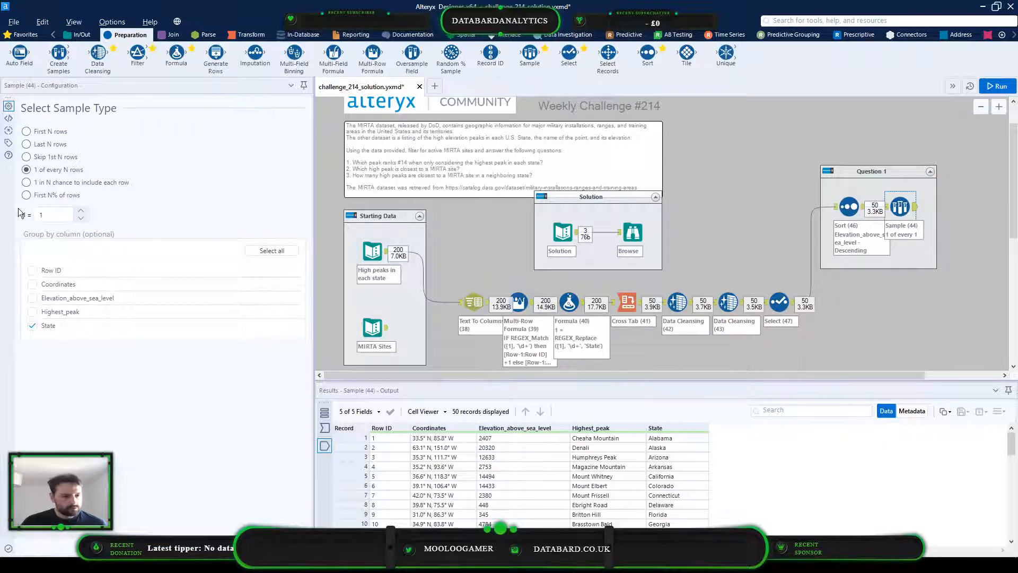
left_click(857, 212)
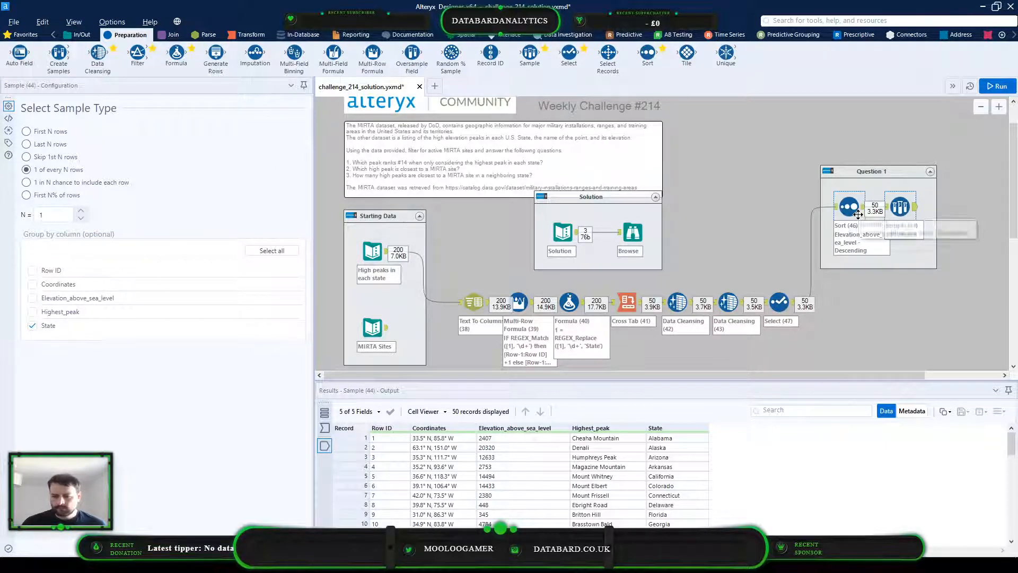
Compare the elevation order of the Sort output with the Sample output, and shift the Sample tool slightly away from the Sort tool
scroll(689, 472, "down", 6)
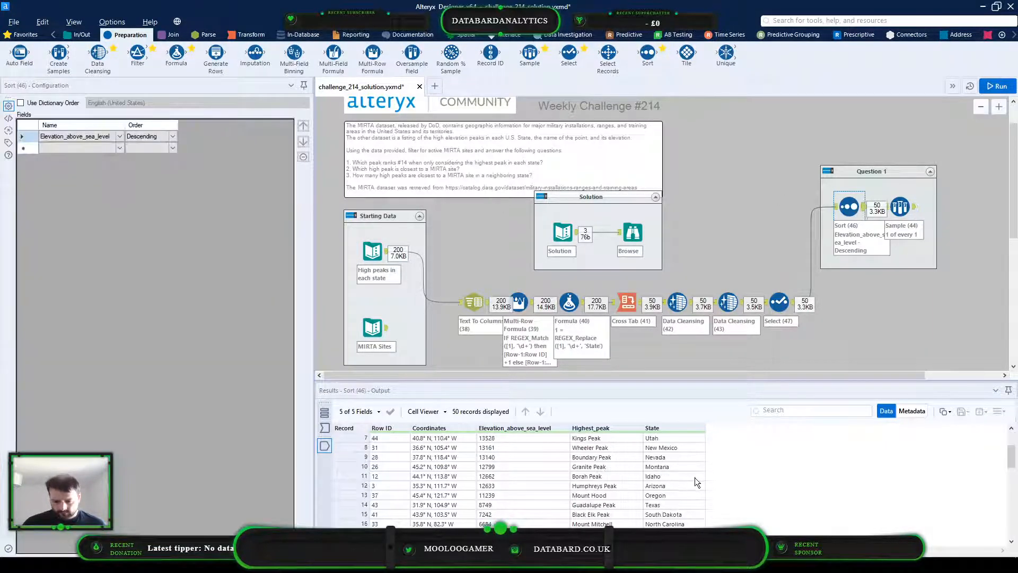
scroll(696, 482, "down", 5)
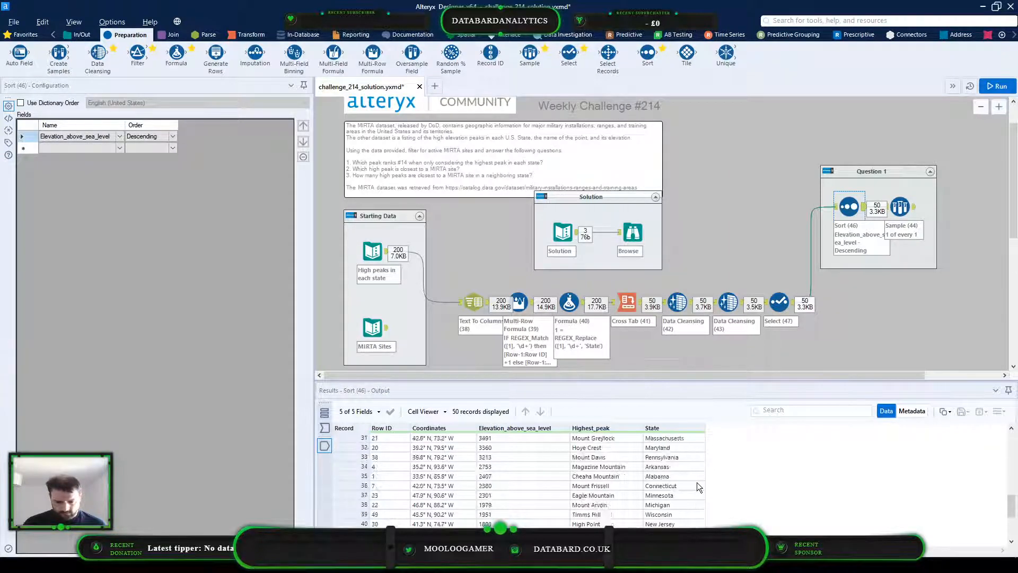
scroll(679, 523, "up", 10)
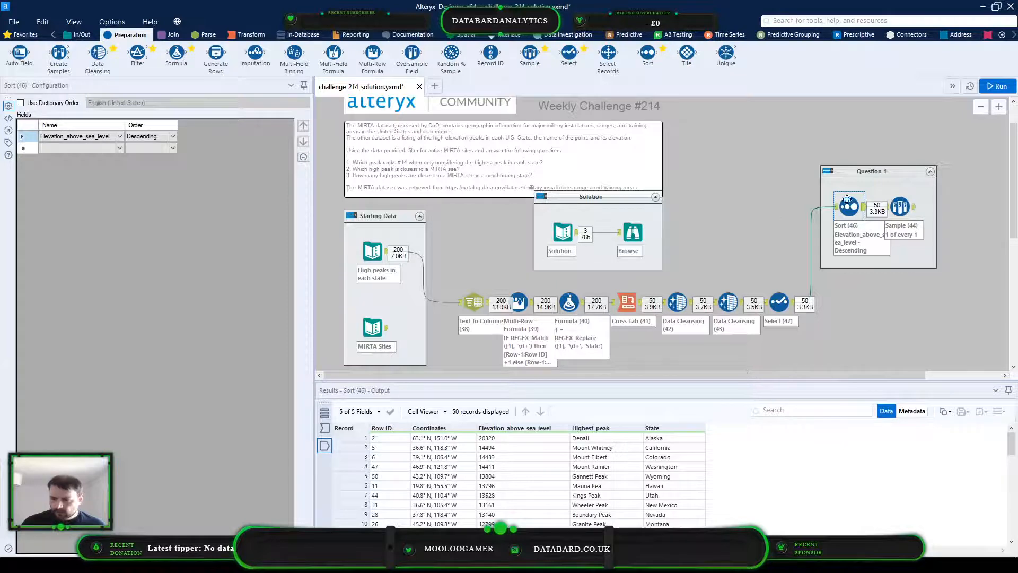
left_click(899, 206)
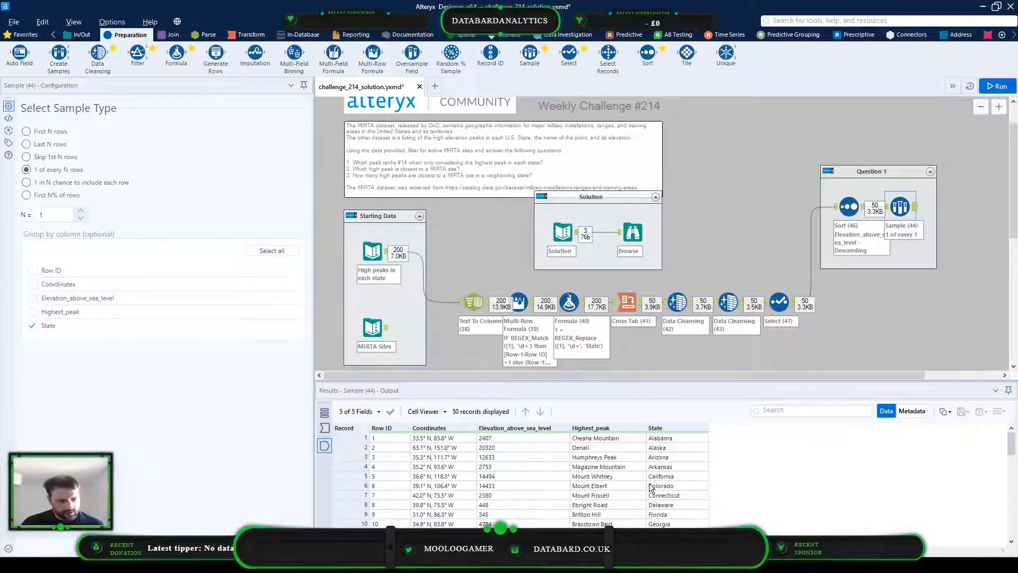
left_click_drag(903, 202, 910, 202)
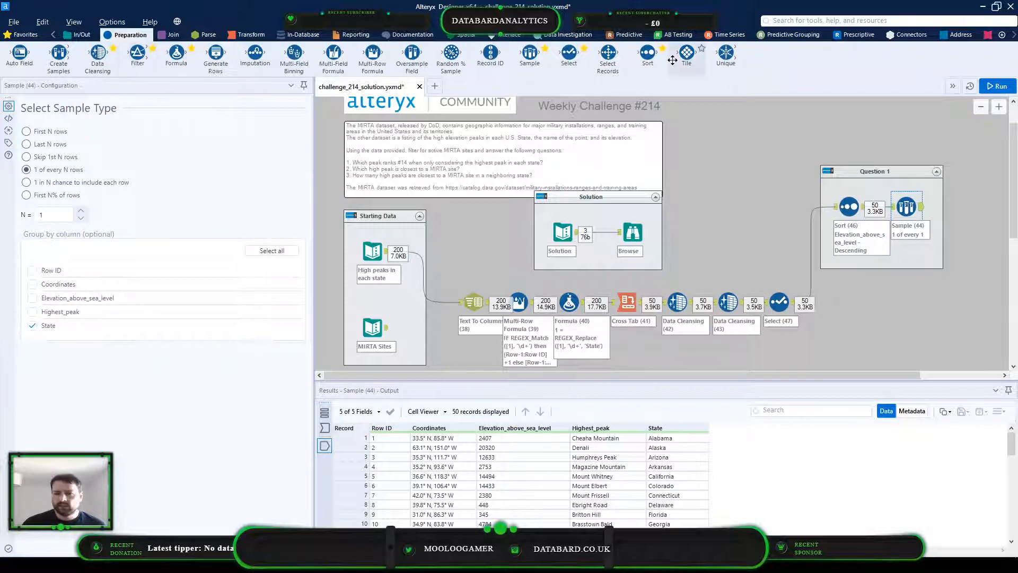
Add a Unique tool above the Question 1 container, fed by the existing Select tool, set it to the State column, and run the workflow
left_click(847, 185)
left_click_drag(847, 185, 861, 143)
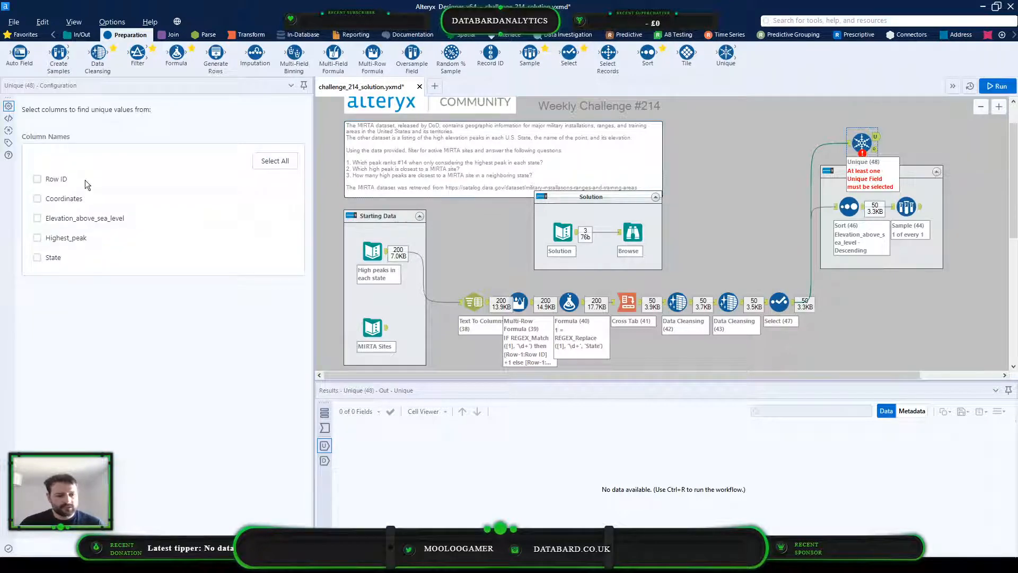
left_click(37, 257)
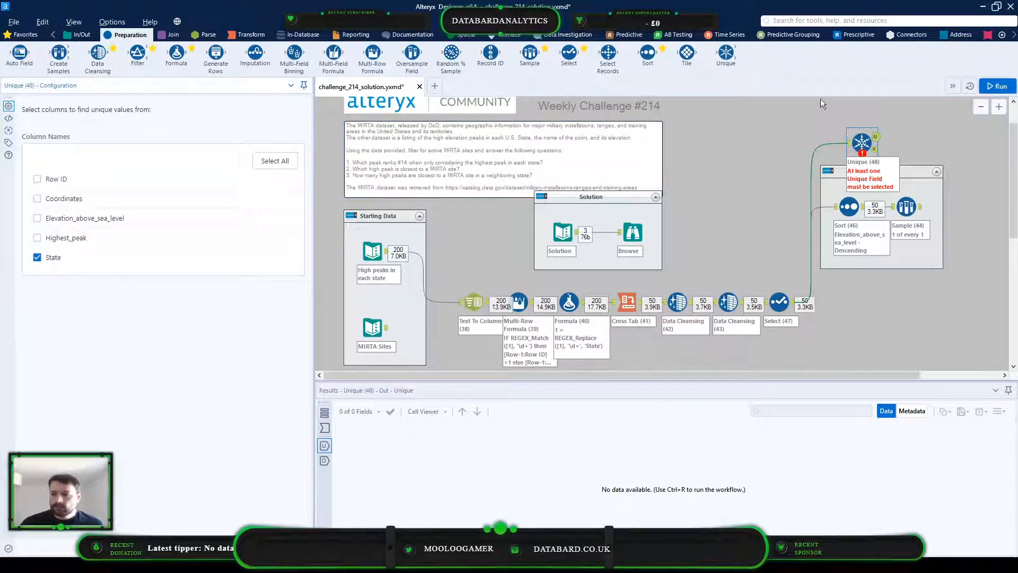
left_click(984, 88)
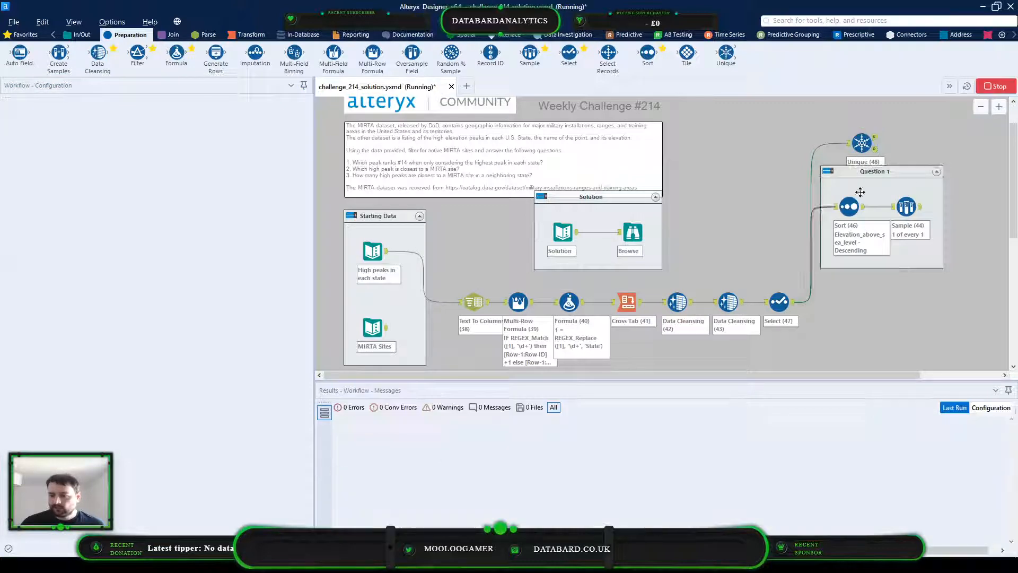
Check the Unique tool's duplicate and unique outputs for repeated states
left_click(875, 150)
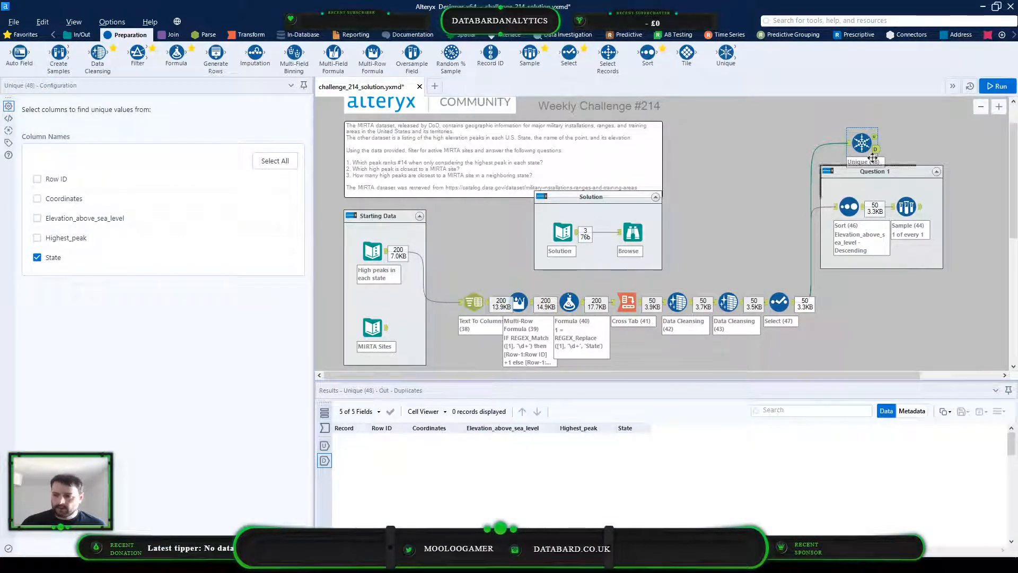
left_click(875, 138)
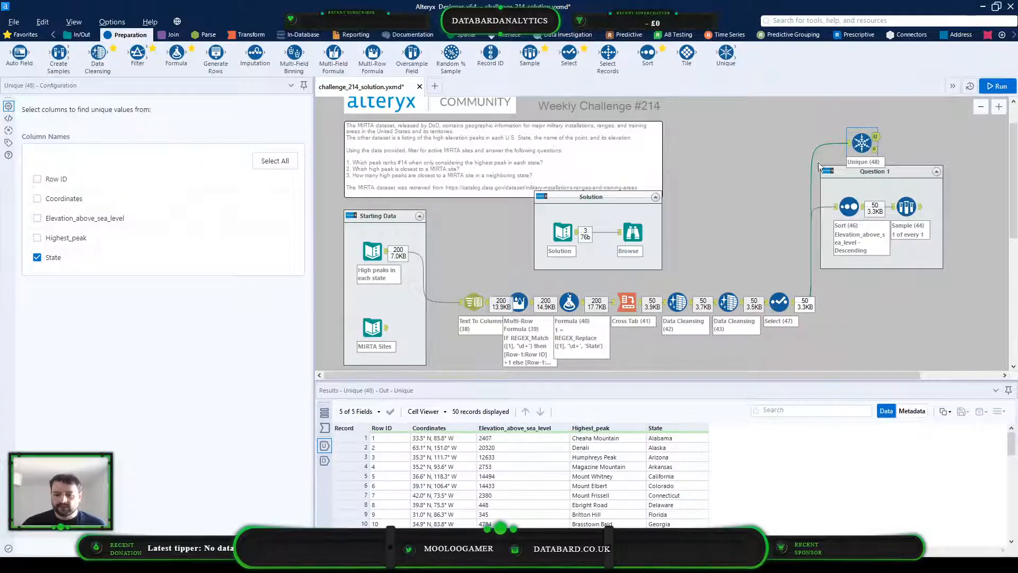
left_click(875, 150)
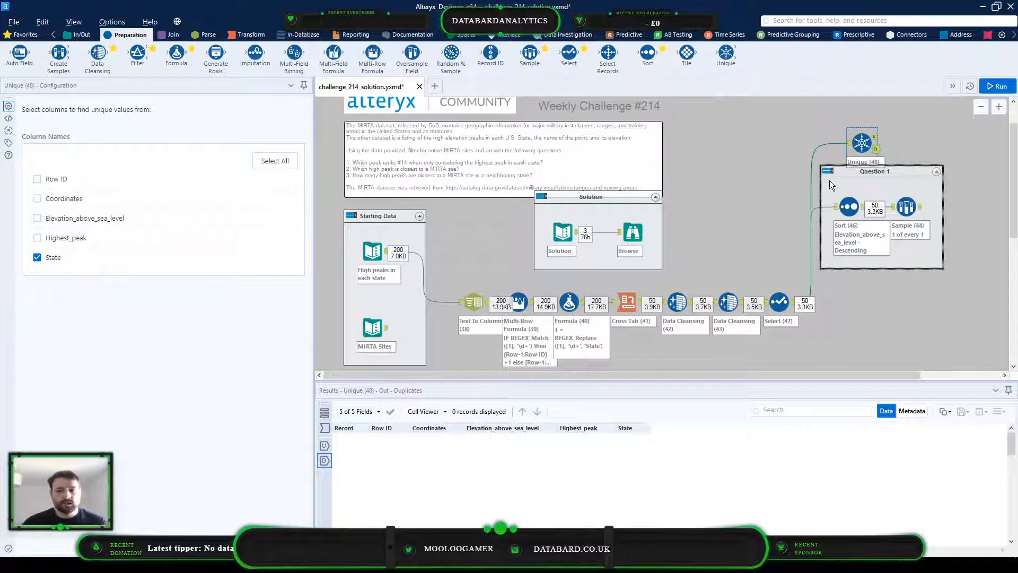
Find record 14 in the descending Sort output and compare its peak with the Question 1 answer in the Solution's Browse tool
left_click(836, 216)
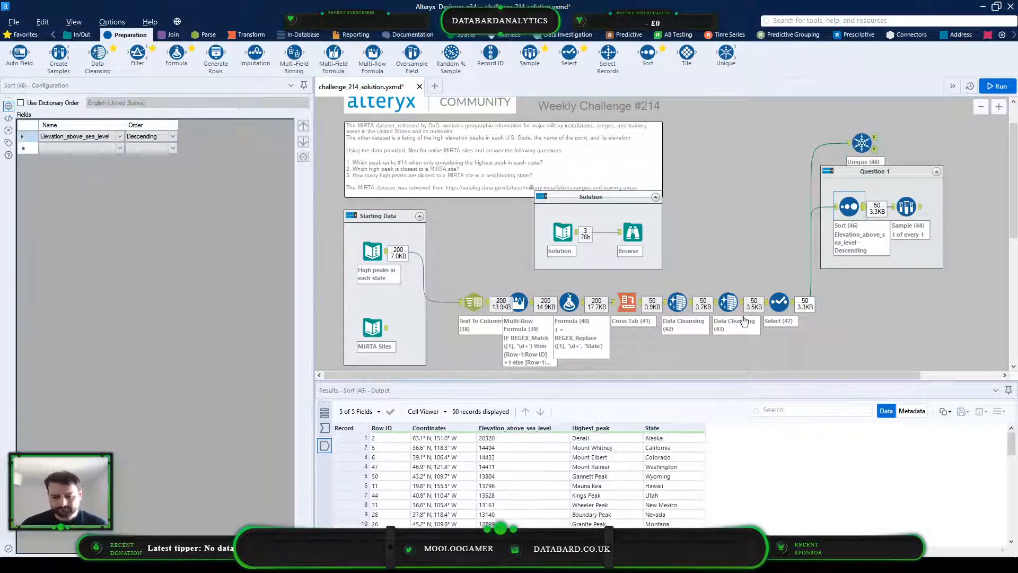
left_click(513, 440)
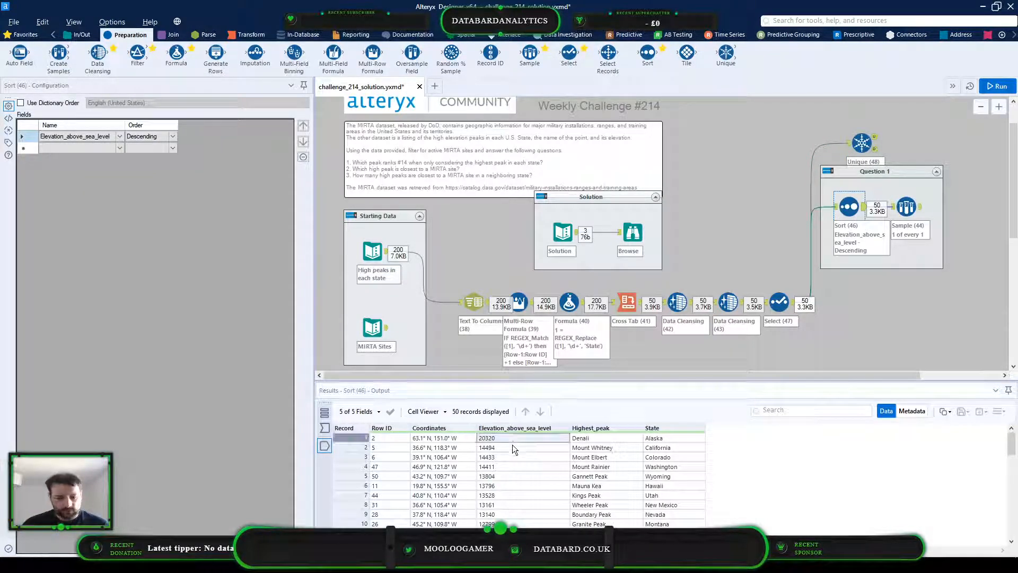
scroll(513, 478, "down", 2)
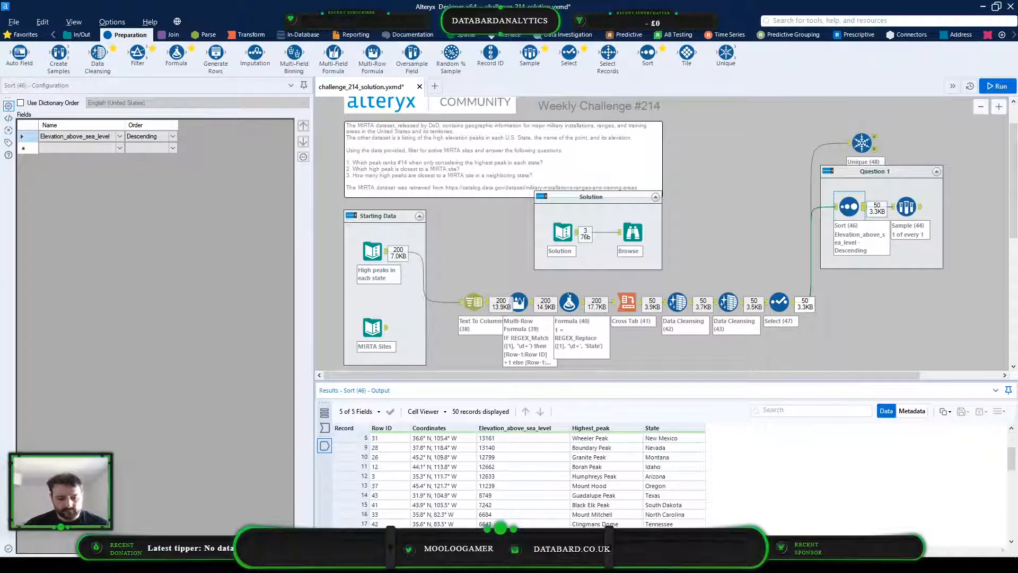
left_click(336, 495)
left_click_drag(496, 494, 685, 495)
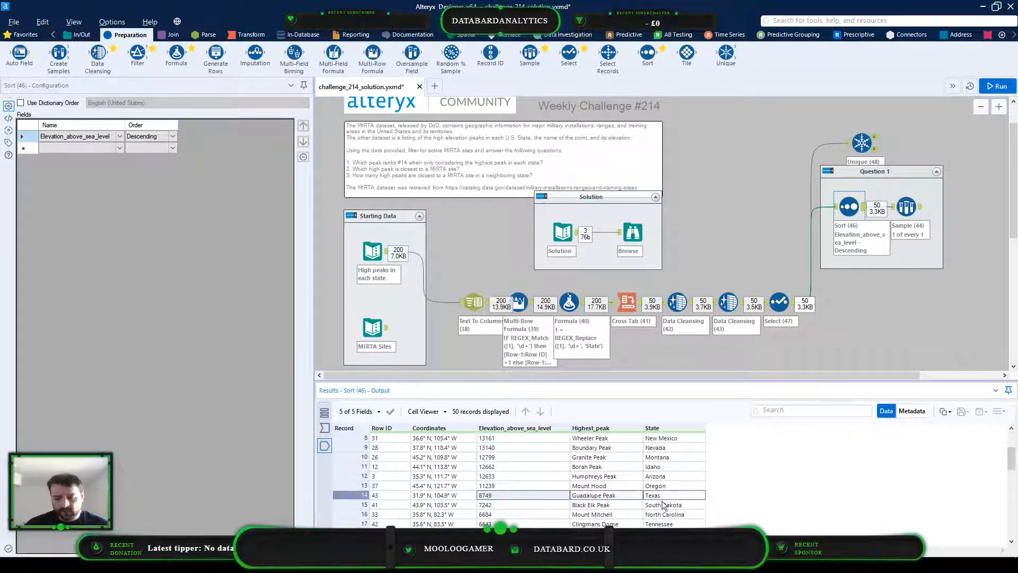
left_click(629, 231)
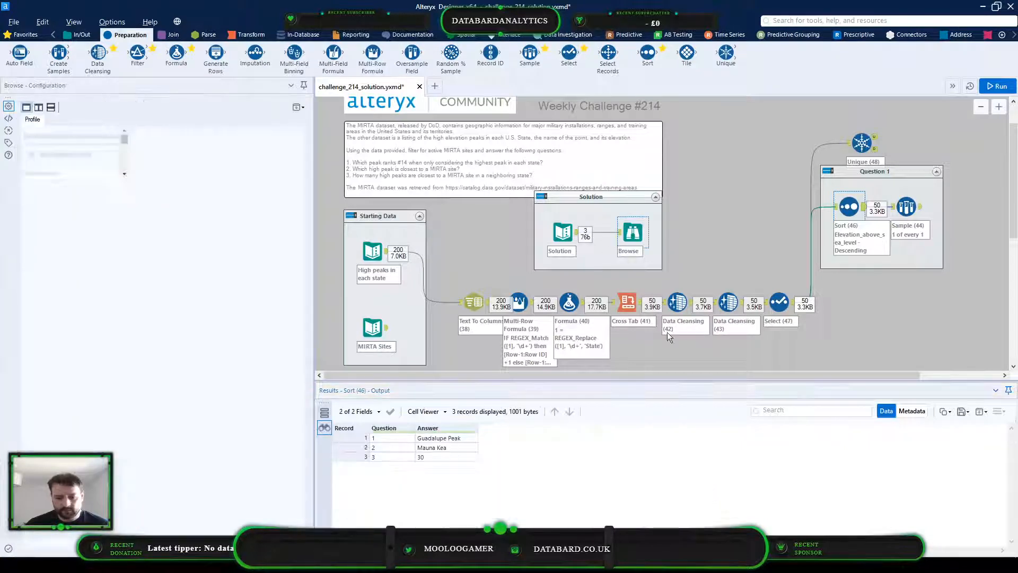
left_click(445, 439)
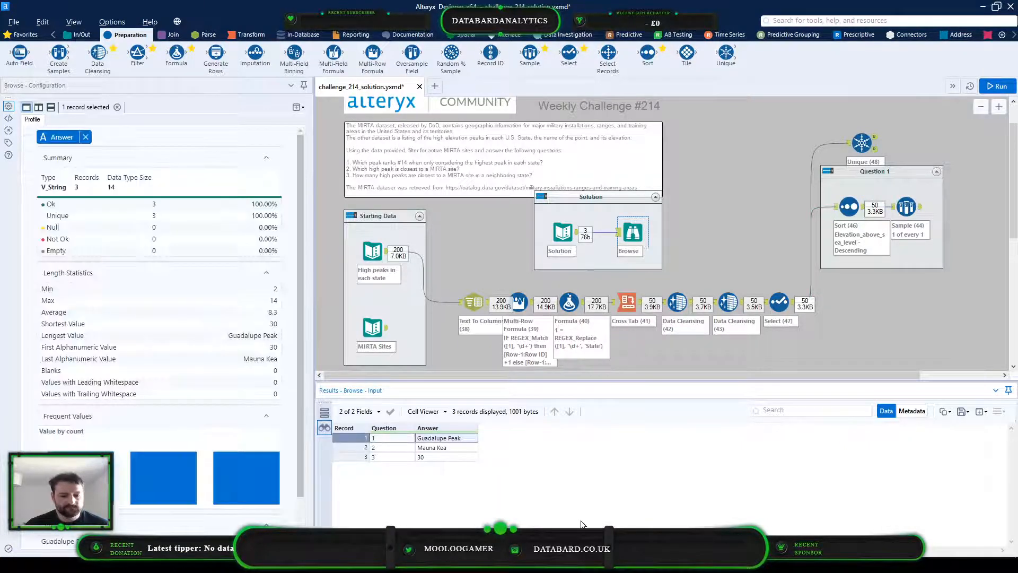
Replace the Sample tool with a Select Records tool returning record 14, run the workflow, and check its output
left_click(899, 210)
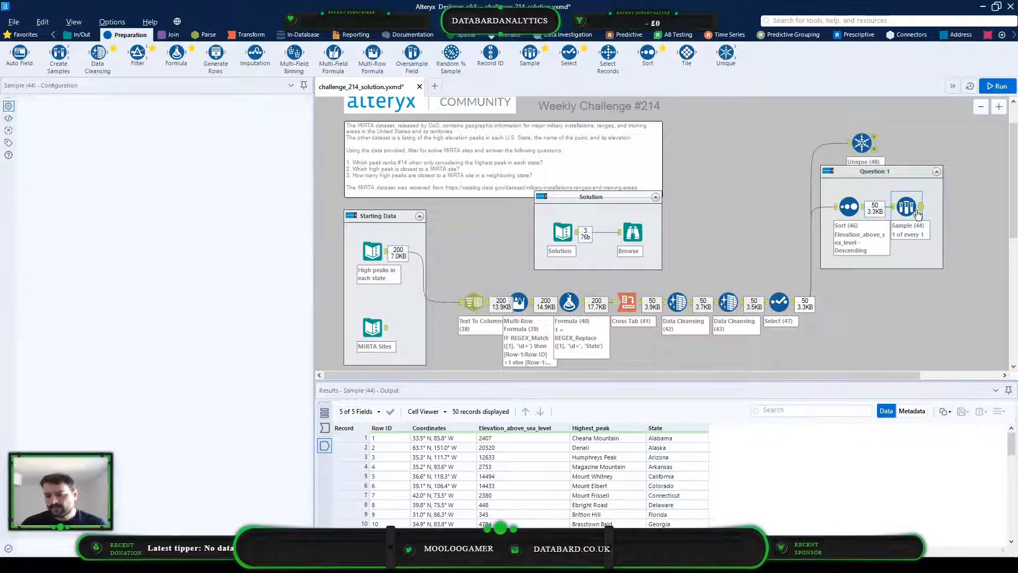
key("Delete")
left_click_drag(608, 52, 889, 207)
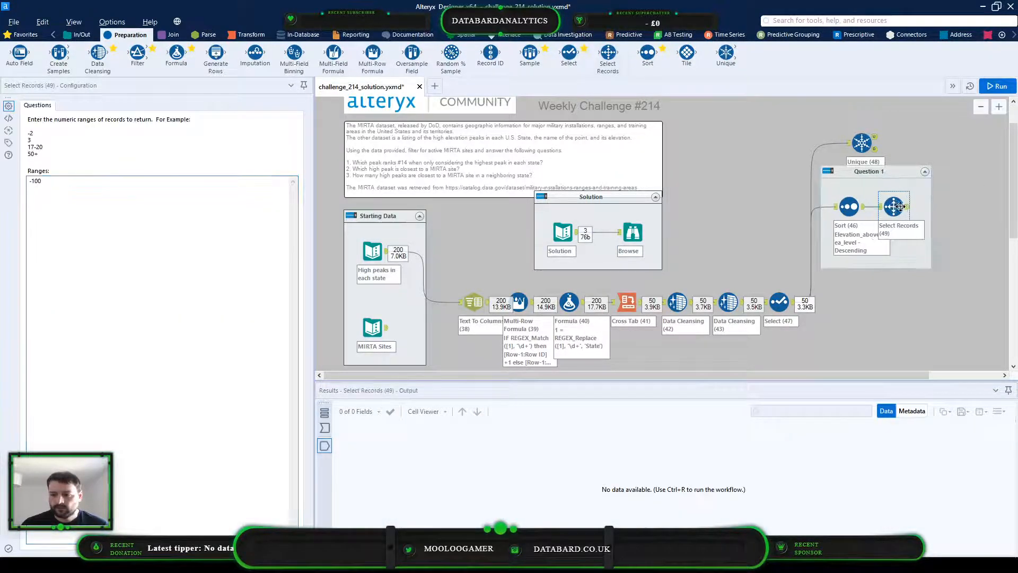
left_click_drag(140, 193, 2, 182)
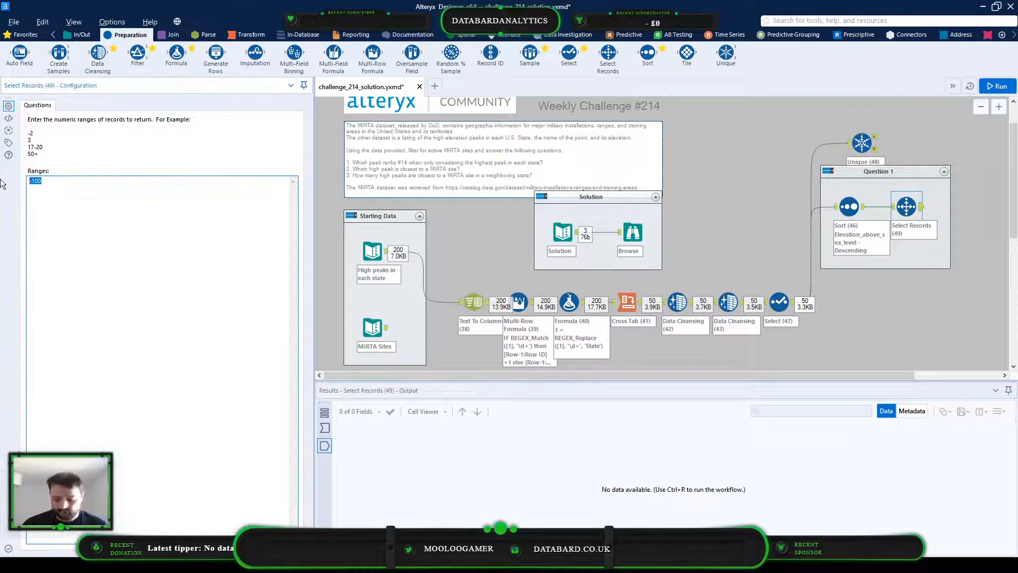
type("14")
key("ctrl+r")
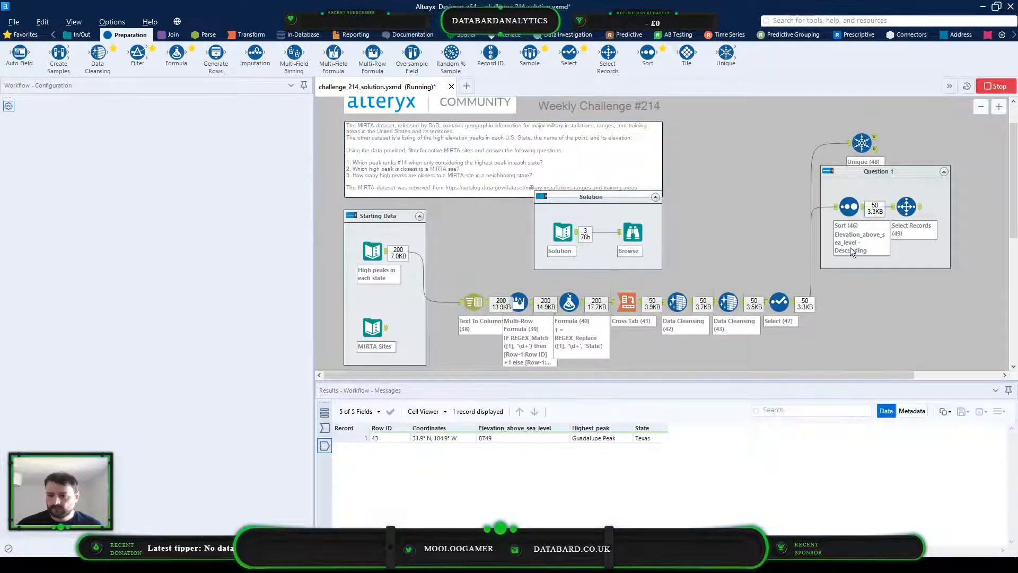
left_click(904, 206)
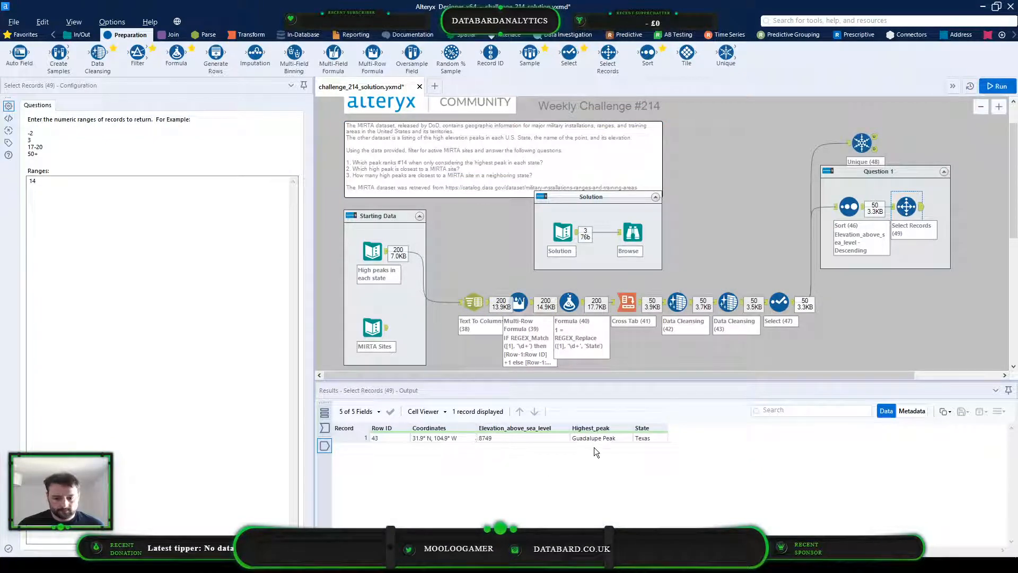
left_click(627, 440)
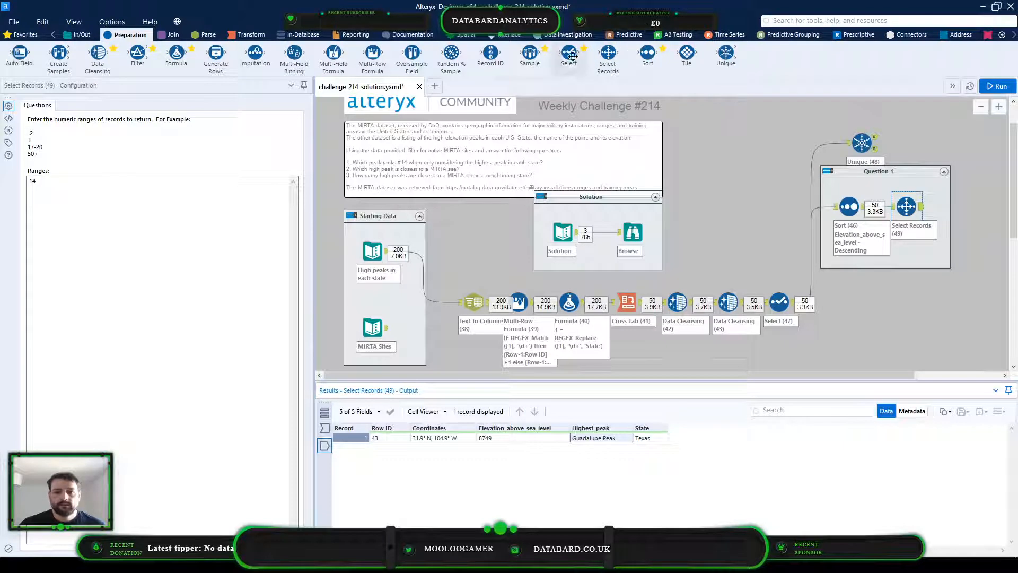
Add a Select tool after Select Records in the Question 1 container, and check the column layout of the Solution data
left_click_drag(569, 52, 948, 207)
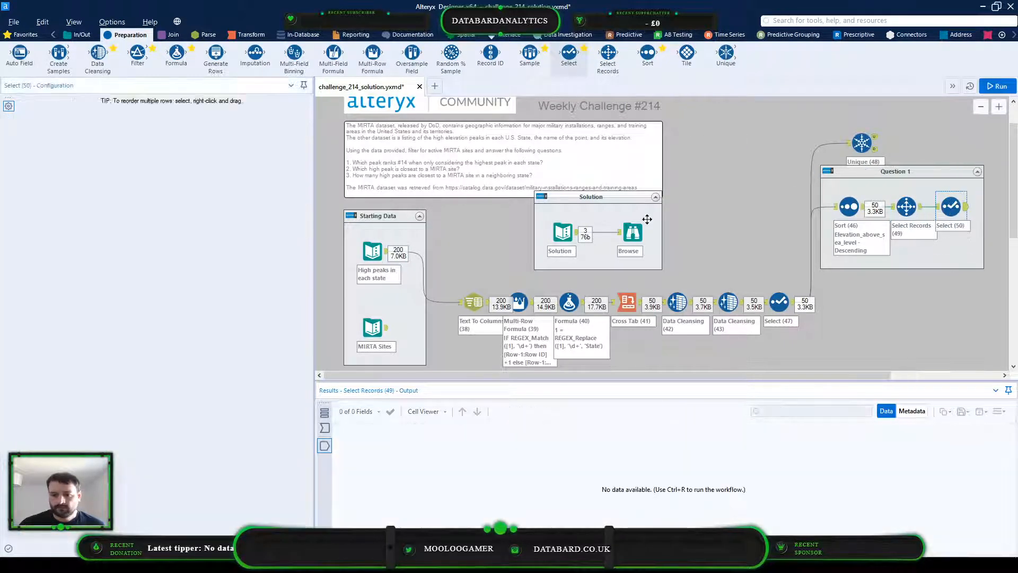
left_click(633, 232)
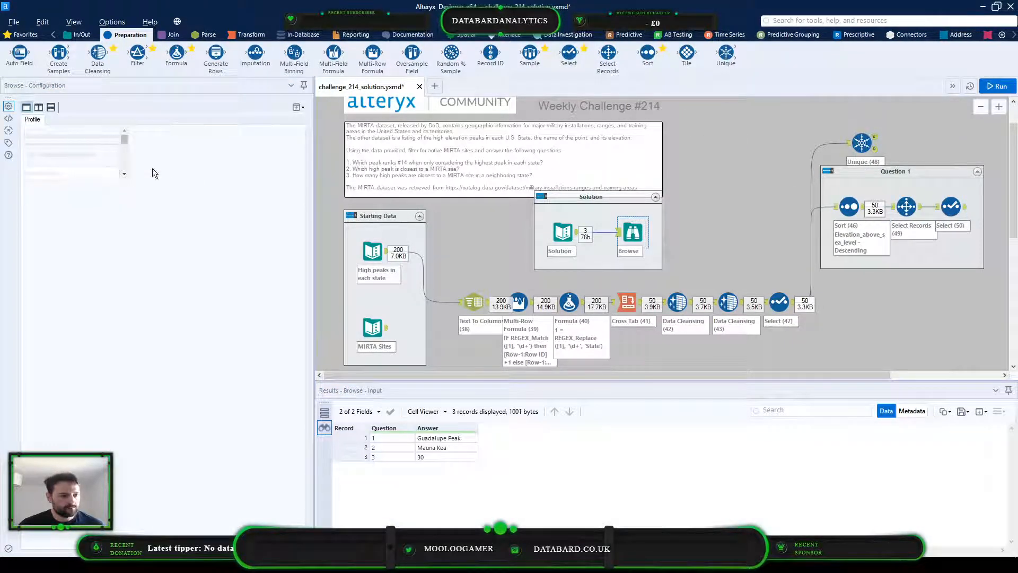
left_click(563, 232)
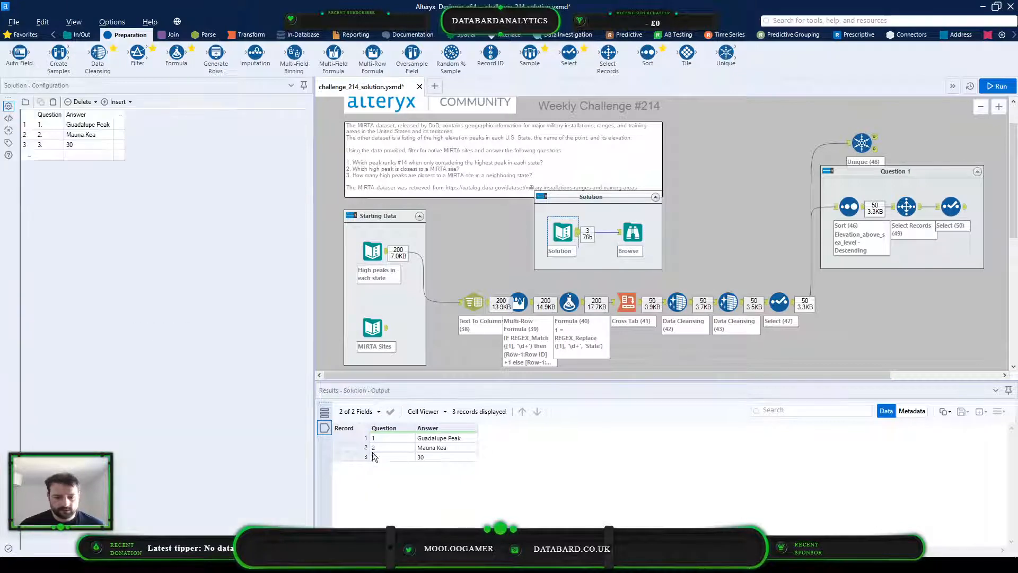
mouse_move(379, 438)
left_mouse_down()
mouse_move(387, 461)
mouse_move(459, 436)
mouse_move(460, 459)
left_mouse_up()
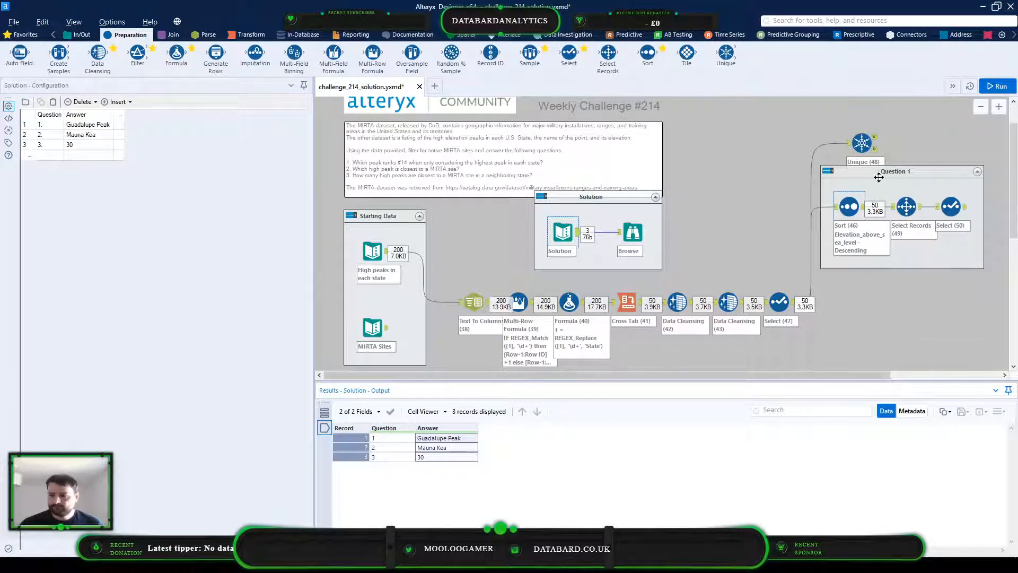
Keep only the Highest_peak field in the Question 1 Select tool, rename it Answer, and run the workflow
left_click(950, 206)
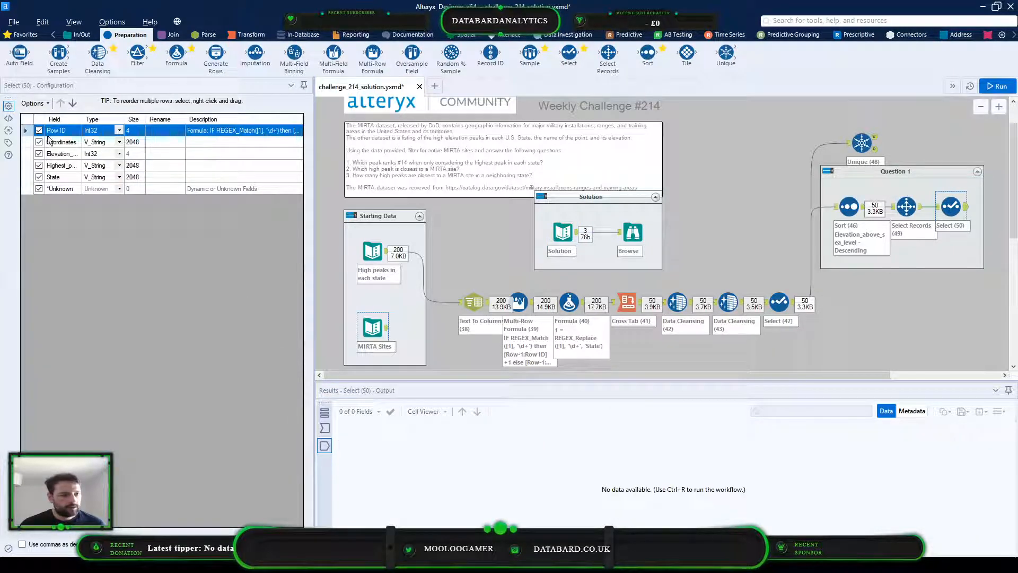
left_click(325, 428)
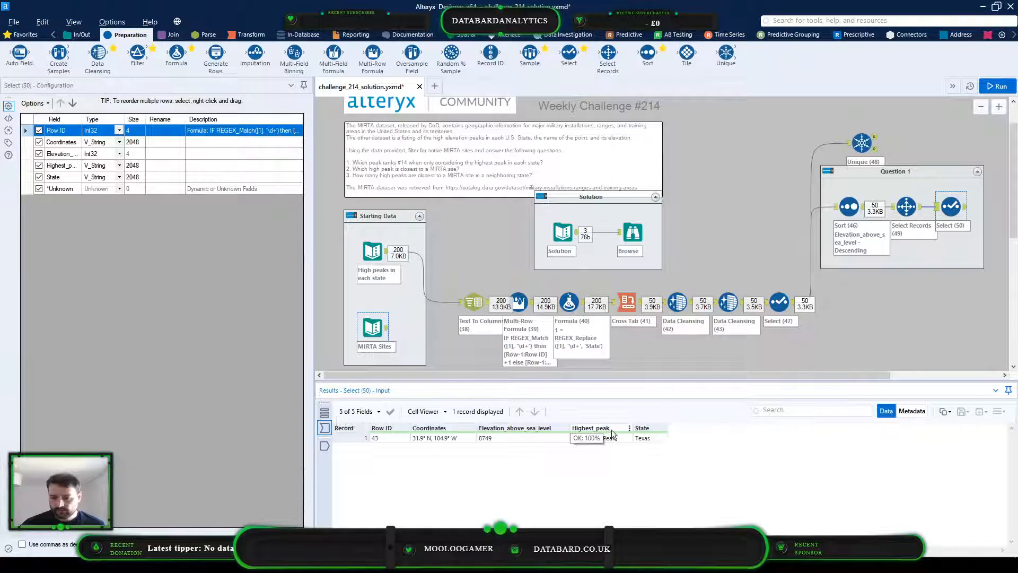
left_click(34, 103)
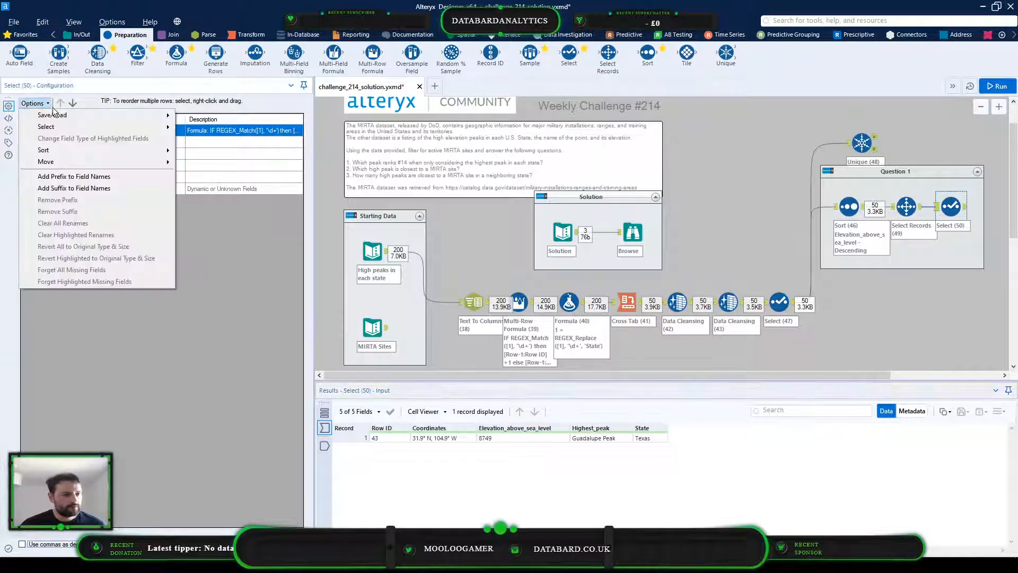
mouse_move(85, 127)
left_click(204, 140)
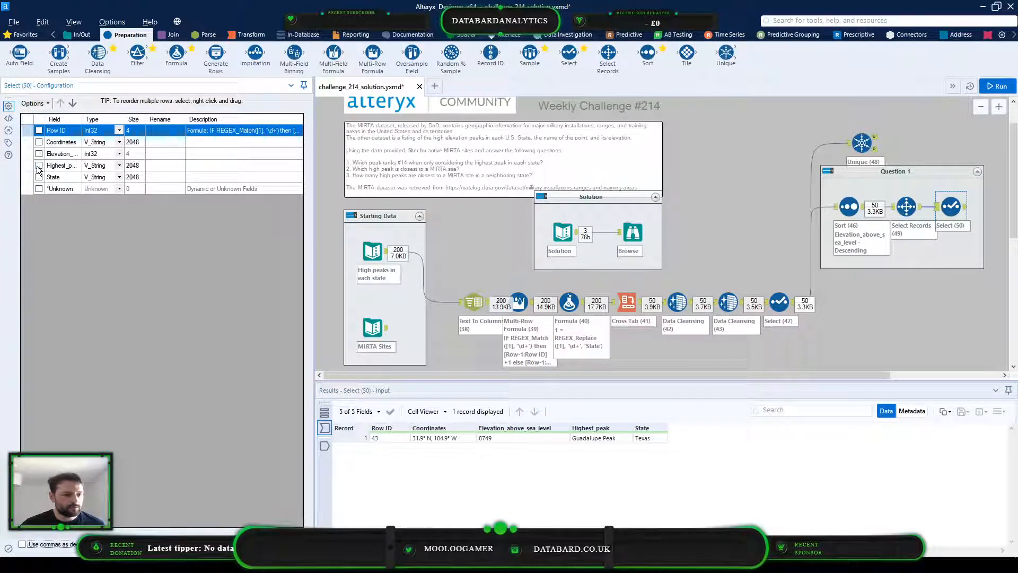
left_click(39, 166)
type("A")
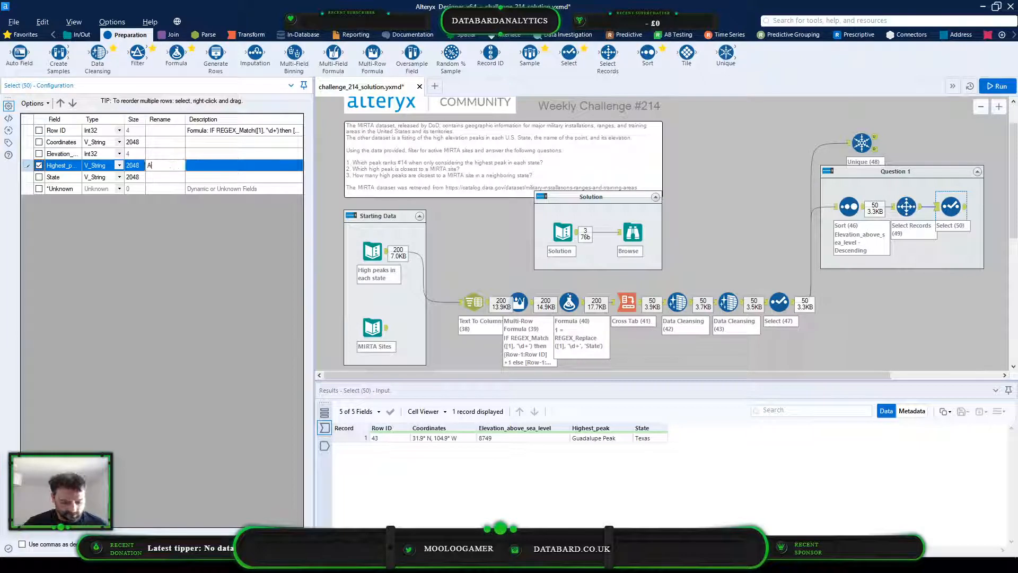
type("na")
type("wer")
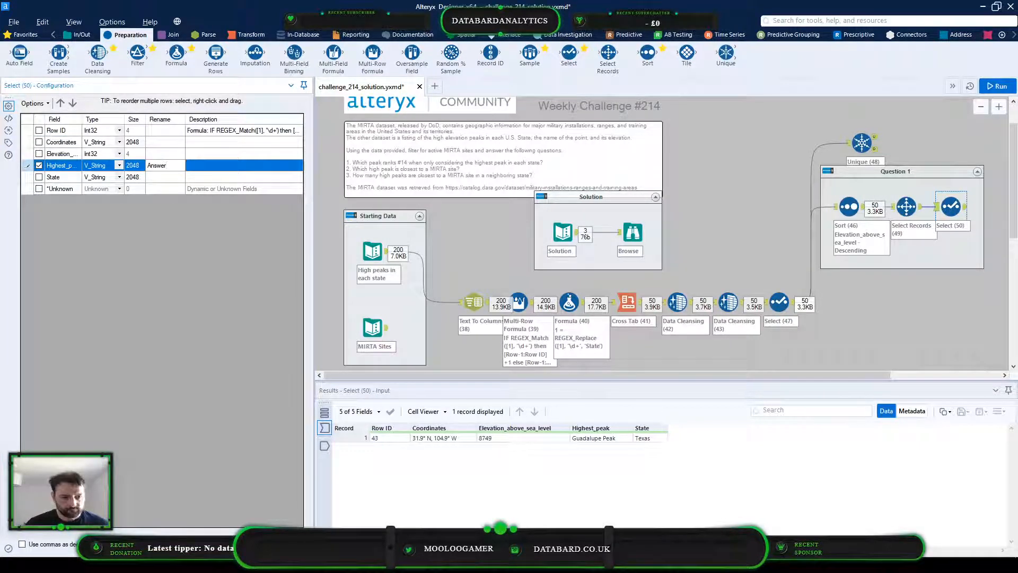
left_click(866, 268)
key("ctrl+r")
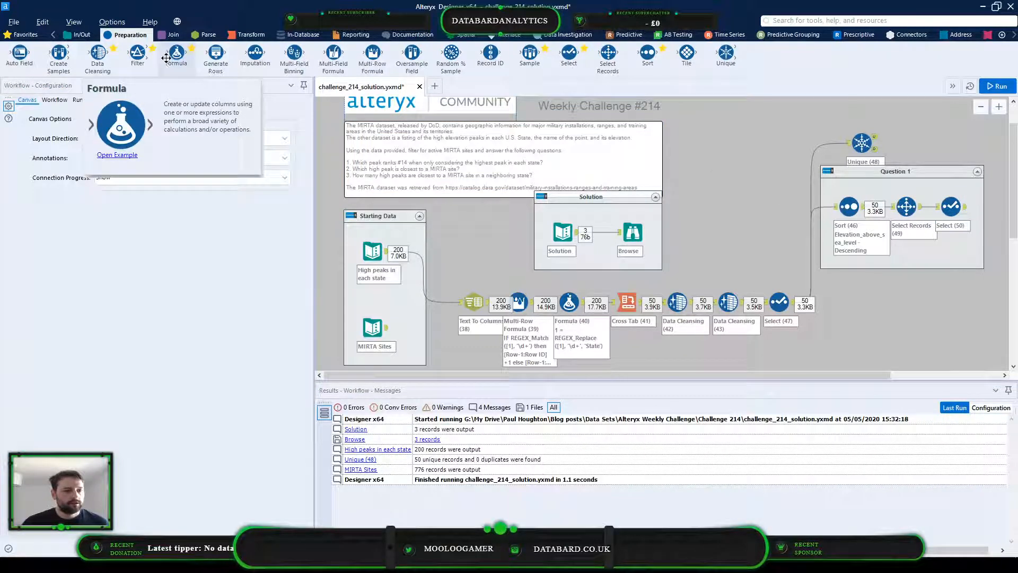
Add a Formula tool after the Question 1 Select tool, creating a Question column of type Byte with the value 1
left_click_drag(176, 51, 995, 206)
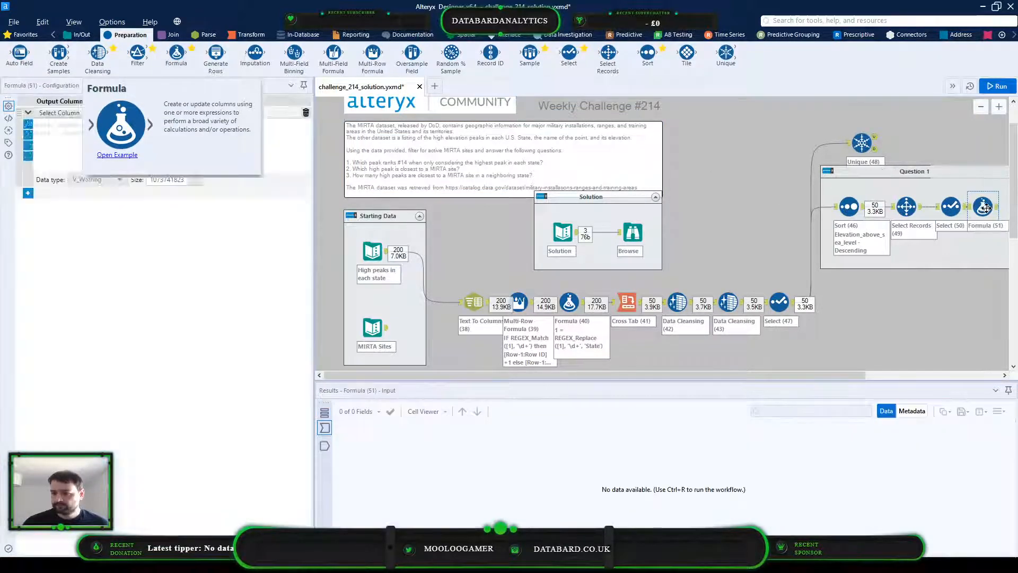
left_click(125, 111)
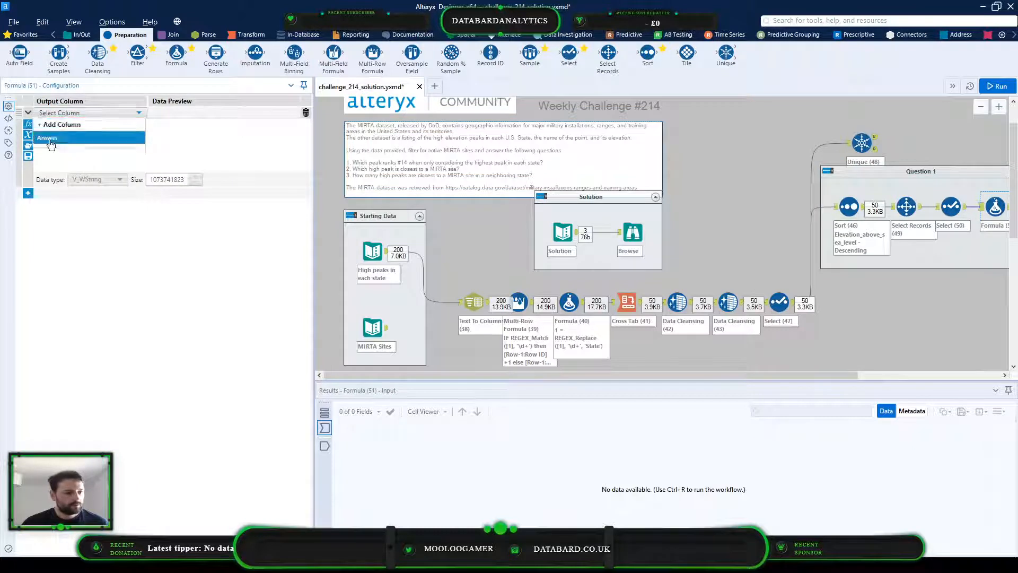
left_click(57, 124)
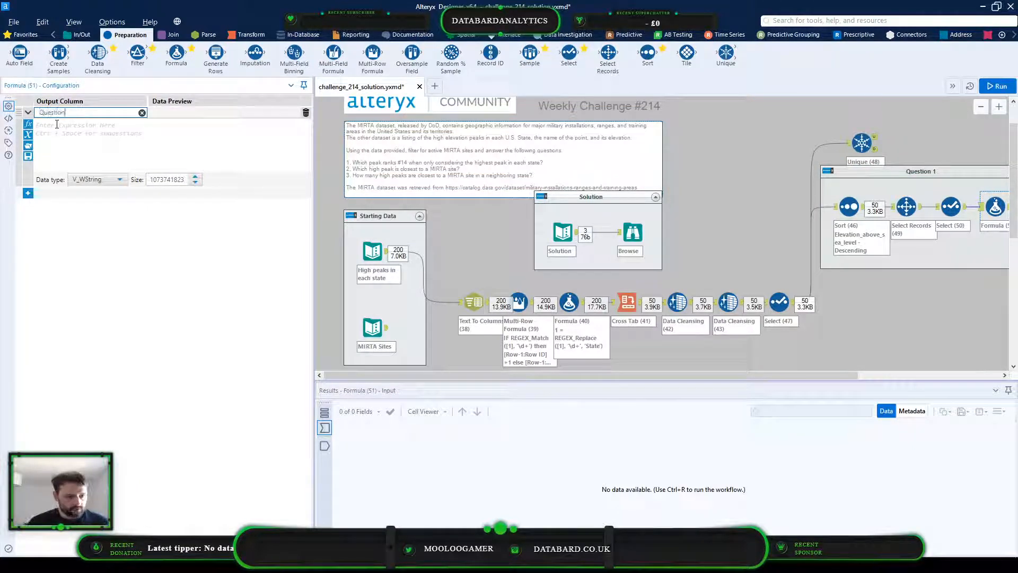
left_click(74, 149)
left_click(104, 179)
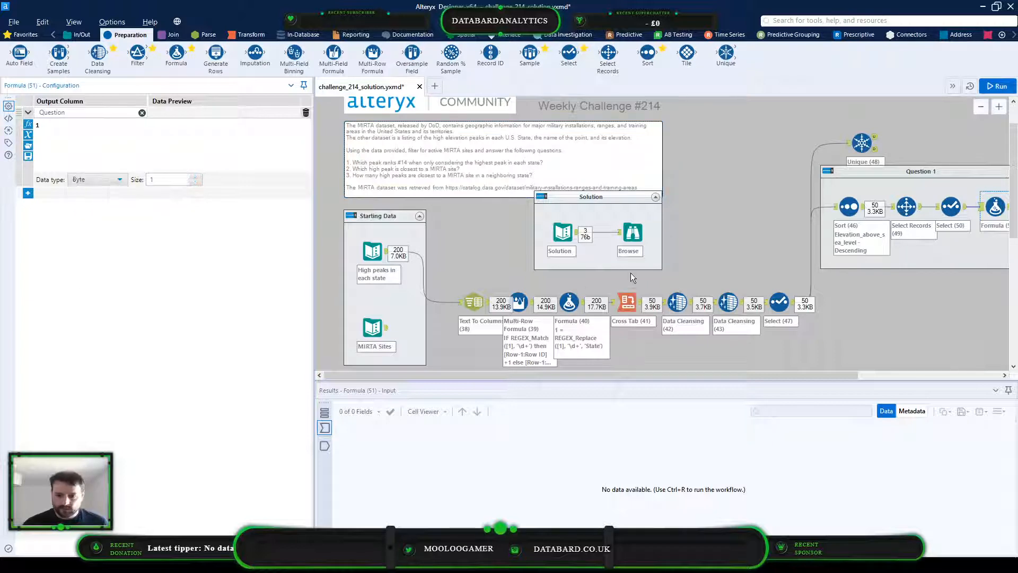
Check the data types of the Question and Answer fields in the Solution's Browse metadata
left_click(632, 232)
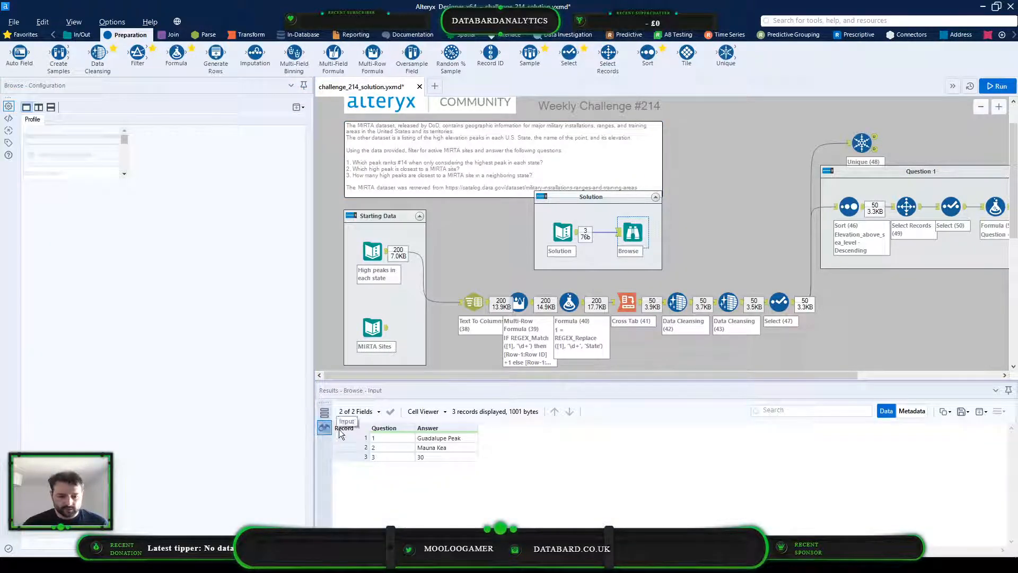
left_click(911, 410)
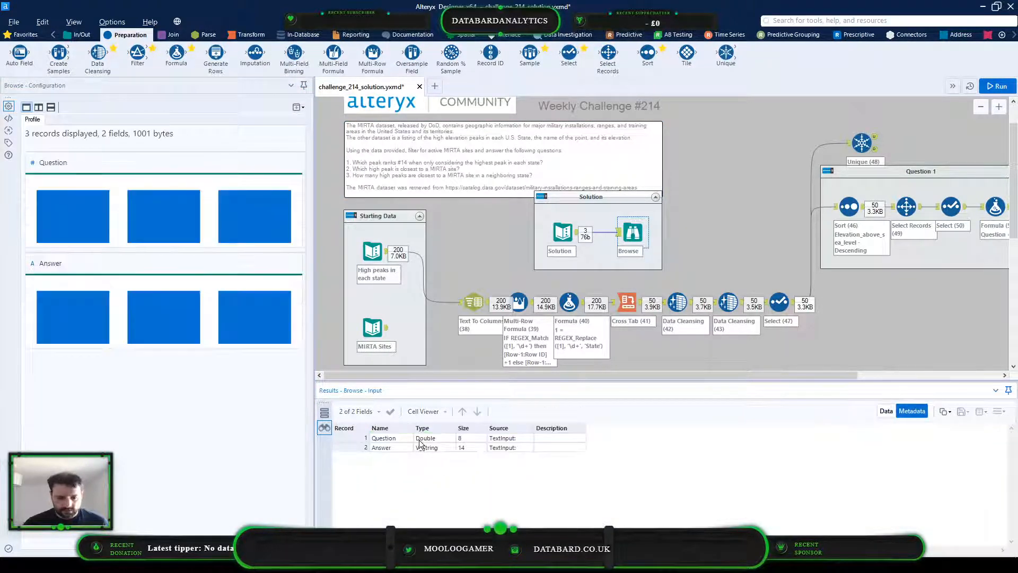
left_click(445, 440)
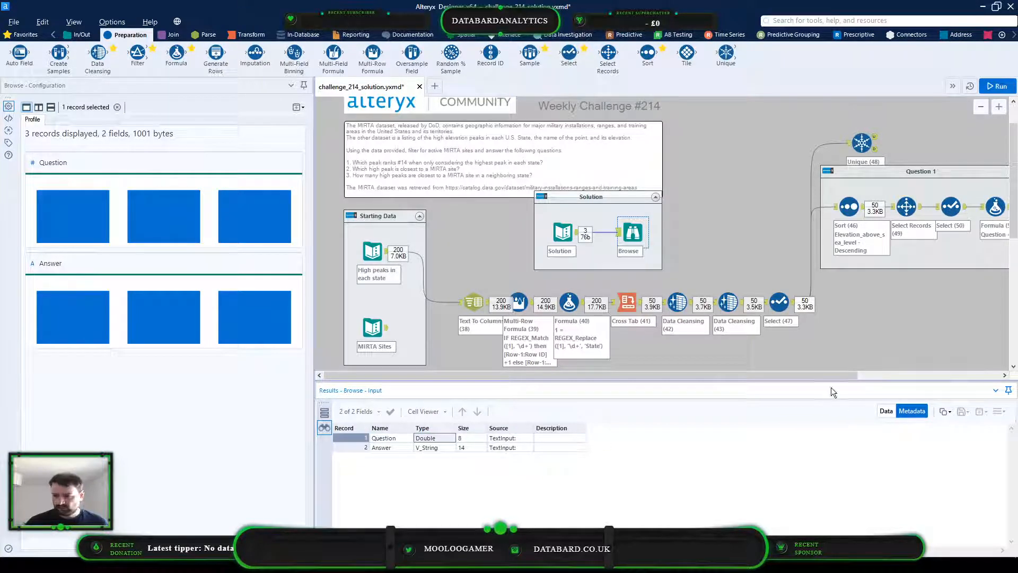
left_click_drag(844, 371, 855, 380)
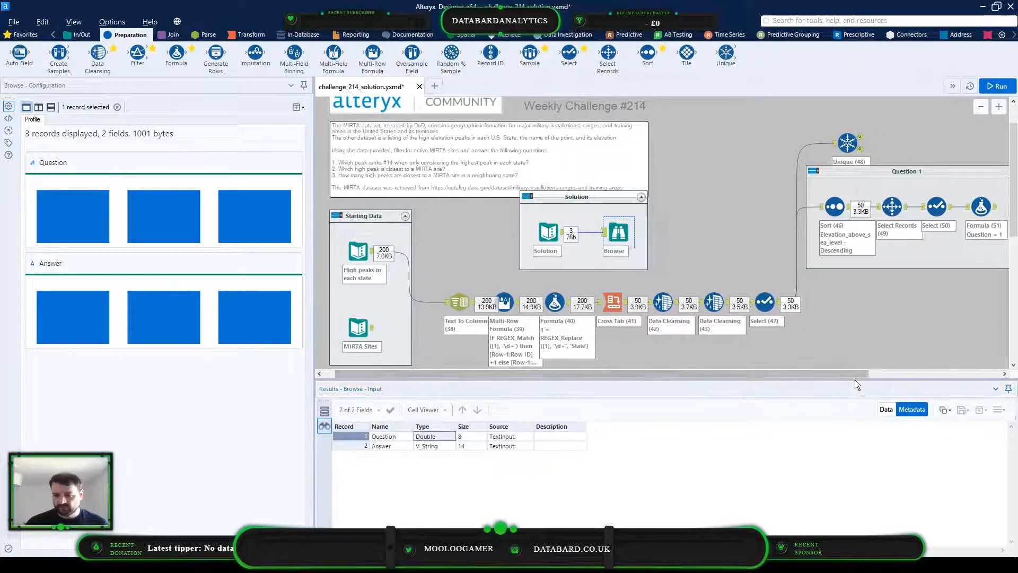
Run the workflow and check the data output by the Question 1 Formula tool
left_click(860, 269)
key("ctrl+r")
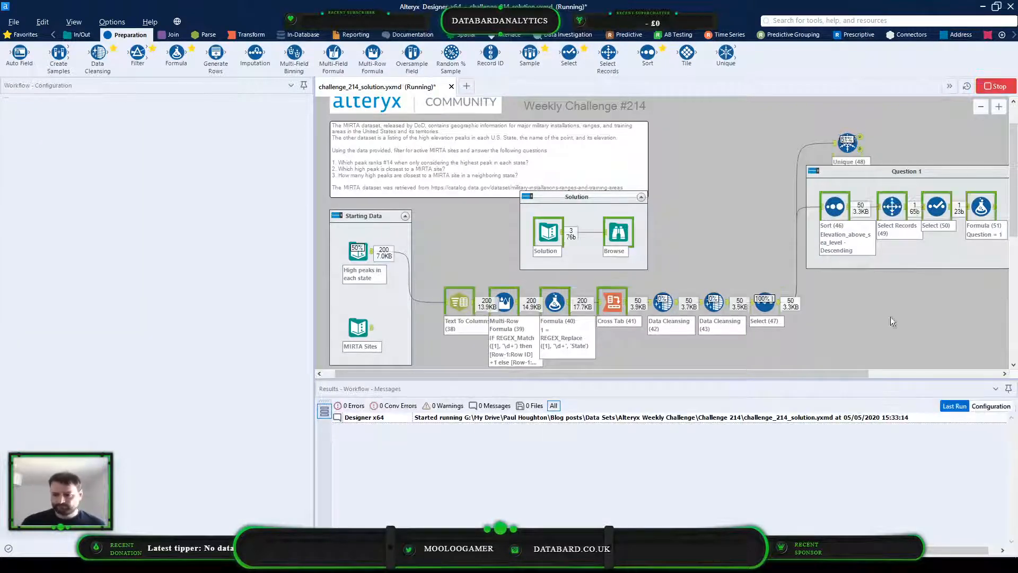
left_click_drag(851, 372, 930, 425)
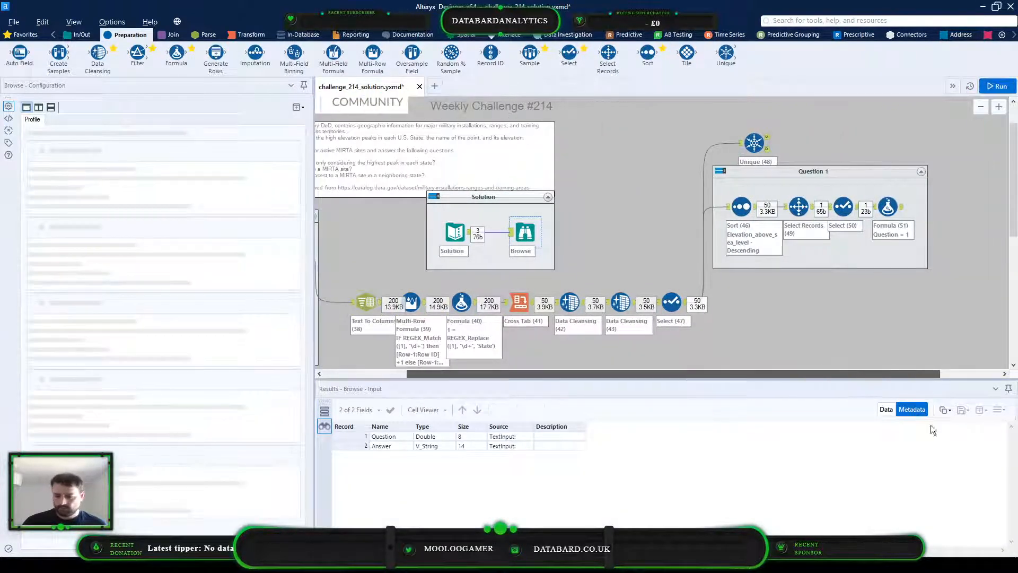
left_click(885, 409)
left_click(887, 206)
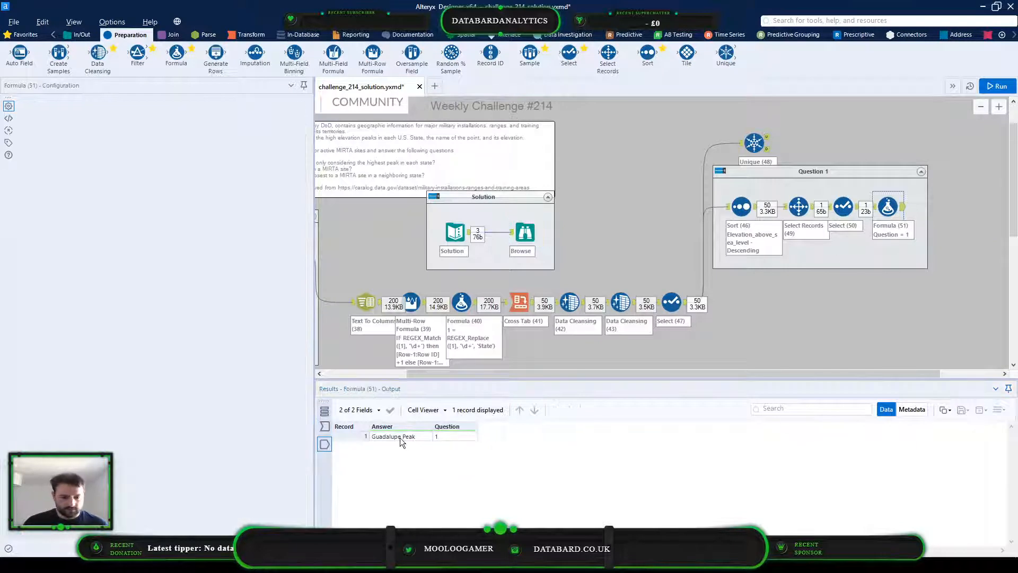
Move the Question 1 Select tool to the end of the chain, after the Formula tool, keeping its configuration and closing the gap
left_click(855, 208)
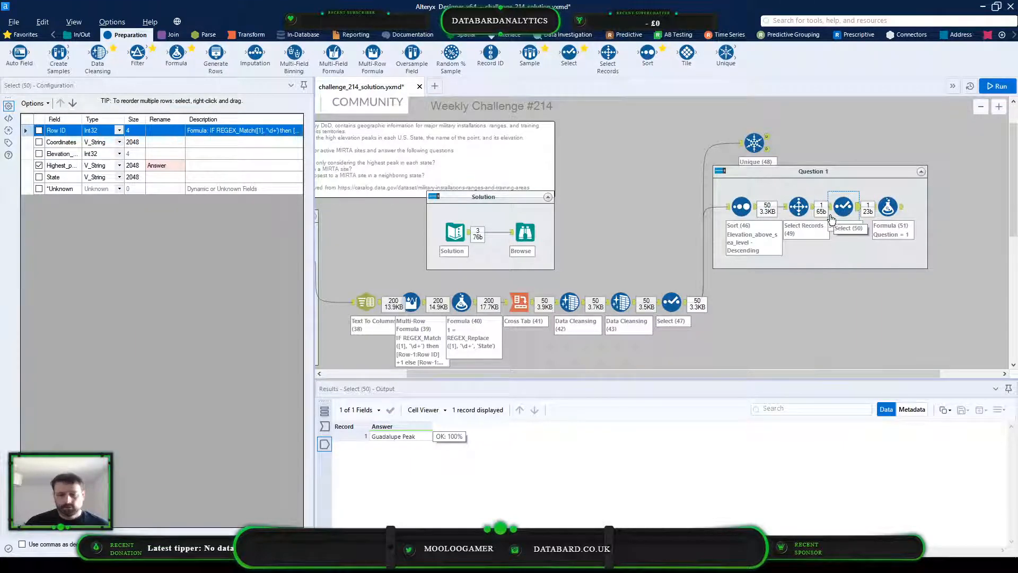
right_click(847, 207)
left_click(887, 252)
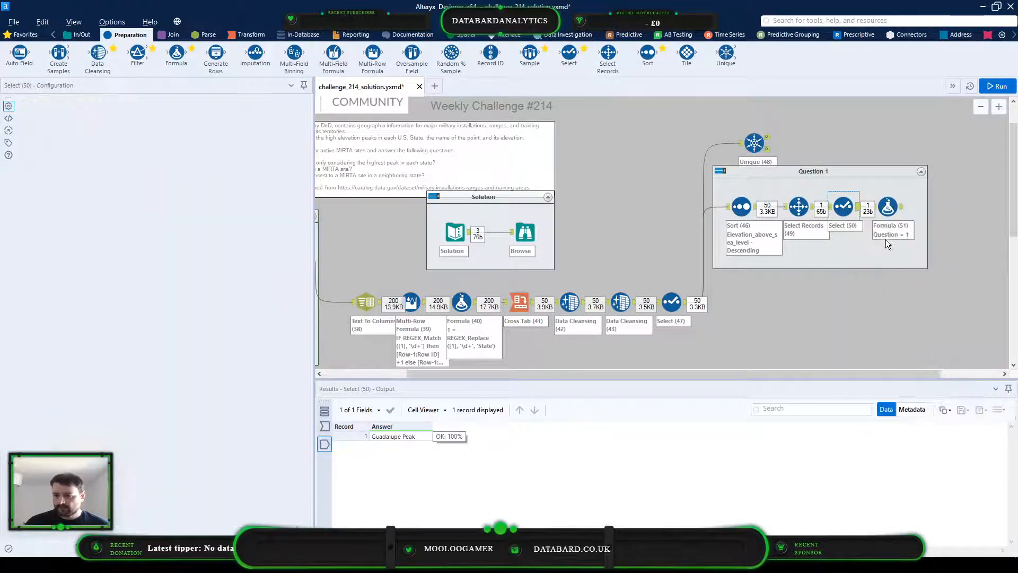
left_click(888, 205)
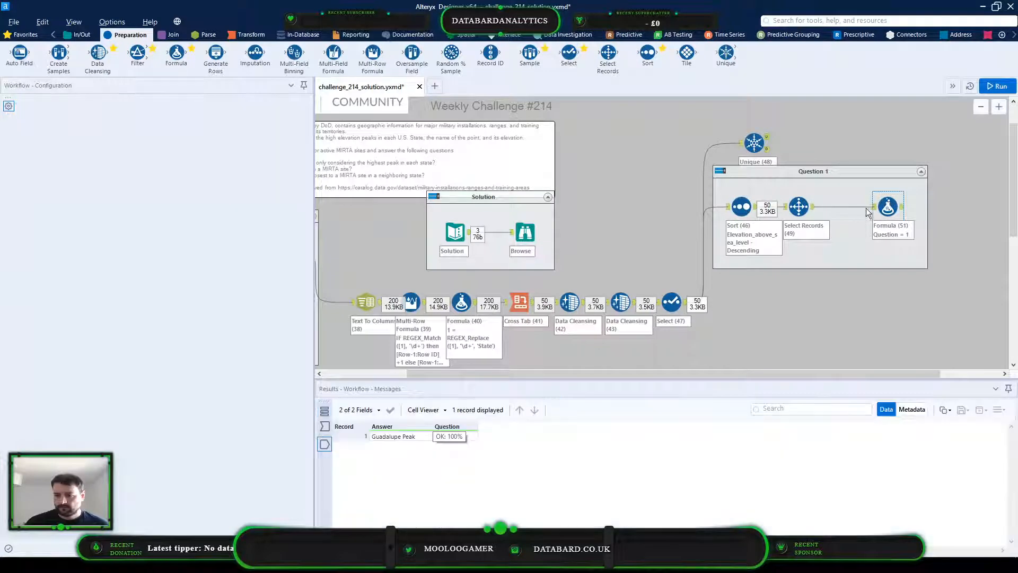
left_click_drag(888, 206, 848, 207)
left_click(886, 210)
right_click(889, 208)
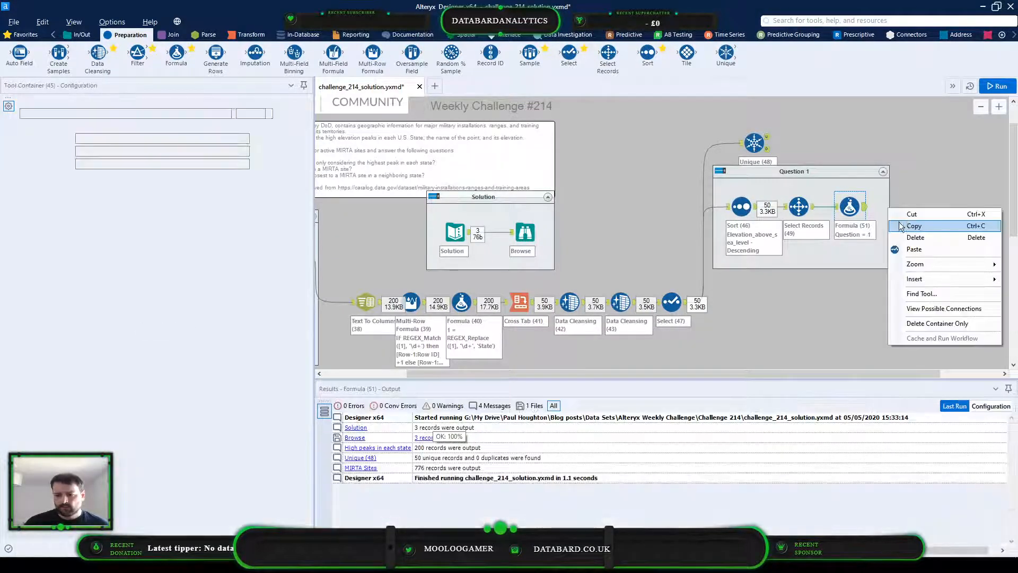
left_click(913, 253)
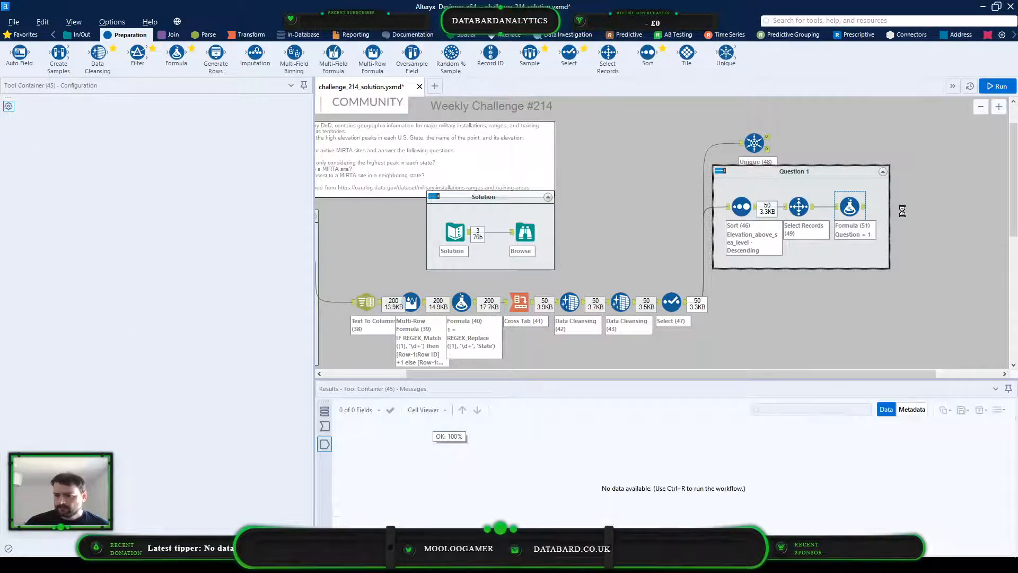
left_click_drag(917, 234, 917, 214)
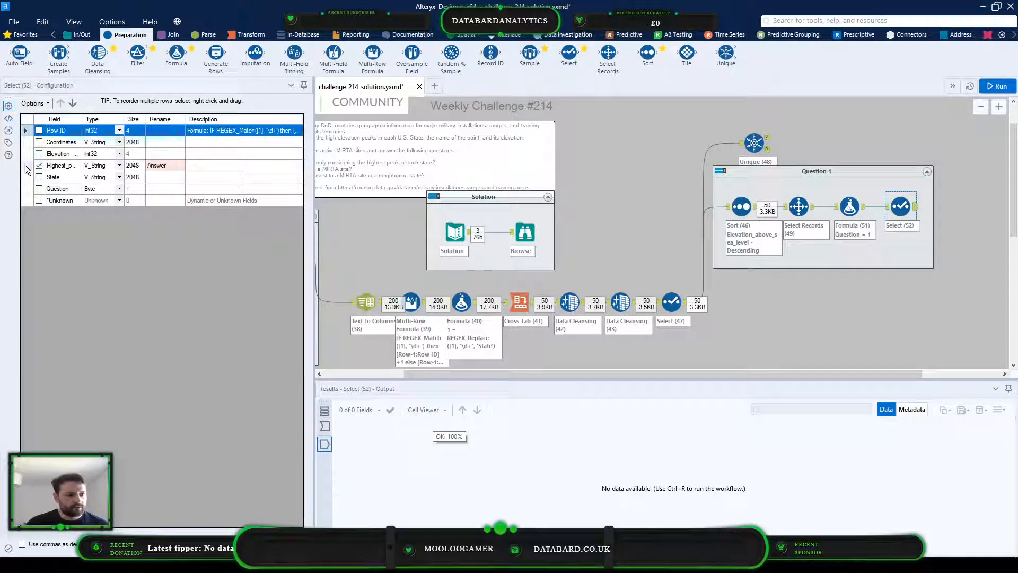
Include the Question field in the Select tool, place it above Highest_peak, and run the workflow
left_click(38, 189)
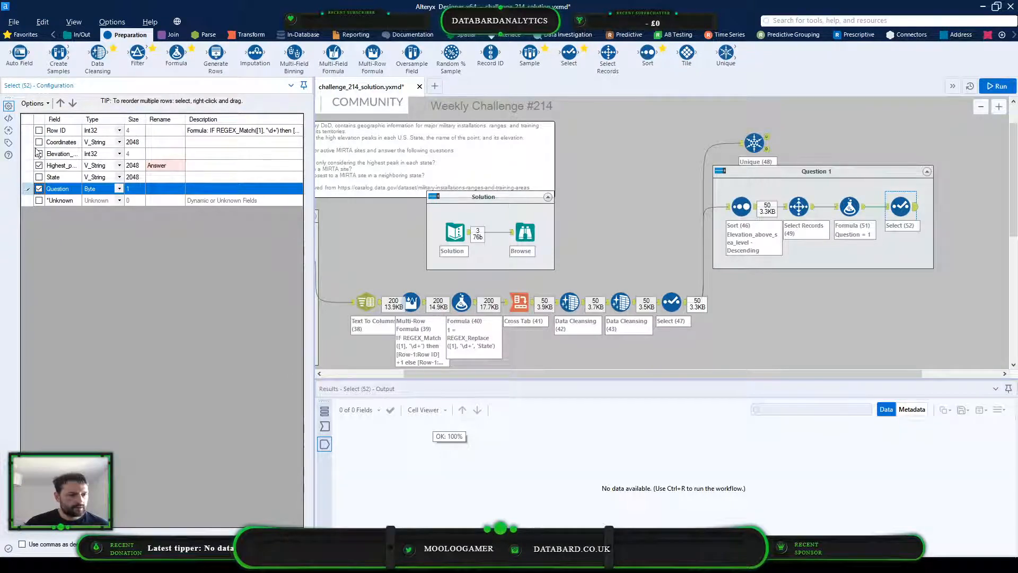
left_click_drag(37, 153, 36, 154)
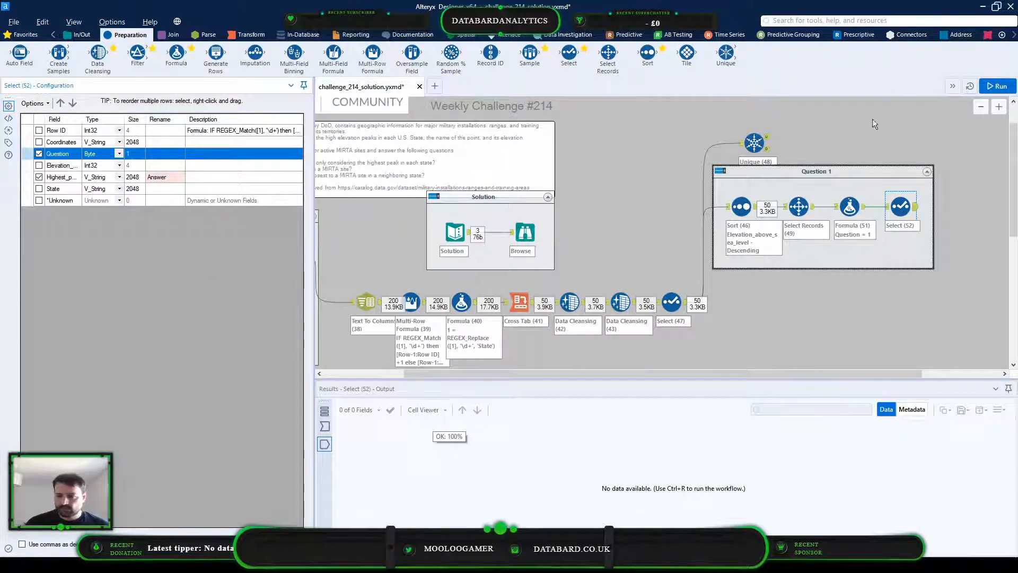
left_click(990, 87)
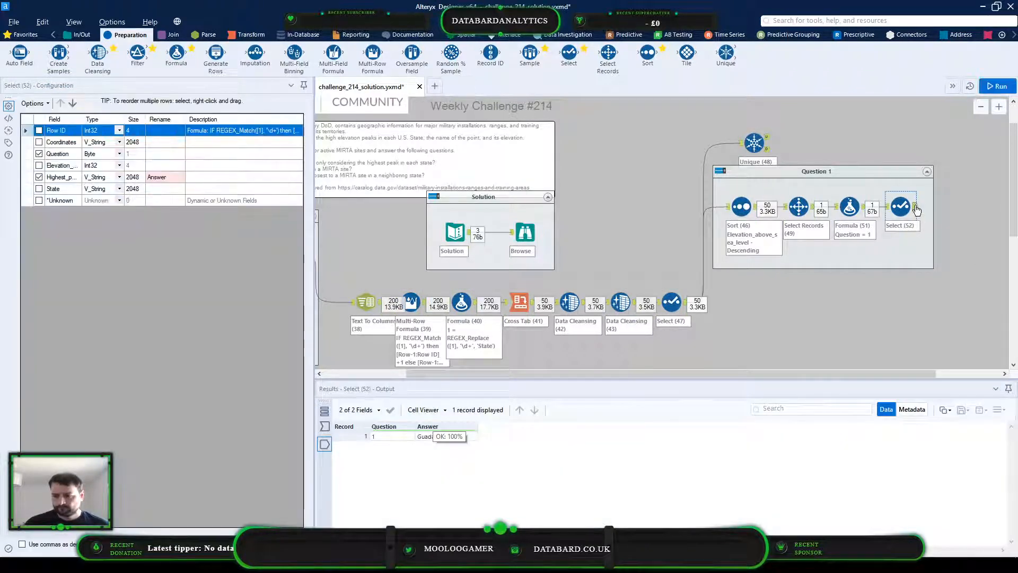
Compare the Question 1 Select output with the first record of the Solution data
left_click(383, 434)
left_click(432, 436)
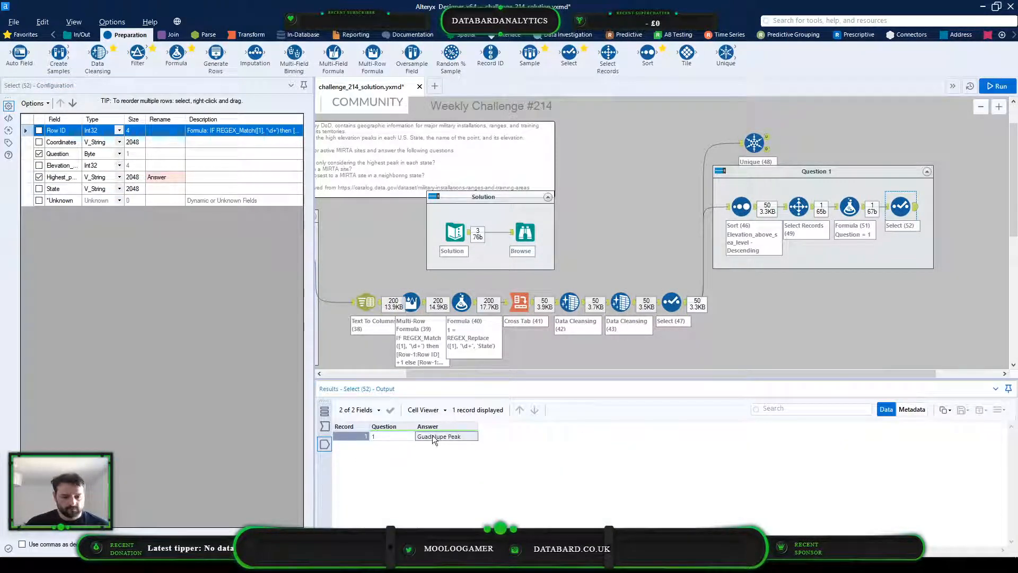
left_click(525, 232)
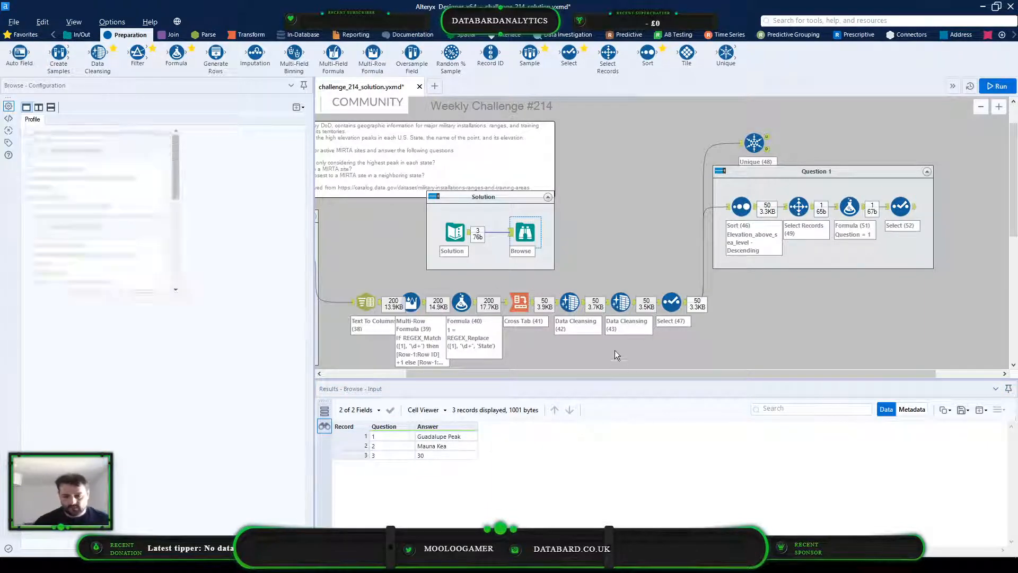
Read the wording of question 2 in the challenge description comment
left_click(618, 365)
scroll(537, 374, "left", 2)
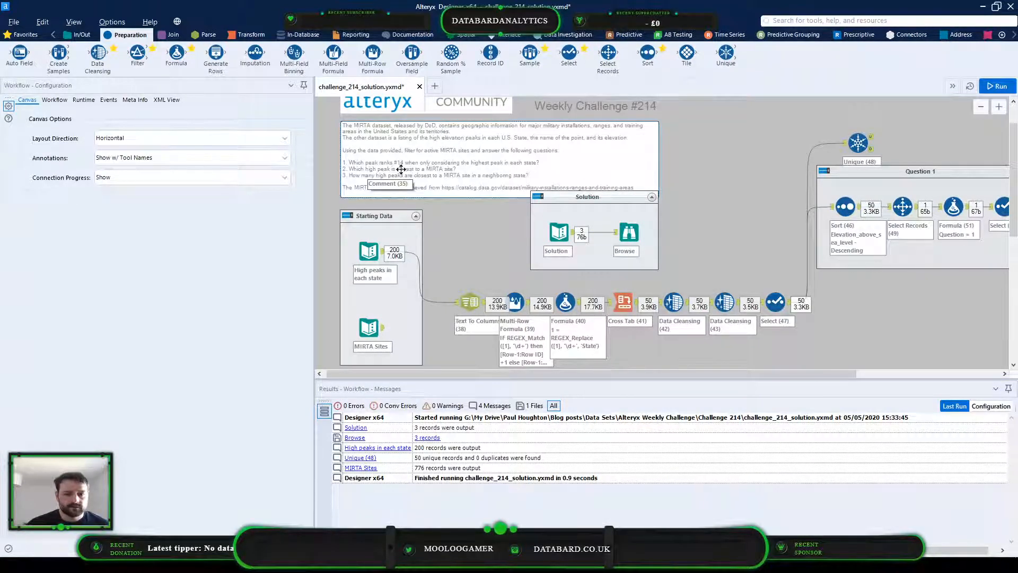
left_click(444, 168)
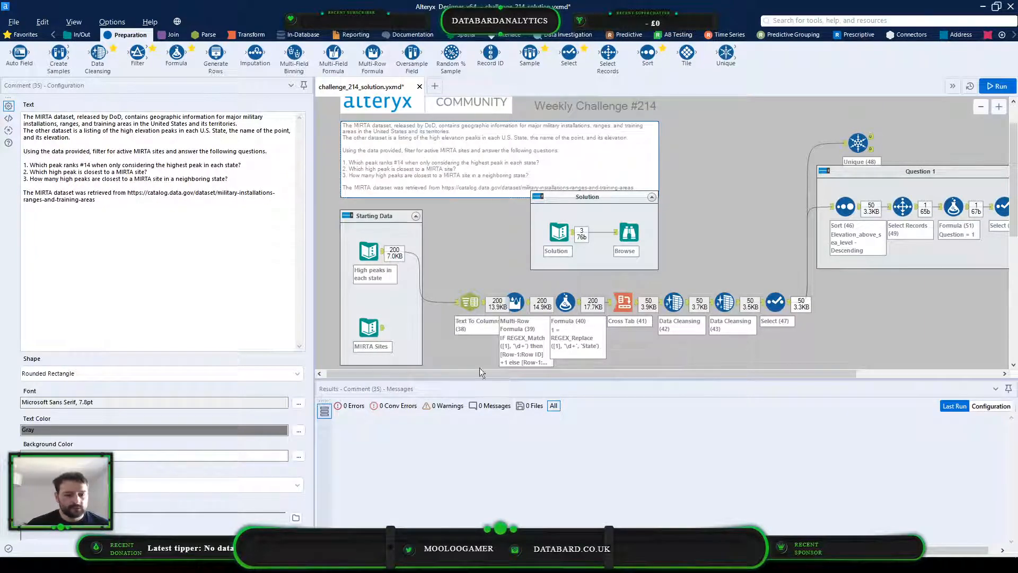
Connect a Browse tool to the MIRTA Sites input below the Starting Data container and run the workflow
left_click_drag(458, 379, 453, 418)
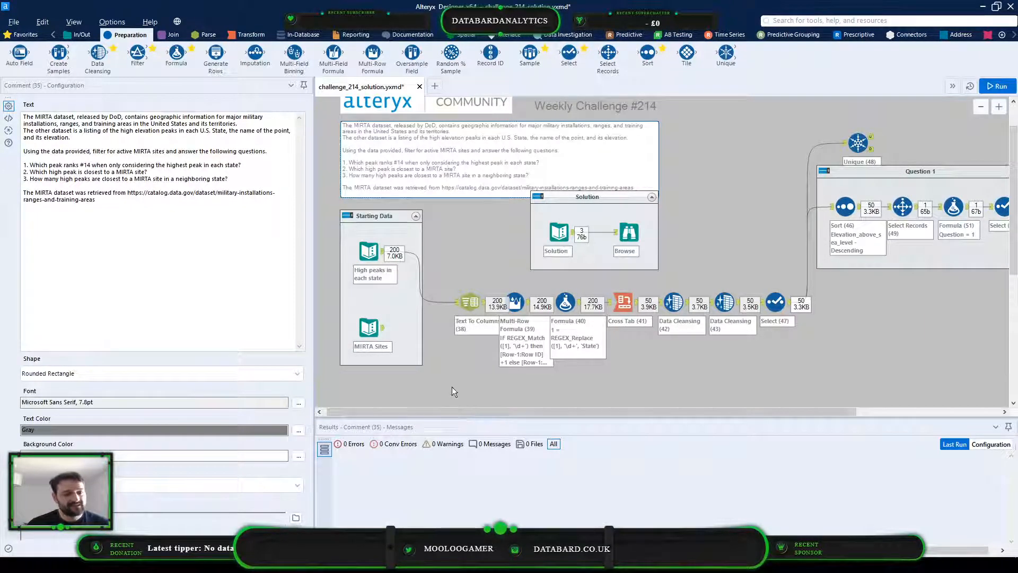
left_click(370, 329)
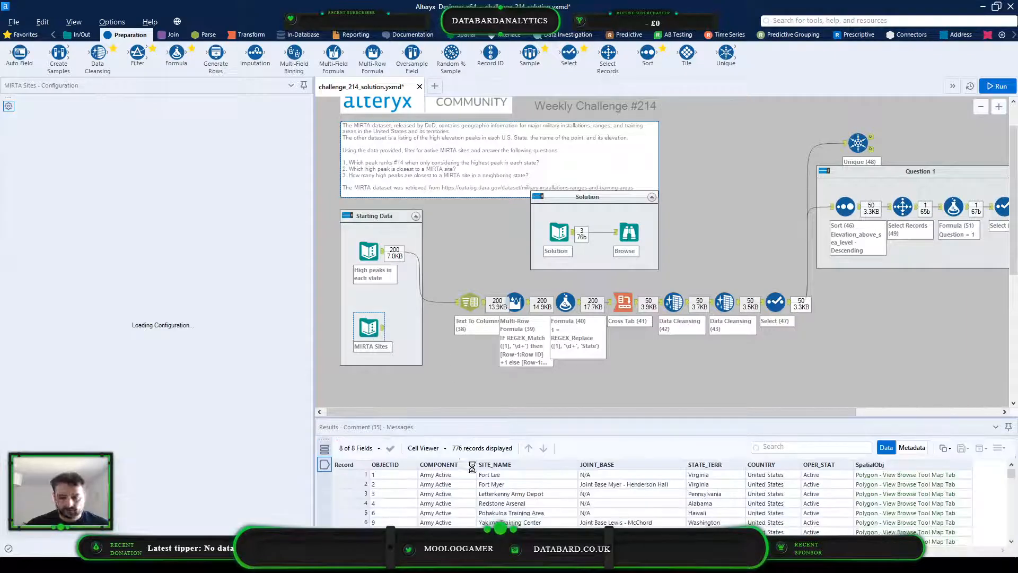
left_click(80, 35)
left_click_drag(26, 60, 455, 390)
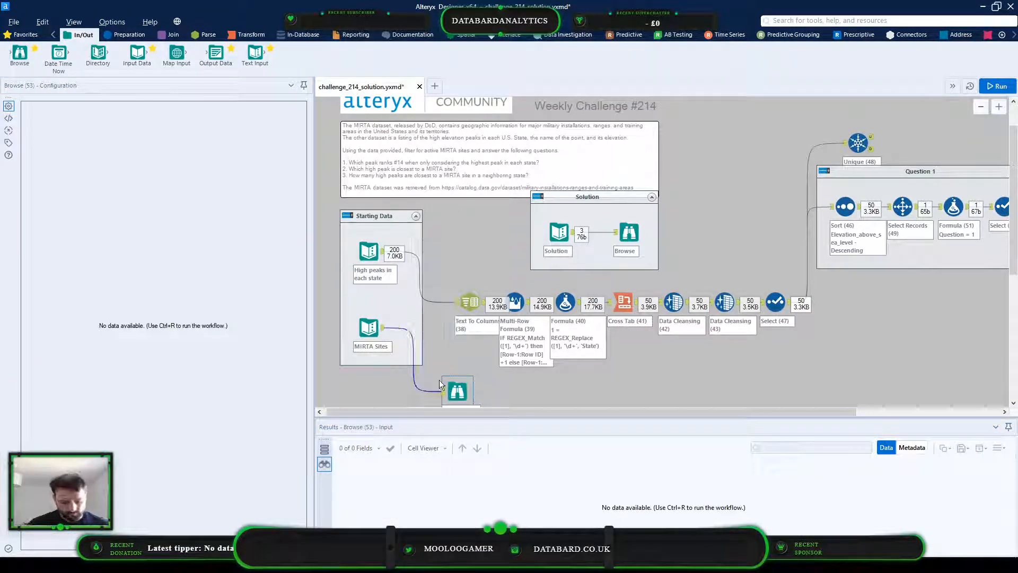
left_click(439, 380)
key("ctrl+r")
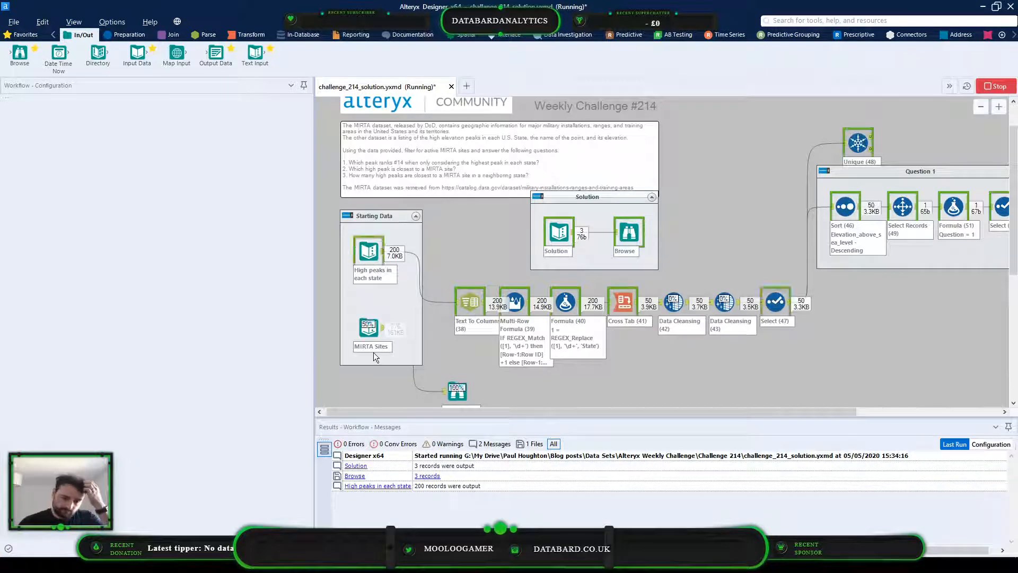
Show the MIRTA Sites polygons in the new Browse tool's map with the Alteryx Dark - Most Recent Vintage base map
left_click(440, 392)
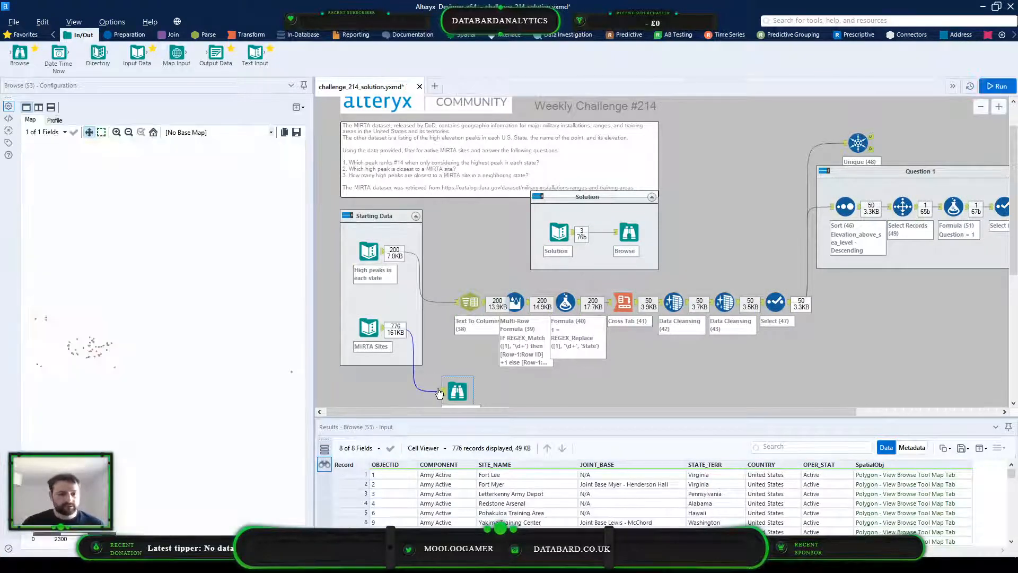
left_click(222, 132)
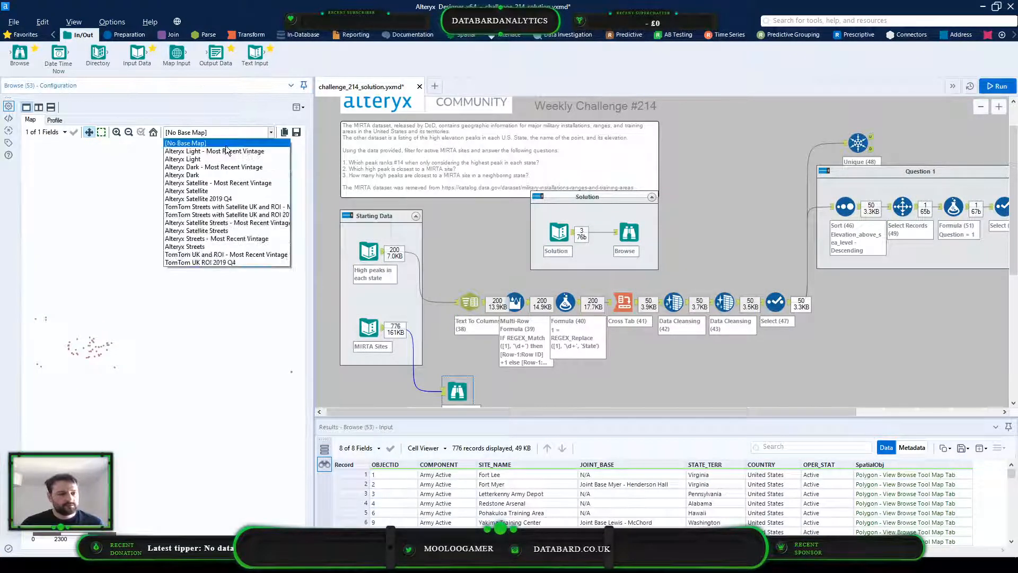
left_click(264, 167)
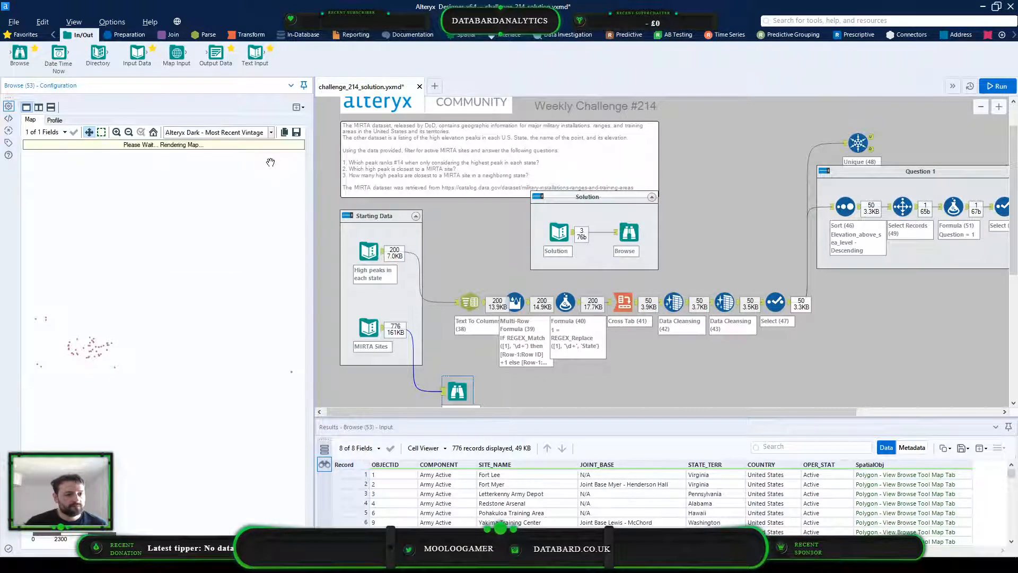
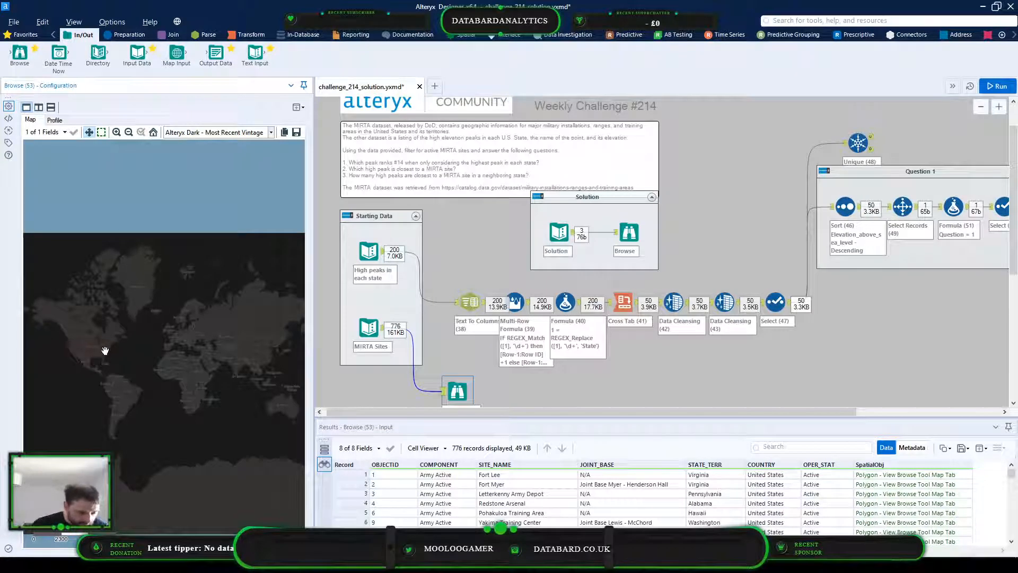
Switch the MIRTA Sites map of the United States to the Alteryx Light - Most Recent Vintage base map
scroll(105, 348, "up", 5)
scroll(177, 327, "down", 2)
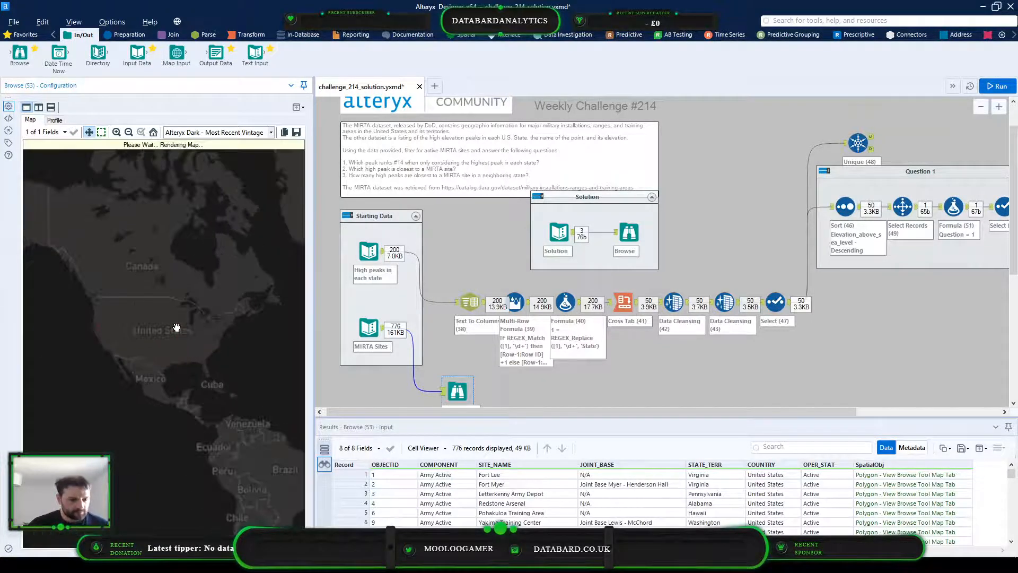
scroll(192, 346, "up", 3)
left_click_drag(161, 334, 177, 340)
scroll(191, 317, "down", 1)
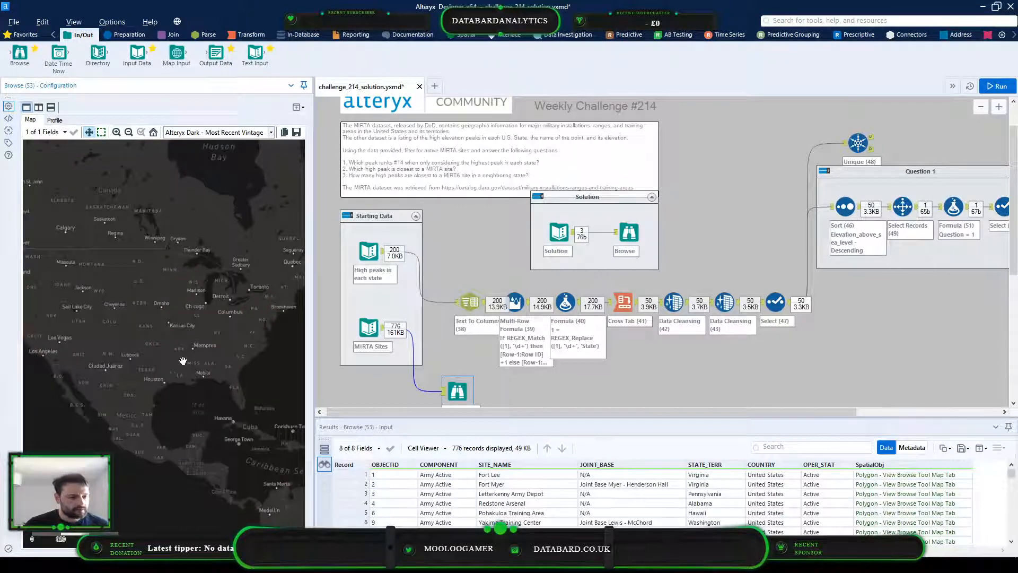
left_click_drag(138, 350, 198, 334)
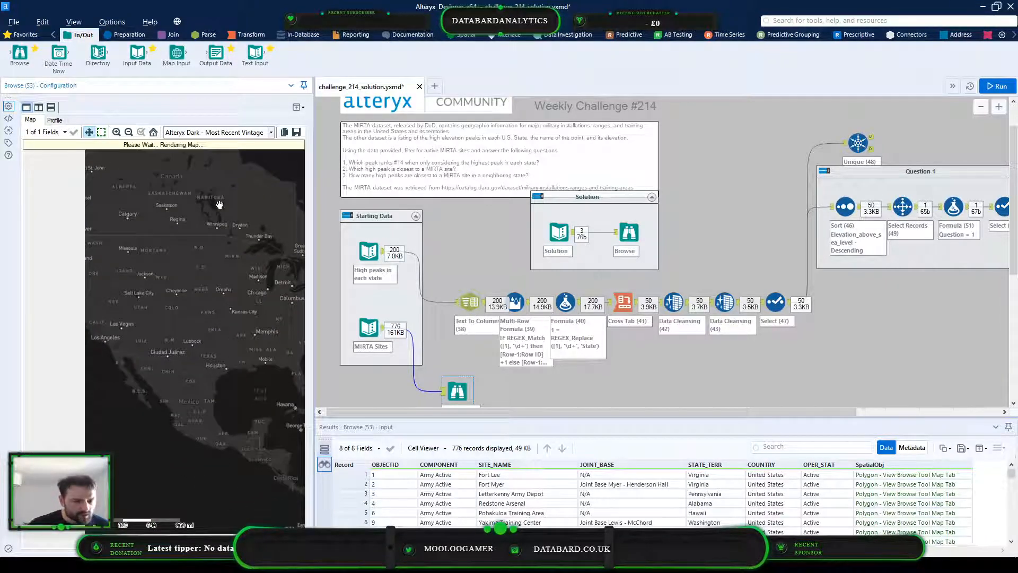
left_click(233, 132)
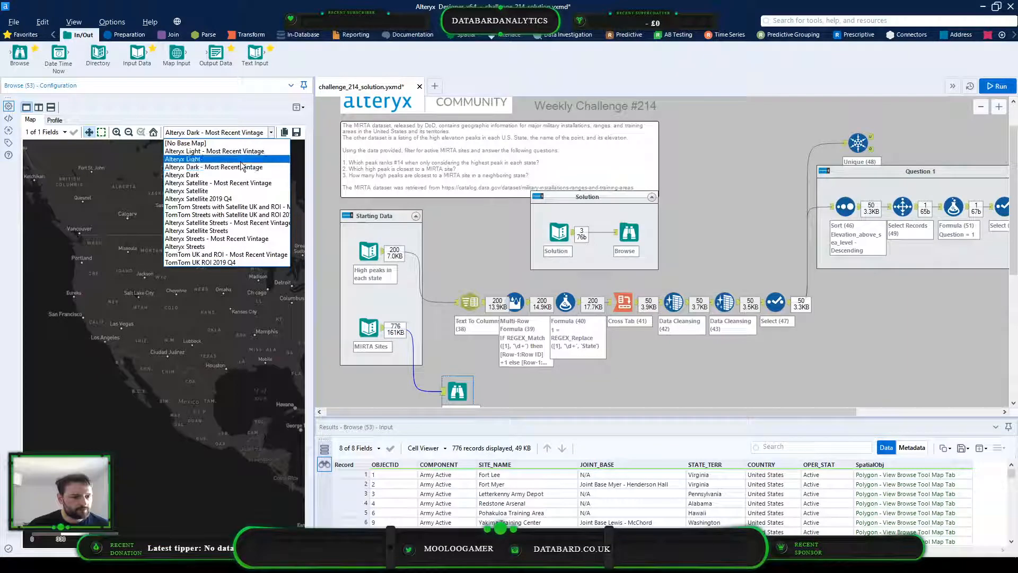
left_click(238, 151)
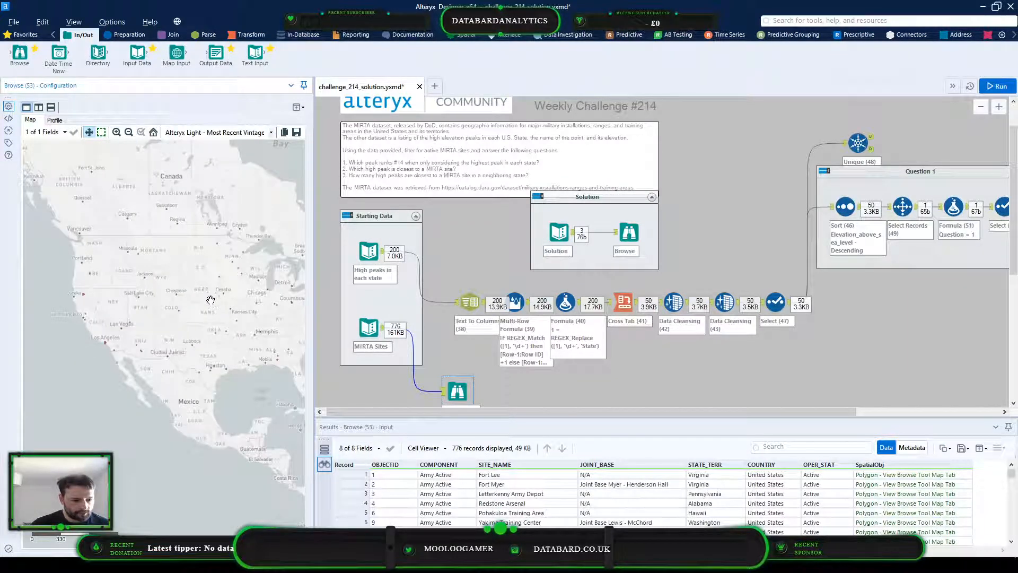
Select the Fort Myer record in the MIRTA Sites results and look for its polygon on the map around Virginia
left_click(525, 484)
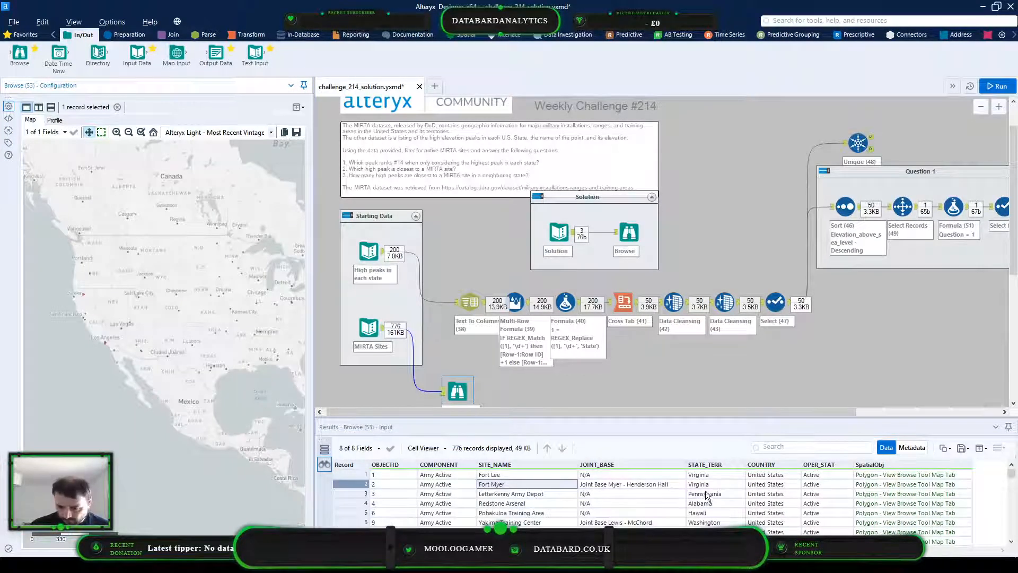
left_click_drag(231, 298, 175, 309)
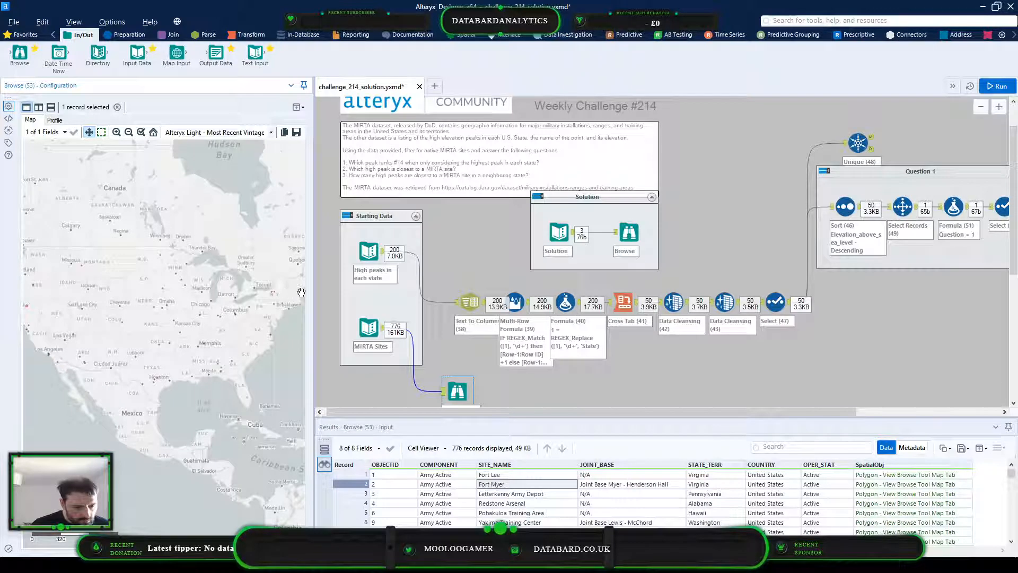
scroll(297, 292, "up", 2)
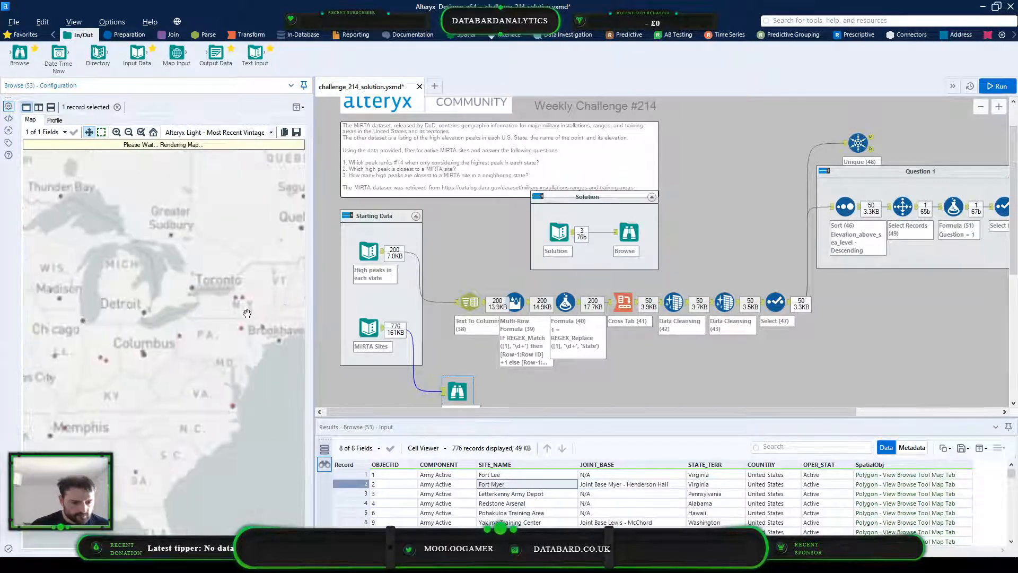
scroll(242, 312, "up", 2)
scroll(236, 313, "up", 1)
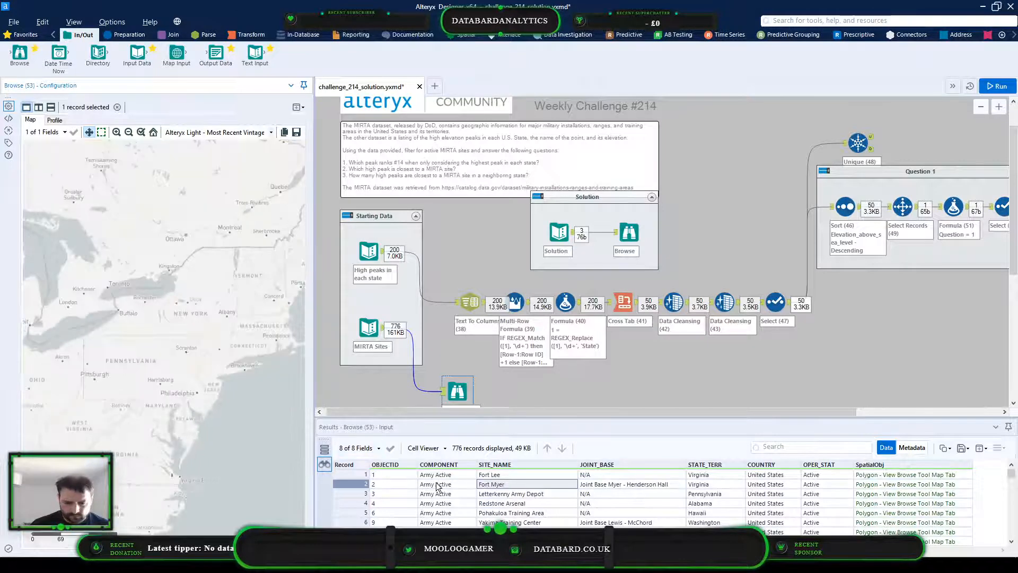
left_click_drag(207, 383, 215, 359)
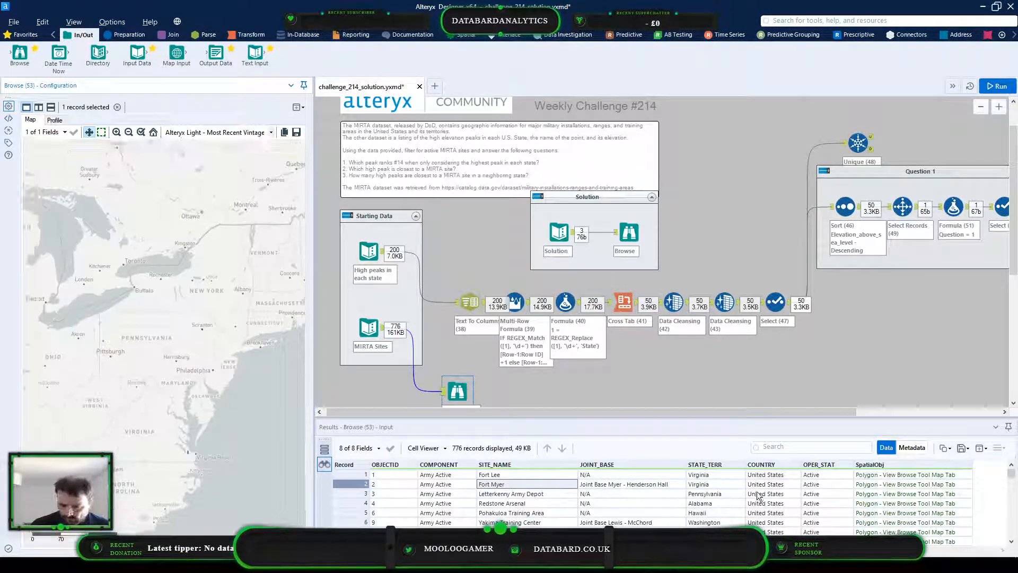
Select the West Point Military Reservation record and look for its polygon on the map in New York state
scroll(734, 504, "down", 9)
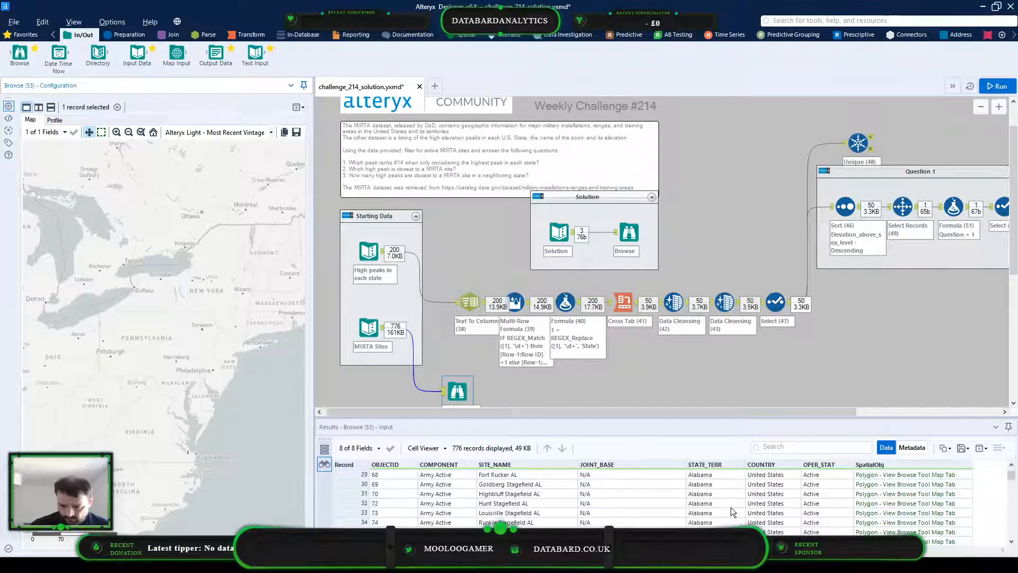
scroll(731, 506, "down", 13)
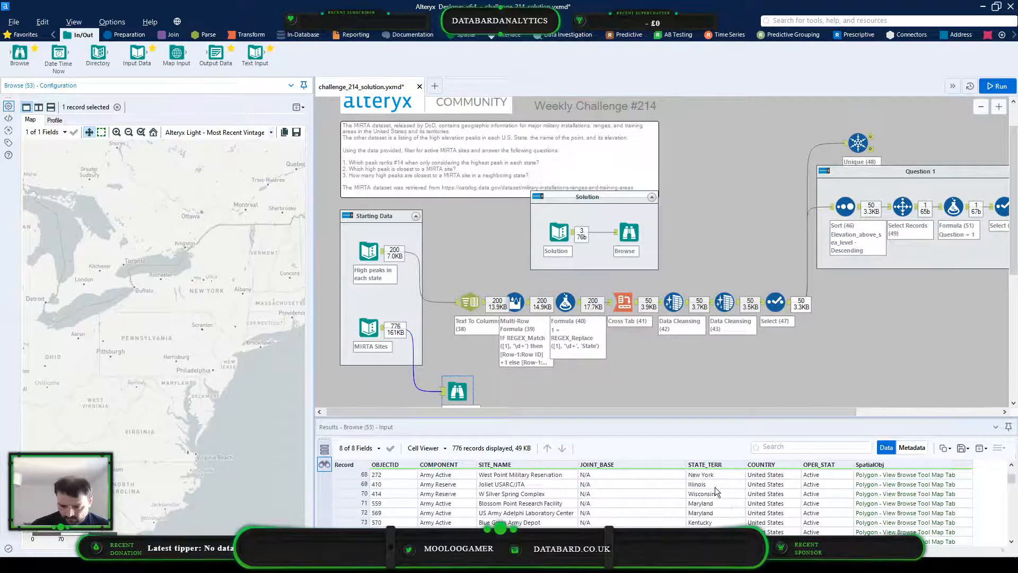
left_click(715, 474)
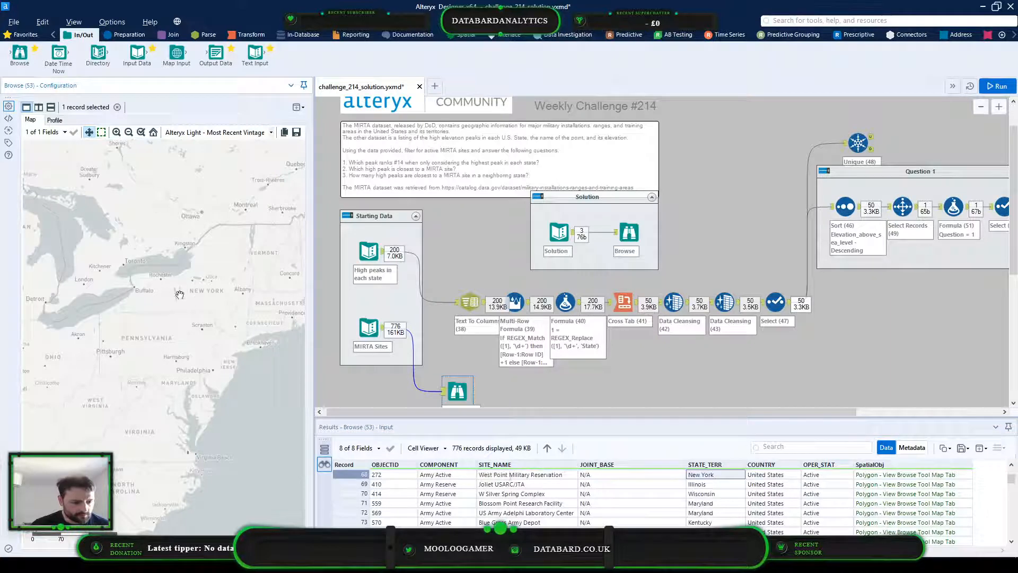
scroll(247, 302, "up", 2)
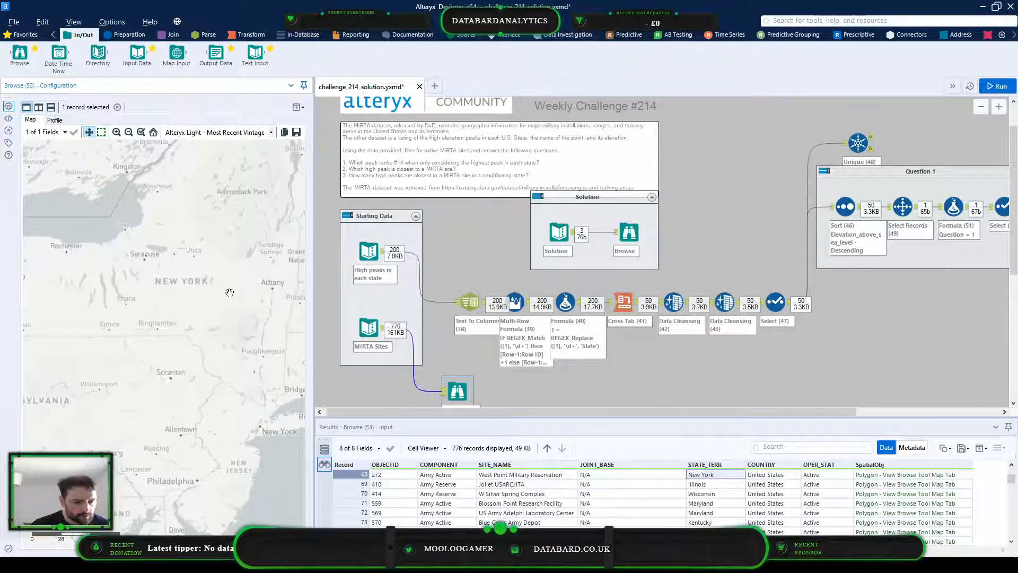
left_click(352, 475)
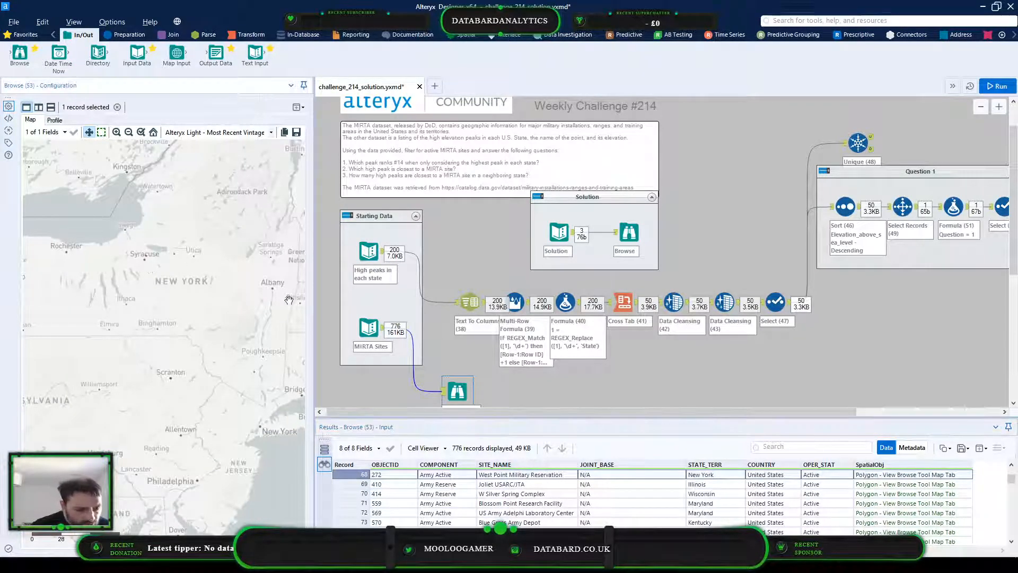
left_click(171, 251)
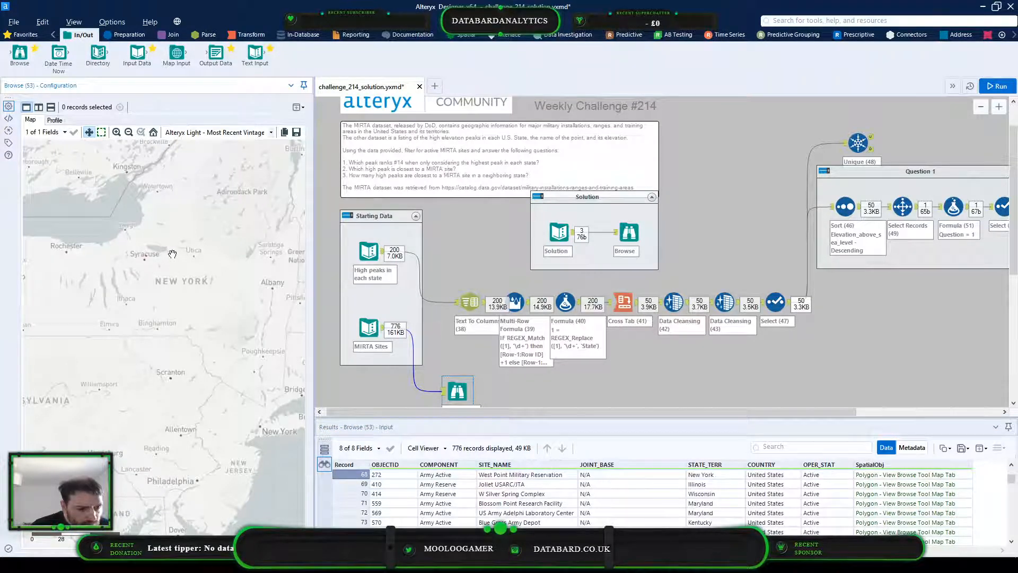
Inspect the Marine Corps Reserve Center Syracuse polygon on the map and compare it with the records in the results table
scroll(173, 259, "up", 4)
left_click_drag(164, 312, 200, 298)
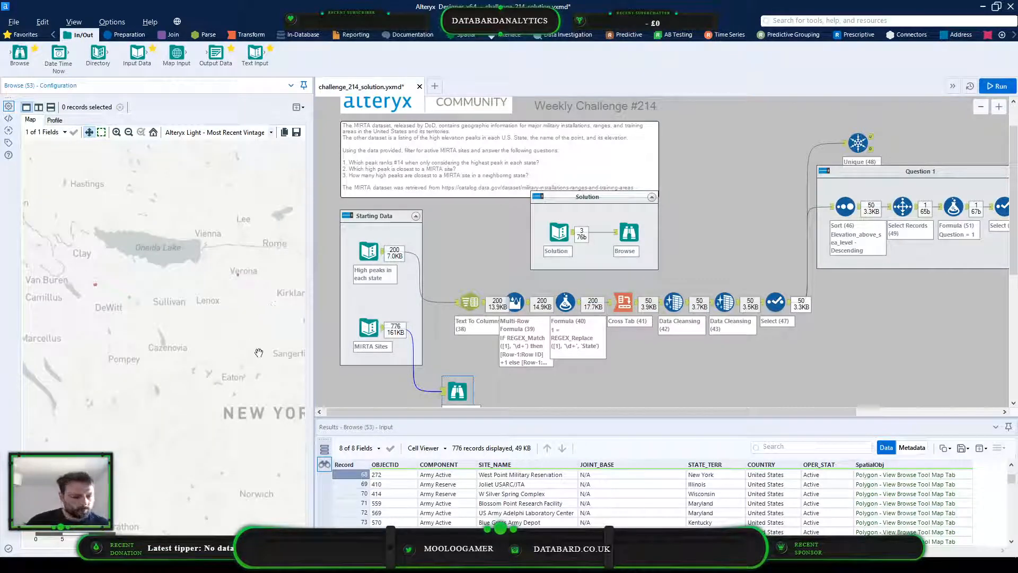
scroll(95, 286, "up", 4)
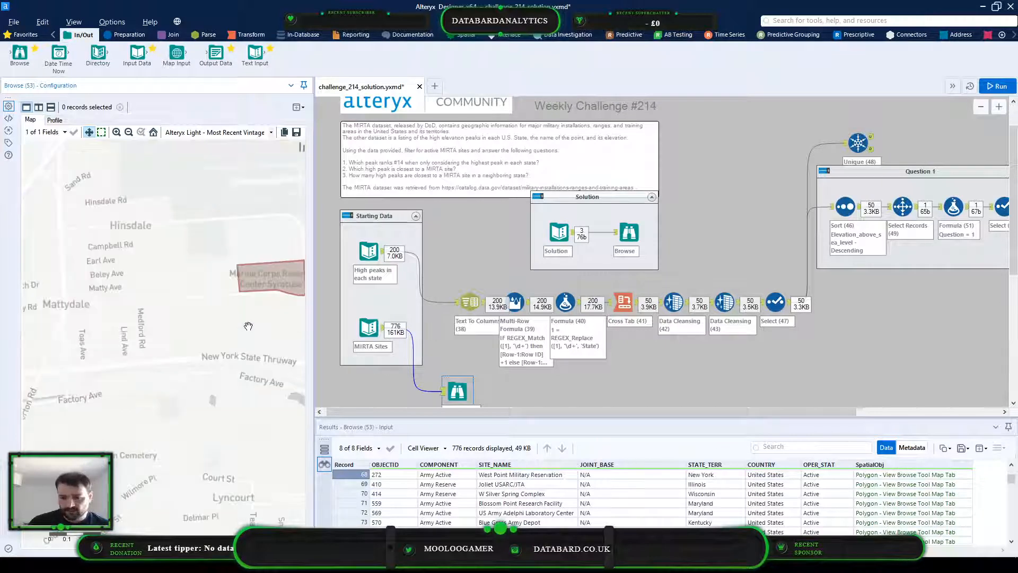
left_click_drag(244, 329, 177, 328)
left_click(202, 285)
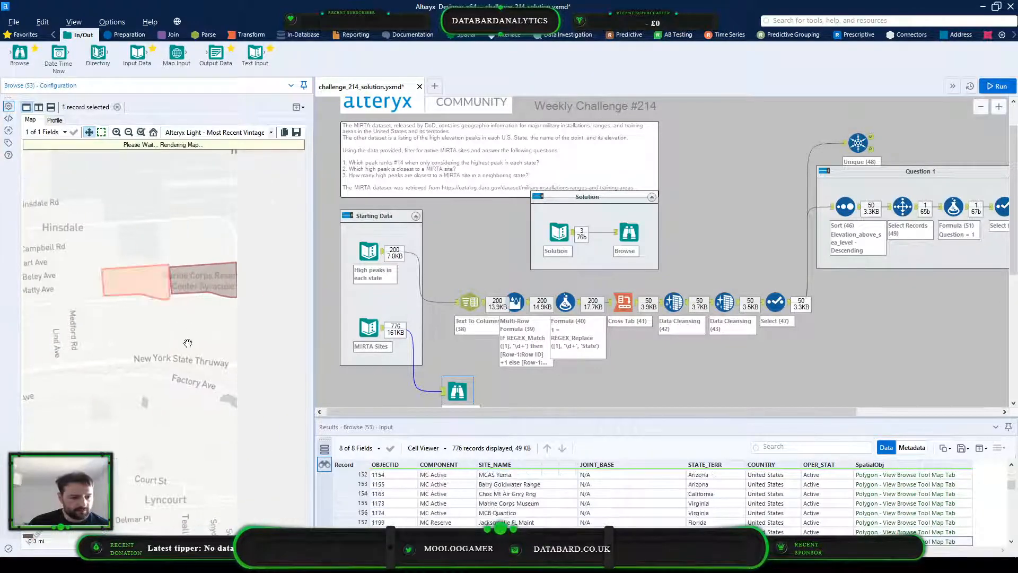
left_click(148, 288)
left_click(133, 295)
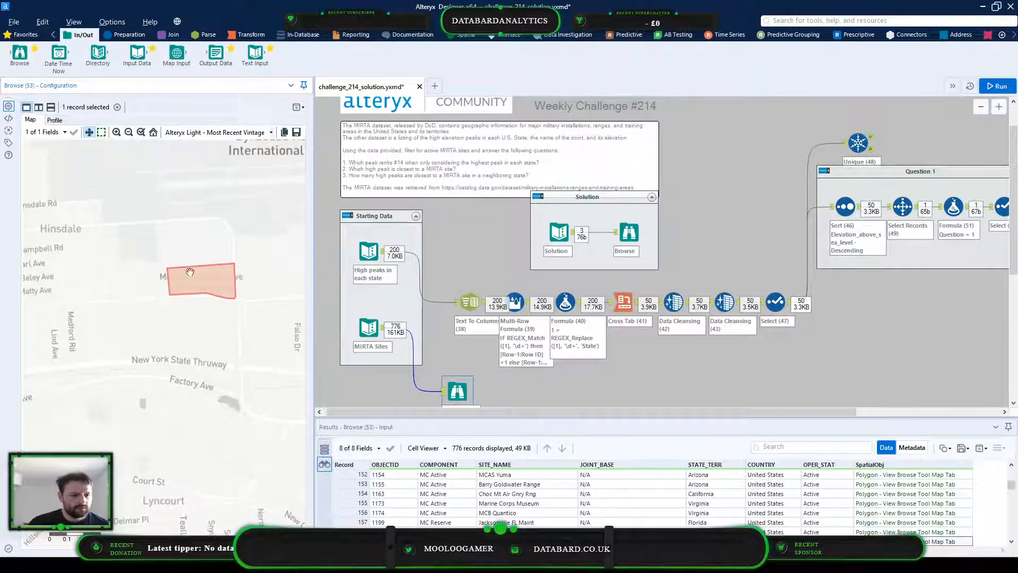
left_click_drag(209, 315, 209, 313)
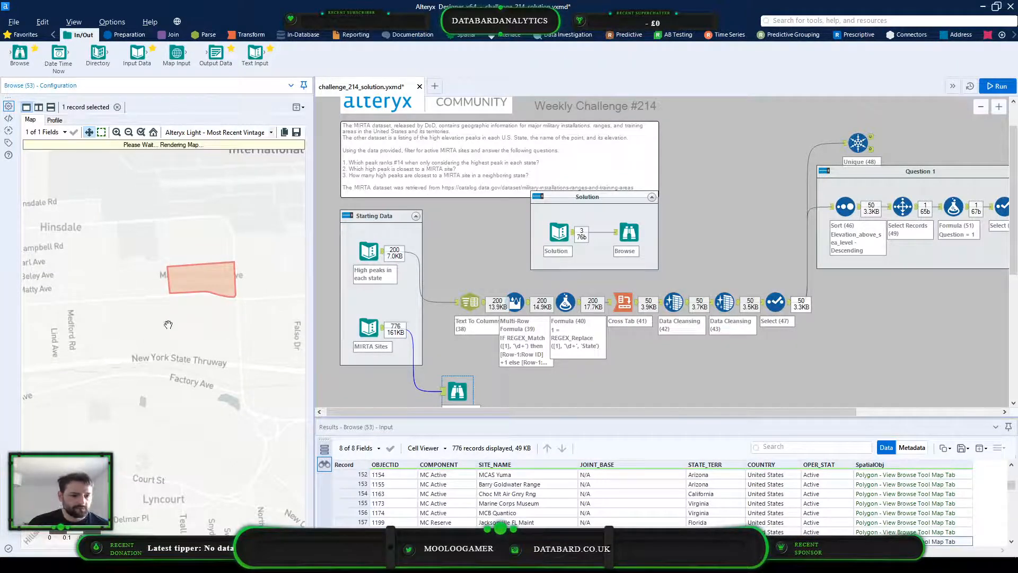
left_click(499, 504)
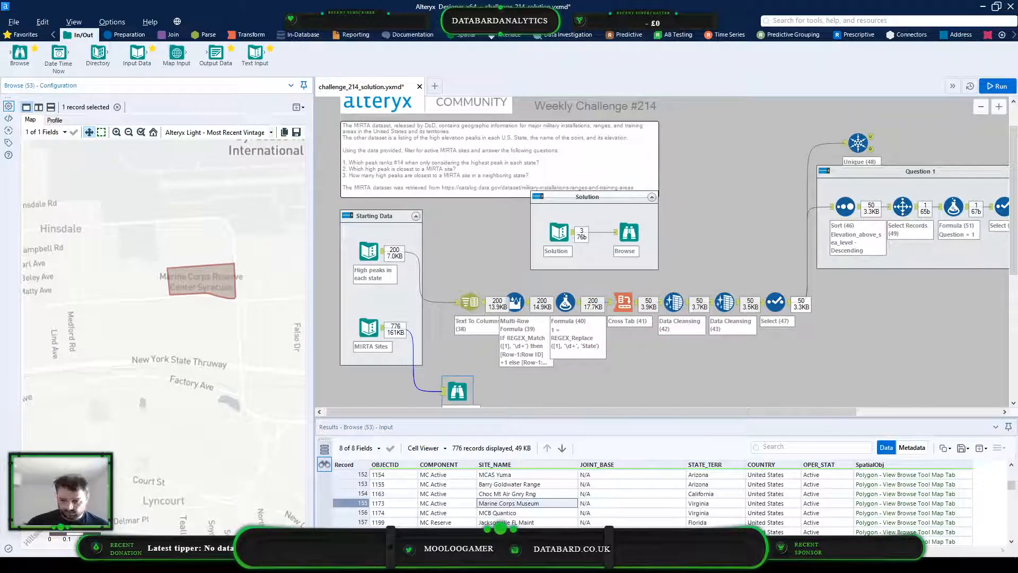
left_click(208, 287)
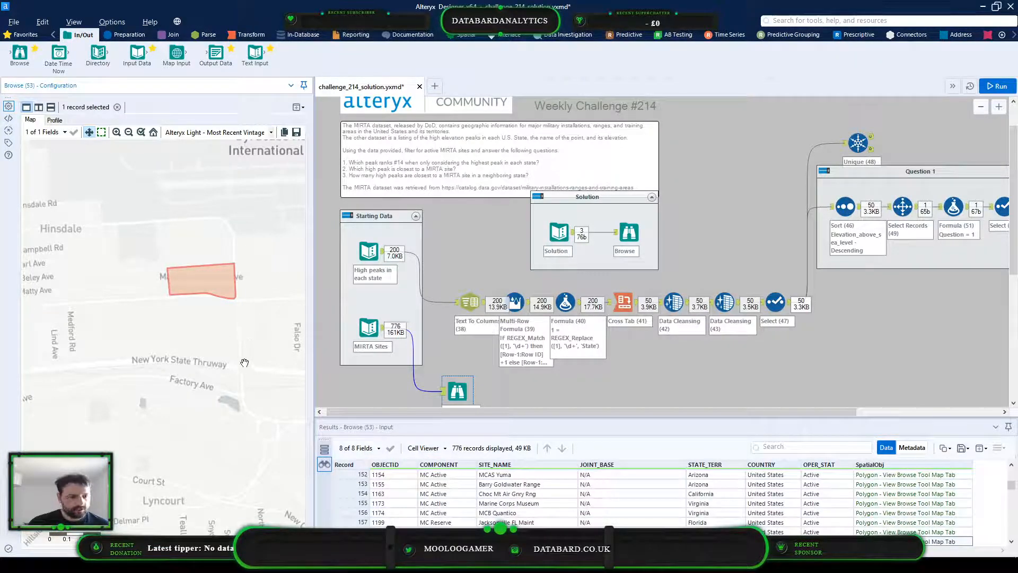
scroll(232, 322, "down", 10)
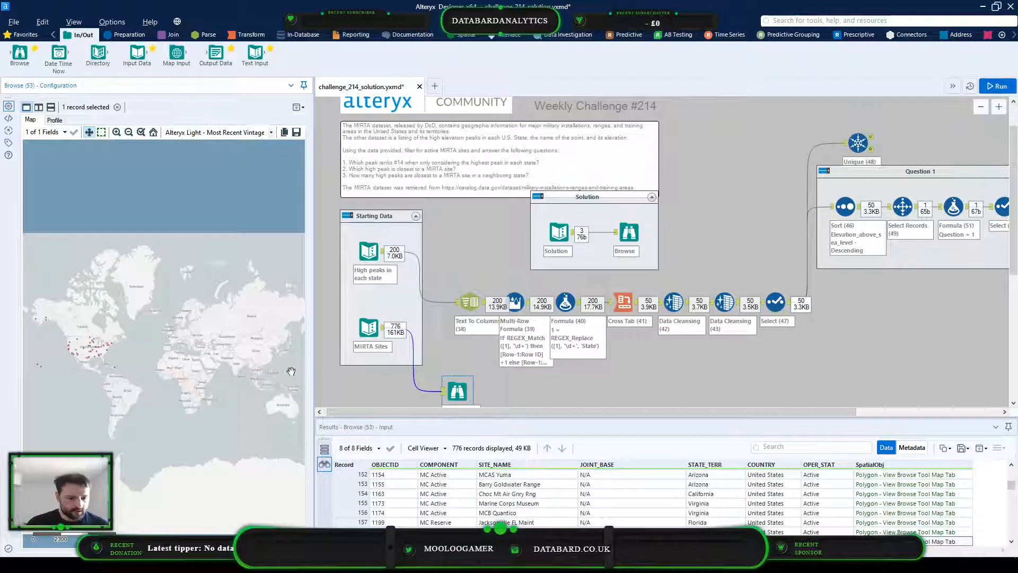
scroll(292, 373, "up", 4)
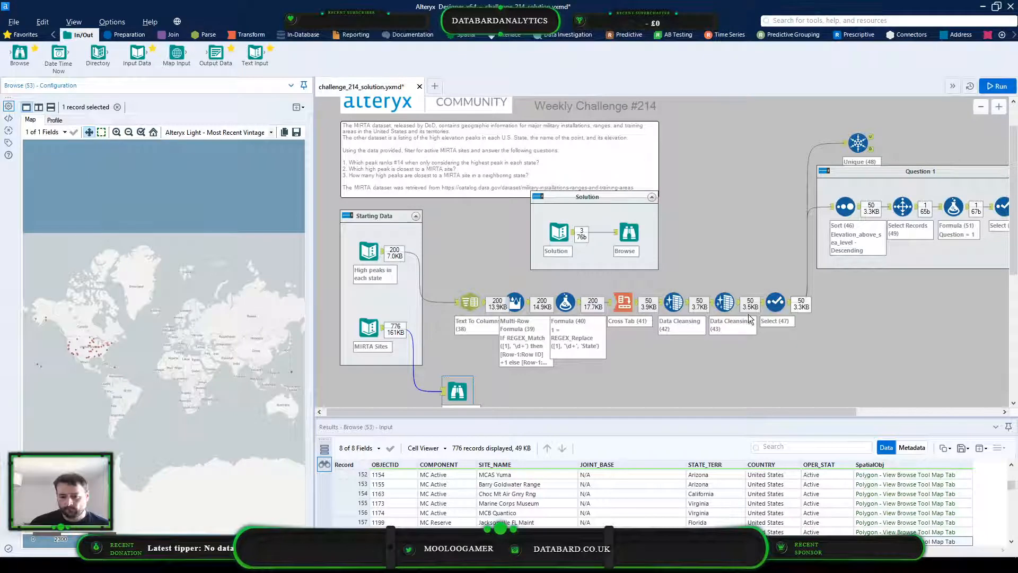
Review the format of the Coordinates values in the output of the Select tool that follows the Data Cleansing tools
left_click(774, 303)
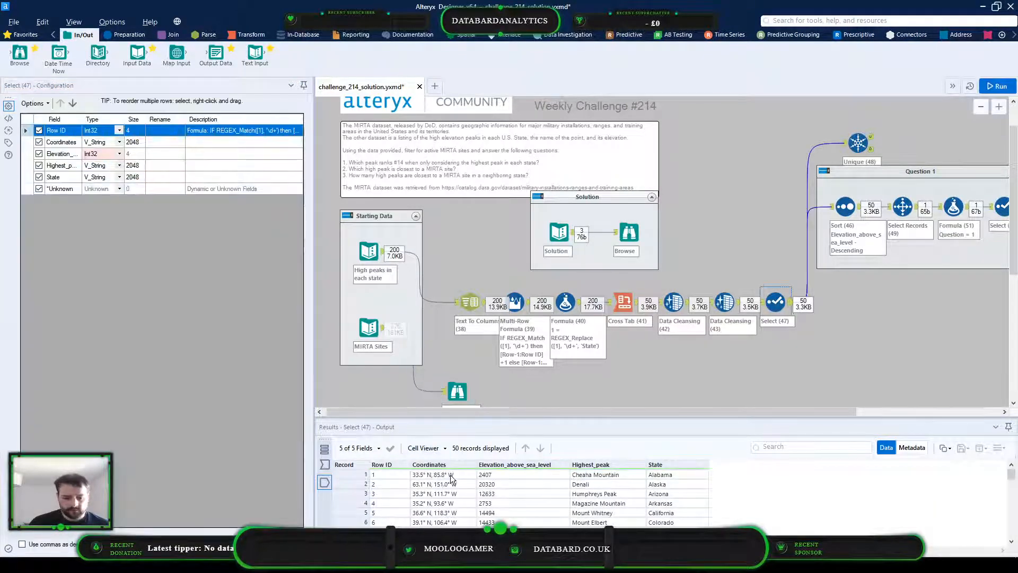
scroll(449, 509, "down", 2)
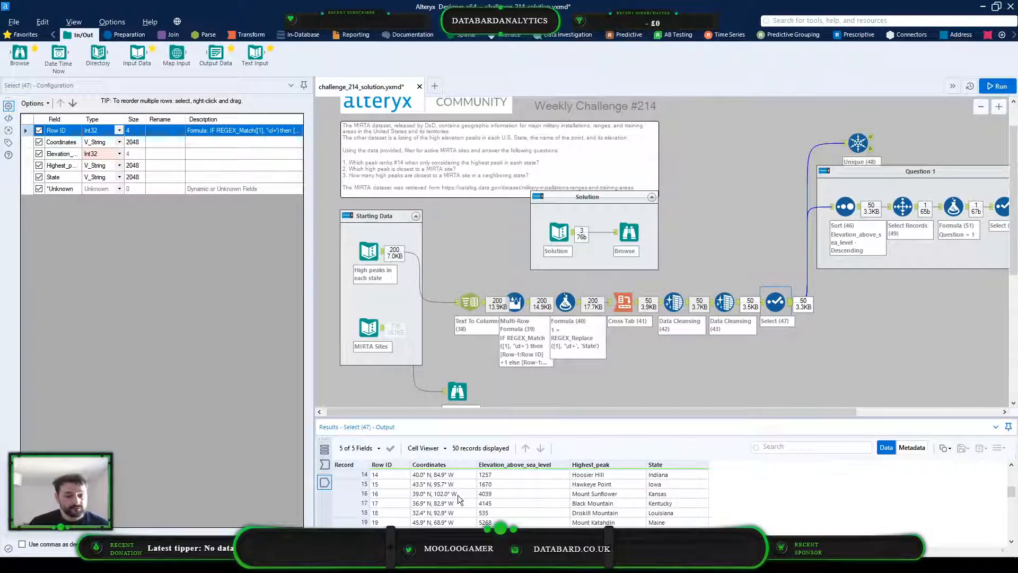
scroll(457, 495, "up", 2)
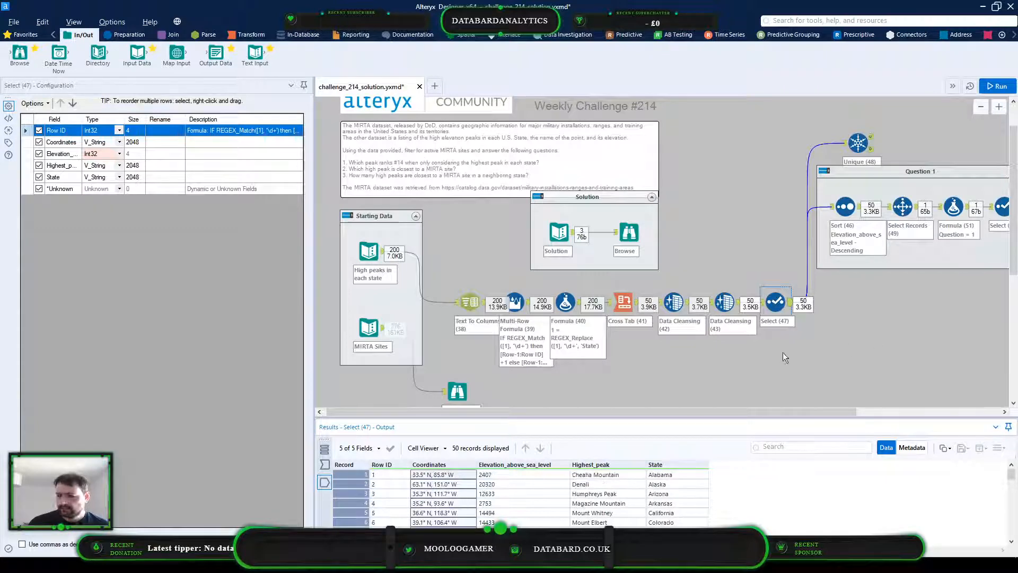
Add a Text To Columns tool below the Question 1 container, fed by the Select (47) output, and connect a Create Points tool after it
left_click(783, 353)
left_click_drag(563, 412, 657, 411)
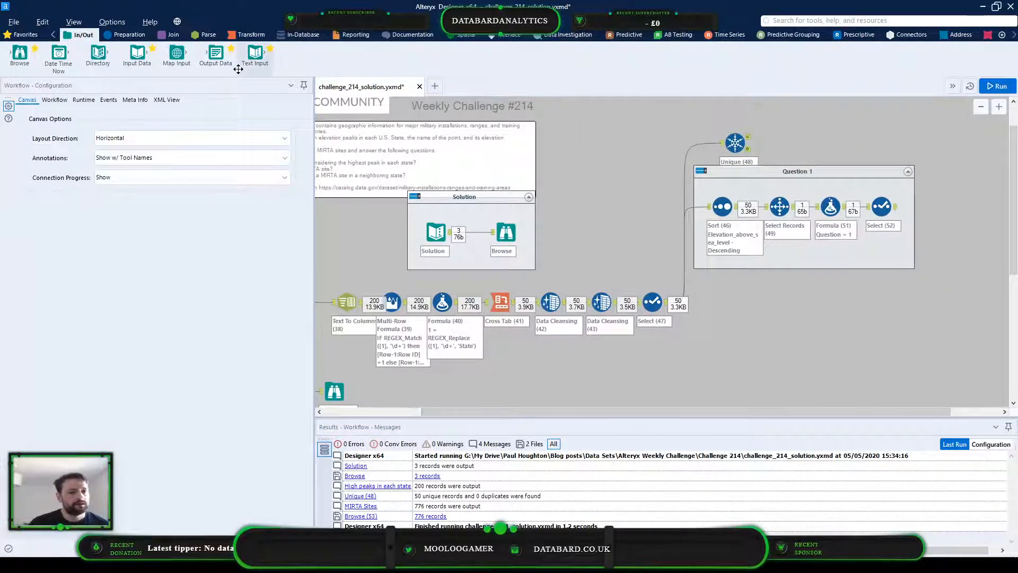
left_click(213, 37)
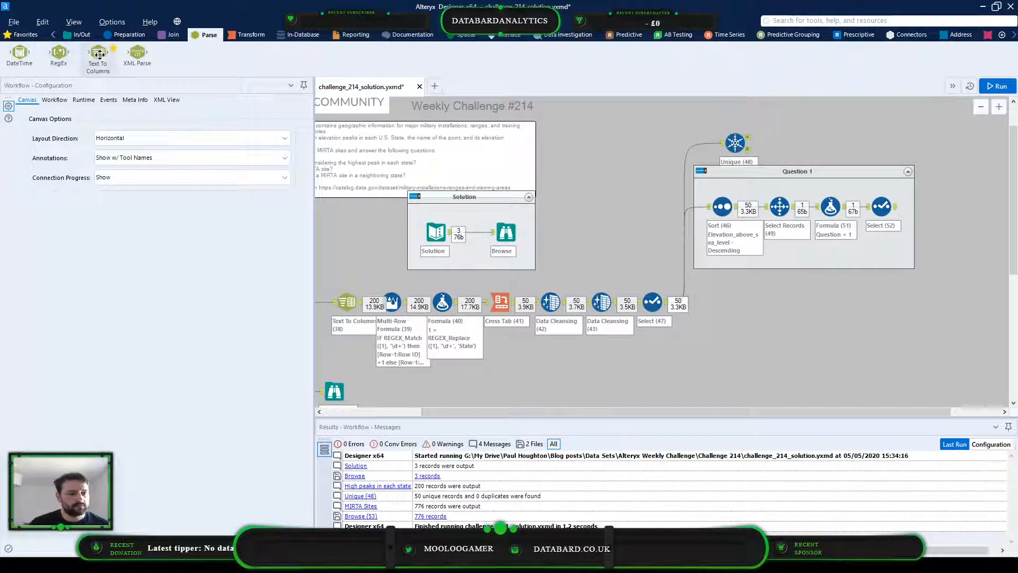
left_click_drag(100, 55, 712, 326)
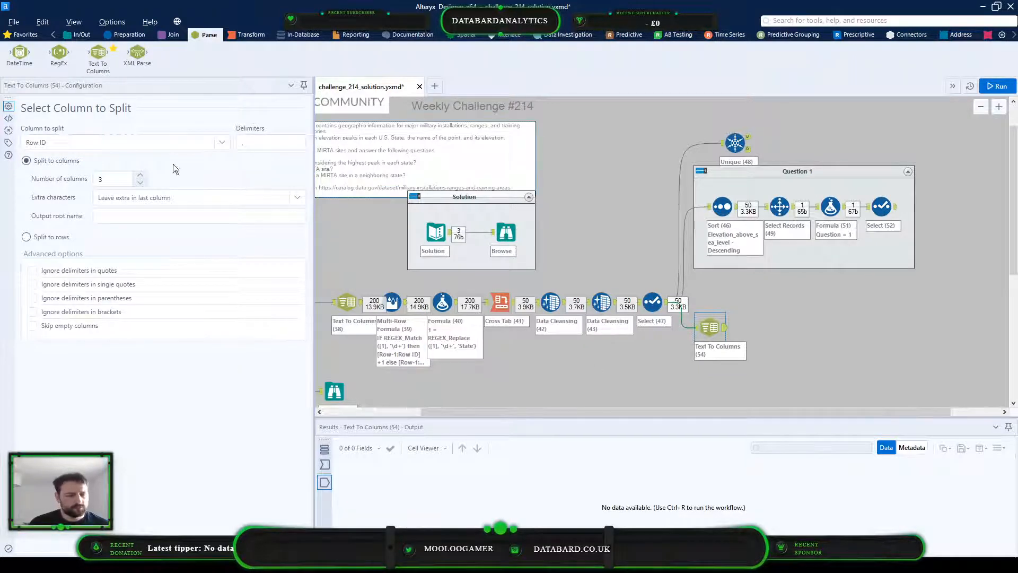
left_click(466, 35)
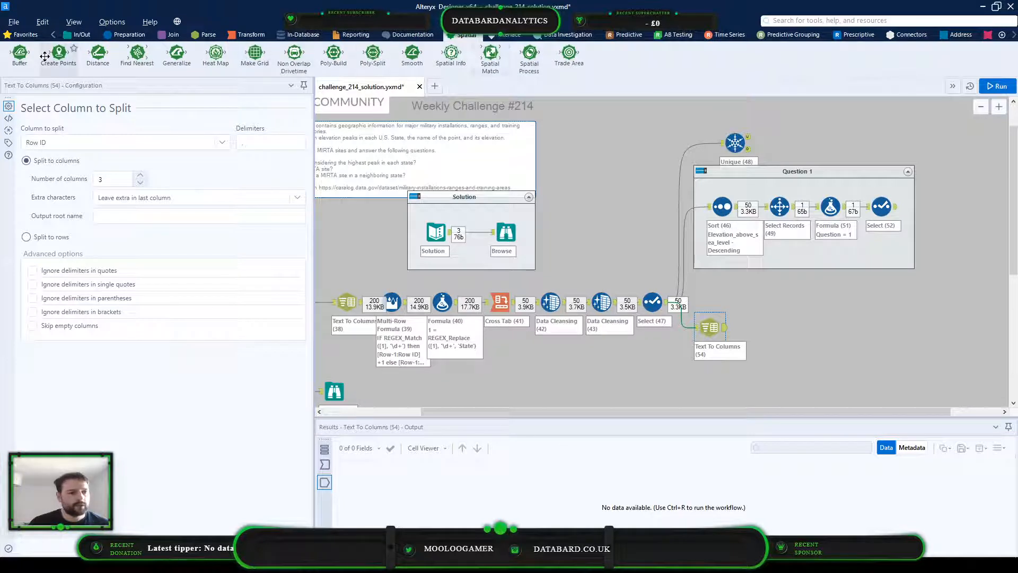
left_click_drag(58, 53, 786, 327)
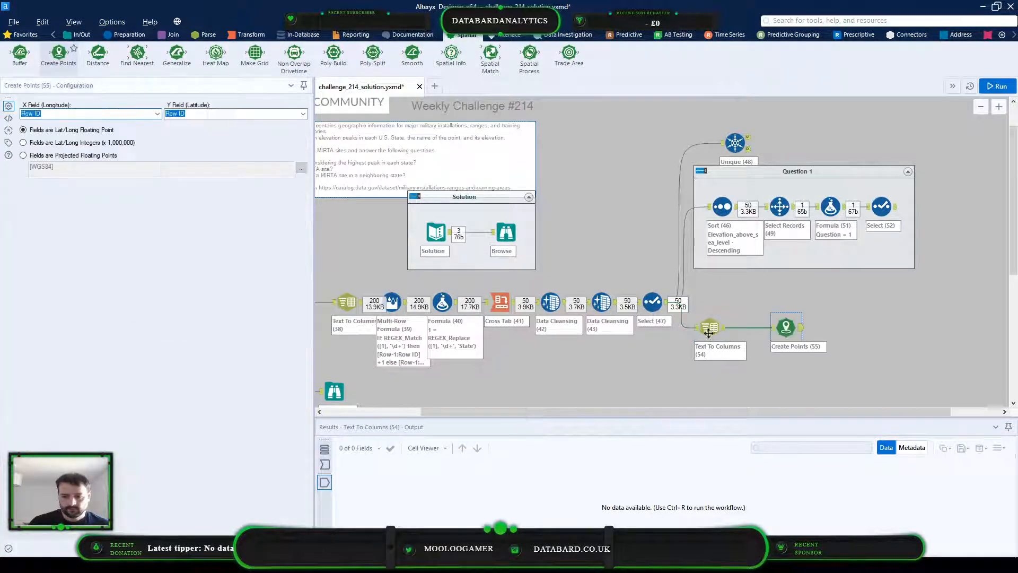
Set the new Text To Columns tool to split the Coordinates field
left_click(710, 327)
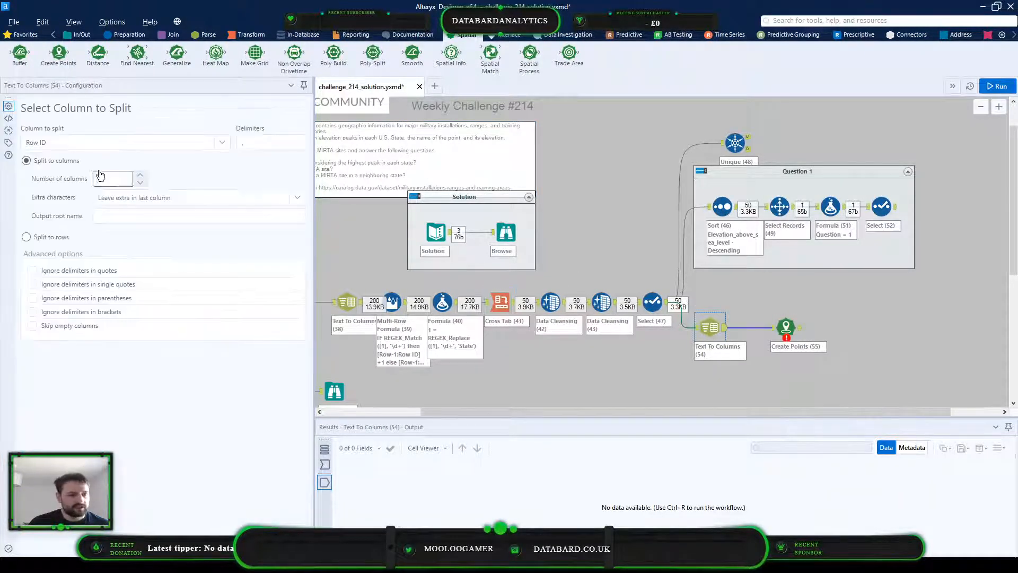
left_click(97, 144)
left_click(96, 165)
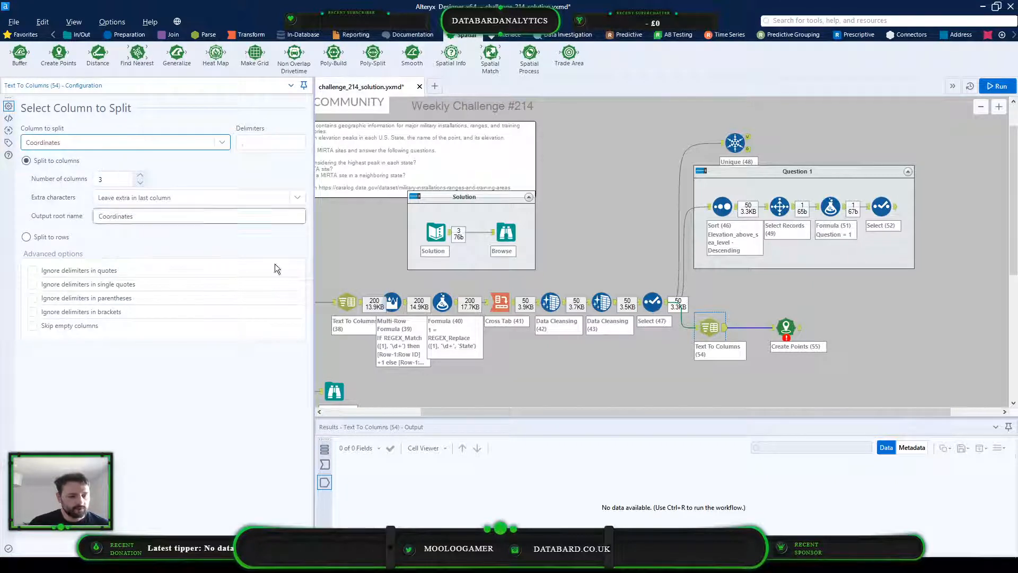
Set the Text To Columns (54) tool to split the Coordinates field into 2 columns and run the workflow
left_click(323, 464)
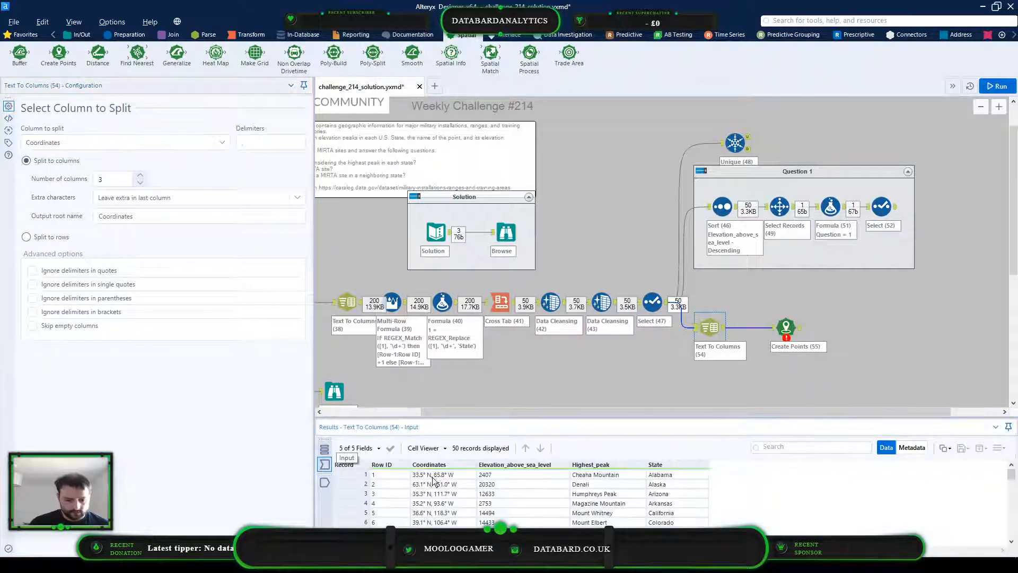
left_click(433, 475)
left_click_drag(257, 144, 230, 148)
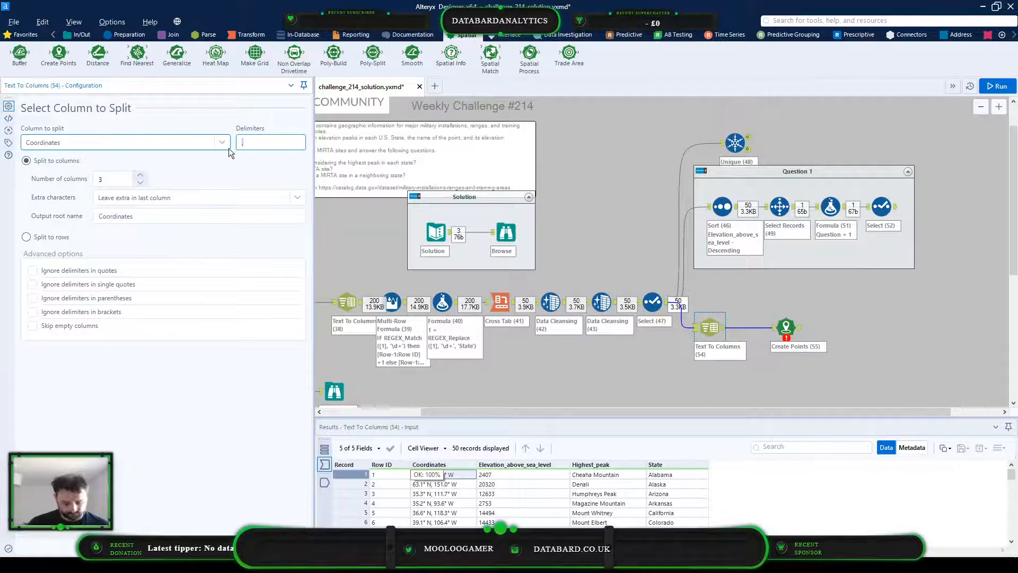
left_click(141, 182)
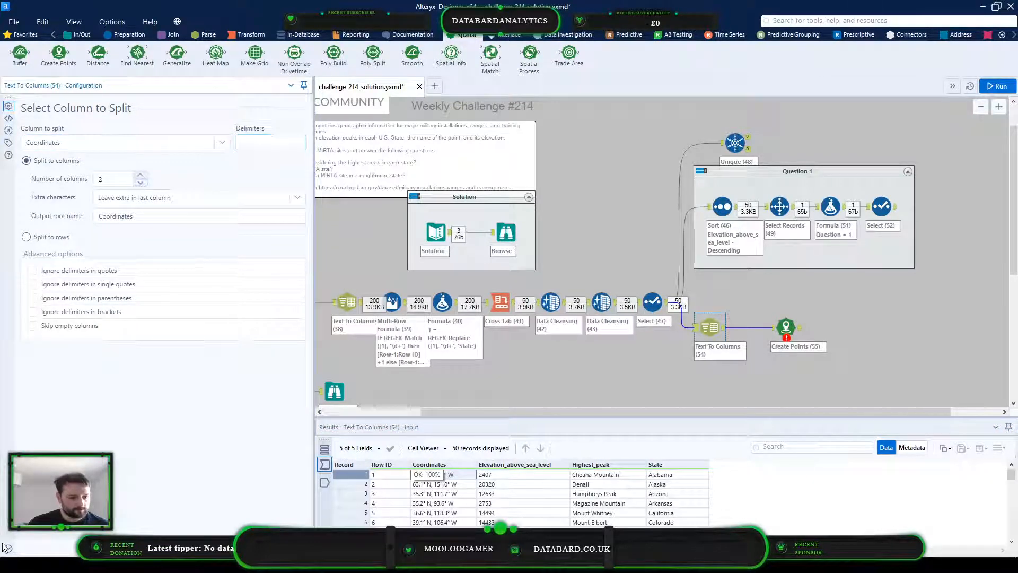
left_click(1001, 86)
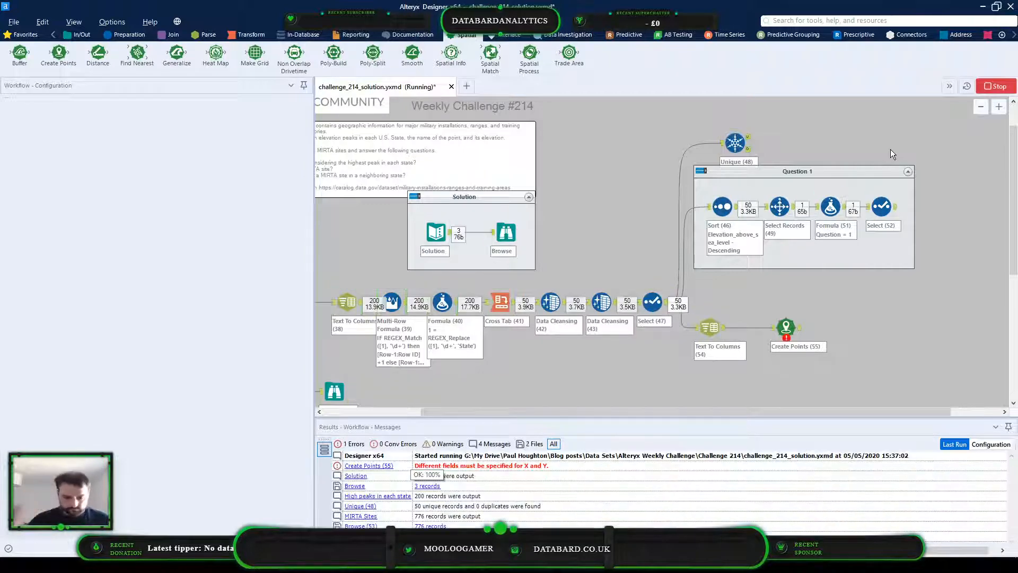
Check the Coordinates1 and Coordinates2 values in the output of the Text To Columns (54) tool
left_click(709, 327)
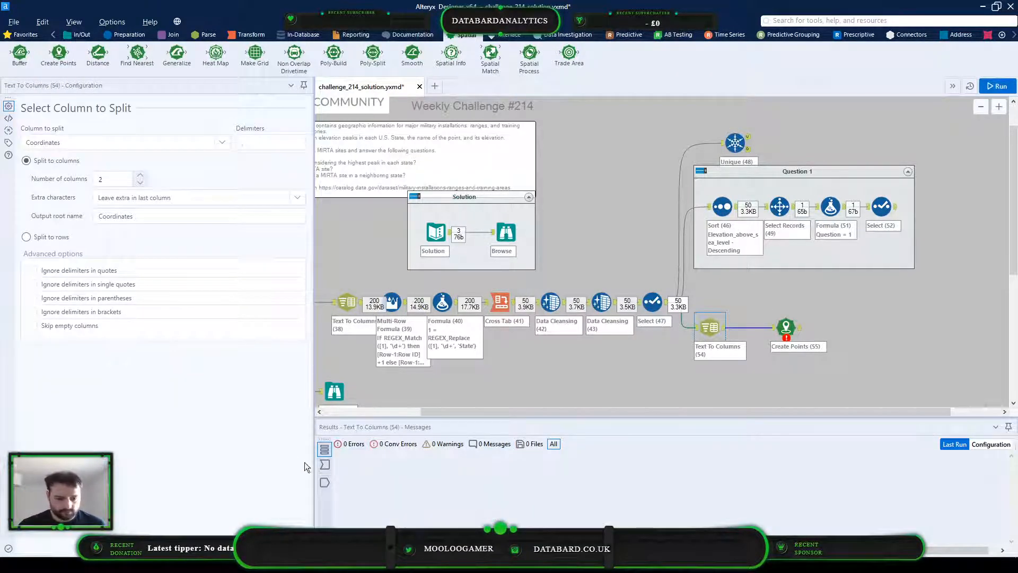
left_click(324, 482)
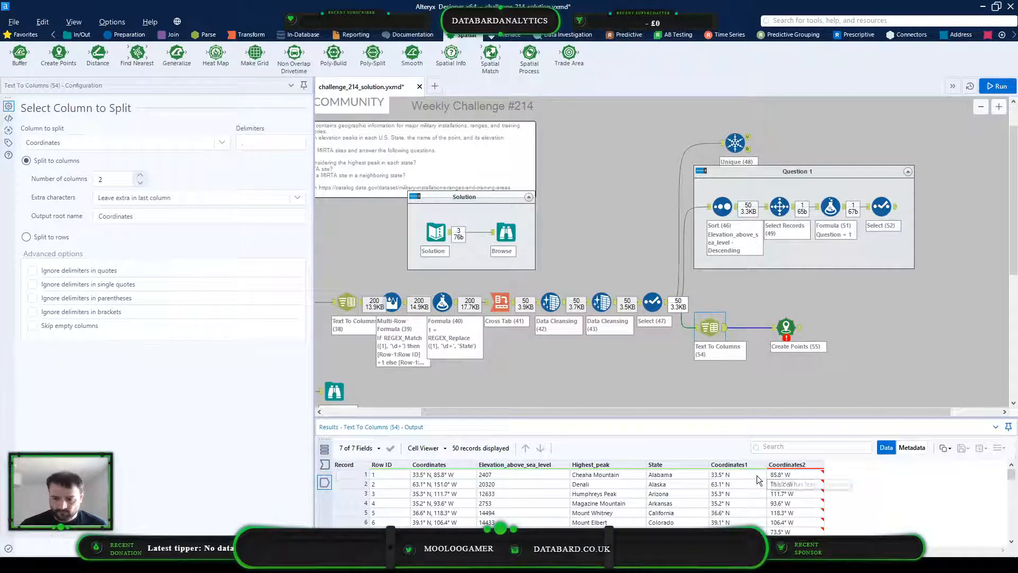
left_click(733, 475)
left_click(784, 475)
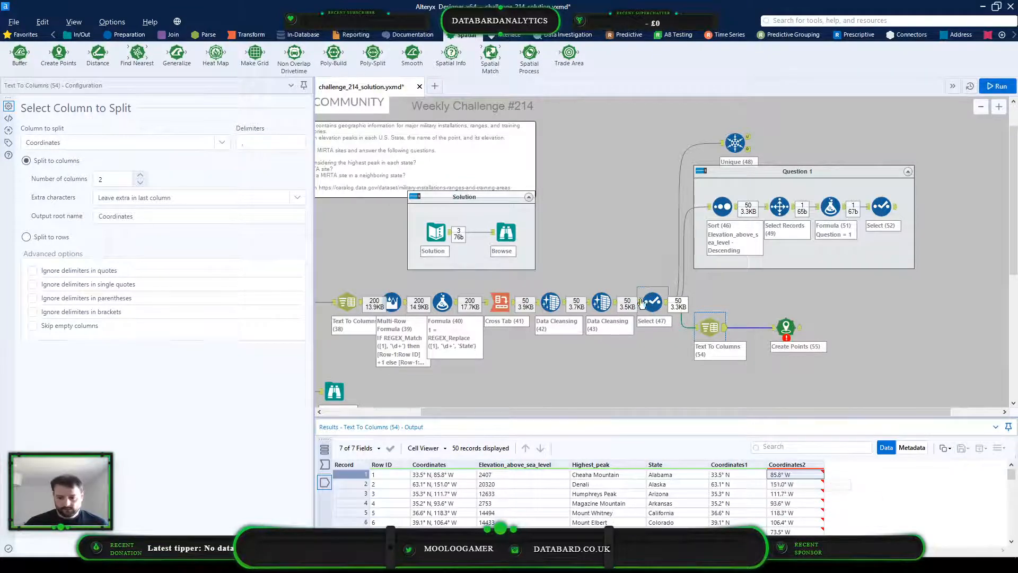
Insert a copy of the Data Cleansing (42) tool between Text To Columns (54) and Create Points, moving Create Points over to make room
left_click(567, 324)
right_click(566, 324)
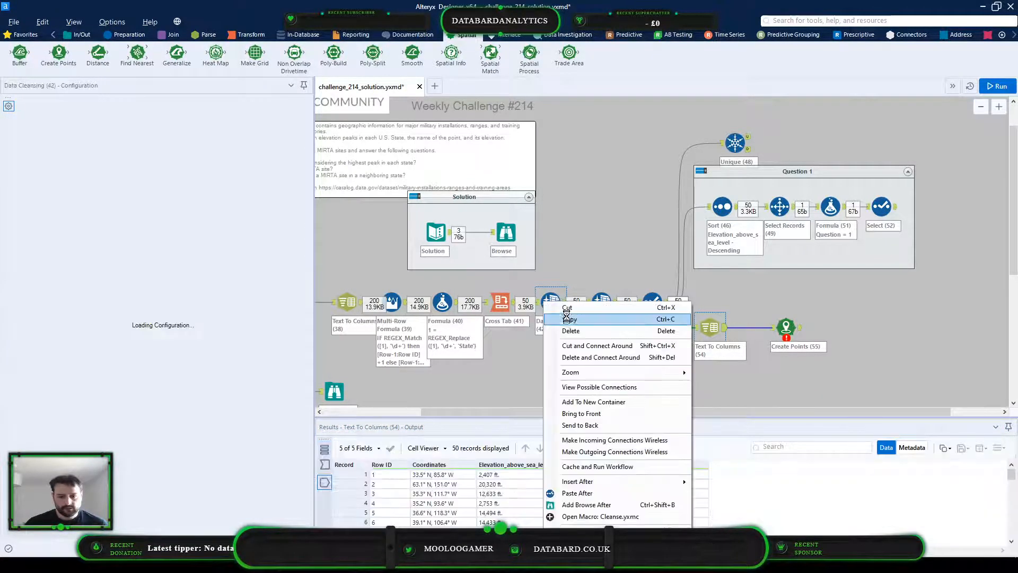
left_click(584, 319)
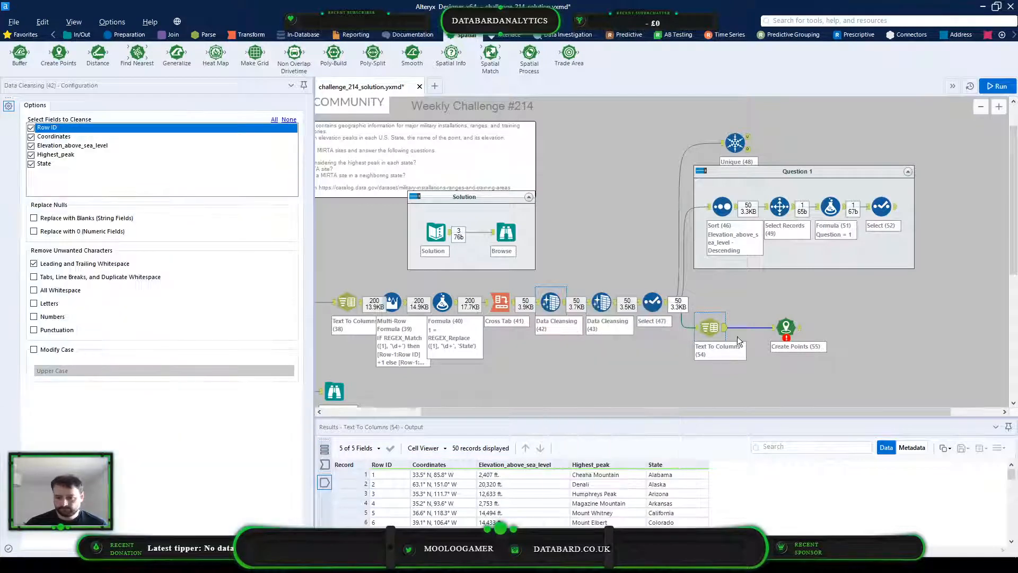
right_click(747, 329)
left_click(767, 332)
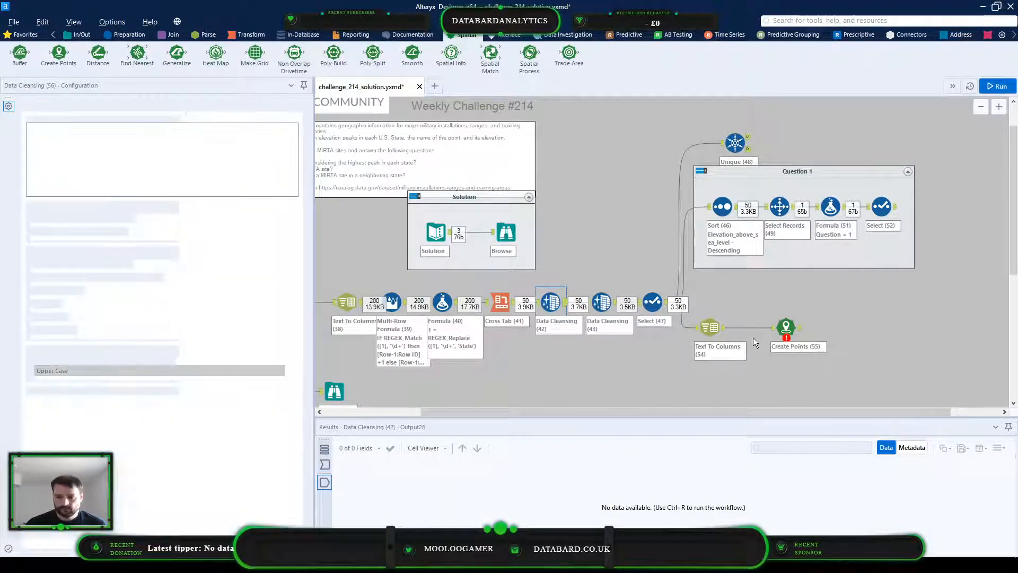
left_click_drag(751, 332, 753, 328)
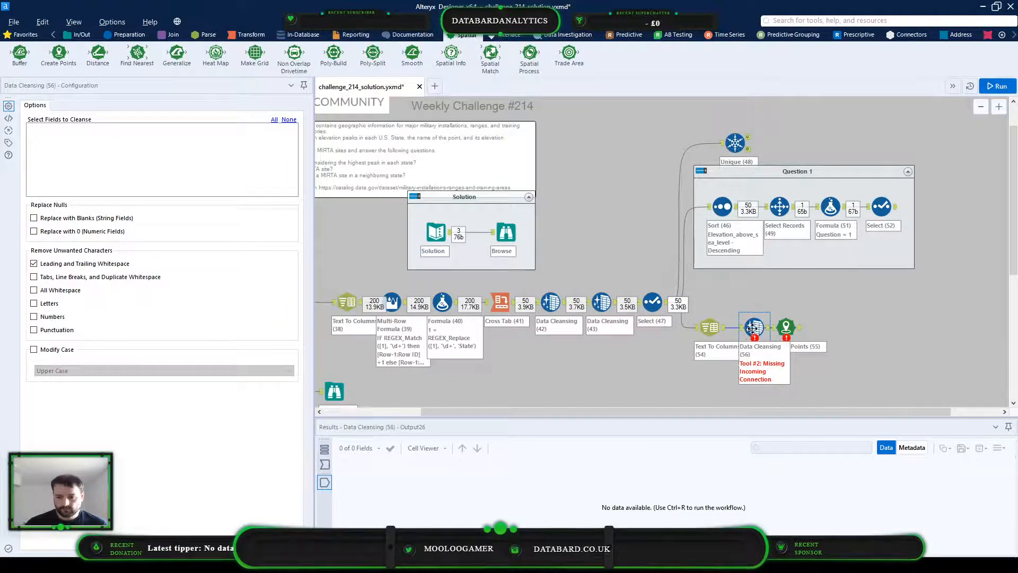
left_click(787, 327)
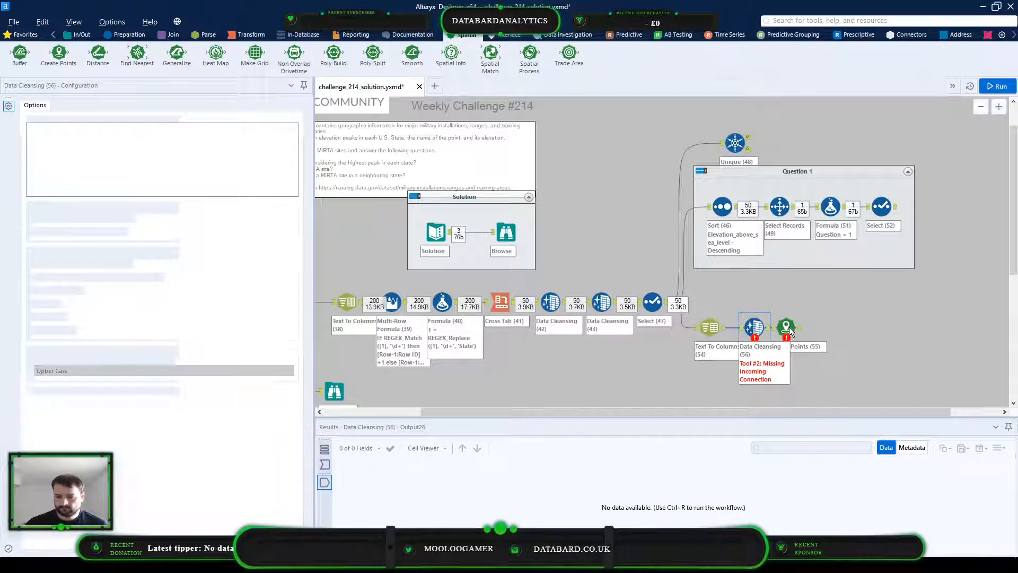
left_click(797, 328)
left_click_drag(799, 327, 812, 327)
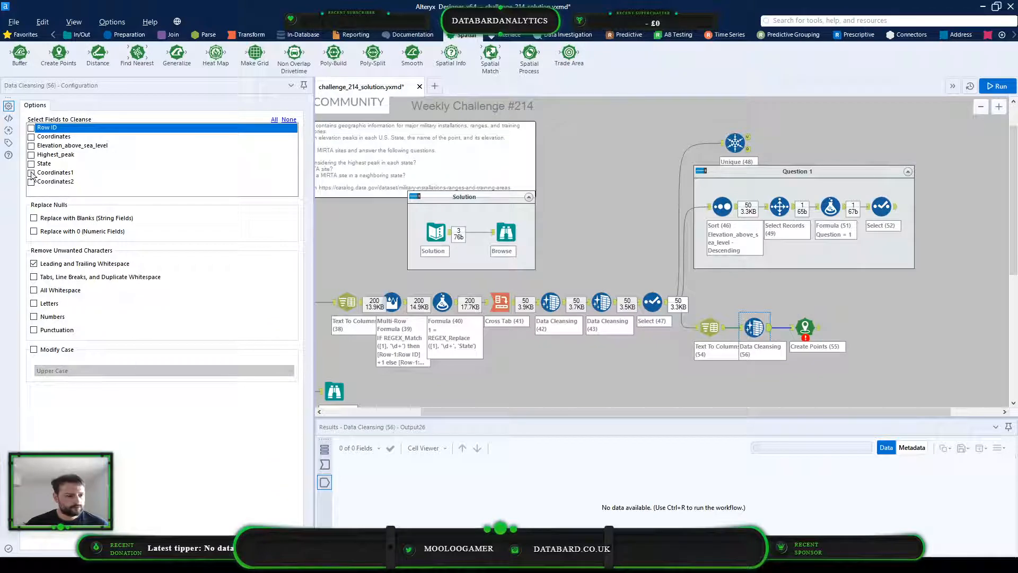
Select Coordinates1 and Coordinates2 as the fields to cleanse in the copied Data Cleansing tool and run the workflow
left_click(32, 173)
left_click(32, 182)
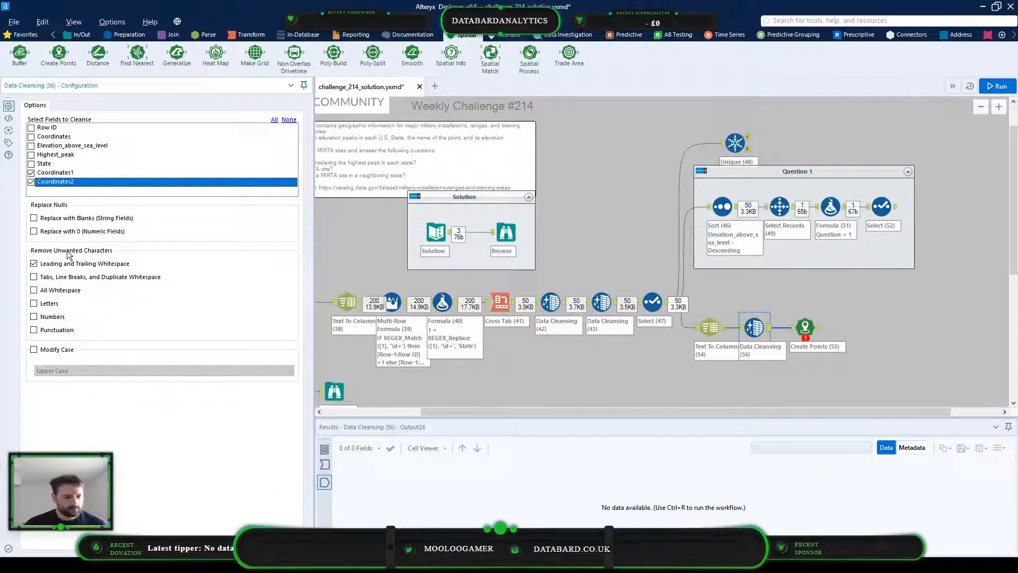
left_click(996, 86)
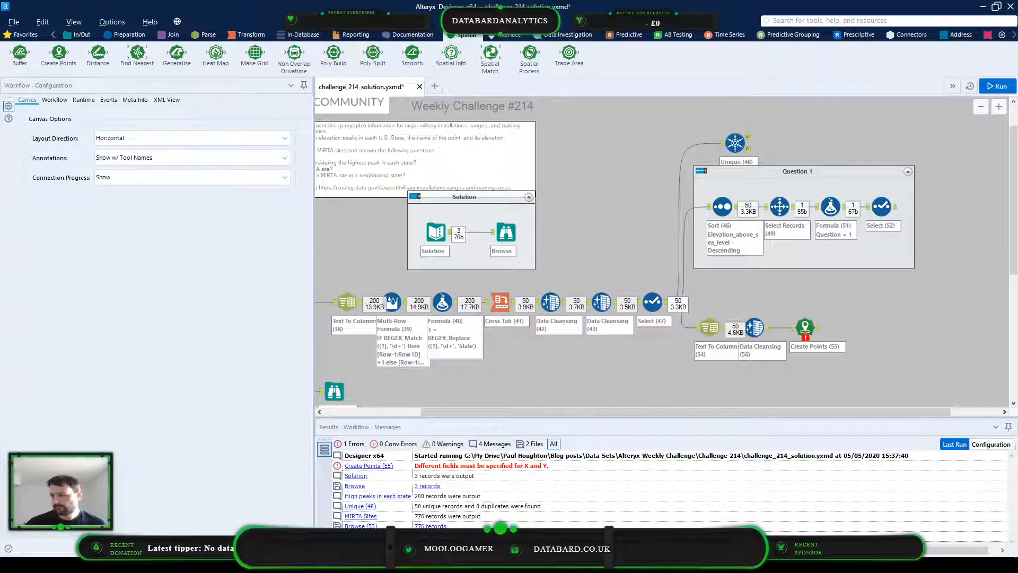
Review the cleansed Coordinates1 and Coordinates2 values and shift the new Data Cleansing tool slightly towards Create Points
left_click(761, 332)
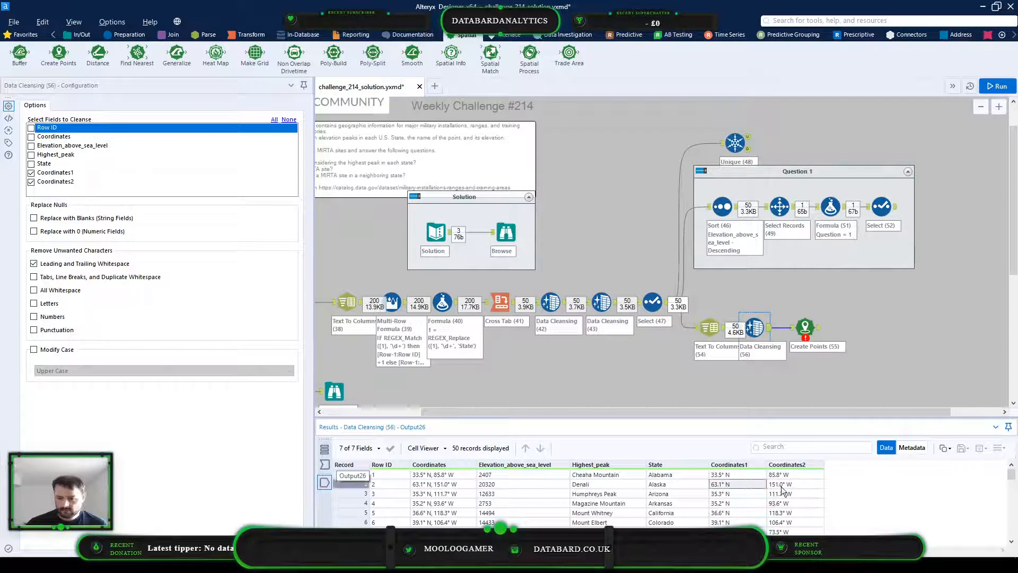
left_click(785, 485)
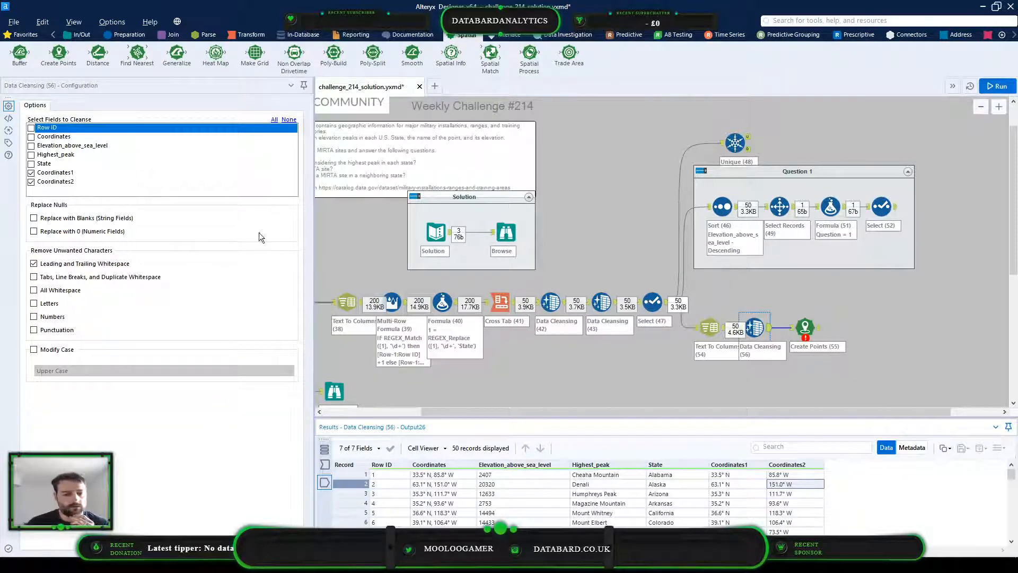
left_click_drag(764, 334, 770, 334)
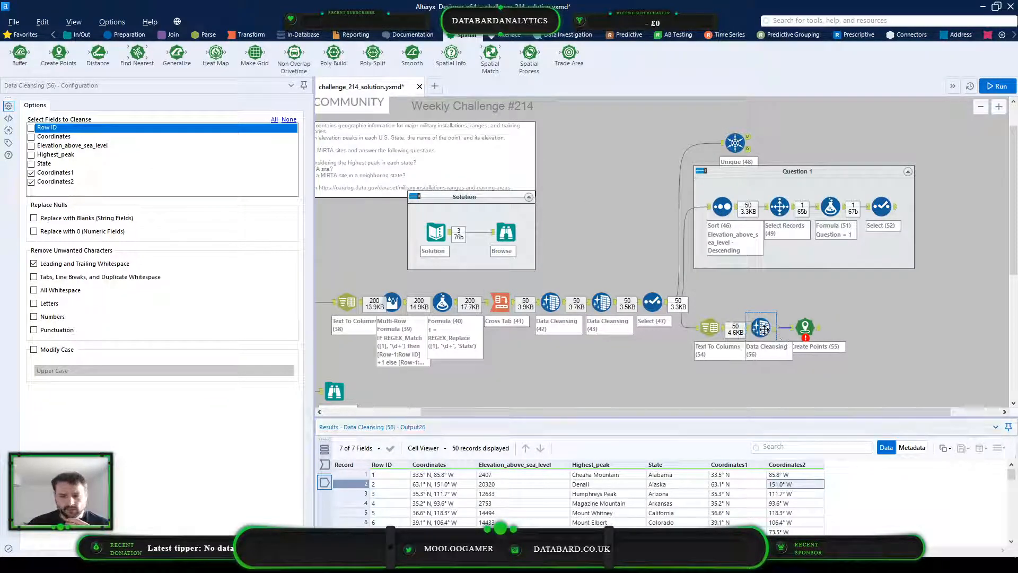
Assign Coordinates1 as the X (longitude) field and Coordinates2 as the Y (latitude) field of the Create Points tool
left_click_drag(543, 411, 446, 415)
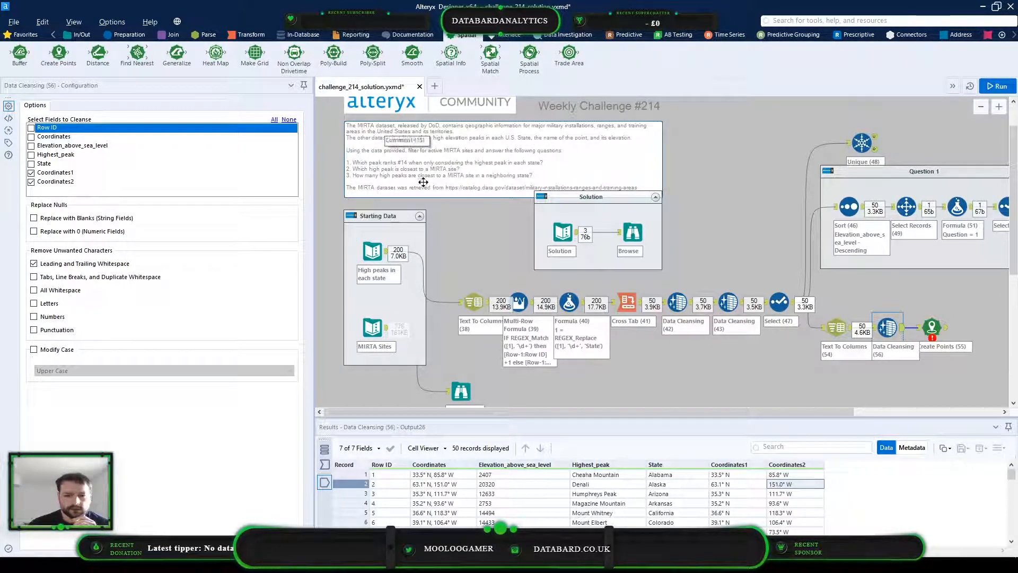
left_click(931, 327)
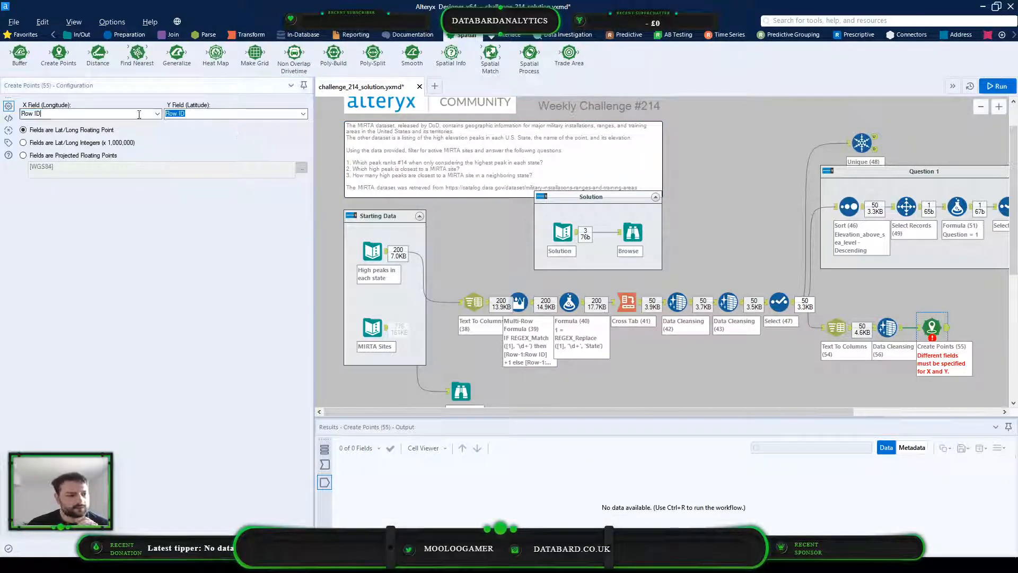
left_click(158, 113)
left_click(113, 156)
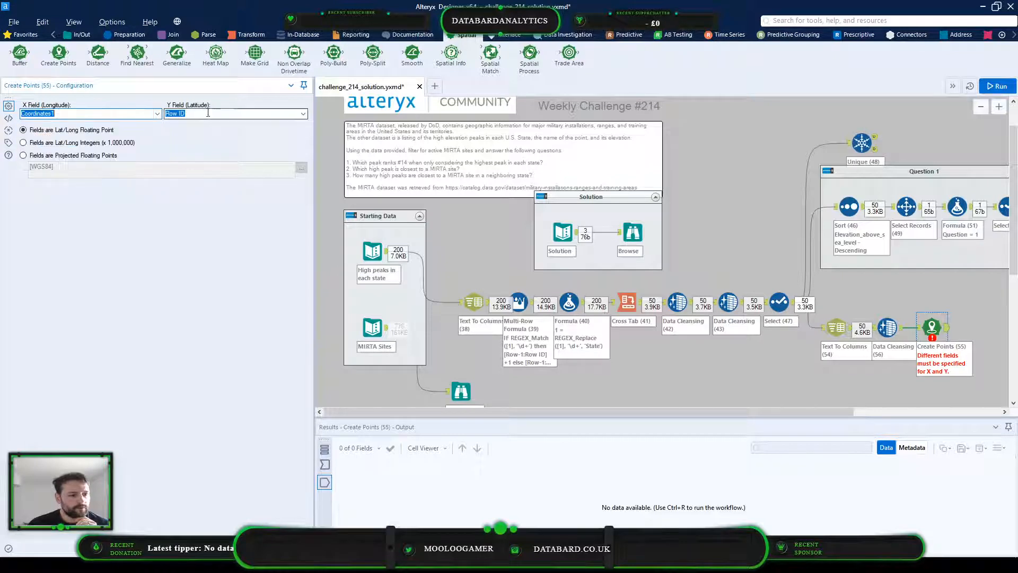
left_click(305, 113)
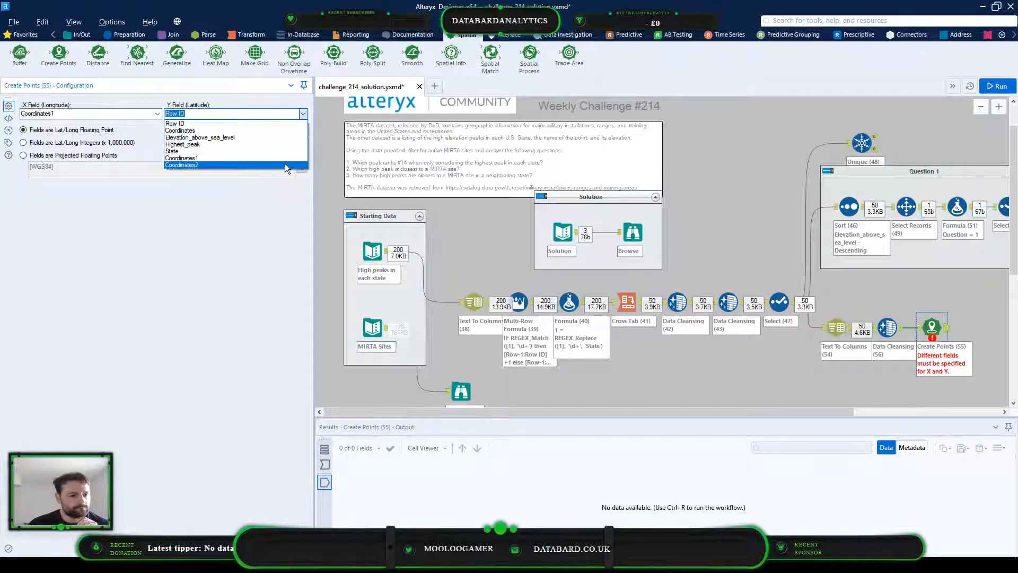
left_click(285, 162)
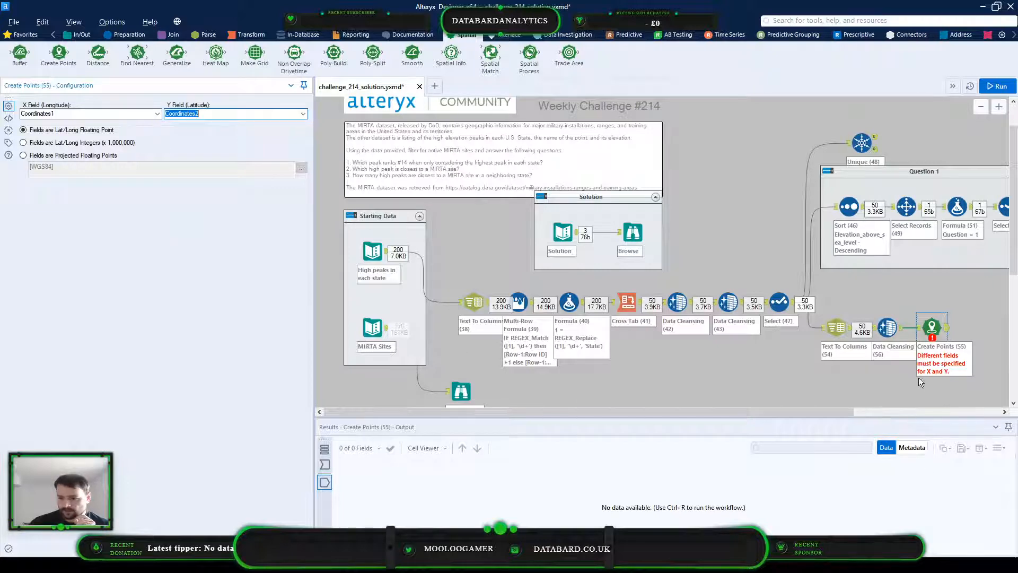
Check the incoming coordinates and set Create Points to use Coordinates2 as the X (longitude) field and Coordinates1 as the Y (latitude) field
left_click(325, 464)
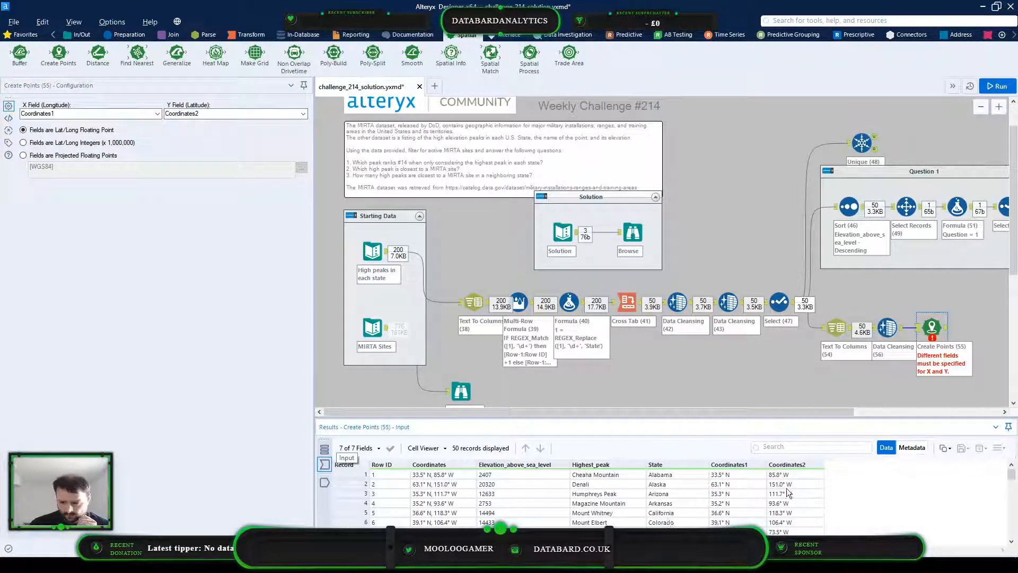
left_click(289, 114)
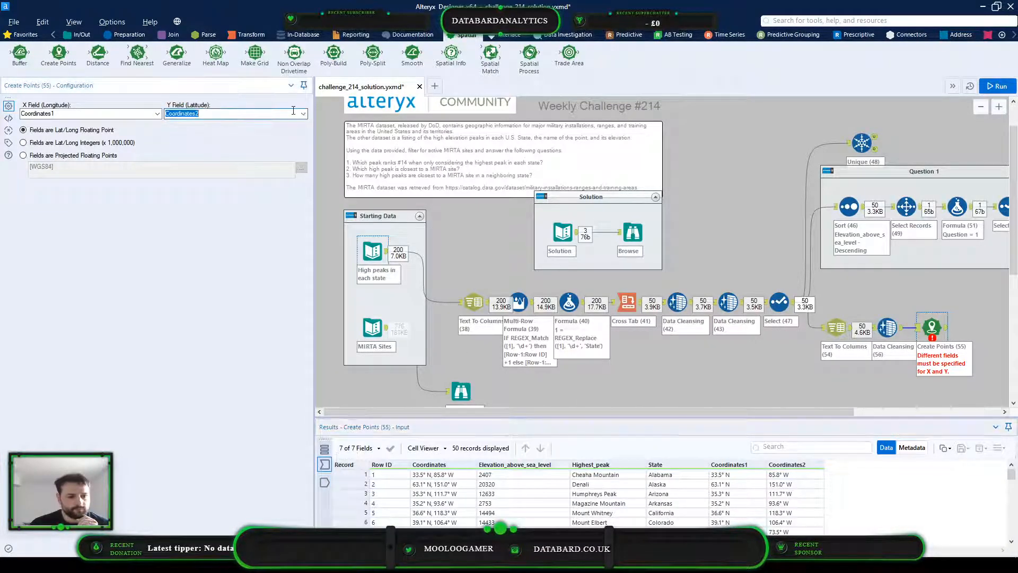
left_click(253, 155)
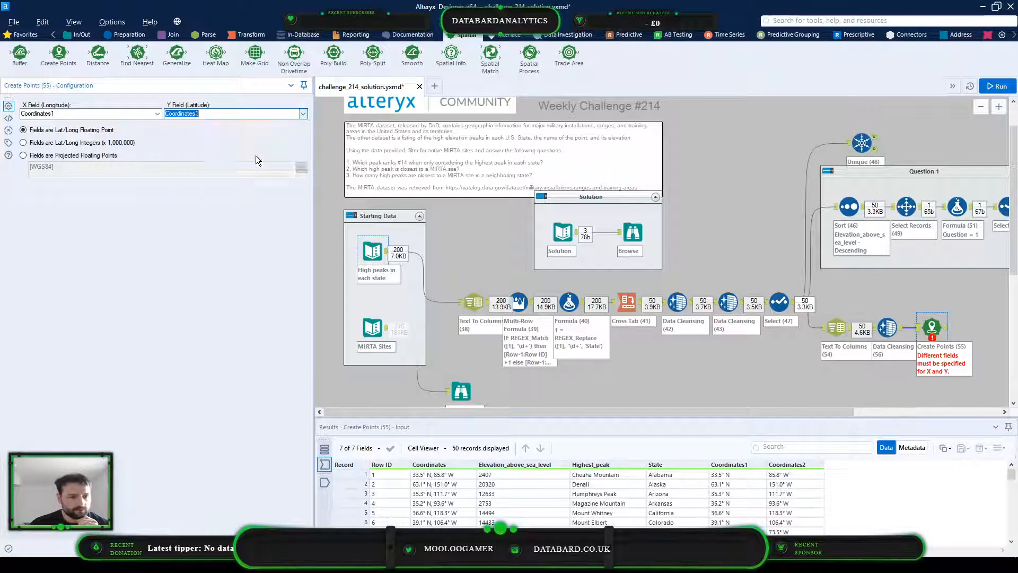
left_click(157, 113)
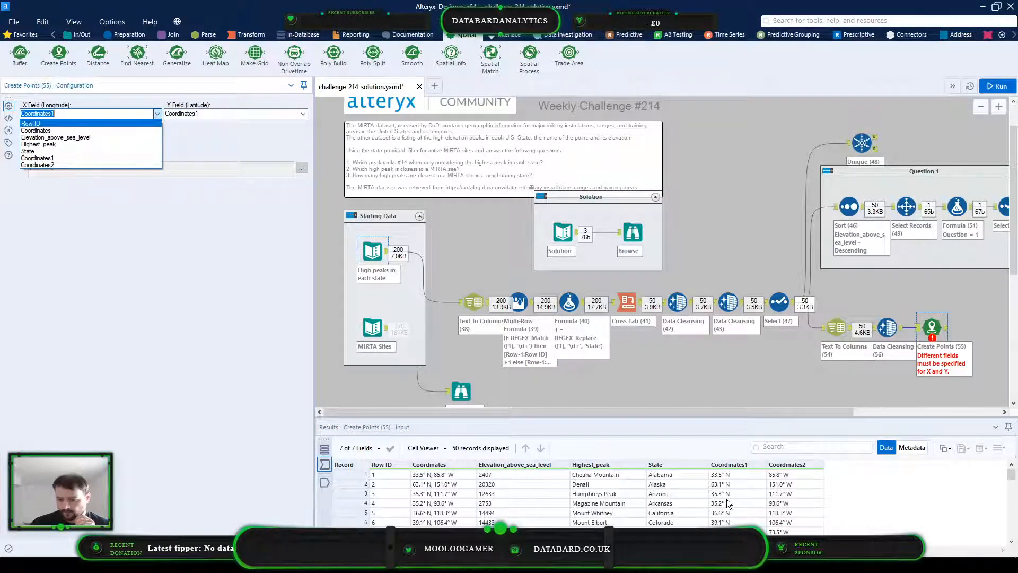
left_click(64, 166)
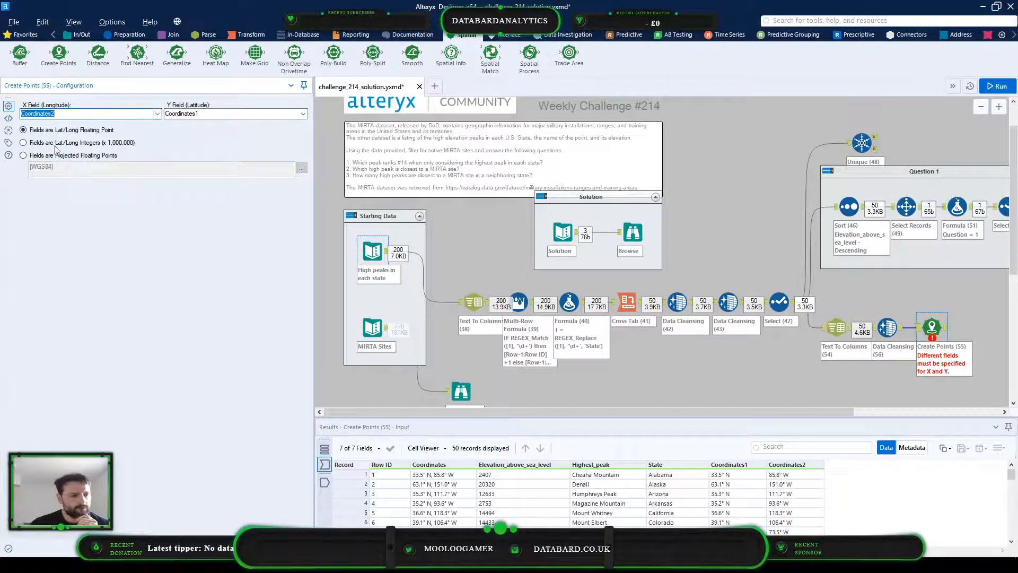
Set Create Points to treat the fields as projected floating points and browse the selectable projections, including the United States State Plane group
left_click(23, 155)
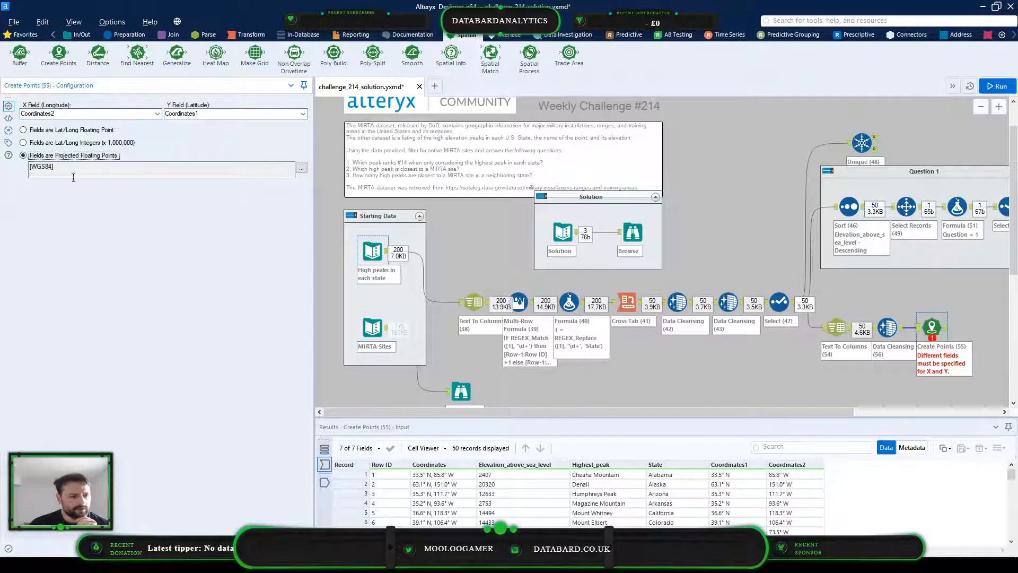
left_click(302, 168)
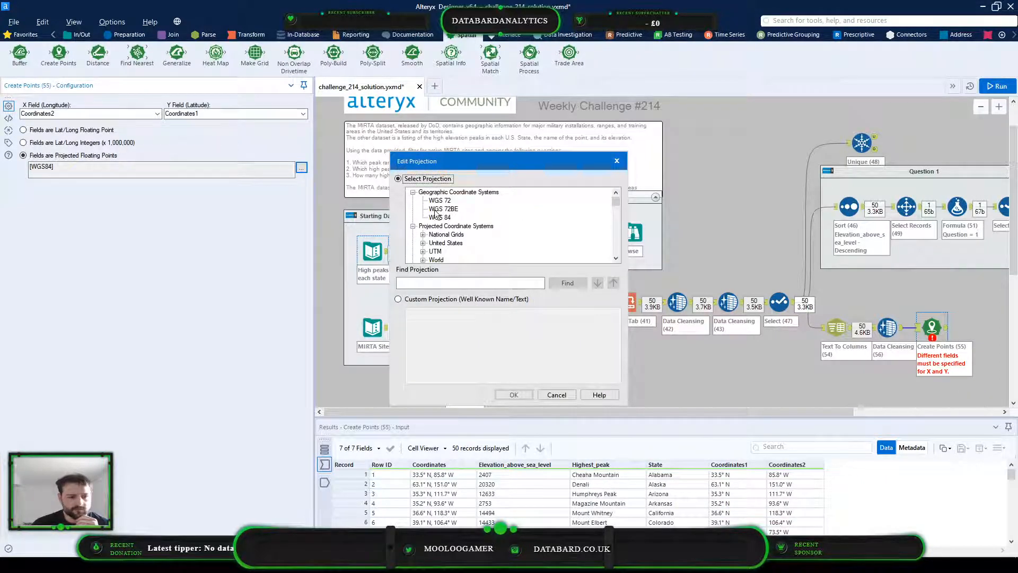
scroll(466, 240, "down", 1)
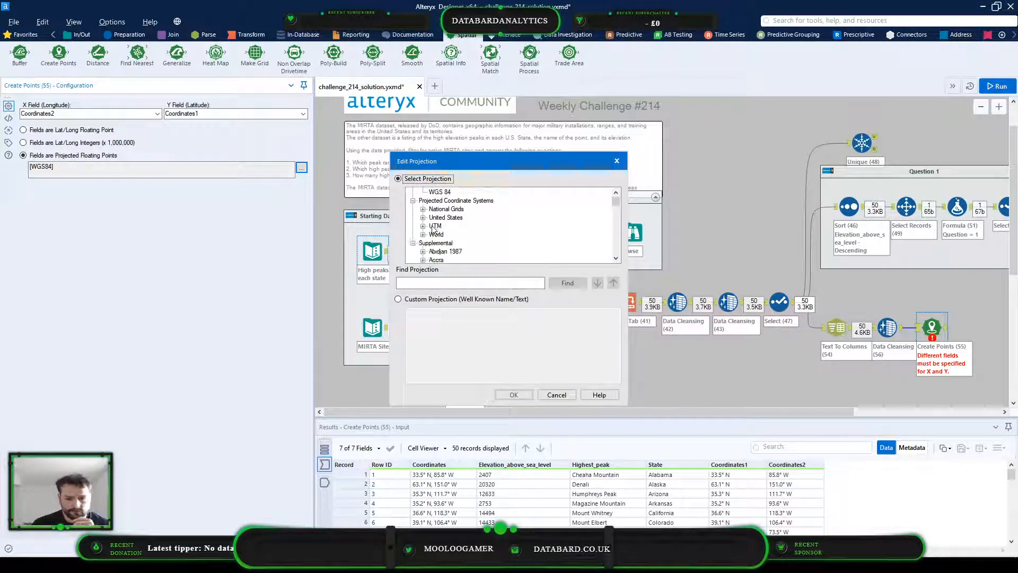
left_click(422, 217)
left_click(433, 226)
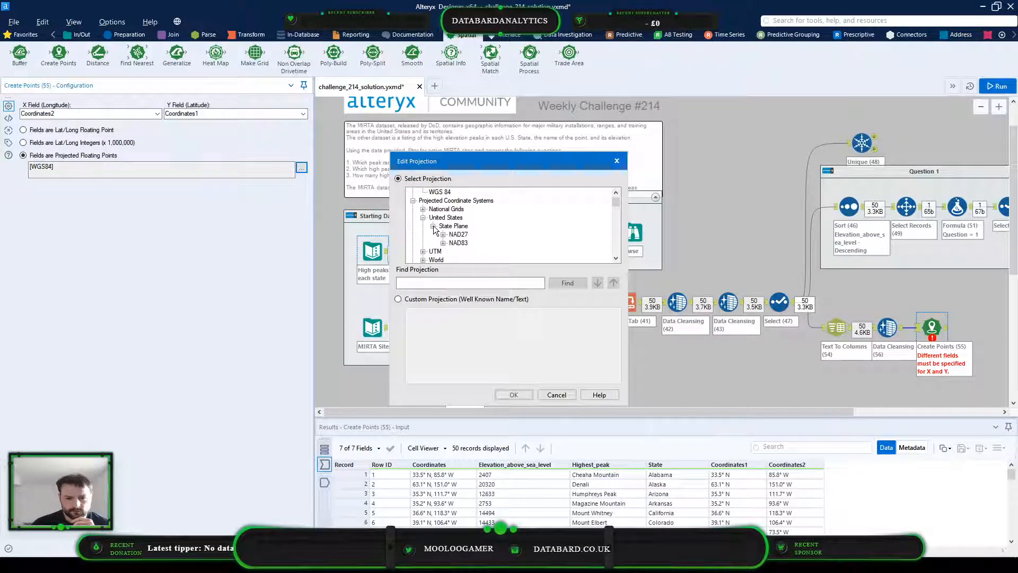
left_click(443, 234)
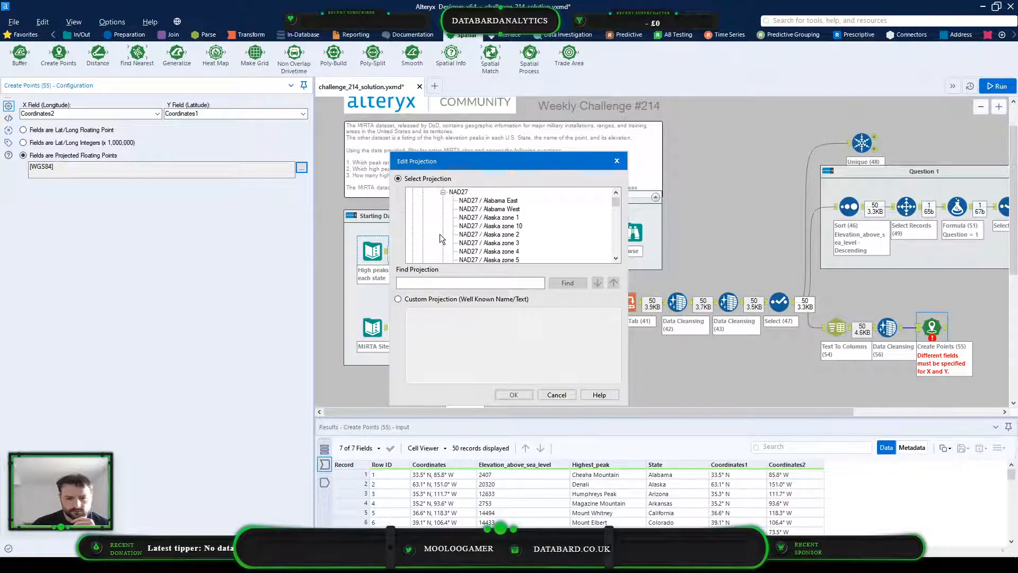
left_click(443, 192)
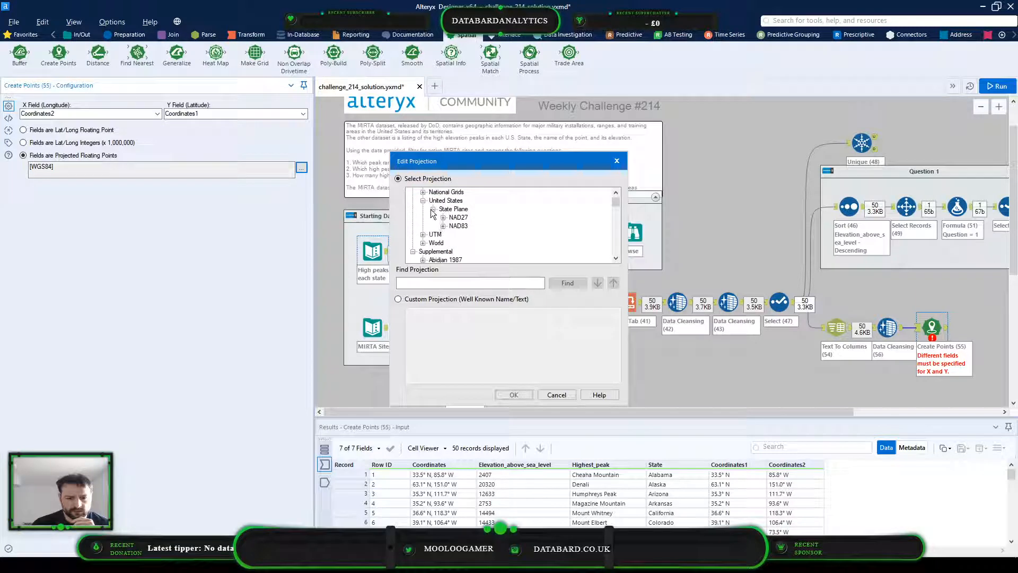
left_click(433, 209)
left_click(423, 201)
scroll(424, 206, "up", 2)
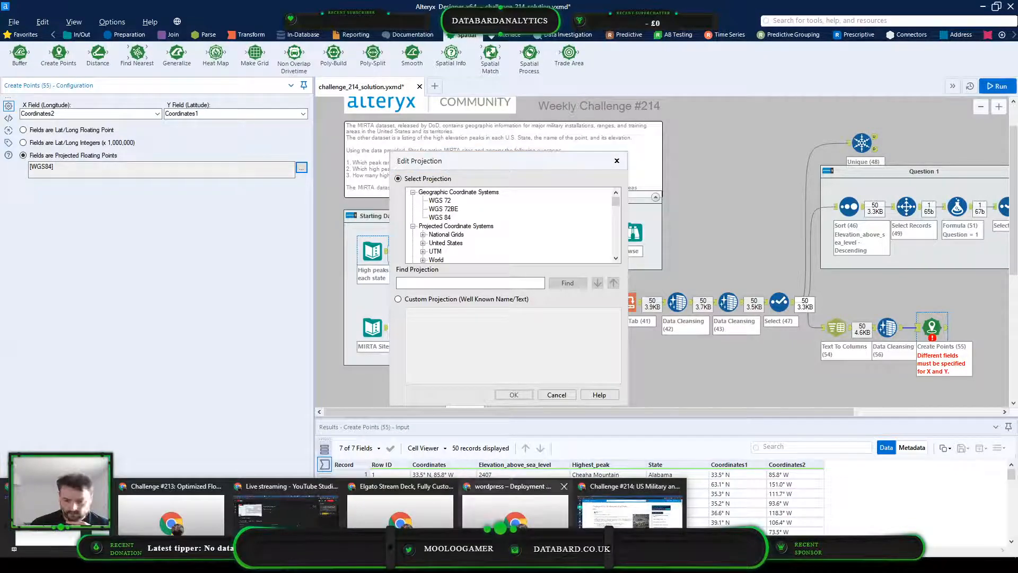
Switch to the Chrome window showing Challenge #214 and open a new browser tab
left_click(596, 482)
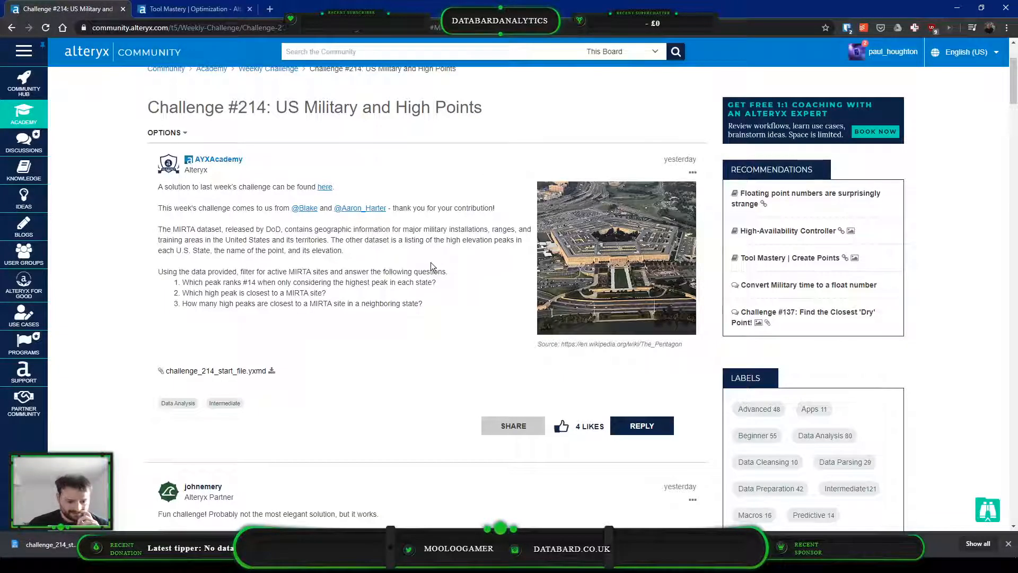
key("ctrl+t")
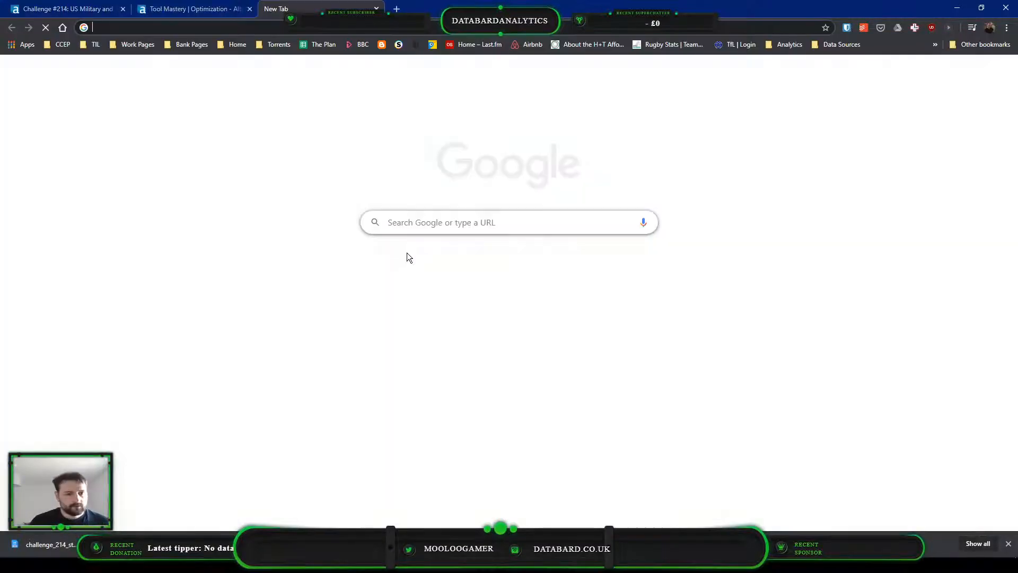
type("coor")
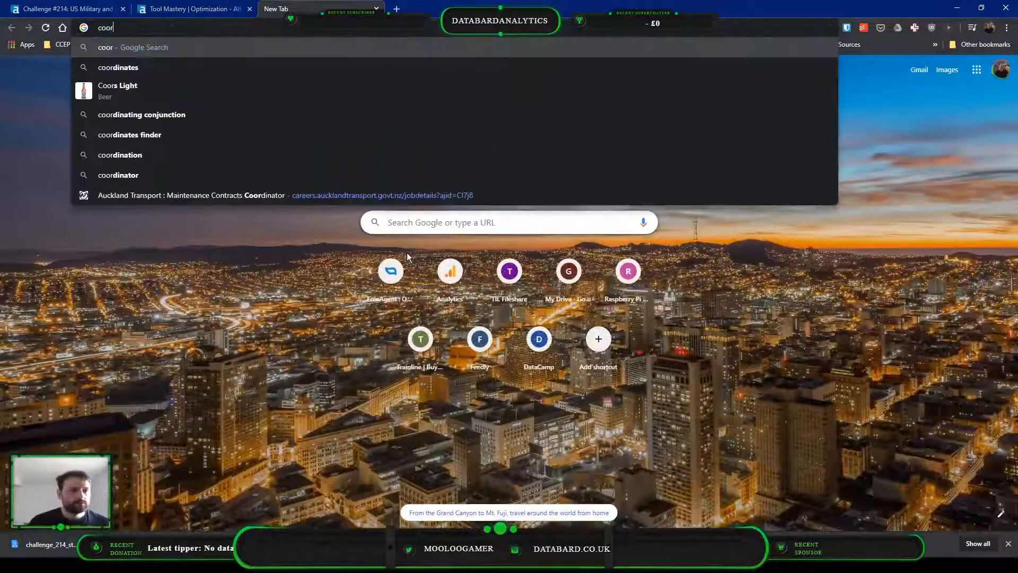
type("diate sys")
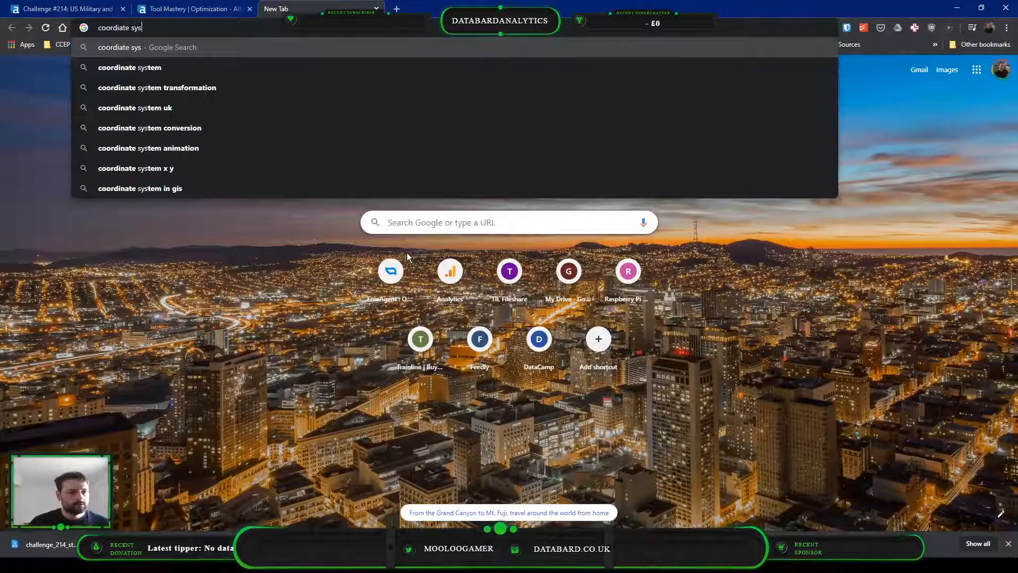
key("BackSpace")
key("BackSpace")
key("BackSpace")
key("BackSpace")
key("BackSpace")
key("BackSpace")
key("BackSpace")
key("BackSpace")
key("BackSpace")
key("BackSpace")
key("BackSpace")
key("BackSpace")
key("BackSpace")
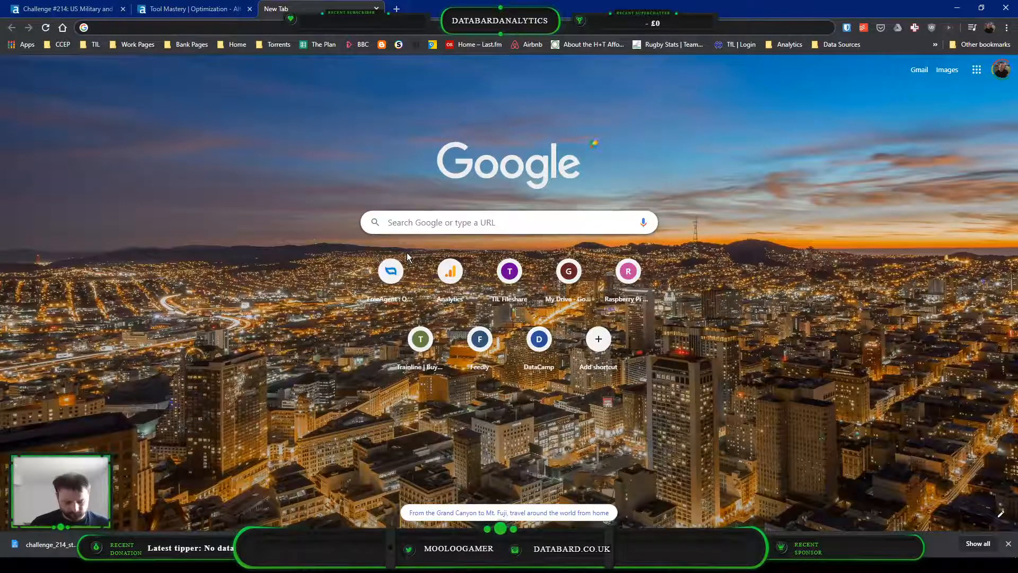
type("co")
key("BackSpace")
key("BackSpace")
key("BackSpace")
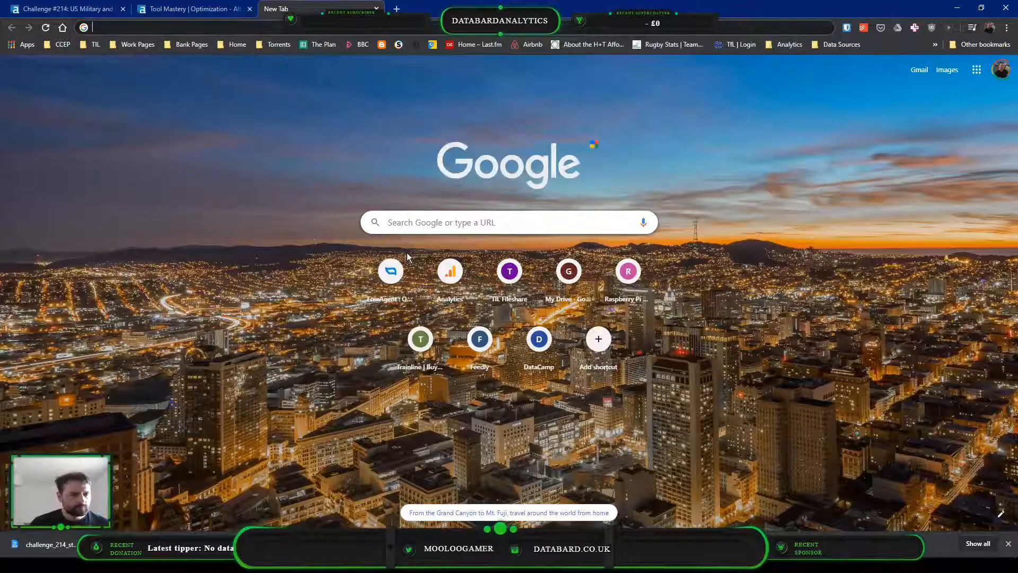
type("map")
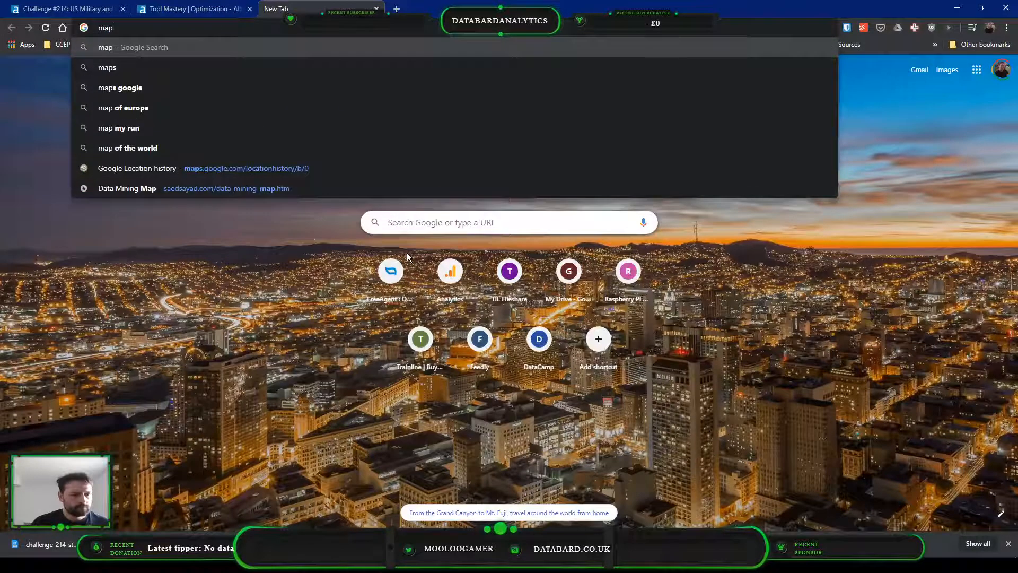
key("BackSpace")
key("BackSpace")
key("BackSpace")
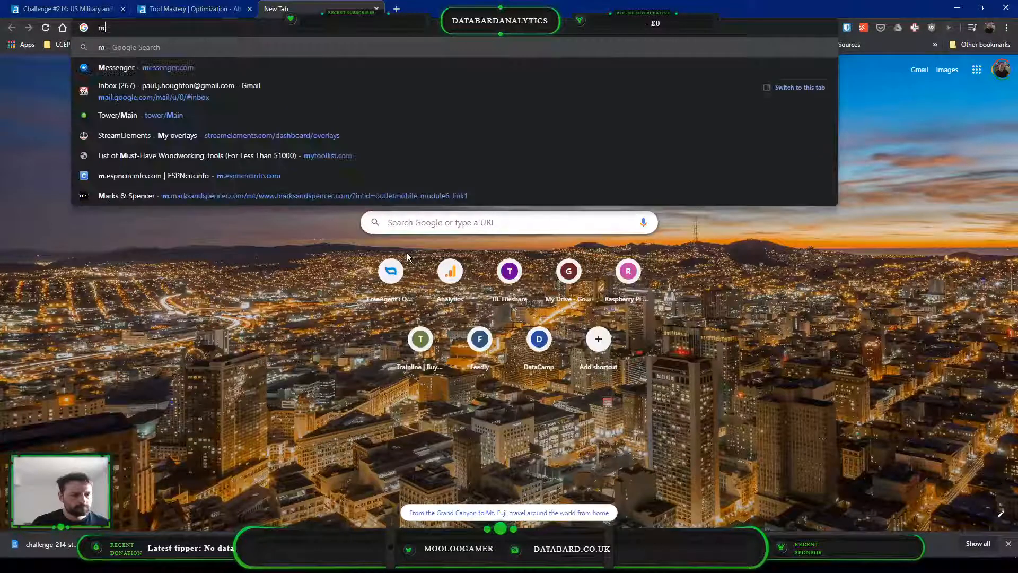
Search Google for "coordinate system"
type("corr")
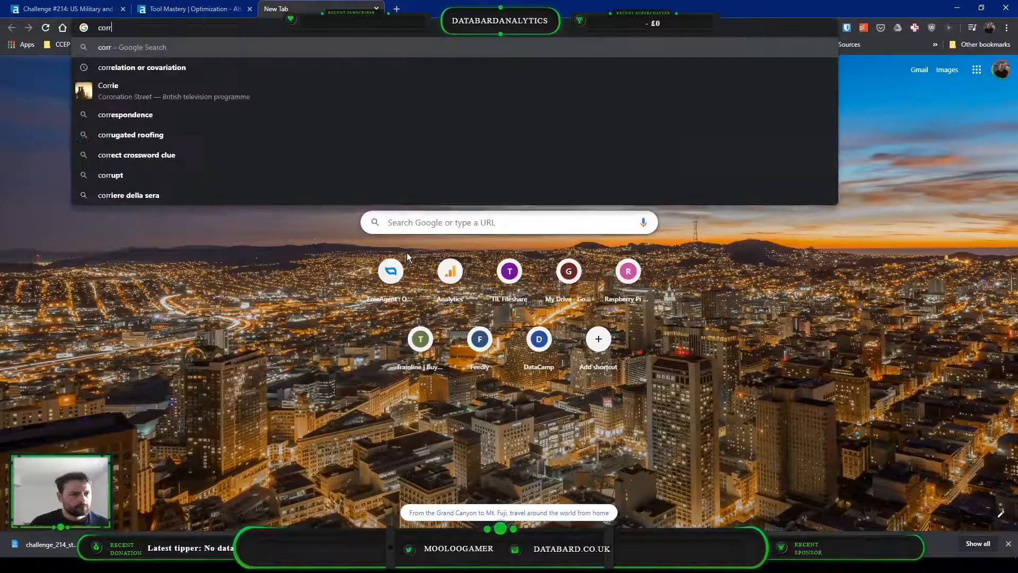
type("diate syste")
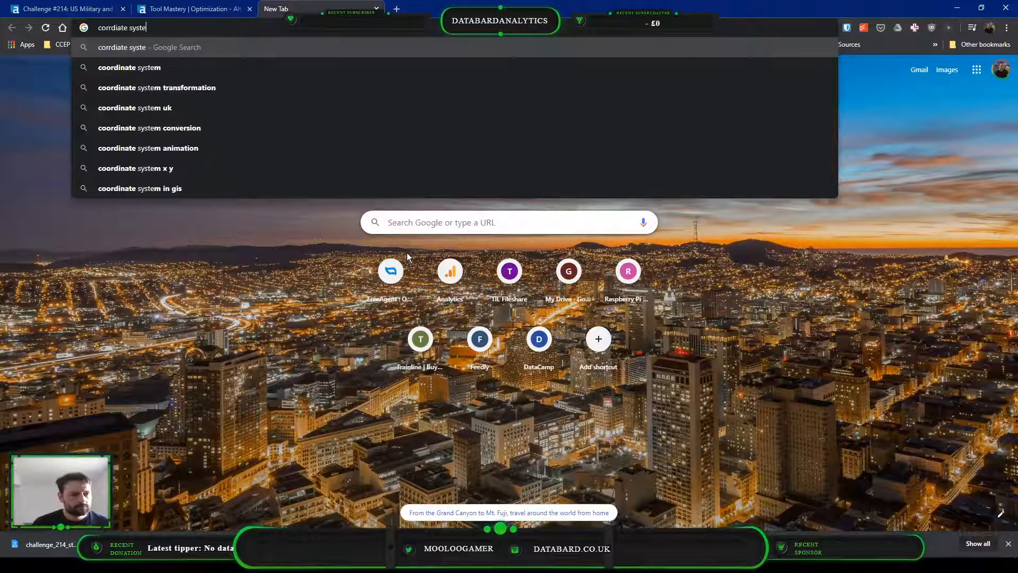
key("Down")
key("Return")
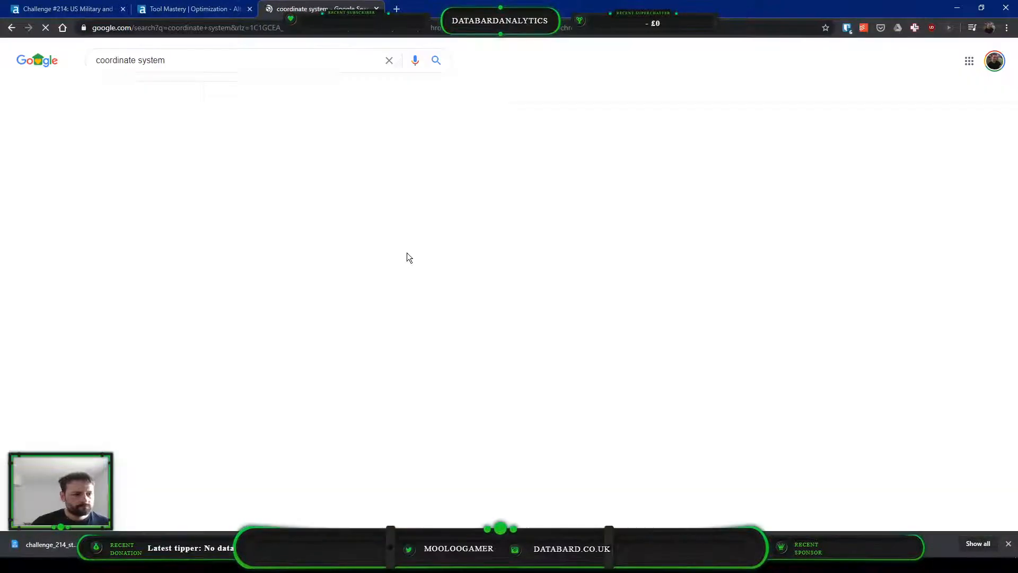
Examine the coordinate system search results for information on which coordinate format or projection the peak data uses
scroll(402, 250, "down", 4)
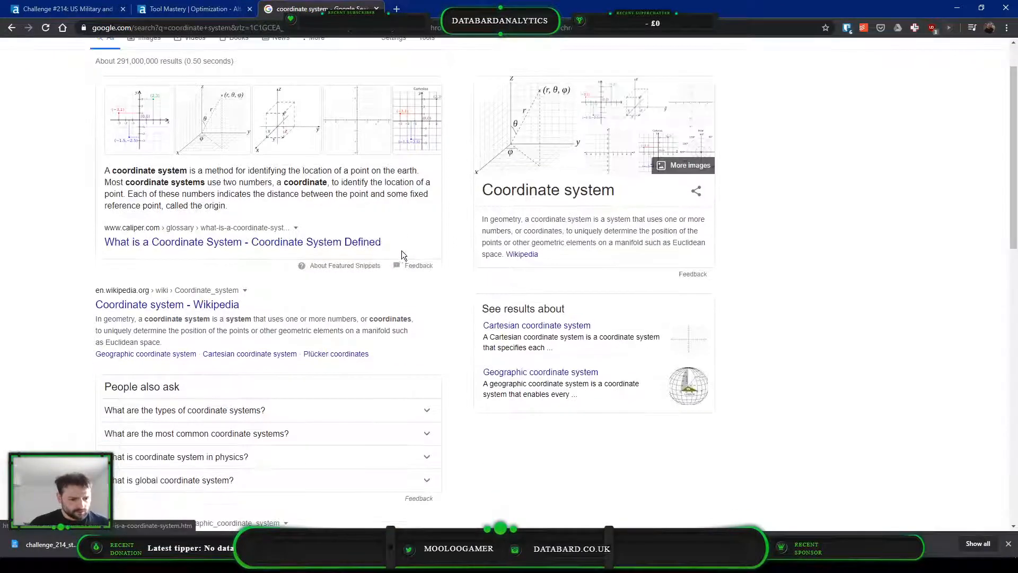
scroll(295, 244, "down", 4)
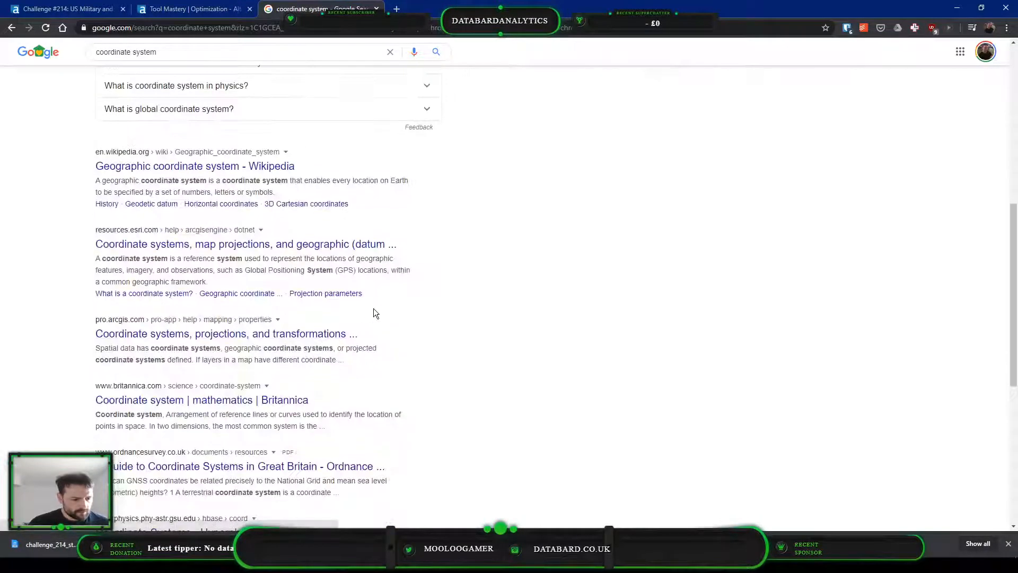
scroll(373, 308, "down", 2)
scroll(331, 320, "down", 5)
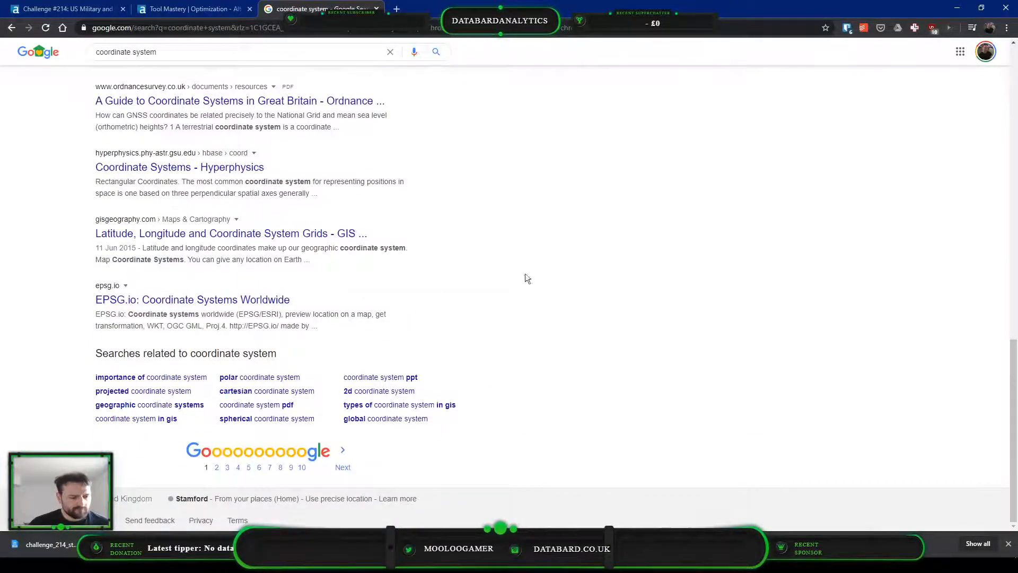
scroll(526, 275, "up", 15)
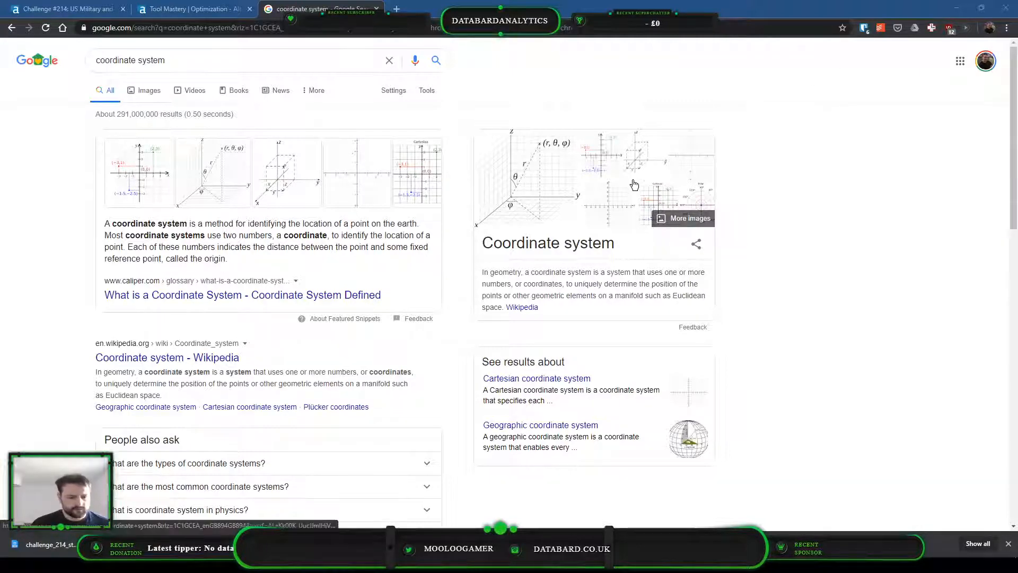
scroll(212, 353, "down", 6)
scroll(212, 355, "down", 3)
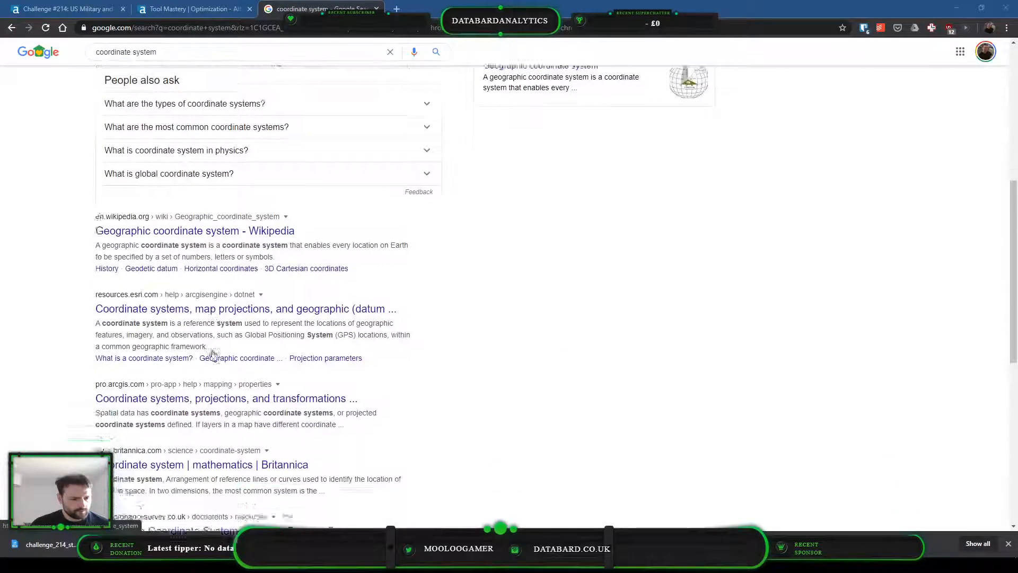
scroll(212, 354, "down", 2)
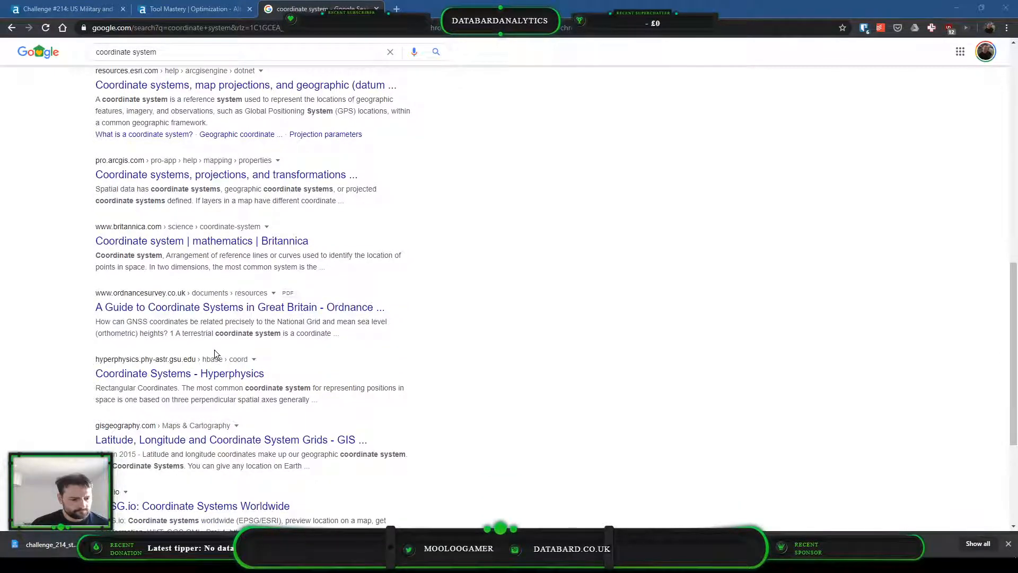
scroll(214, 353, "up", 12)
Refine the Google search to "projected coordinate system" and skim the results
left_click(220, 59)
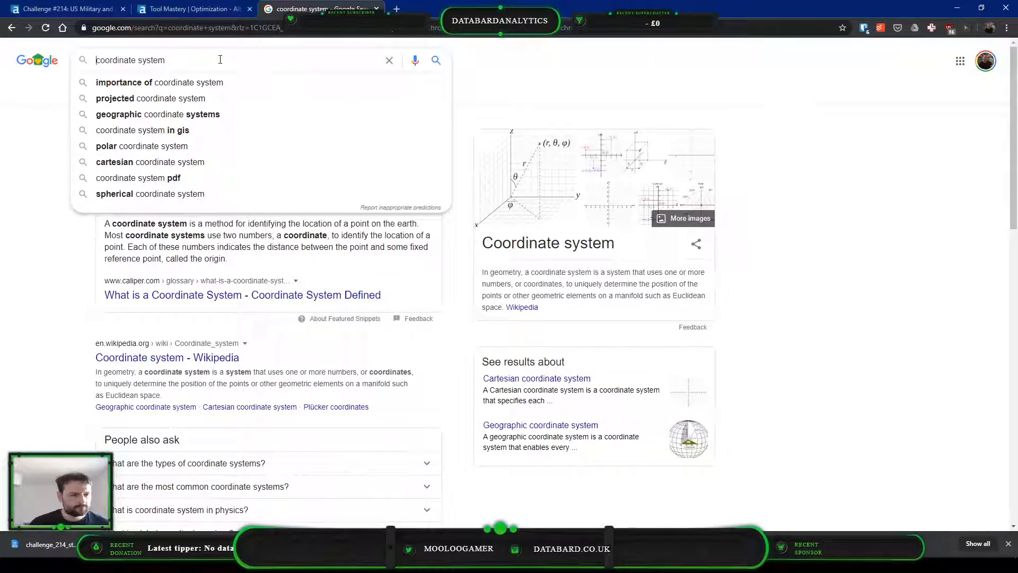
key("Down")
key("Down")
key("Return")
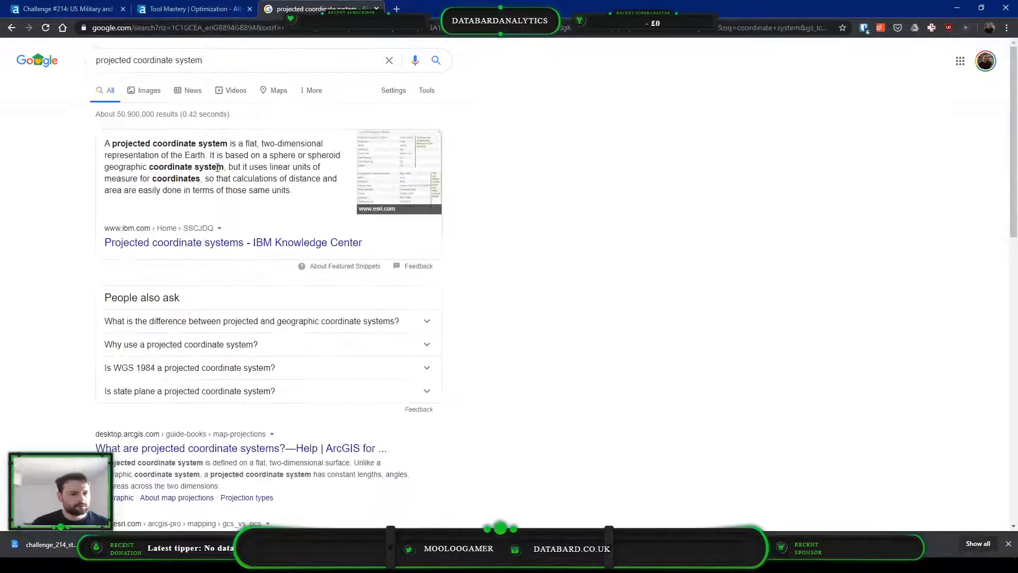
scroll(405, 242, "down", 5)
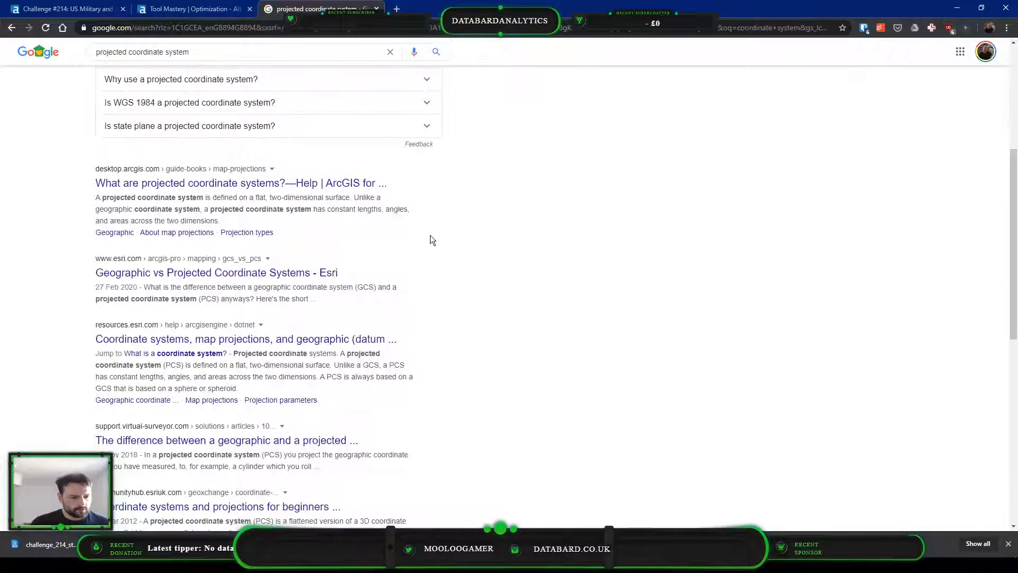
scroll(429, 239, "down", 4)
scroll(429, 238, "up", 9)
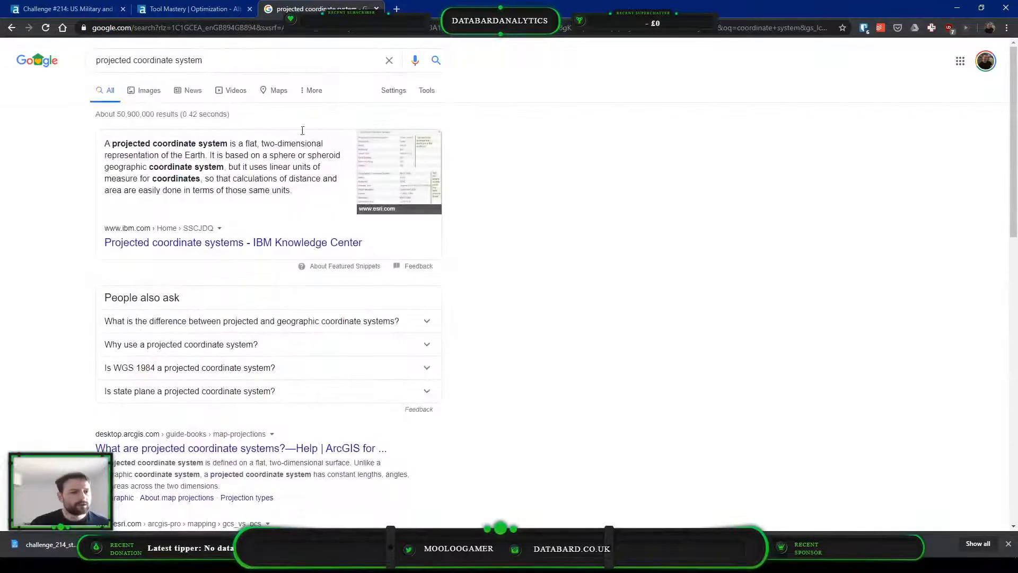
Replace the Google query with a search for "map projection names"
triple_click(293, 54)
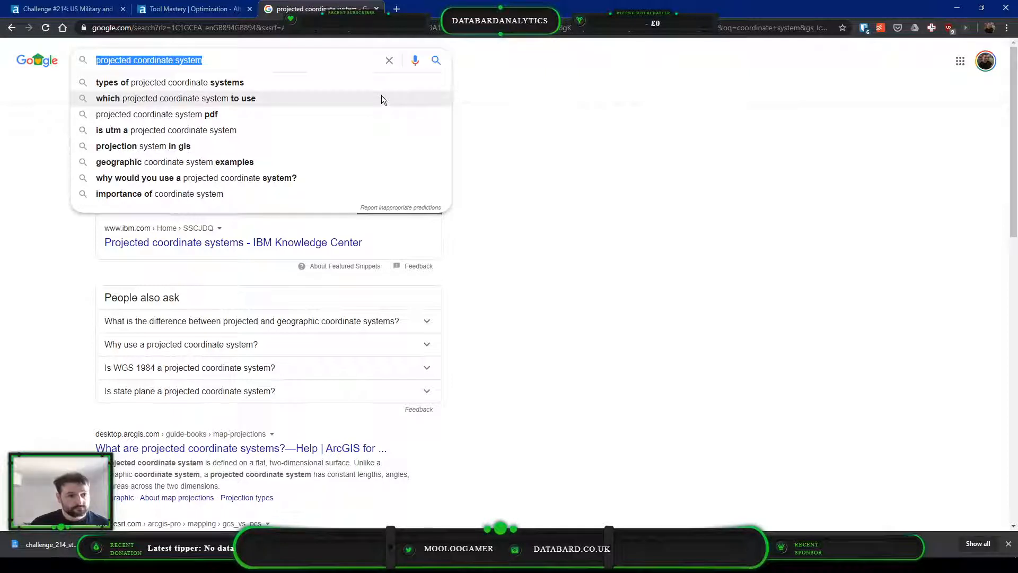
type("project")
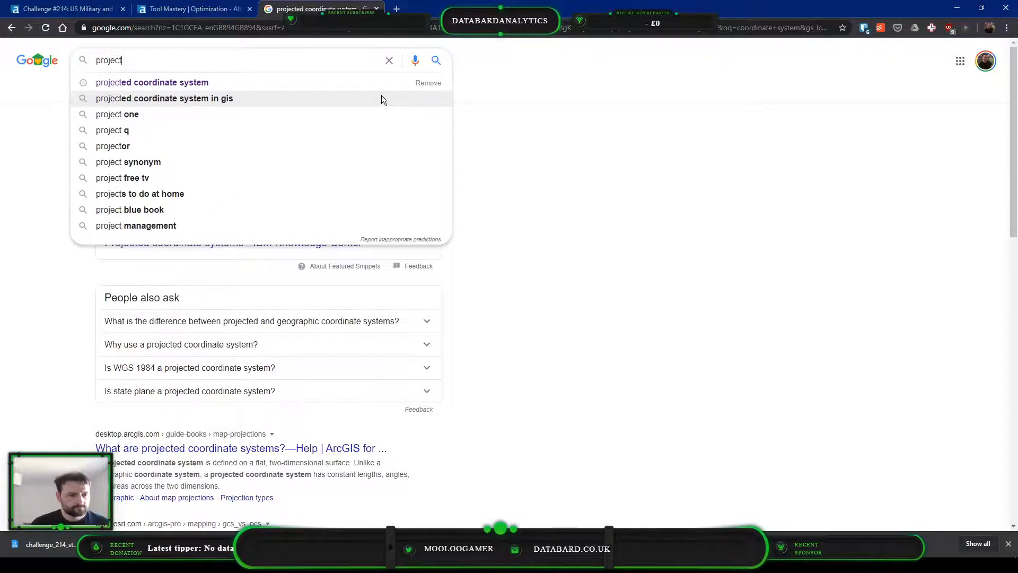
type("ion n")
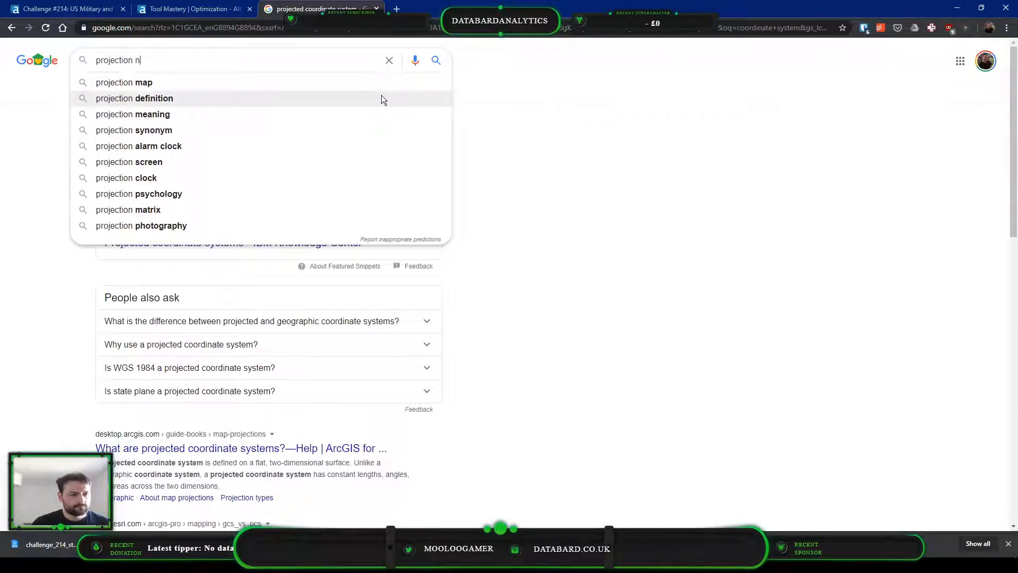
type("ames")
left_click(381, 96)
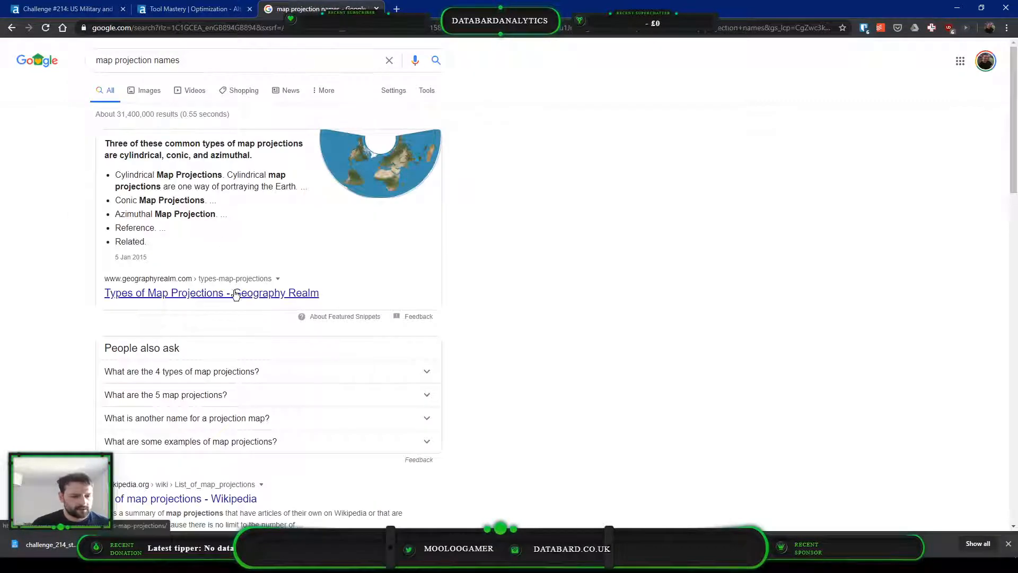
Open the Geography Realm article "Types of Map Projections" in a background tab and look through the remaining search results
middle_click(233, 295)
scroll(482, 290, "down", 5)
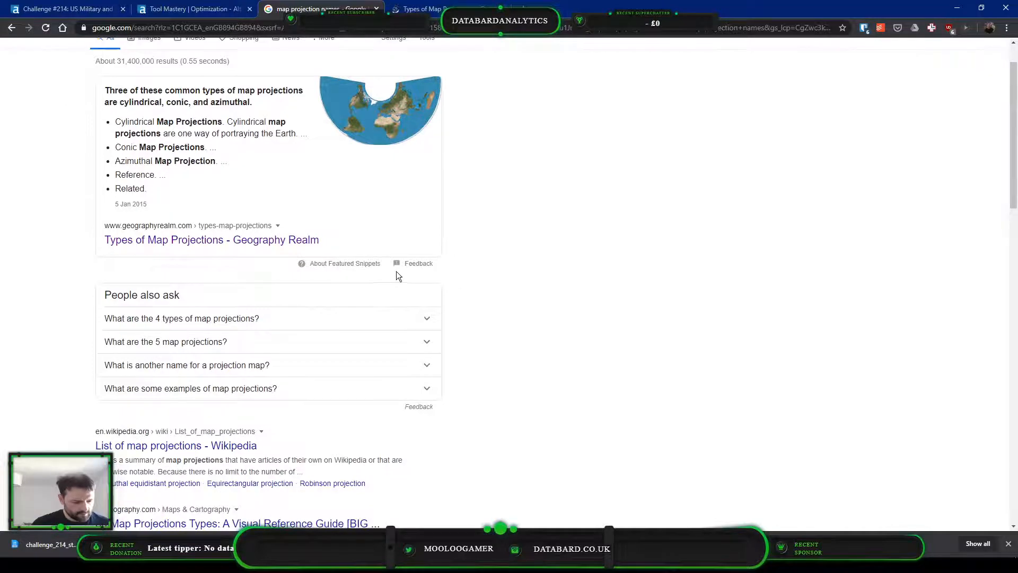
scroll(541, 271, "down", 8)
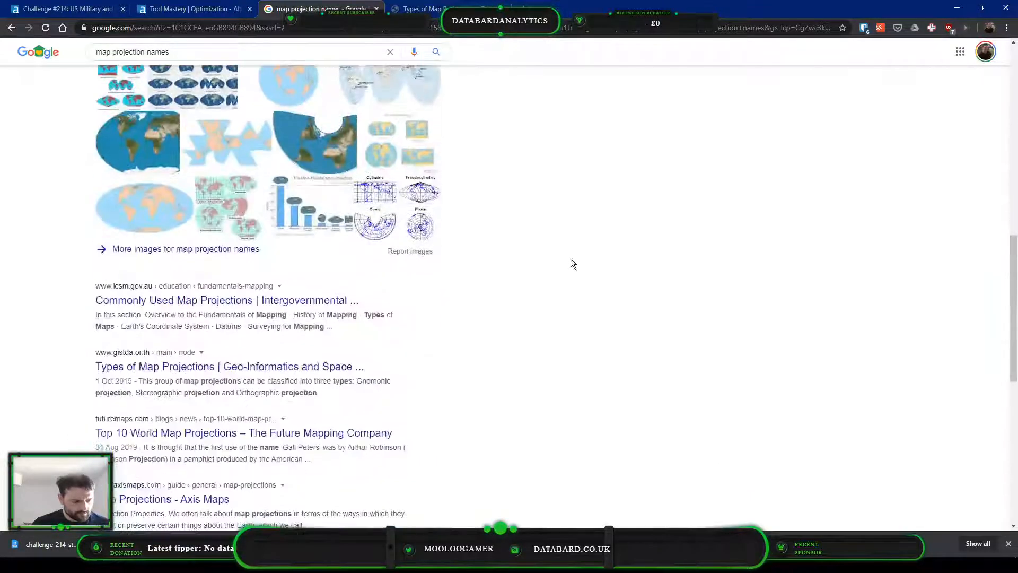
scroll(243, 273, "down", 5)
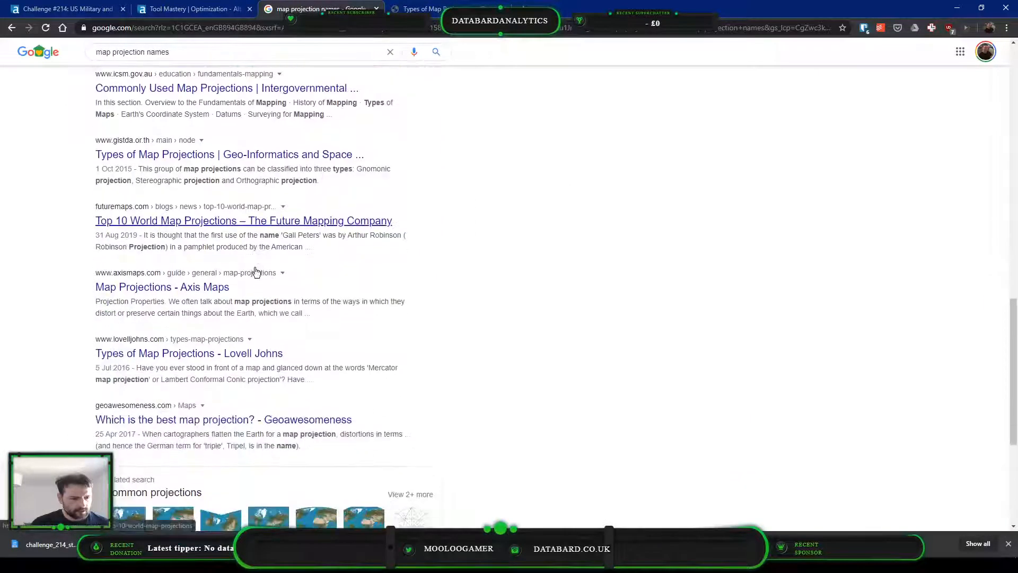
Skim the remaining search results and the Geography Realm article for projection types that match the peak coordinates
scroll(332, 197, "down", 3)
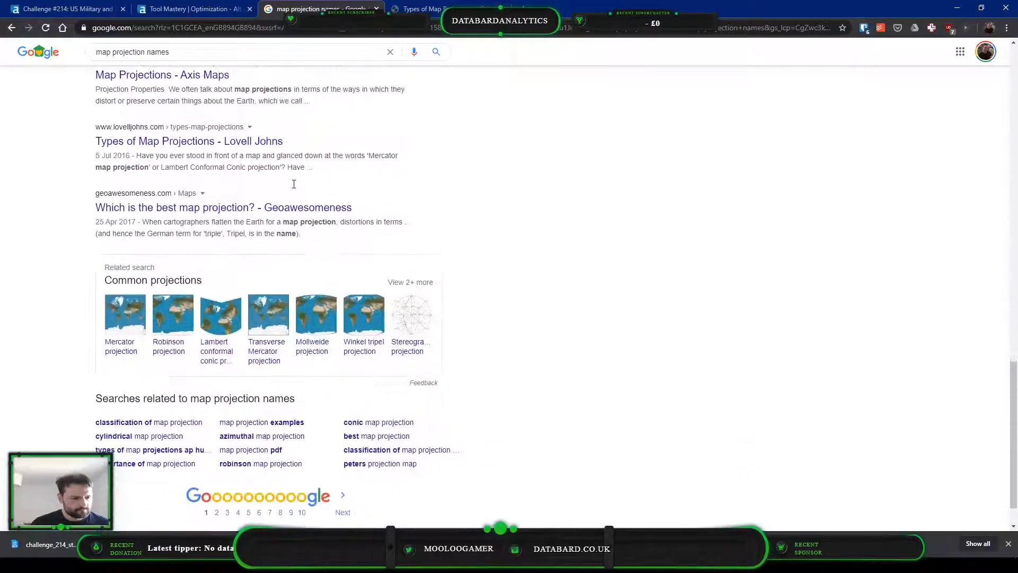
key("ctrl+Tab")
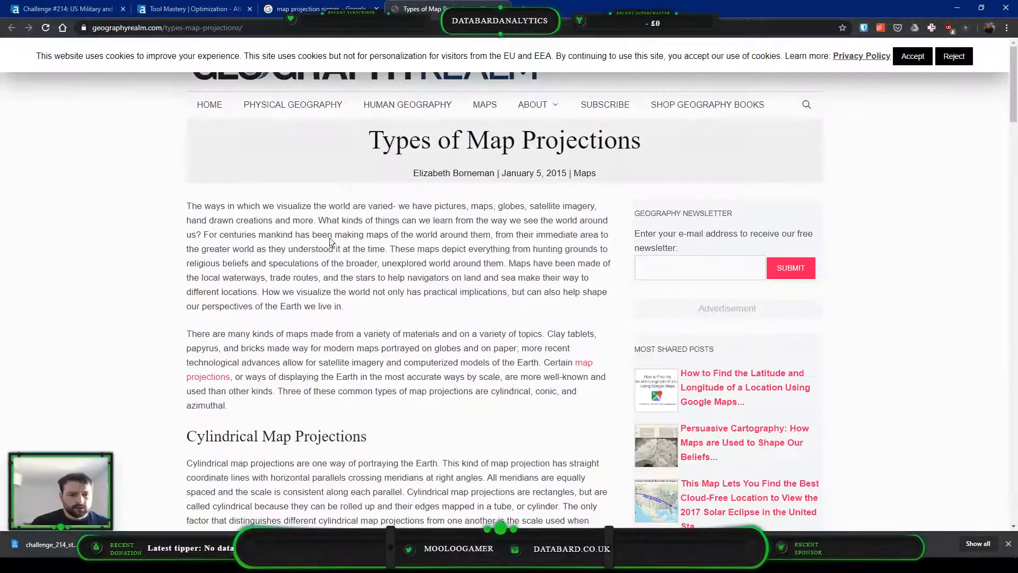
scroll(423, 295, "down", 15)
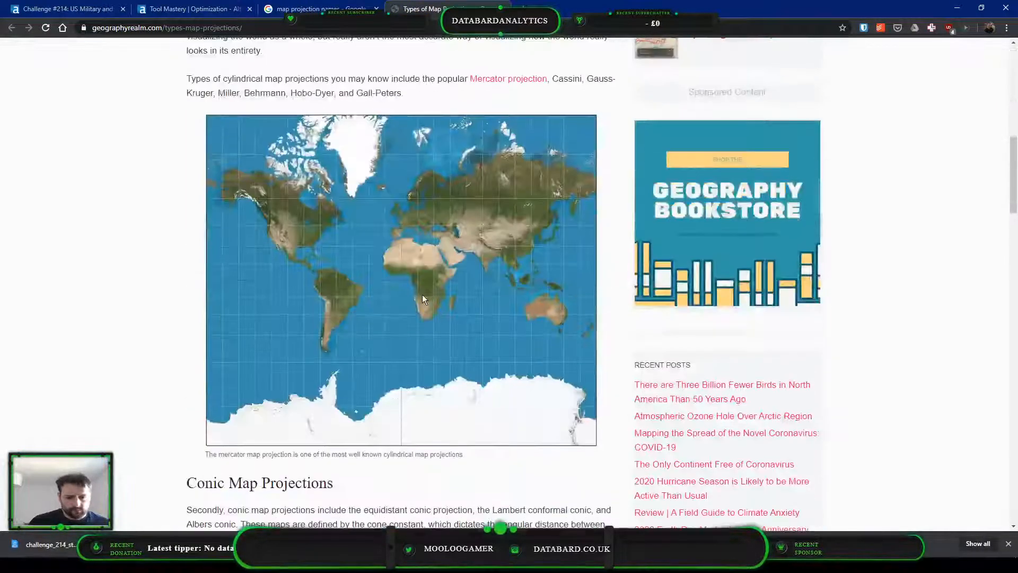
scroll(423, 295, "down", 20)
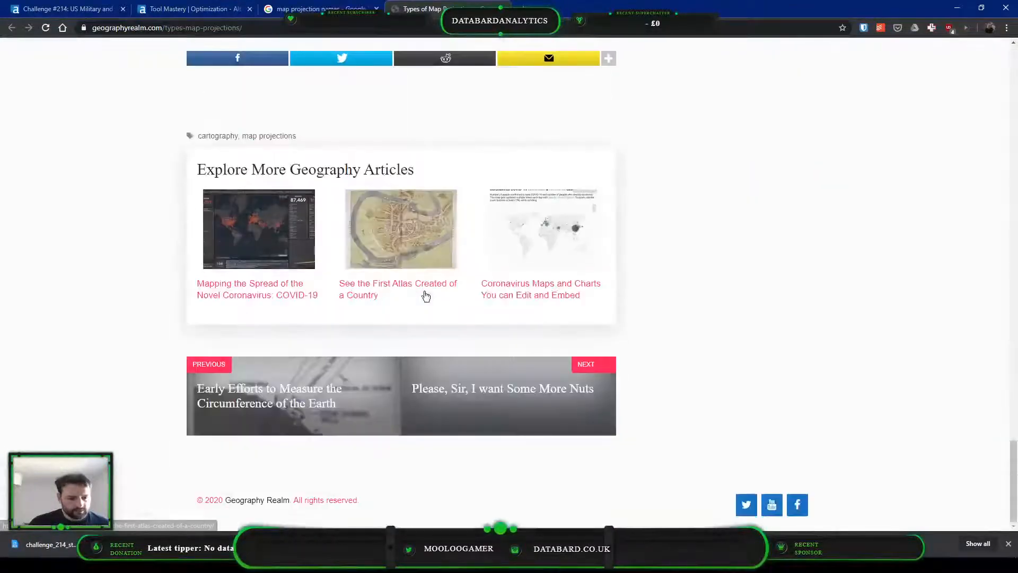
key("Home")
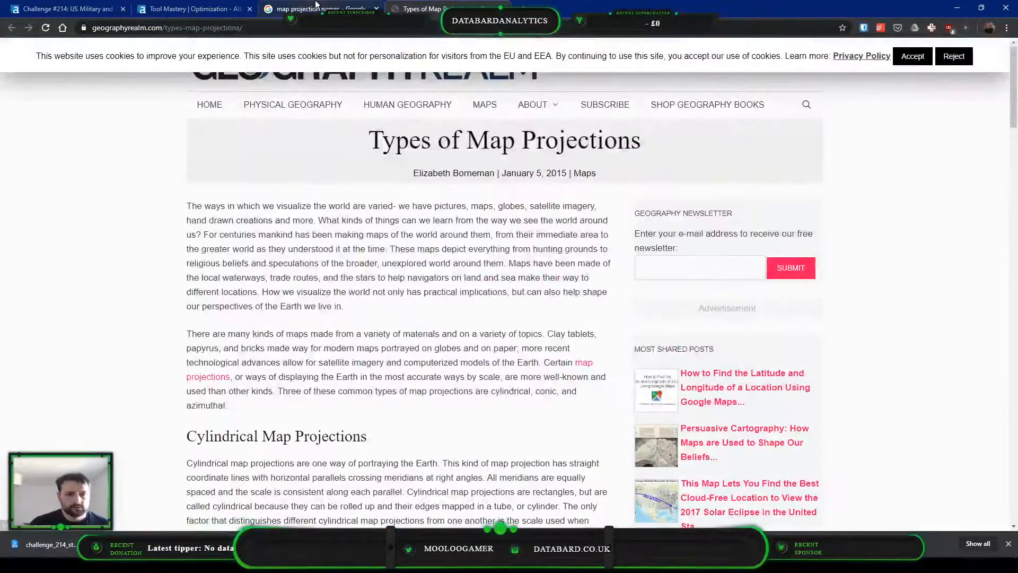
Cancel the projection dialog in Alteryx, copy the first record's Coordinates value, and search Google for "33.5° N, 85.8° W" instead of the map projection names
key("ctrl+shift+Tab")
triple_click(150, 52)
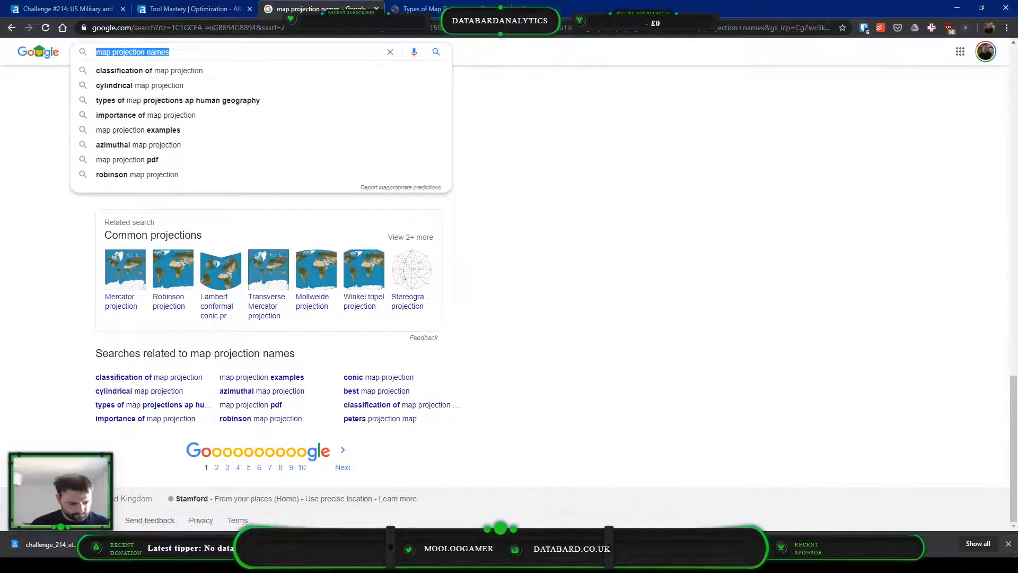
key("alt+Tab")
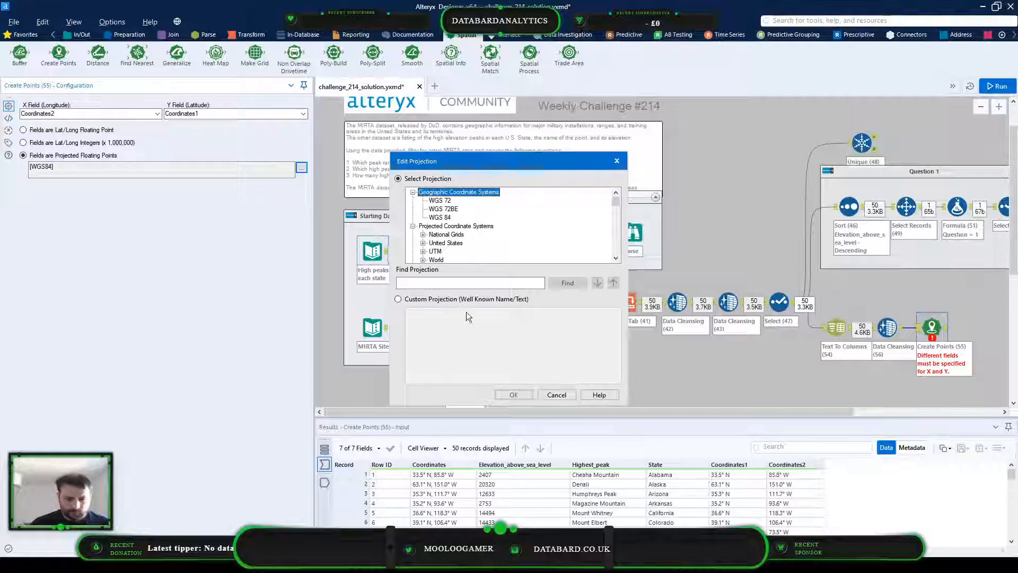
left_click(555, 393)
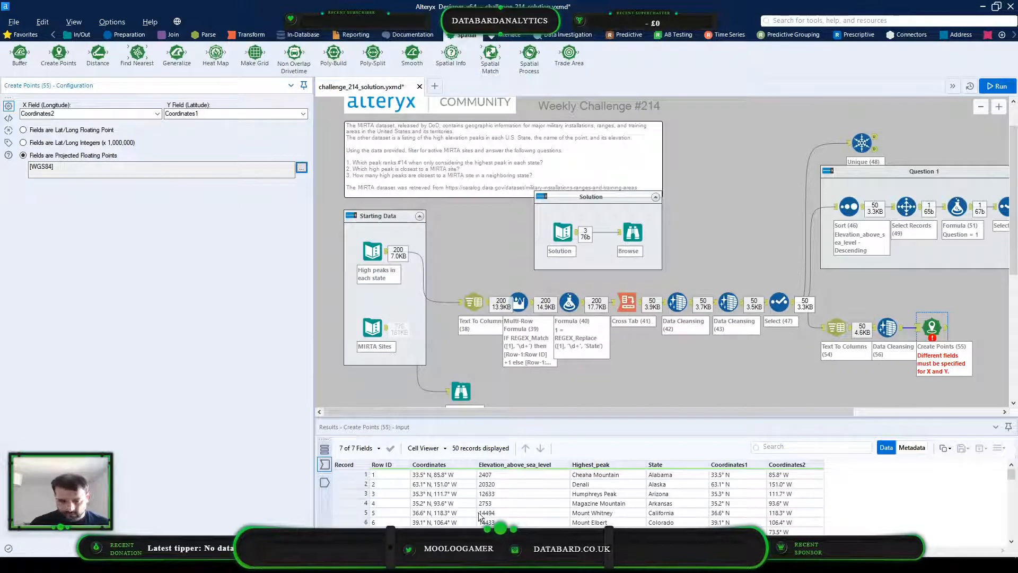
left_click(466, 476)
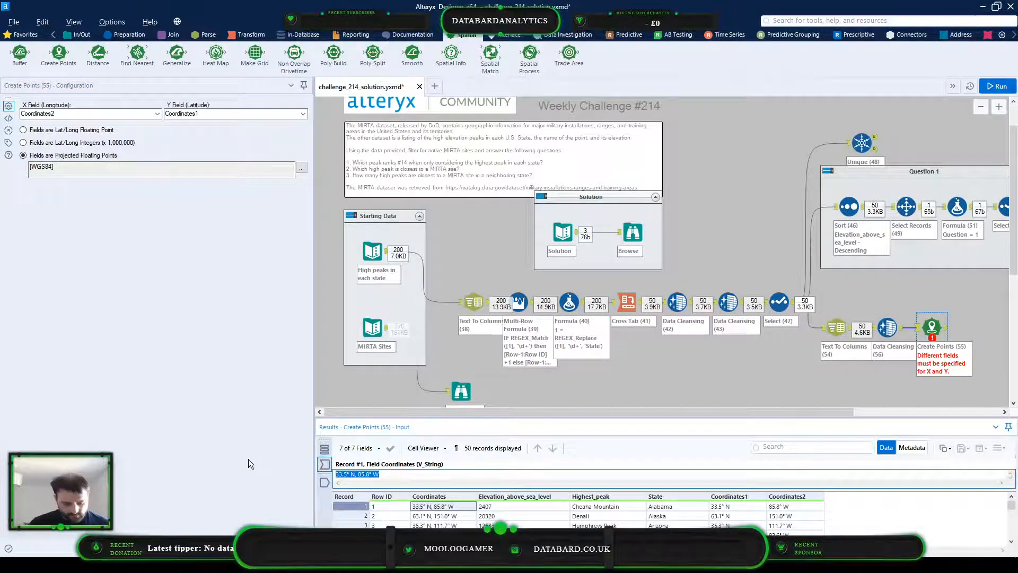
key("ctrl+c")
key("alt+Tab")
key("ctrl+v")
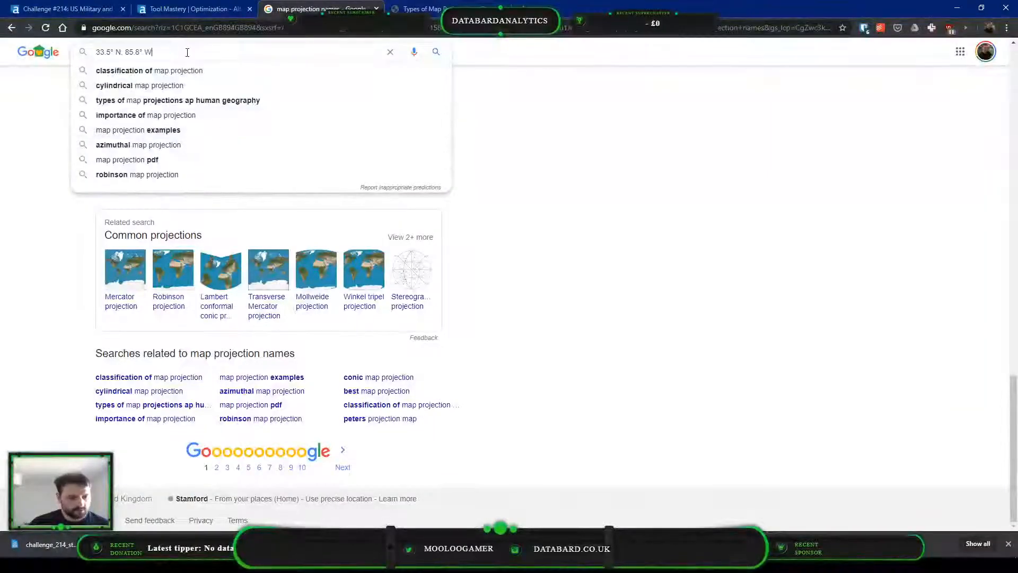
key("Return")
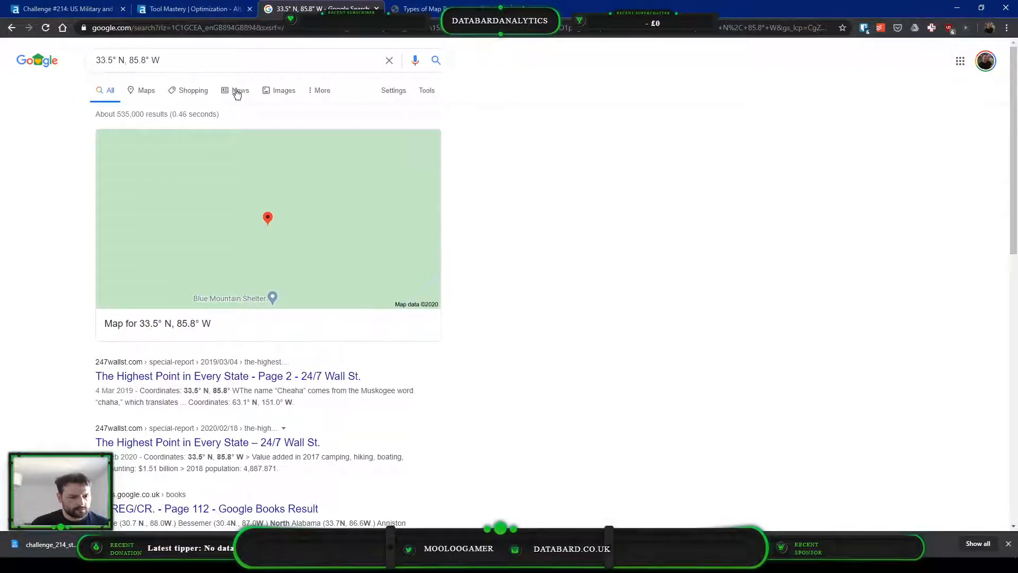
Refine the Google query to "33.5° N, 85.8° W coordinate system name"
left_click(240, 60)
type("syst")
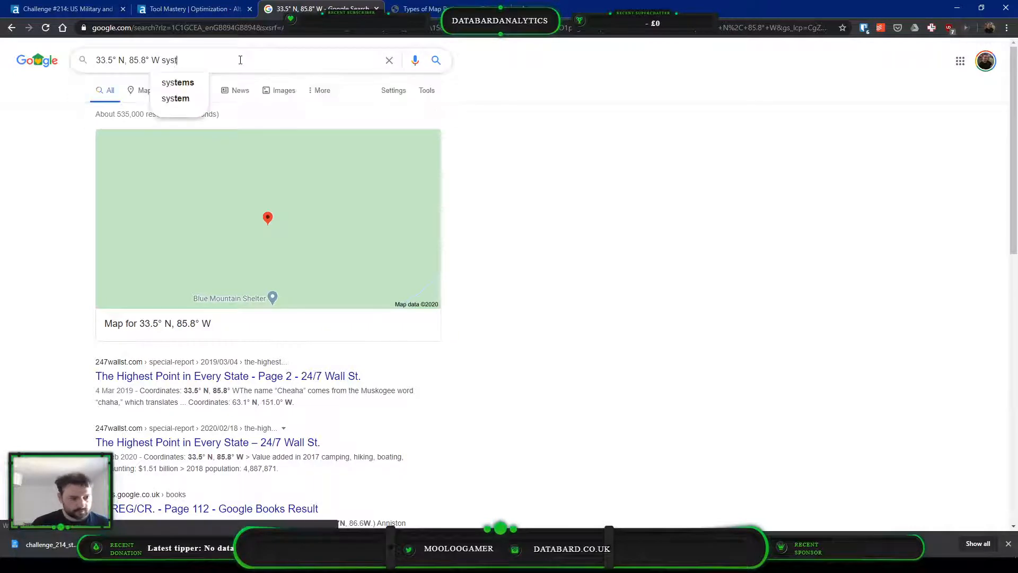
type("em name")
key("Return")
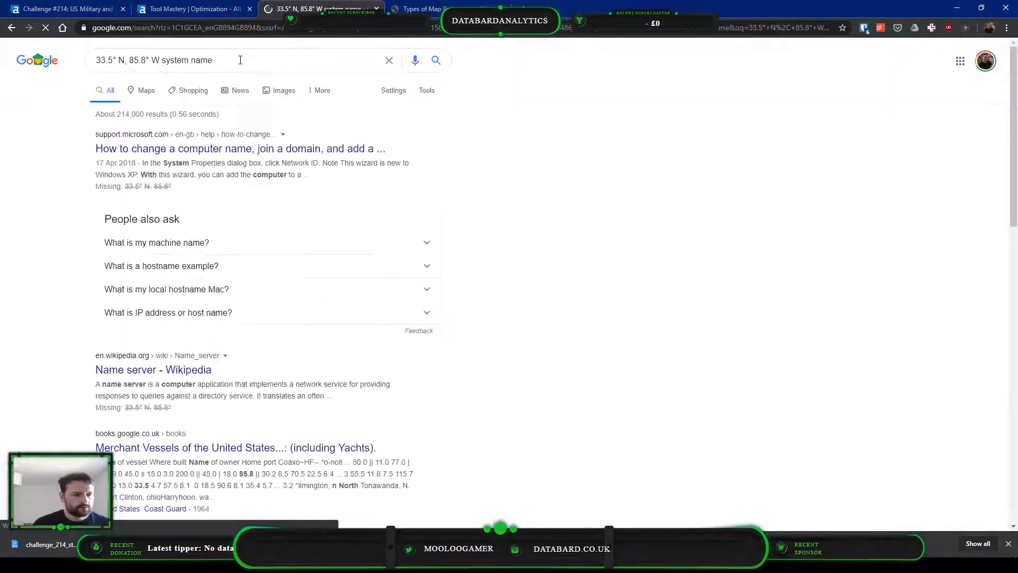
left_click(163, 60)
type("coordiate")
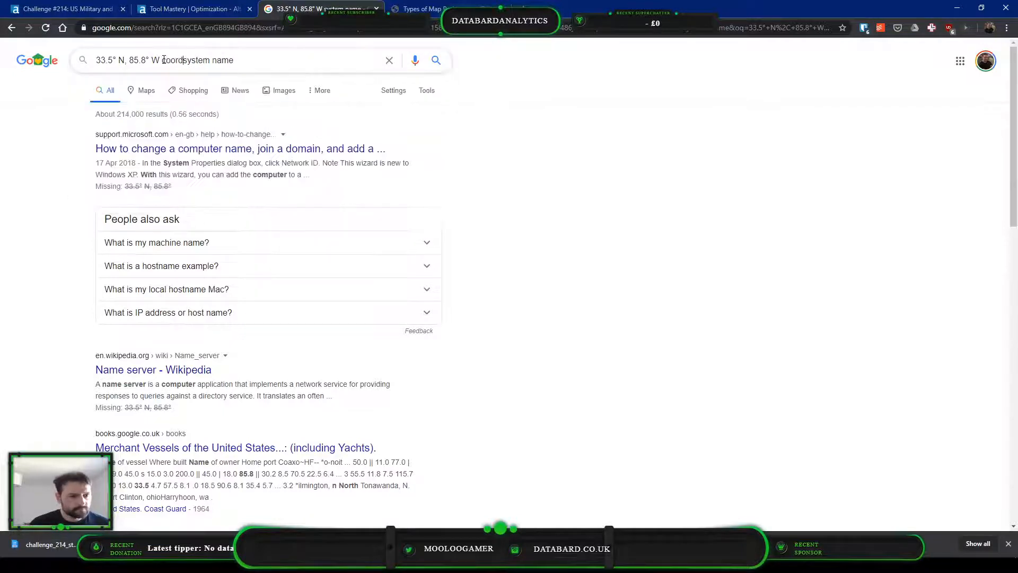
key("Return")
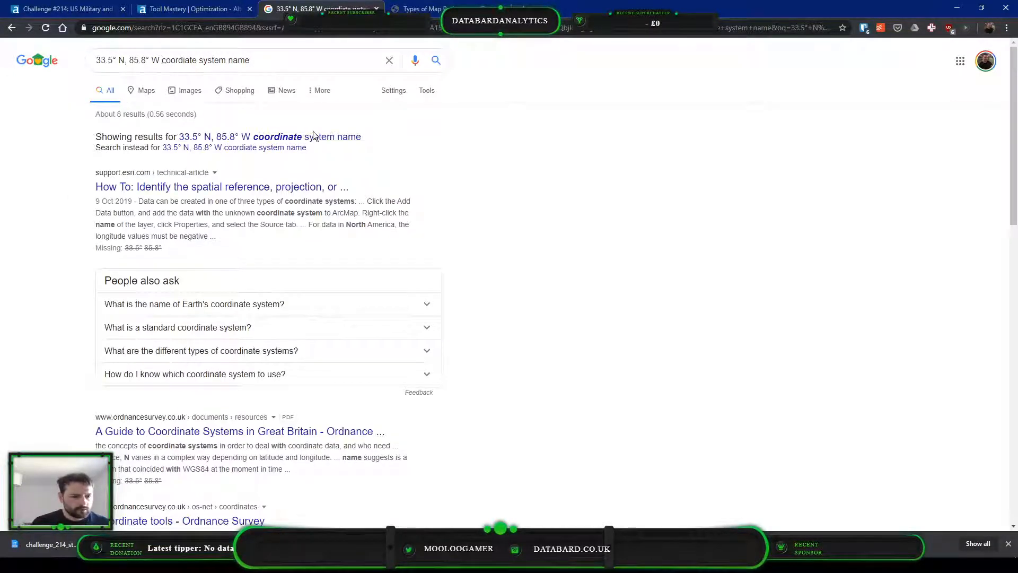
Open Esri's article on identifying a dataset's coordinate system, accept its cookies, and examine how geographic coordinates are defined
left_click(323, 186)
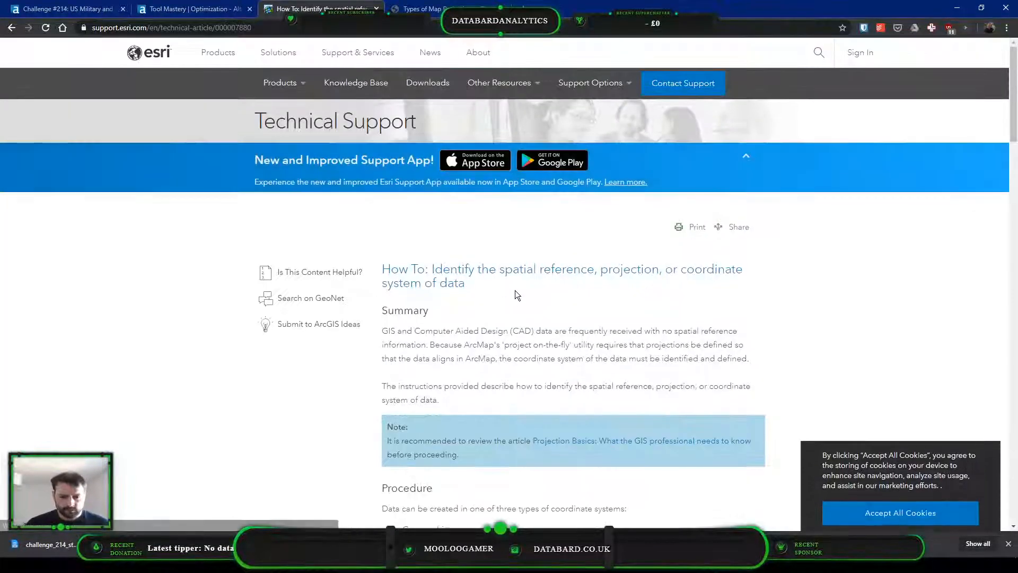
scroll(514, 291, "down", 1)
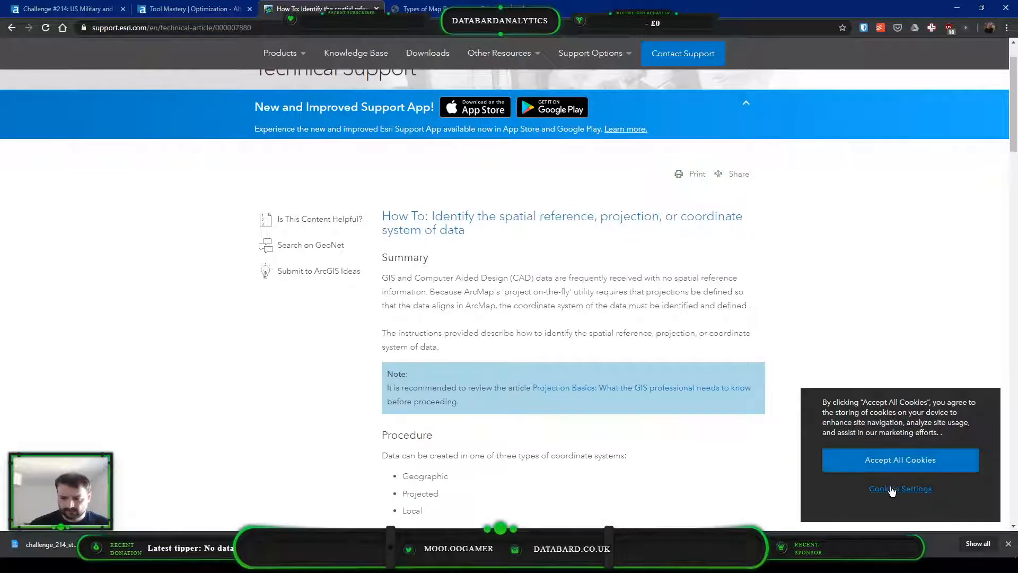
left_click(857, 460)
scroll(631, 369, "down", 2)
scroll(350, 318, "down", 1)
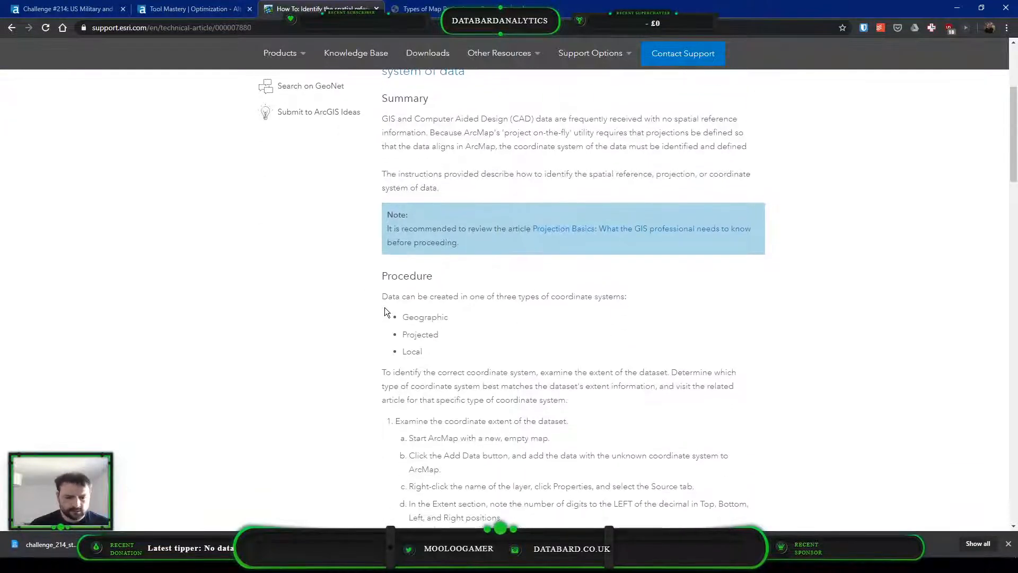
scroll(485, 217, "down", 1)
scroll(486, 135, "down", 4)
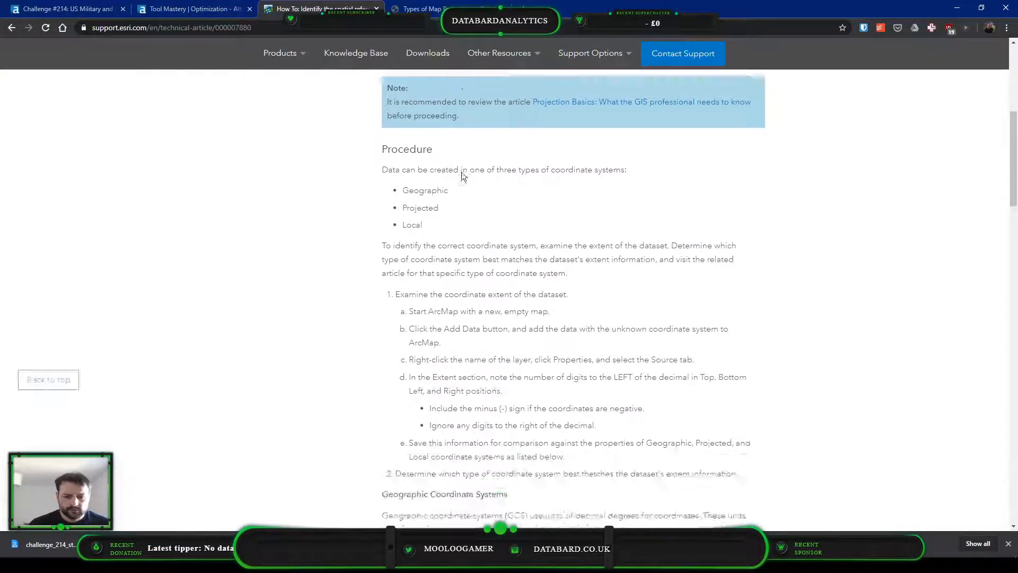
scroll(527, 184, "down", 6)
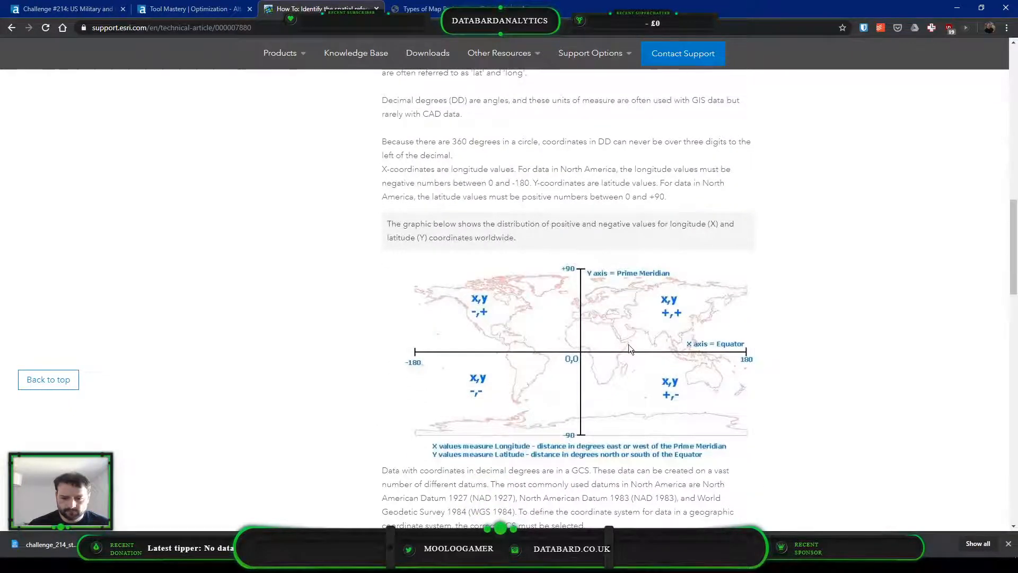
scroll(523, 306, "down", 1)
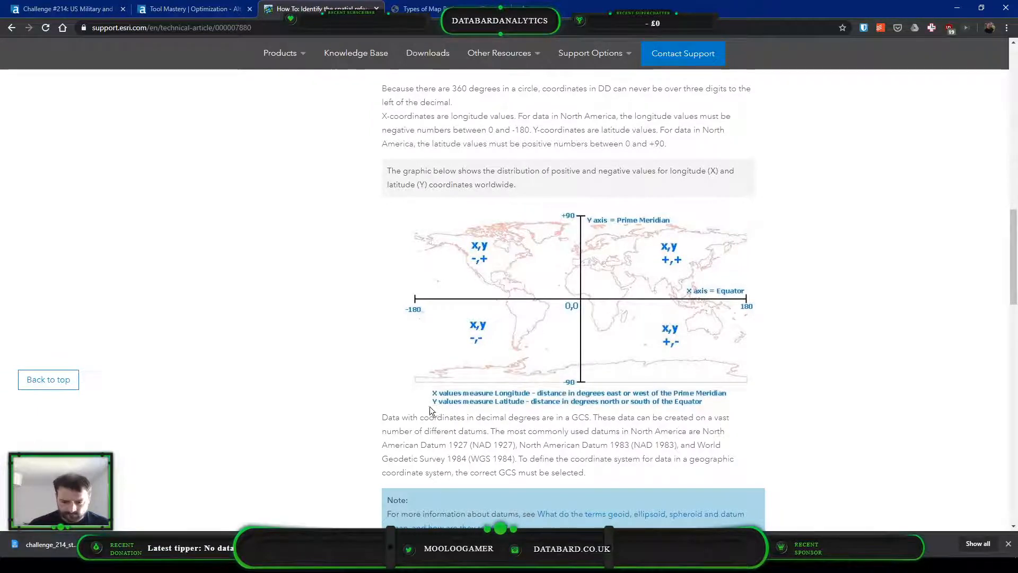
scroll(528, 354, "down", 2)
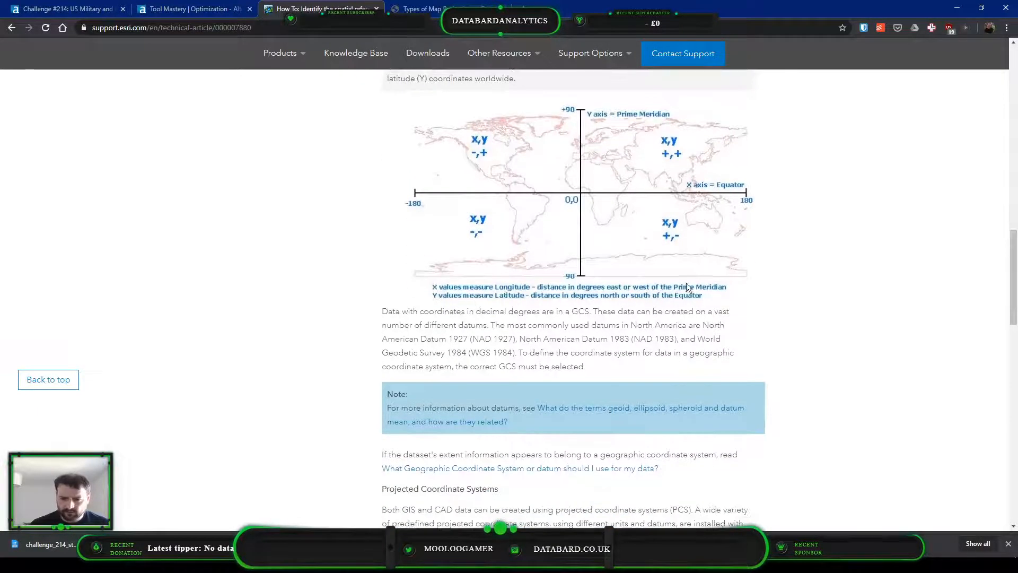
scroll(703, 378, "up", 1)
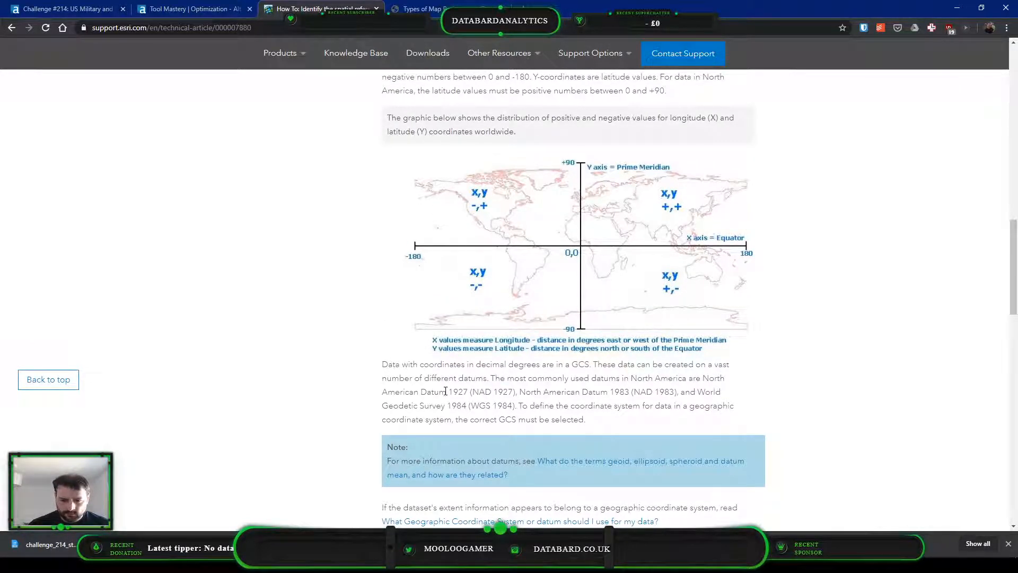
scroll(531, 393, "up", 1)
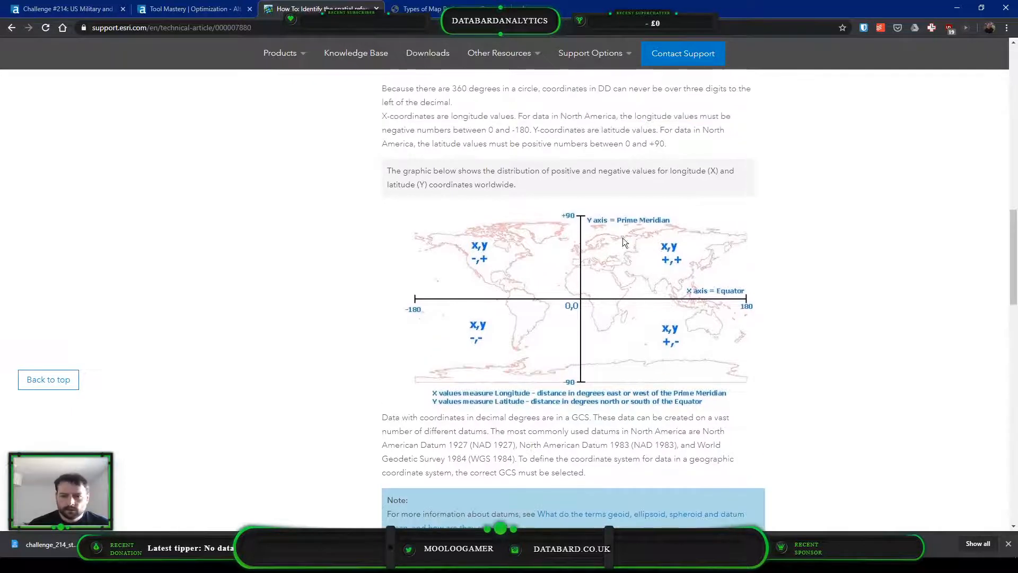
scroll(623, 198, "up", 1)
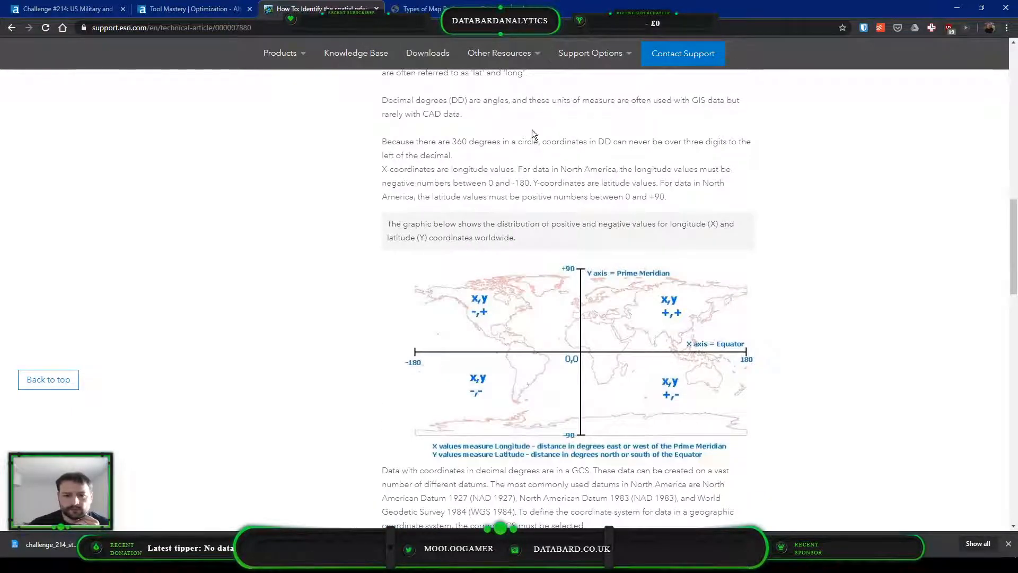
Copy the term "Decimal degrees" from the article's Geographic Coordinate Systems section
scroll(533, 135, "up", 1)
left_click_drag(399, 155, 424, 154)
key("ctrl+c")
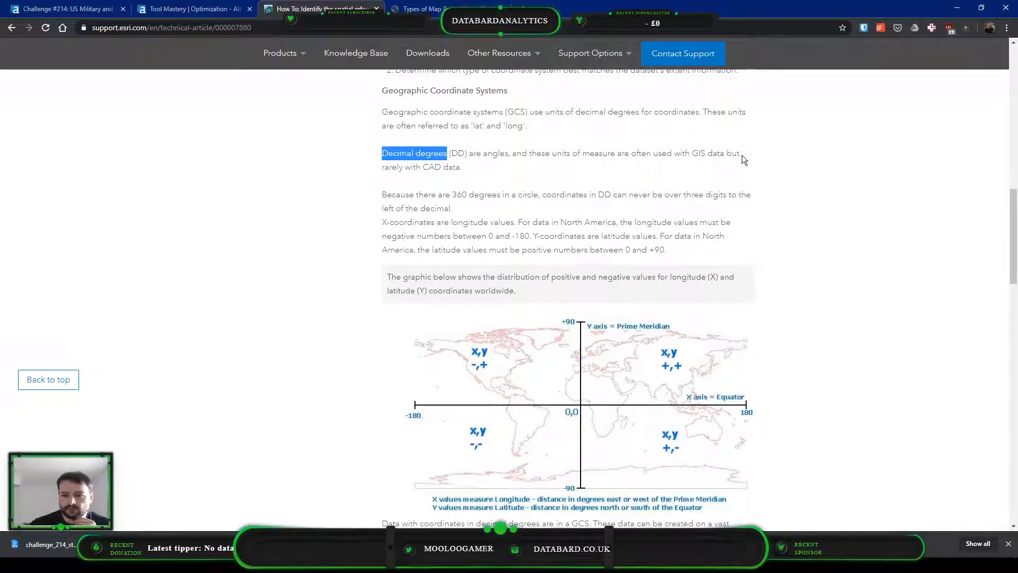
scroll(558, 138, "up", 1)
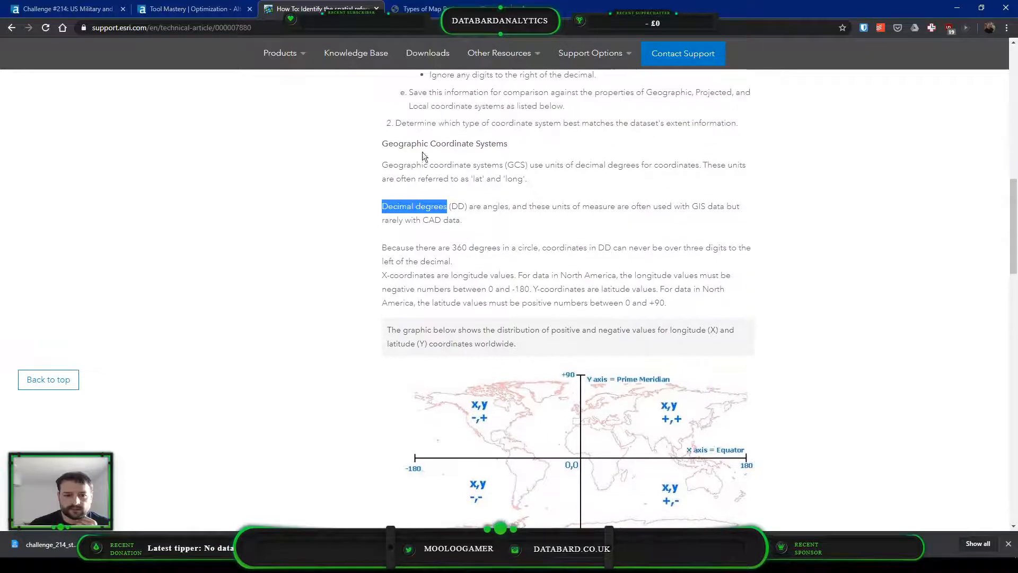
right_click(406, 203)
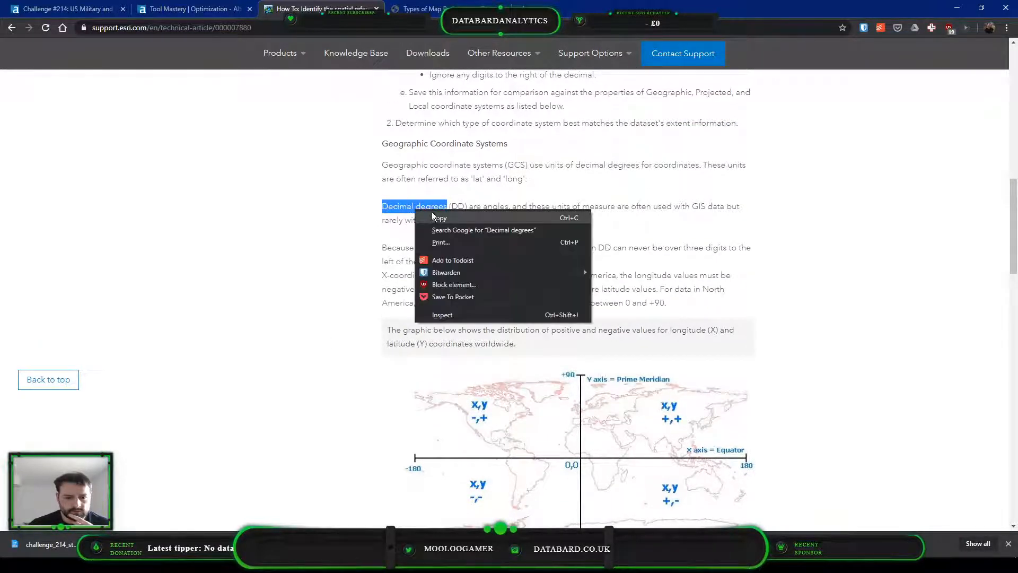
left_click(436, 219)
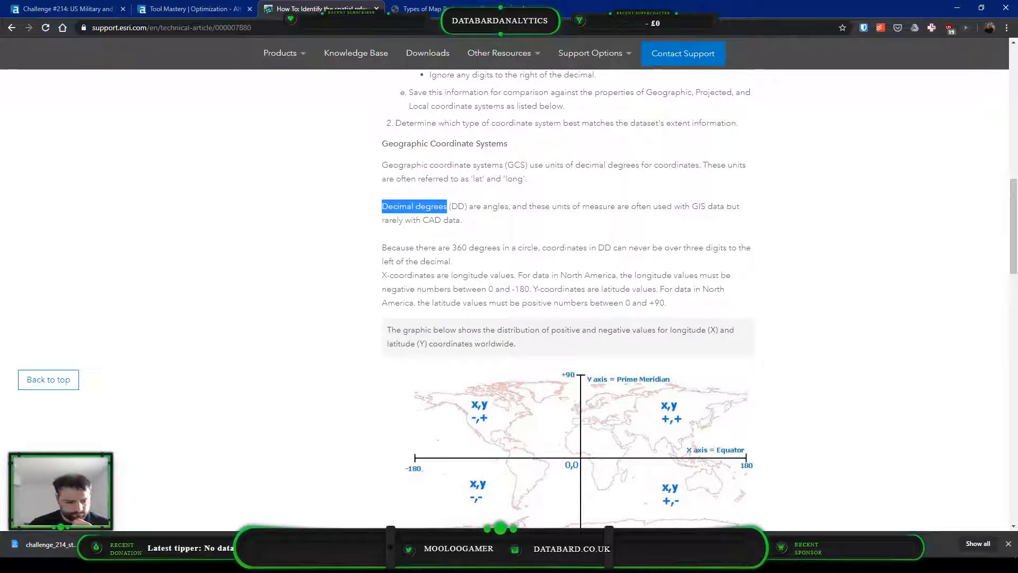
In Alteryx, search the Create Points tool's projection list for "Decimal degrees"
key("alt+Tab")
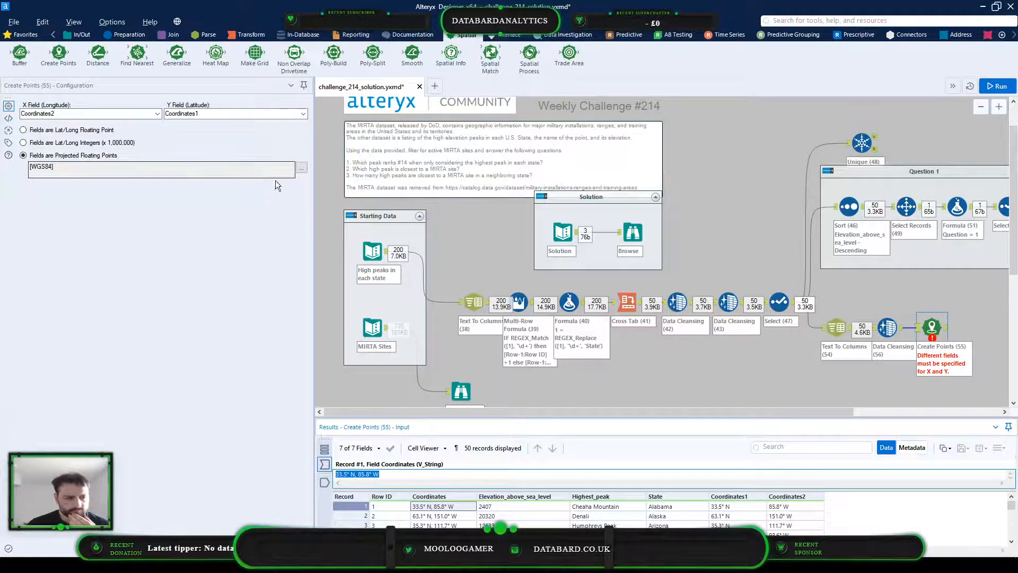
left_click(296, 167)
left_click(301, 167)
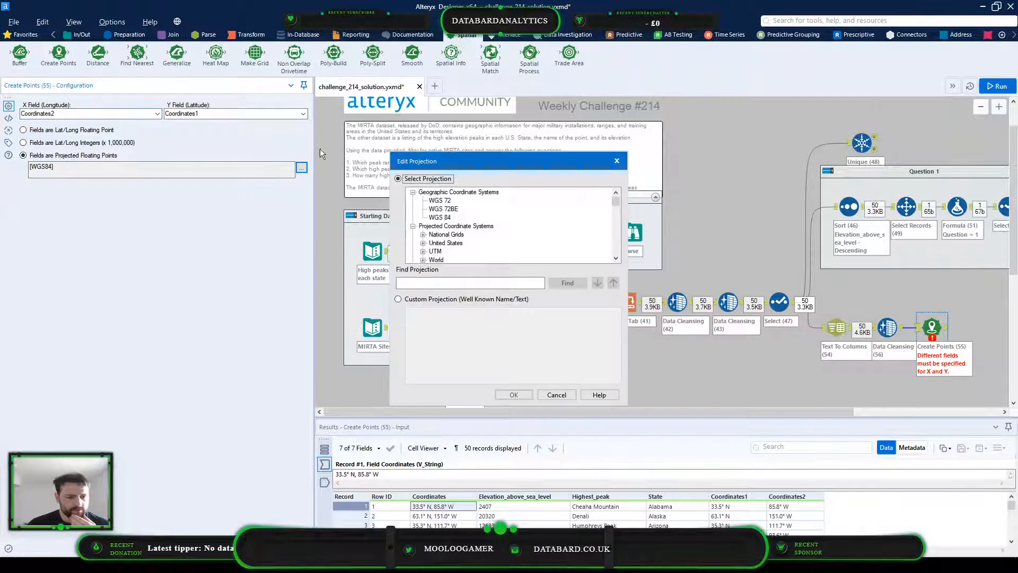
left_click(476, 285)
key("ctrl+v")
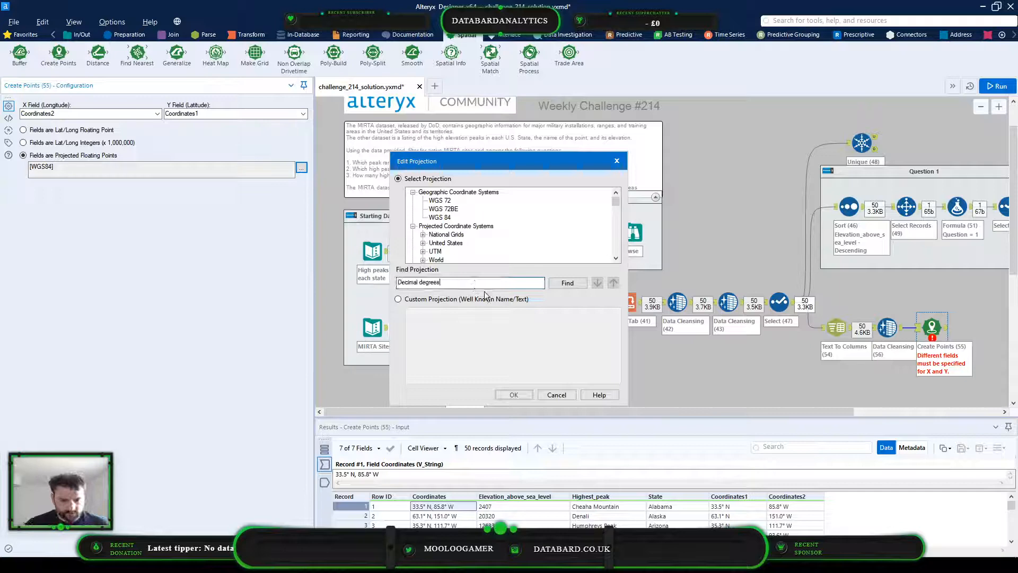
left_click(568, 282)
left_click(458, 282)
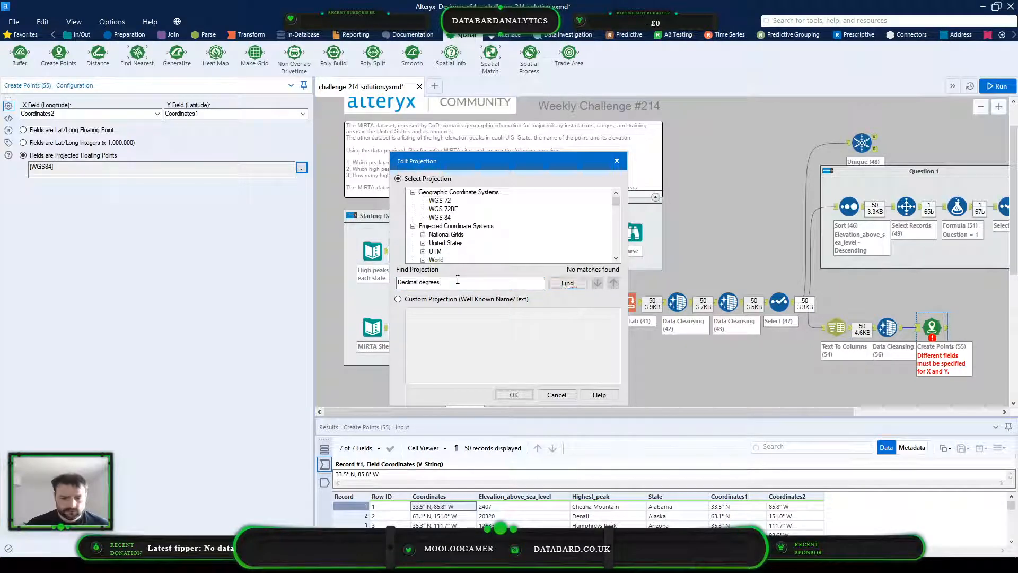
Switch to the Esri article, read its notes on decimal-degree data and common North American datums, and copy the term "WGS 1984"
key("alt+Tab")
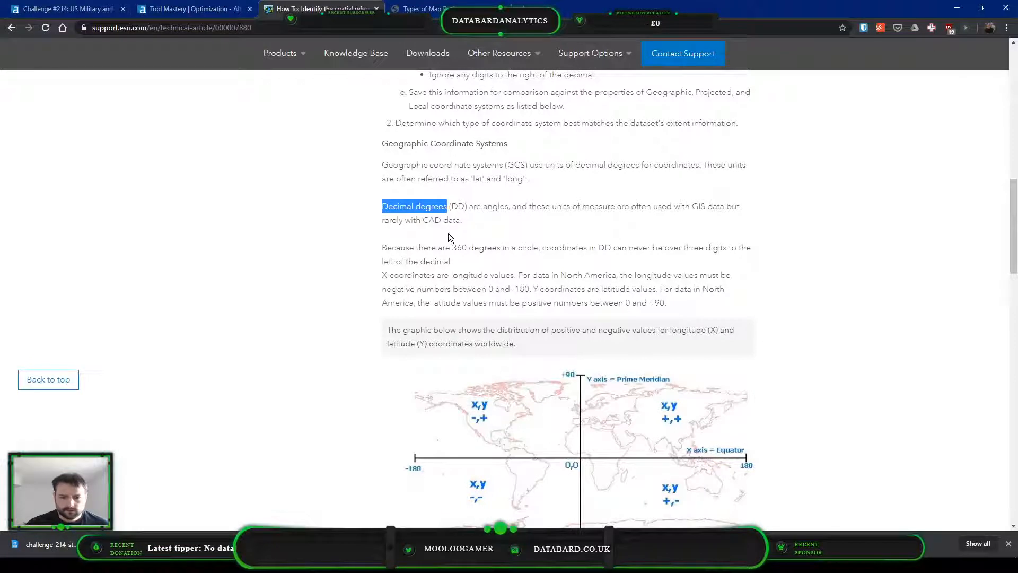
scroll(599, 204, "down", 1)
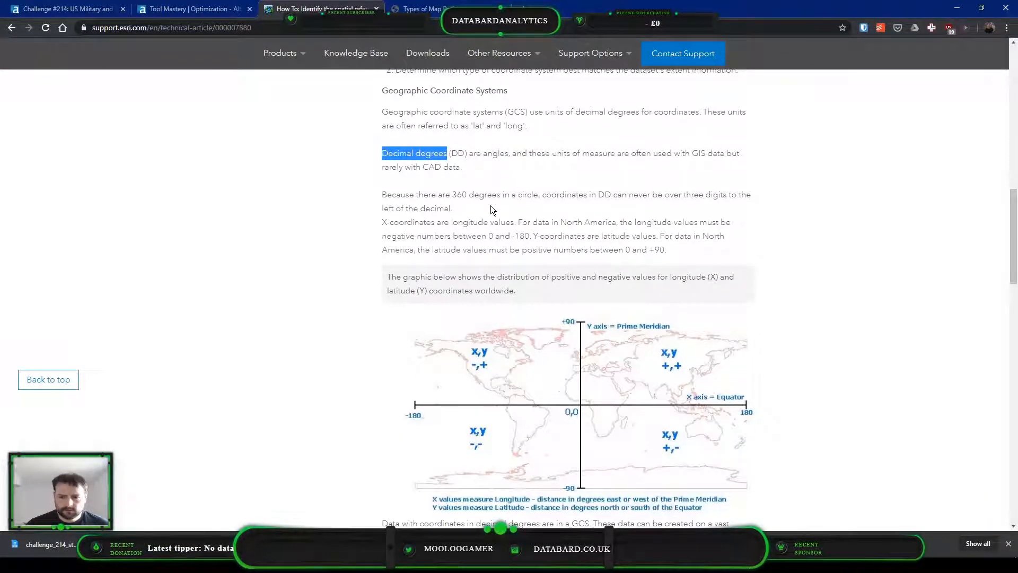
scroll(491, 207, "down", 1)
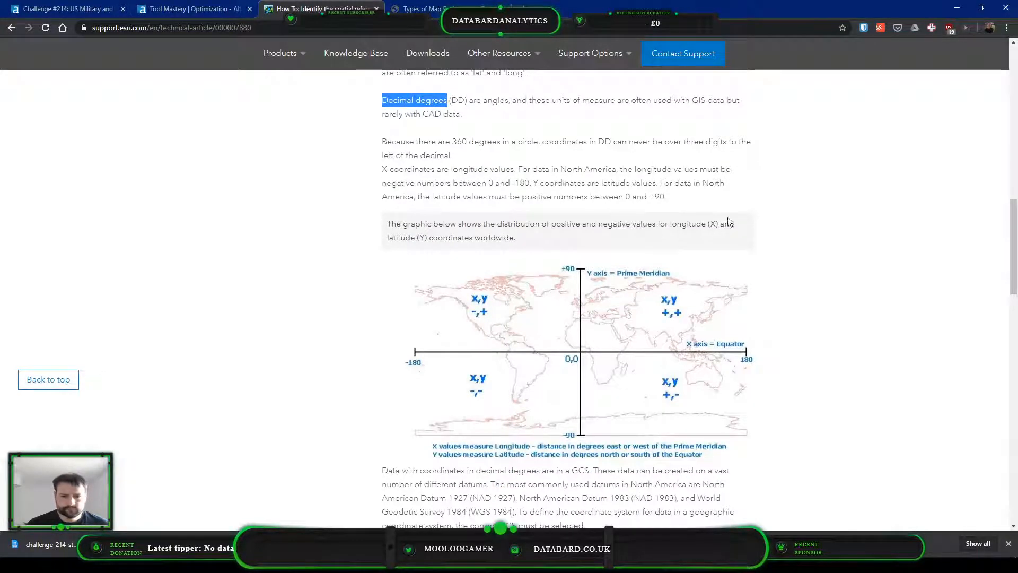
scroll(714, 202, "down", 1)
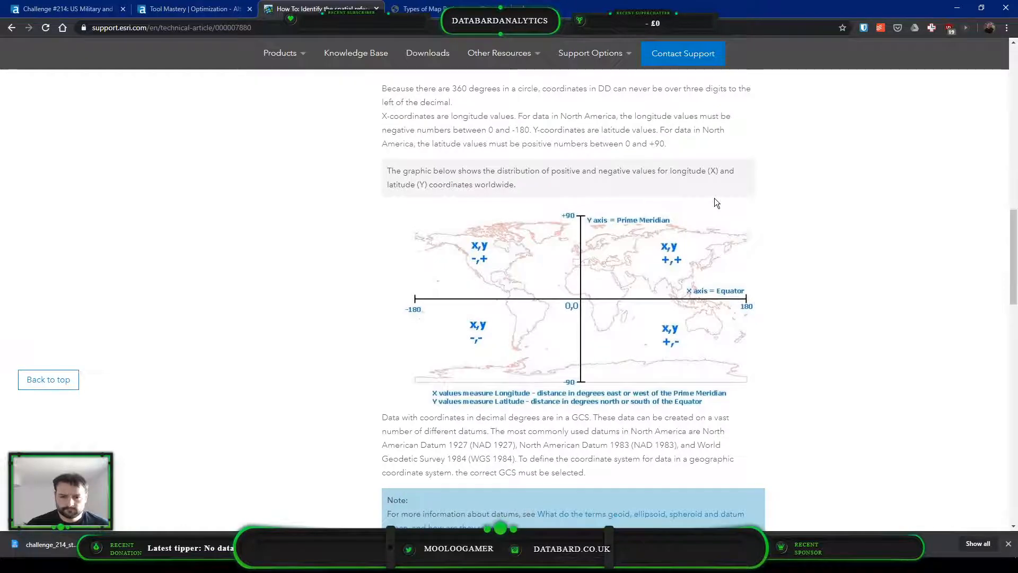
scroll(714, 198, "down", 5)
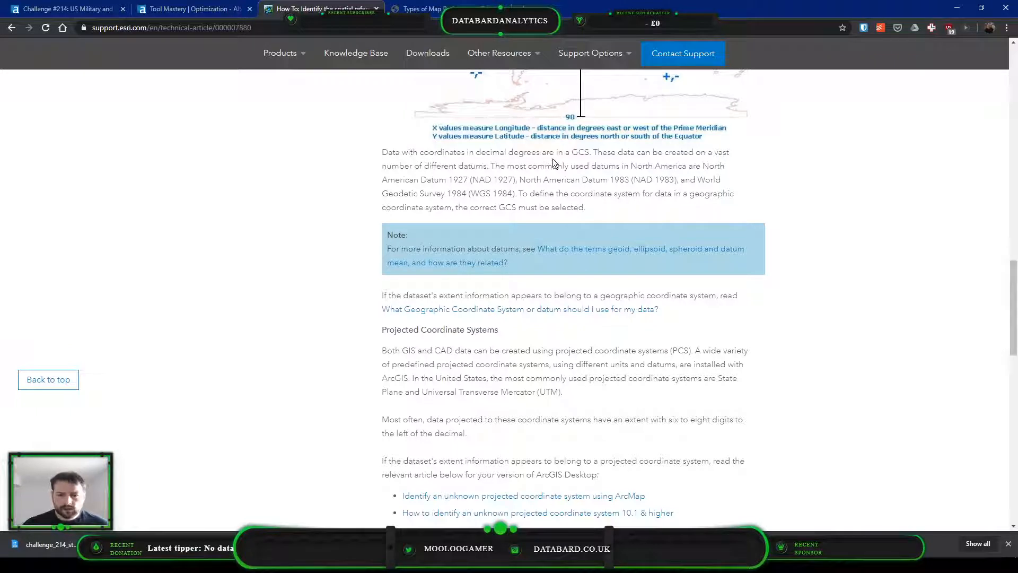
scroll(553, 162, "up", 1)
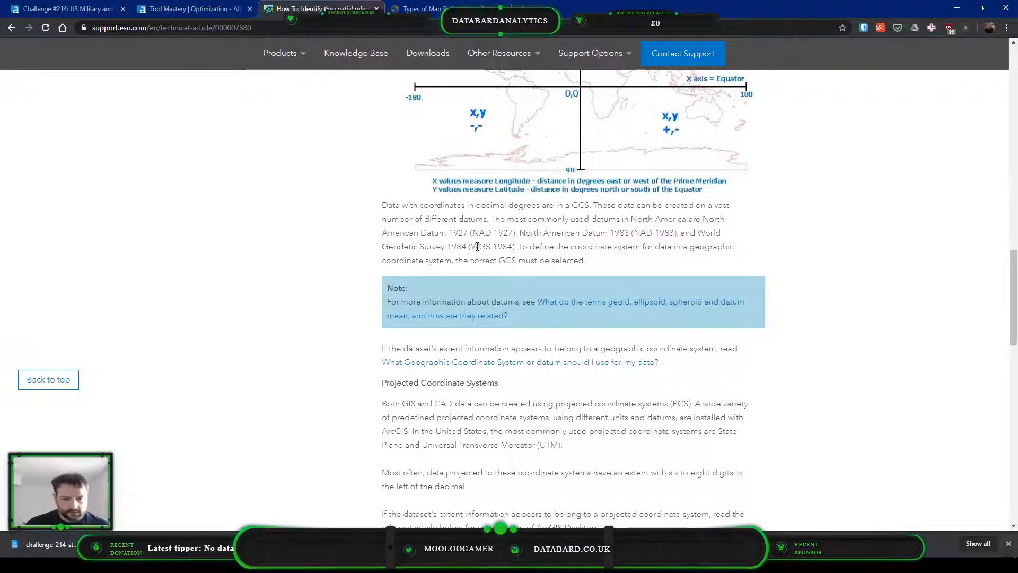
left_click_drag(471, 247, 513, 247)
right_click(511, 256)
left_click(524, 264)
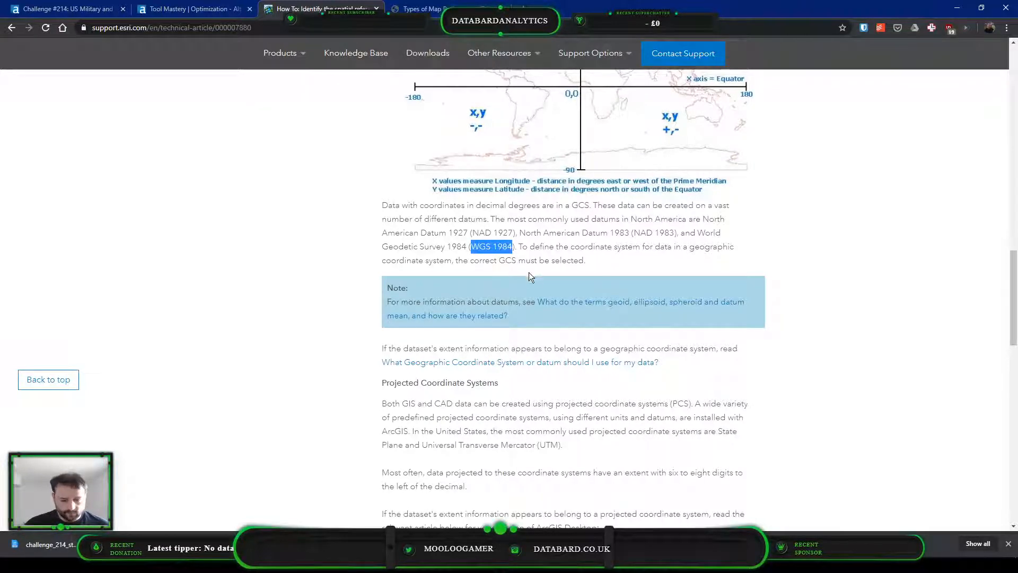
In Alteryx's projection list, select WGS 84 and look into the State Plane group under United States projected coordinate systems
key("alt+Tab")
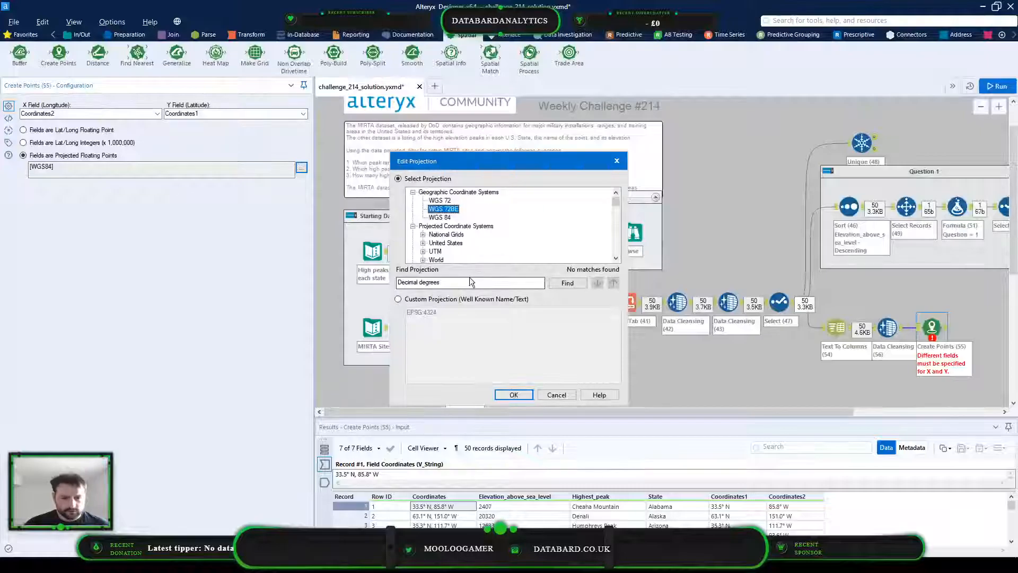
left_click(440, 217)
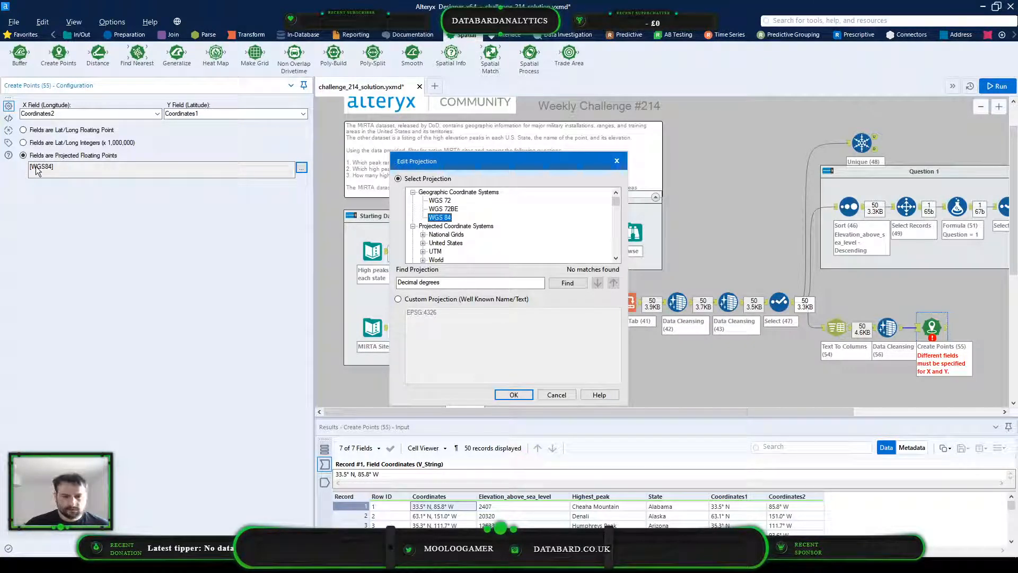
scroll(509, 227, "up", 10)
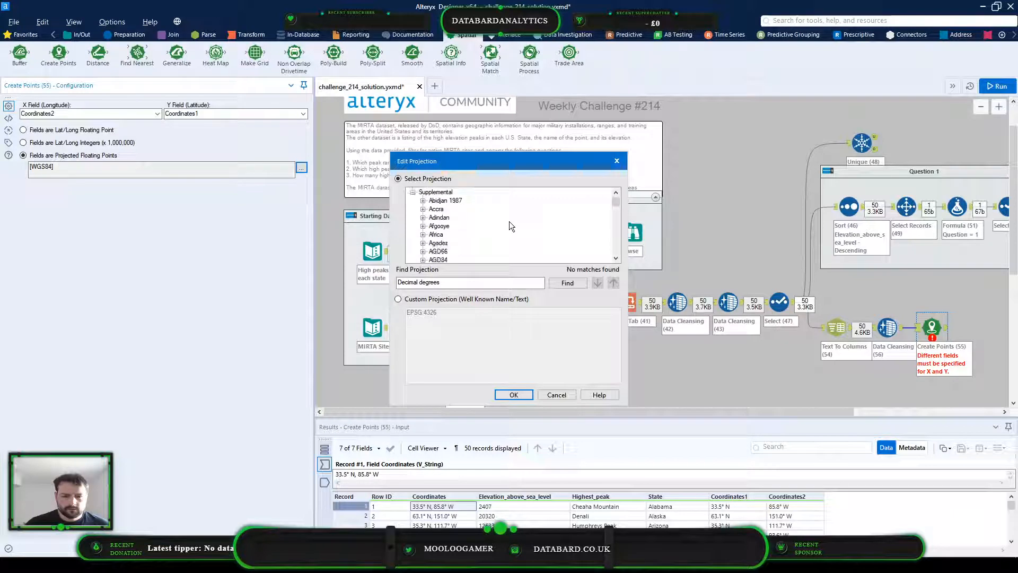
scroll(510, 225, "down", 10)
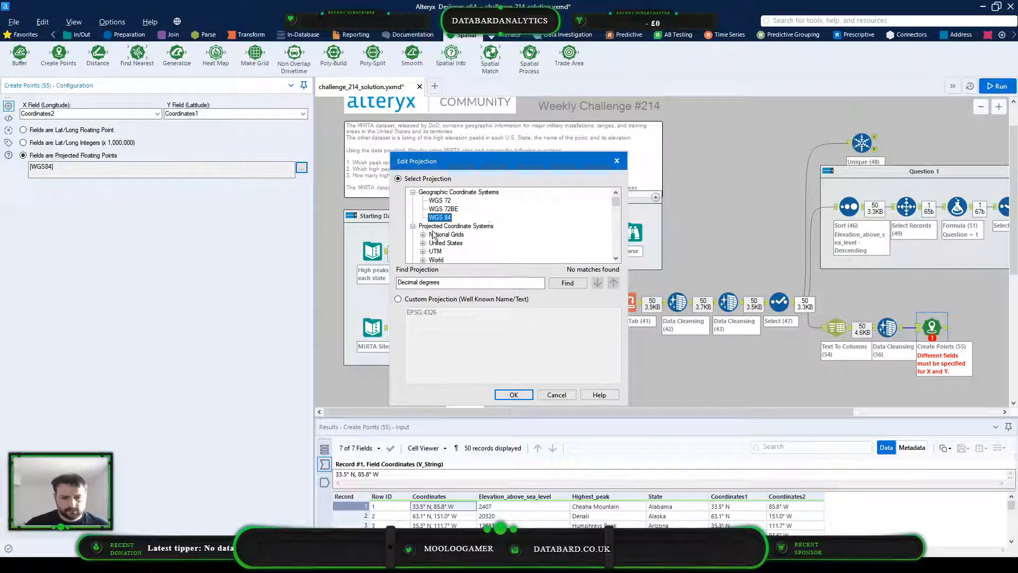
left_click(423, 242)
scroll(424, 241, "down", 1)
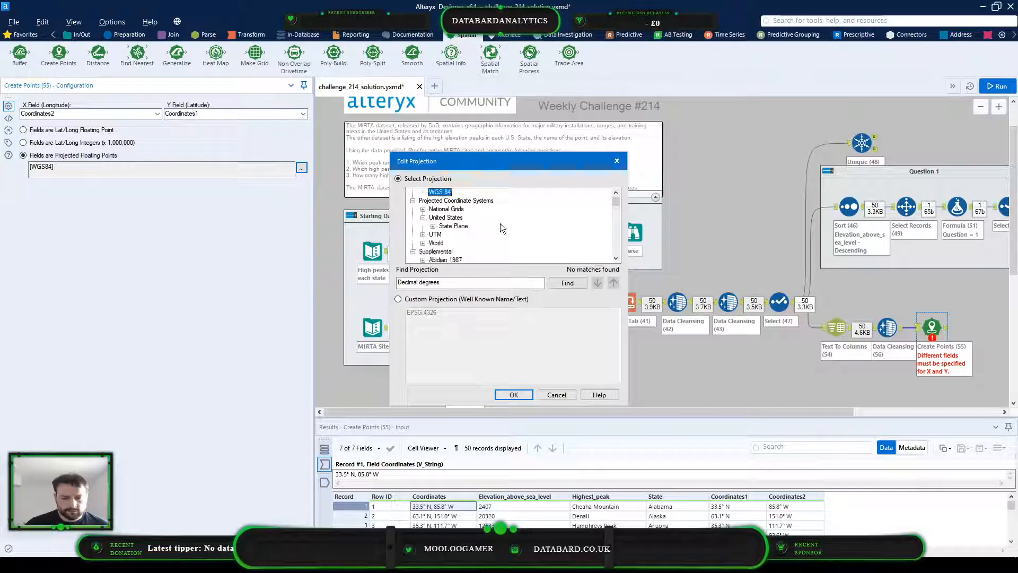
left_click(433, 226)
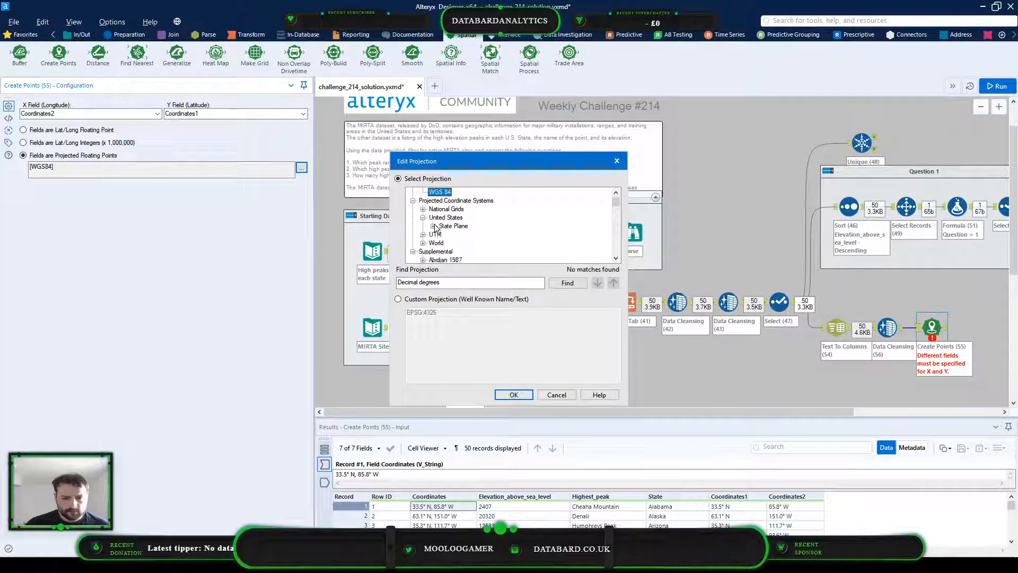
Recheck the datum names in the Esri article, and try to choose NAD83 under United States State Plane in the Create Points projection list
key("alt+Tab")
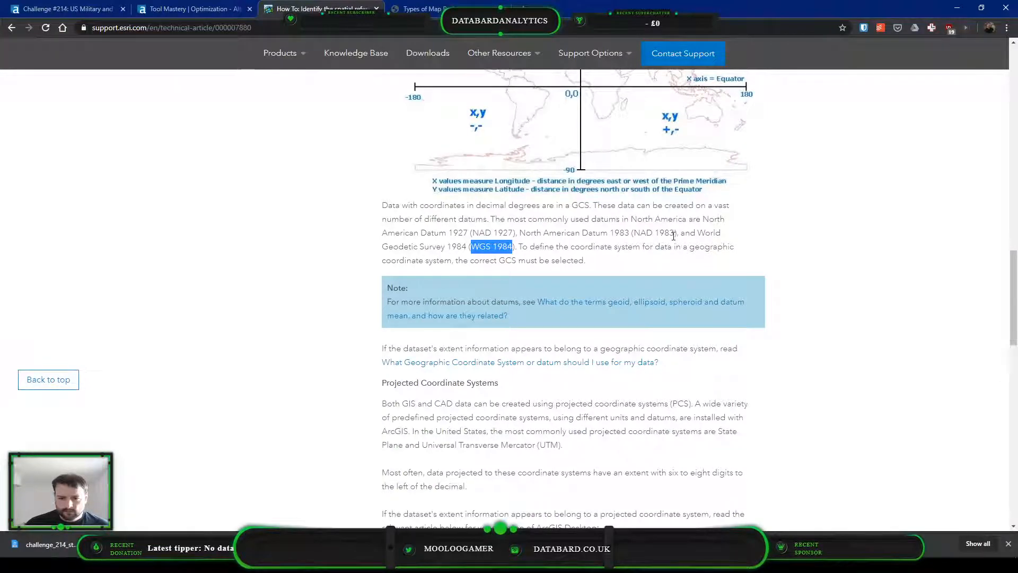
key("alt+Tab")
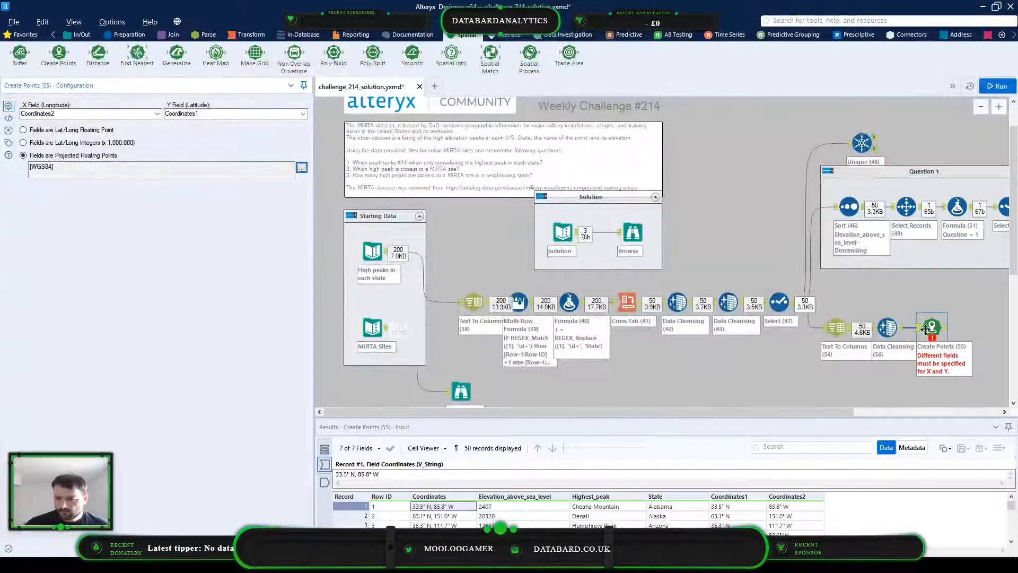
left_click(301, 167)
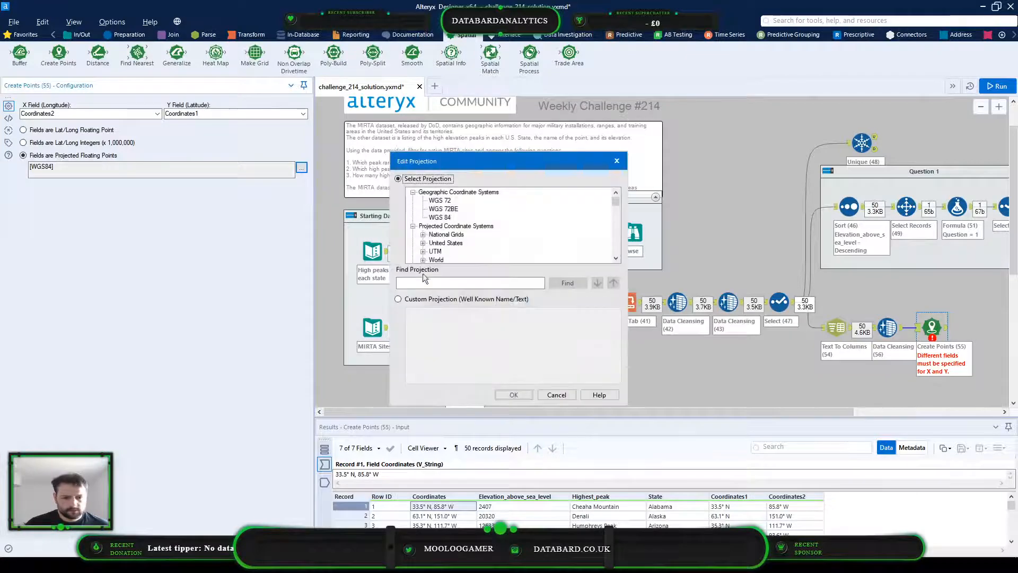
scroll(507, 248, "down", 2)
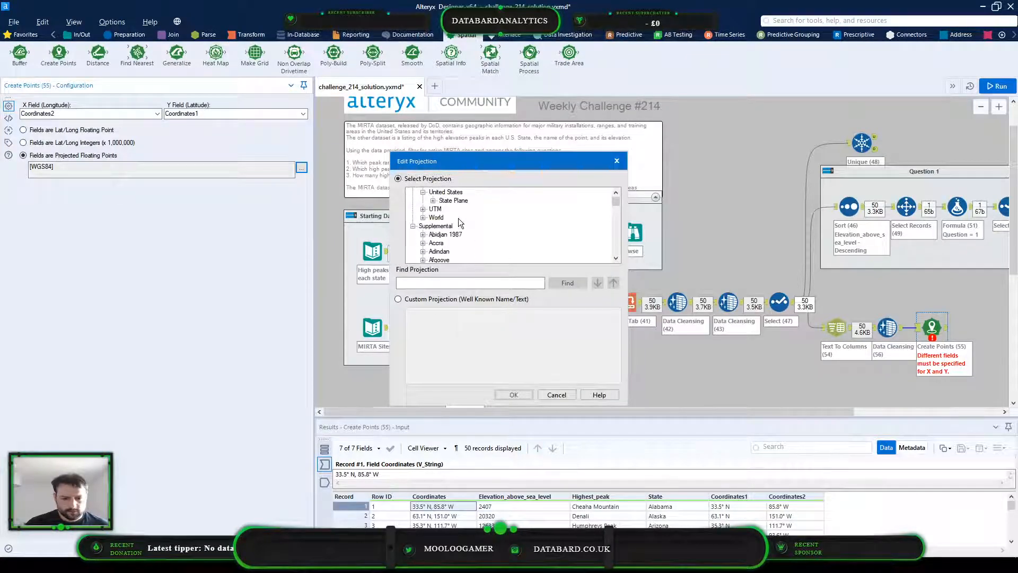
left_click(433, 200)
left_click(459, 218)
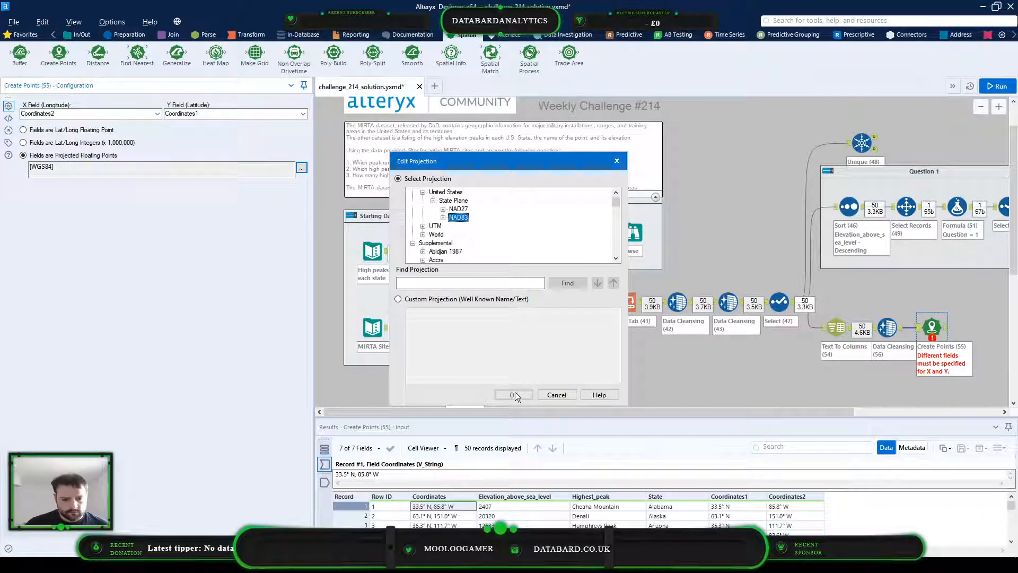
double_click(460, 218)
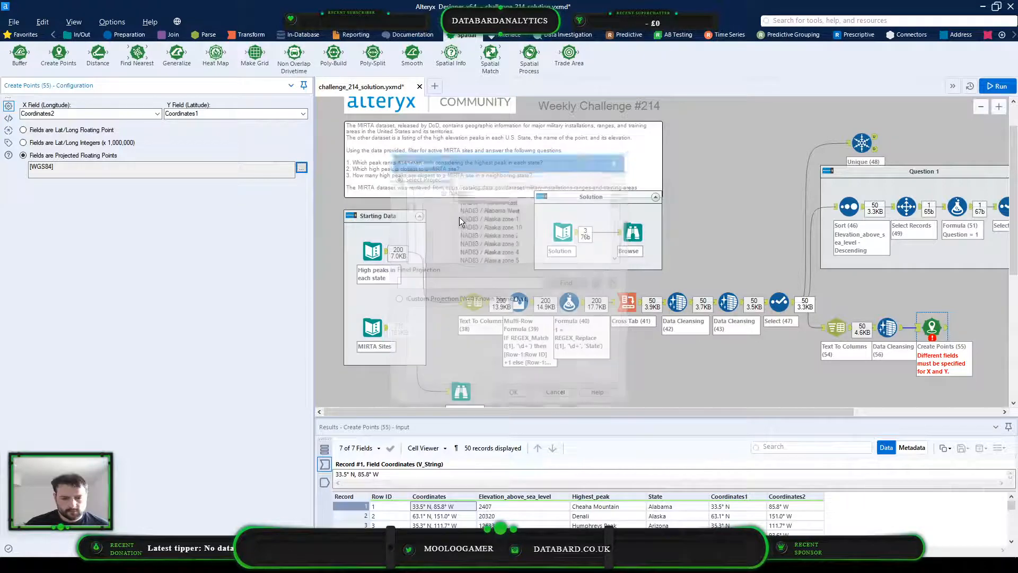
Reopen the Create Points projection editor and examine the state zones listed under United States State Plane NAD83
left_click(302, 168)
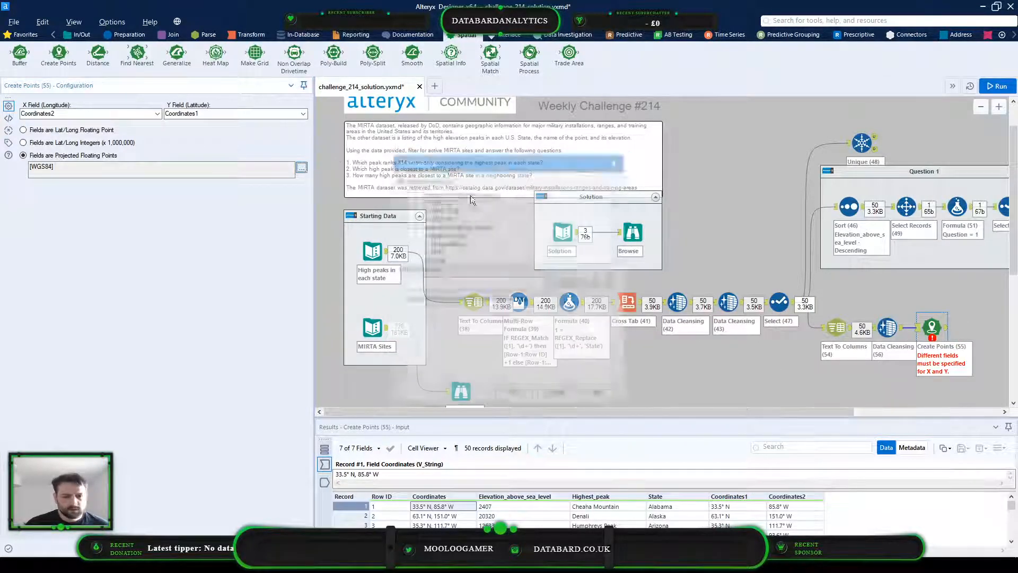
scroll(427, 238, "down", 1)
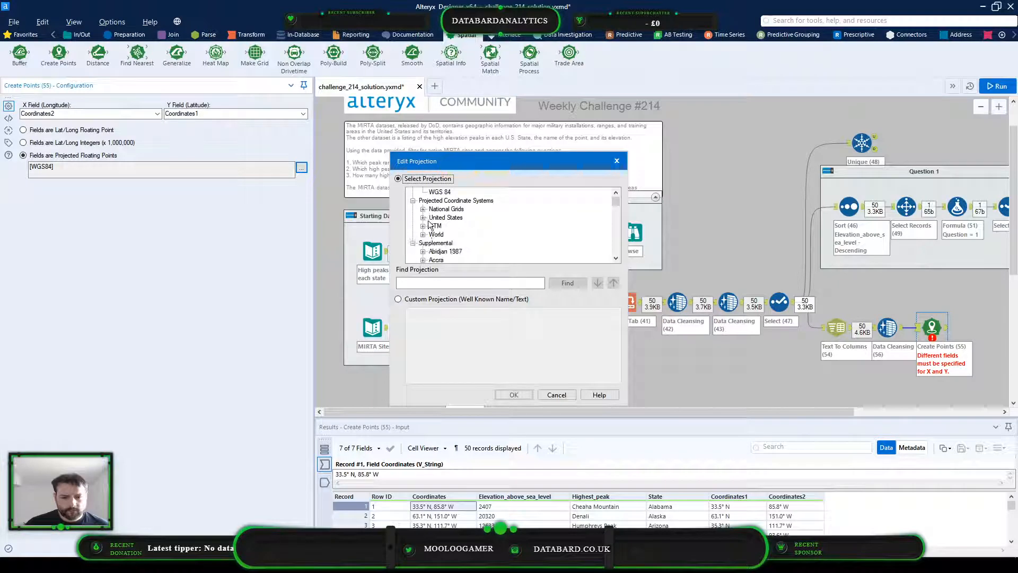
left_click(422, 218)
left_click(433, 226)
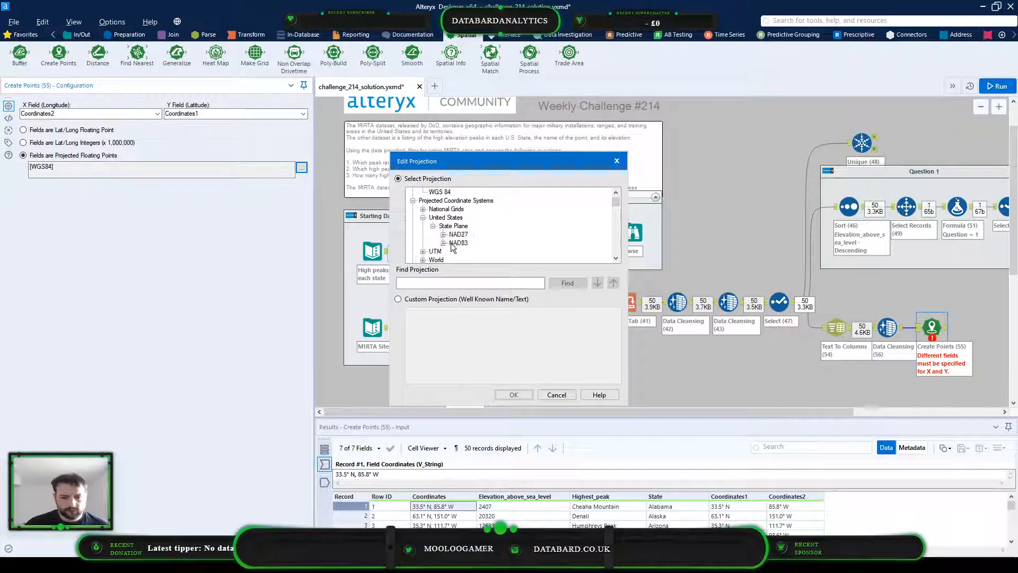
left_click(443, 242)
scroll(539, 232, "down", 11)
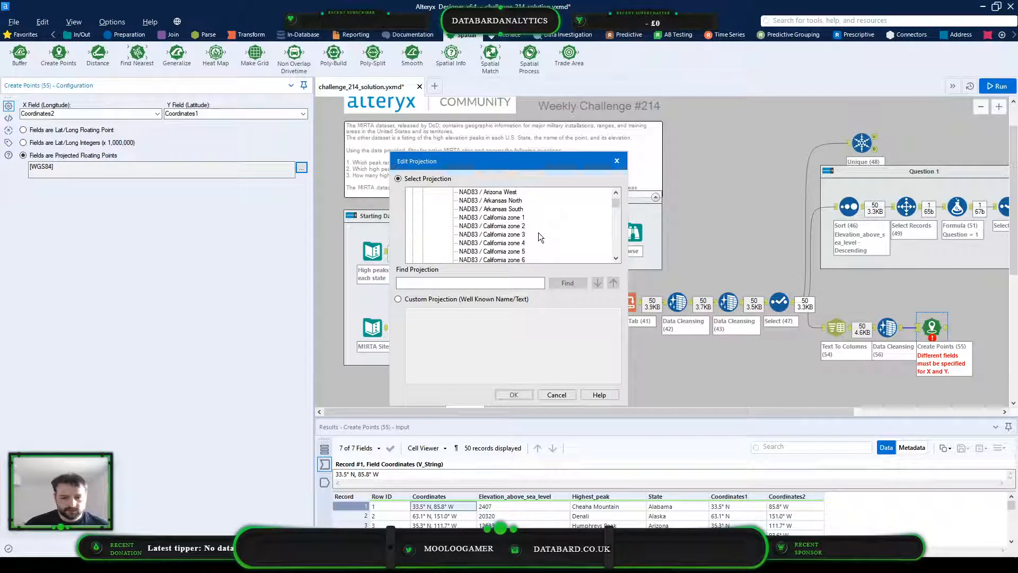
scroll(539, 232, "down", 20)
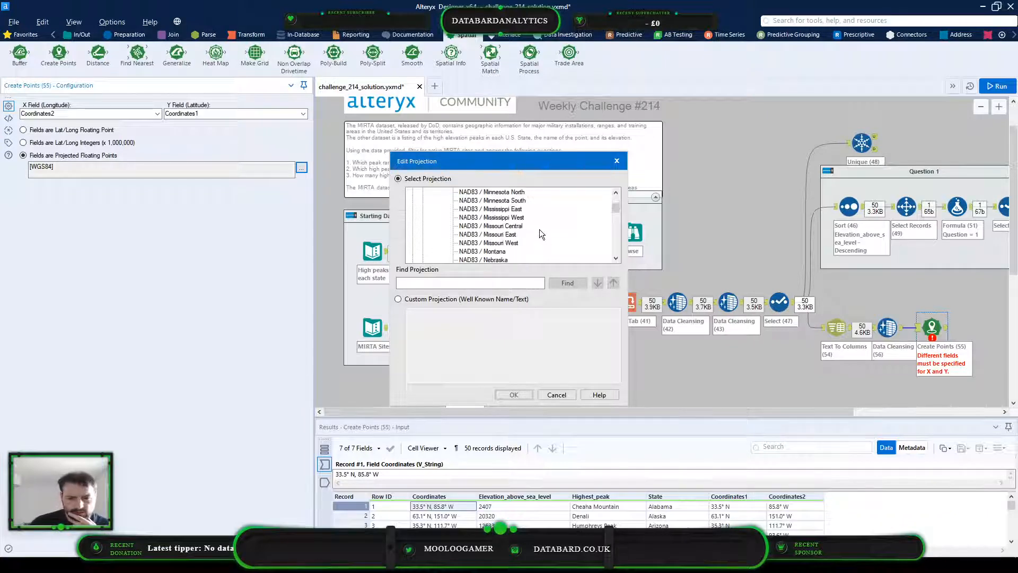
scroll(540, 234, "down", 14)
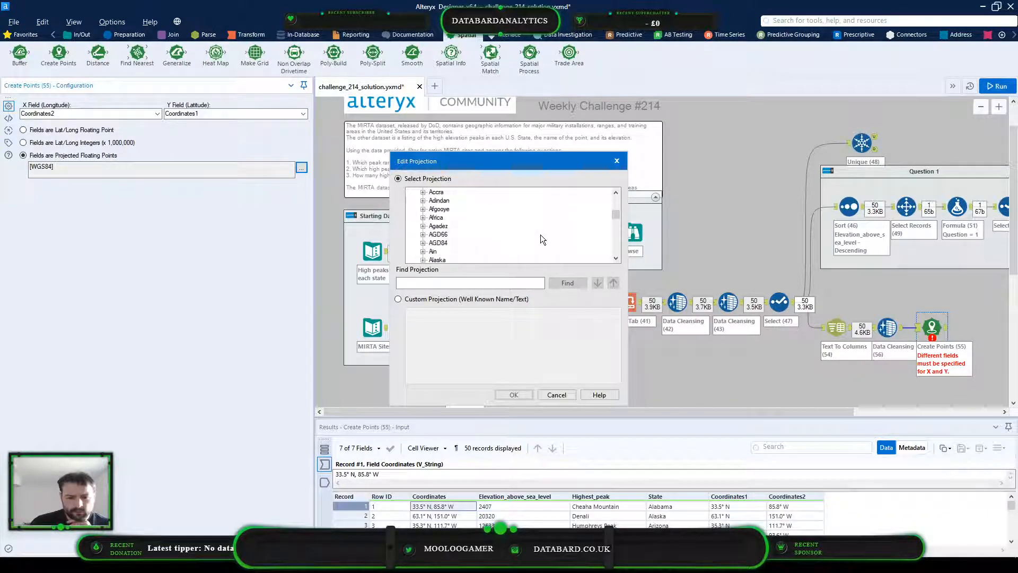
scroll(539, 234, "up", 11)
scroll(540, 235, "up", 10)
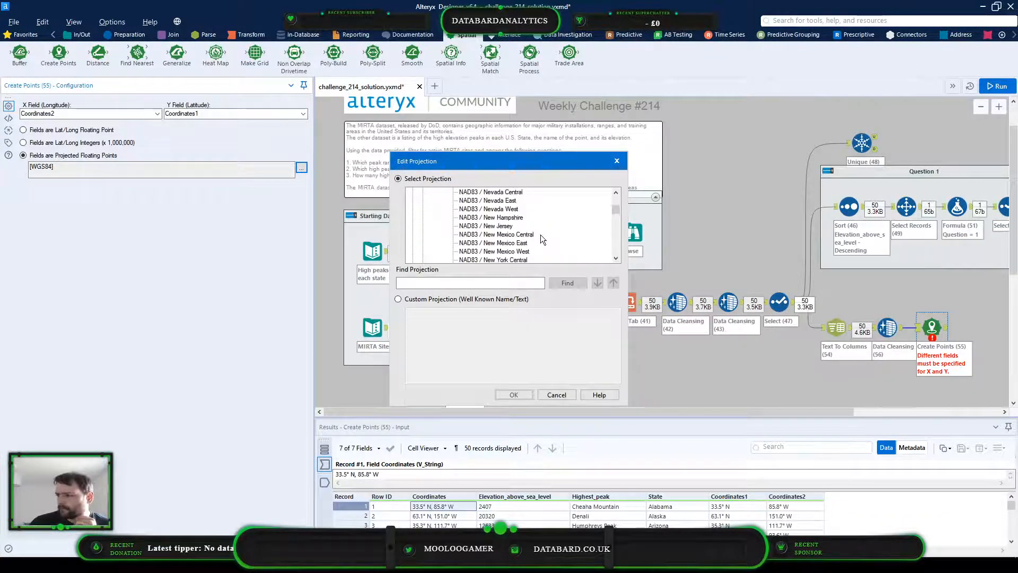
scroll(540, 234, "up", 16)
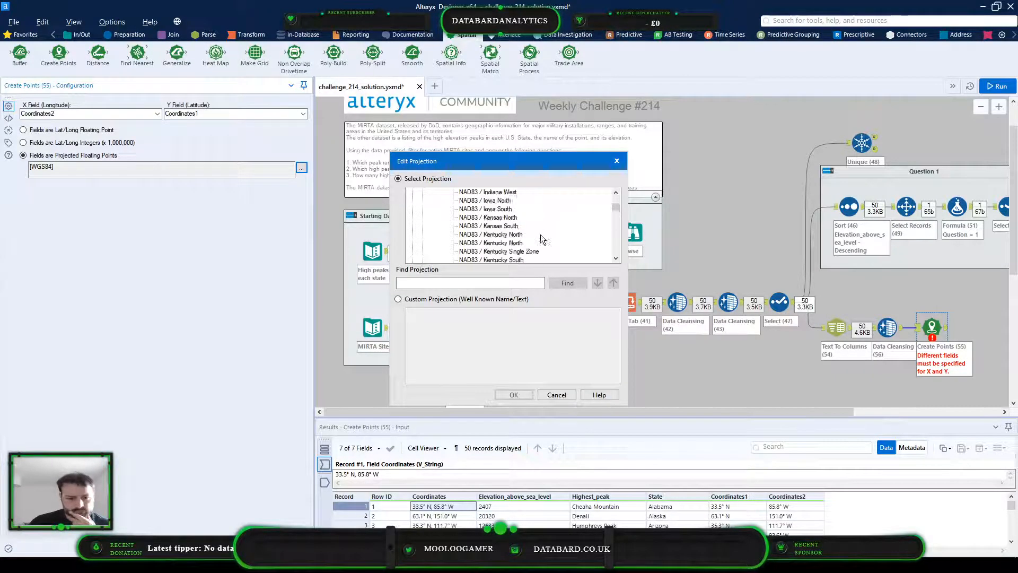
scroll(540, 235, "up", 6)
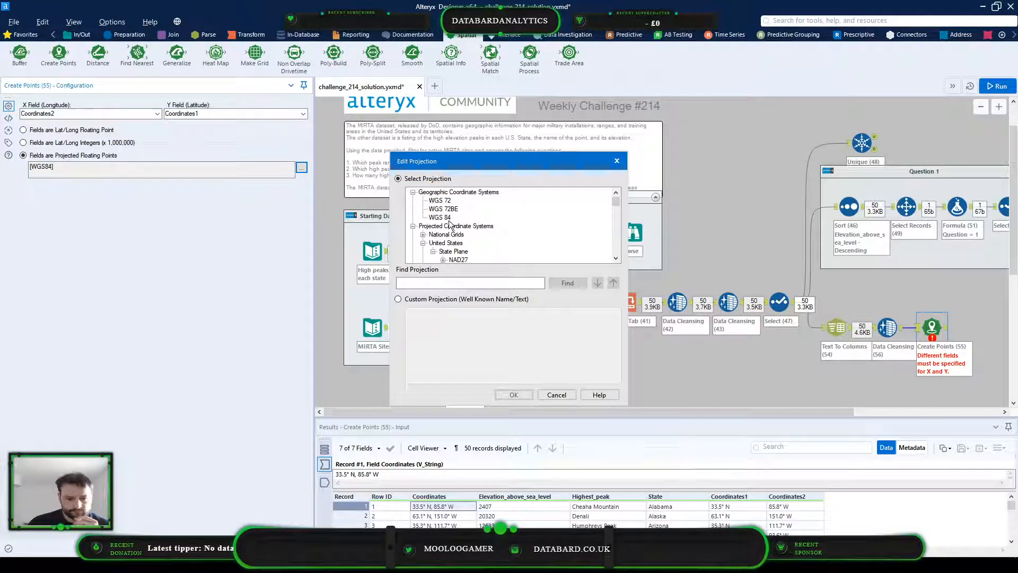
Select the WGS 84 geographic coordinate system and check which projections the National Grids group offers
left_click(440, 217)
left_click(423, 234)
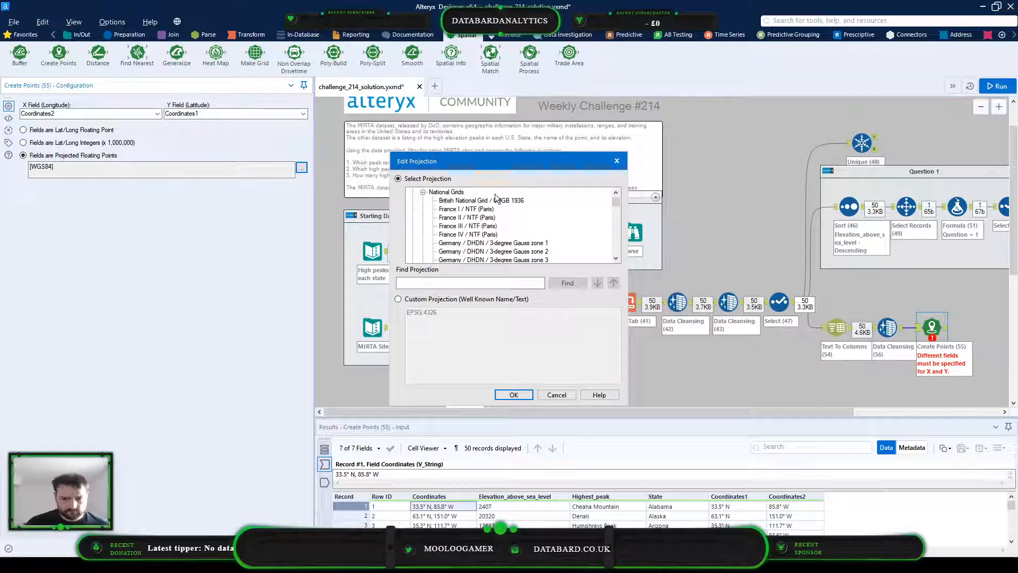
scroll(493, 197, "down", 4)
scroll(491, 193, "up", 2)
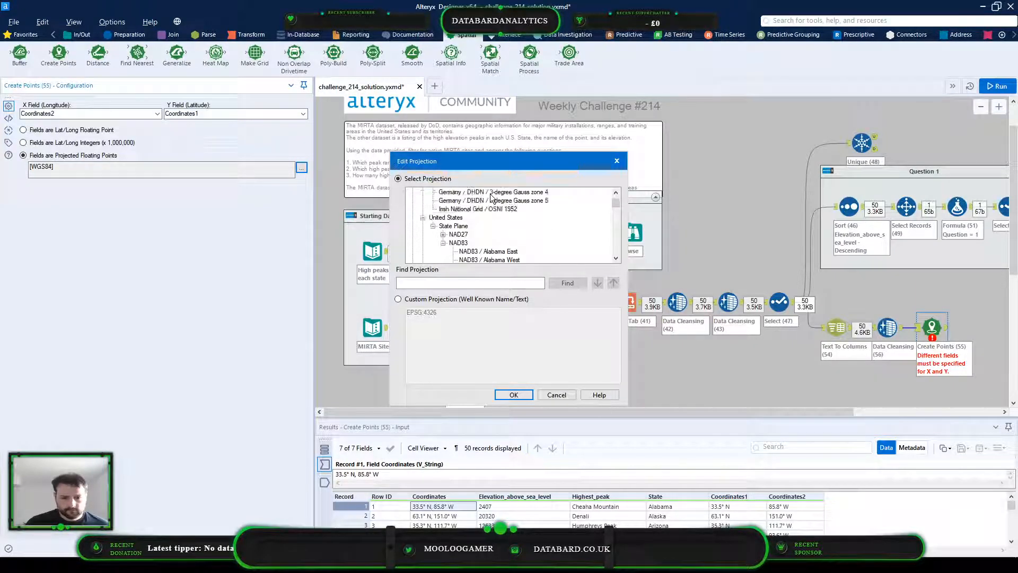
scroll(491, 197, "up", 1)
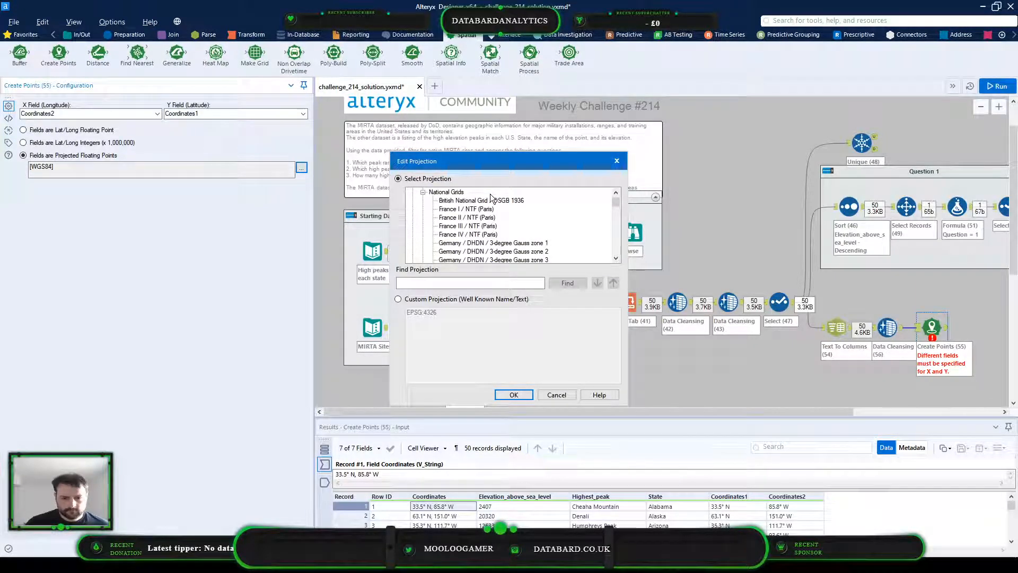
left_click(423, 194)
Look through the National Grids, United States State Plane, UTM and World groups of projected coordinate systems in the projection list
scroll(531, 224, "down", 5)
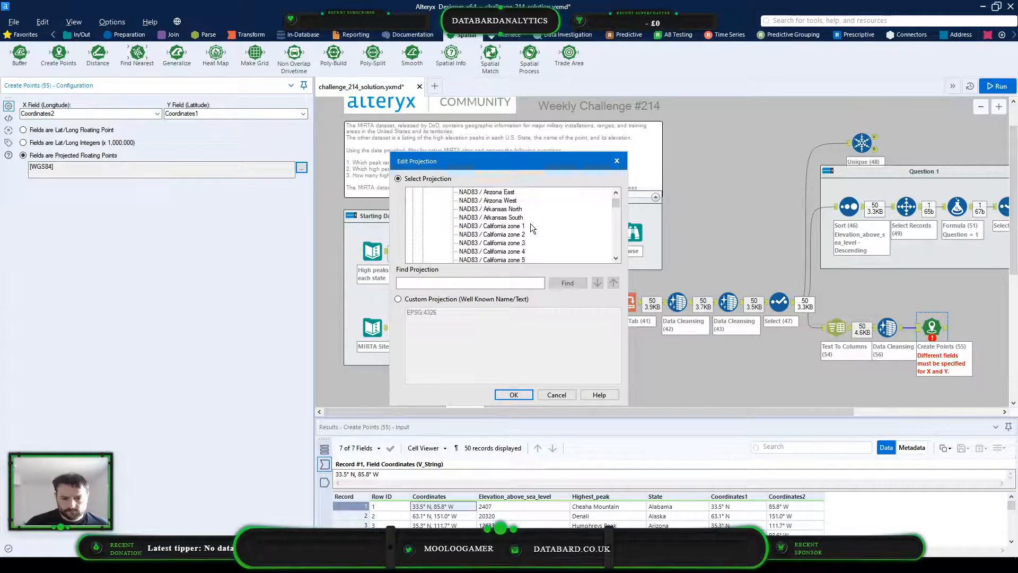
scroll(530, 224, "up", 8)
scroll(495, 244, "down", 1)
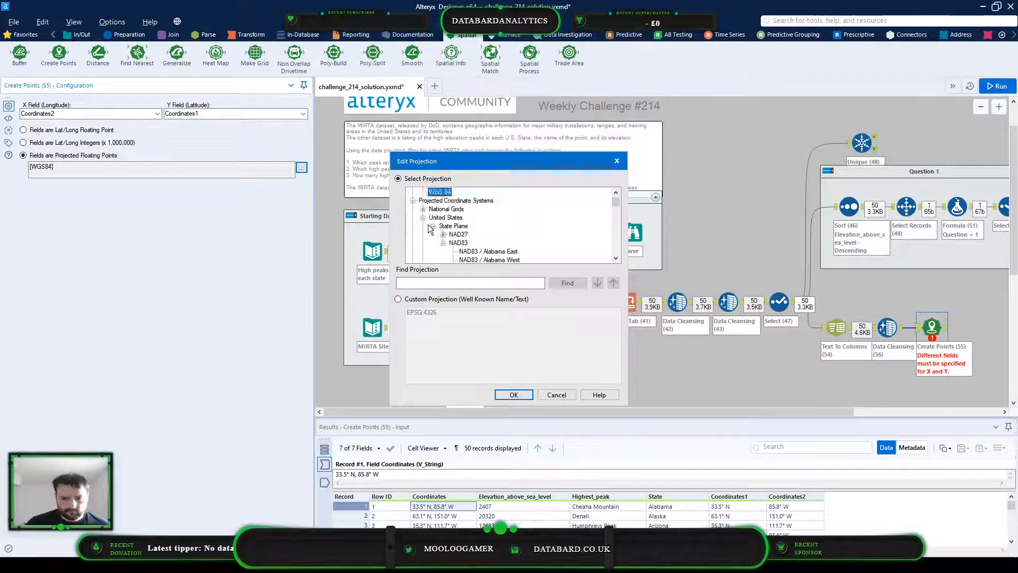
left_click(433, 226)
left_click(423, 208)
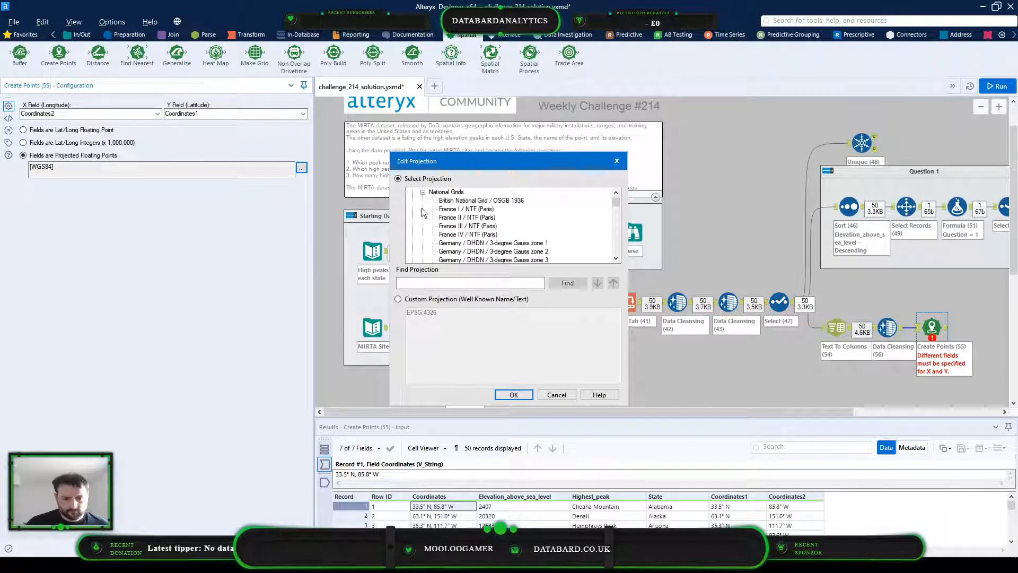
scroll(426, 212, "up", 1)
left_click(423, 217)
scroll(423, 219, "down", 1)
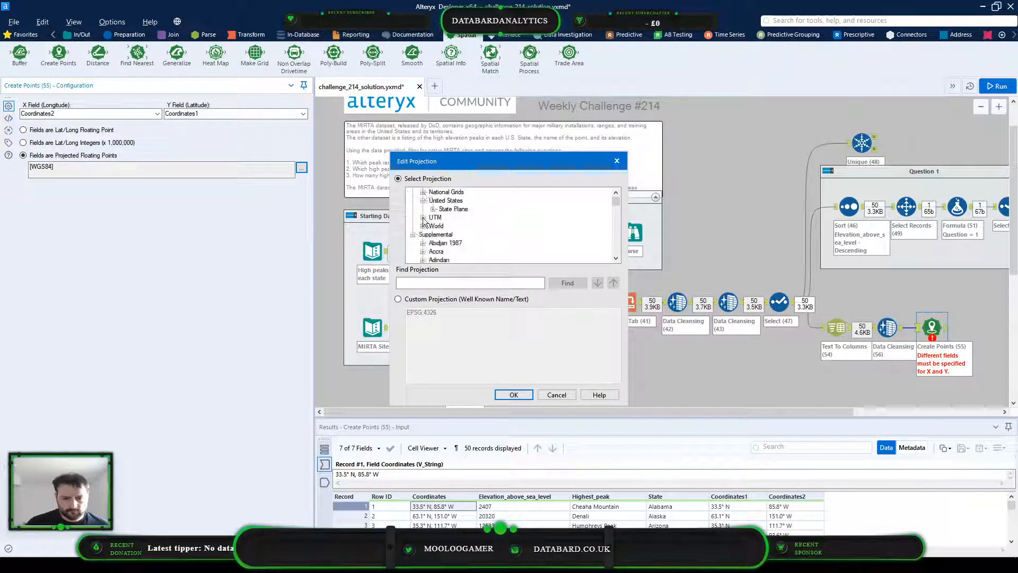
left_click(423, 218)
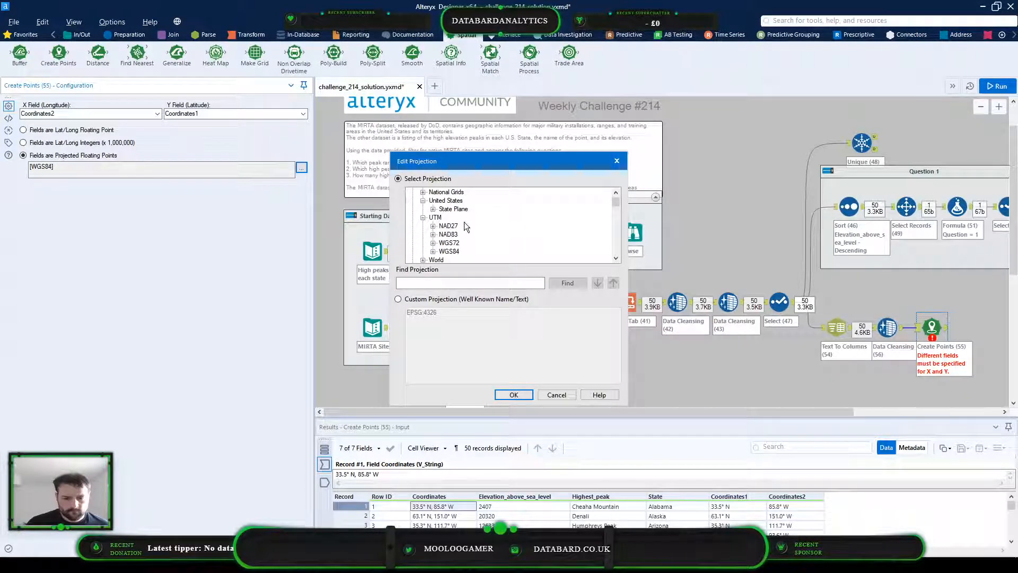
scroll(475, 220, "down", 1)
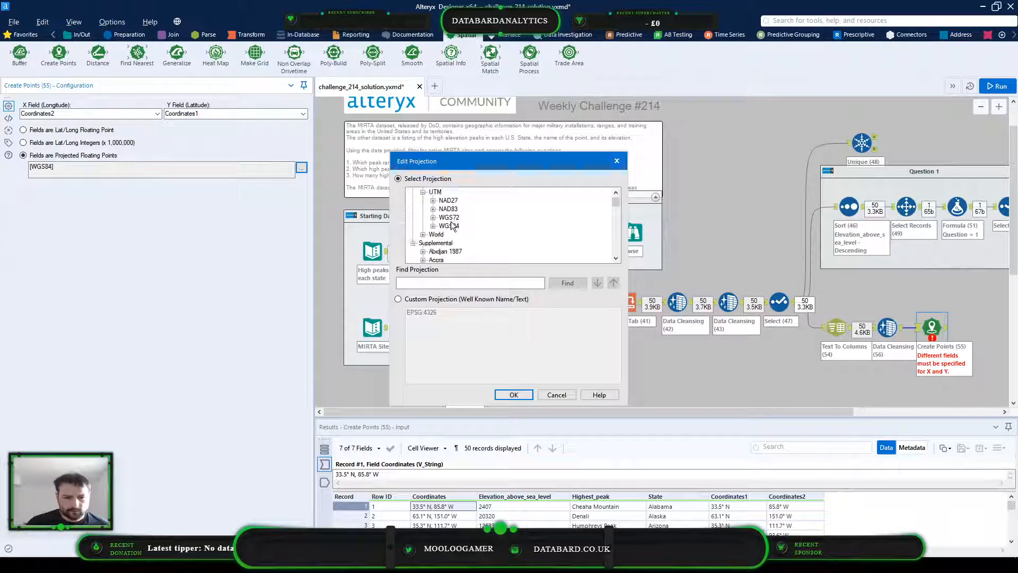
left_click(422, 234)
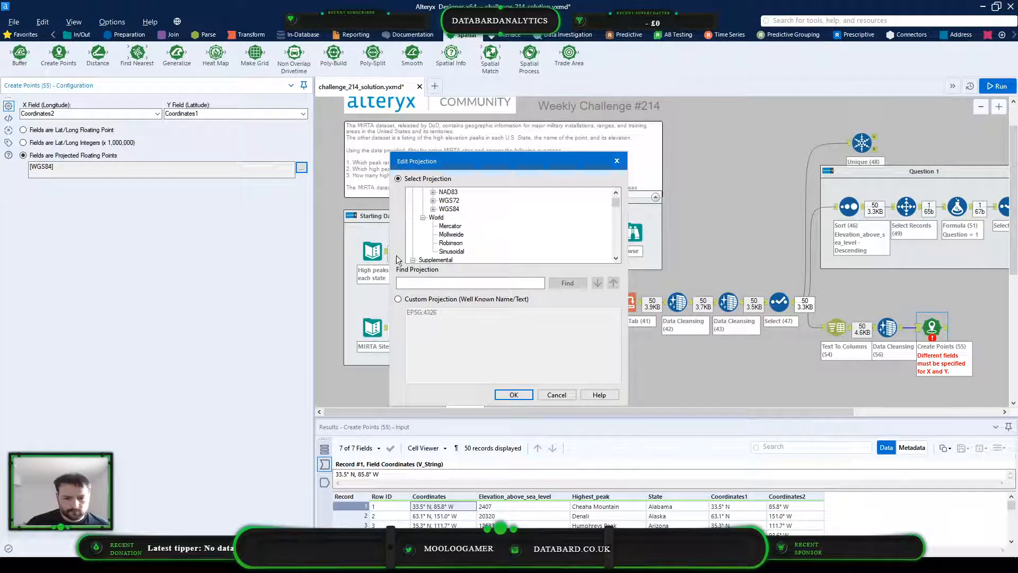
scroll(460, 253, "up", 1)
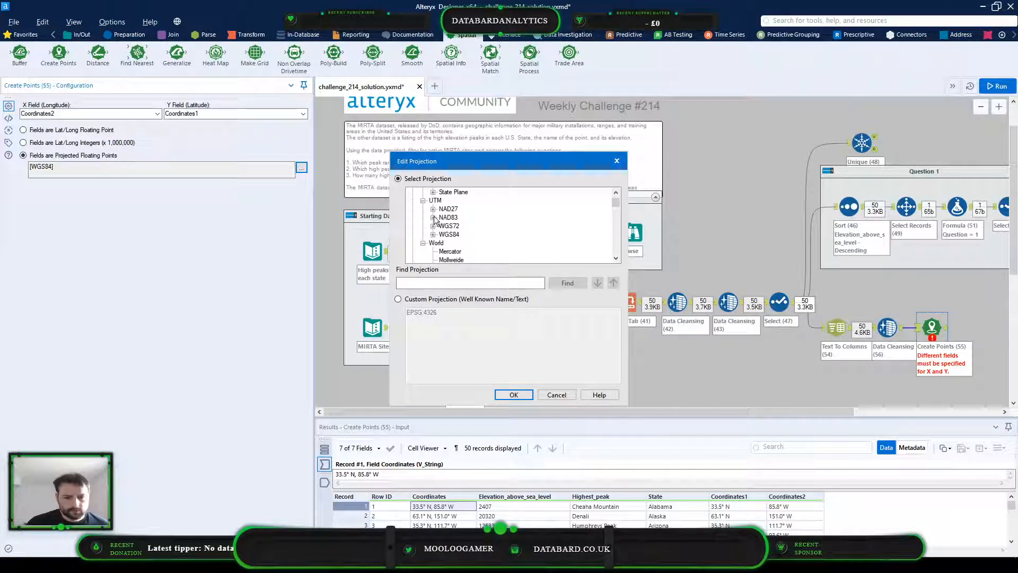
Examine the zones listed under UTM WGS84 for a projection that suits the peak coordinates
left_click(433, 235)
scroll(523, 208, "down", 5)
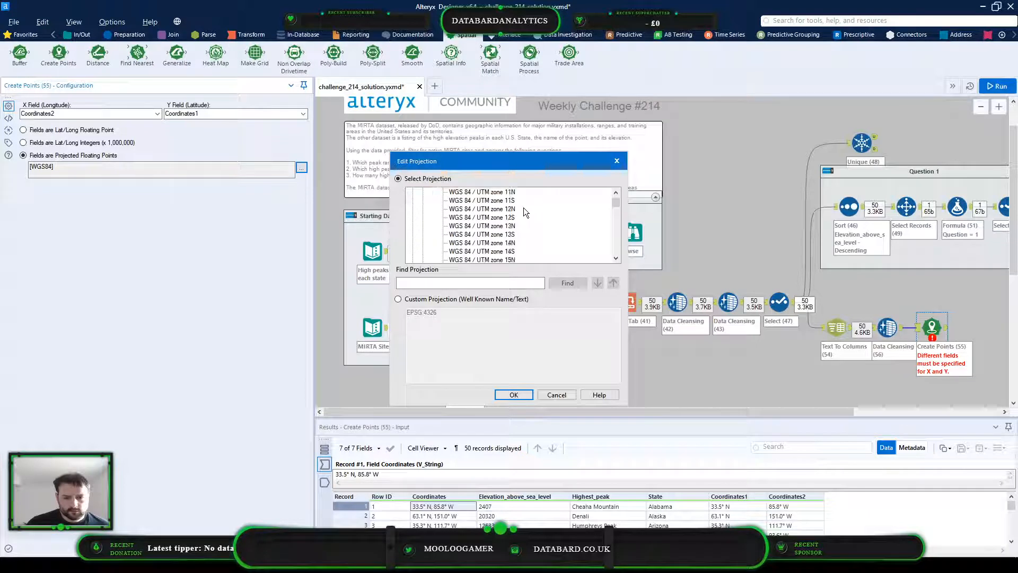
scroll(523, 208, "down", 16)
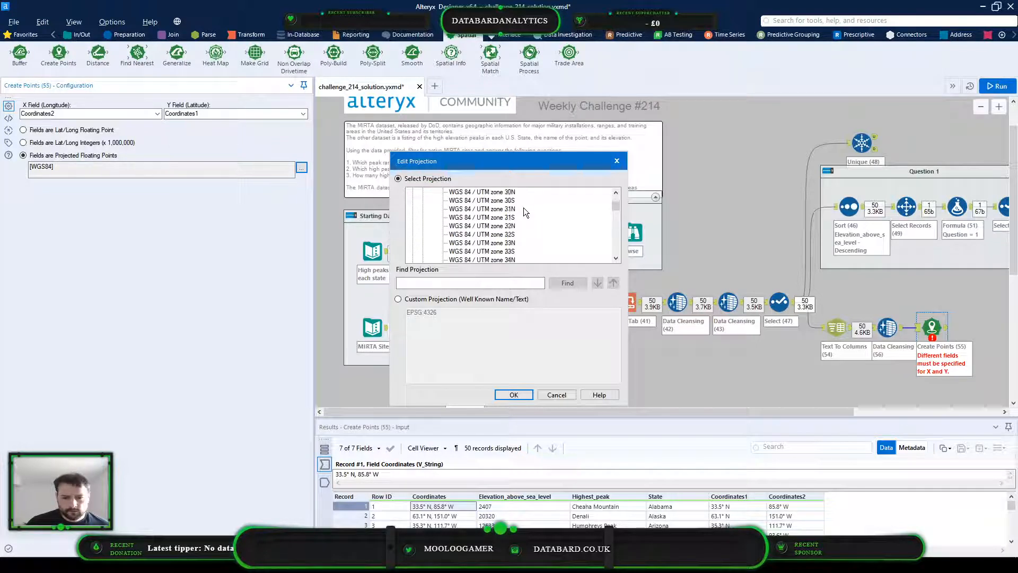
scroll(524, 208, "down", 15)
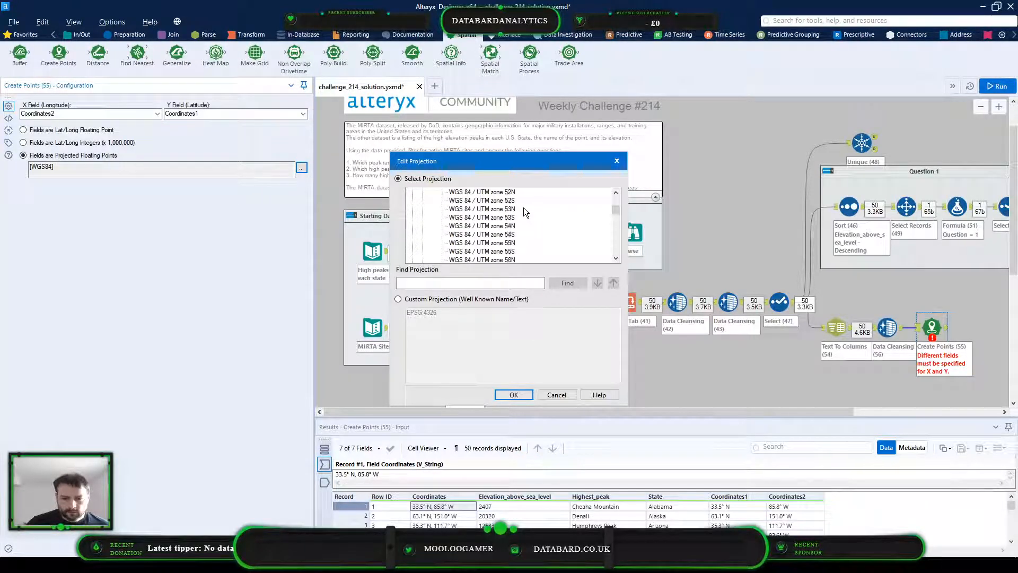
scroll(523, 208, "up", 20)
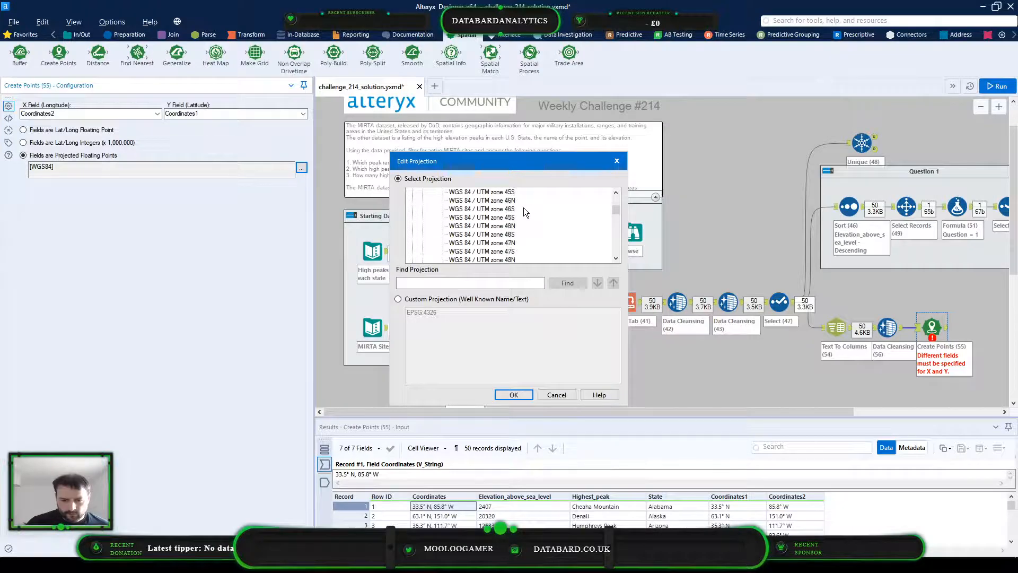
scroll(523, 208, "up", 10)
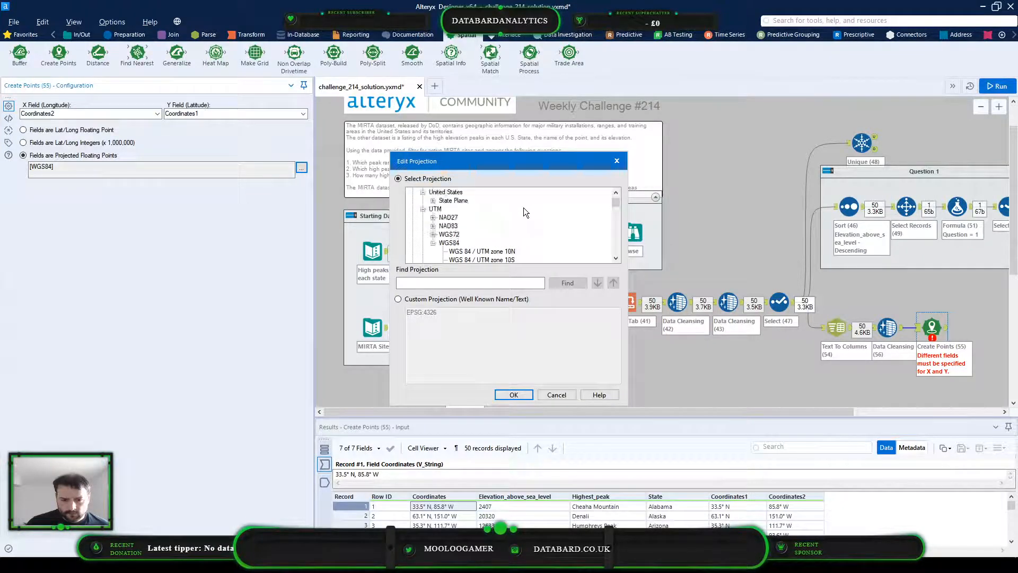
Check the zones listed under UTM WGS72 and UTM NAD83 in the projection list
left_click(433, 237)
scroll(488, 222, "up", 2)
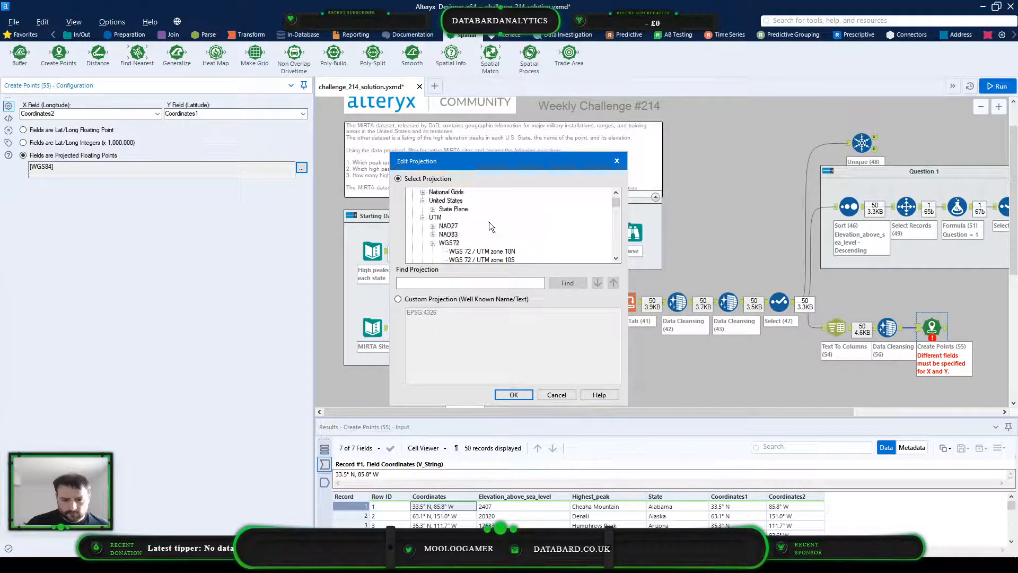
scroll(488, 226, "down", 1)
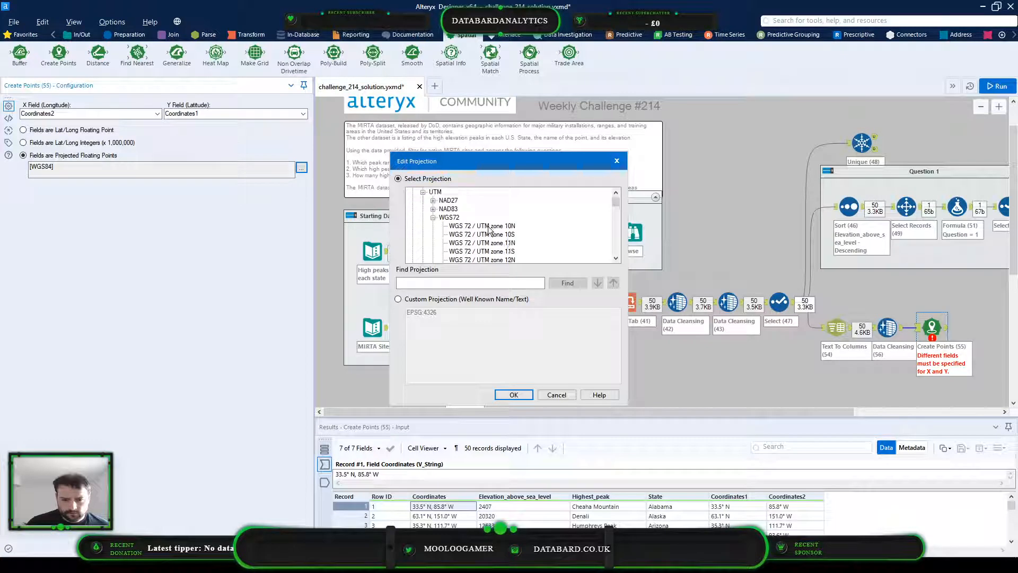
left_click(433, 209)
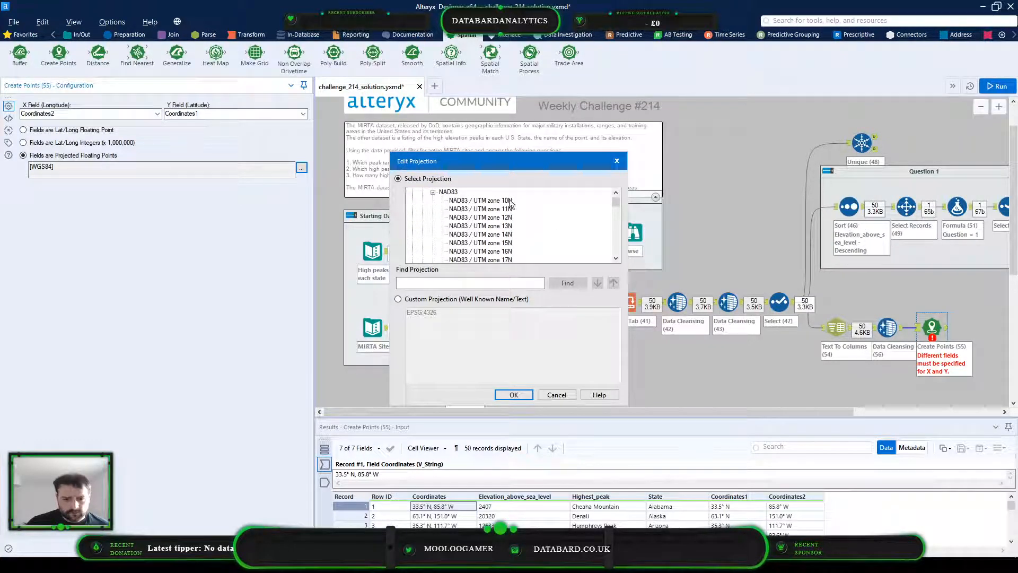
scroll(527, 232, "down", 2)
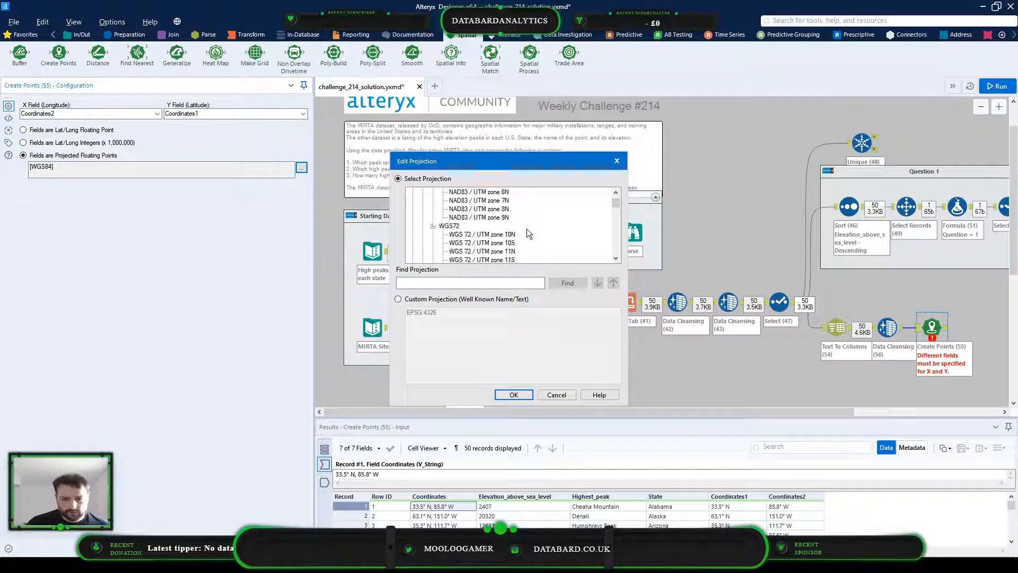
Switch to the browser and read the Esri FAQ on choosing a geographic coordinate system or datum, opened from the spatial reference article
key("alt+Tab")
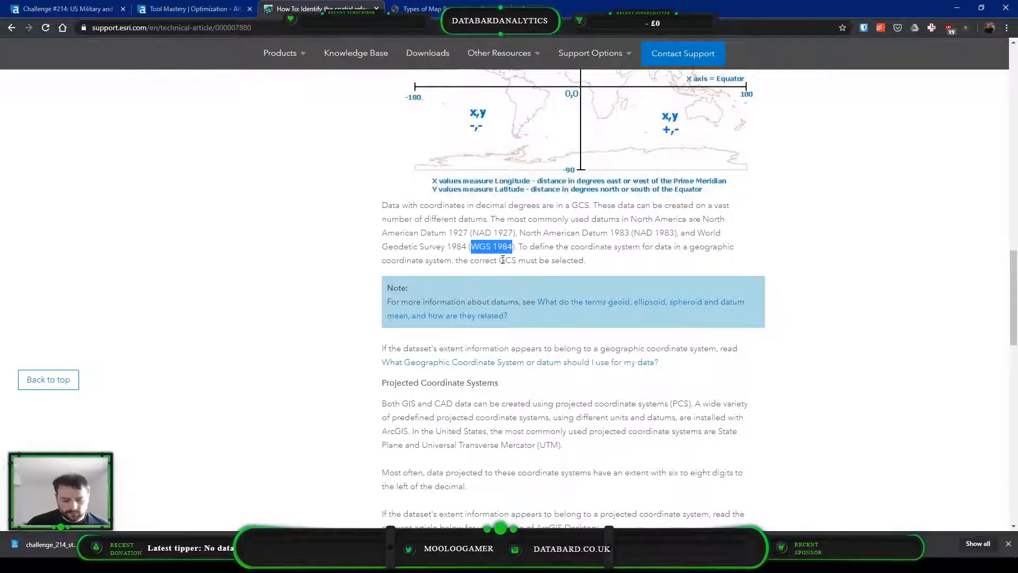
scroll(584, 252, "down", 2)
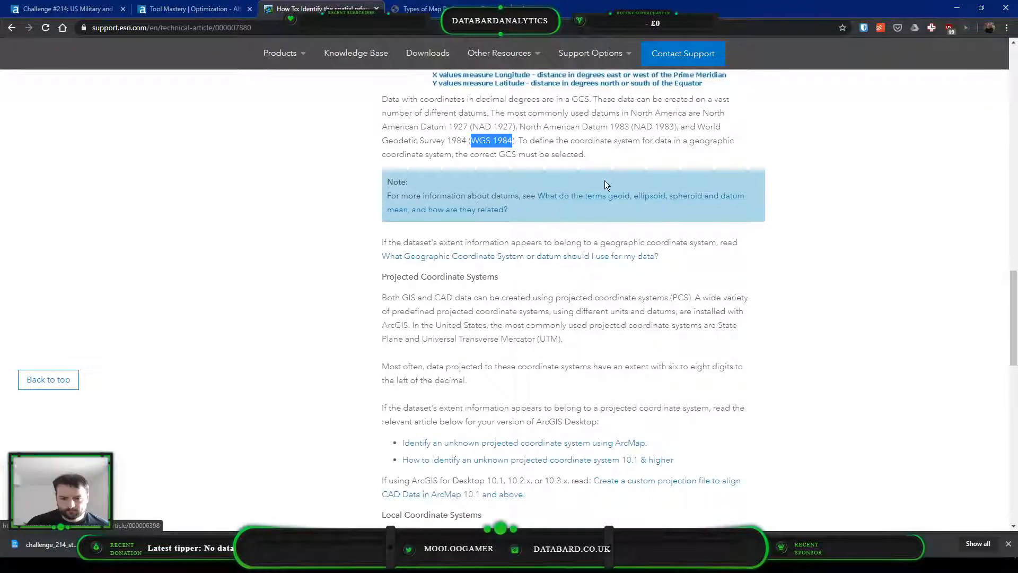
scroll(607, 175, "down", 1)
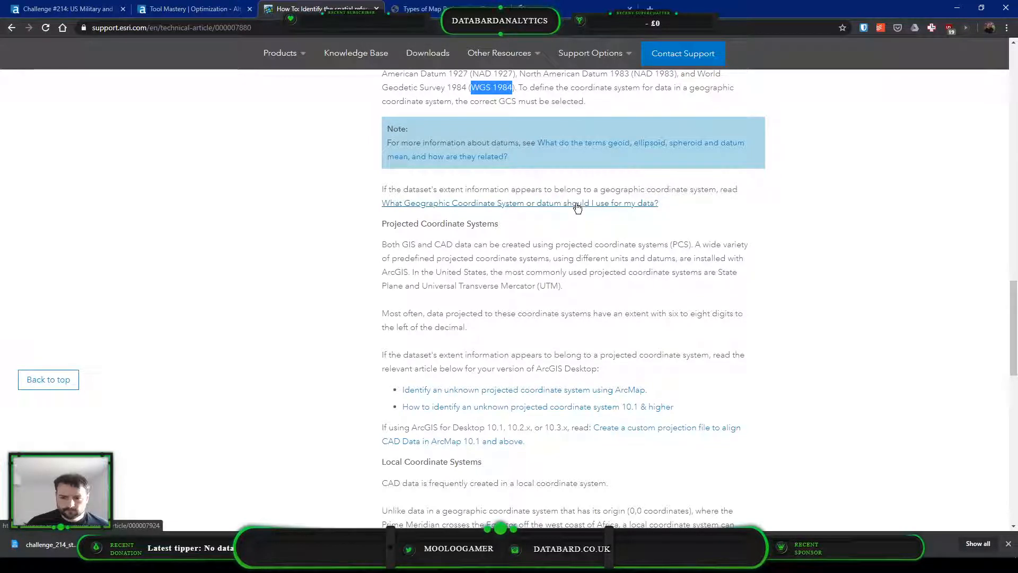
middle_click(576, 206)
left_click(580, 6)
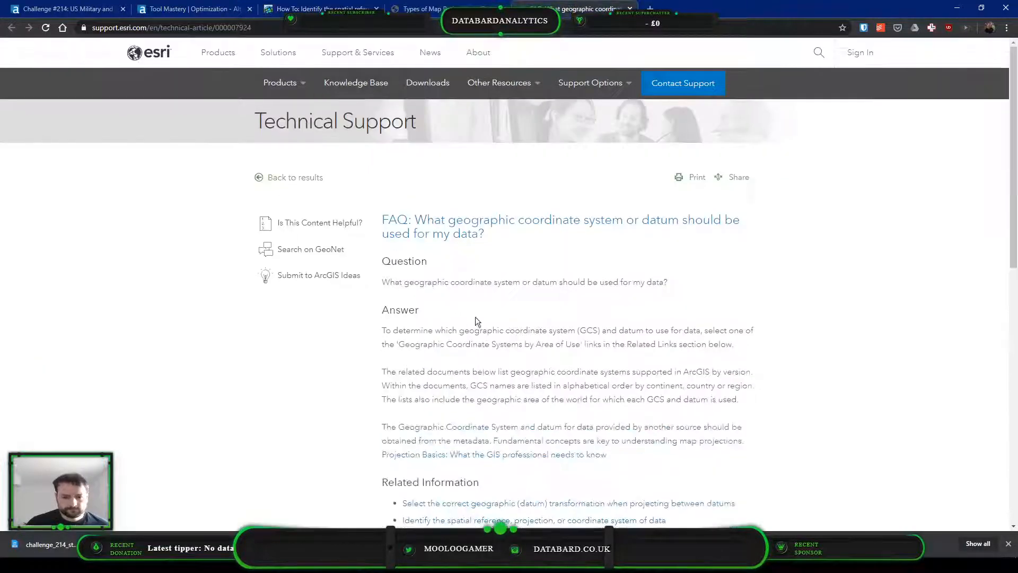
scroll(560, 293, "down", 1)
scroll(584, 282, "down", 5)
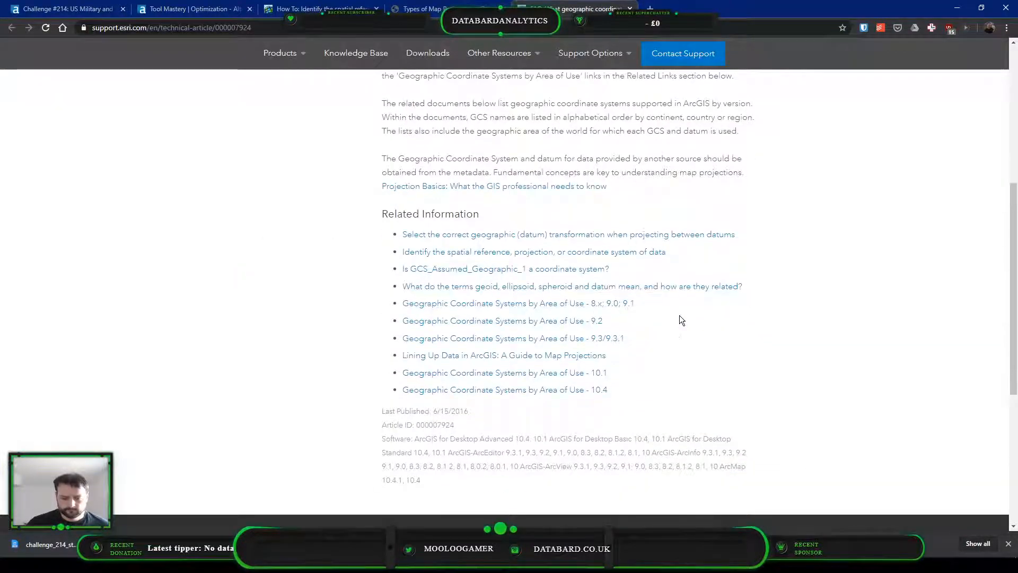
scroll(683, 317, "down", 3)
scroll(689, 315, "up", 10)
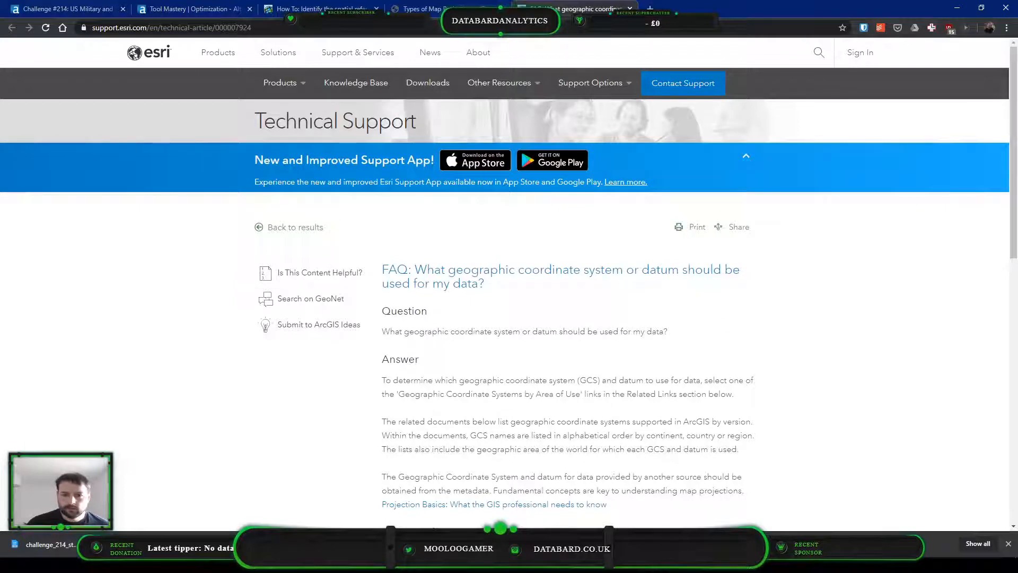
Check the Types of Map Projections article, accepting its cookie notice, and return to the Esri spatial reference article
left_click(480, 4)
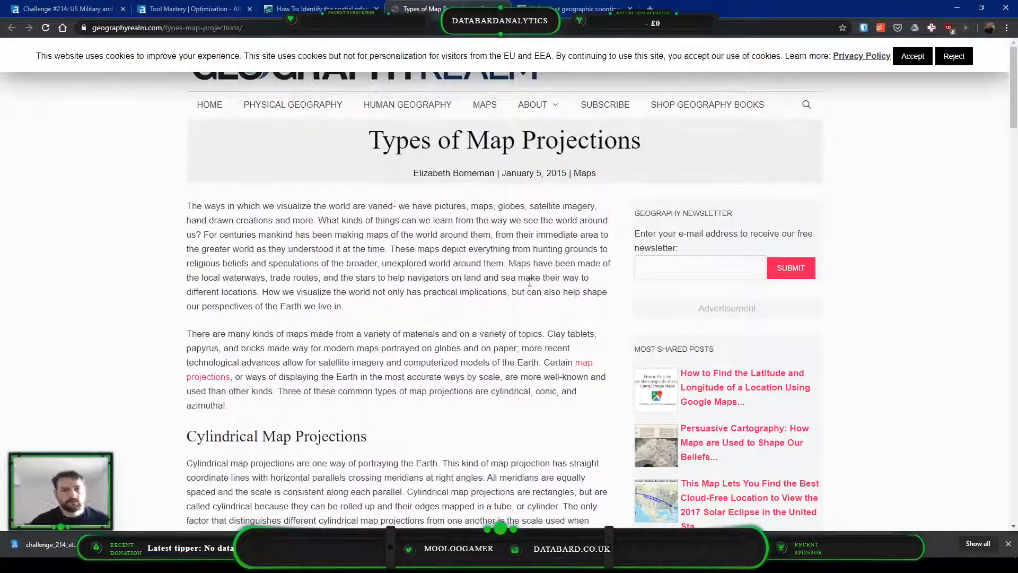
left_click(913, 56)
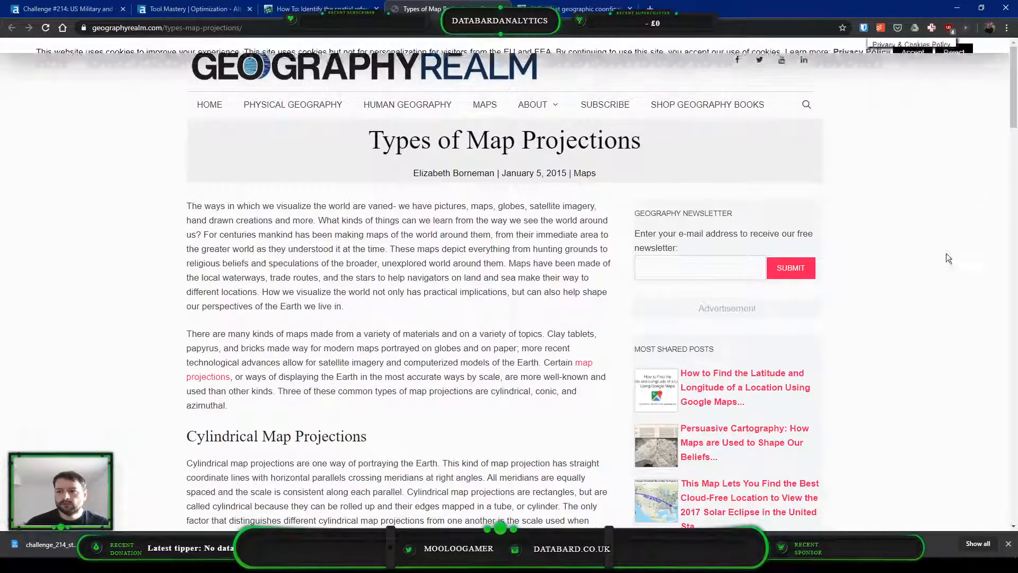
left_click(319, 9)
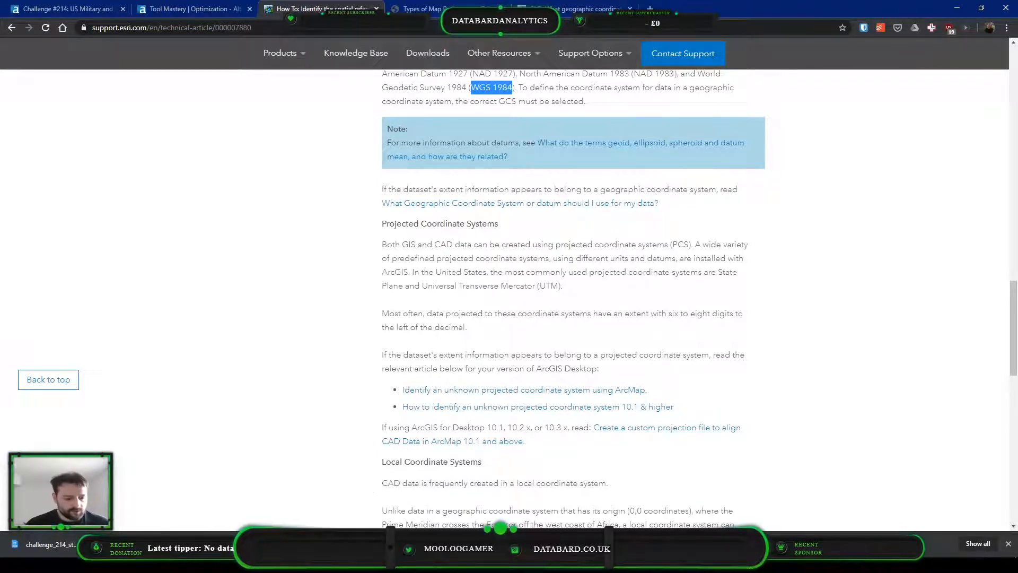
Switch back to Alteryx Designer, close the projection editor without applying a change, and save the workflow
key("alt+Tab")
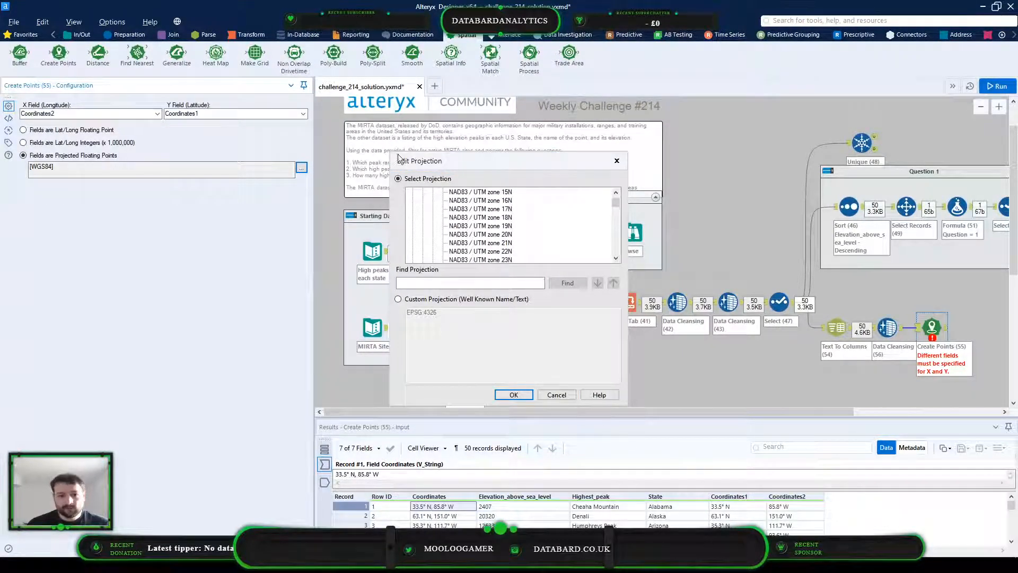
left_click(556, 395)
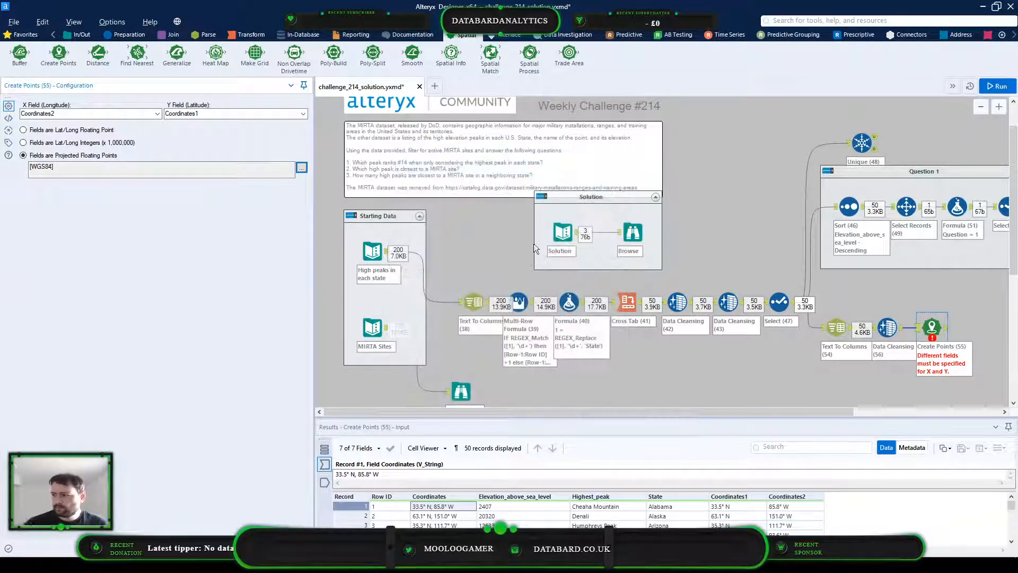
key("ctrl+s")
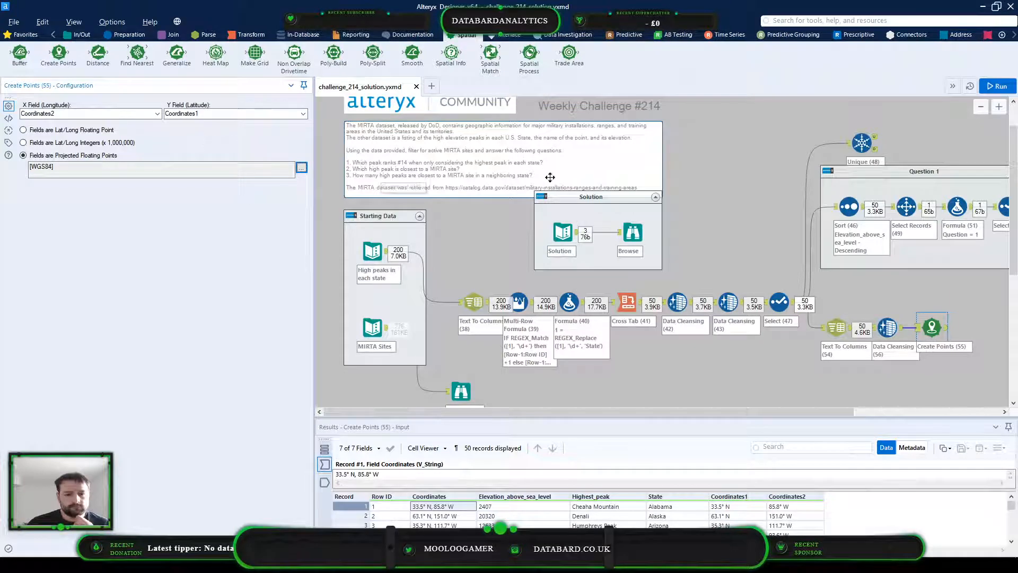
Review the raw coordinate records in the High peaks in each state input, and return to the Create Points configuration
left_click(373, 255)
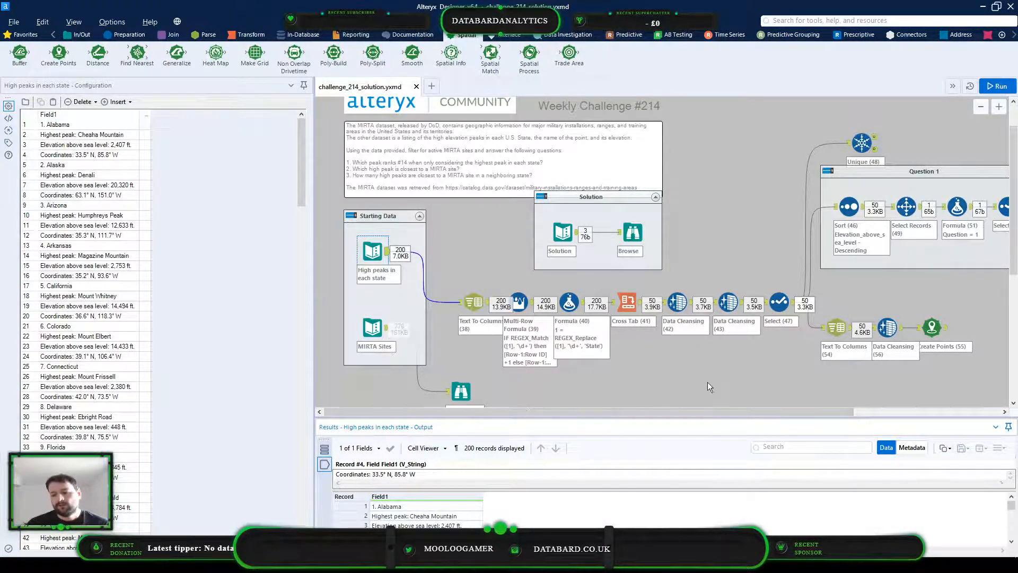
left_click(931, 327)
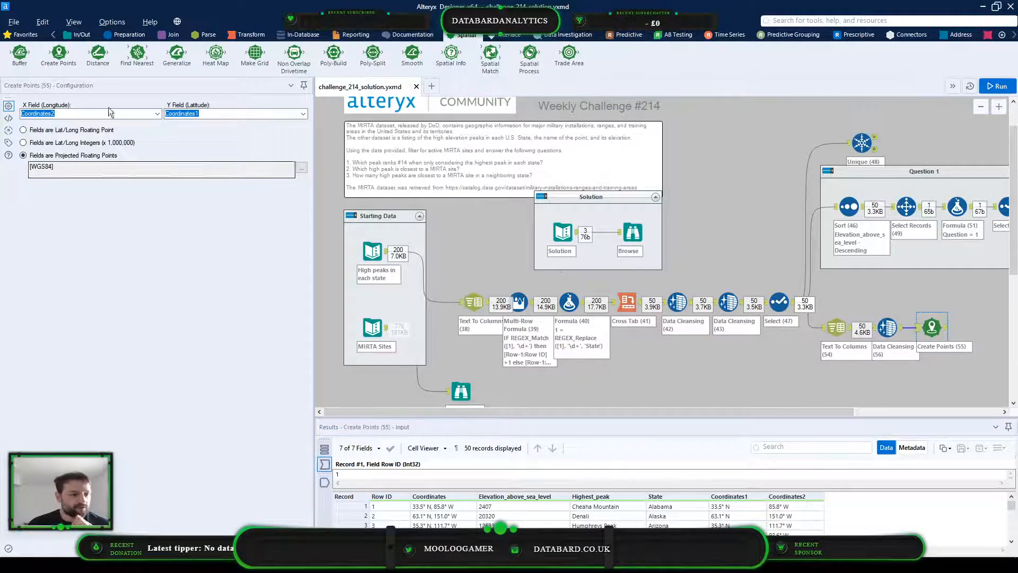